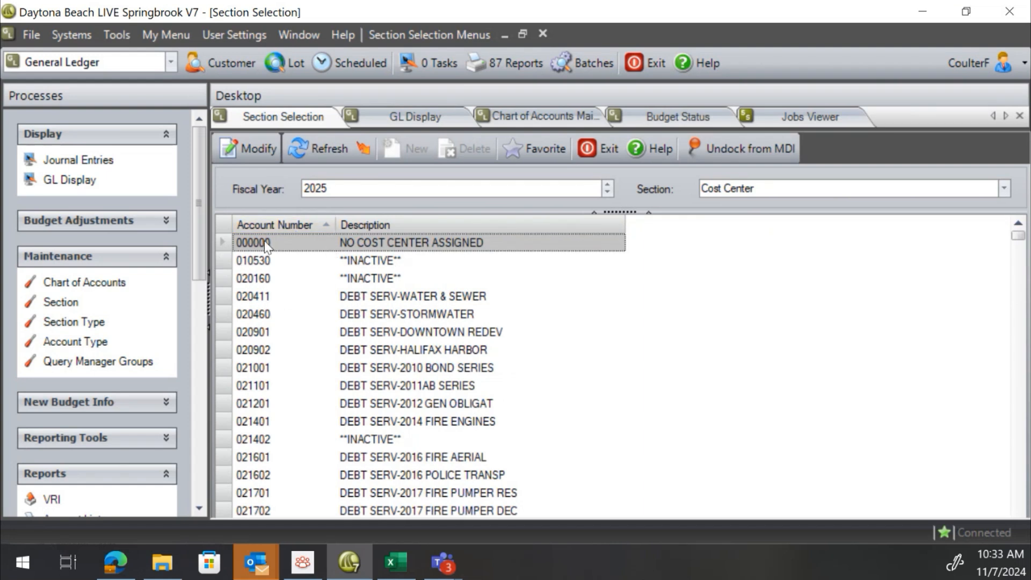
Scroll through the Cost Center section list for fiscal year 2025
scroll(264, 370, "down", 5)
scroll(262, 368, "down", 12)
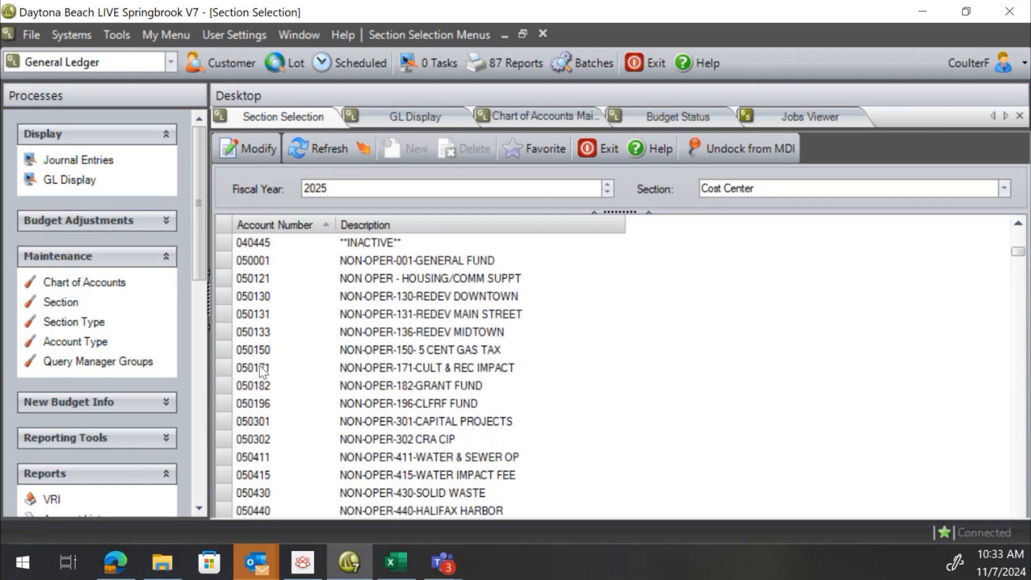
scroll(365, 301, "down", 11)
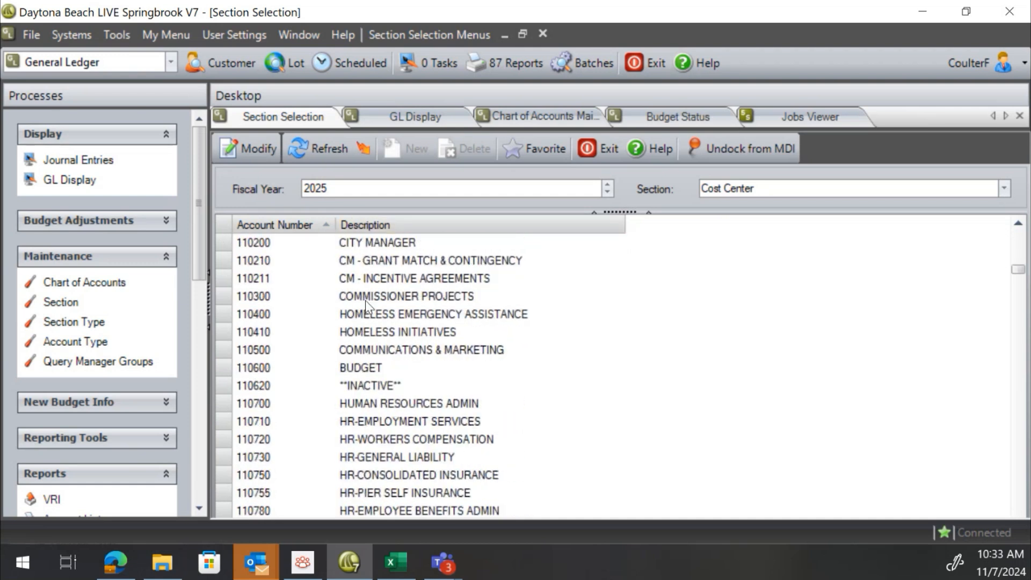
scroll(370, 304, "down", 7)
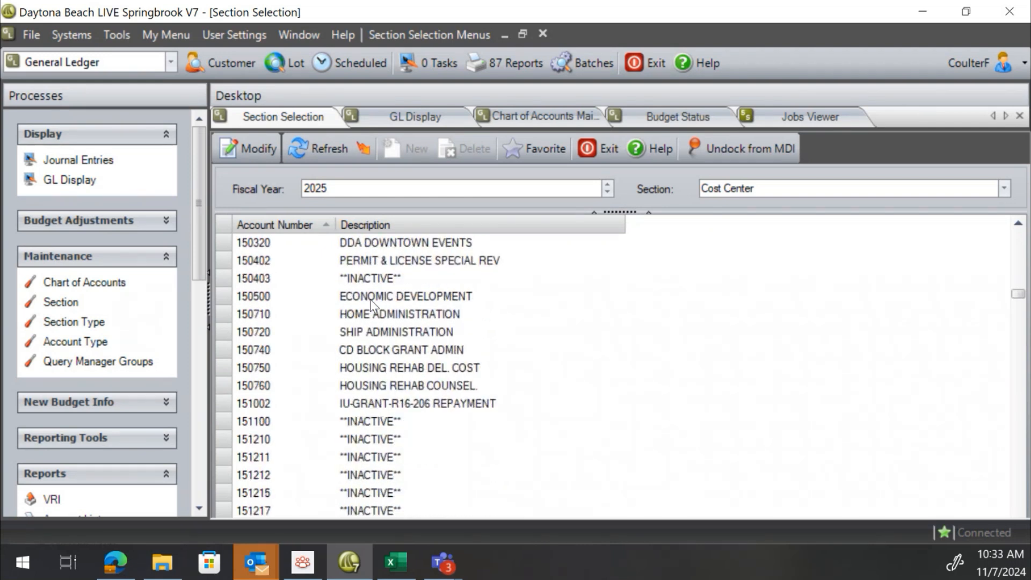
scroll(372, 305, "up", 8)
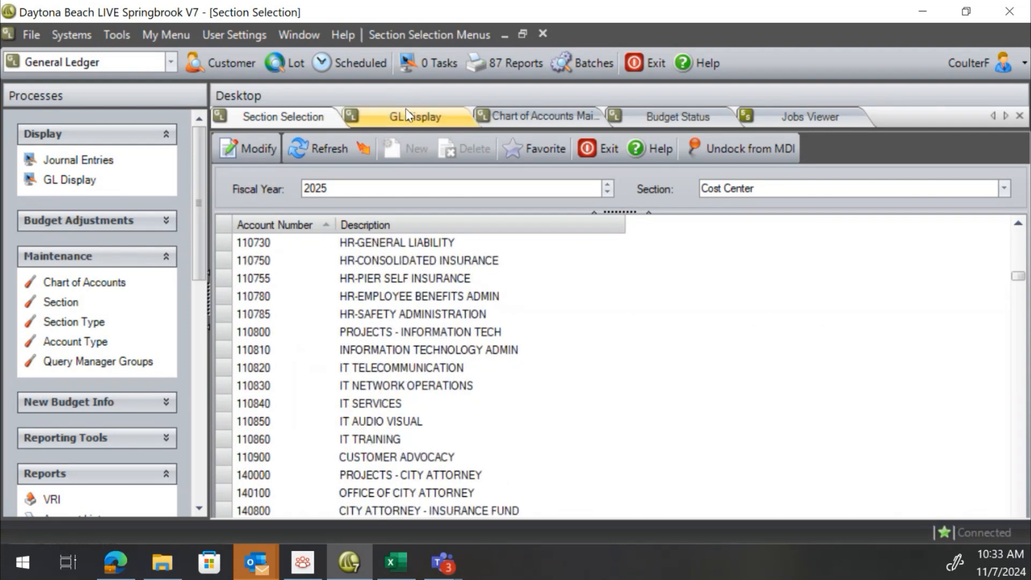
Look over the GL Display tab and the Chart of Accounts Maintenance history tab
left_click(398, 115)
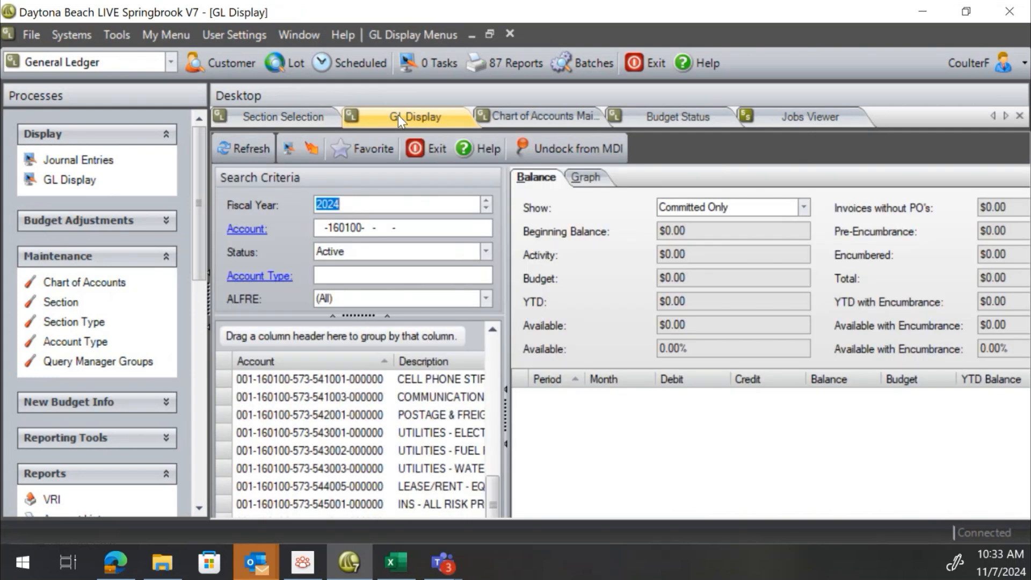
left_click(520, 117)
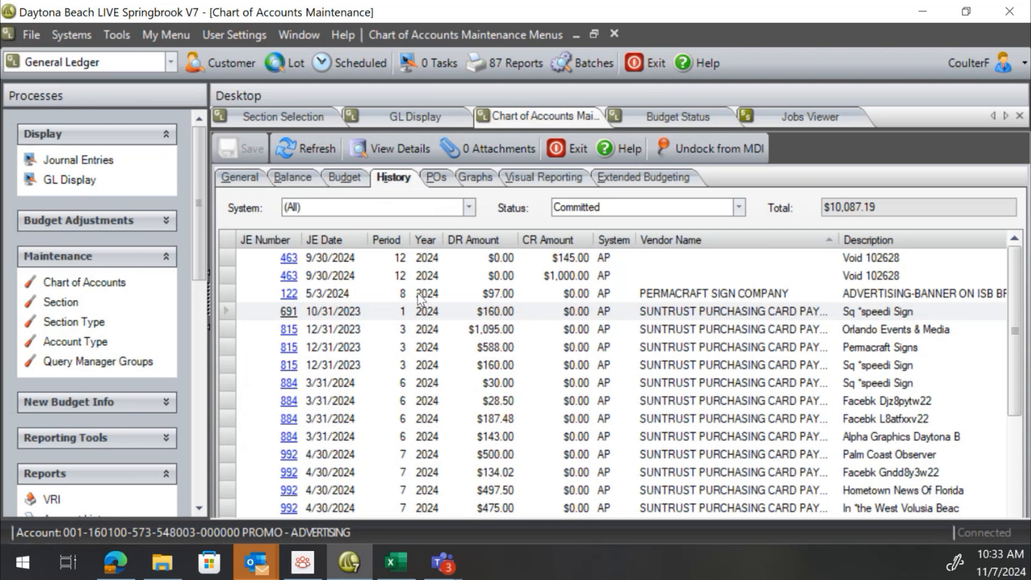
scroll(382, 316, "down", 1)
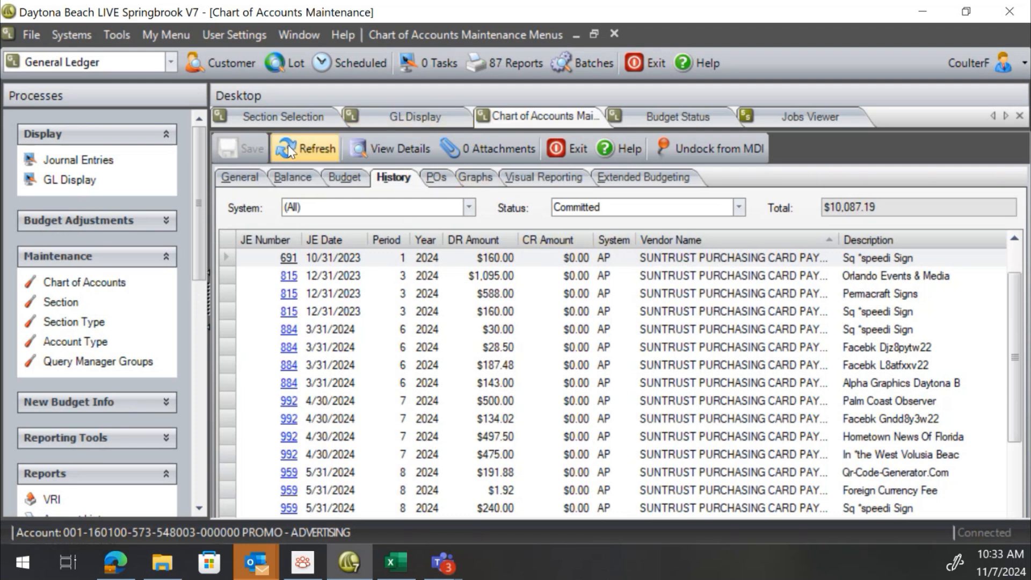
Return to the Cost Center section list and start exporting it to an Excel workbook
left_click(281, 116)
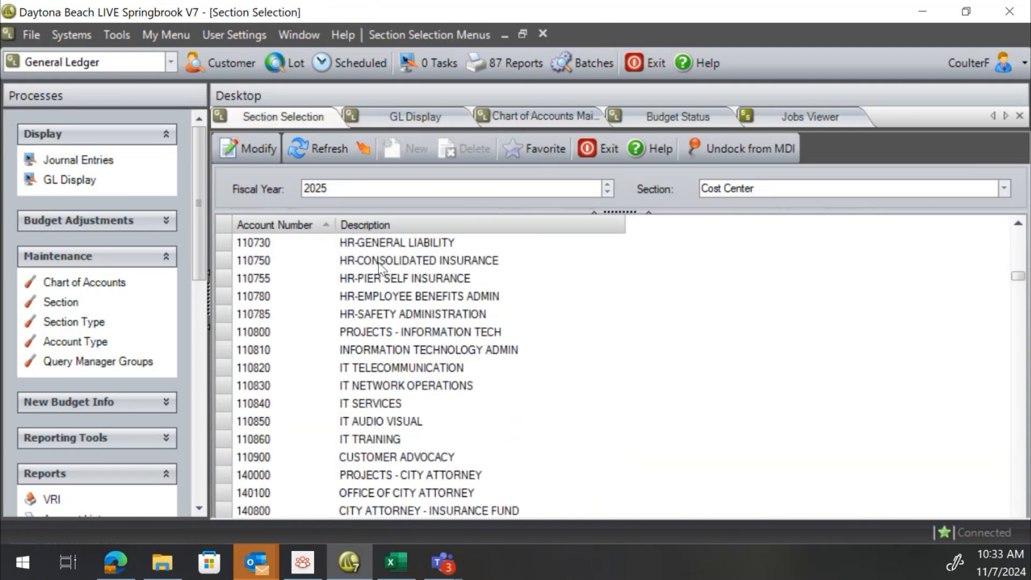
scroll(298, 277, "down", 4)
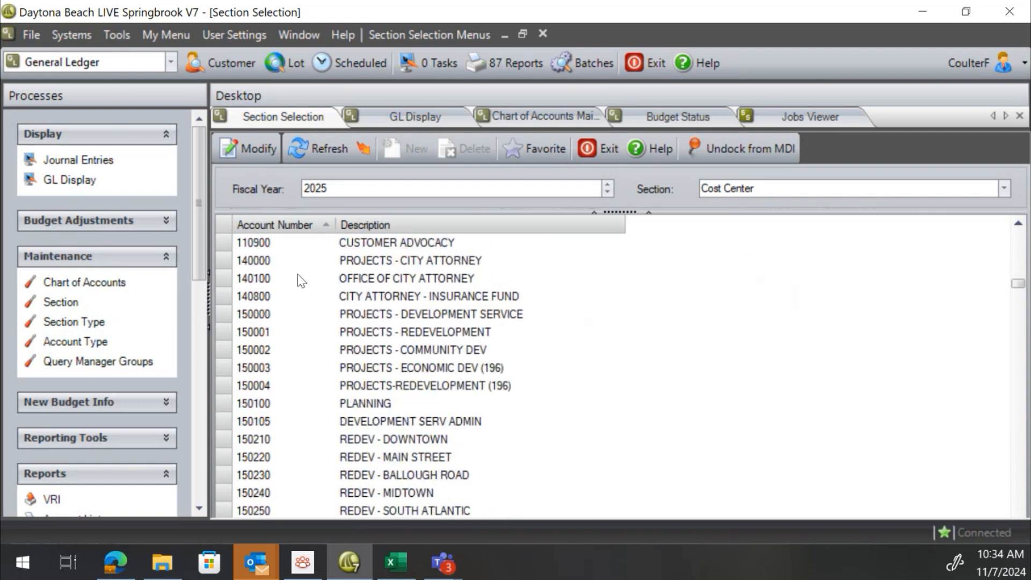
right_click(375, 259)
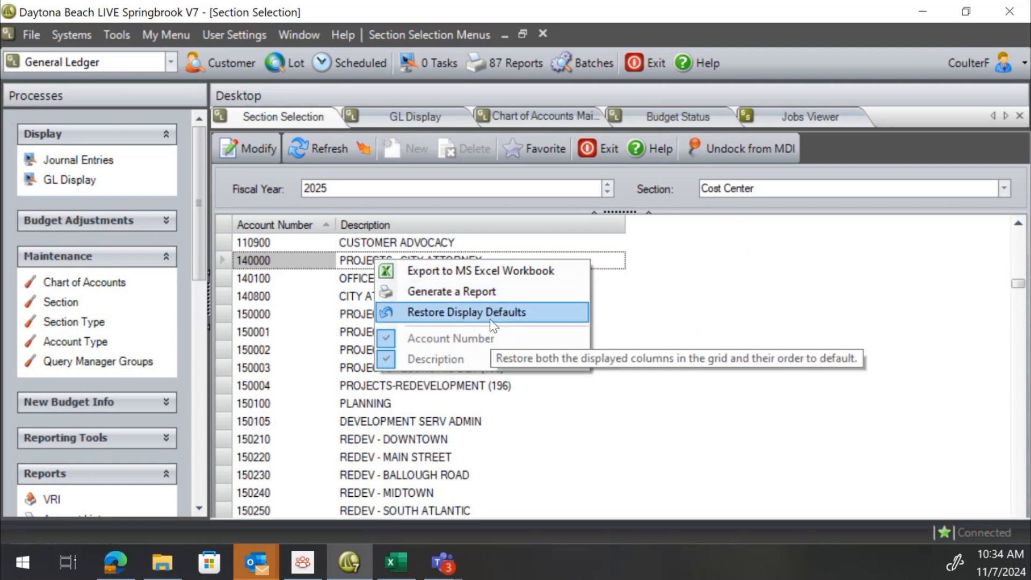
left_click(460, 272)
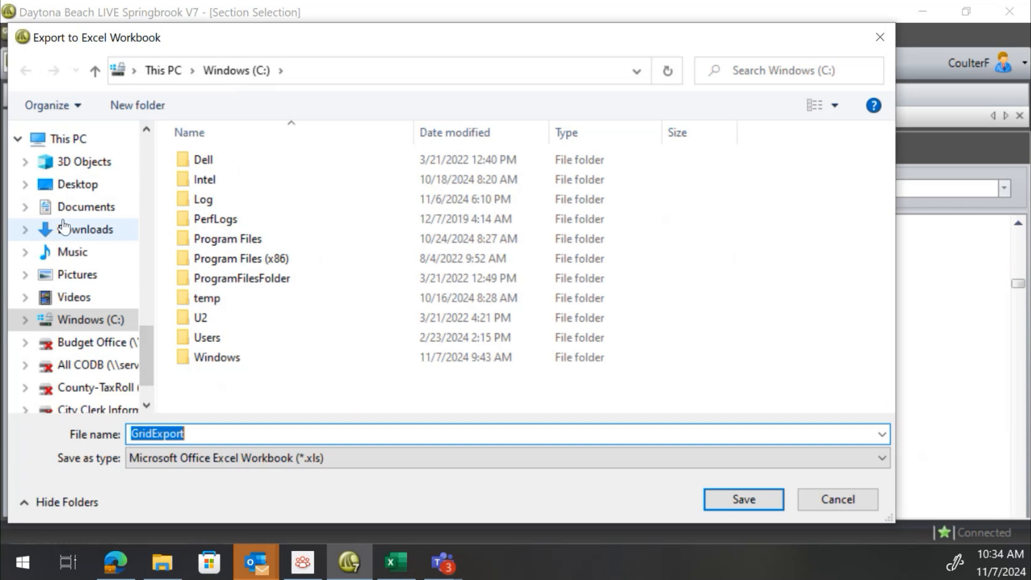
Choose the Downloads folder as the export location in the save dialog
left_click(81, 236)
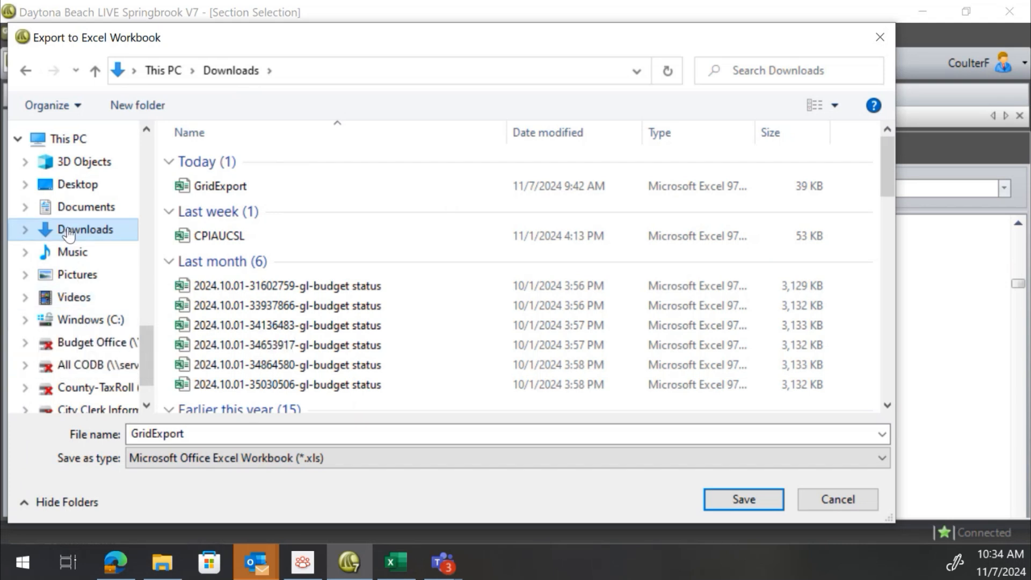
left_click(54, 212)
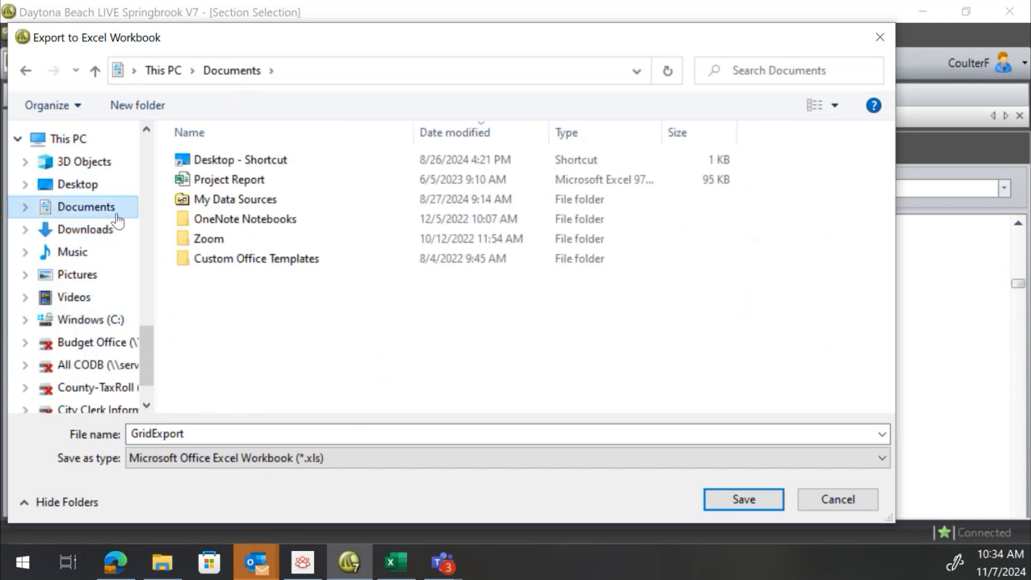
scroll(53, 268, "down", 2)
scroll(73, 266, "up", 5)
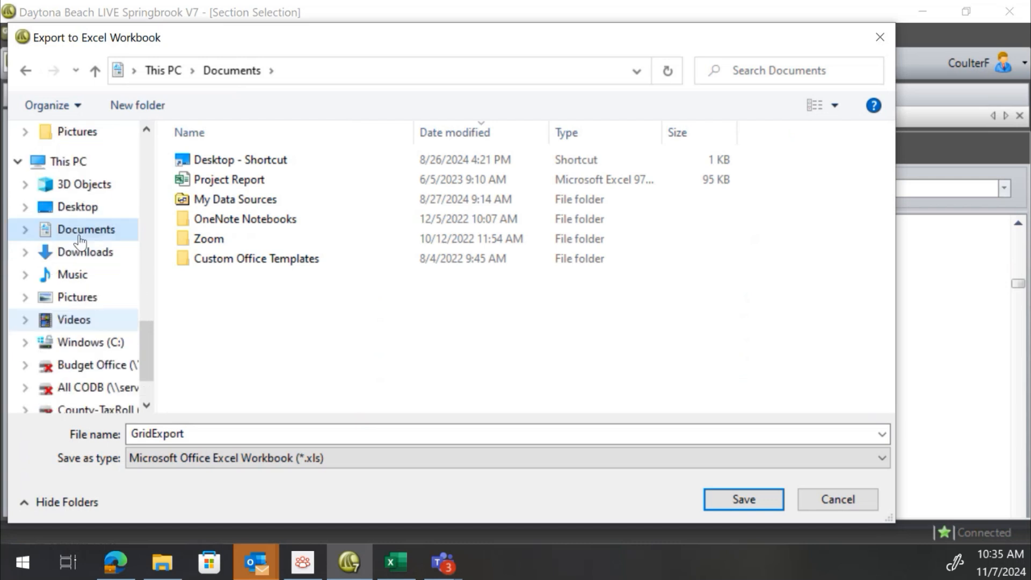
scroll(79, 246, "up", 12)
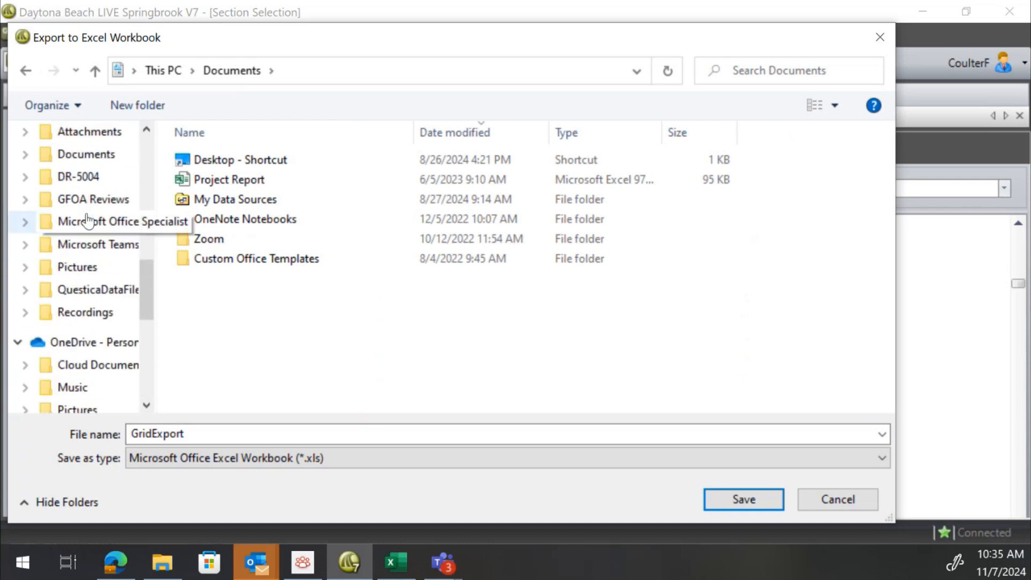
scroll(88, 221, "down", 4)
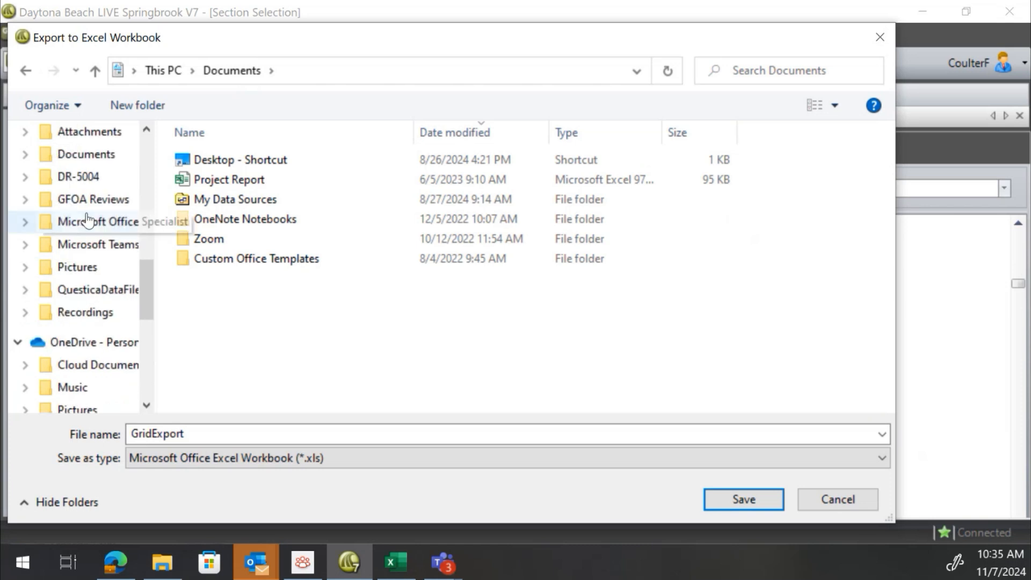
scroll(88, 220, "up", 4)
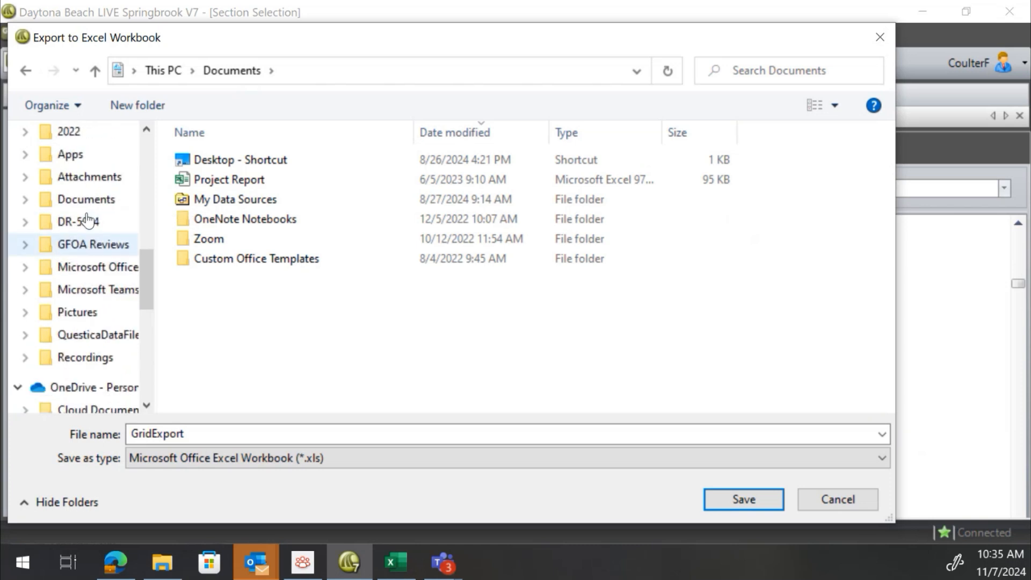
scroll(87, 221, "down", 5)
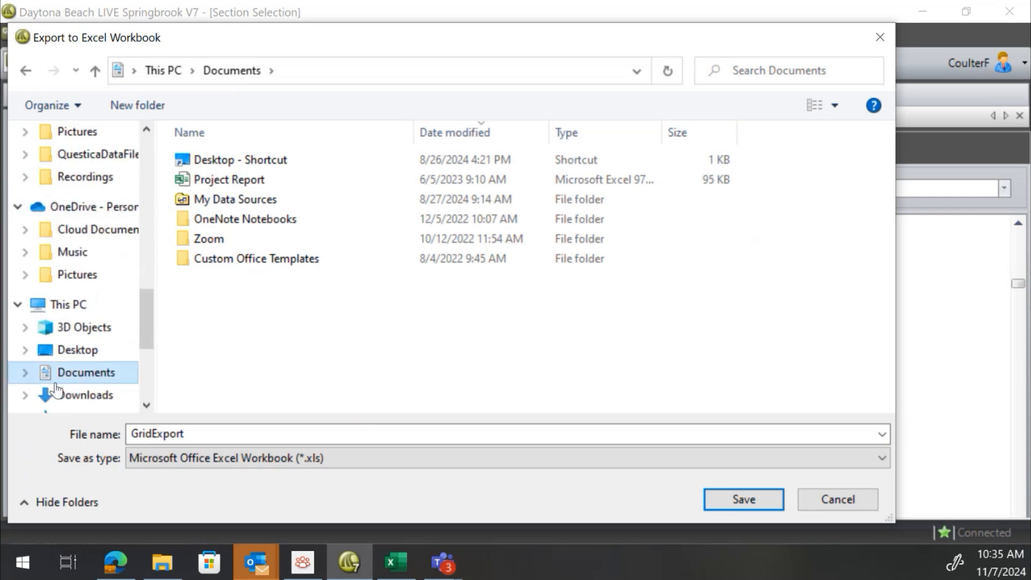
left_click(67, 395)
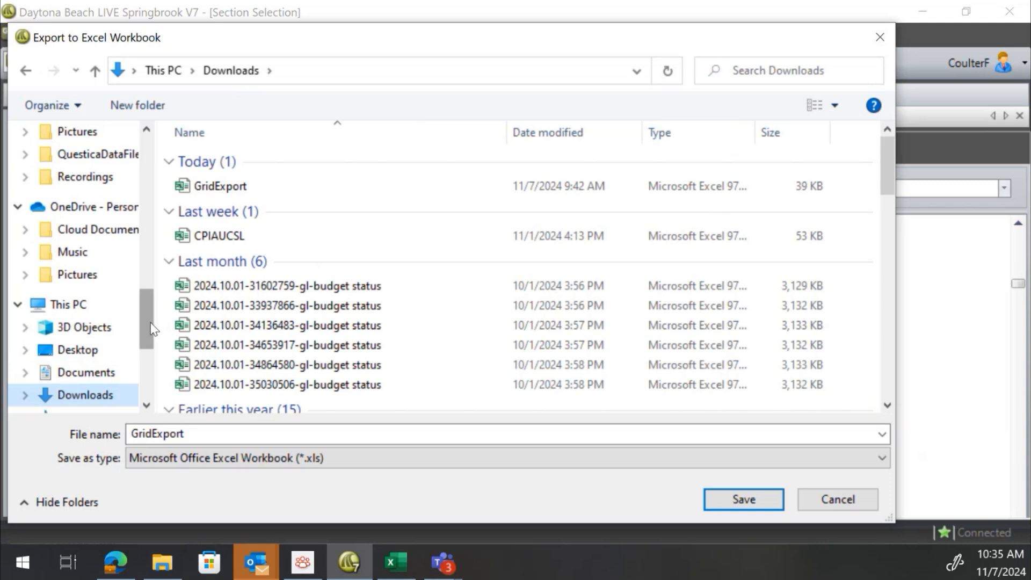
Name the export file GridExport 1 and save it
left_click(237, 437)
left_click(237, 436)
type("1")
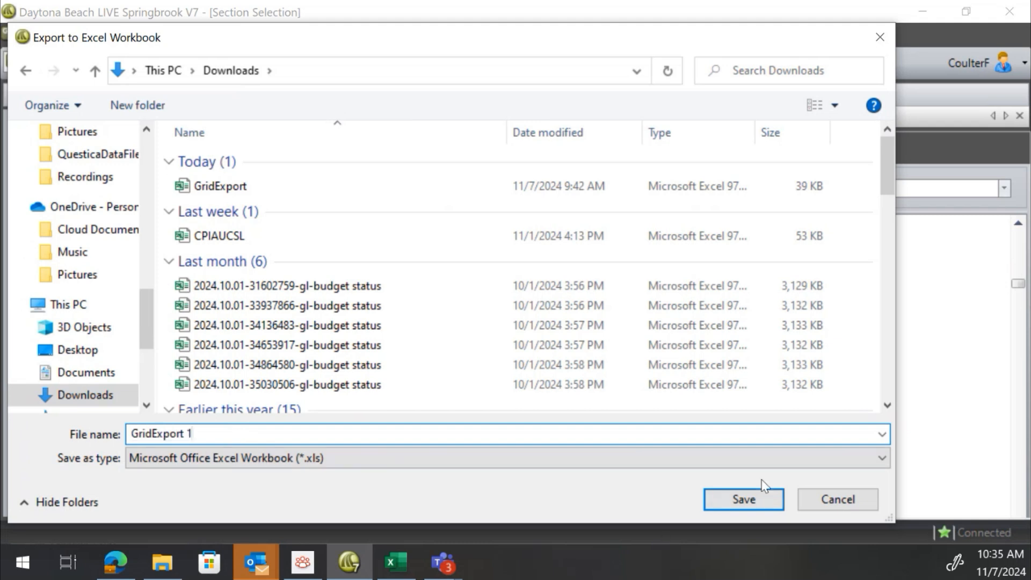
left_click(743, 499)
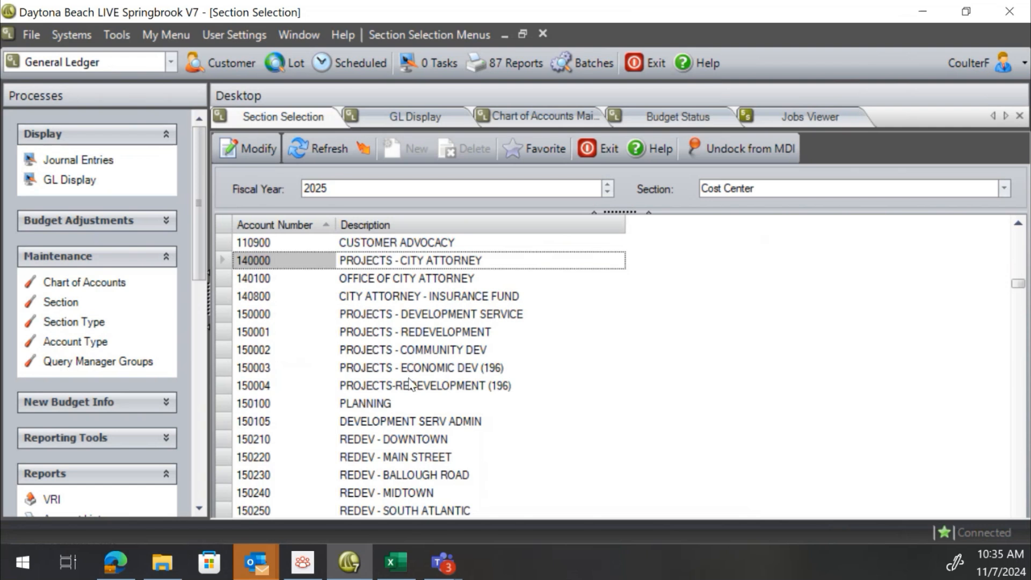
Switch to Excel and browse to the Downloads folder on This PC in the Open screen
left_click(400, 561)
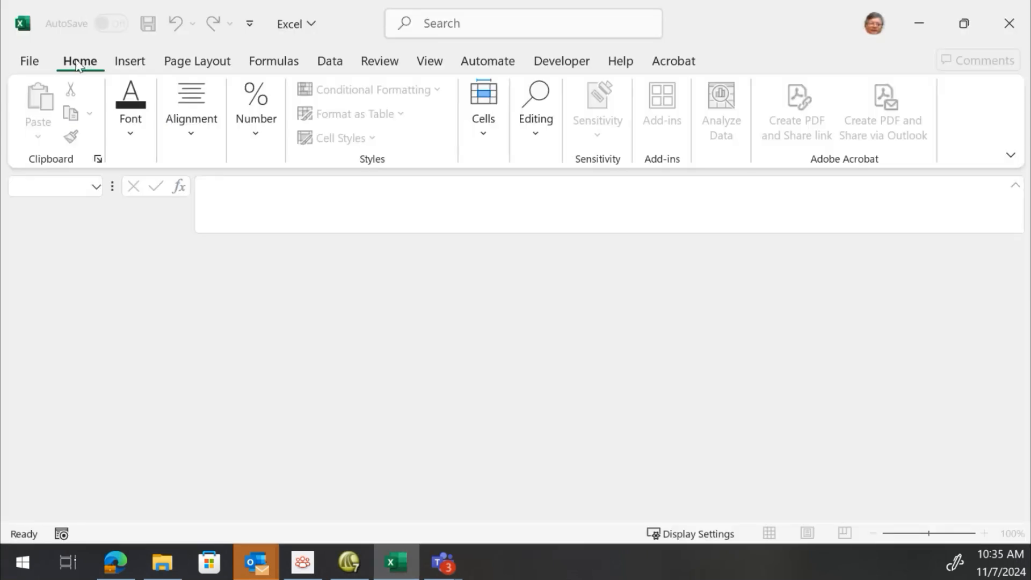
left_click(25, 63)
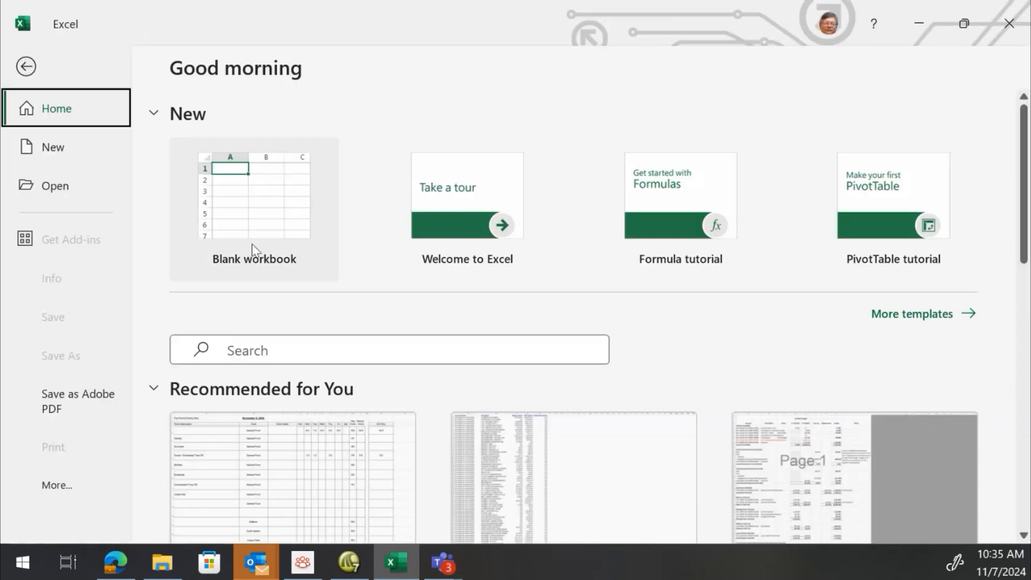
scroll(208, 214, "down", 2)
left_click(91, 185)
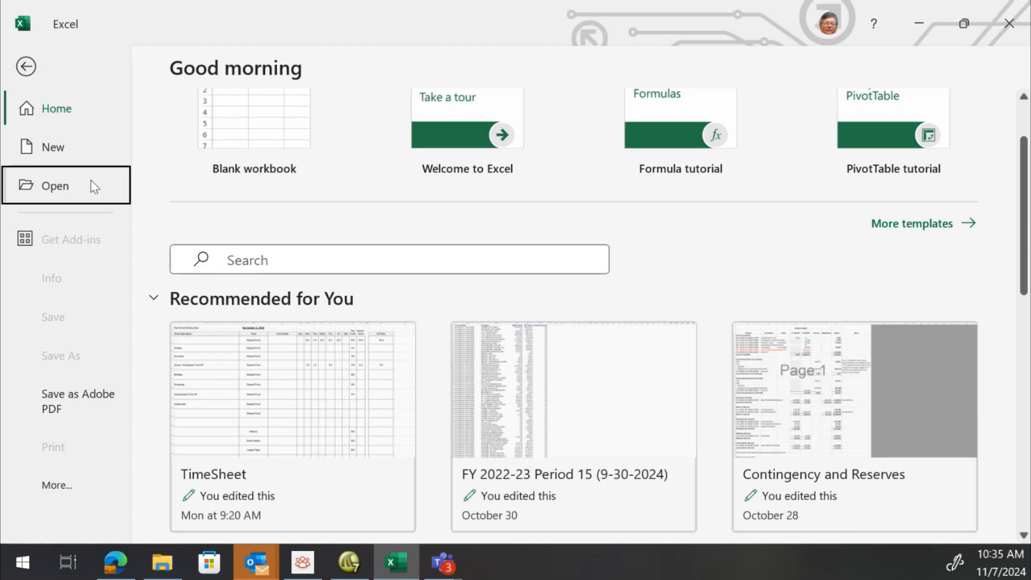
left_click(232, 481)
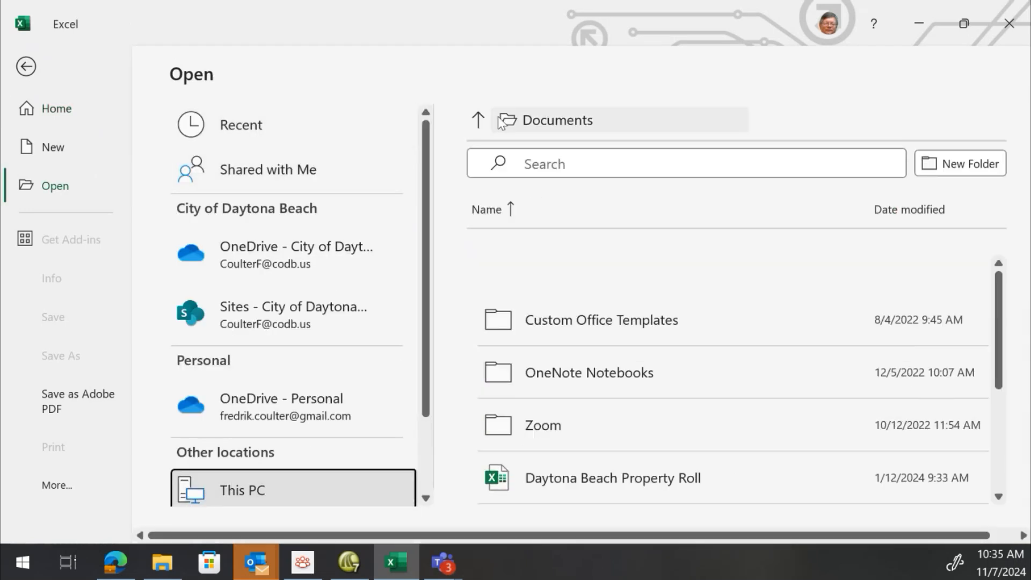
left_click(479, 124)
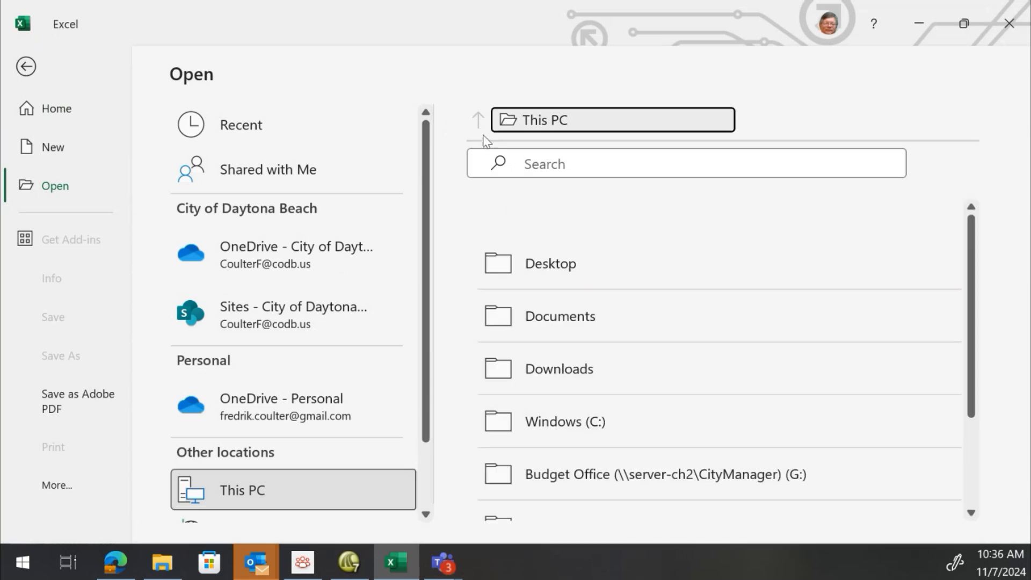
left_click(559, 376)
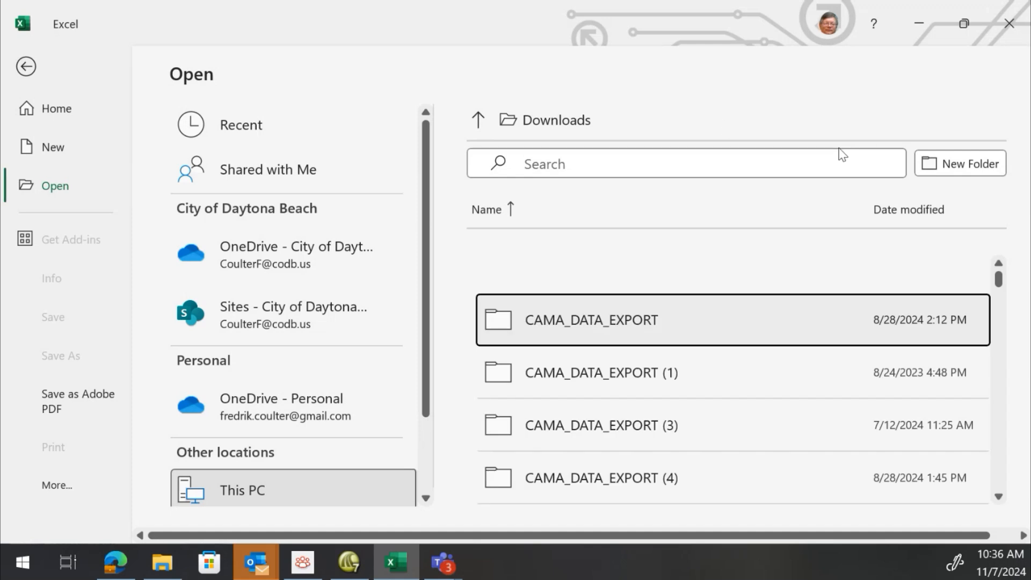
Sort the Downloads files by newest date modified and open GridExport 1, accepting the file format warning
scroll(710, 247, "down", 2)
scroll(711, 247, "up", 2)
left_click(907, 215)
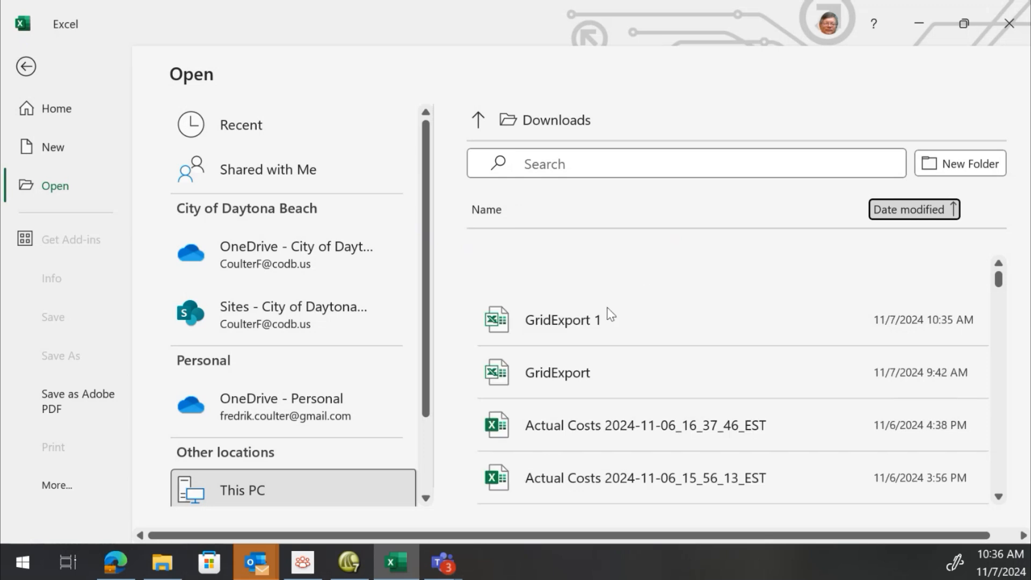
left_click(555, 325)
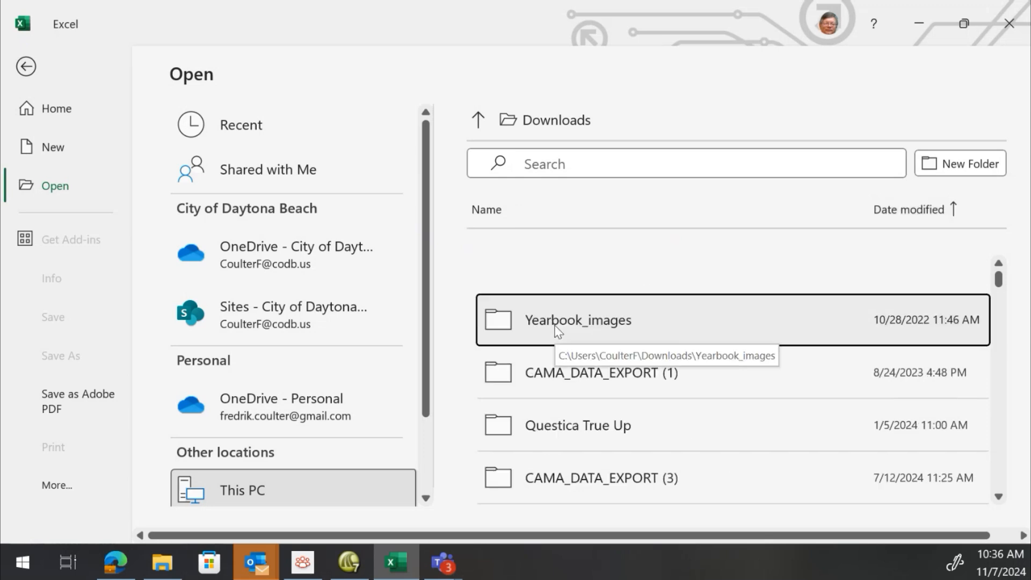
left_click(889, 215)
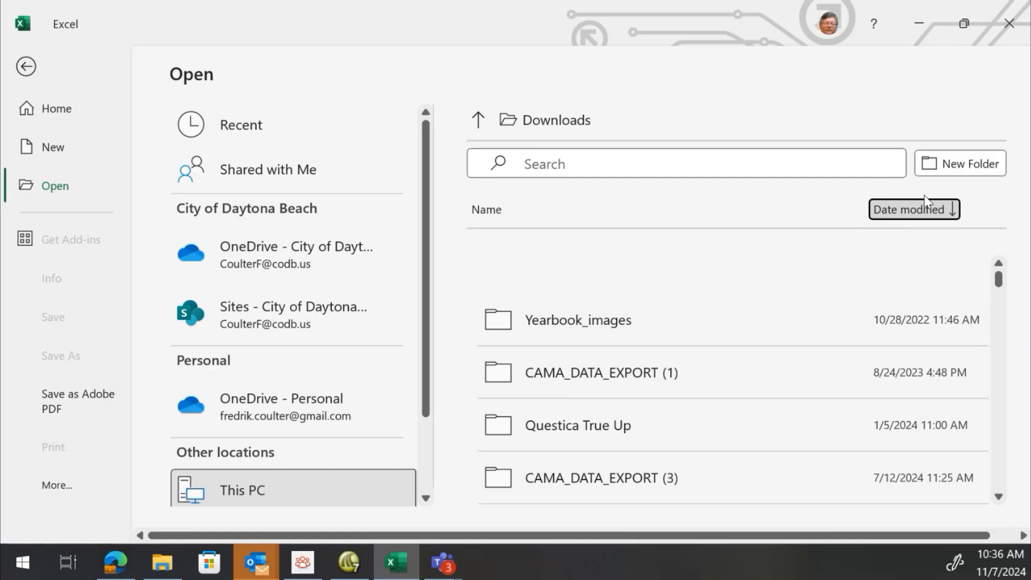
left_click(557, 324)
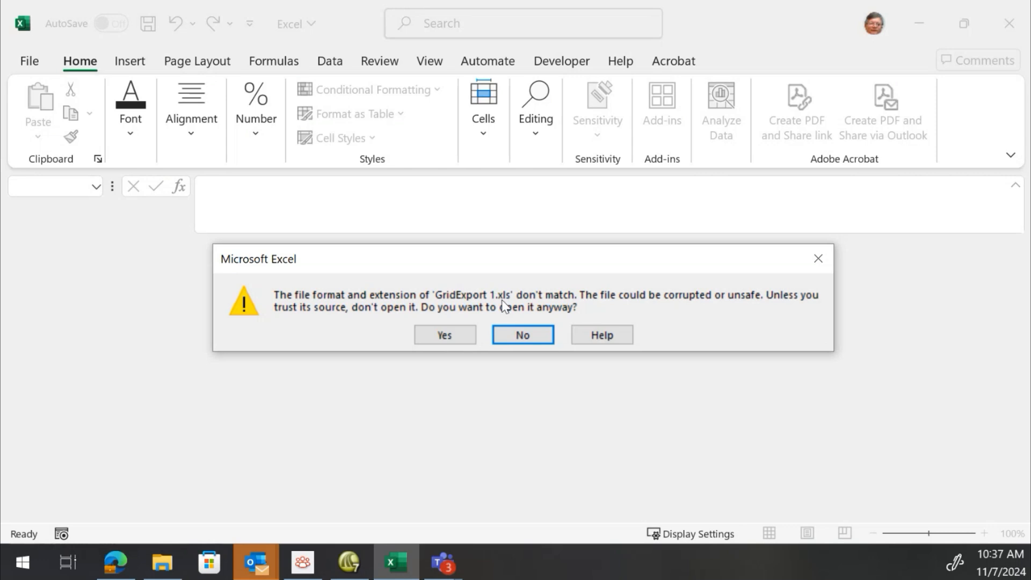
left_click(457, 337)
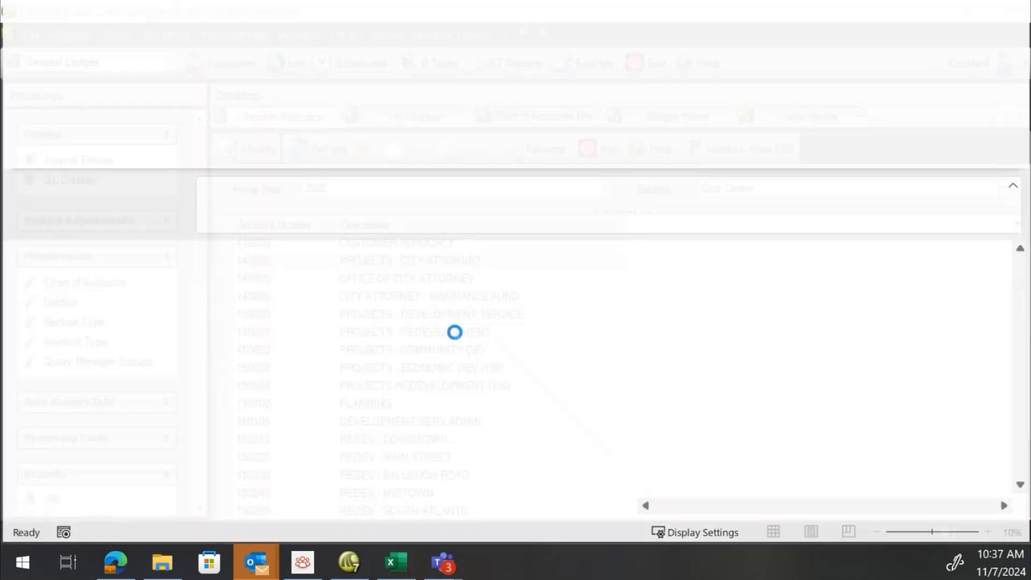
Compare the exported workbook with the Cost Center section list back in Springbrook
scroll(212, 324, "down", 2)
scroll(217, 326, "up", 2)
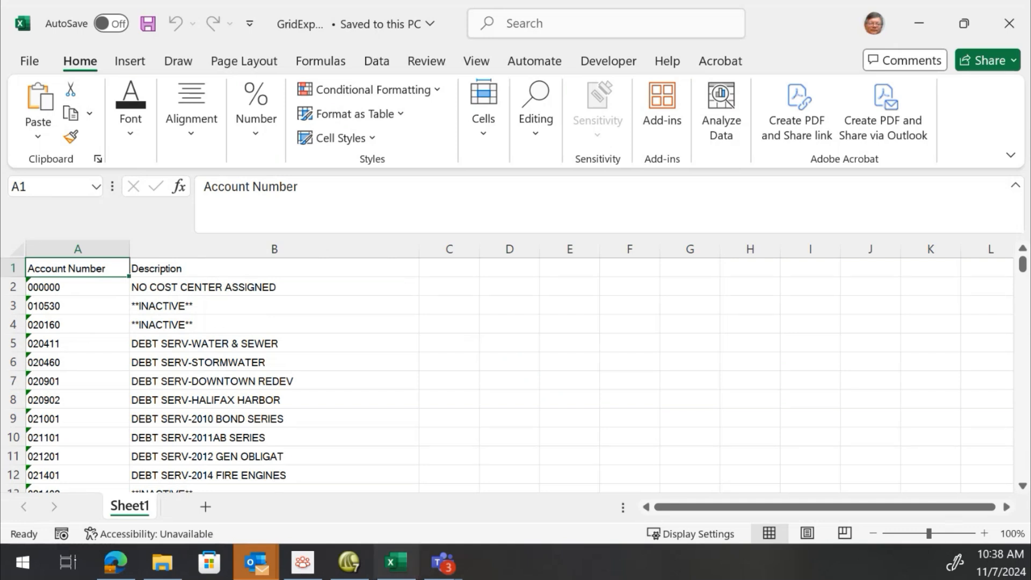
left_click(342, 572)
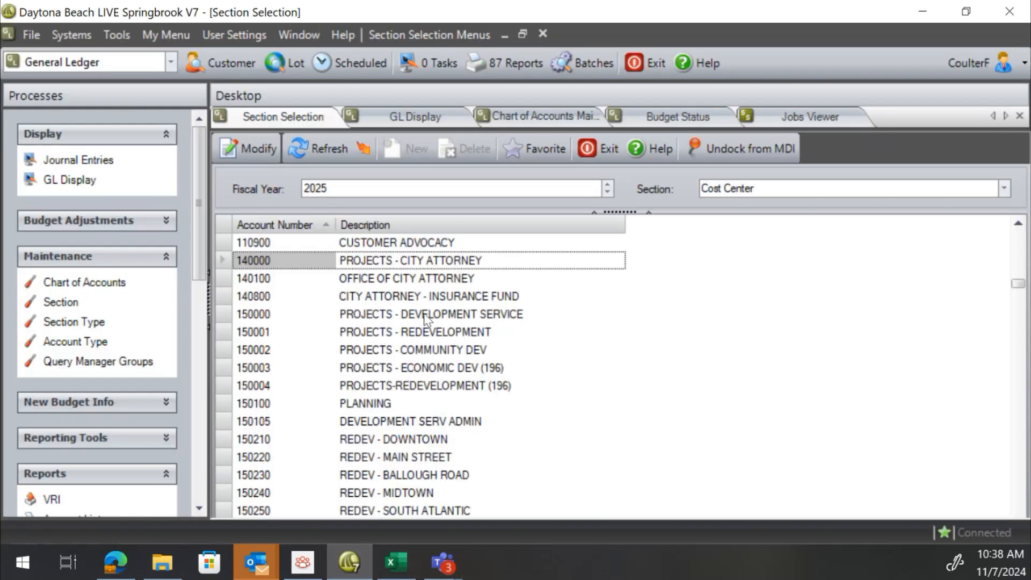
scroll(423, 313, "up", 15)
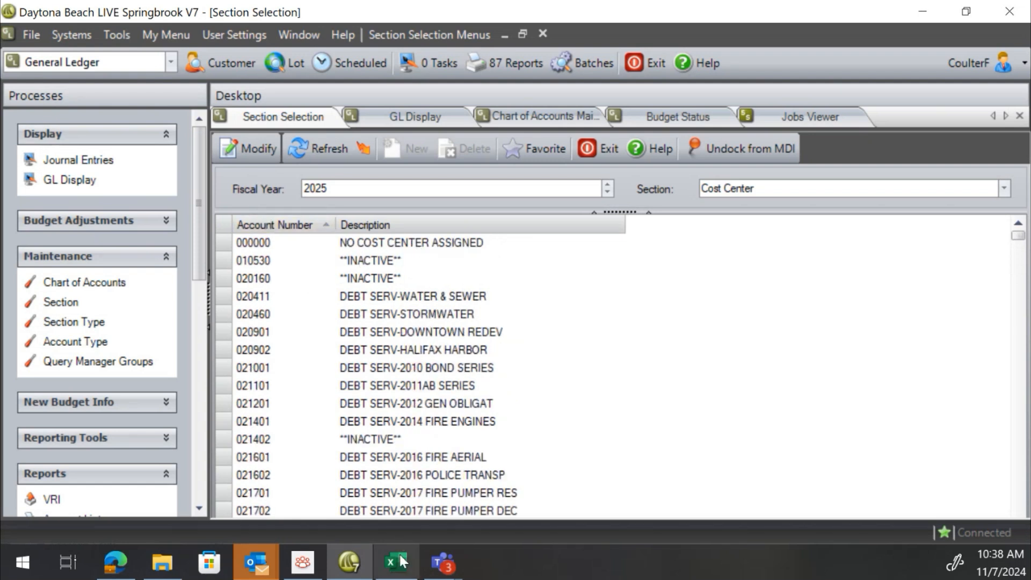
Switch back to Excel and scroll through the rows of the exported GridExport 1 workbook
mouse_move(418, 562)
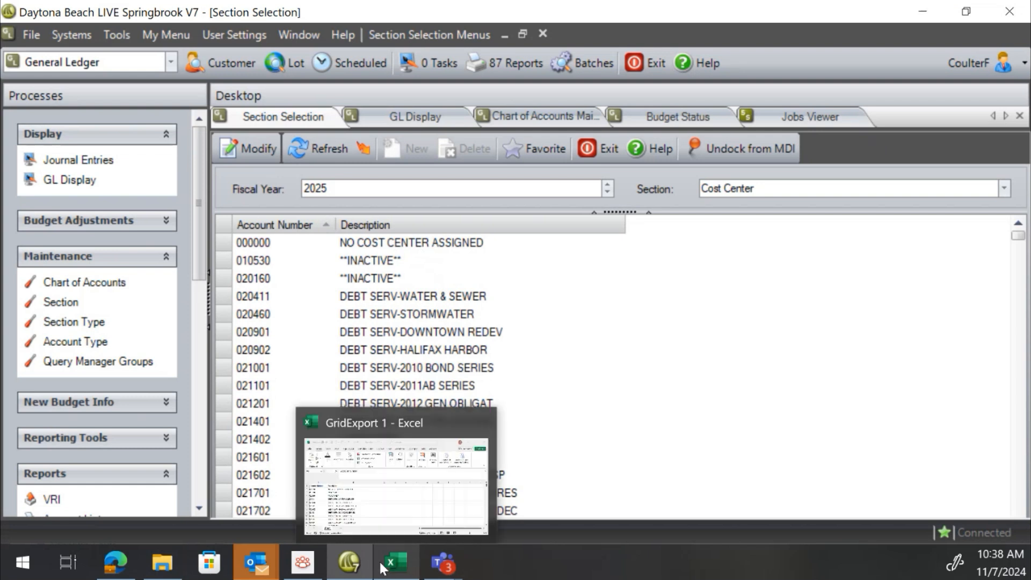
left_click(407, 562)
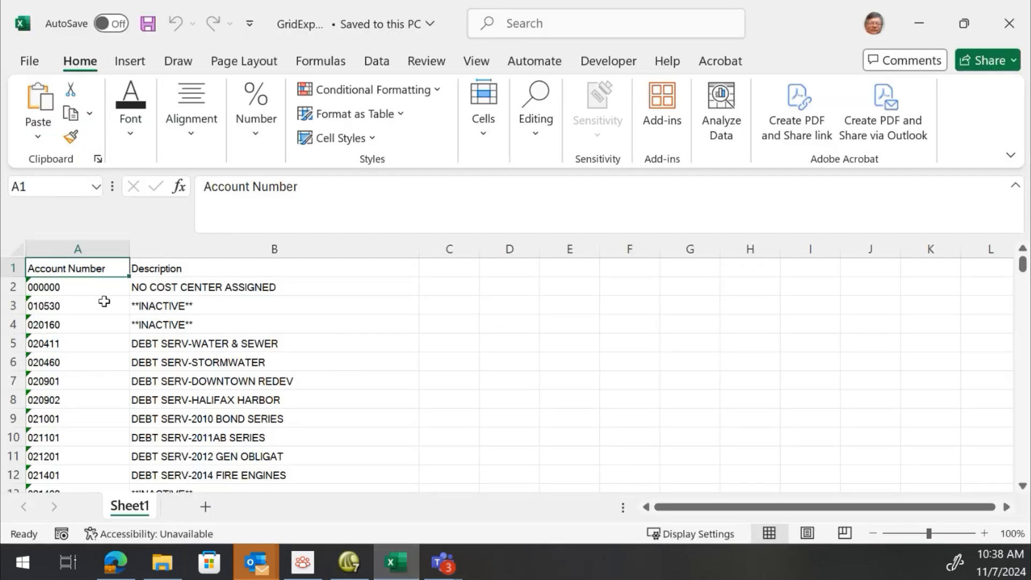
scroll(89, 297, "down", 14)
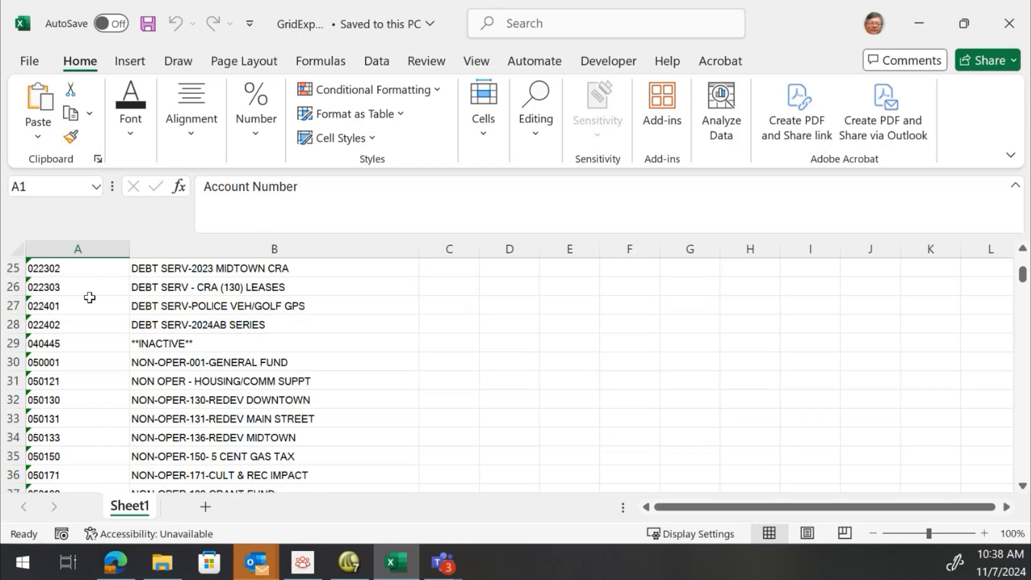
scroll(89, 297, "down", 19)
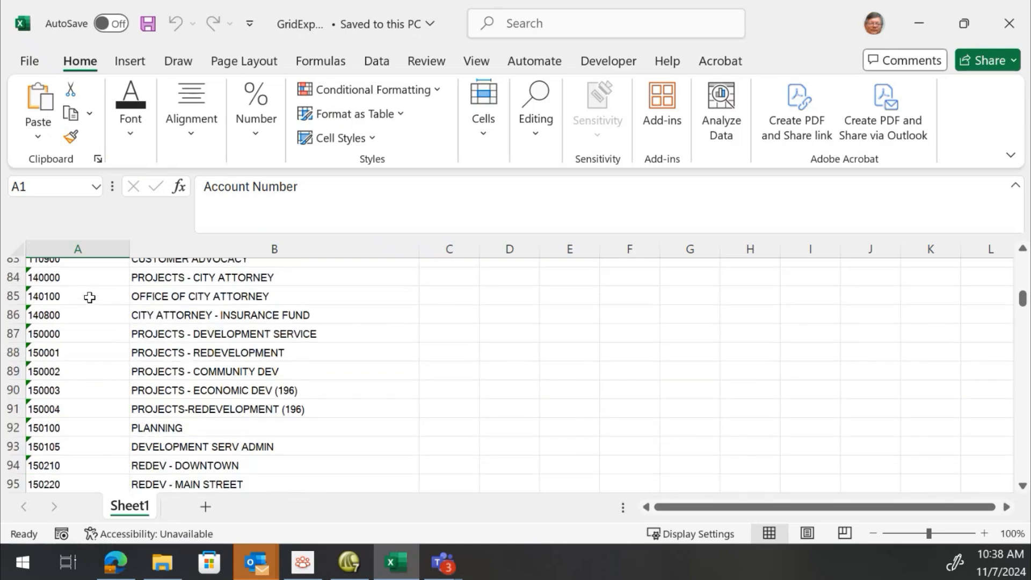
scroll(89, 297, "down", 5)
scroll(89, 296, "up", 19)
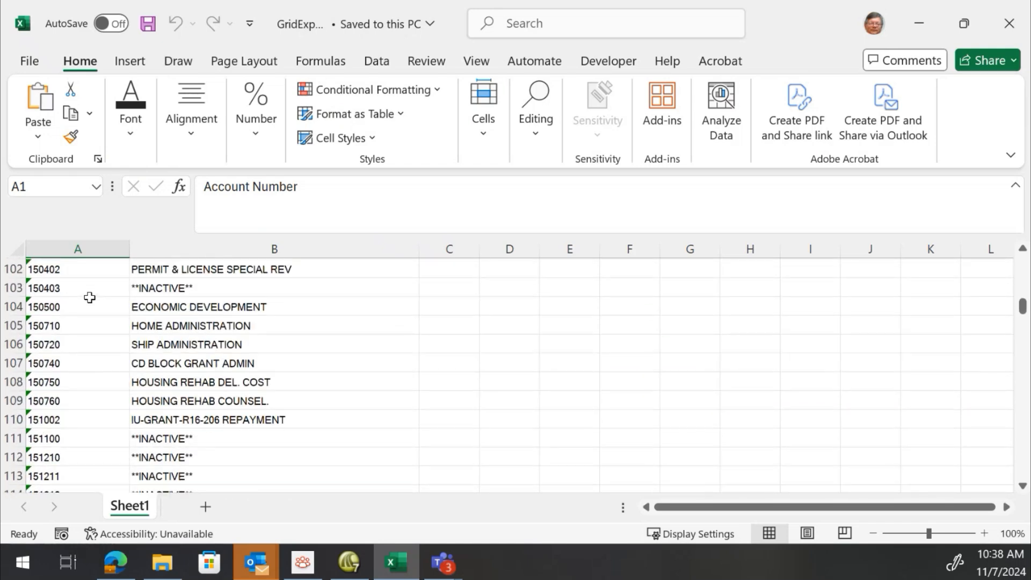
scroll(89, 297, "up", 19)
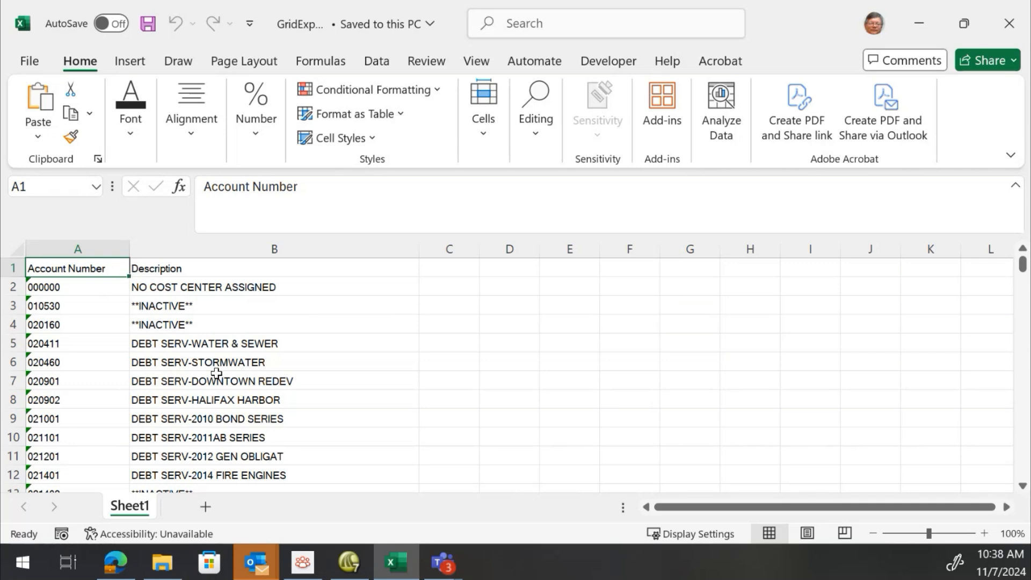
Save the workbook to Downloads as an Excel Workbook (*.xlsx) named GridExport 1
left_click(30, 64)
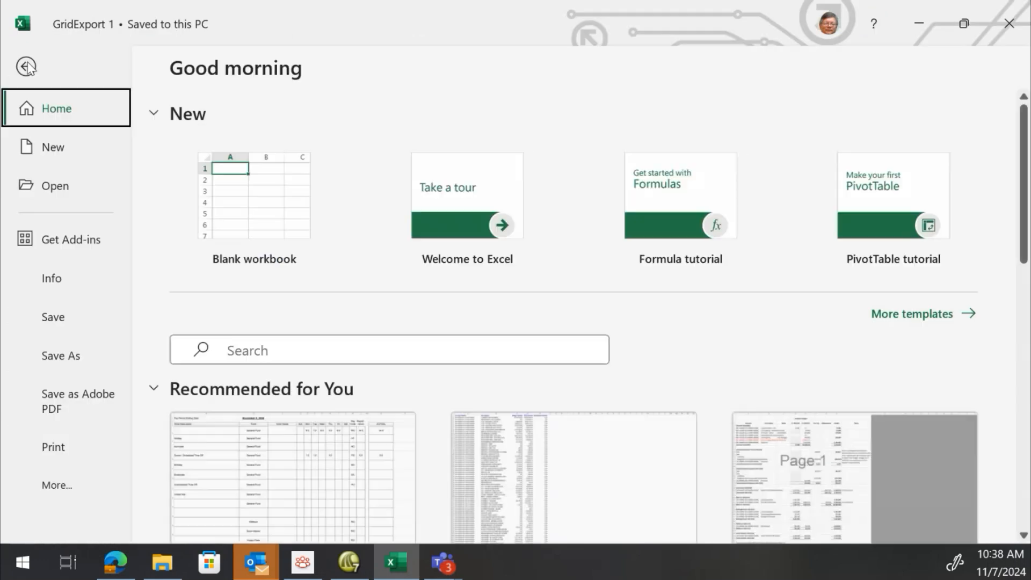
left_click(51, 358)
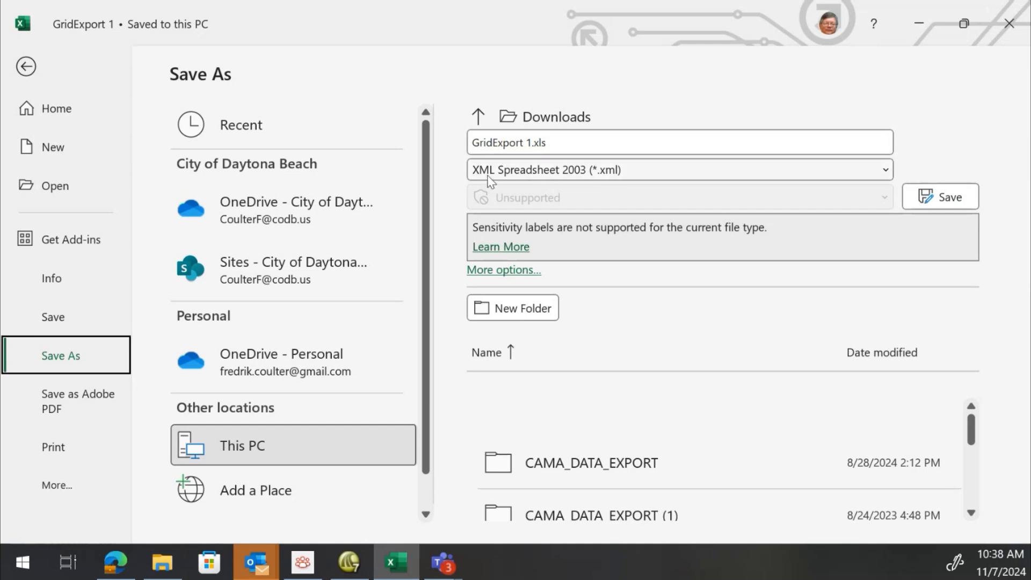
left_click(886, 171)
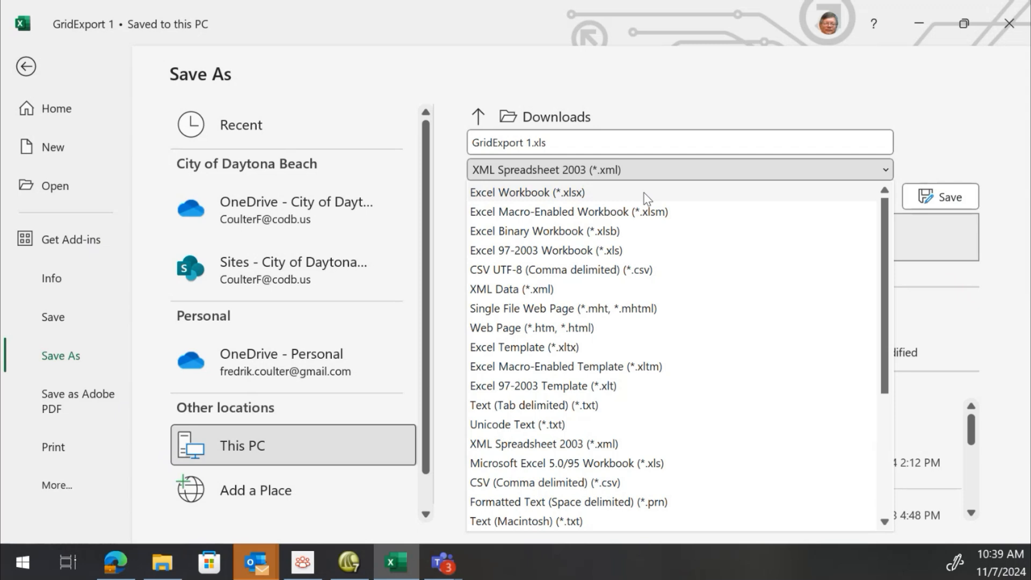
key("Escape")
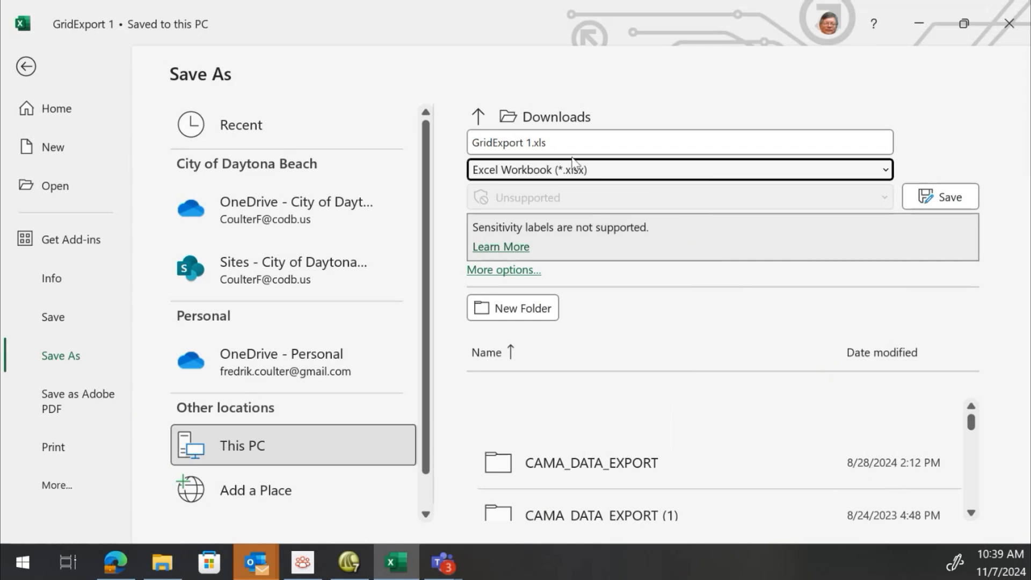
left_click(558, 146)
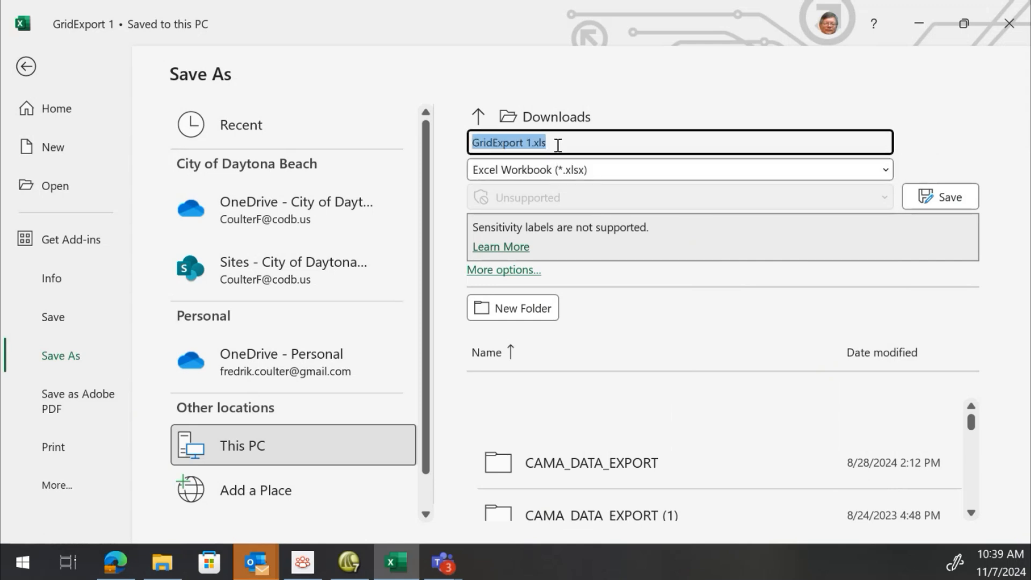
left_click(558, 145)
key("BackSpace")
key("BackSpace")
key("BackSpace")
key("BackSpace")
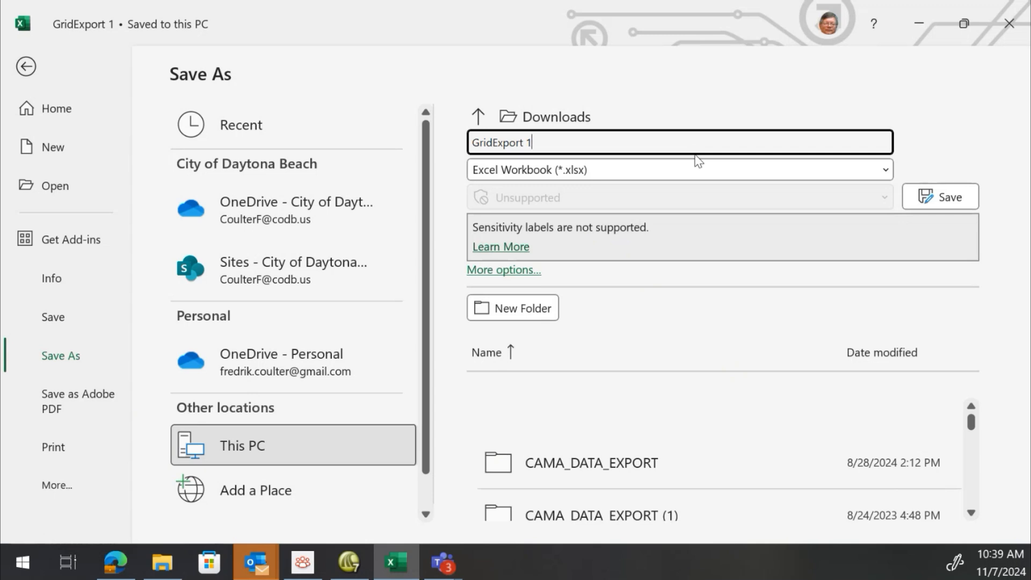
left_click(926, 202)
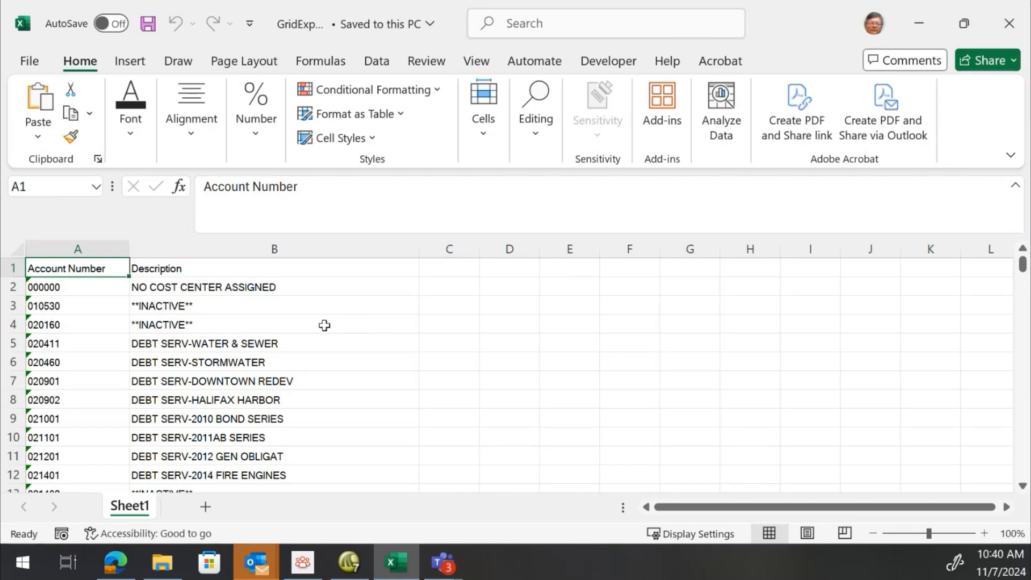
Scroll through the saved workbook's account numbers and descriptions
scroll(325, 325, "down", 4)
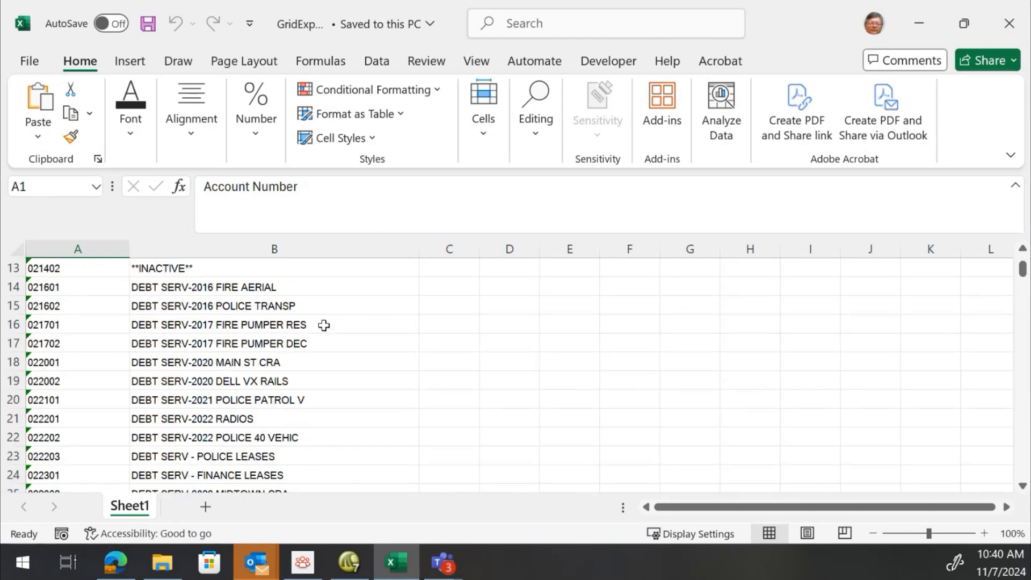
scroll(174, 351, "down", 4)
scroll(173, 351, "down", 8)
scroll(173, 351, "up", 20)
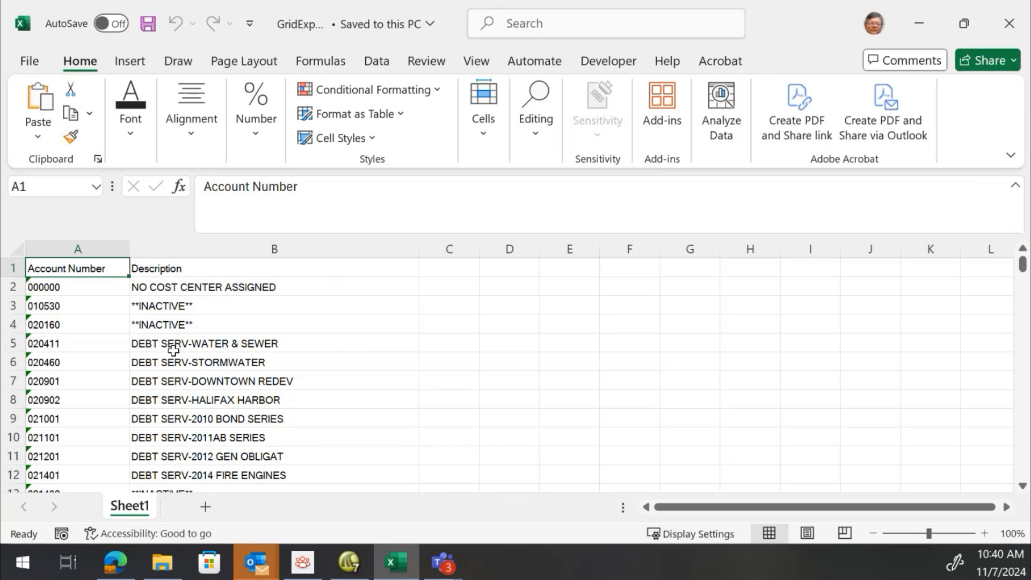
scroll(173, 350, "down", 3)
scroll(173, 350, "down", 18)
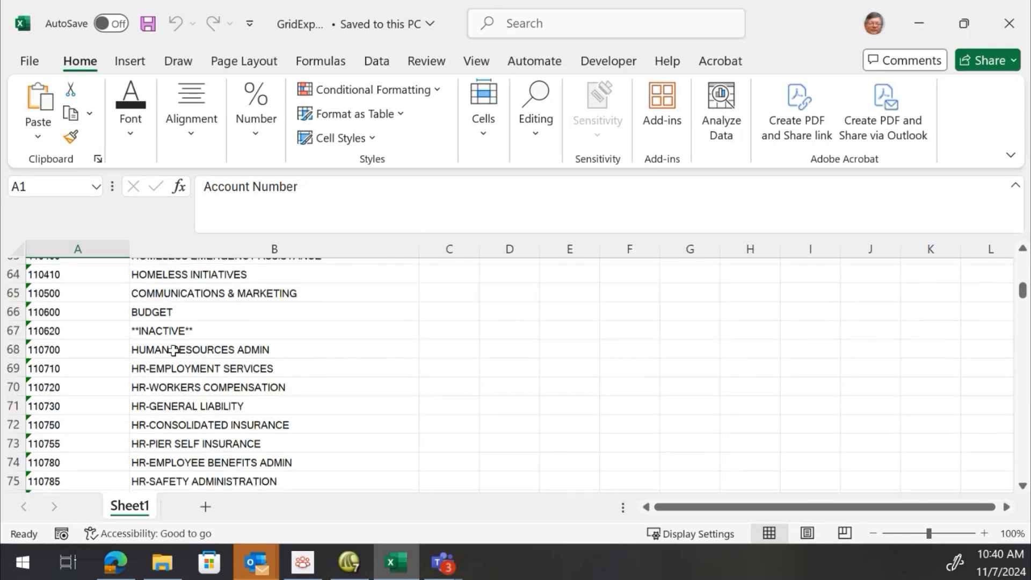
scroll(173, 350, "up", 16)
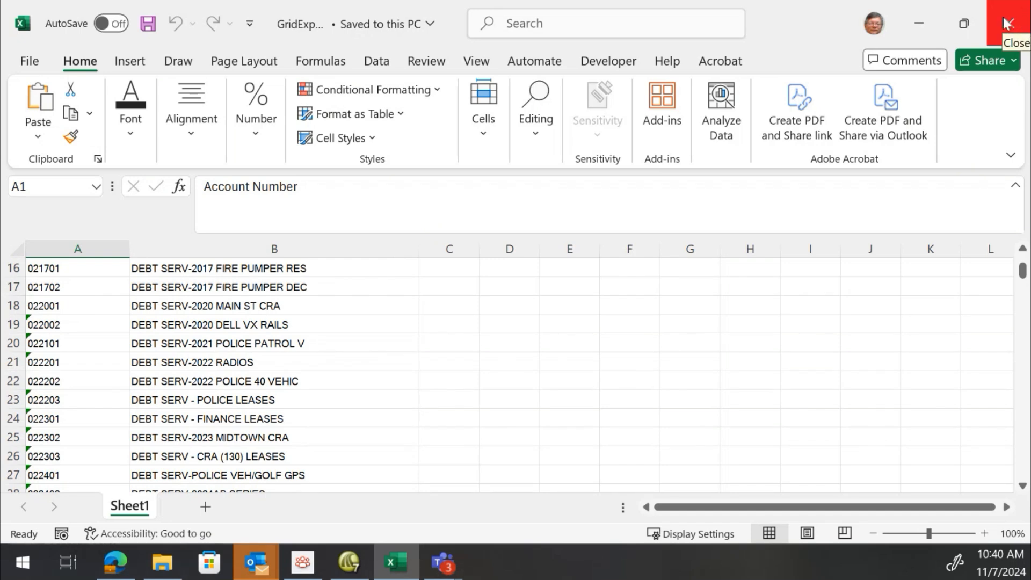
Close the GridExport 1 workbook
left_click(39, 65)
left_click(104, 486)
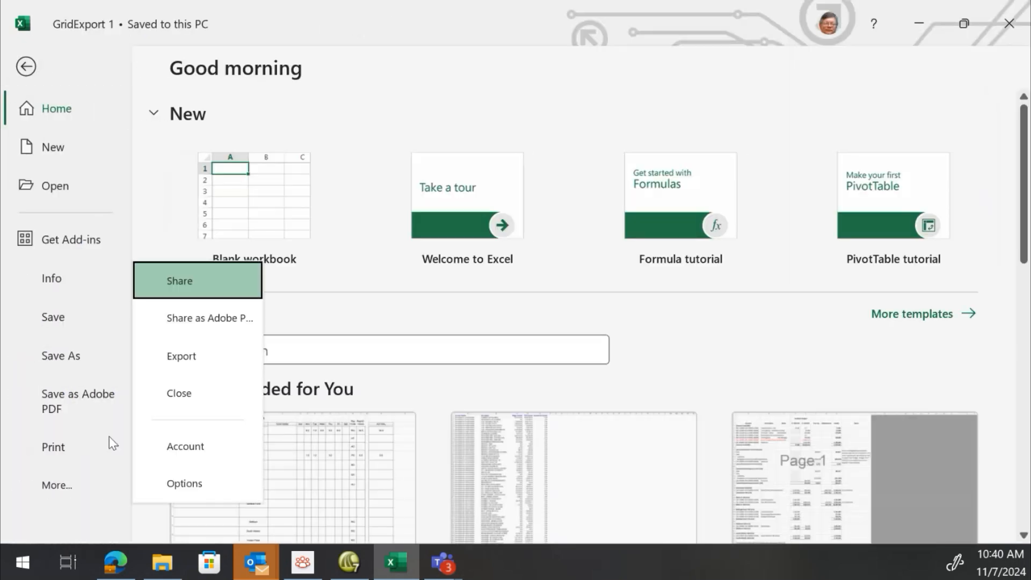
left_click(205, 395)
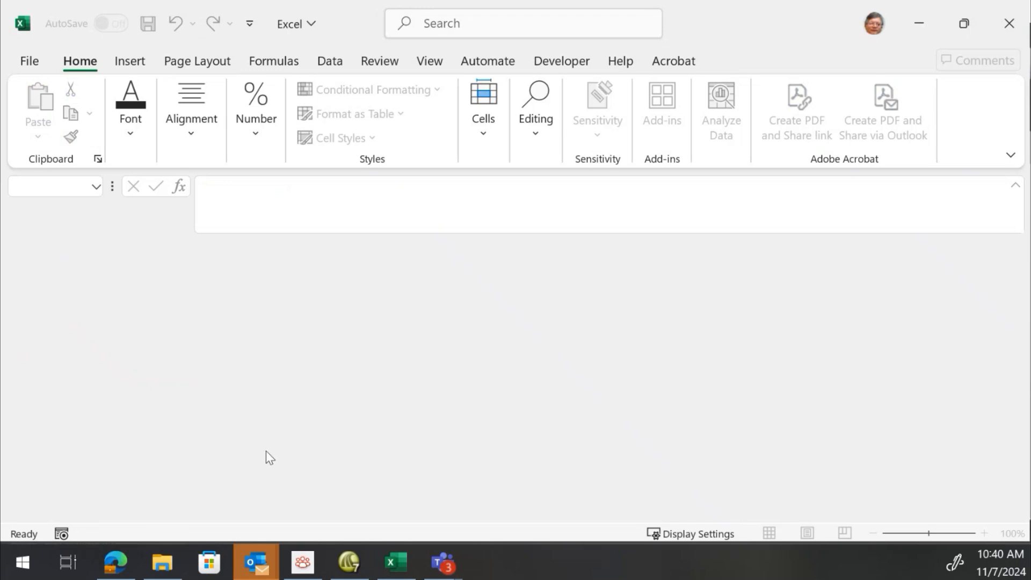
Switch to Springbrook and open the Chart of Accounts Maintenance tab showing the account's History list
left_click(349, 563)
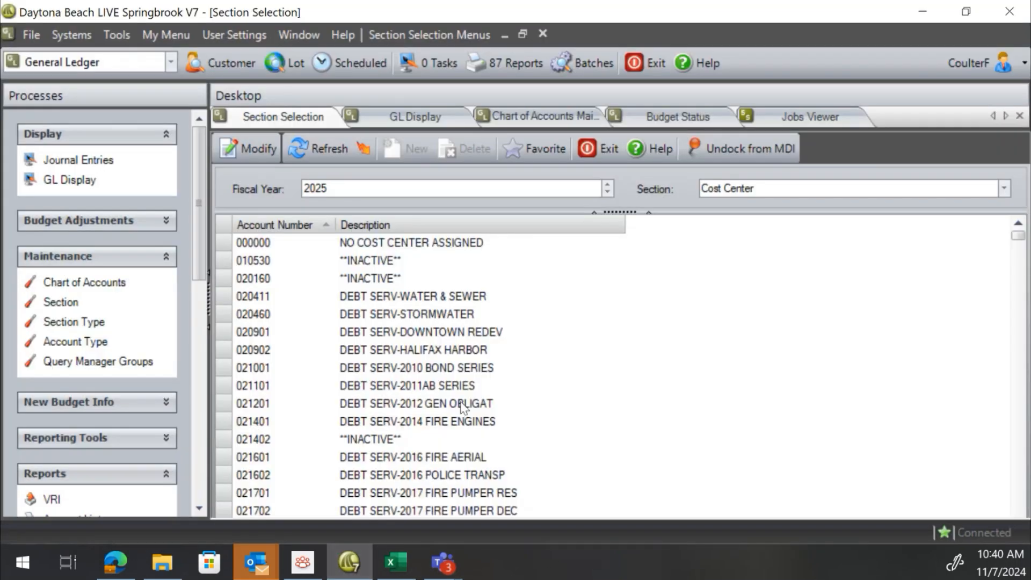
left_click(544, 115)
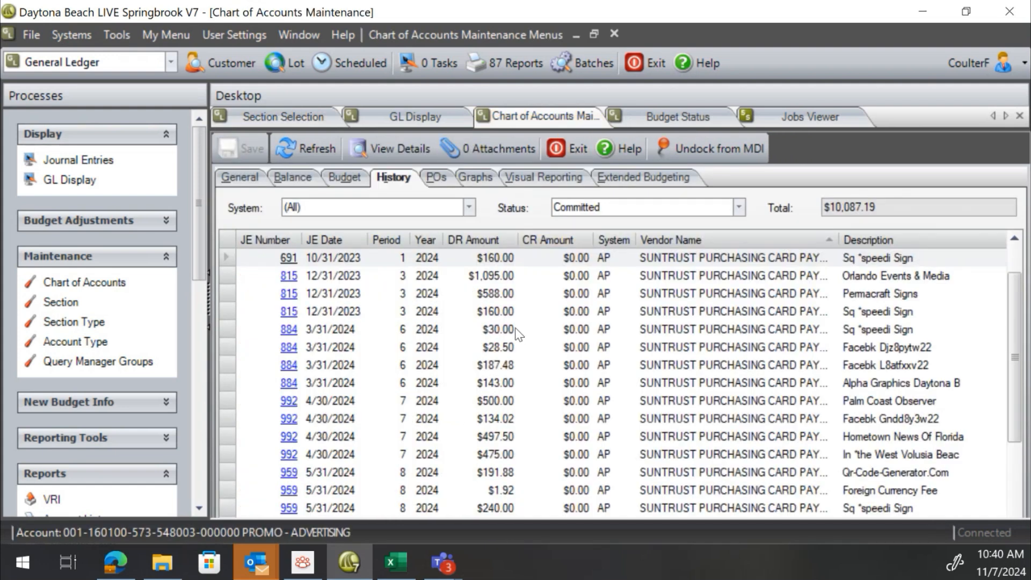
scroll(497, 392, "up", 1)
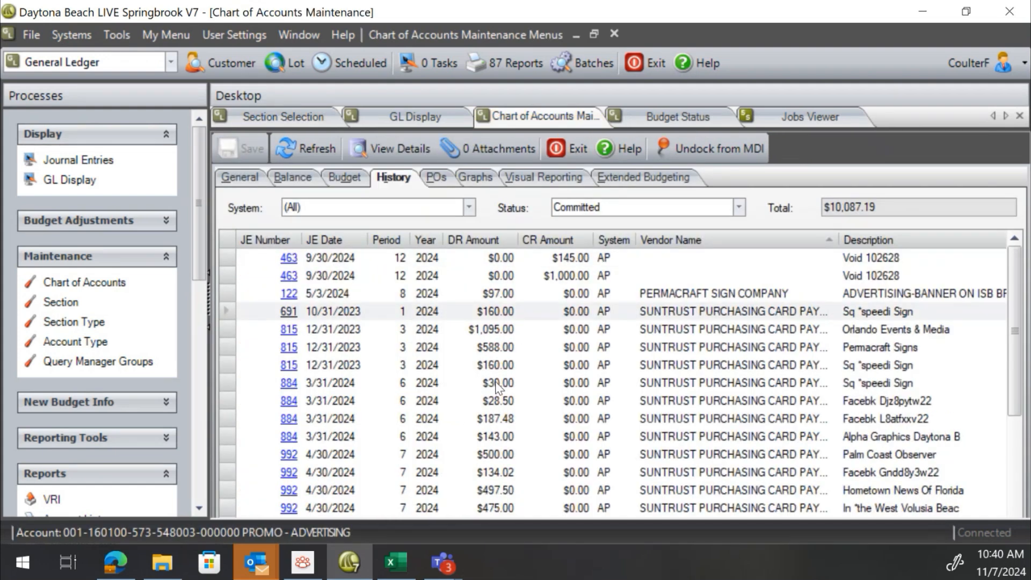
Review the account's Balance, General, History, Budget, POs and Extended Budgeting tabs, ending on History
left_click(306, 176)
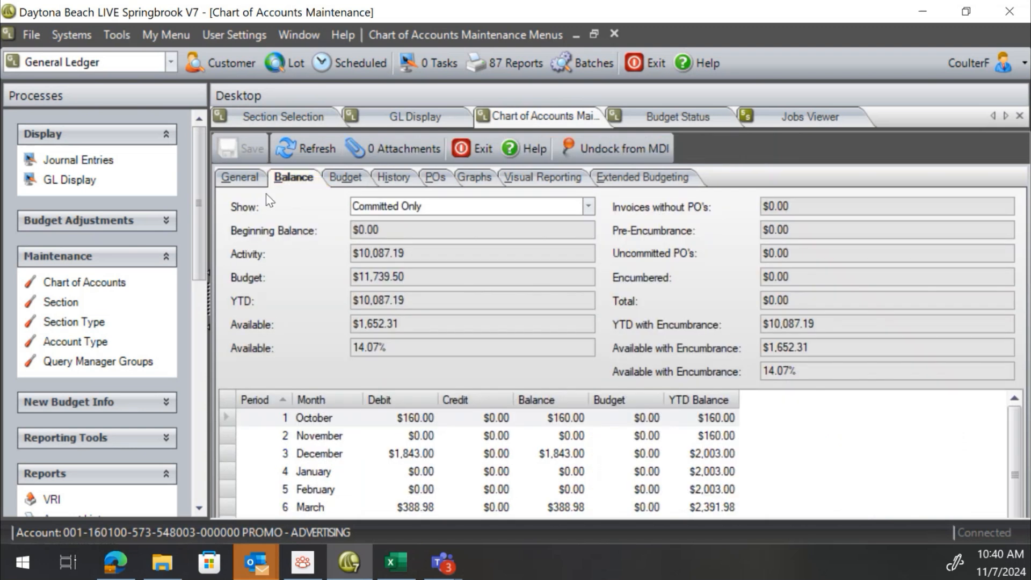
left_click(239, 175)
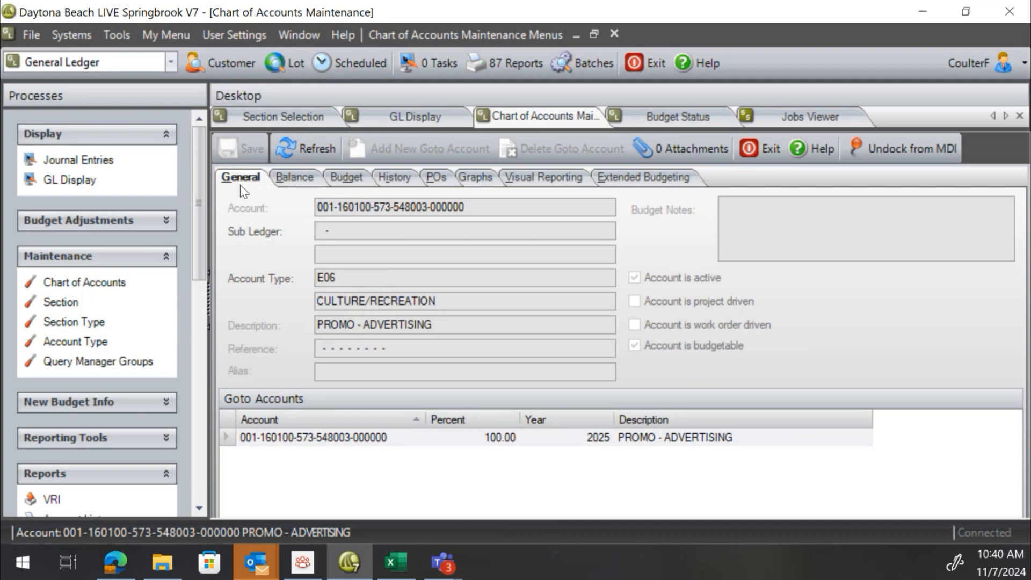
left_click(313, 178)
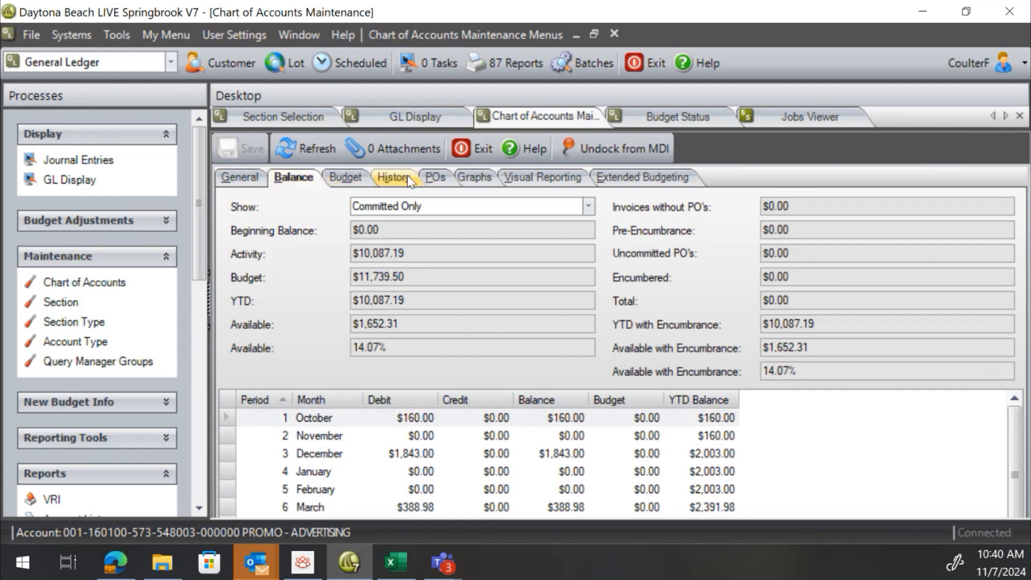
left_click(392, 180)
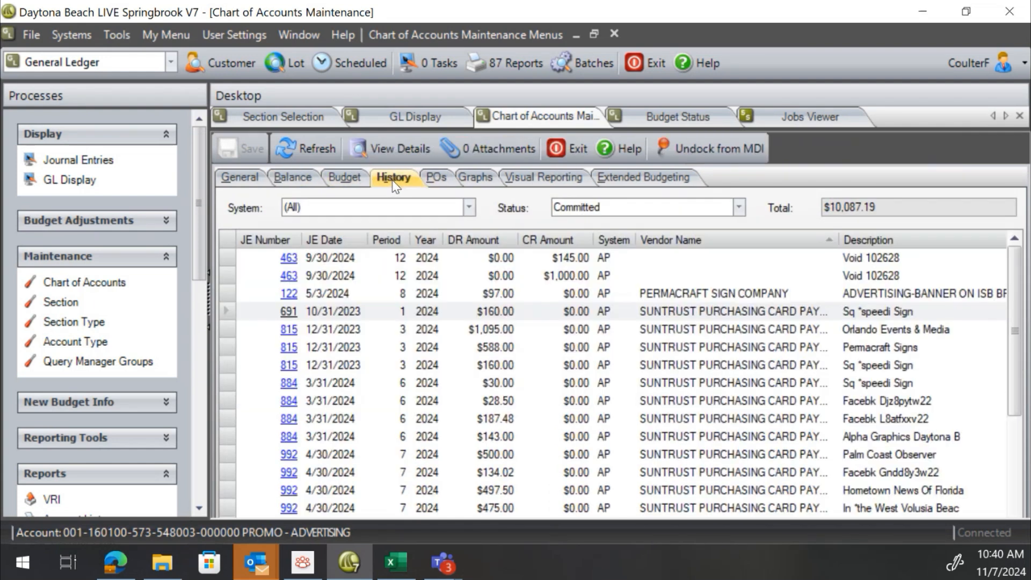
scroll(405, 333, "down", 6)
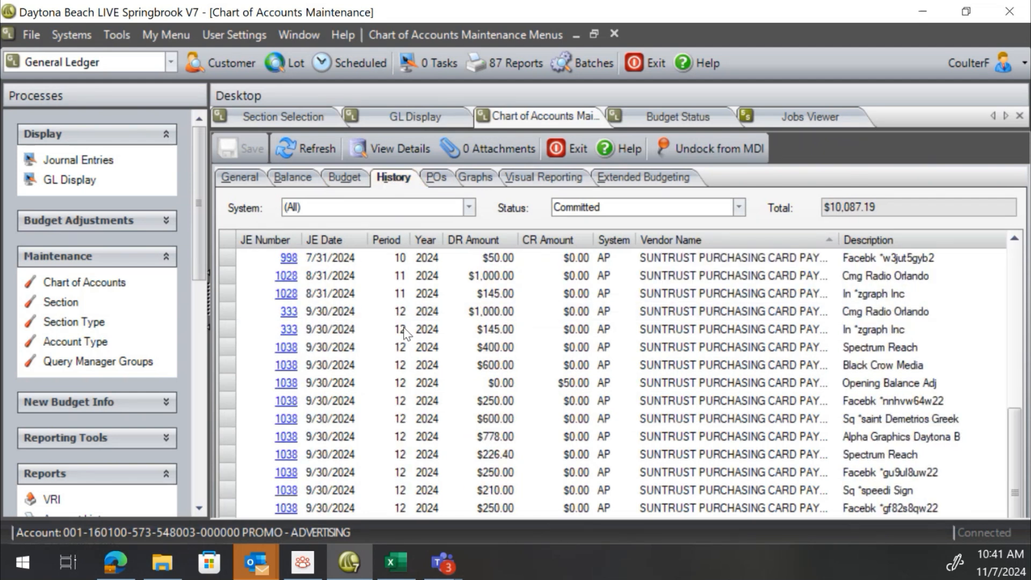
scroll(406, 333, "up", 4)
scroll(406, 333, "down", 5)
left_click(354, 179)
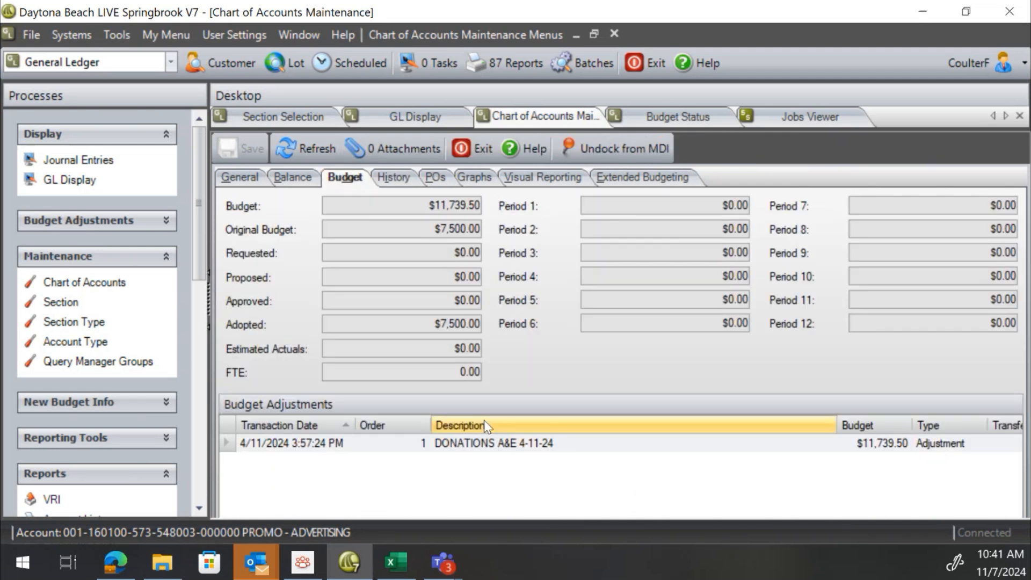
left_click(435, 178)
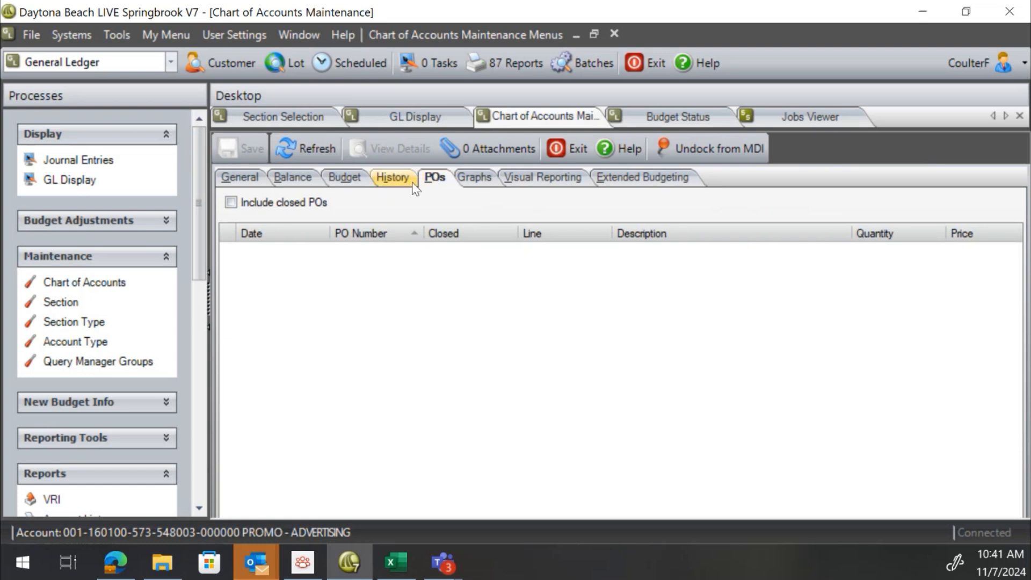
left_click(611, 177)
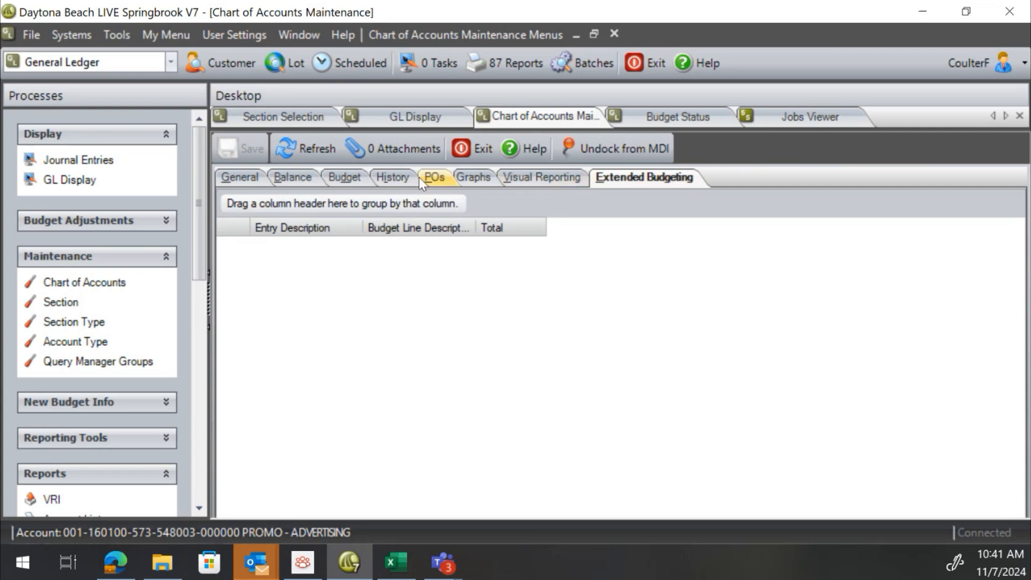
left_click(384, 179)
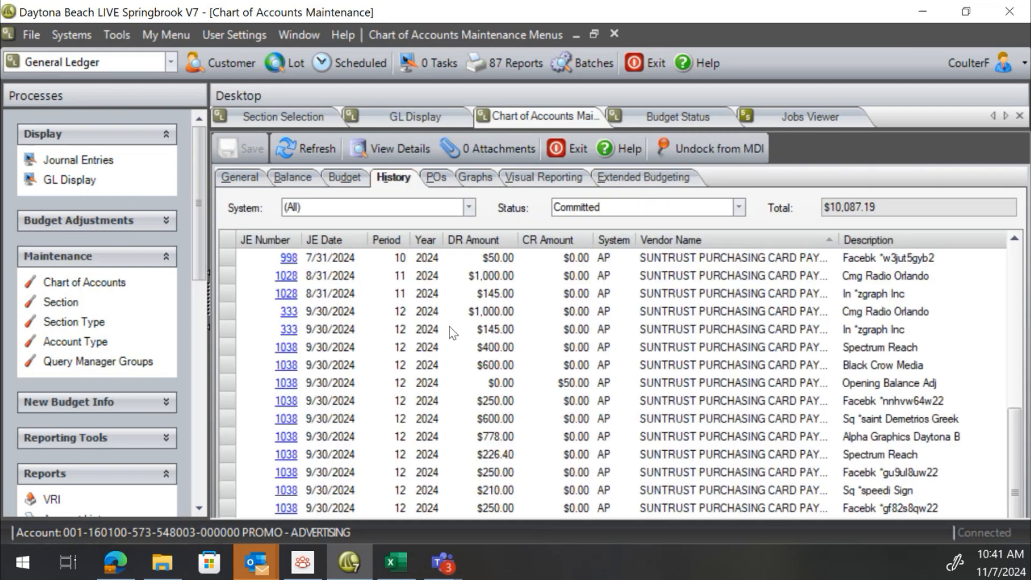
Export the account's History grid to an Excel workbook named GridExport 2 in the Downloads folder
right_click(436, 296)
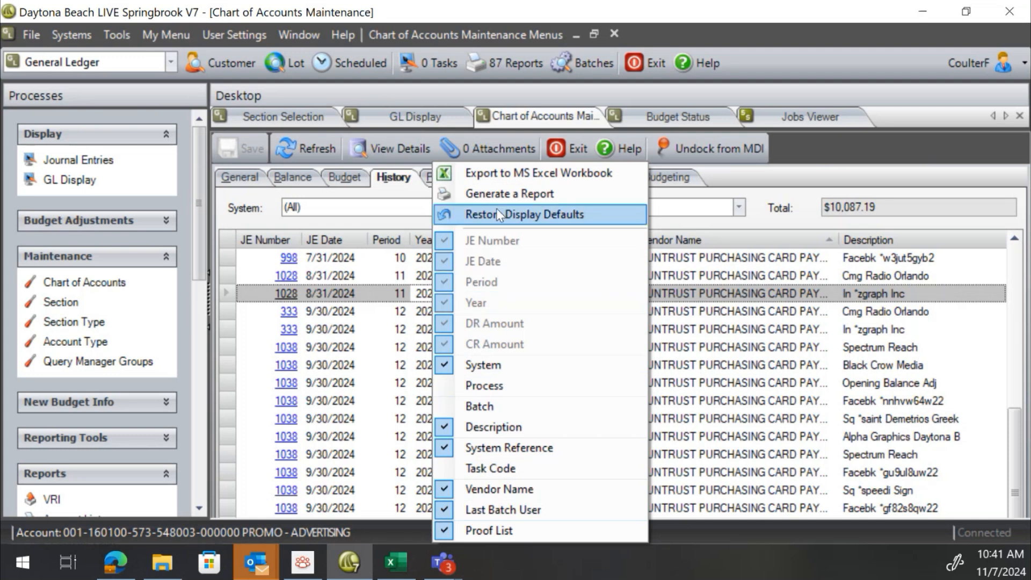
left_click(506, 180)
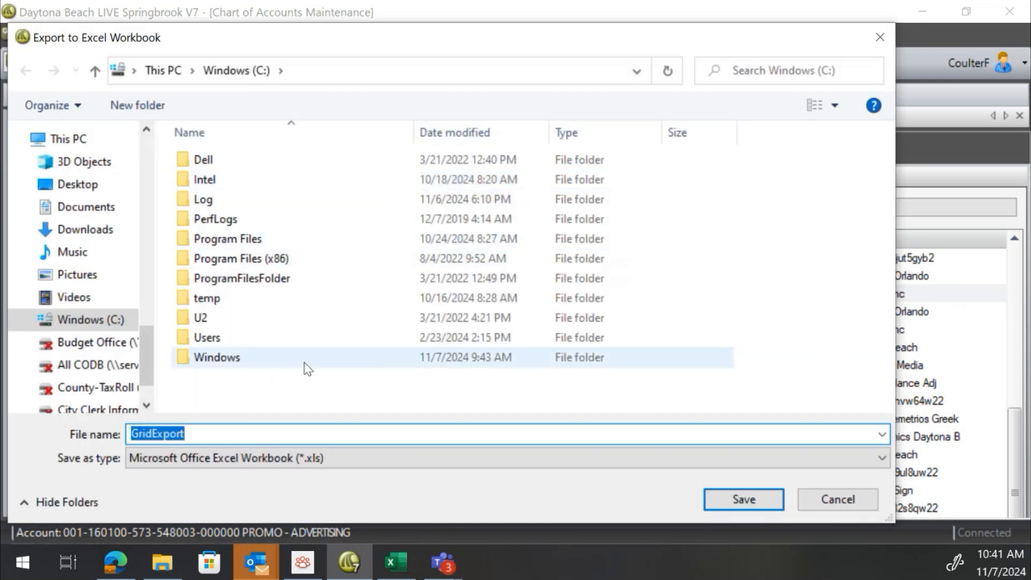
left_click(117, 228)
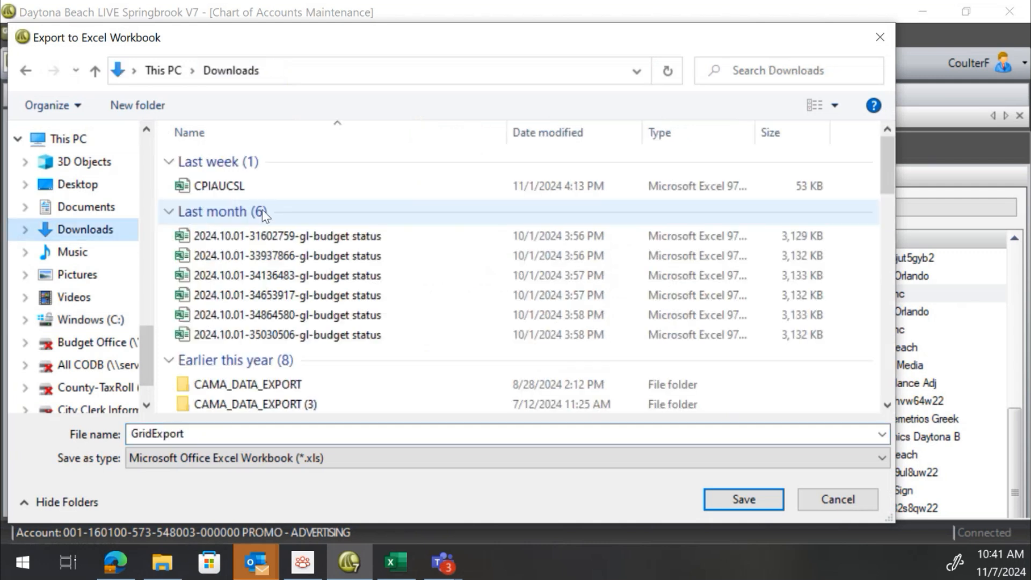
double_click(227, 431)
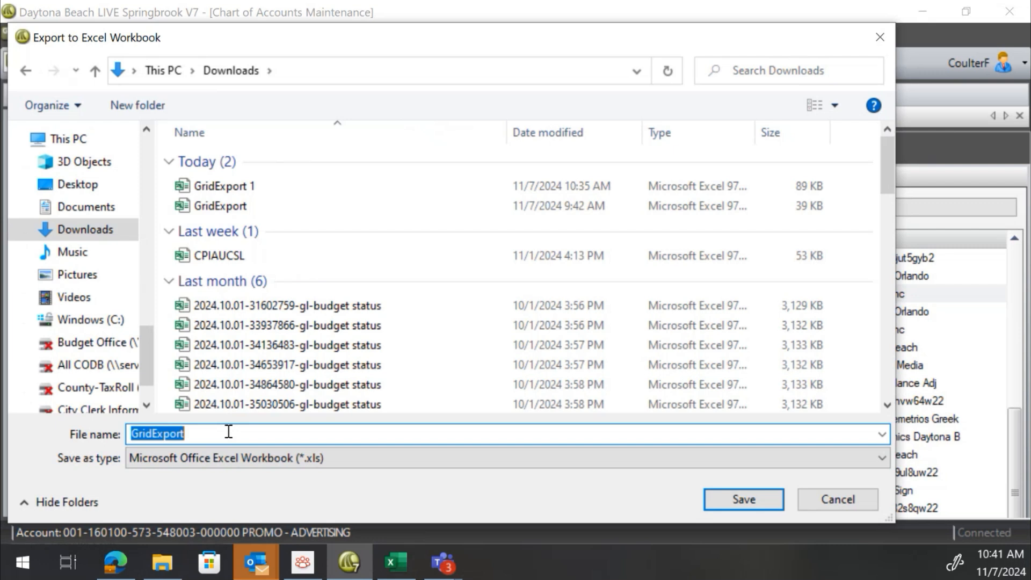
left_click(228, 431)
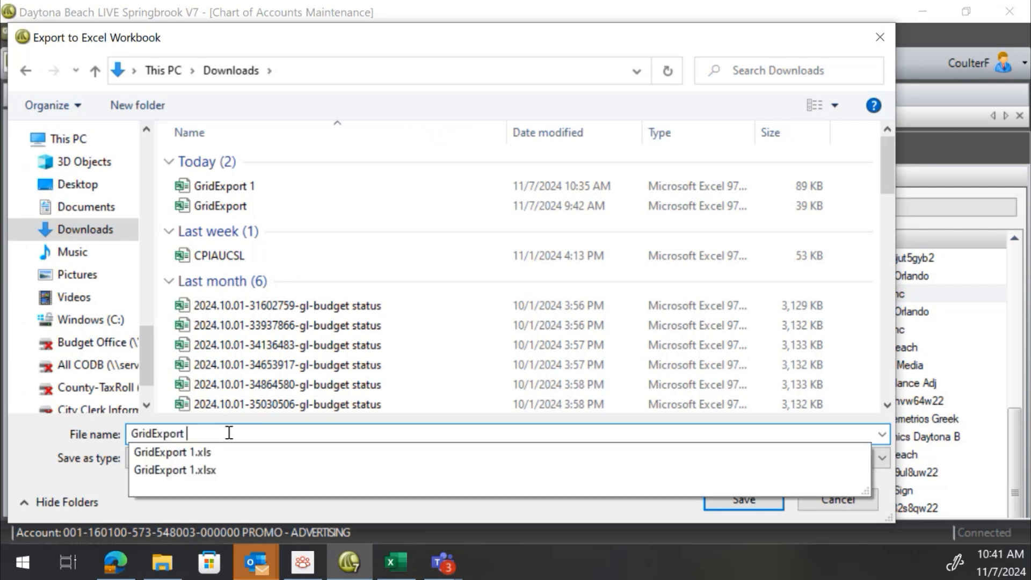
type("2")
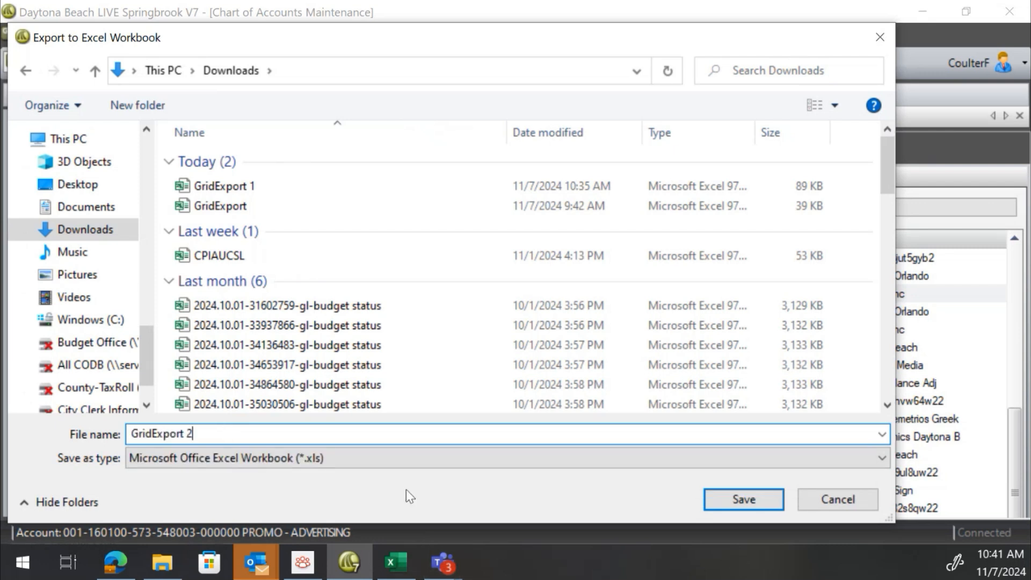
left_click(372, 454)
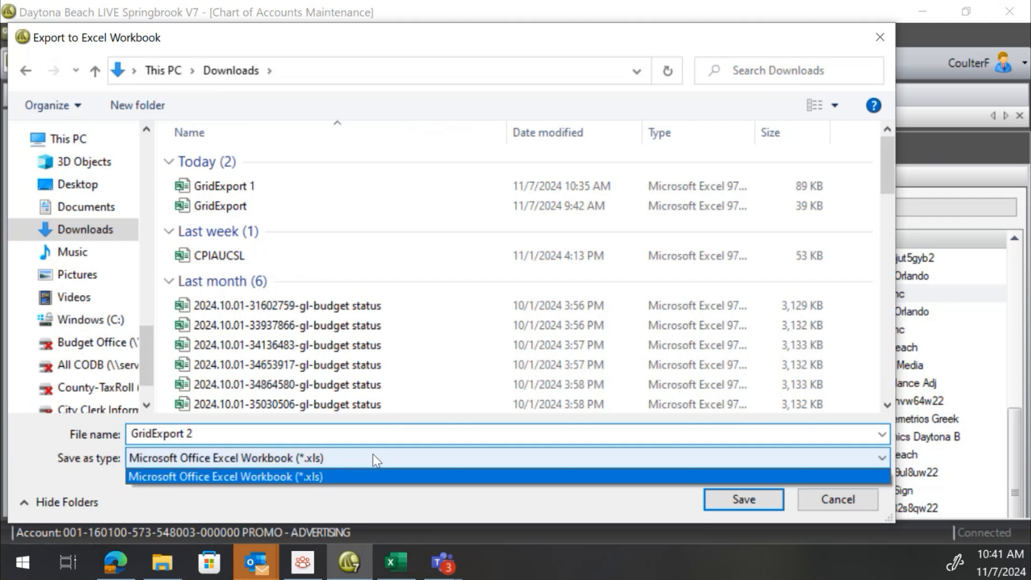
left_click(373, 455)
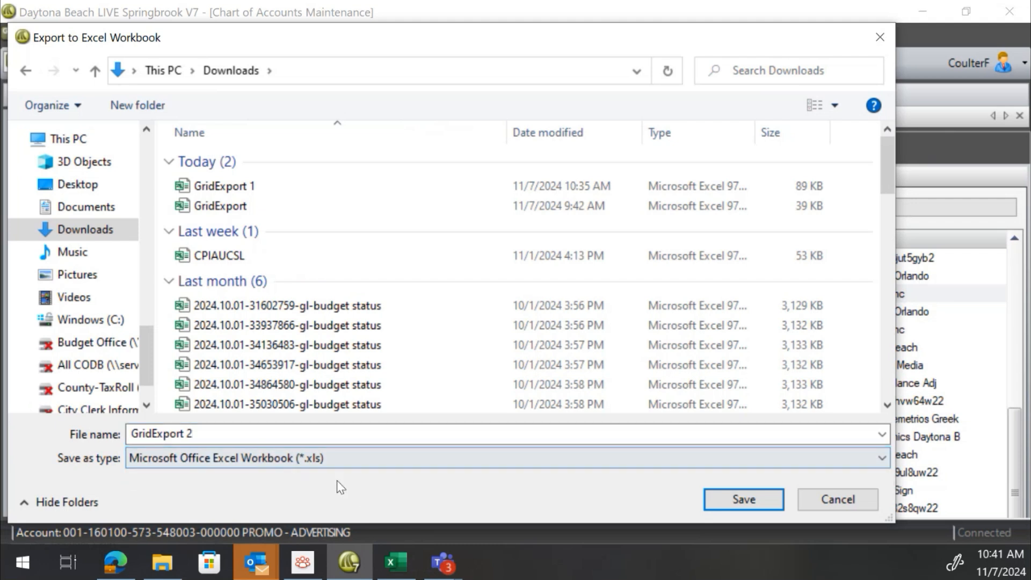
left_click(751, 504)
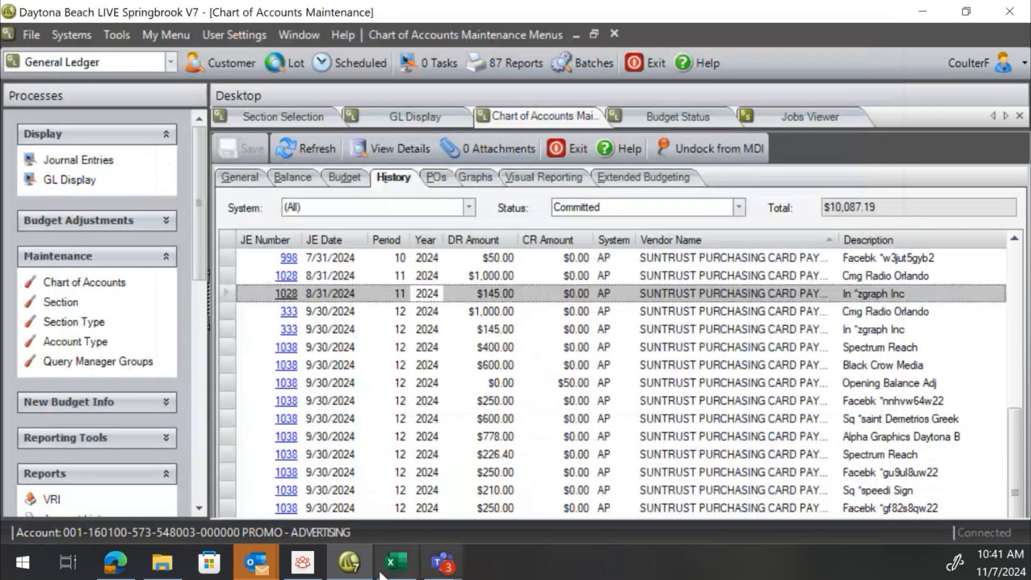
Switch to Excel and open GridExport 2 from Downloads, choosing to open it despite the format warning
left_click(409, 567)
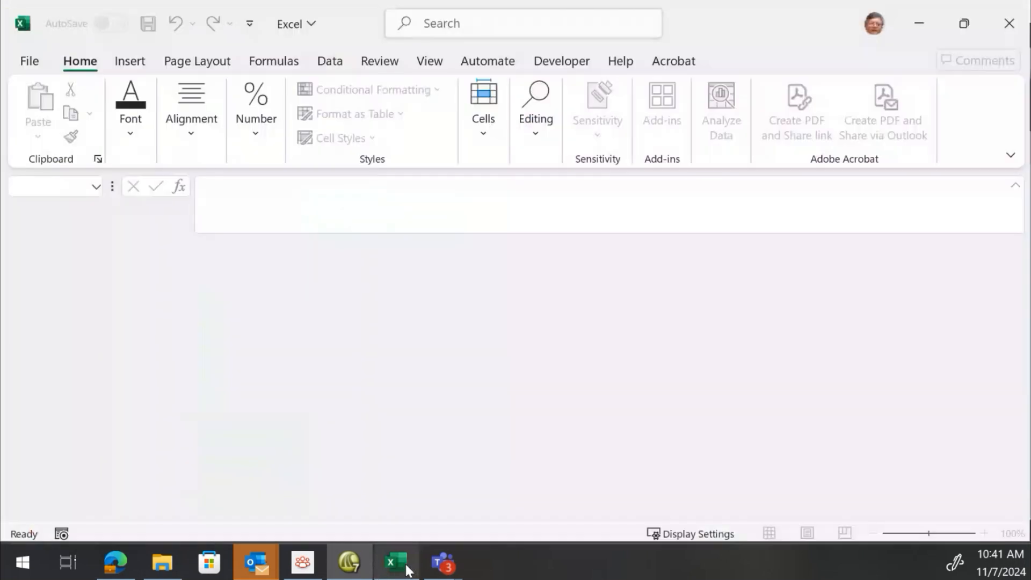
left_click(30, 62)
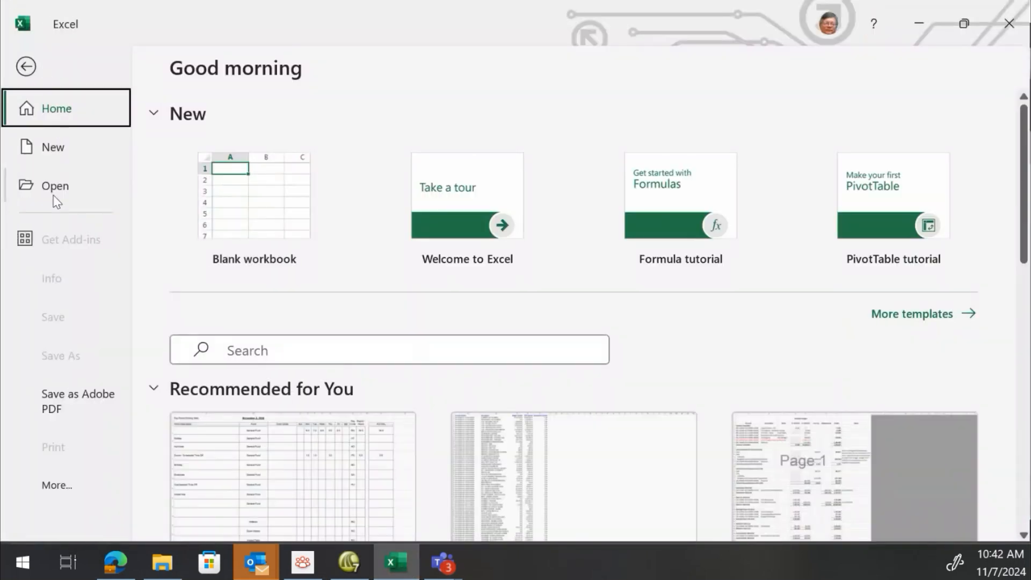
left_click(56, 189)
scroll(360, 289, "down", 2)
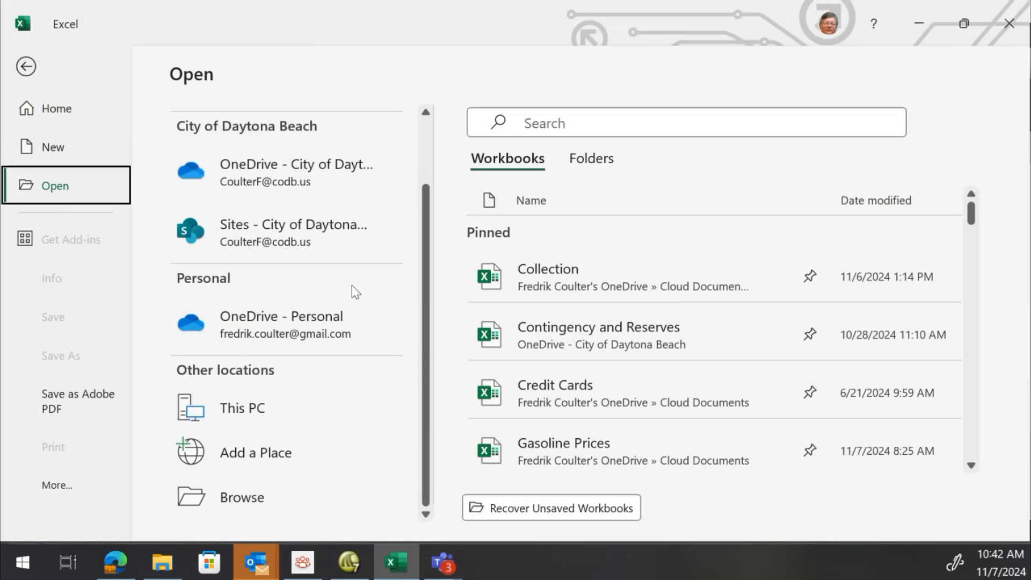
left_click(244, 404)
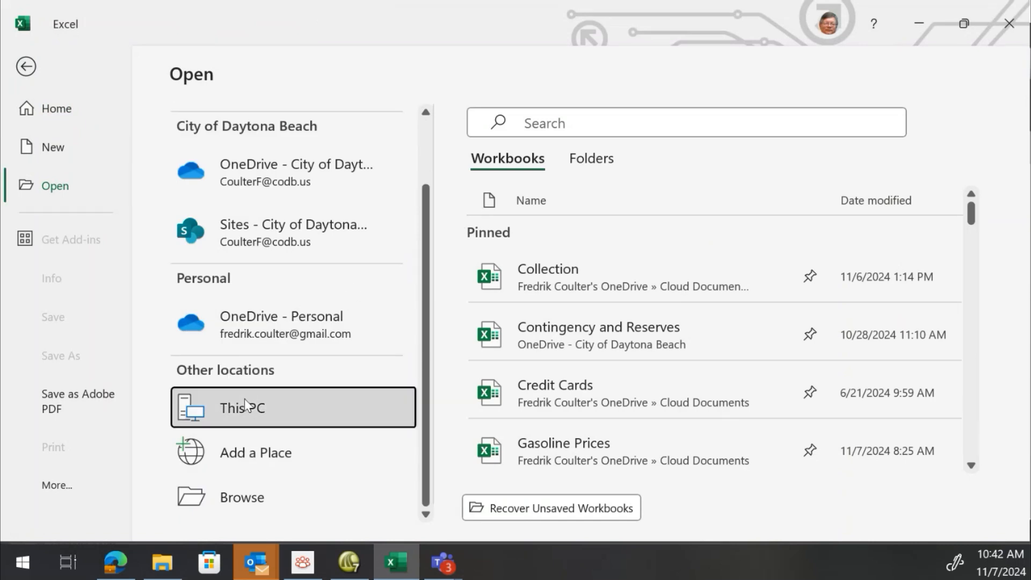
left_click(476, 127)
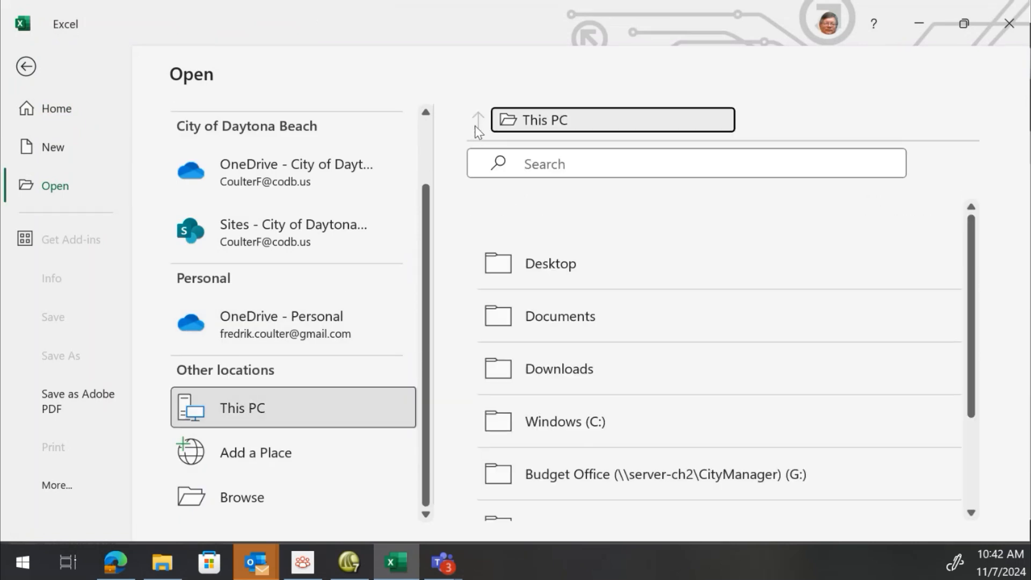
left_click(527, 373)
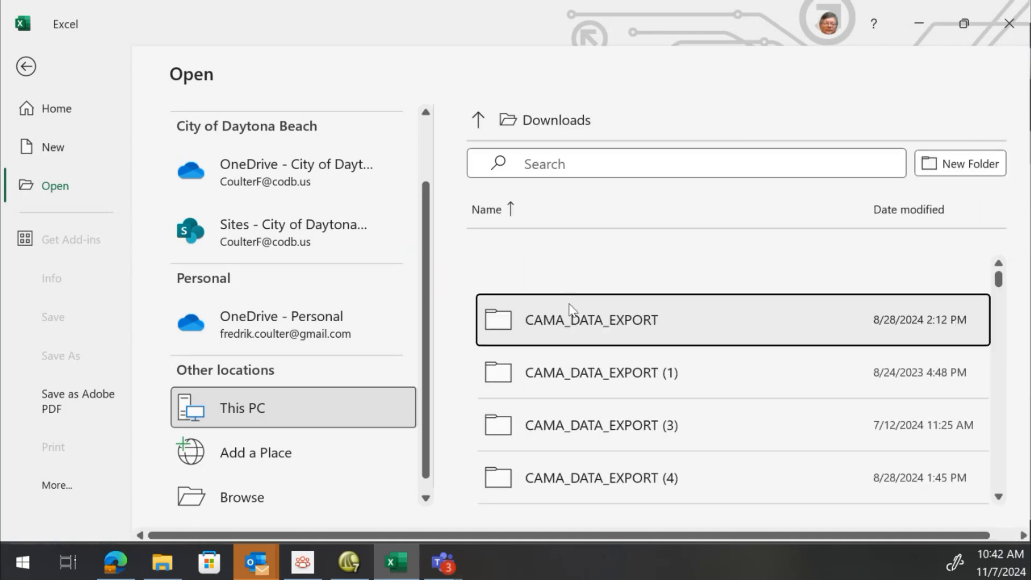
left_click(895, 214)
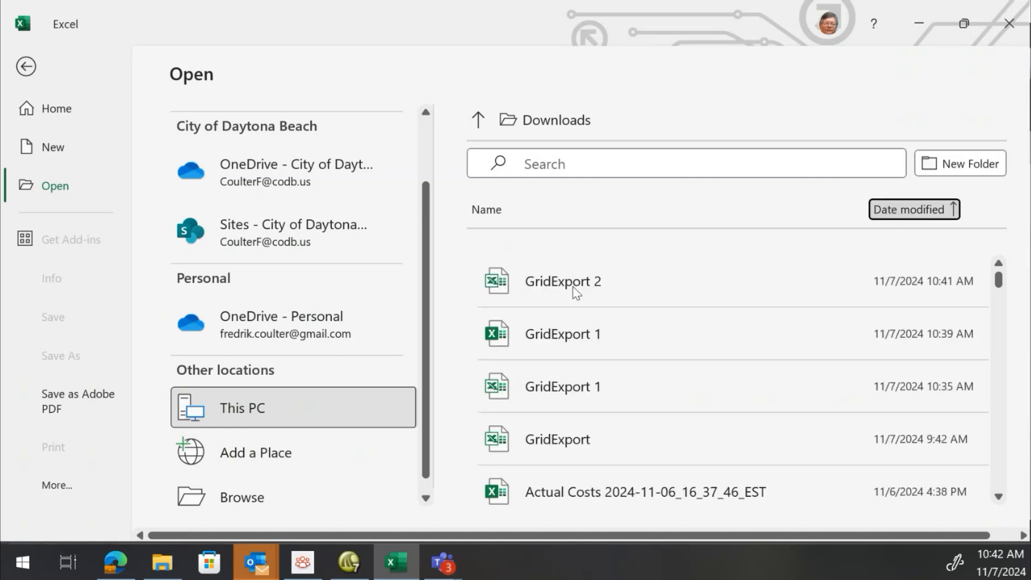
left_click(563, 278)
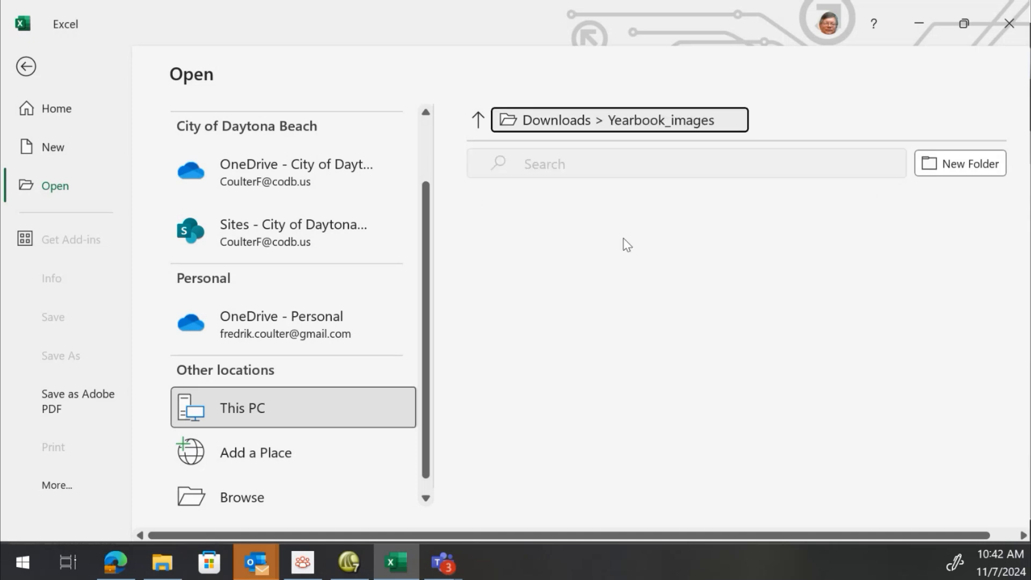
left_click(478, 120)
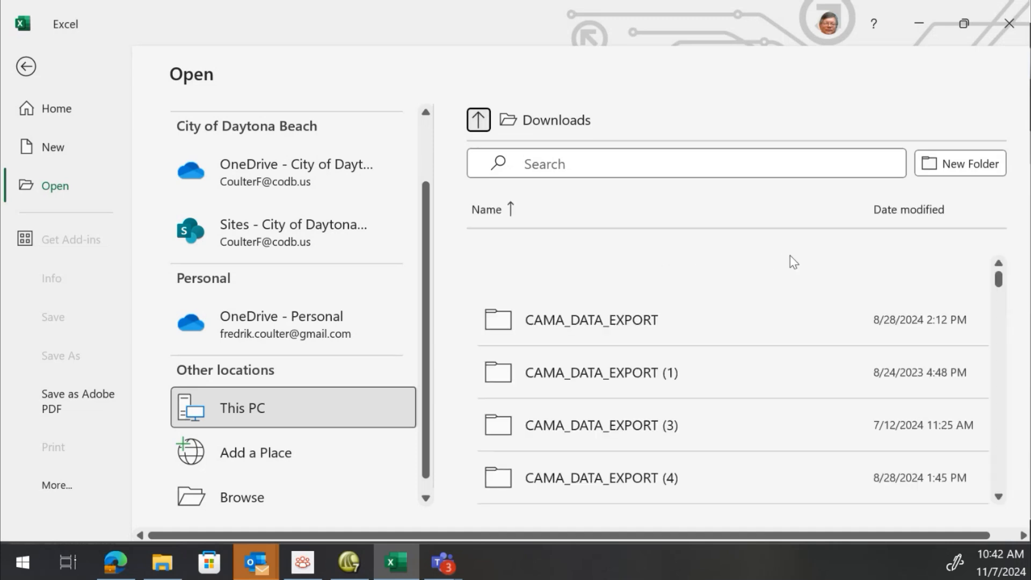
left_click(913, 210)
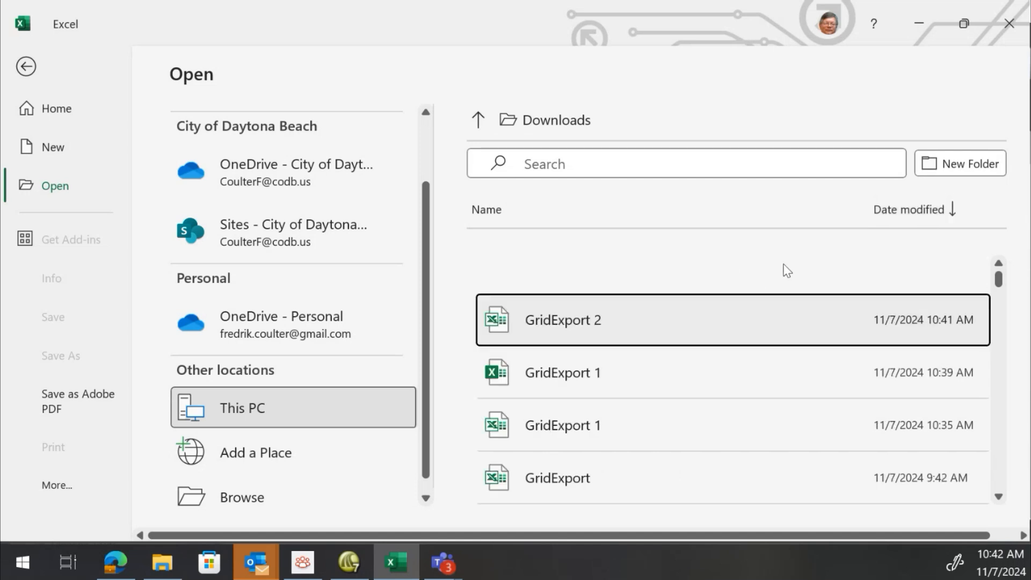
left_click(595, 321)
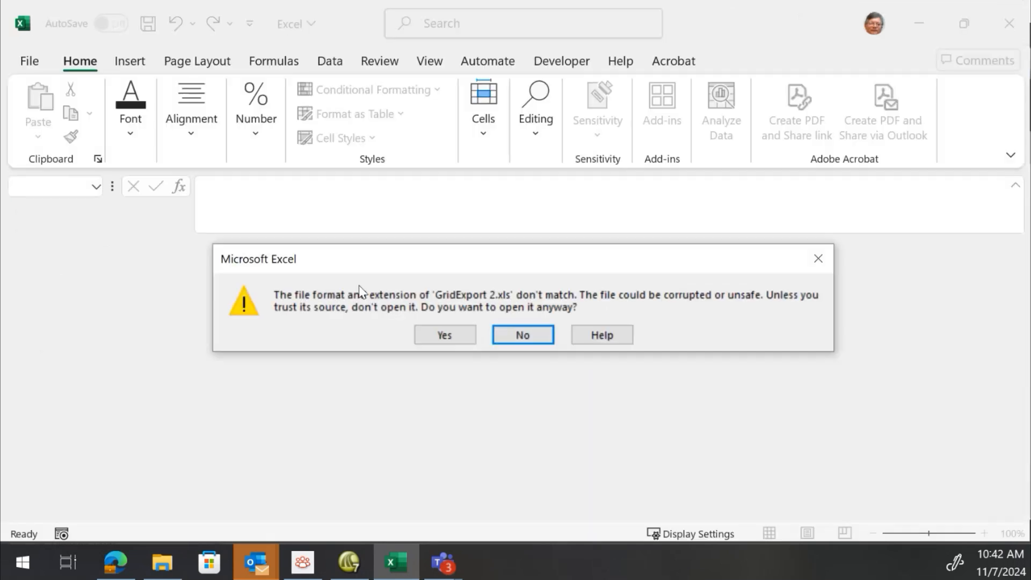
left_click(461, 335)
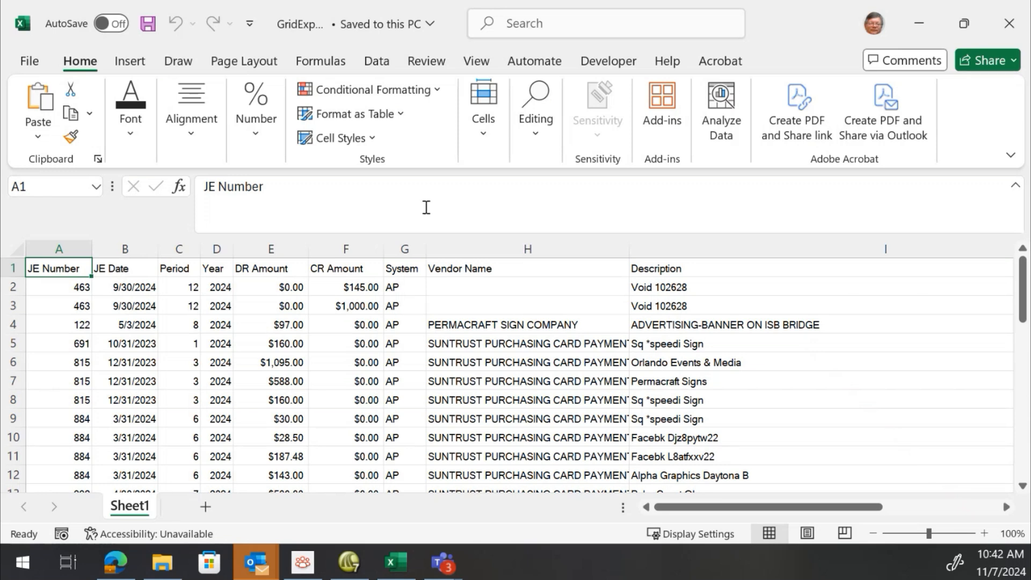
Step through the exported workbook's column headers from JE Number across to Proof List and back
key("Right")
key("Right")
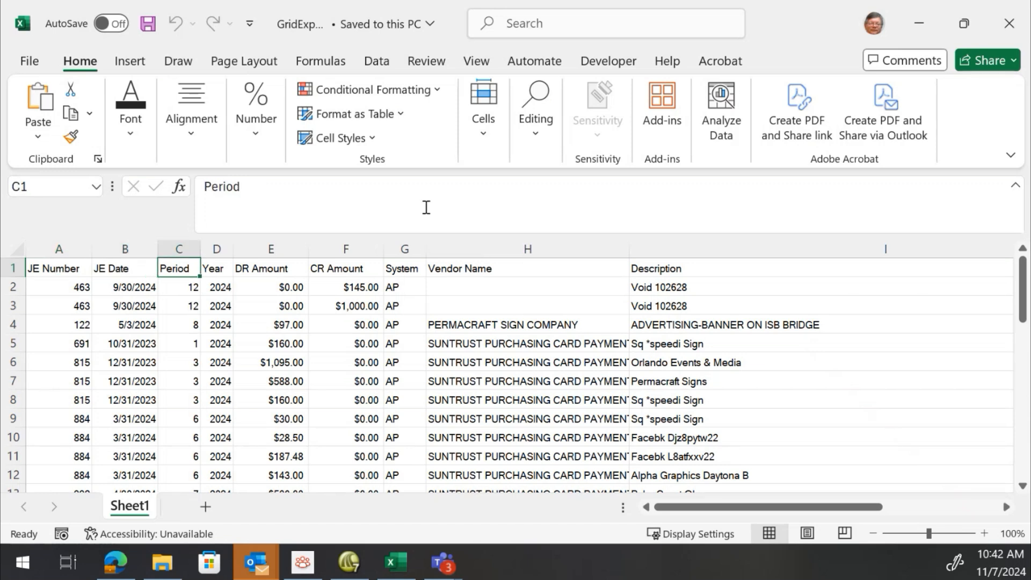
key("Right")
key("Right")
key("Right")
key("Left")
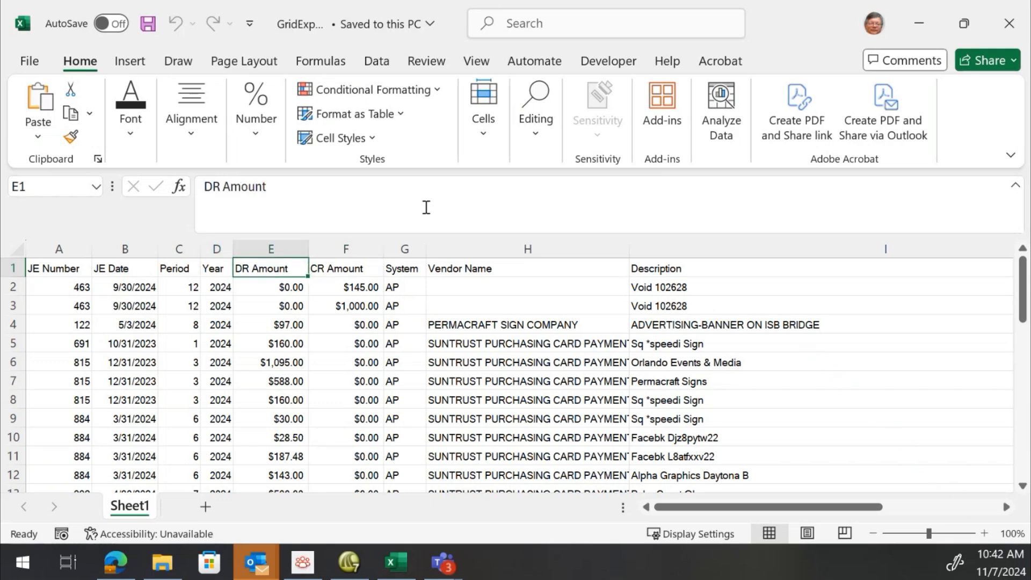
key("Right")
key("Right")
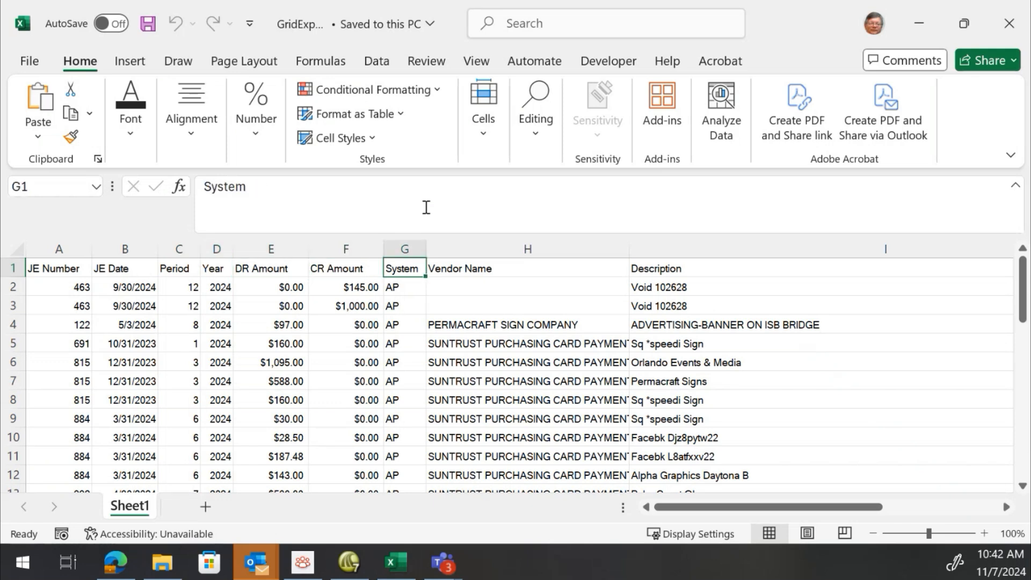
key("End")
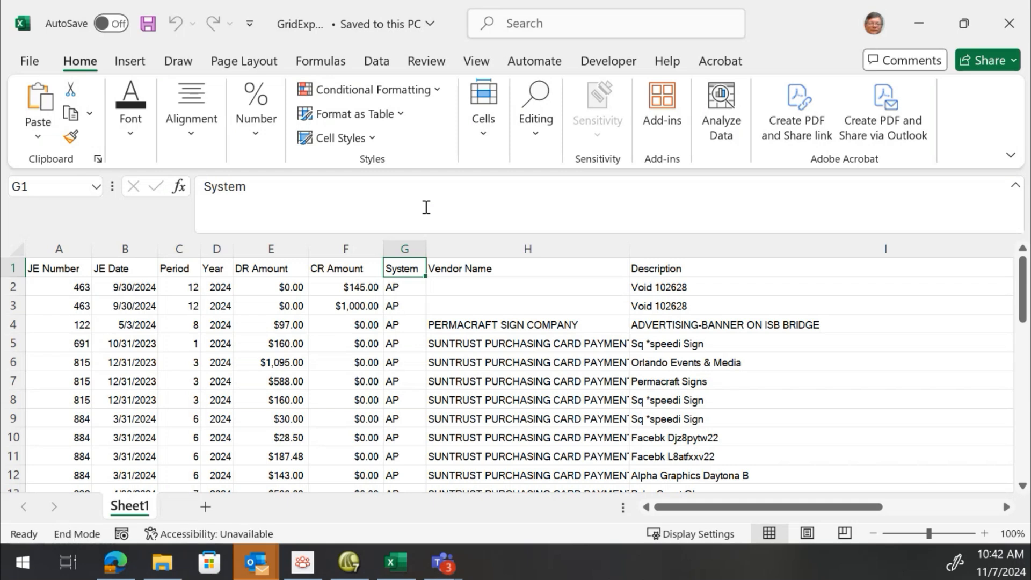
key("Down")
key("End")
key("Up")
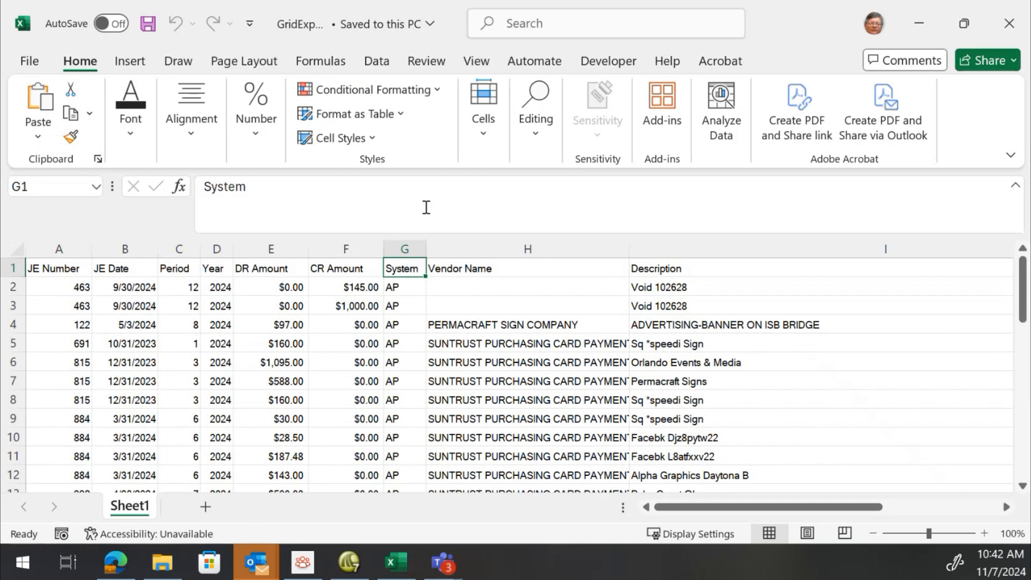
key("Right")
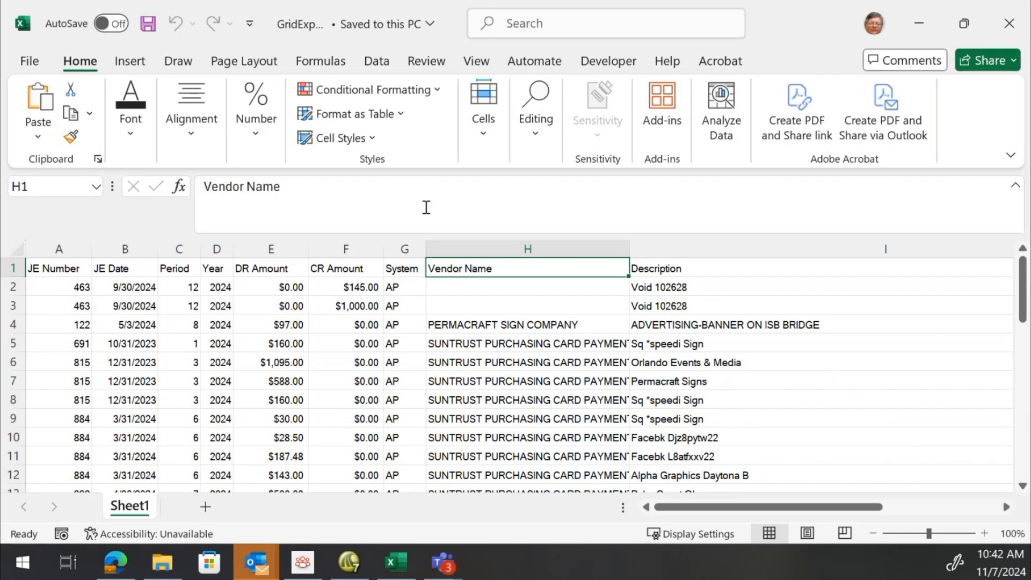
key("Right")
key("Right")
key("Right")
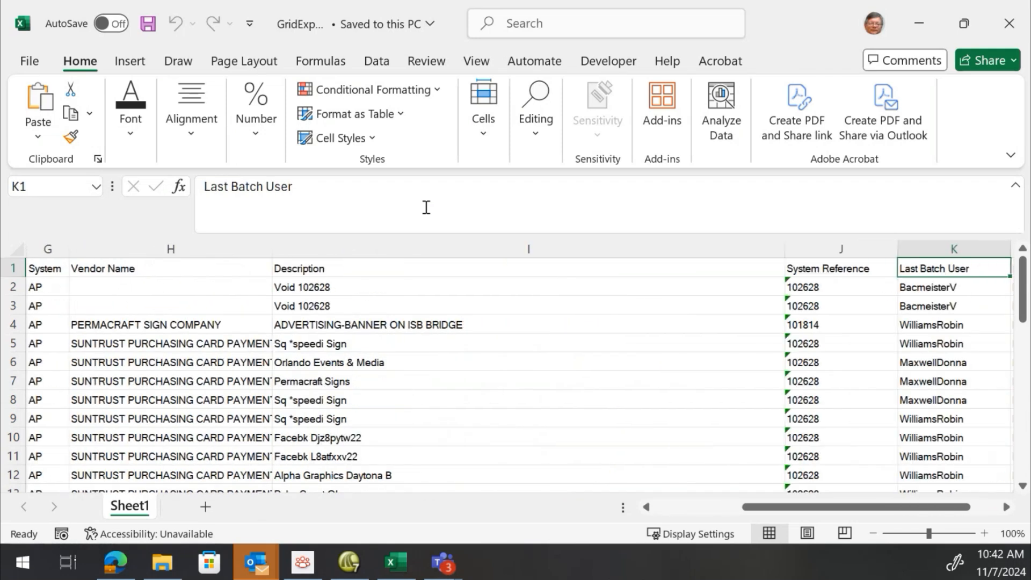
key("Left")
key("Left")
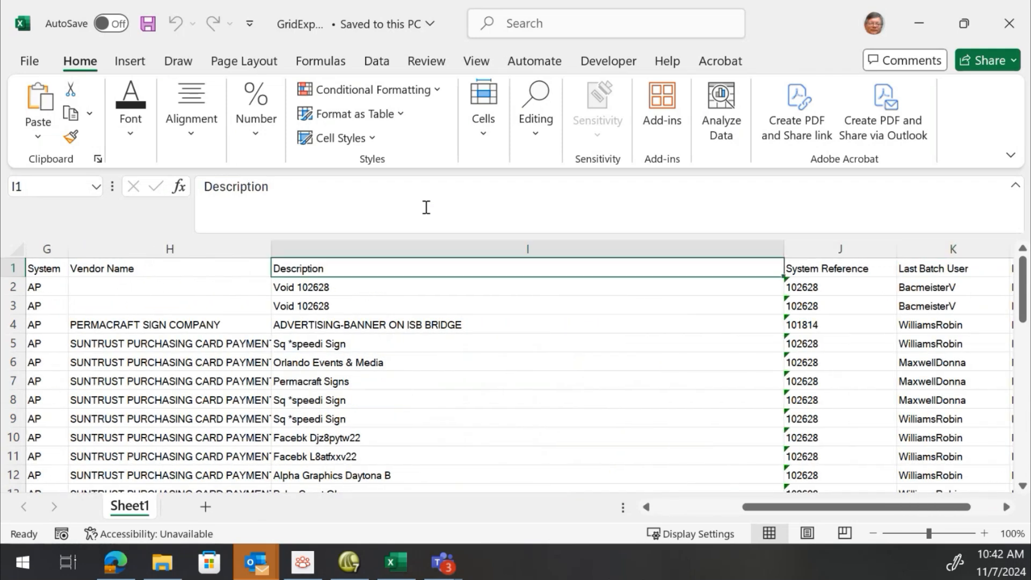
key("Right")
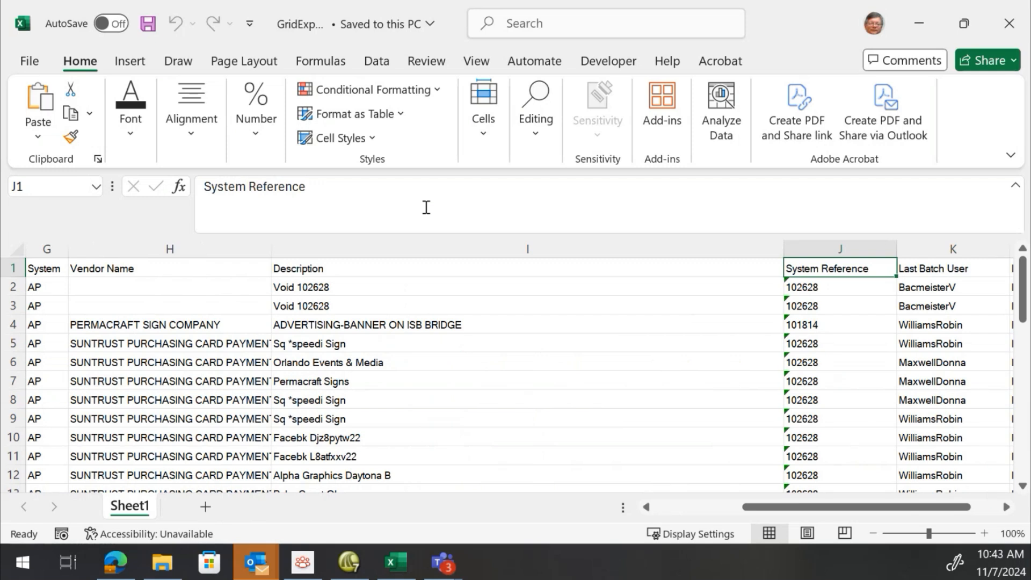
key("Right")
key("Right")
key("Left")
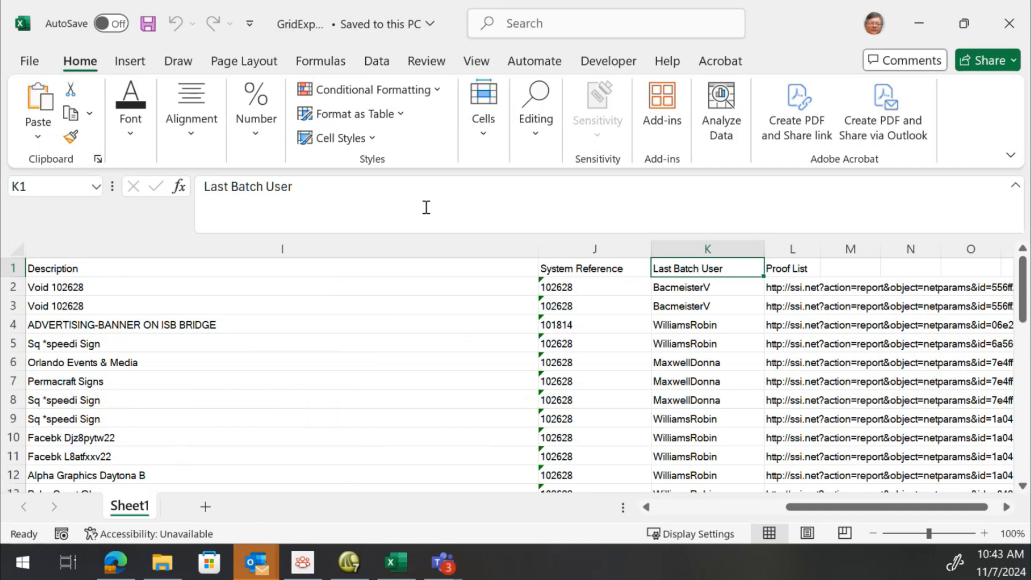
key("Right")
key("Down")
key("Up")
key("Left")
key("Left")
key("Left")
key("Left")
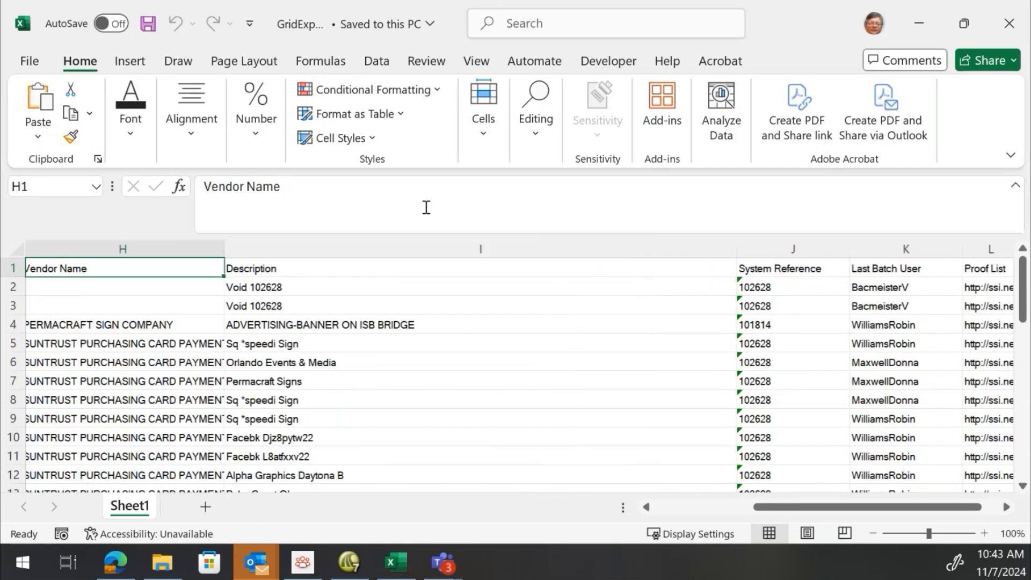
key("Left")
key("Left")
key("Left")
key("Left")
key("Left")
key("Left")
key("Left")
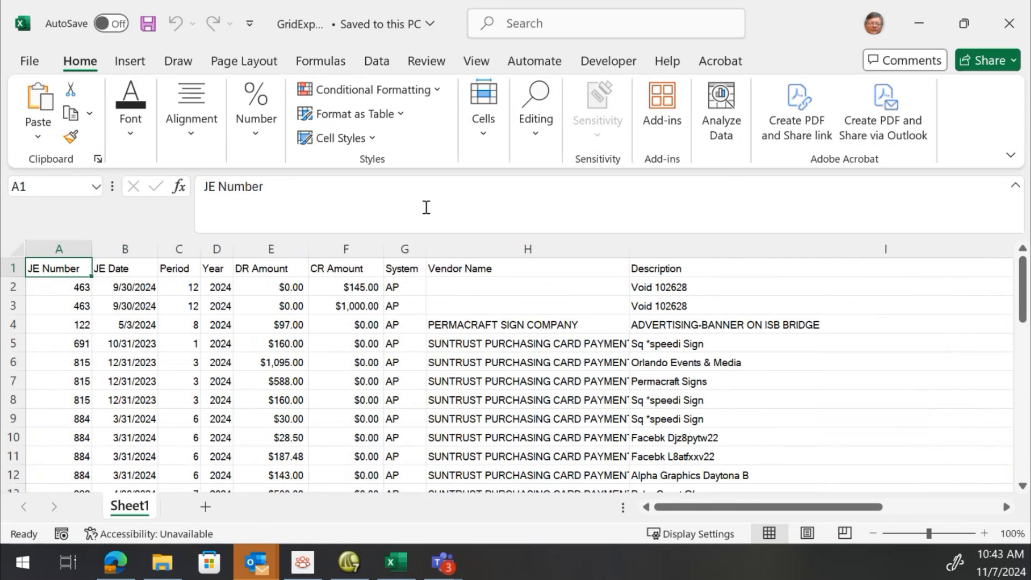
Jump to the bottom of the exported history rows and review the last entries
key("End")
key("Down")
key("Down")
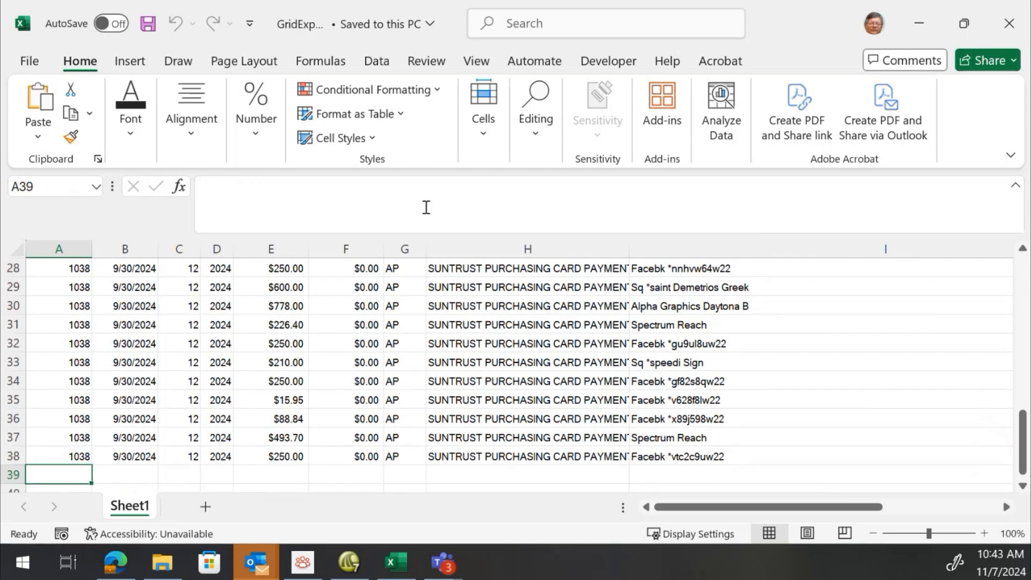
key("Right")
key("Right")
key("Right")
key("Right")
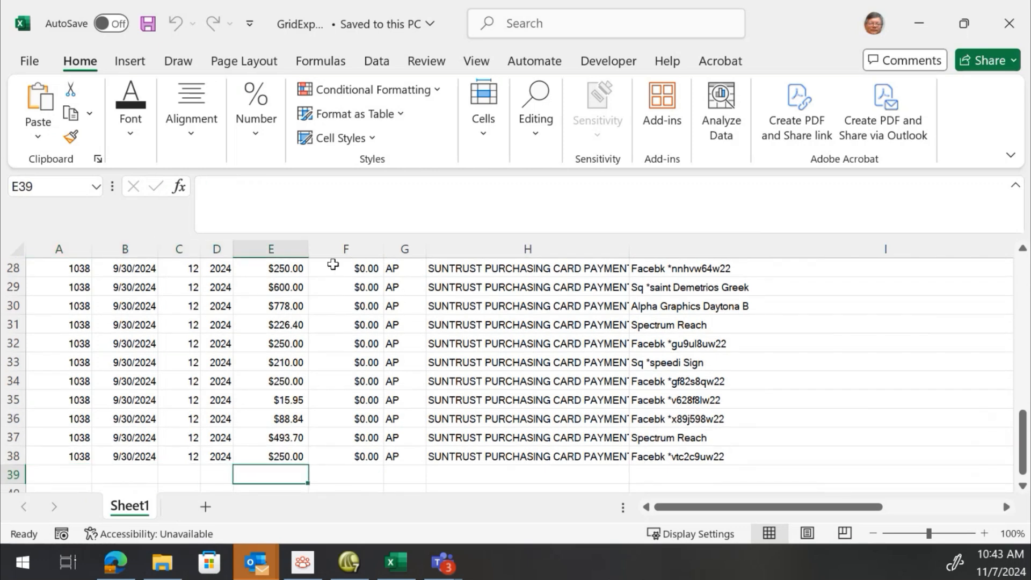
Examine the DR Amount column's values and scroll through the exported rows from the top
left_click(285, 250)
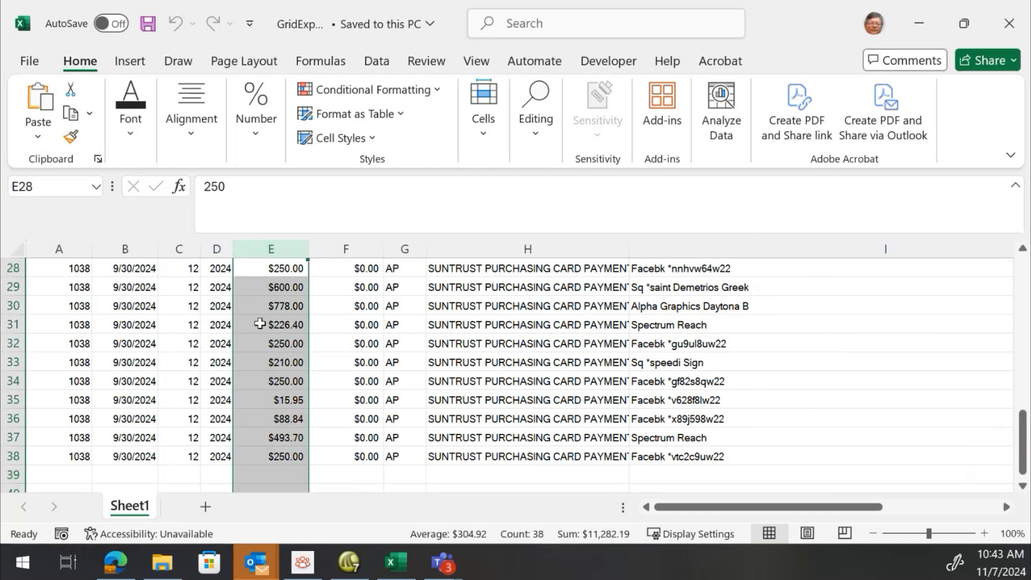
left_click(259, 324)
key("End")
key("Up")
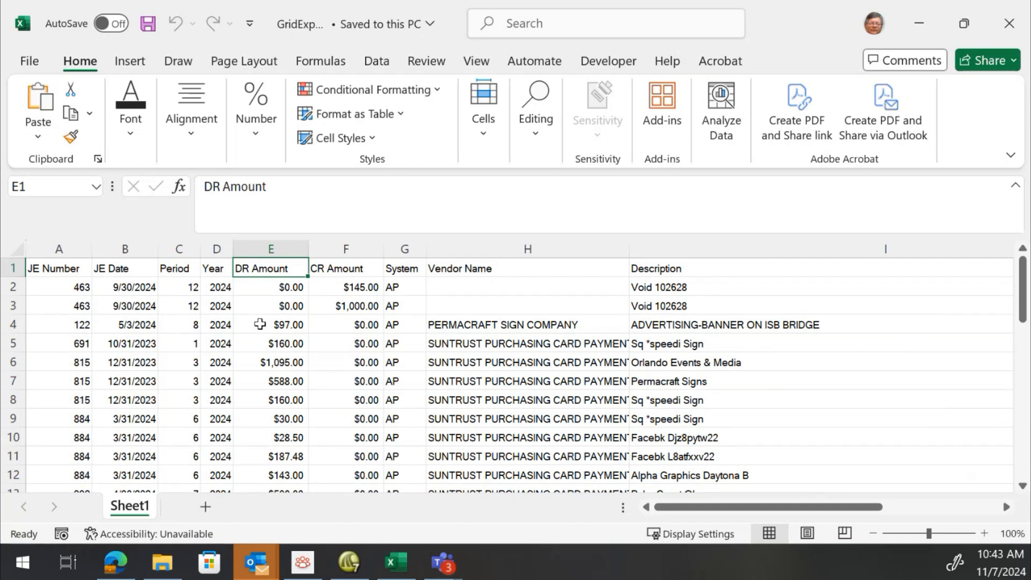
left_click(457, 379)
scroll(457, 378, "down", 3)
scroll(457, 377, "down", 6)
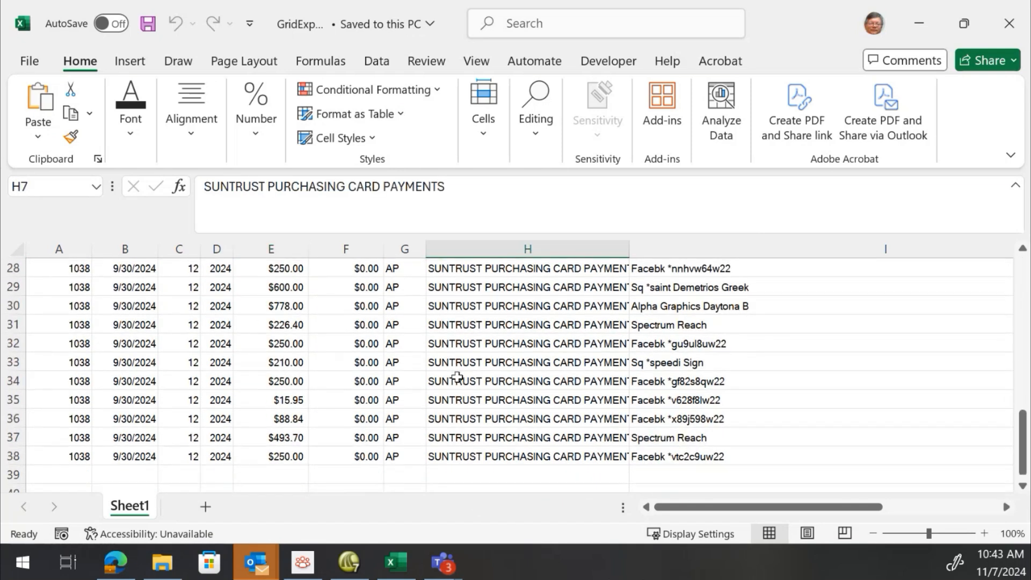
scroll(457, 378, "up", 9)
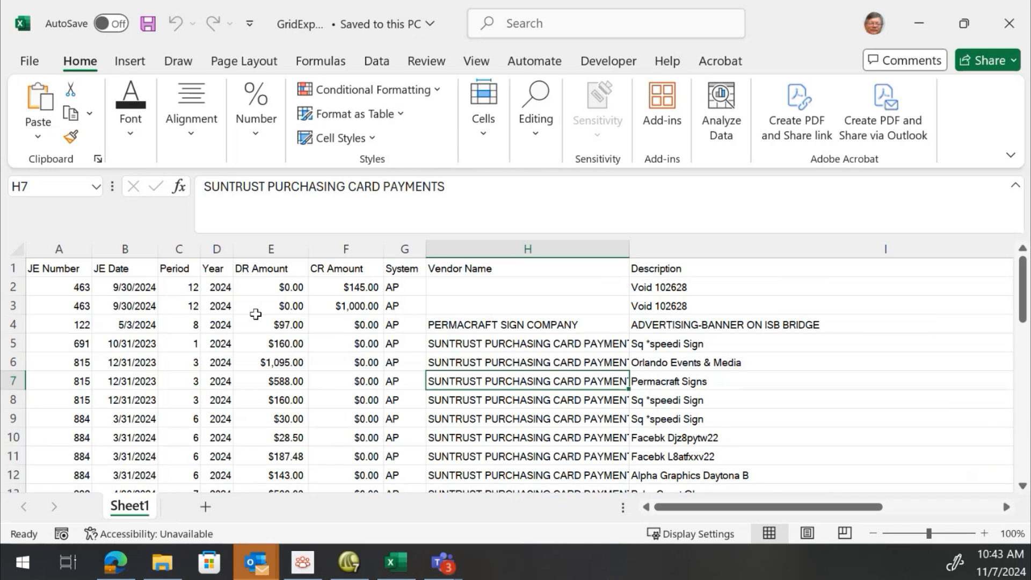
Format the data range $A$1:$L$38 as a table with headers using a light blue medium table style
left_click(396, 117)
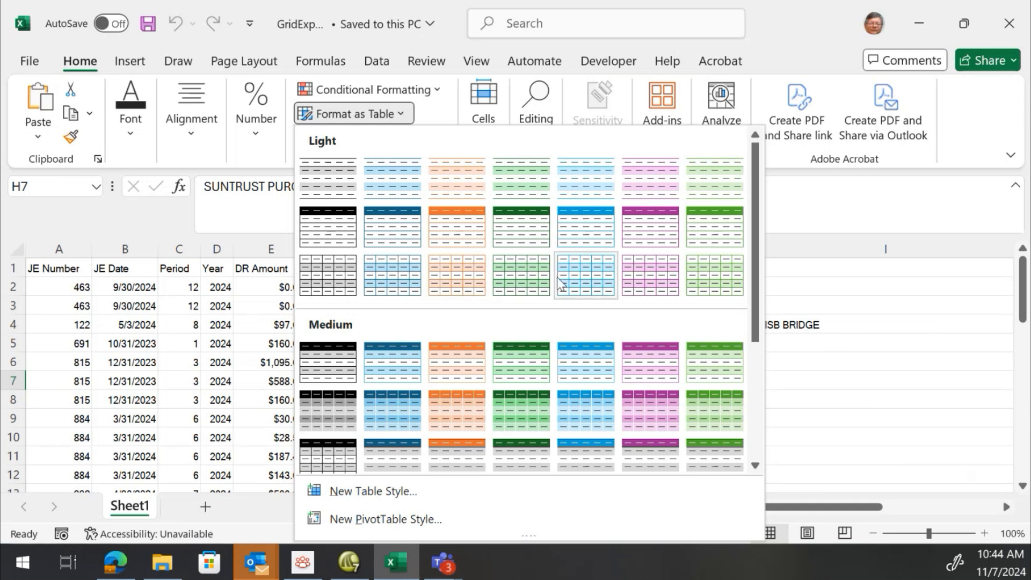
scroll(451, 376, "down", 4)
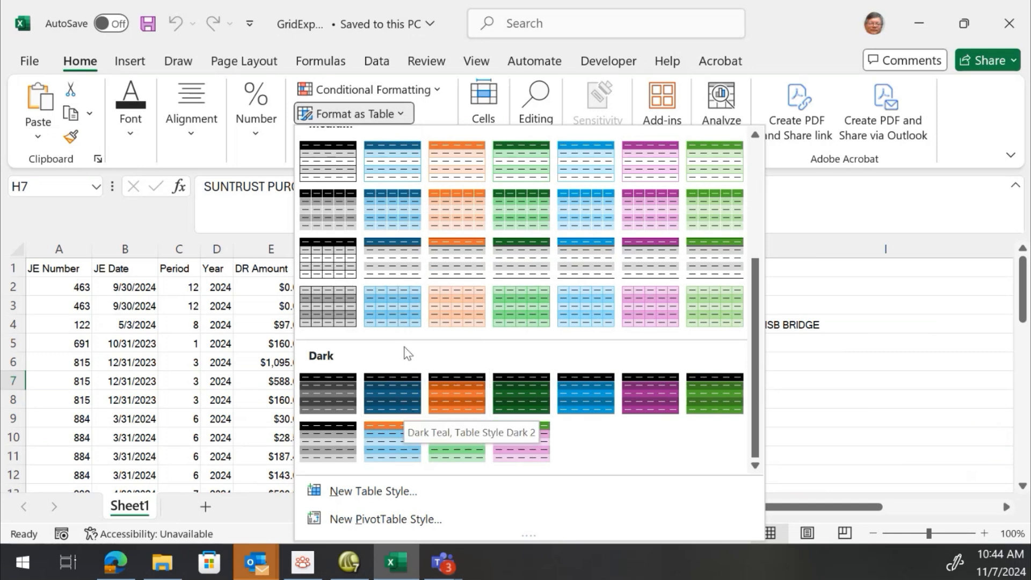
scroll(444, 304, "up", 3)
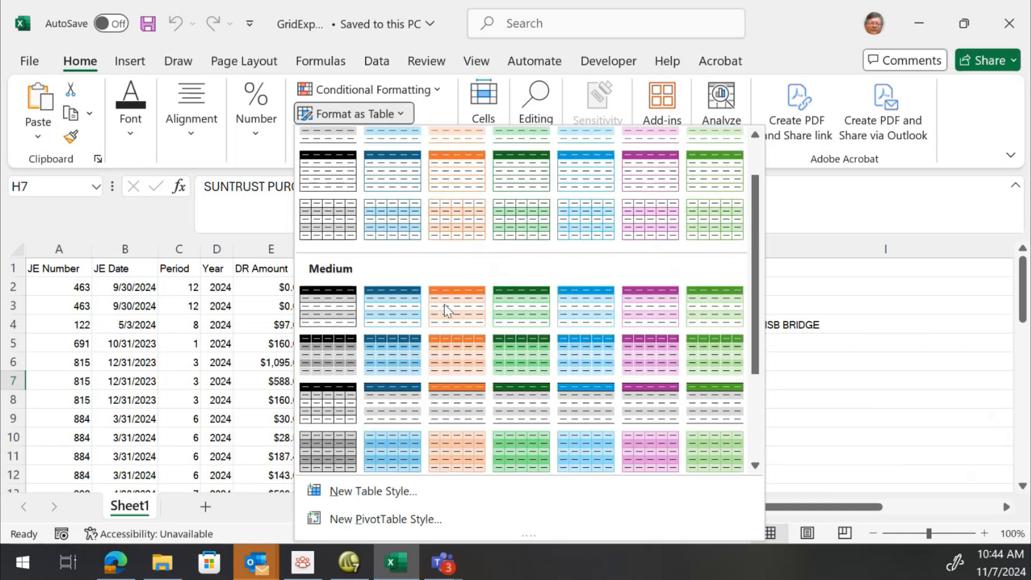
scroll(444, 305, "up", 1)
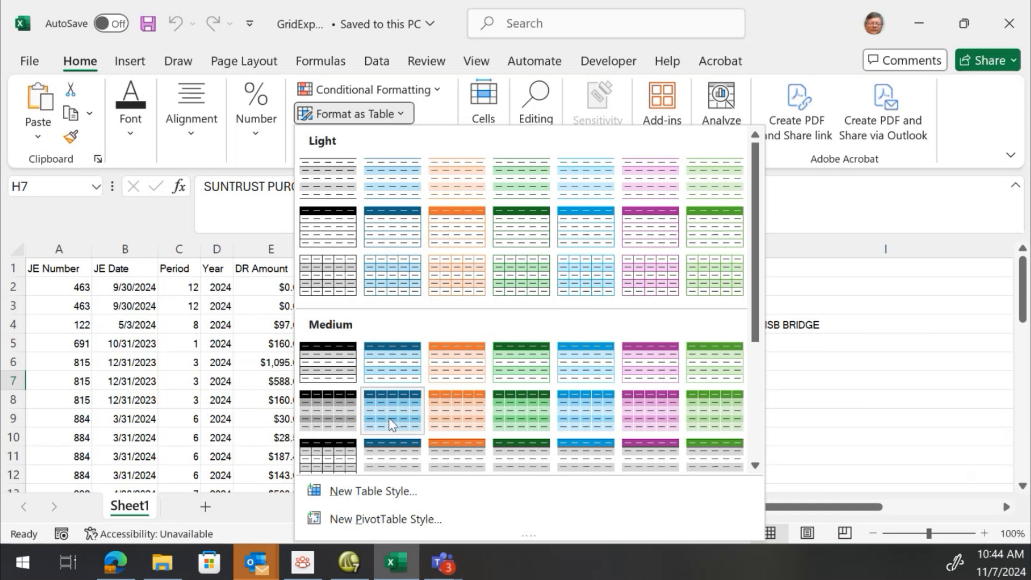
left_click(396, 284)
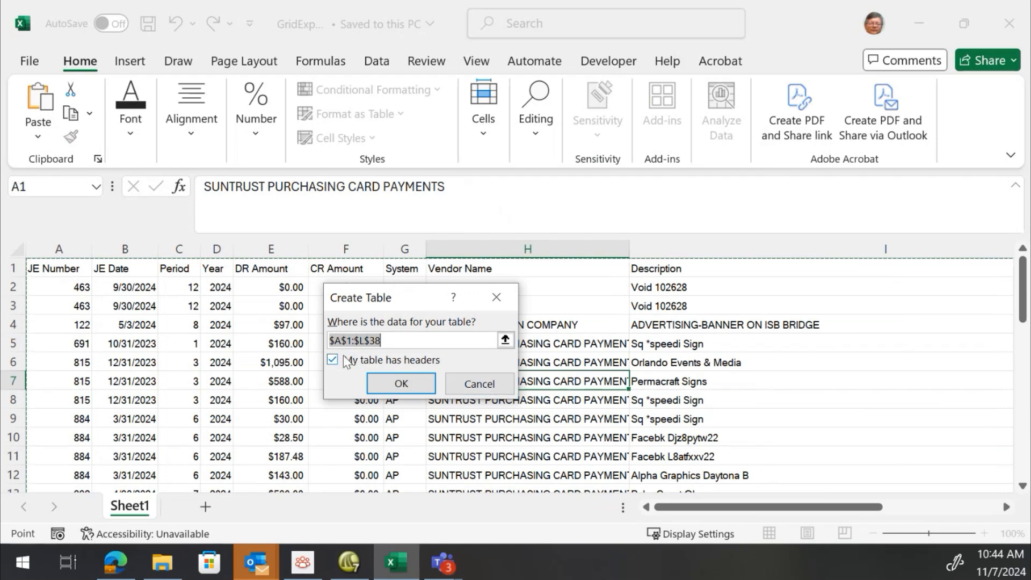
left_click(428, 388)
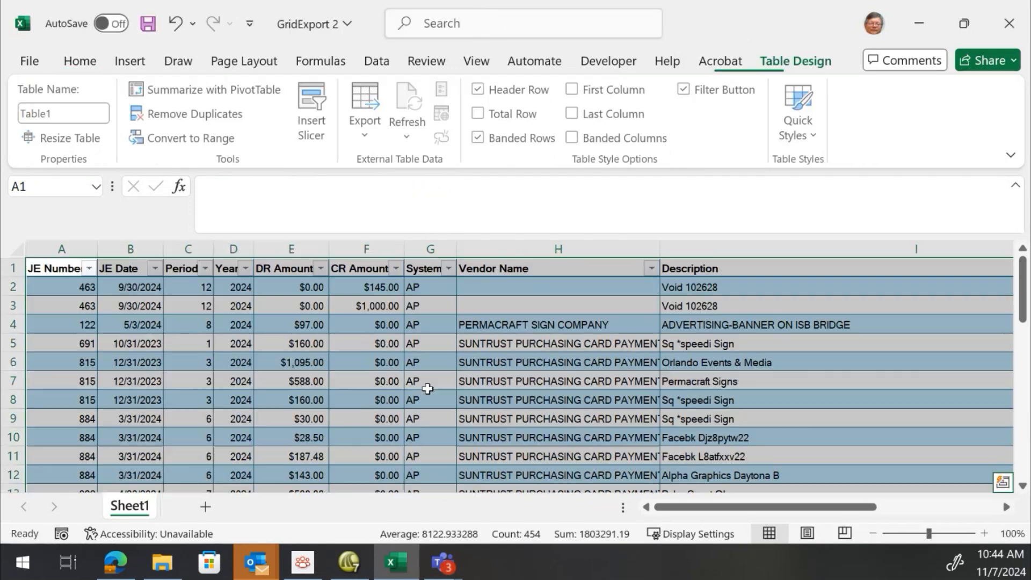
Sort the table by JE Number from smallest to largest
left_click(154, 303)
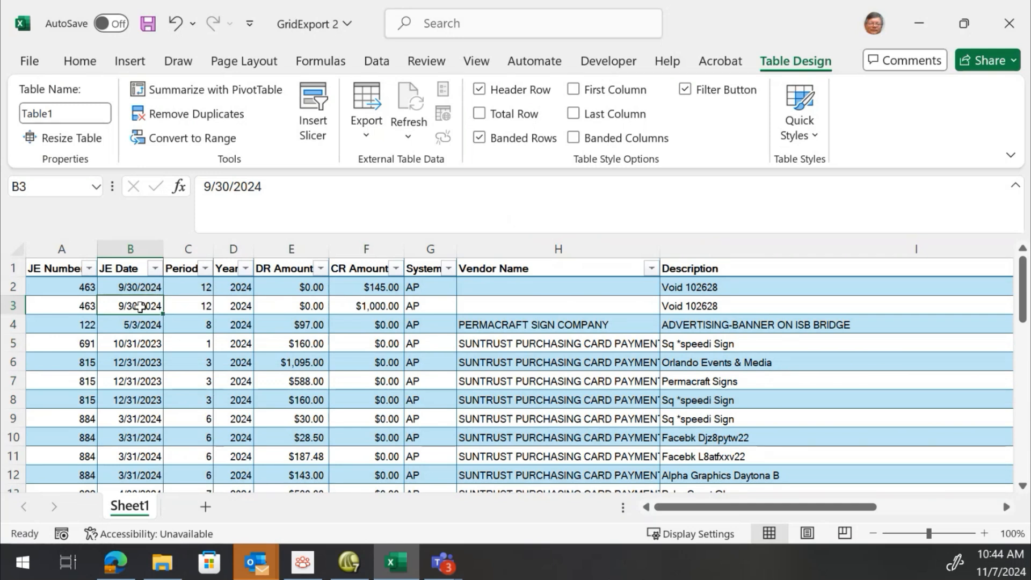
scroll(140, 306, "down", 1)
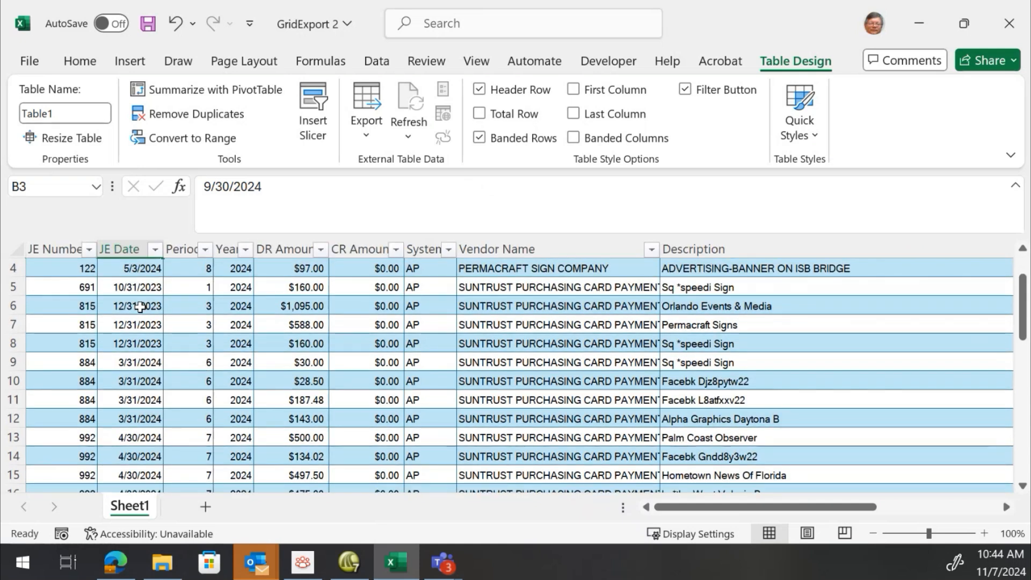
scroll(139, 306, "up", 1)
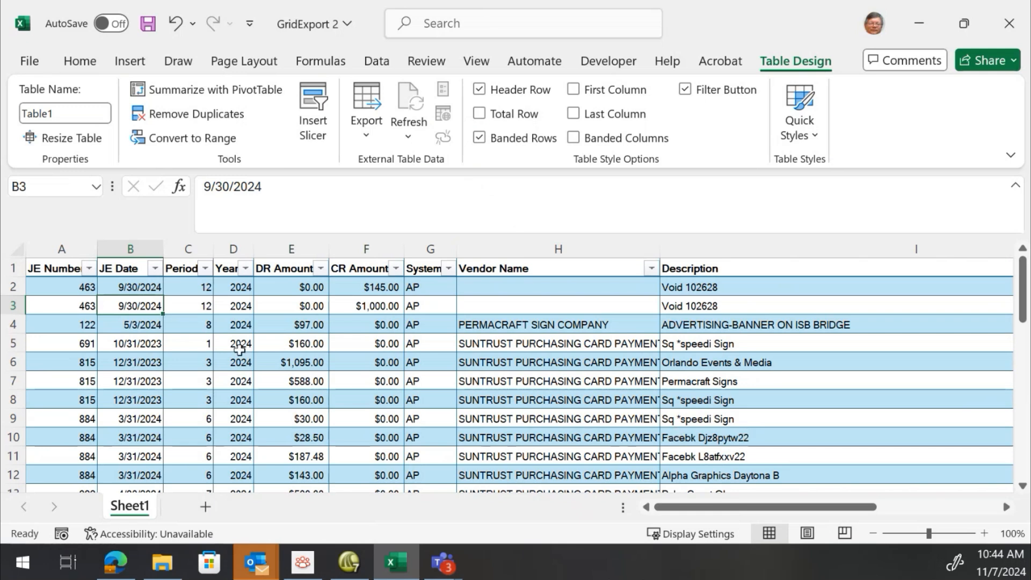
scroll(239, 350, "down", 1)
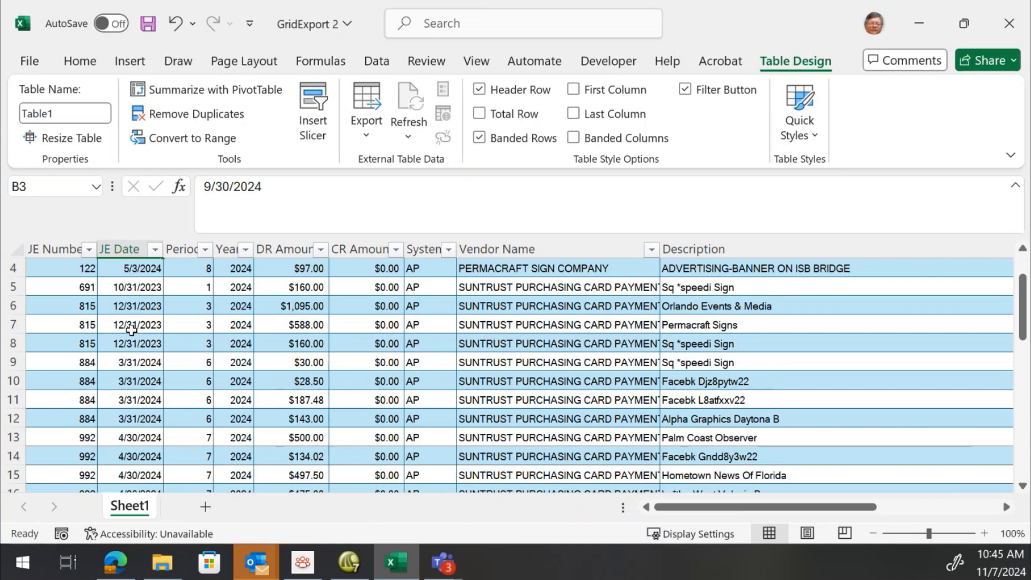
scroll(130, 327, "up", 1)
scroll(129, 327, "down", 1)
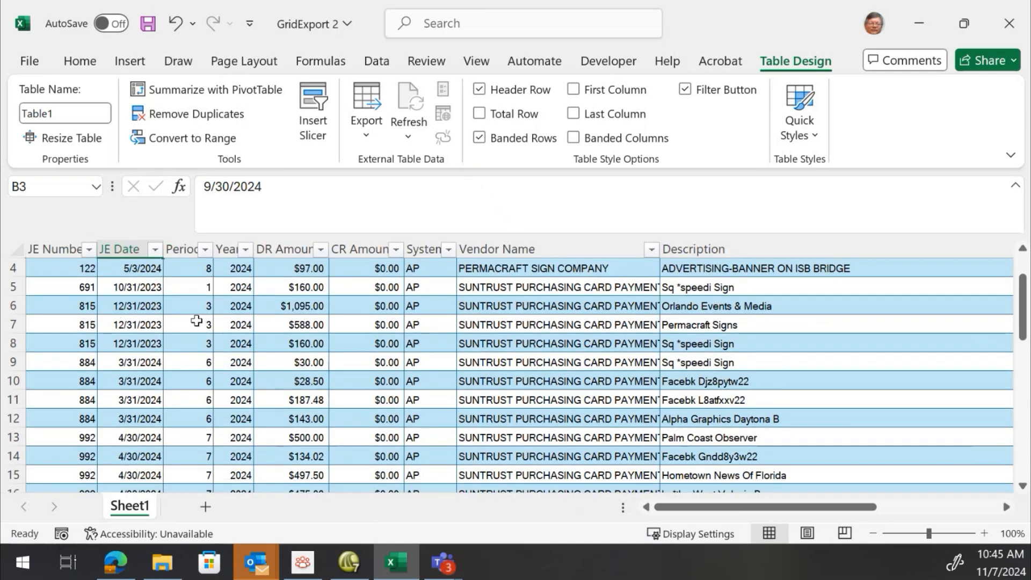
left_click(89, 249)
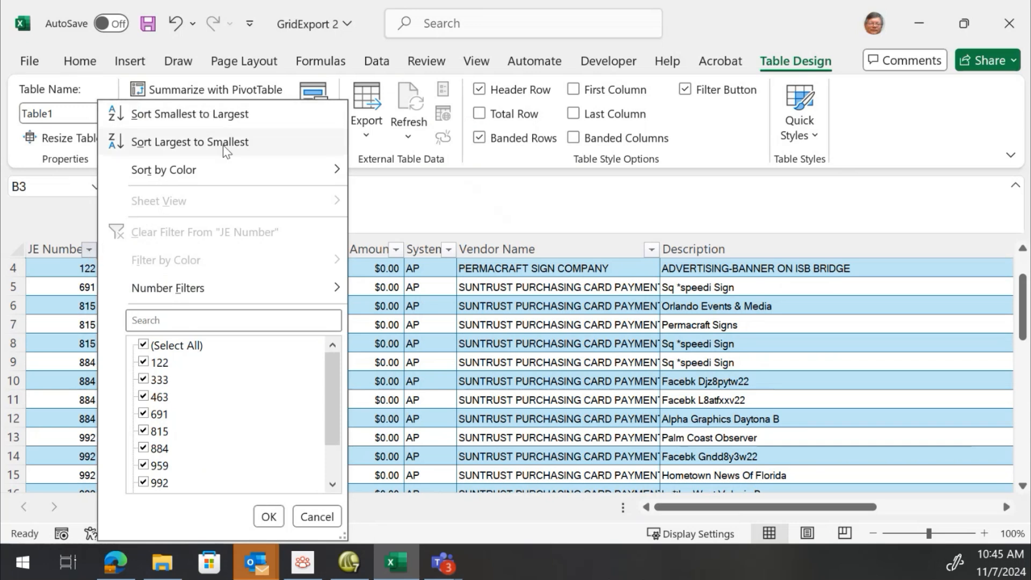
mouse_move(198, 172)
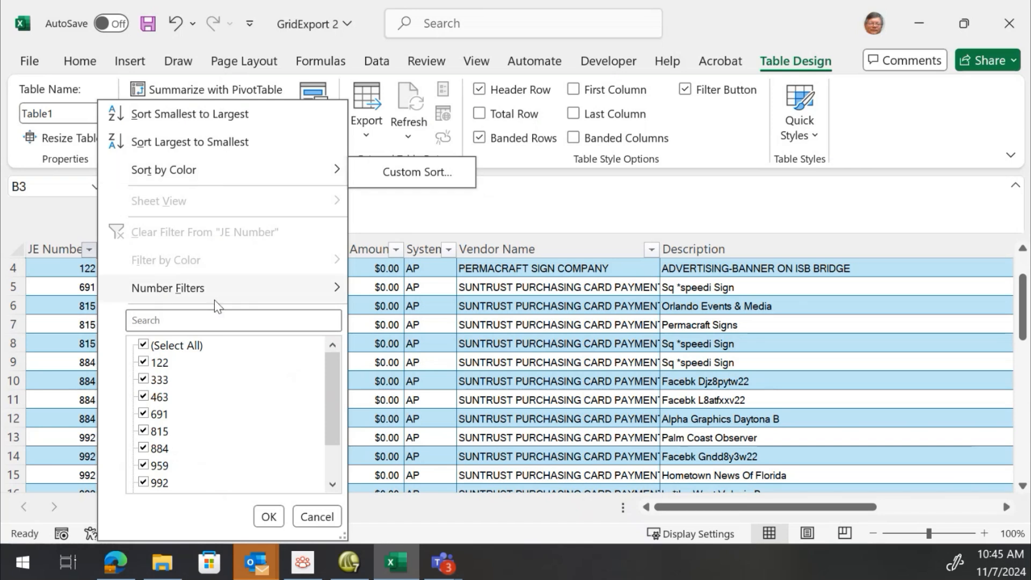
scroll(174, 381, "down", 1)
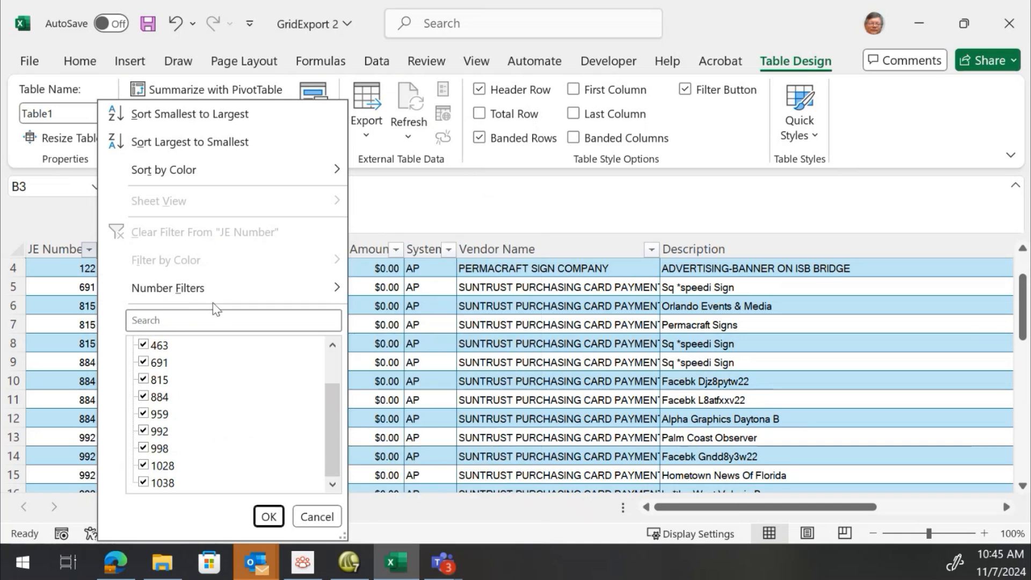
left_click(166, 116)
left_click(156, 287)
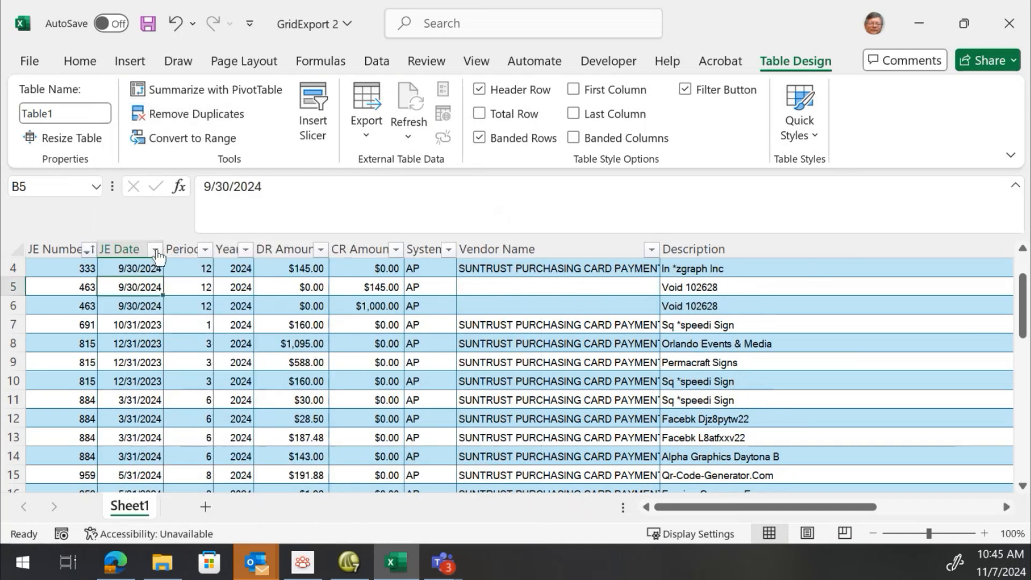
Filter the JE Date column to show only the March 2024 entries
left_click(155, 249)
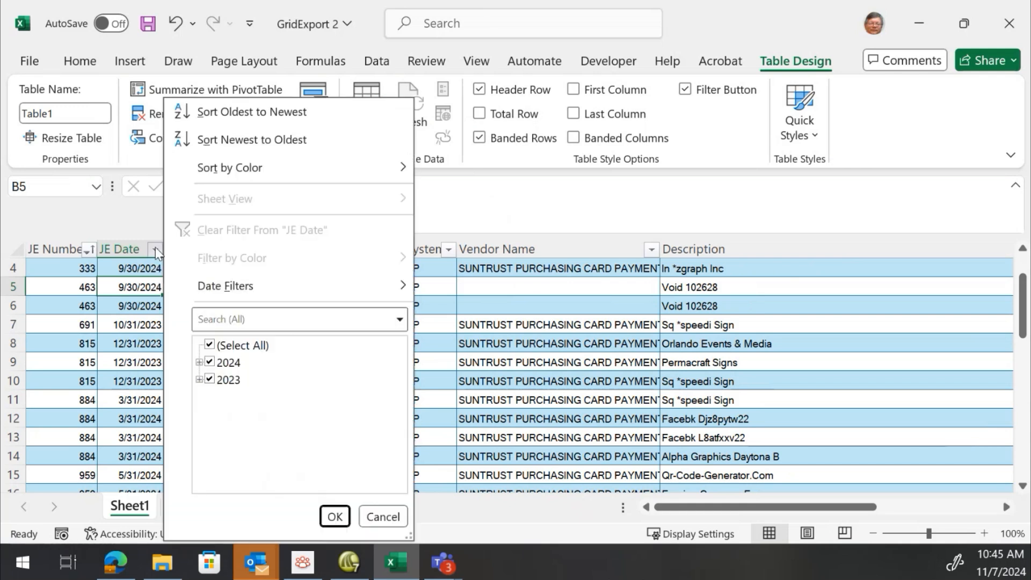
left_click(199, 362)
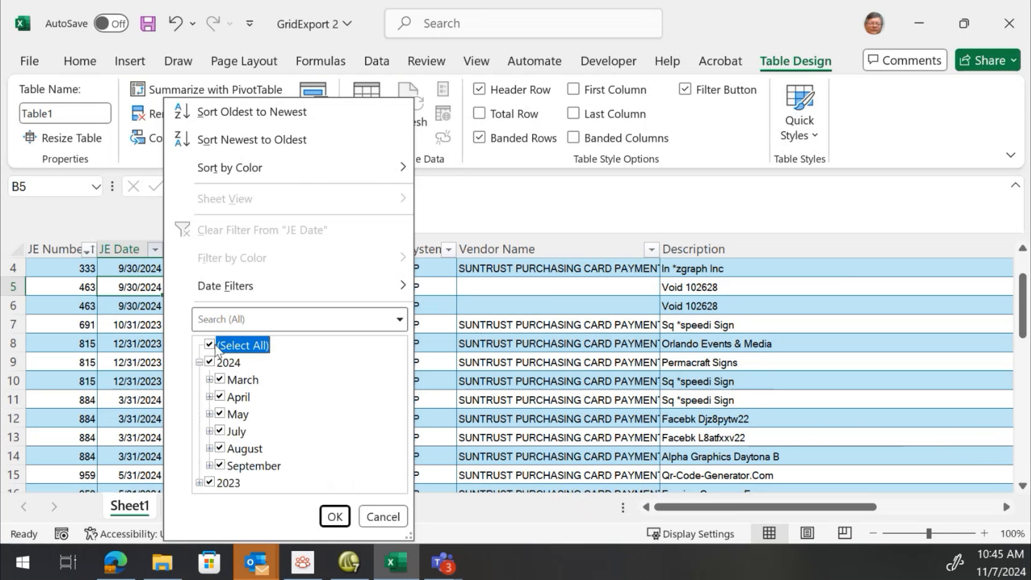
left_click(210, 345)
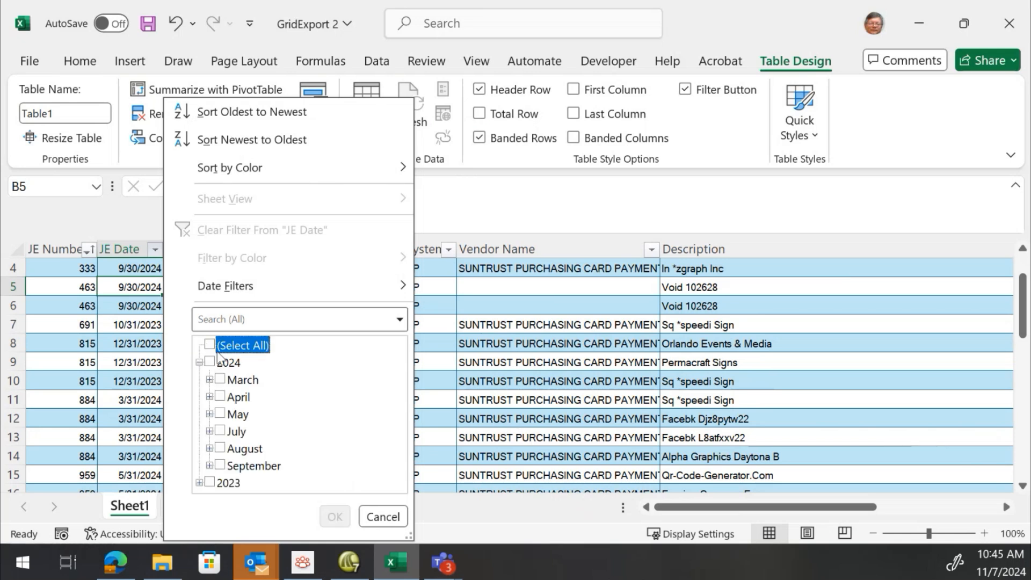
left_click(220, 379)
left_click(335, 517)
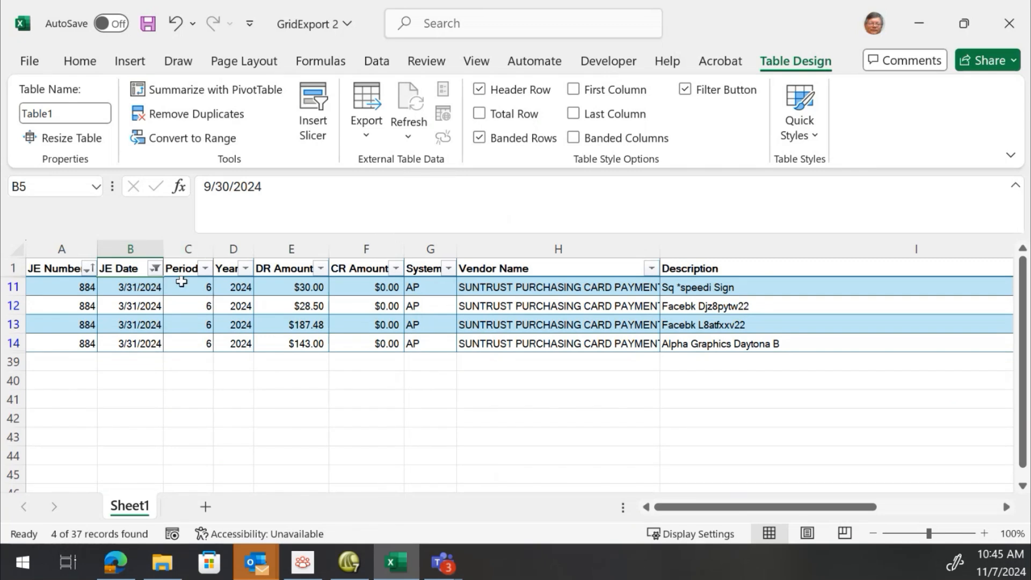
Reselect all JE Date values to clear the date filter
left_click(155, 269)
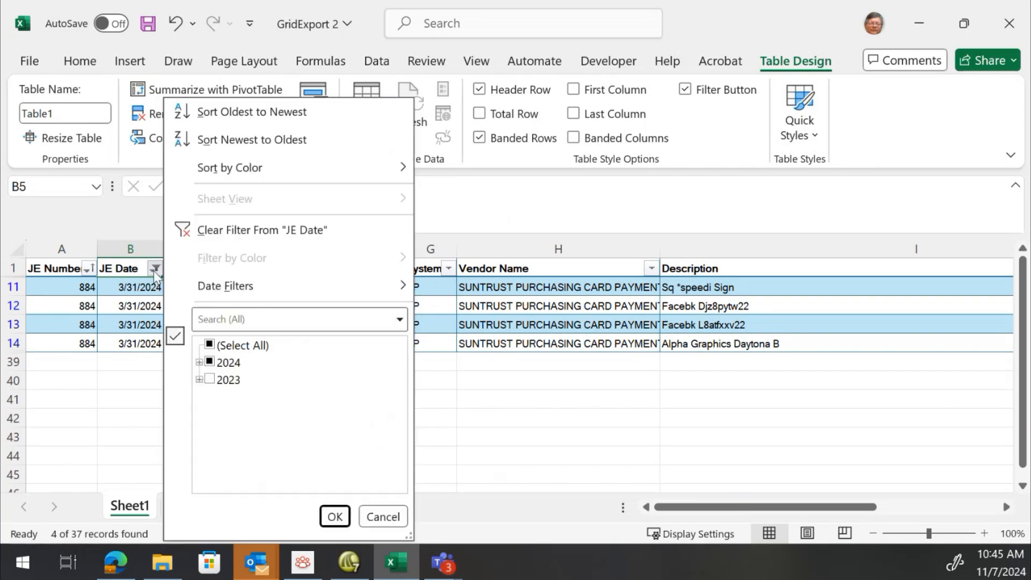
left_click(210, 345)
left_click(335, 516)
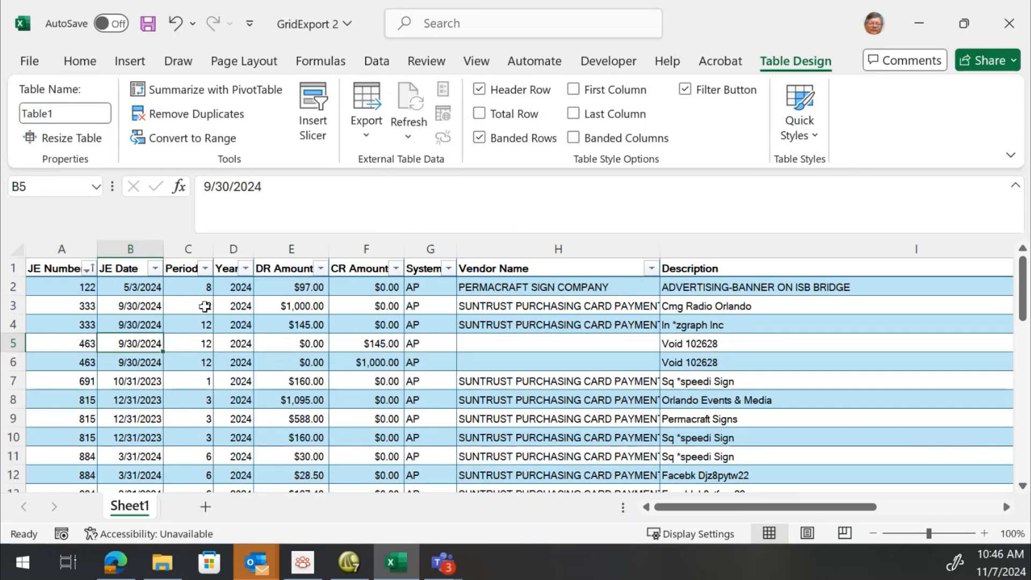
Apply a number filter on DR Amount showing only rows greater than 500
left_click(321, 269)
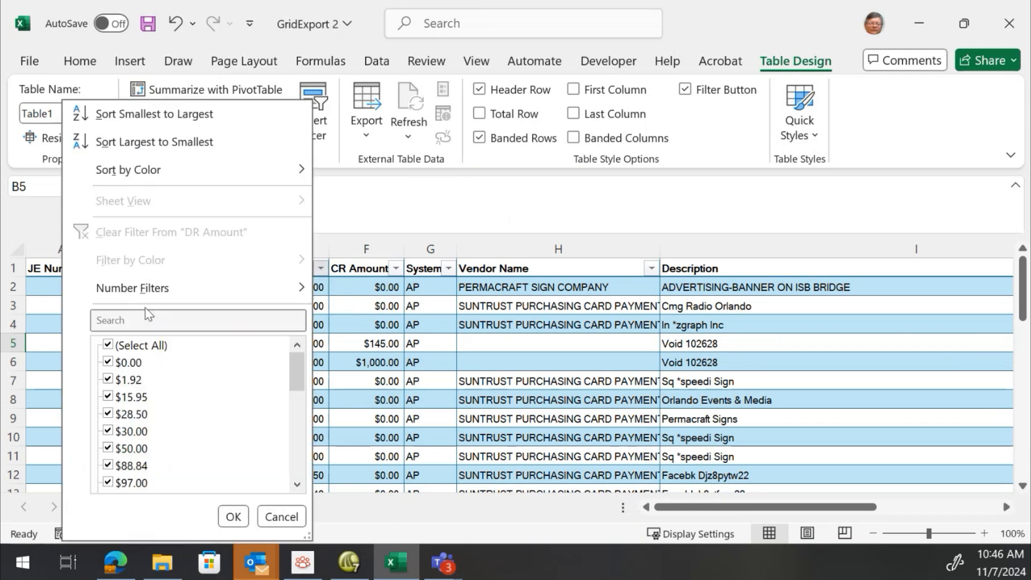
mouse_move(156, 290)
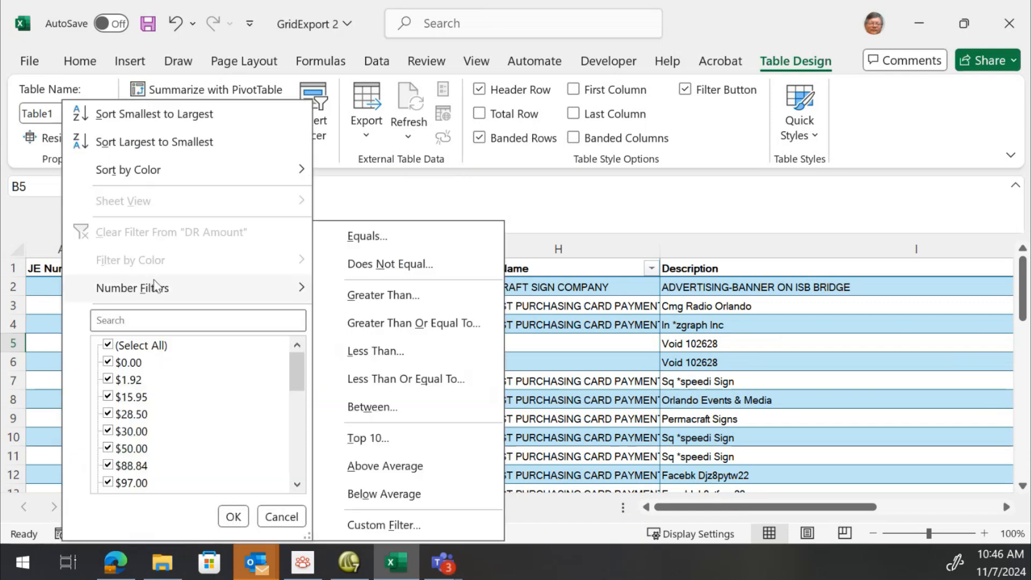
left_click(406, 295)
type("5600")
key("BackSpace")
key("BackSpace")
key("BackSpace")
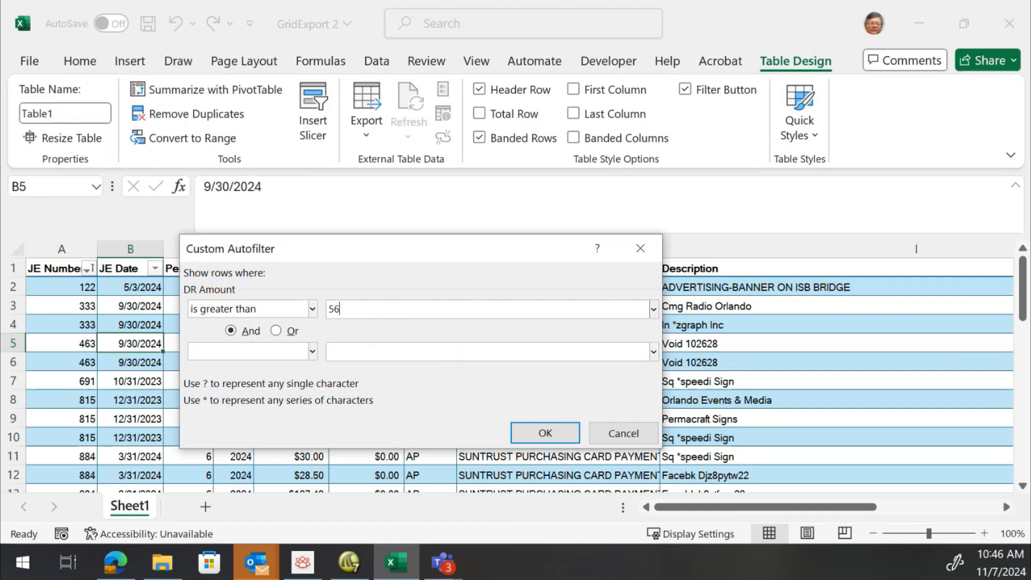
type("010")
key("BackSpace")
key("BackSpace")
type("0")
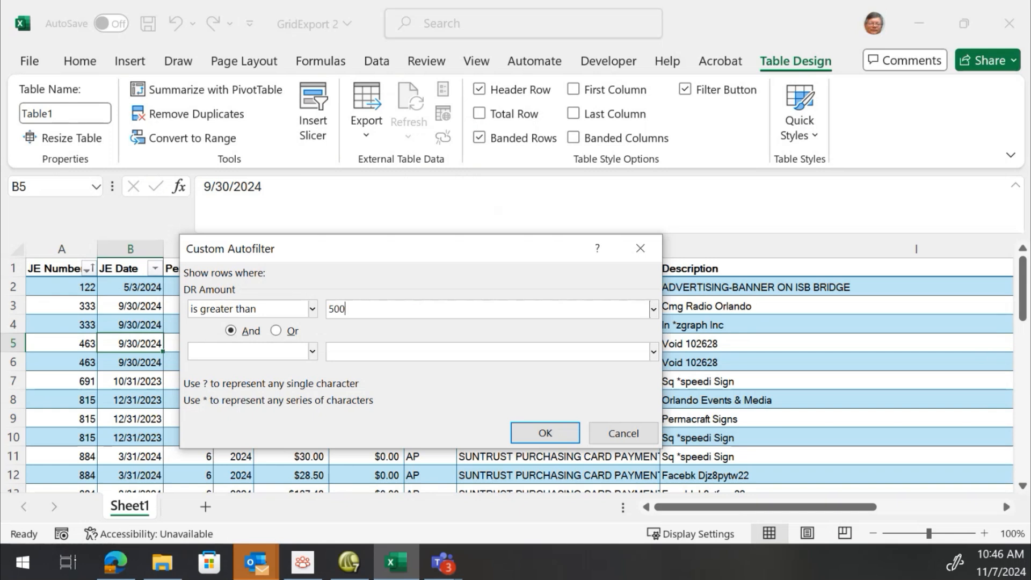
left_click(534, 431)
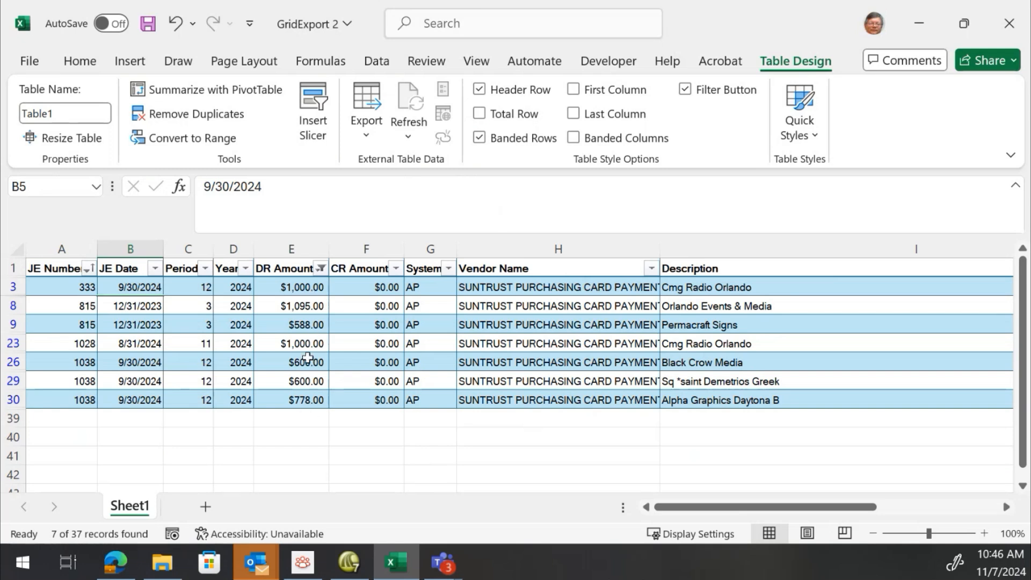
Reselect all DR Amount values to clear the amount filter
left_click(320, 268)
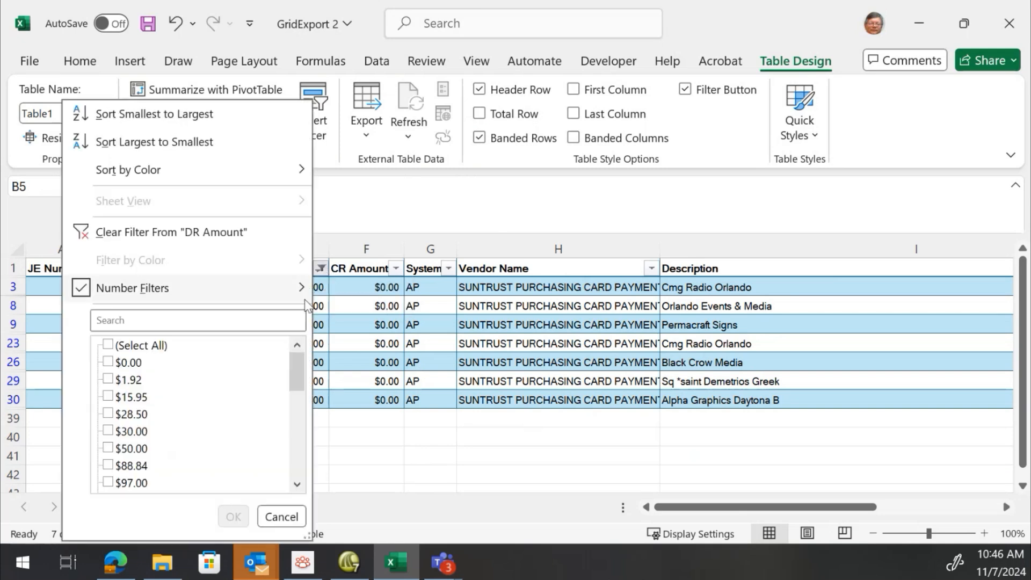
left_click(163, 345)
left_click(233, 515)
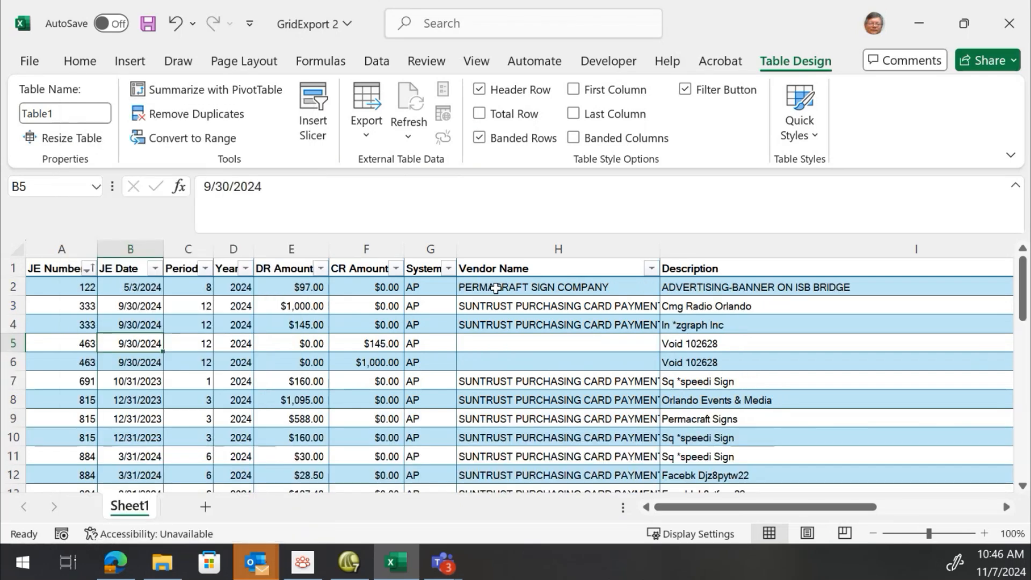
Move across the first table row to view the System Reference, Last Batch User and Proof List columns
left_click(545, 287)
left_click(711, 287)
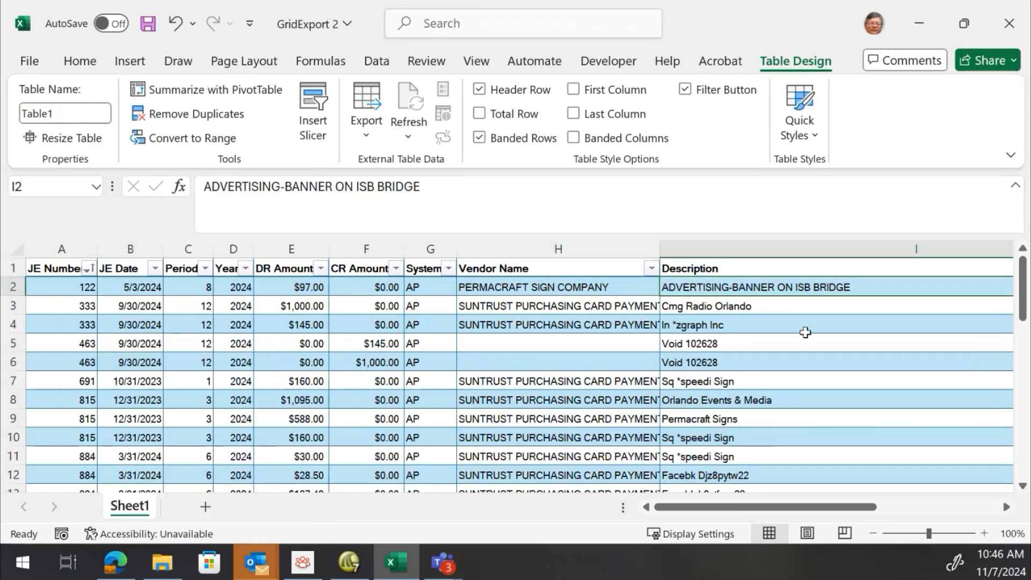
key("Right")
key("Right")
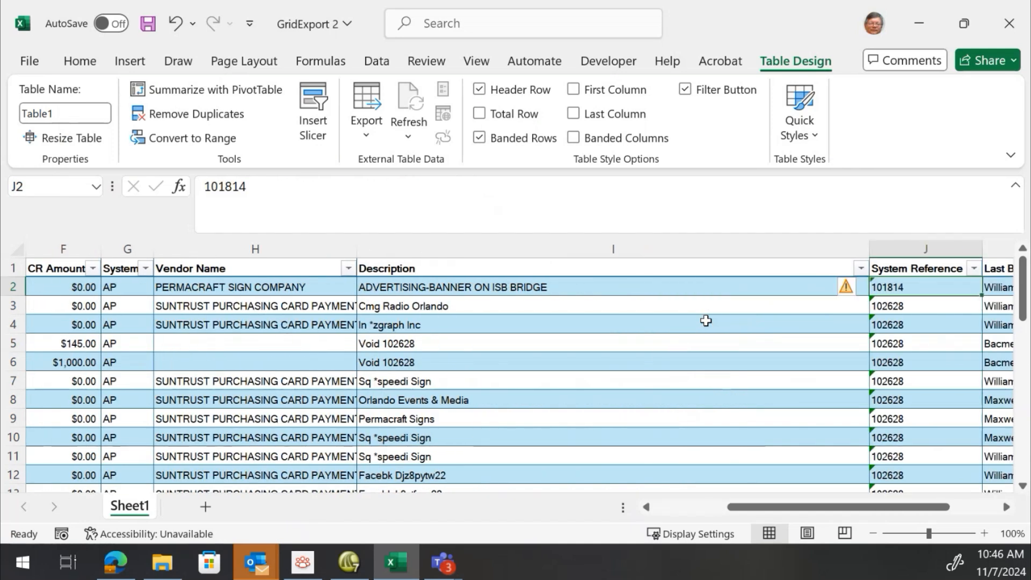
key("Right")
key("Right")
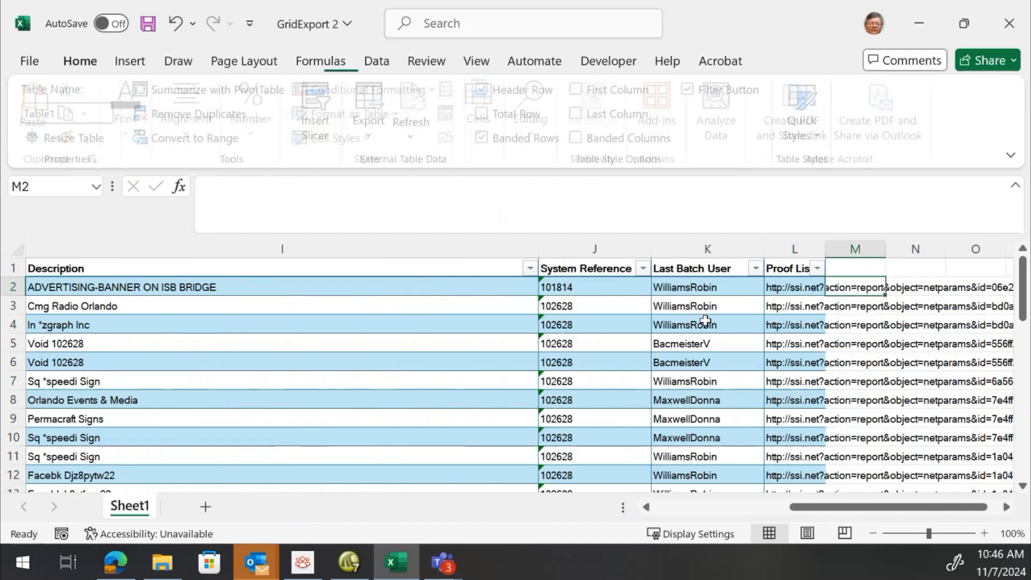
Rename the table as Transactions
key("Left")
key("Left")
key("Left")
key("Left")
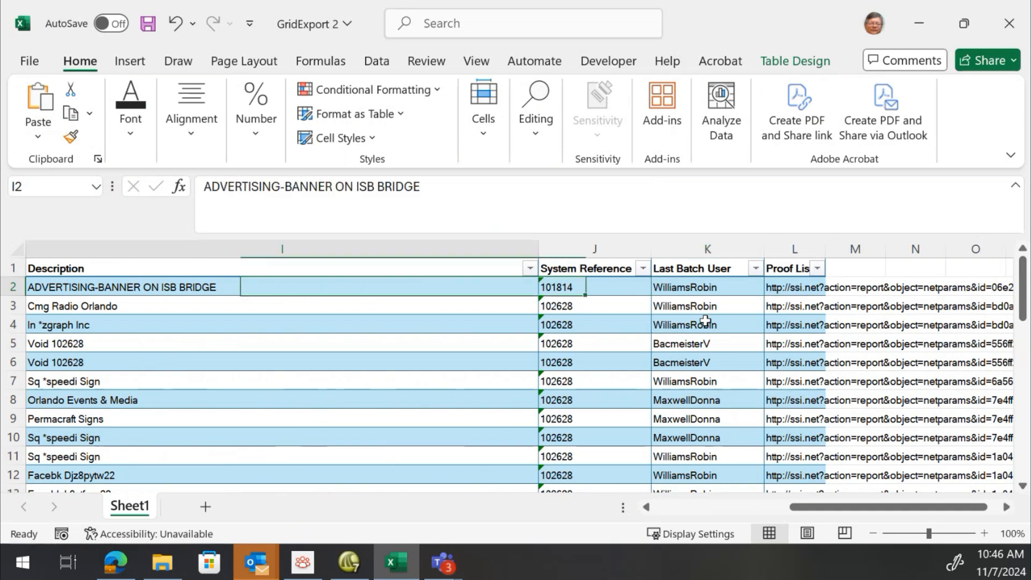
key("Home")
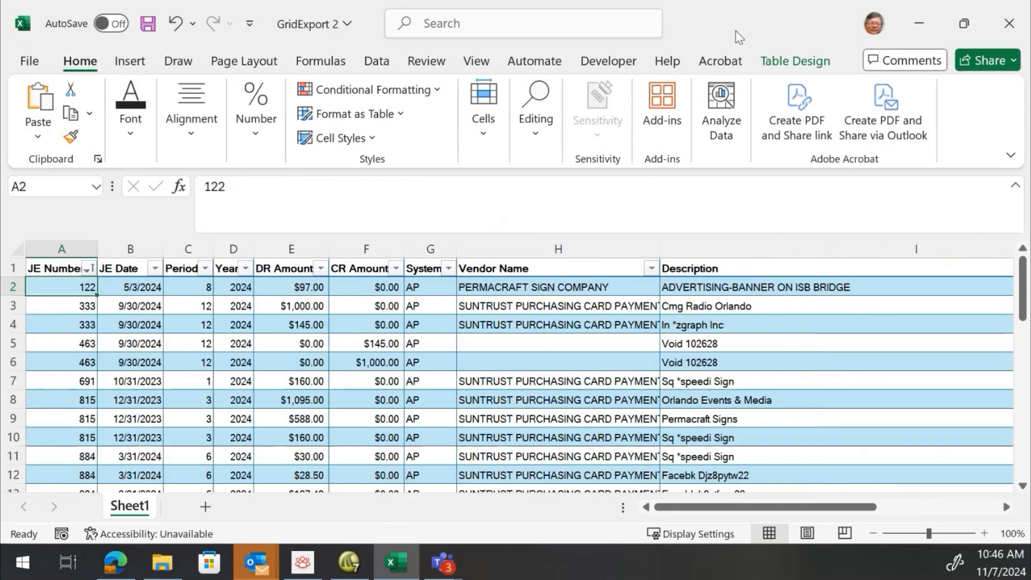
left_click(798, 62)
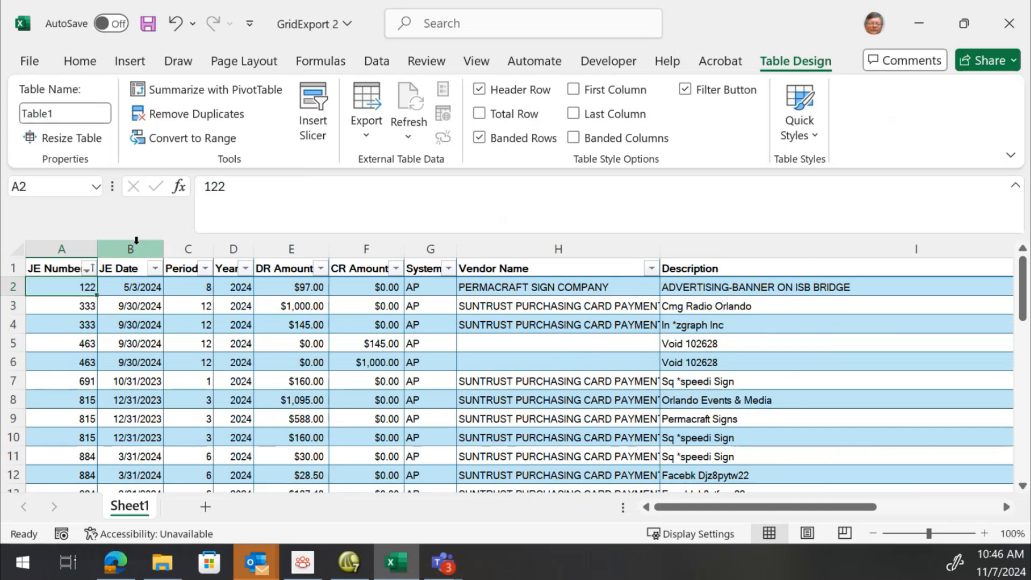
left_click(80, 116)
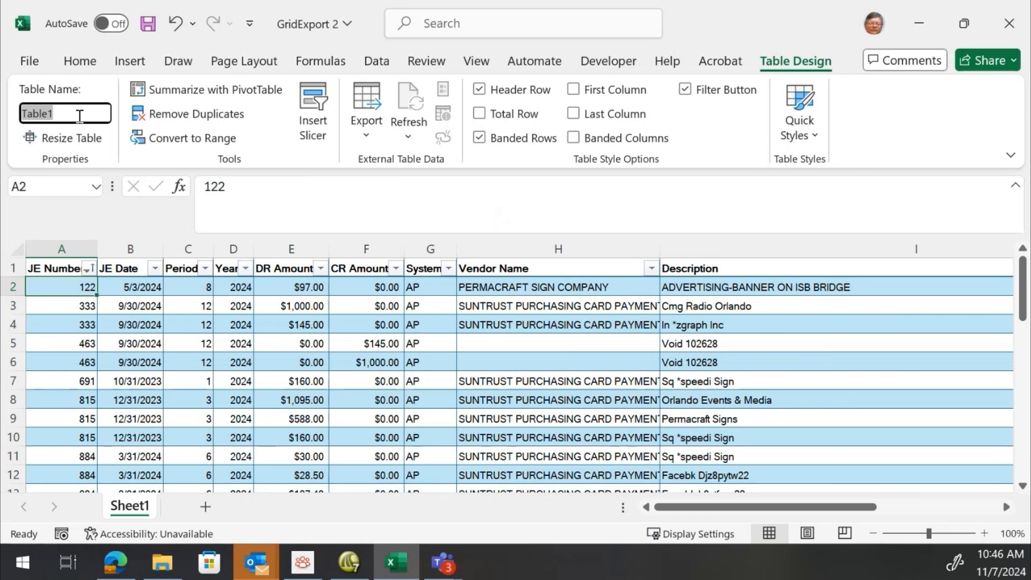
type("Tr")
key("Tab")
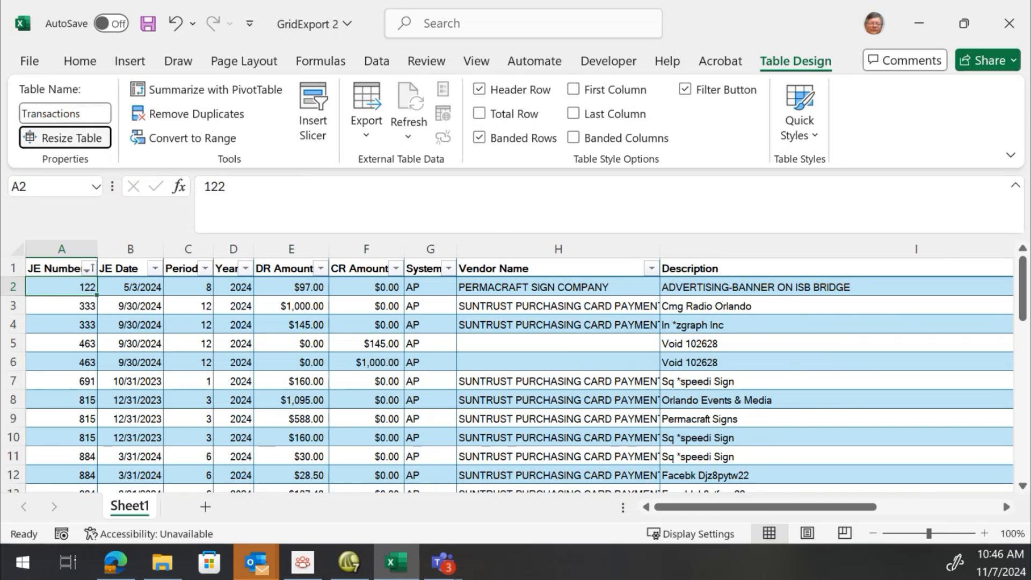
Toggle the Banded Rows, First Column and Filter Button table style options off and back on
left_click(202, 365)
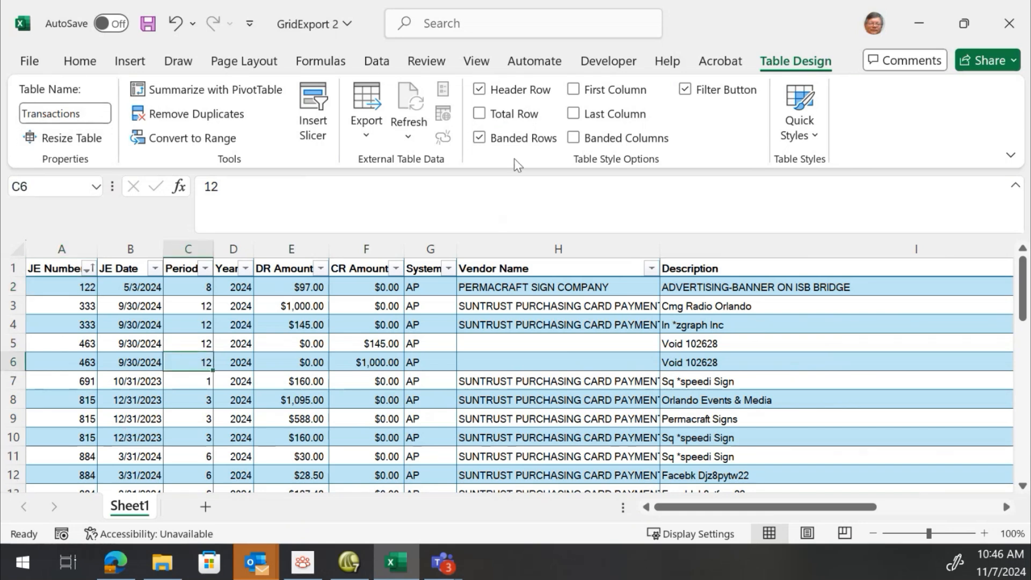
left_click(232, 306)
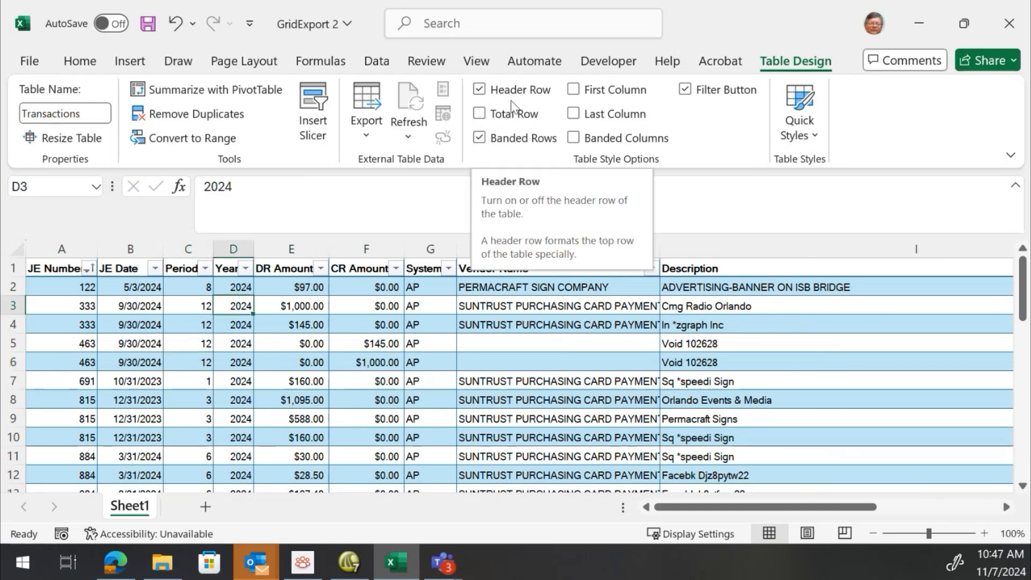
left_click(503, 141)
left_click(504, 140)
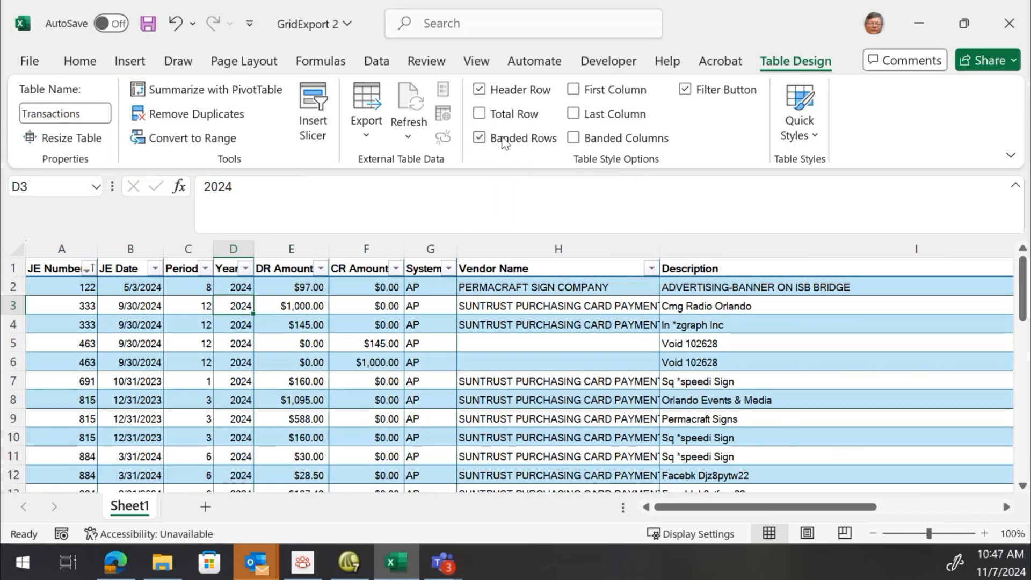
left_click(622, 92)
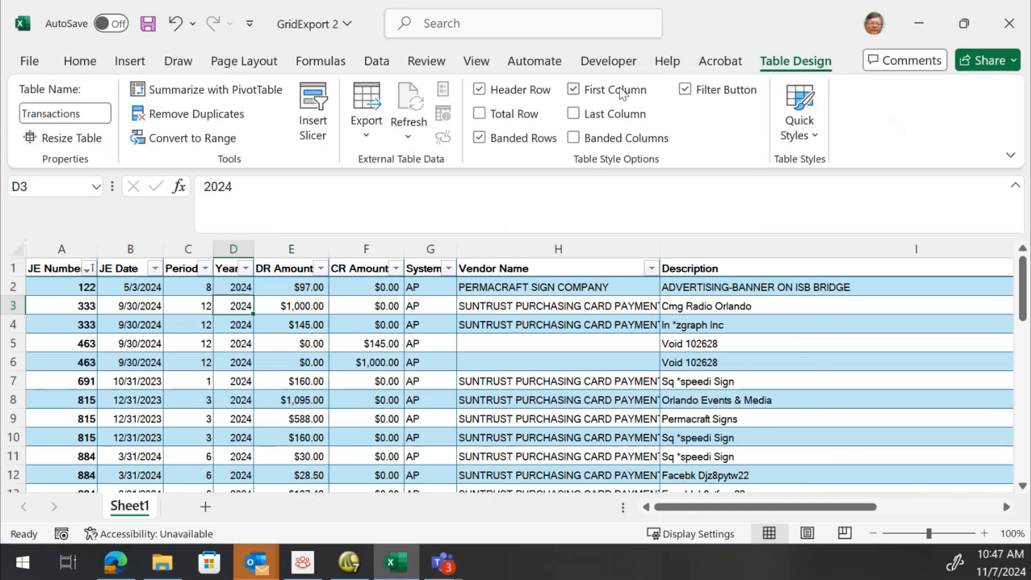
left_click(622, 93)
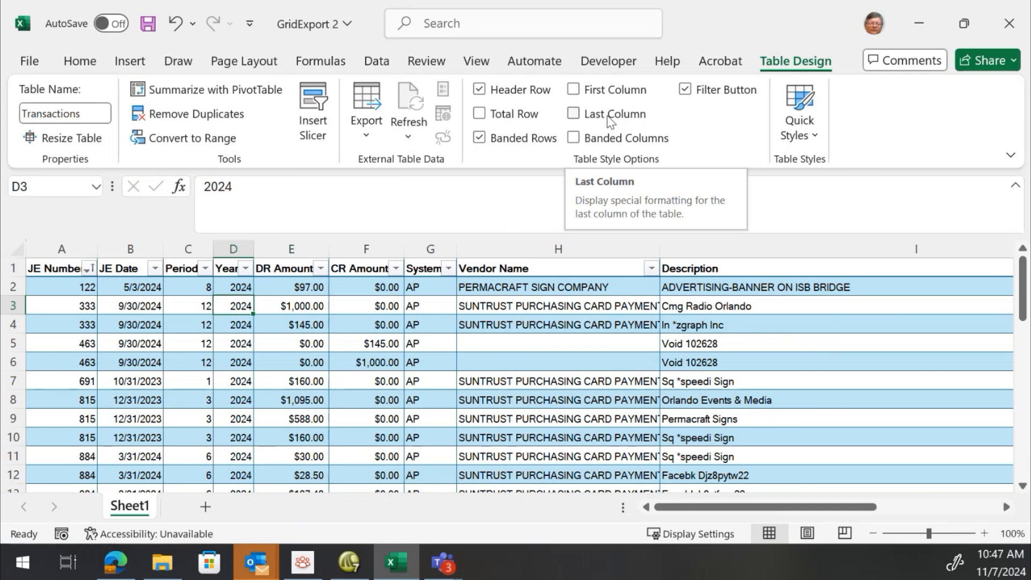
left_click(691, 92)
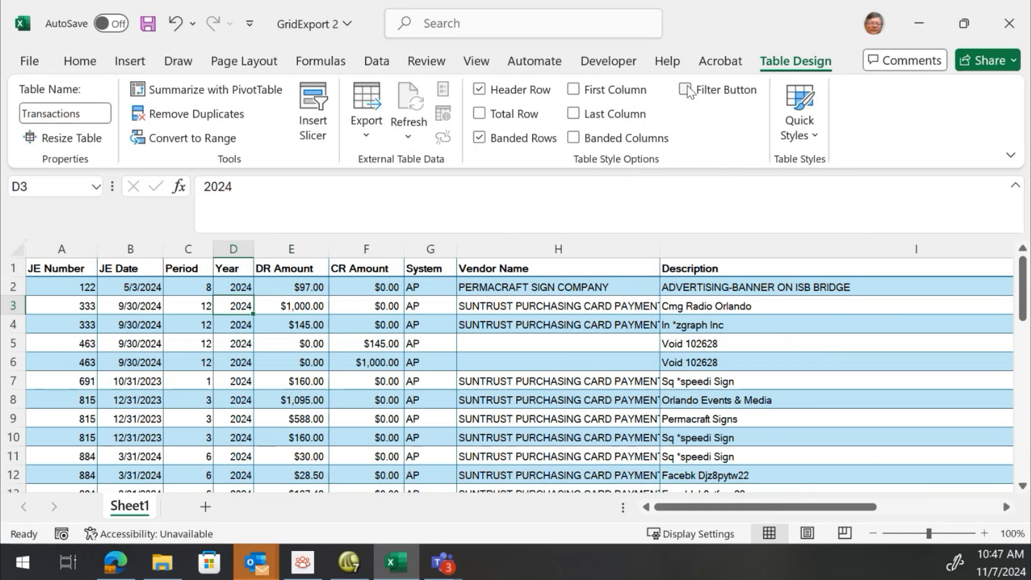
left_click(690, 93)
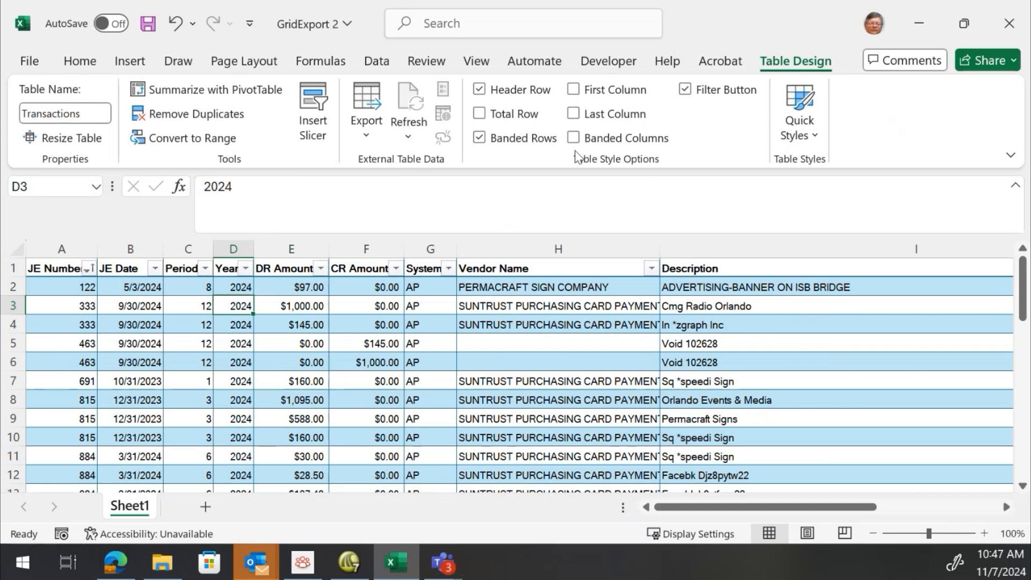
Turn on the table's total row
left_click(479, 114)
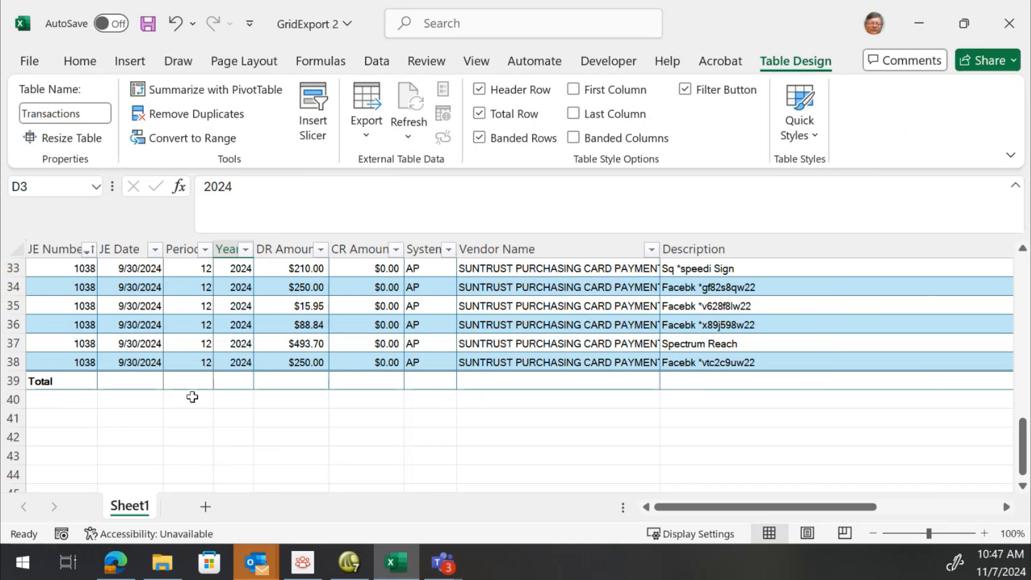
left_click(301, 383)
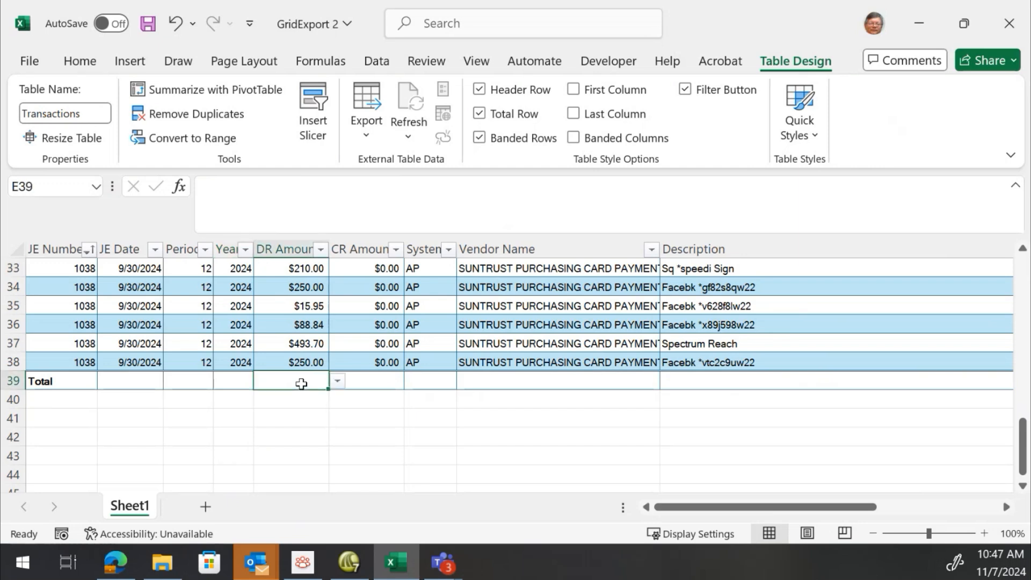
Open More Functions for the DR Amount total and close the Insert Function dialog
left_click(337, 380)
left_click(321, 377)
left_click(334, 381)
left_click(323, 380)
left_click(339, 381)
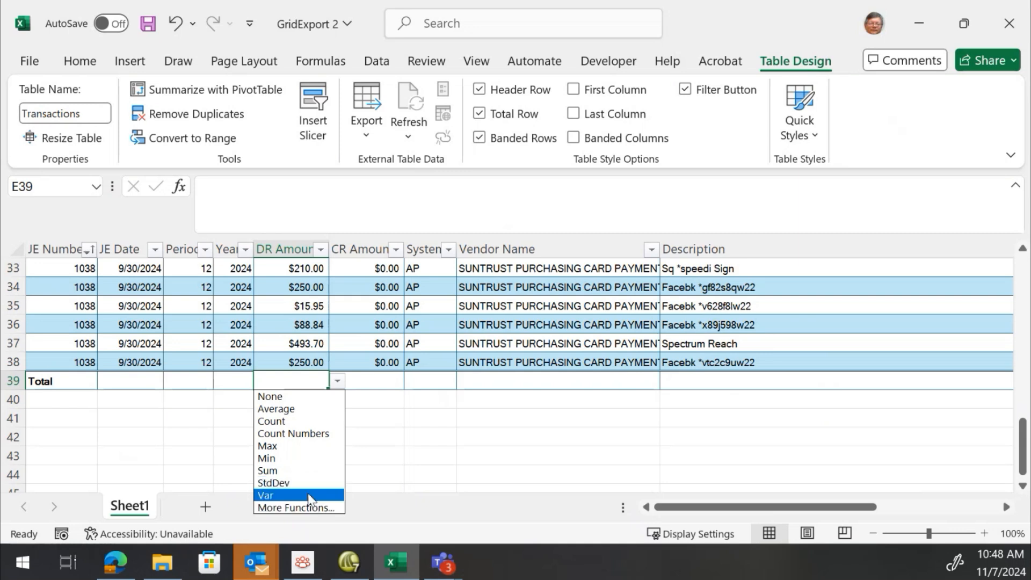
left_click(311, 507)
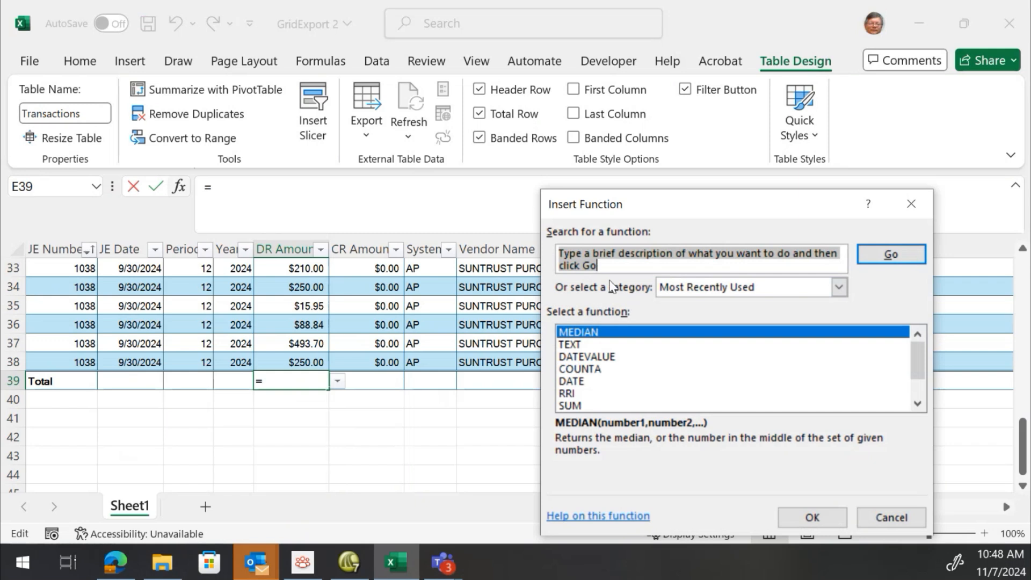
scroll(619, 361, "down", 1)
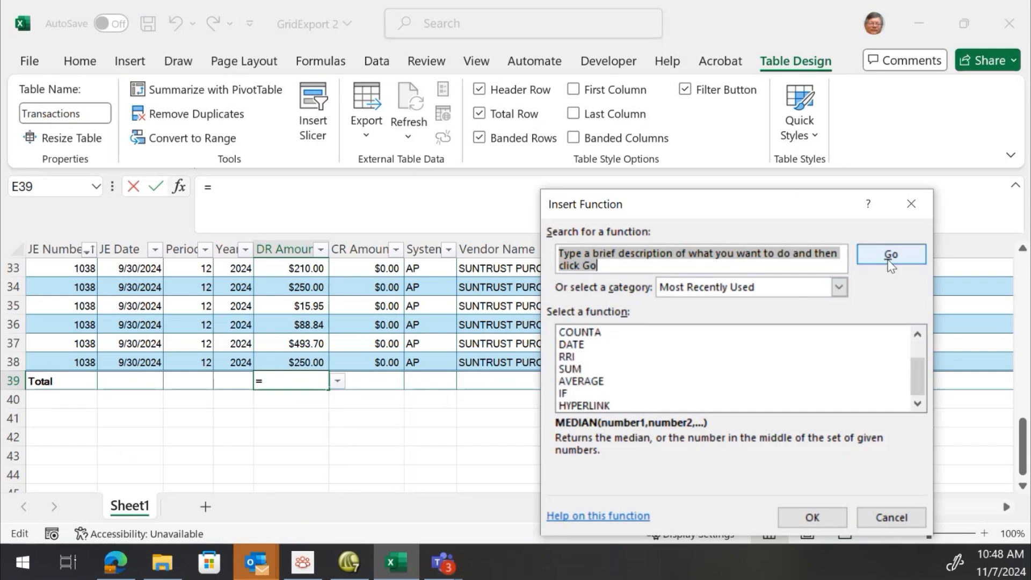
left_click(911, 203)
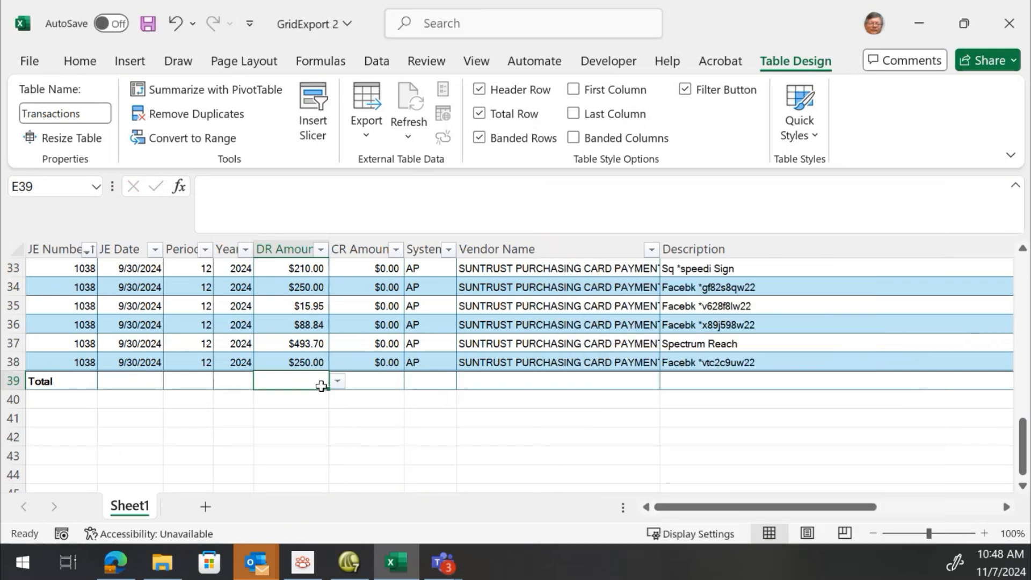
Set the DR Amount total row to Sum
left_click(335, 382)
left_click(317, 380)
left_click(340, 377)
left_click(295, 383)
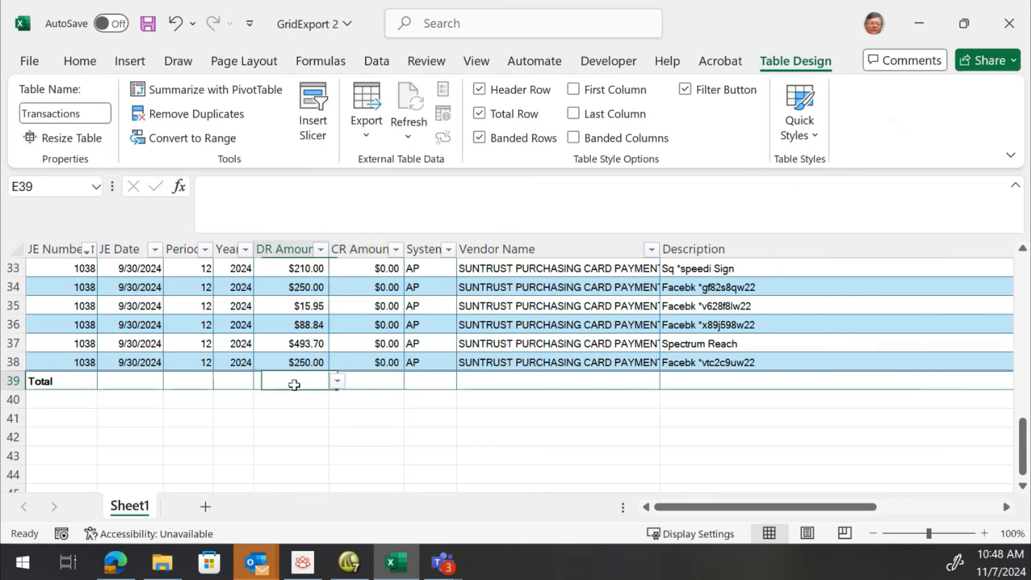
left_click(335, 381)
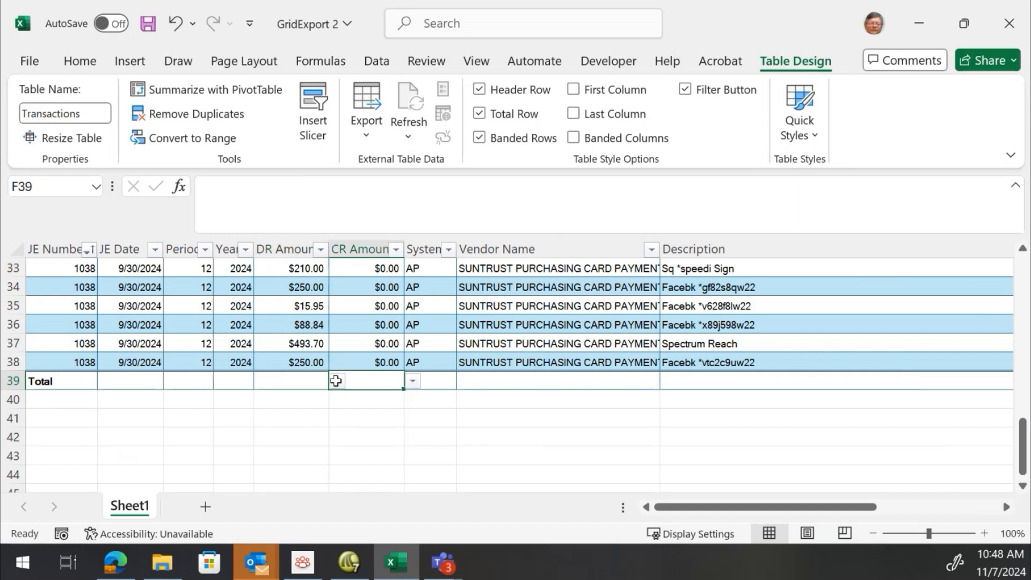
left_click(324, 381)
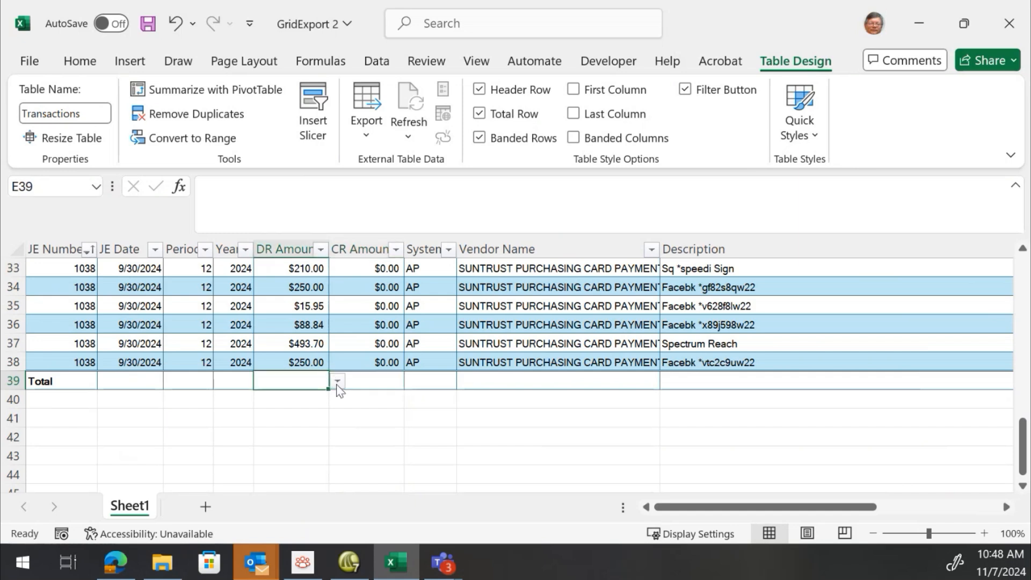
left_click(338, 380)
left_click(279, 481)
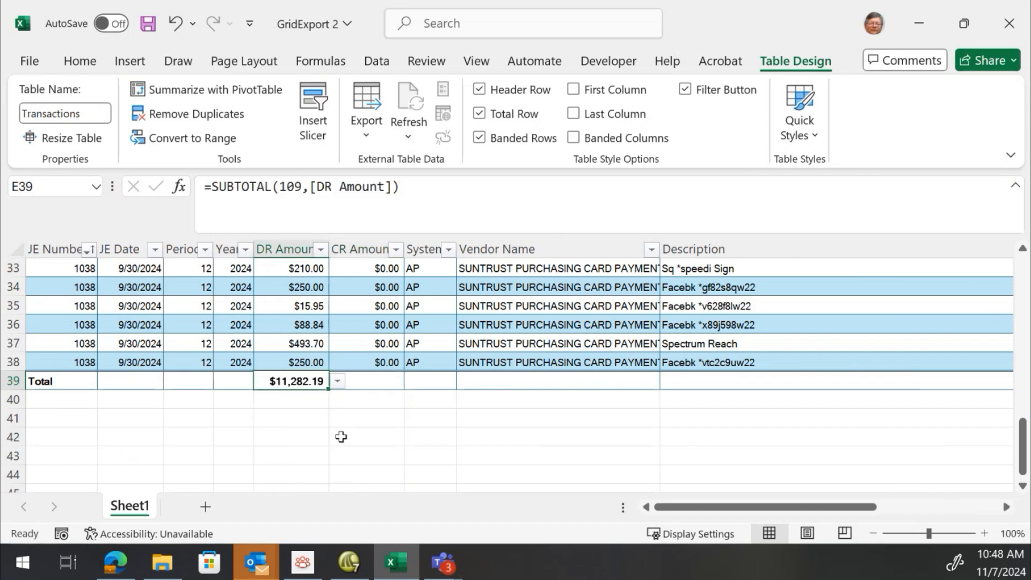
Select the DR Amount total cell to inspect its formula
left_click(210, 337)
left_click(368, 379)
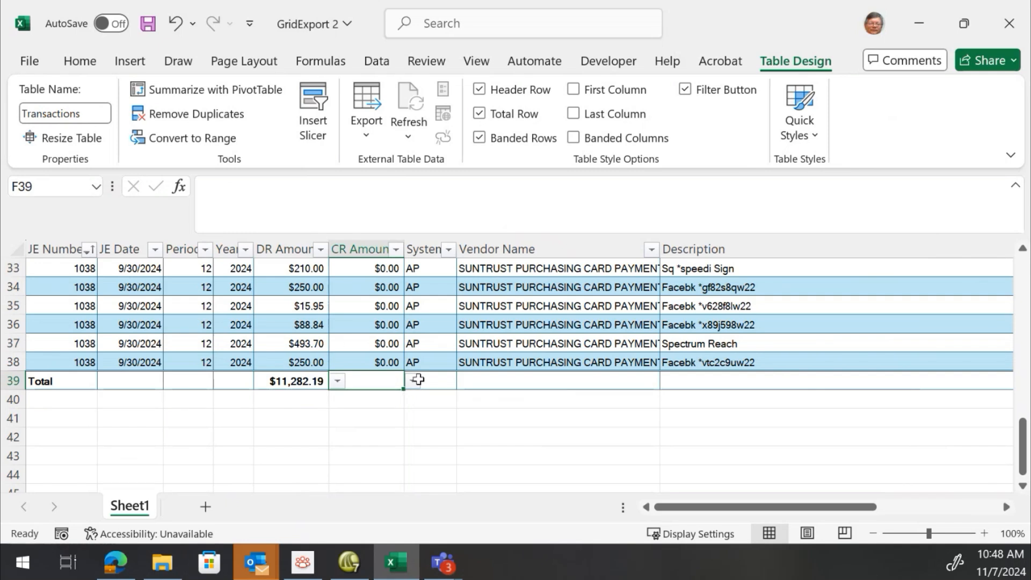
left_click(232, 326)
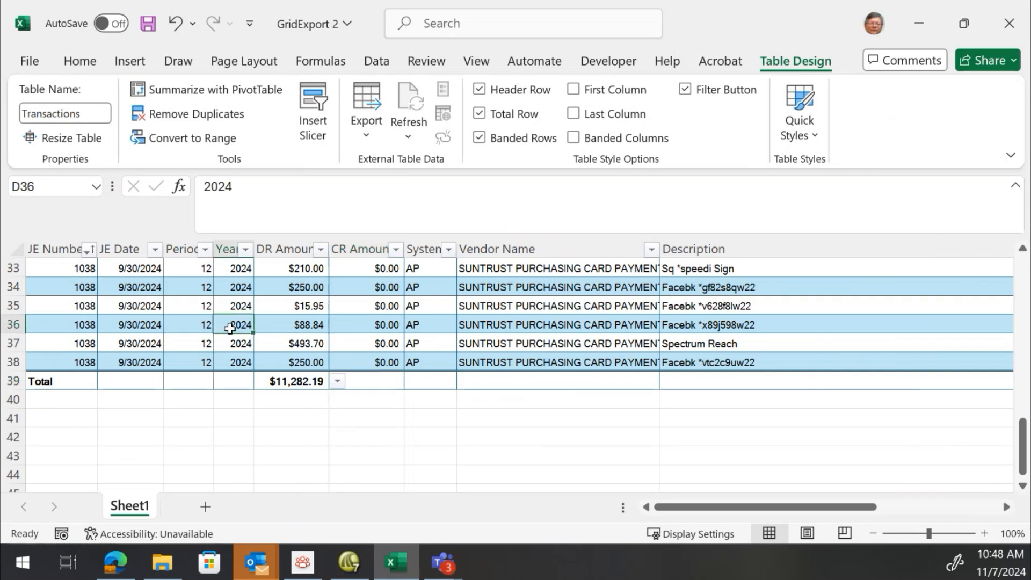
left_click(287, 380)
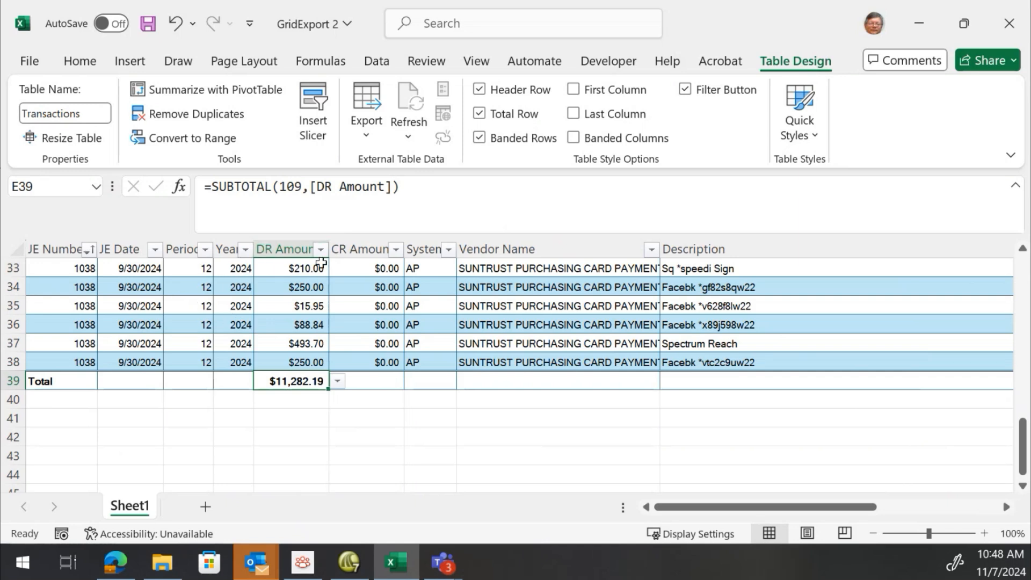
Filter DR Amount to show only amounts greater than 500
left_click(320, 249)
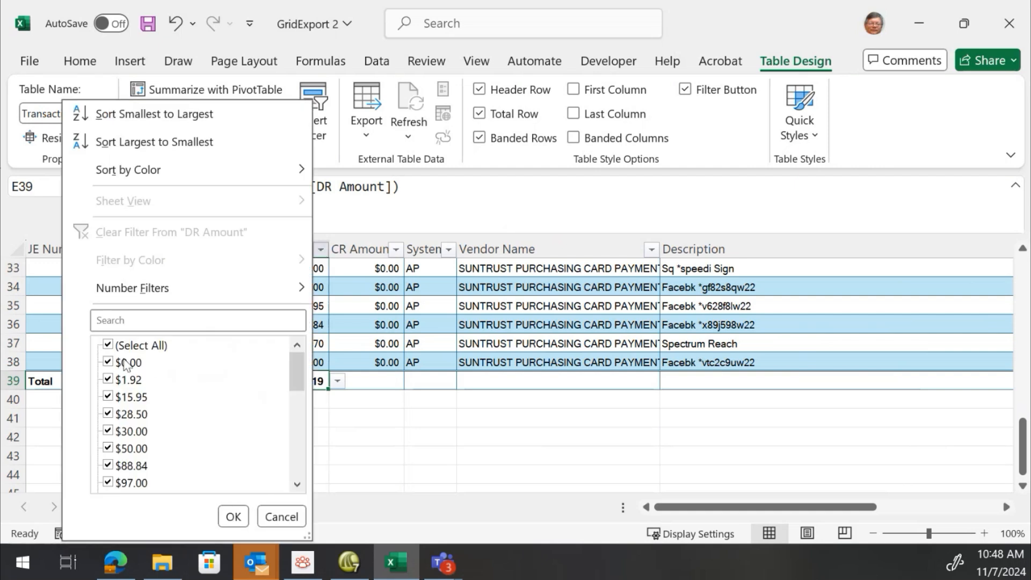
mouse_move(253, 290)
left_click(410, 298)
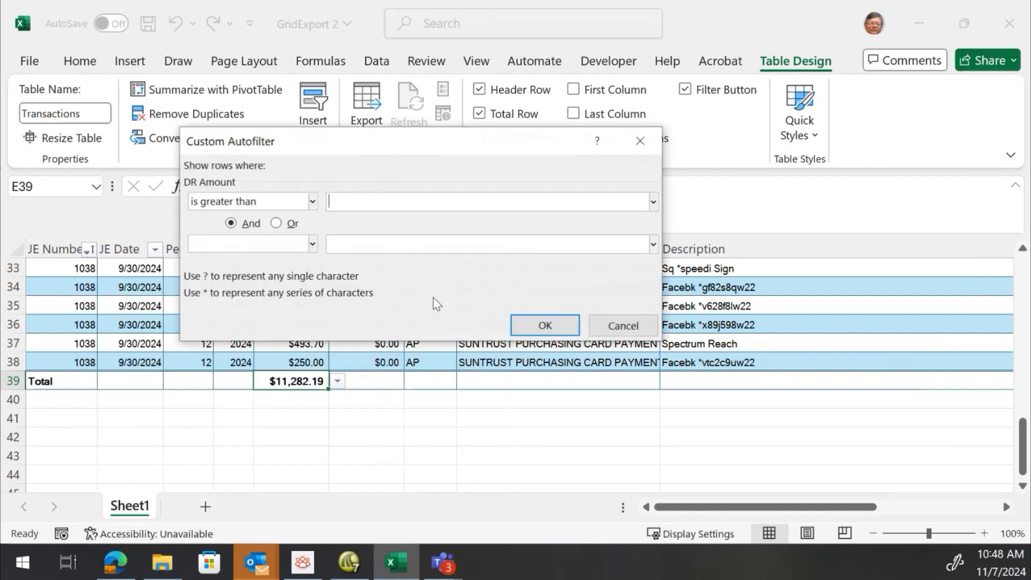
type("500")
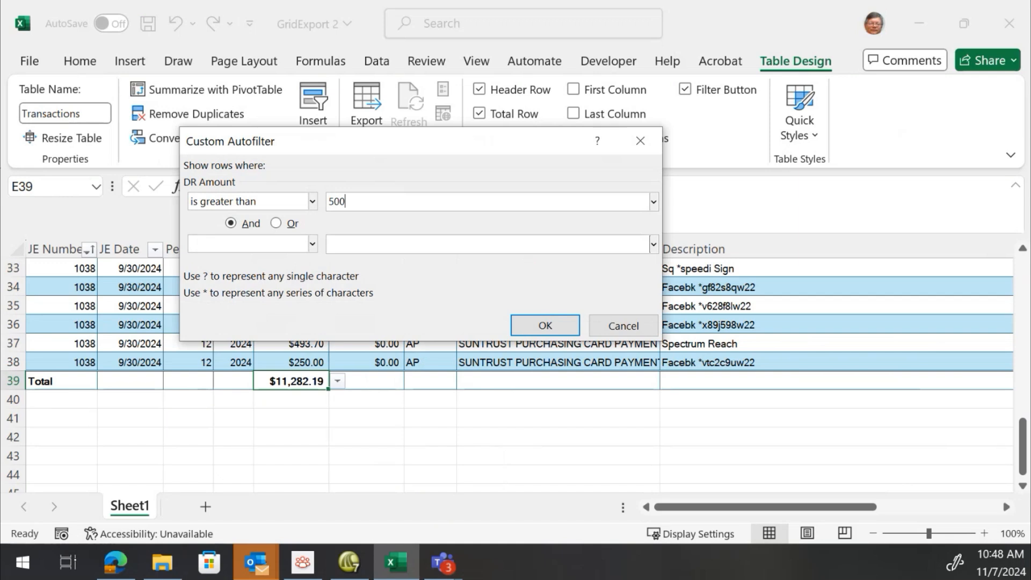
left_click(545, 325)
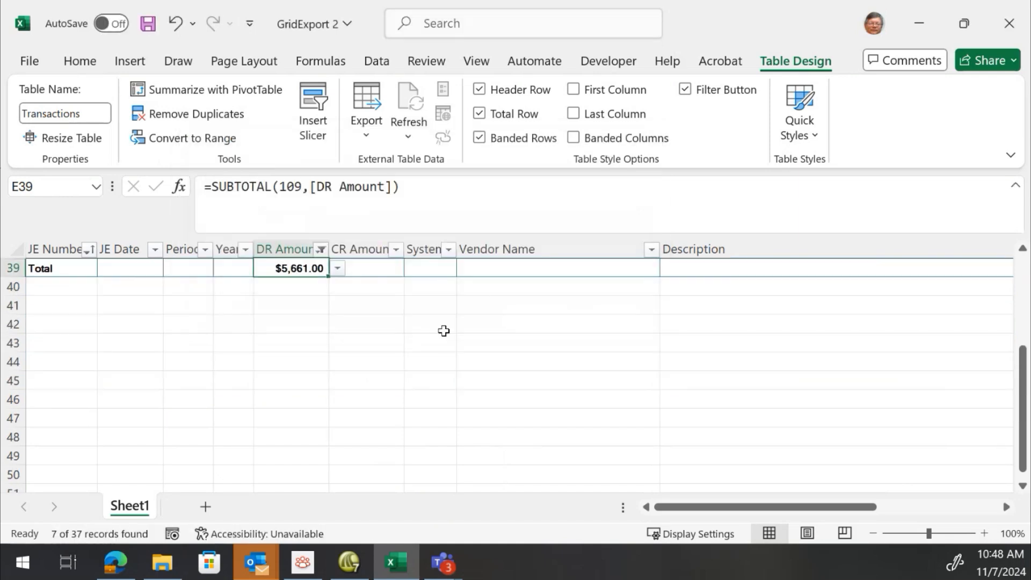
scroll(359, 341, "up", 3)
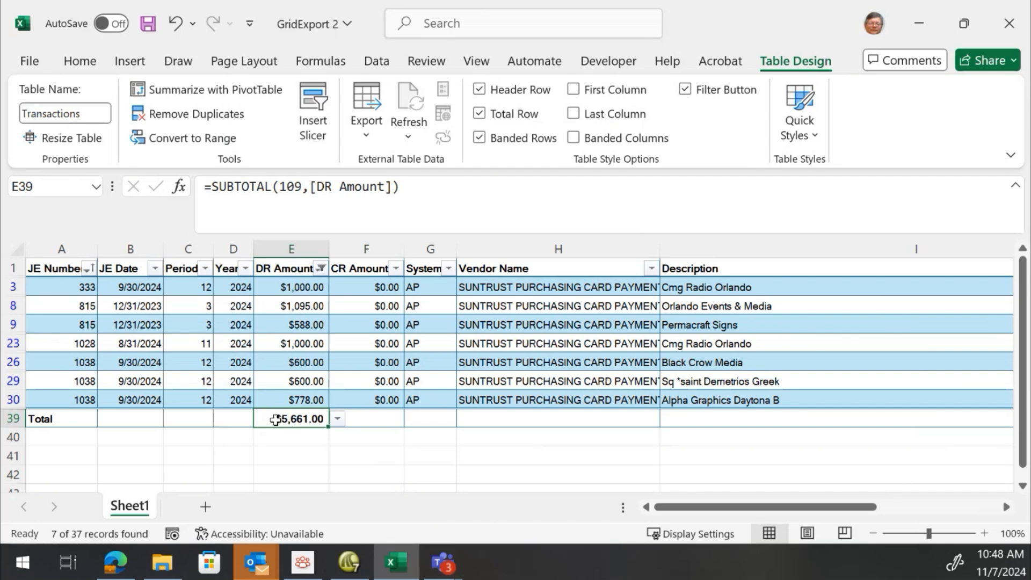
Reselect all DR Amount values to clear the amount filter
left_click(321, 268)
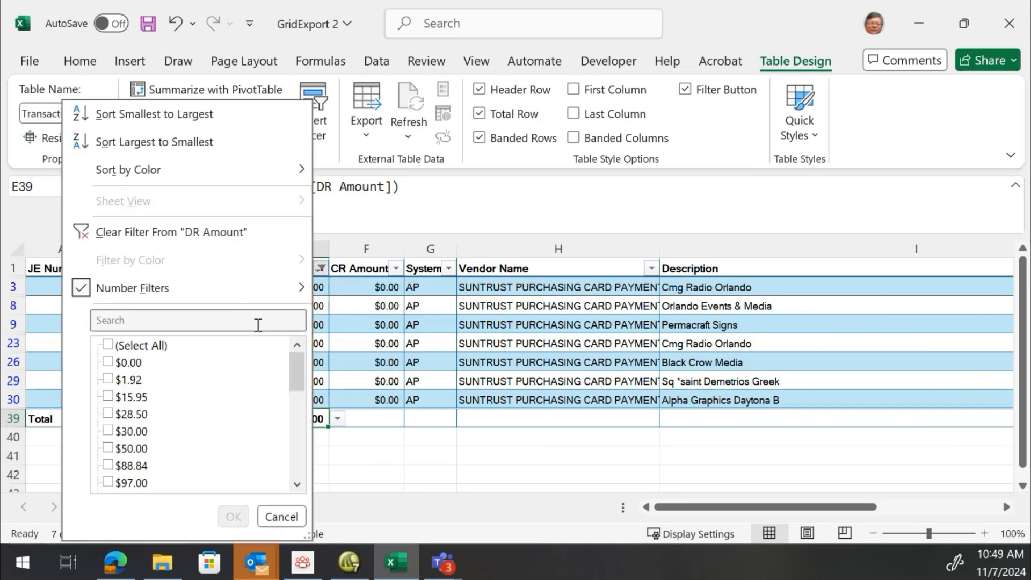
left_click(121, 348)
left_click(233, 516)
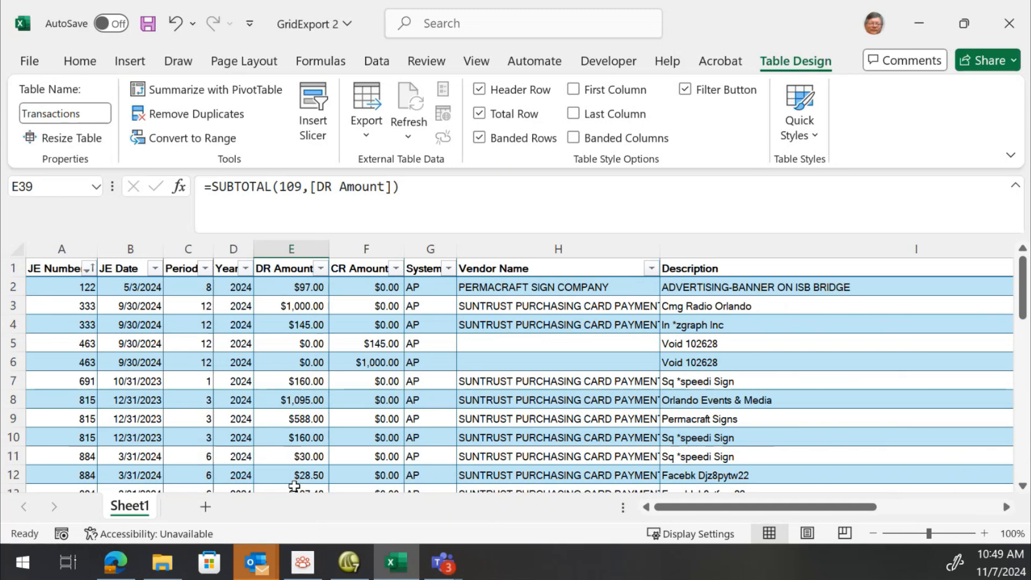
Filter the Description column to show only the Facebk entries
left_click(1006, 506)
left_click(1006, 507)
left_click(1006, 507)
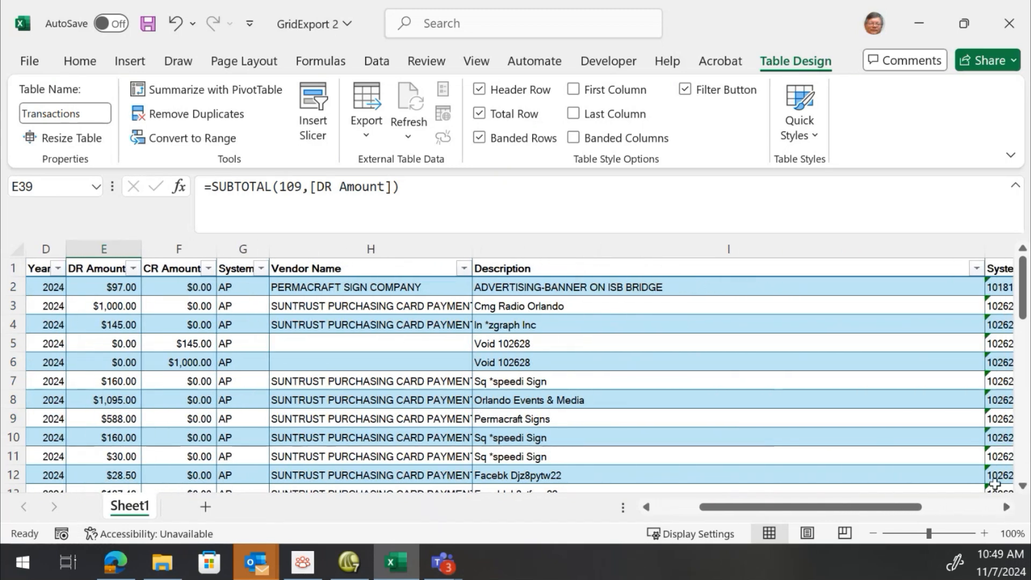
left_click(976, 268)
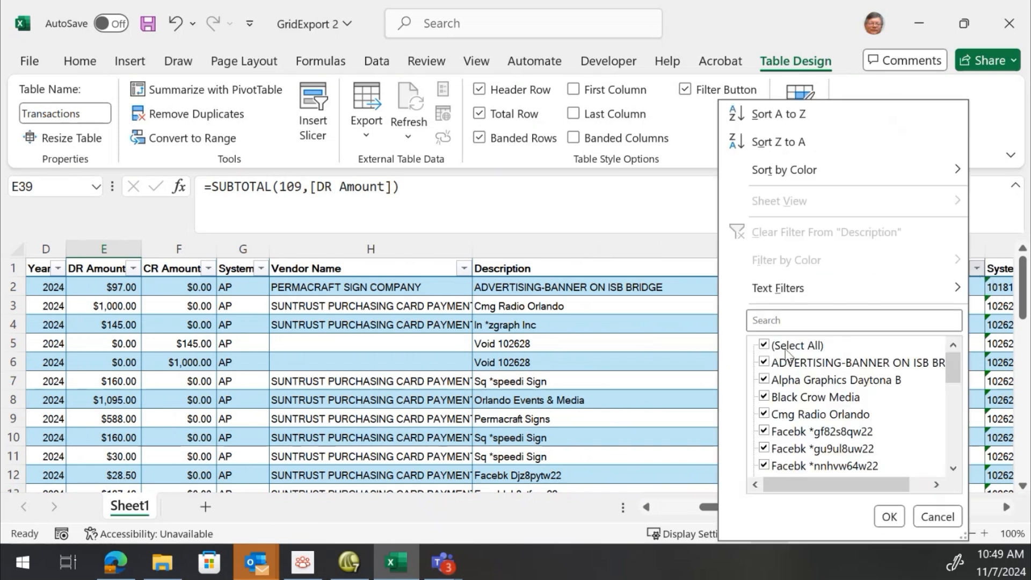
left_click(786, 348)
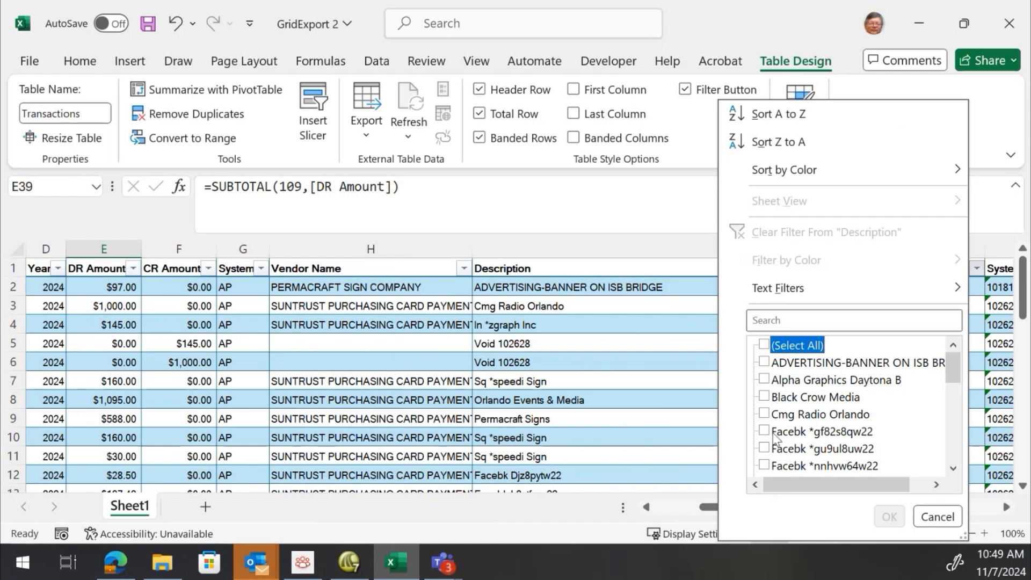
left_click(773, 432)
left_click(776, 449)
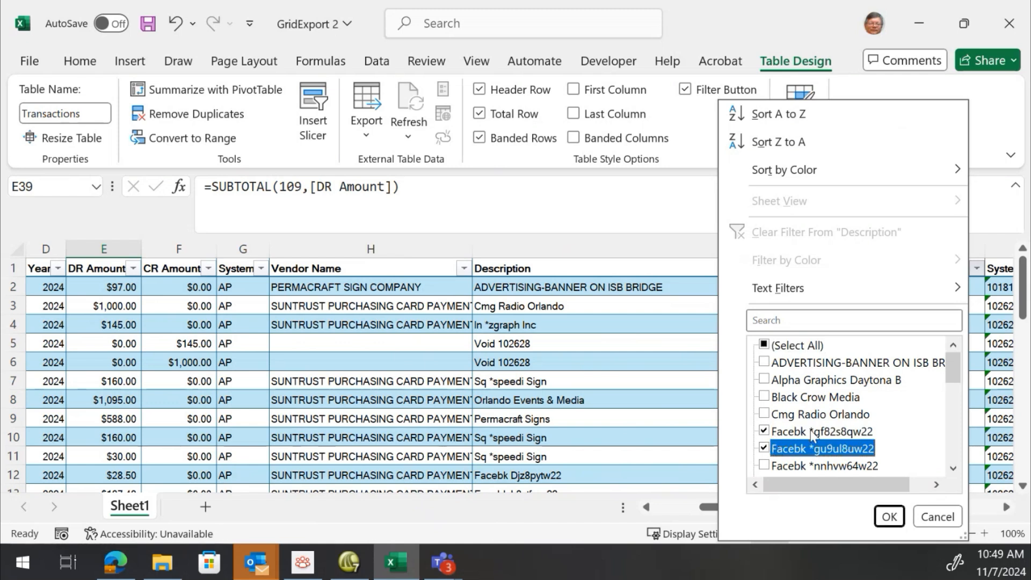
scroll(810, 436, "down", 2)
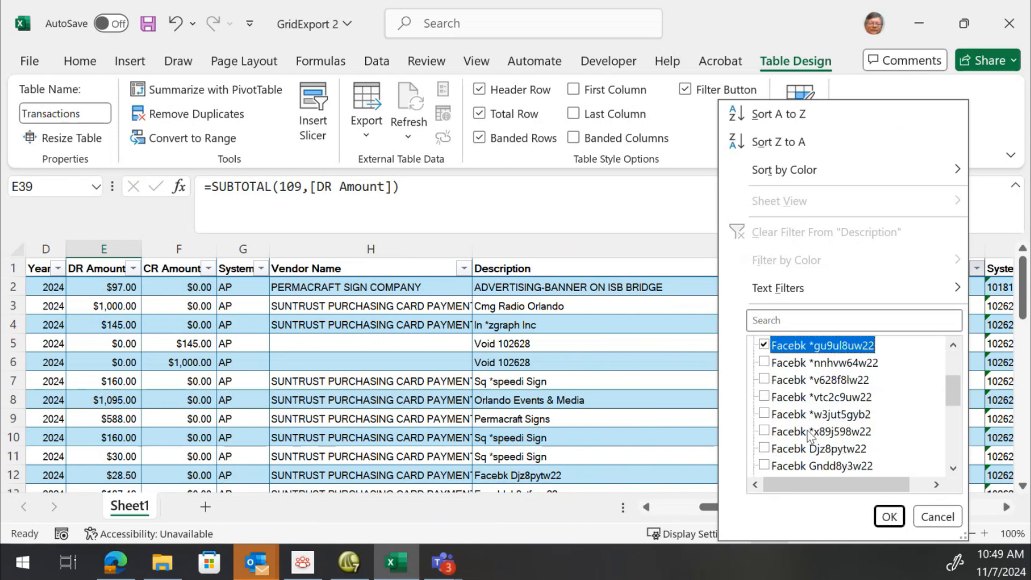
left_click(765, 364)
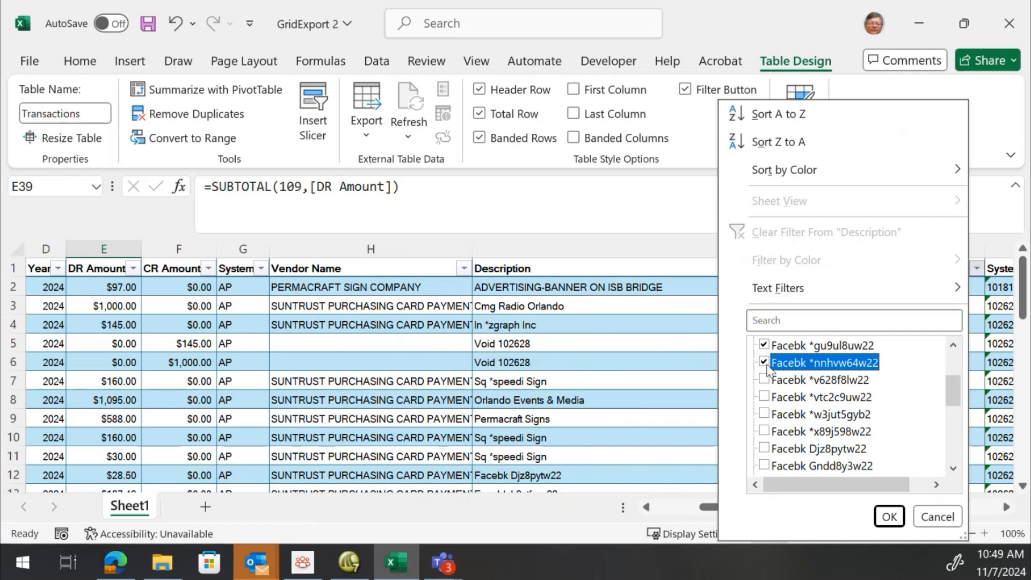
left_click(800, 318)
type("Facebk")
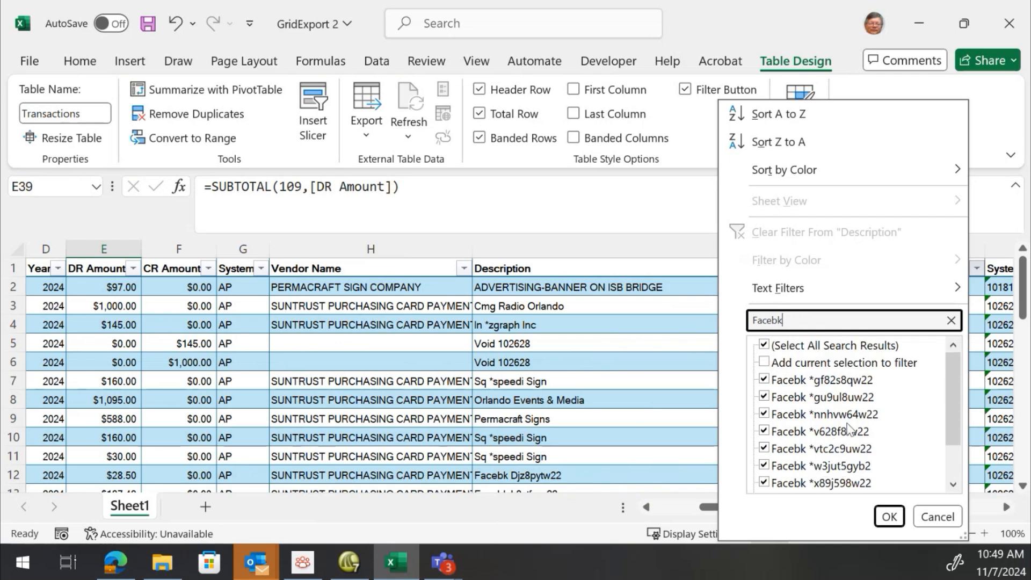
scroll(851, 429, "down", 1)
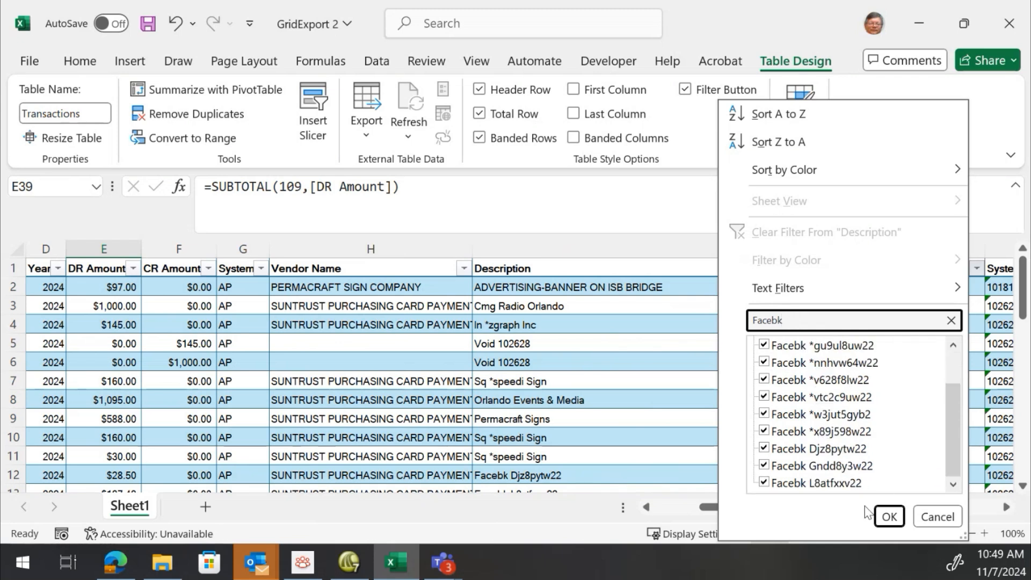
left_click(889, 517)
Clear the Description filter so all transactions show again
scroll(234, 371, "down", 1)
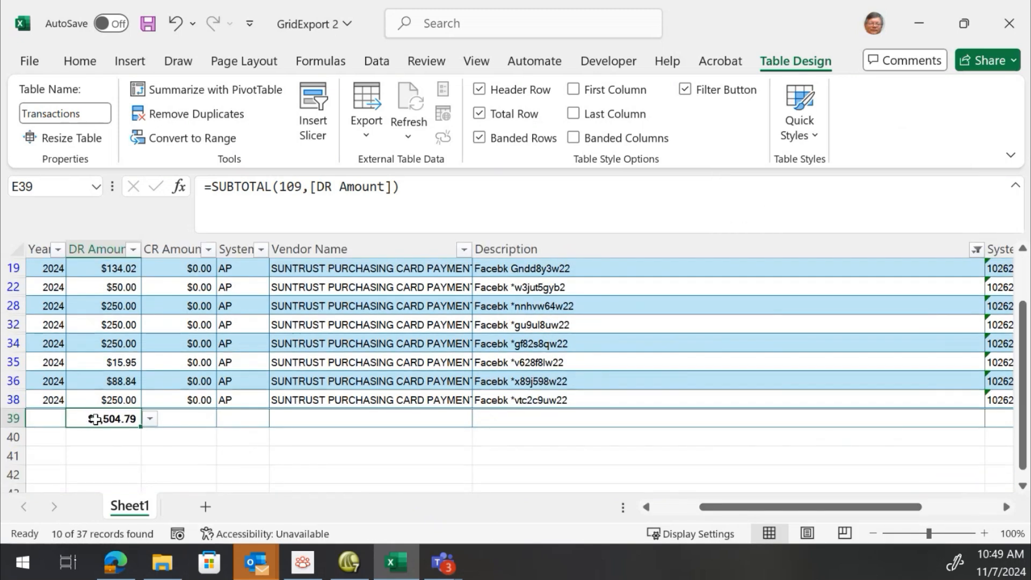
scroll(119, 392, "up", 1)
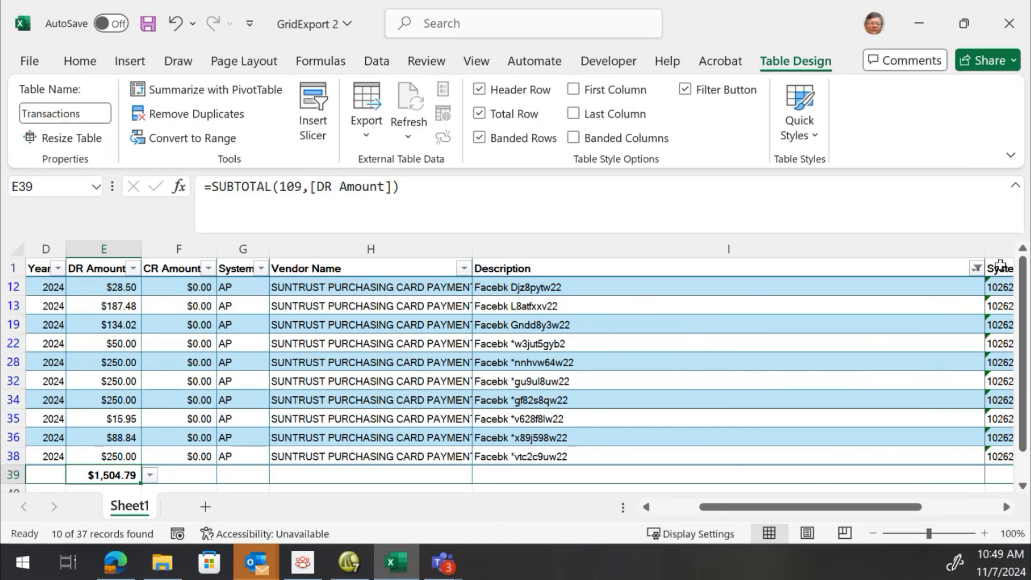
left_click(976, 270)
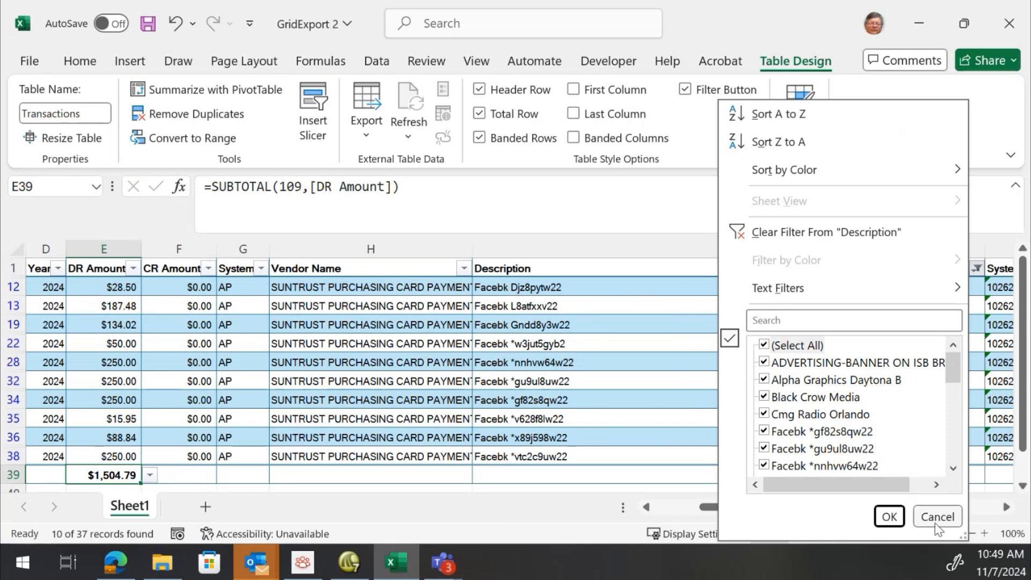
left_click(888, 519)
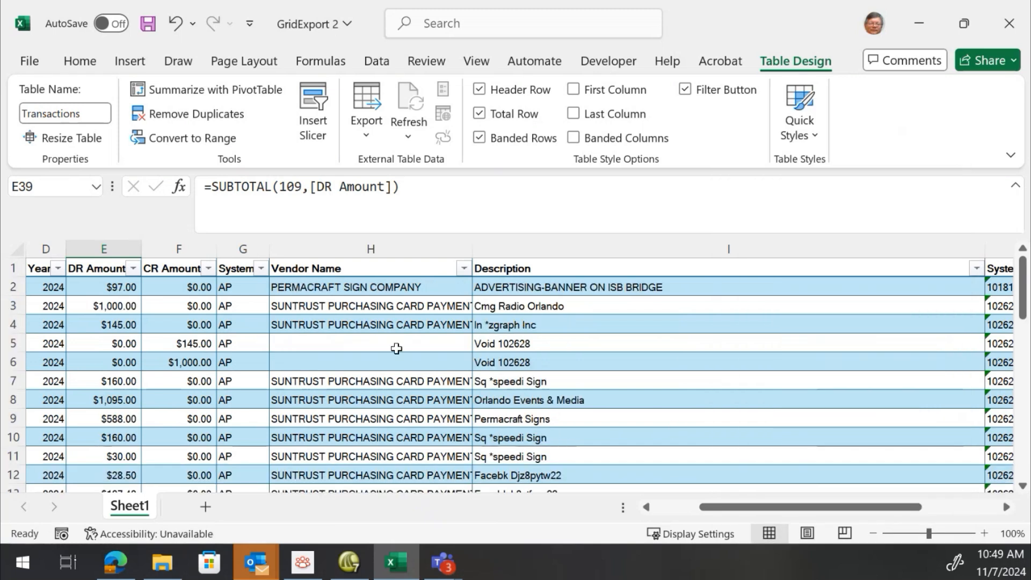
Insert a new table column in front of the DR Amount column
left_click(422, 339)
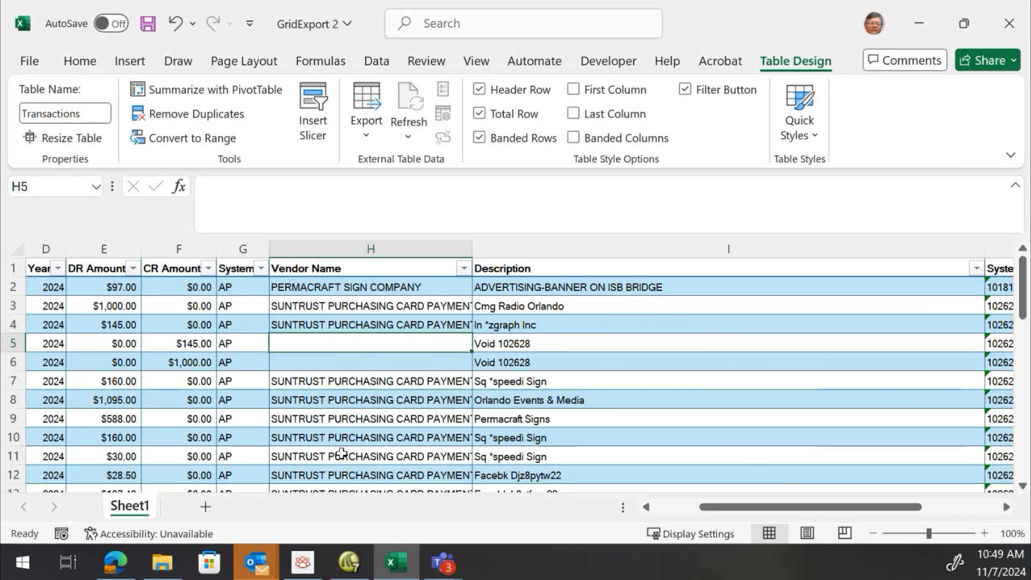
left_click(666, 508)
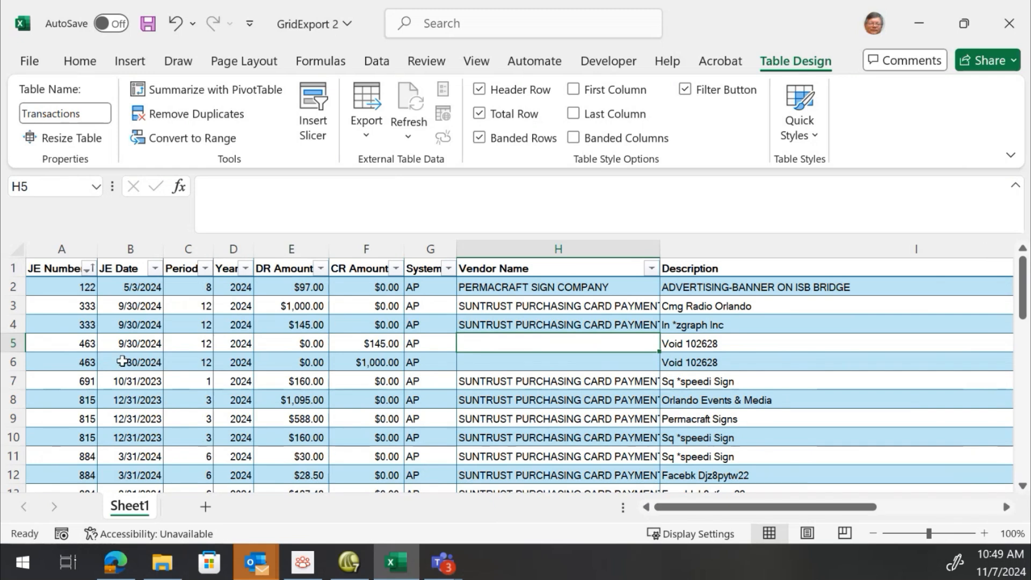
left_click(393, 365)
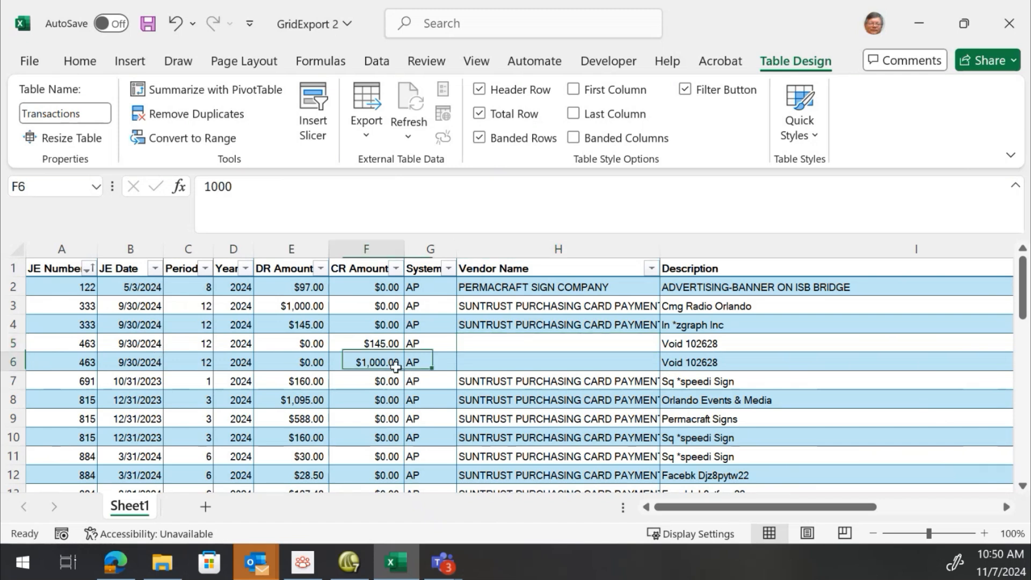
left_click(304, 338)
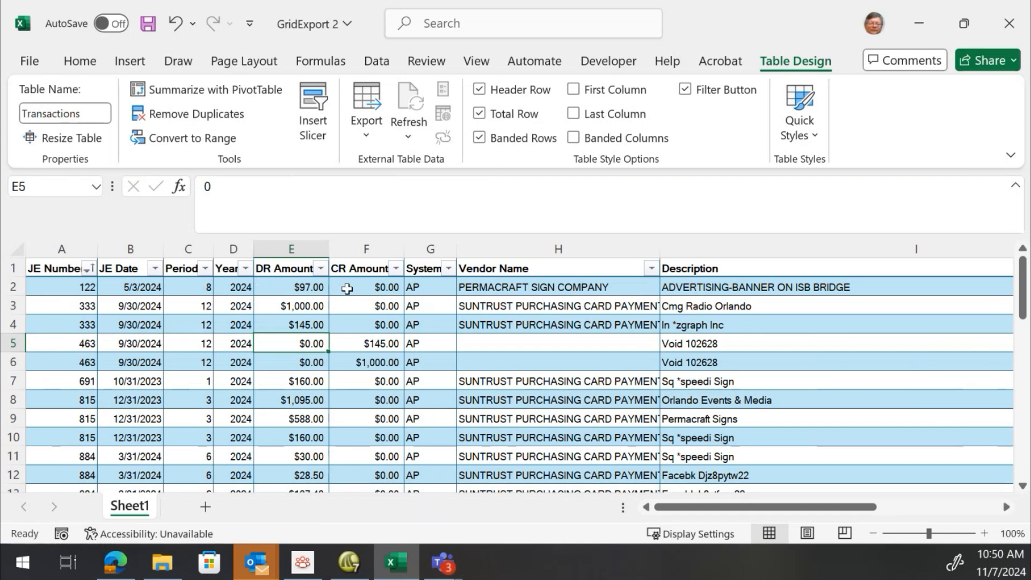
left_click(290, 249)
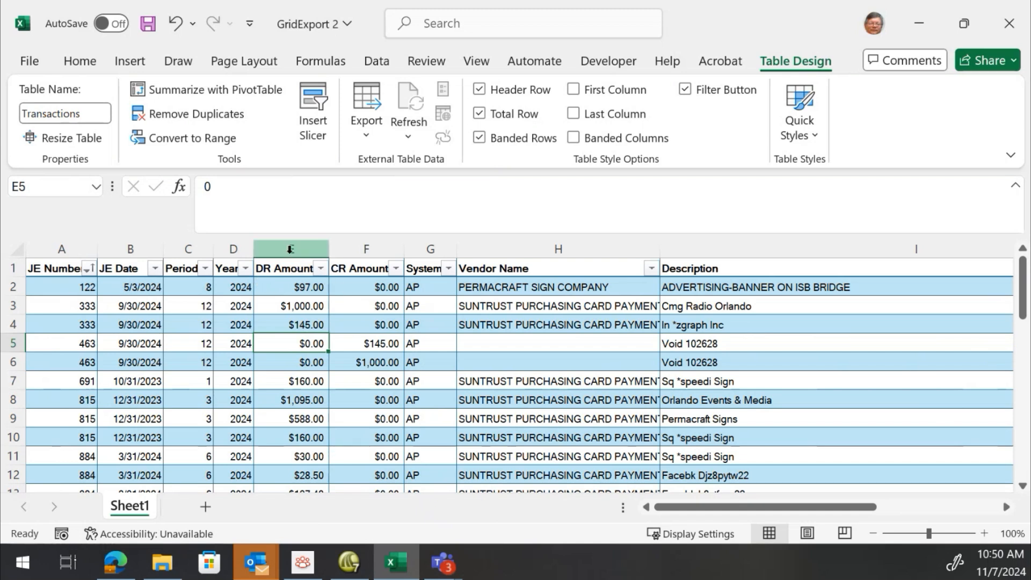
right_click(290, 250)
left_click(339, 355)
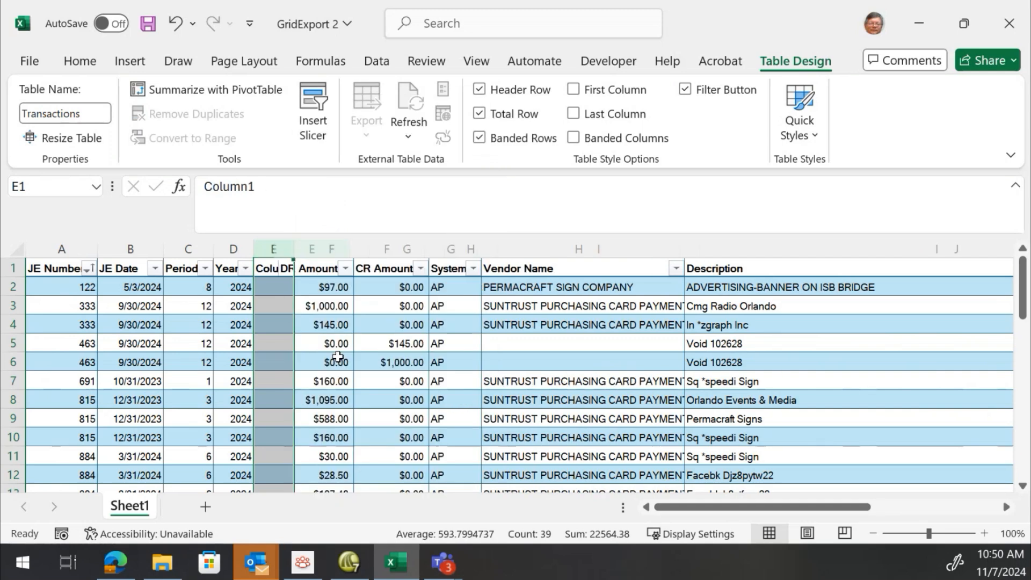
left_click(290, 324)
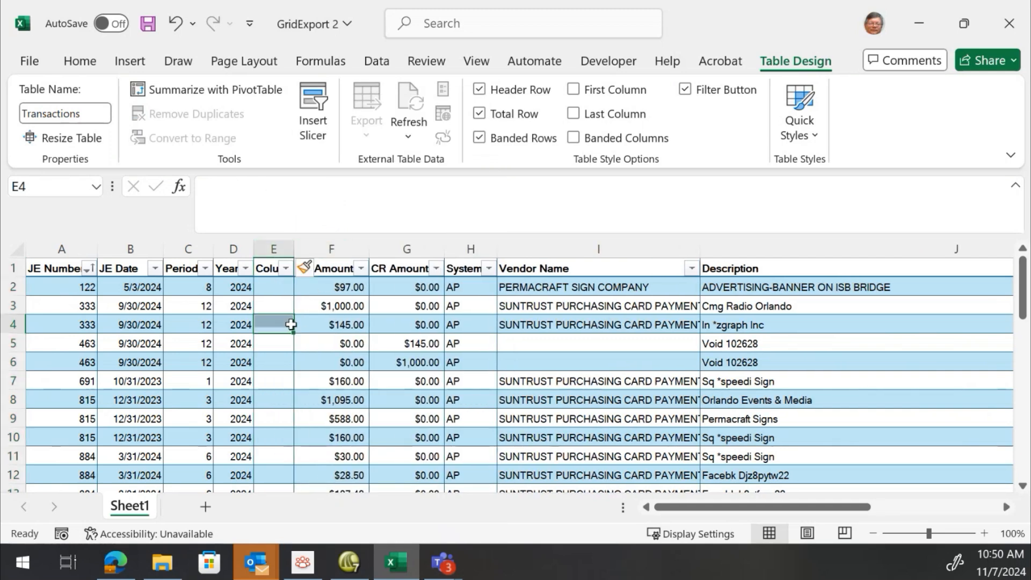
left_click(275, 287)
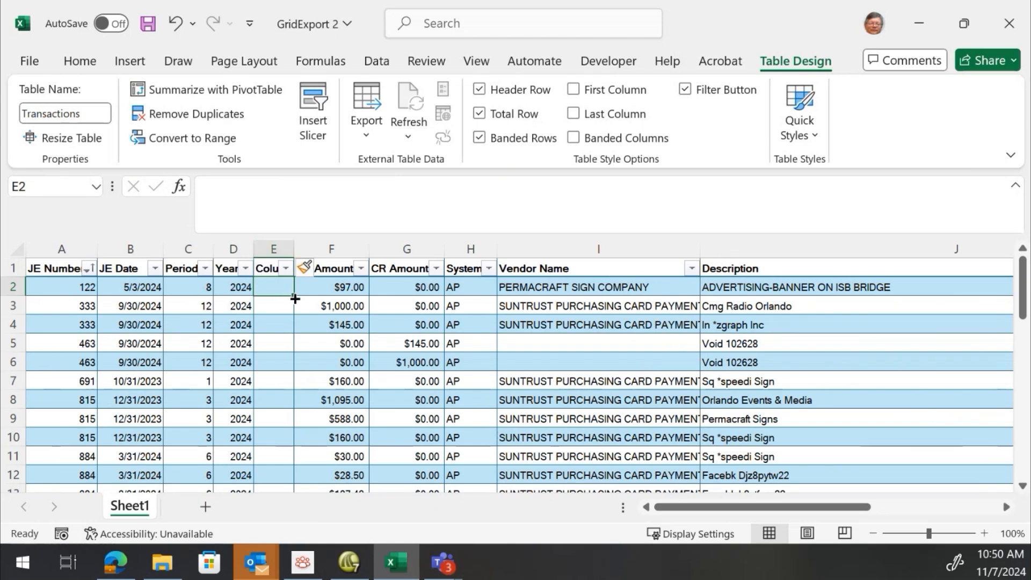
type("=")
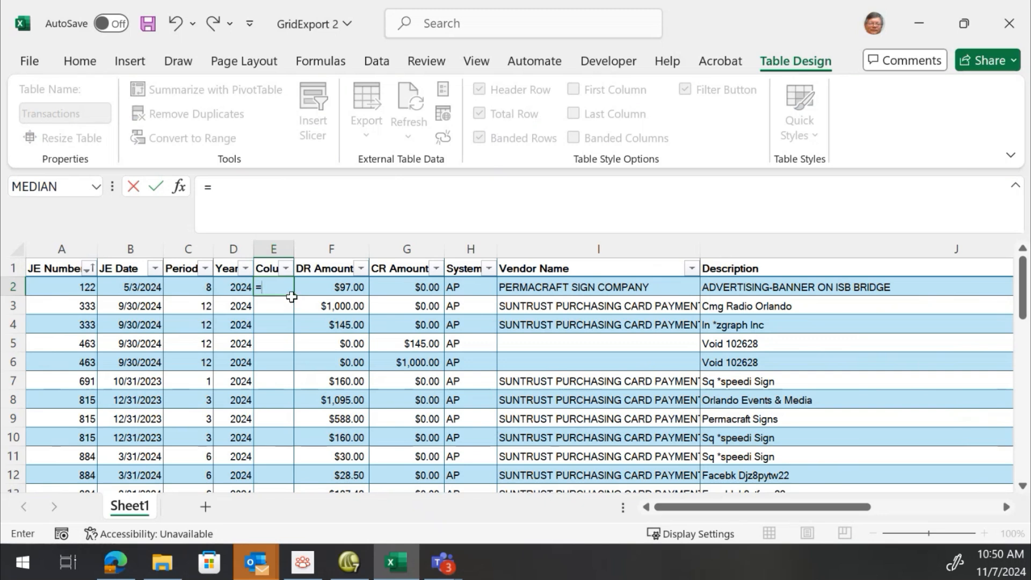
left_click(236, 290)
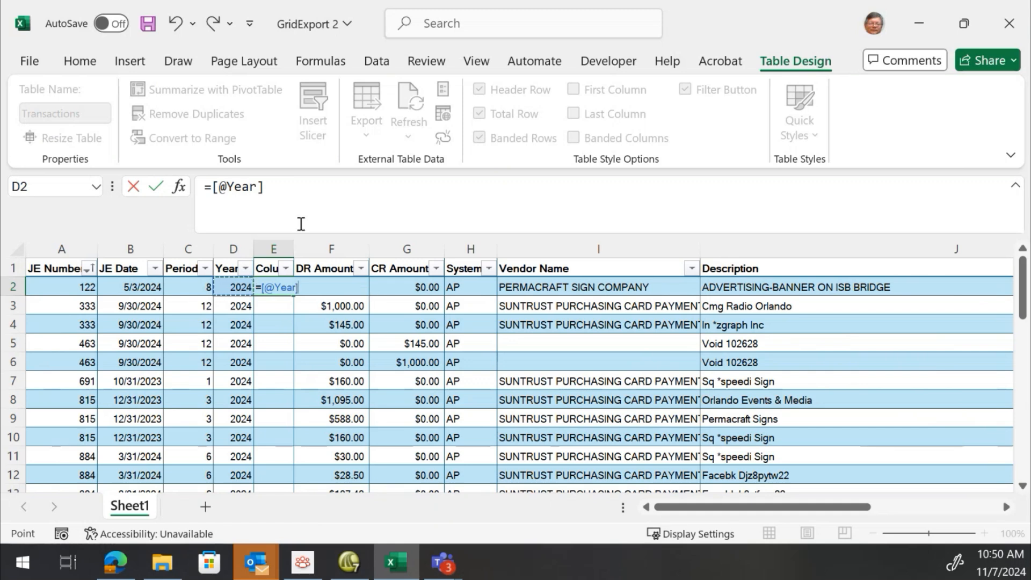
left_click(307, 183)
type("*")
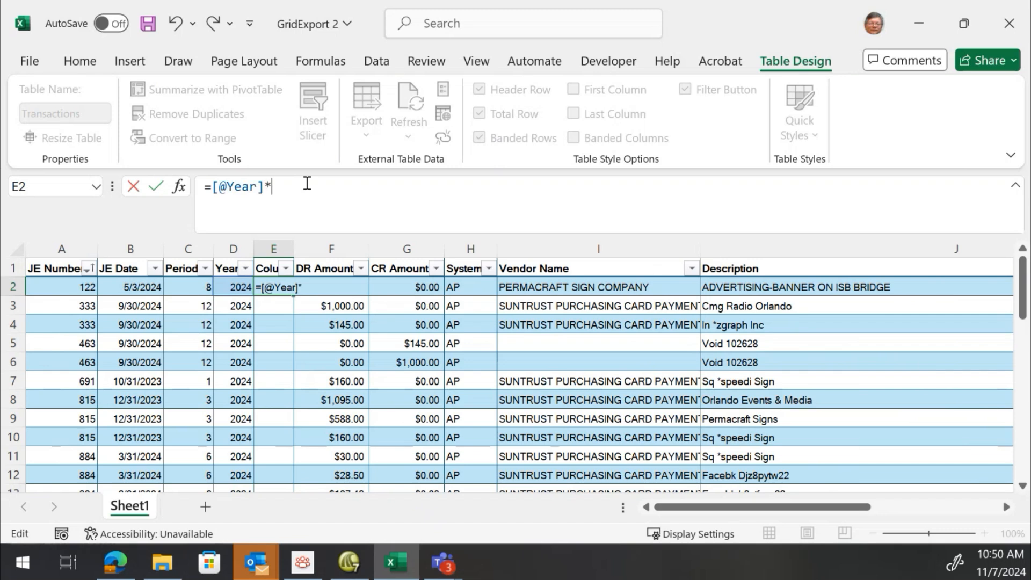
left_click(199, 284)
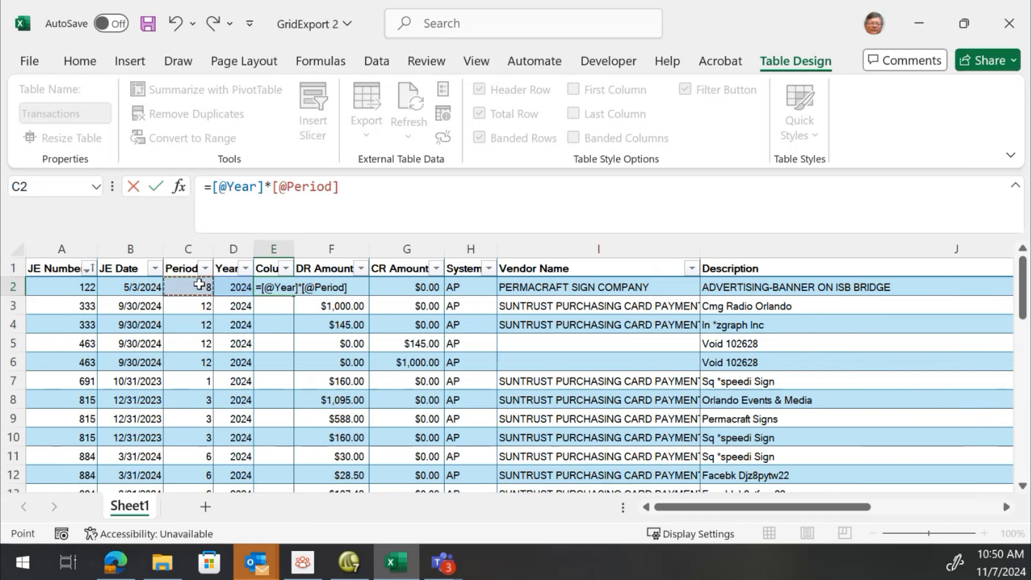
key("Return")
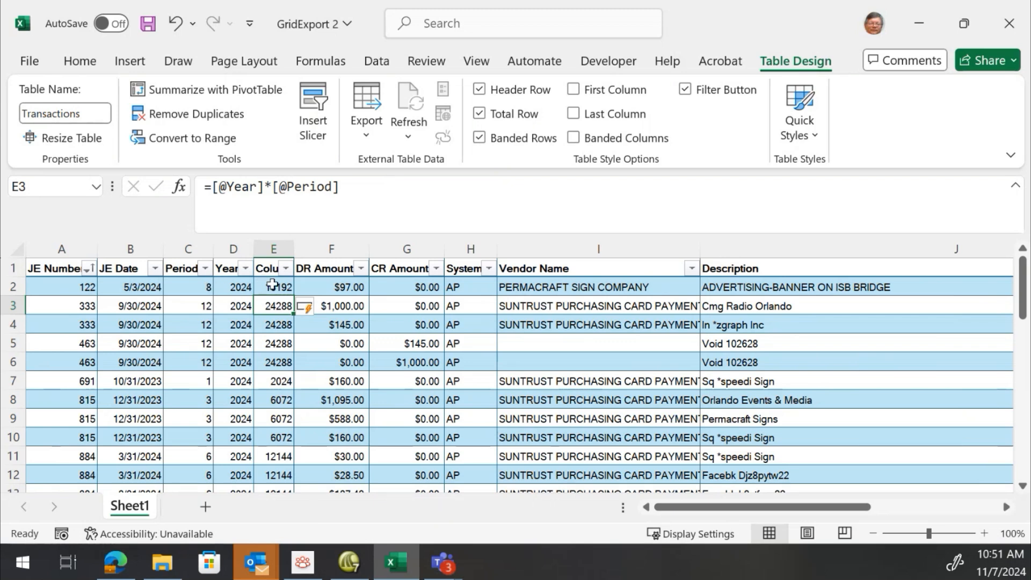
Step down through the new column to review the calculated values in each row
key("Down")
key("Down")
key("Down")
key("Down")
key("Down")
key("Down")
key("Down")
key("Down")
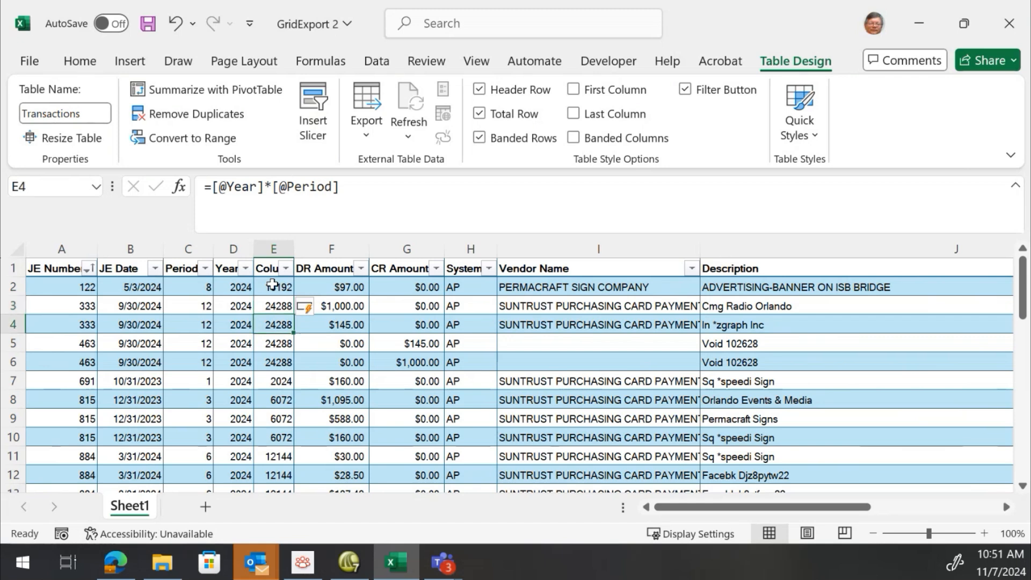
key("Down")
key("Down")
key("Down")
key("Down")
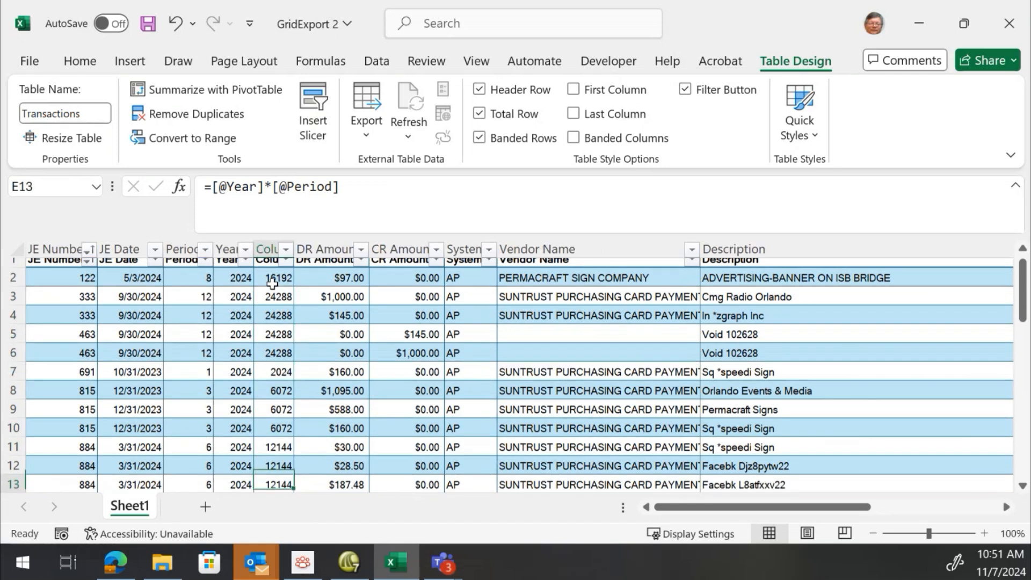
key("Down")
key("Down")
key("Down")
key("Down")
key("Down")
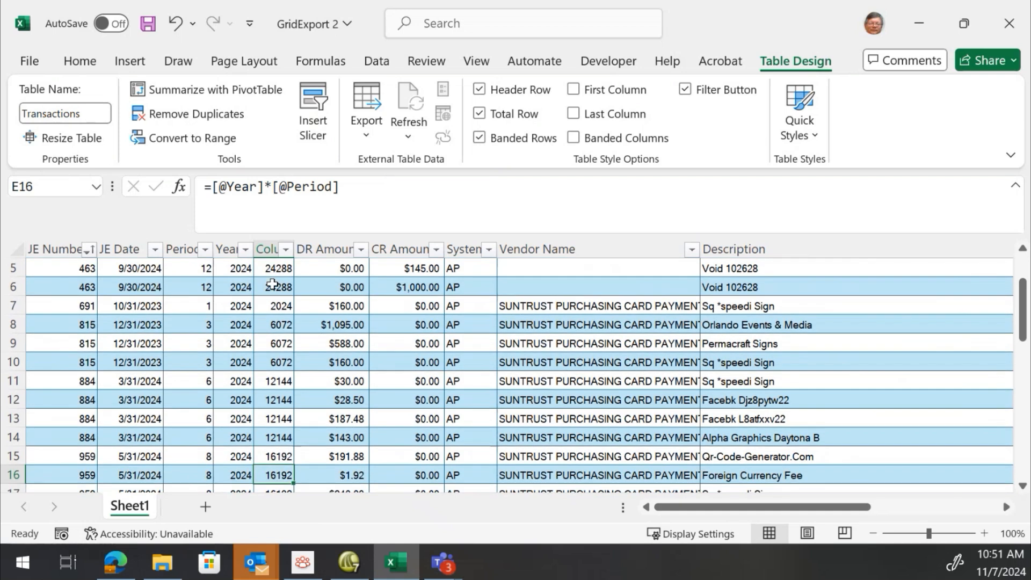
key("Down")
key("Down")
key("Down")
key("Down")
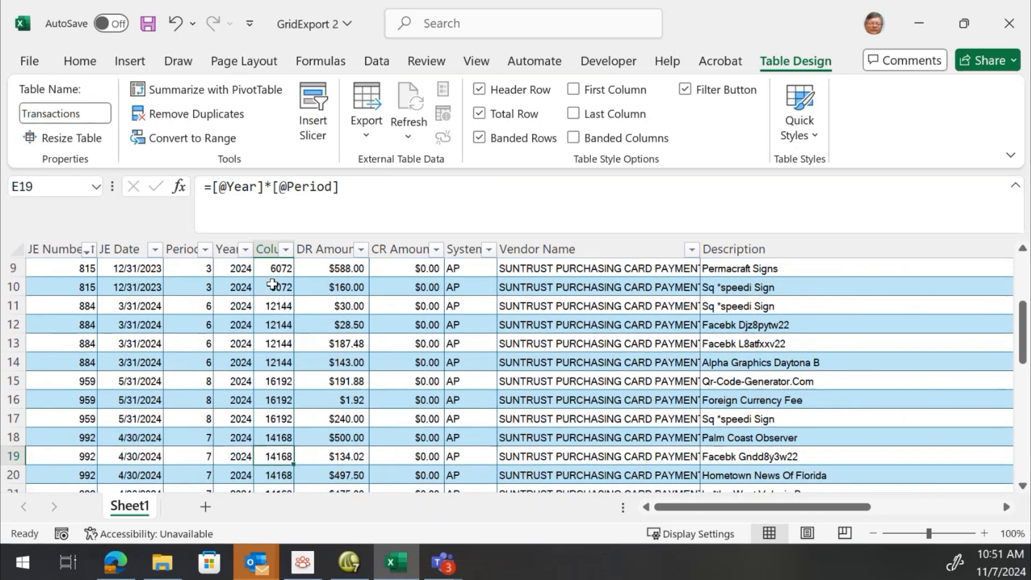
key("Down")
key("Down")
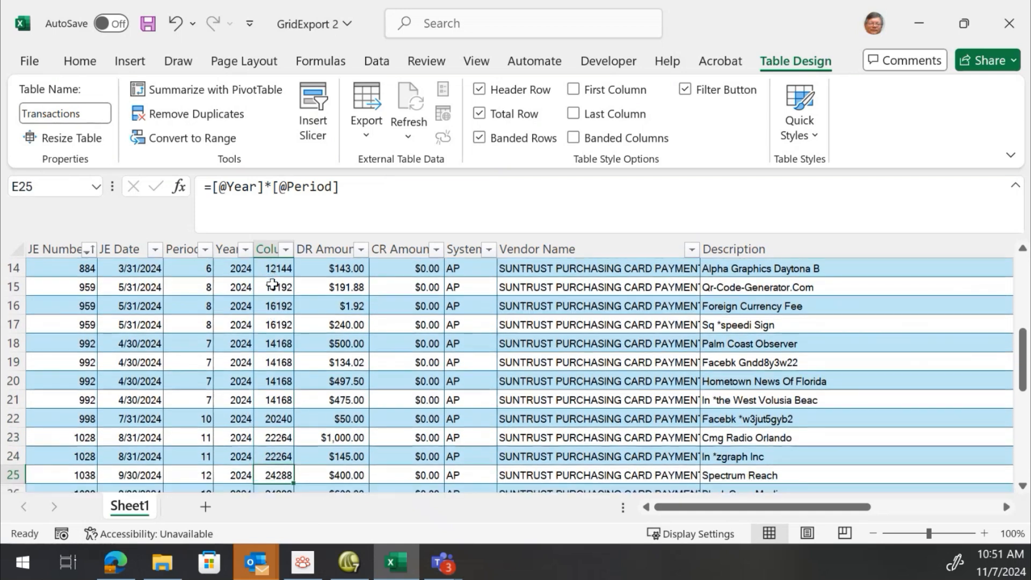
key("Up")
key("Up")
key("Up")
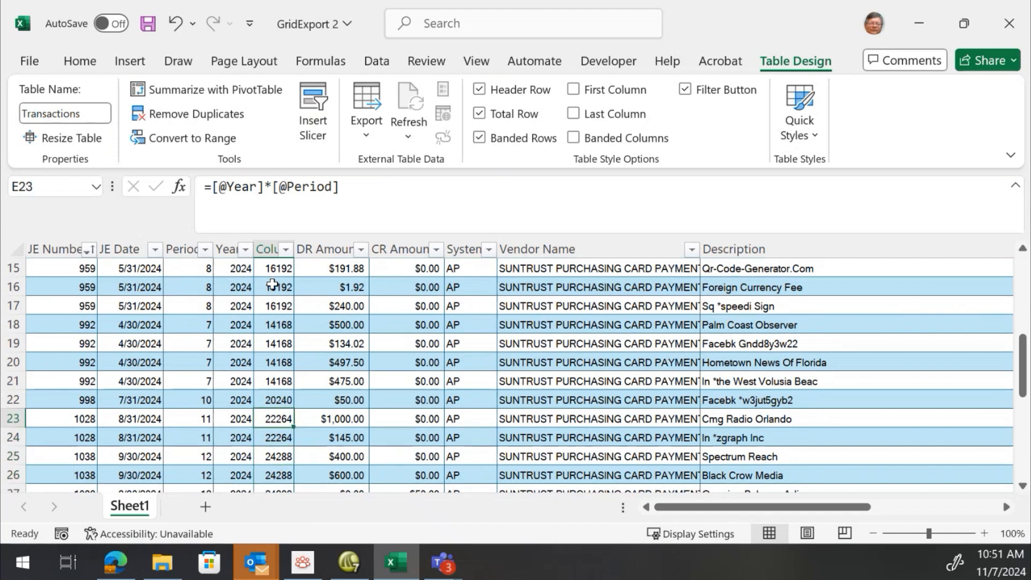
Rename the new column's header from Column1 to Net Amount
key("End")
key("Up")
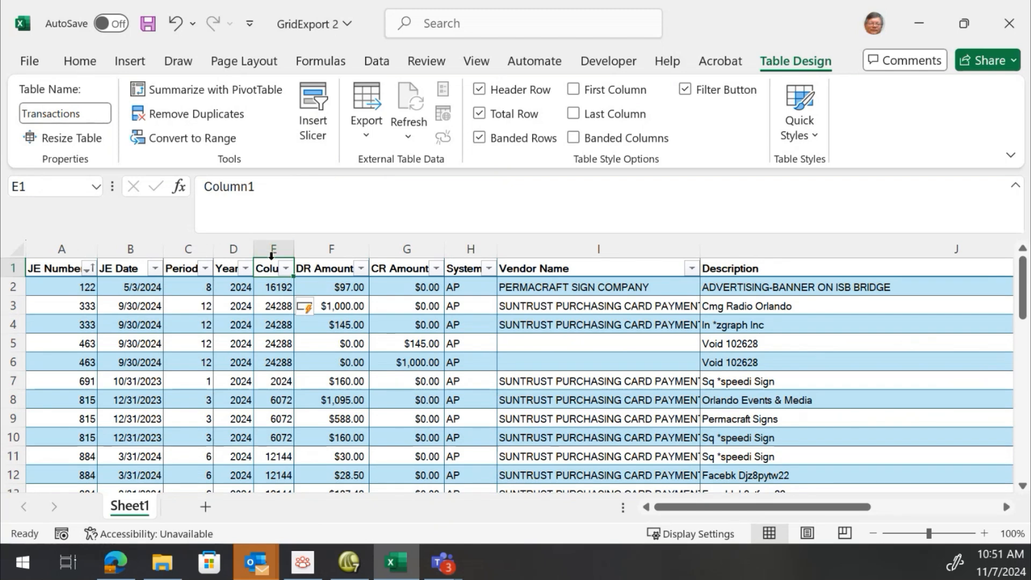
left_click_drag(265, 188, 205, 178)
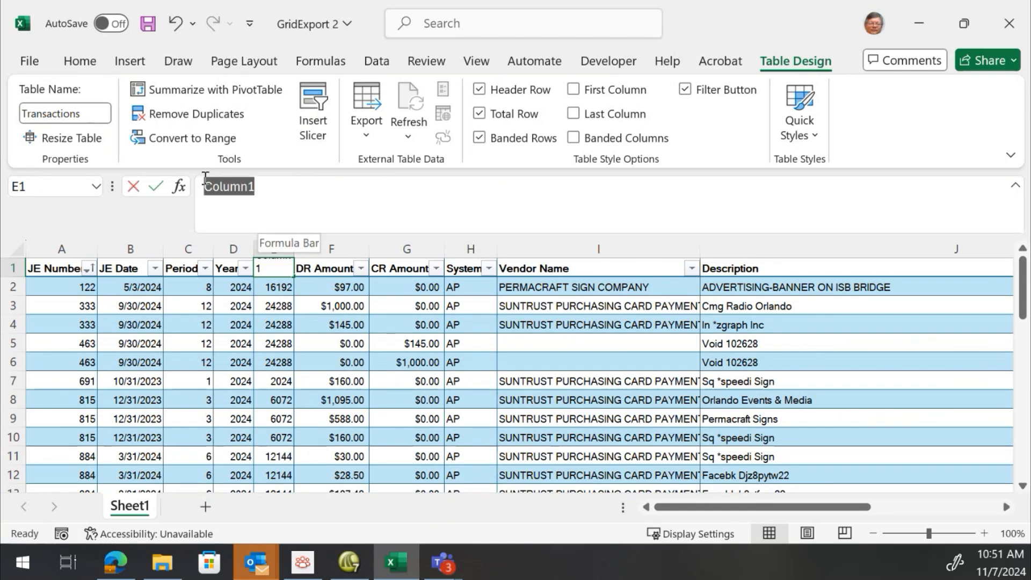
type("Ne")
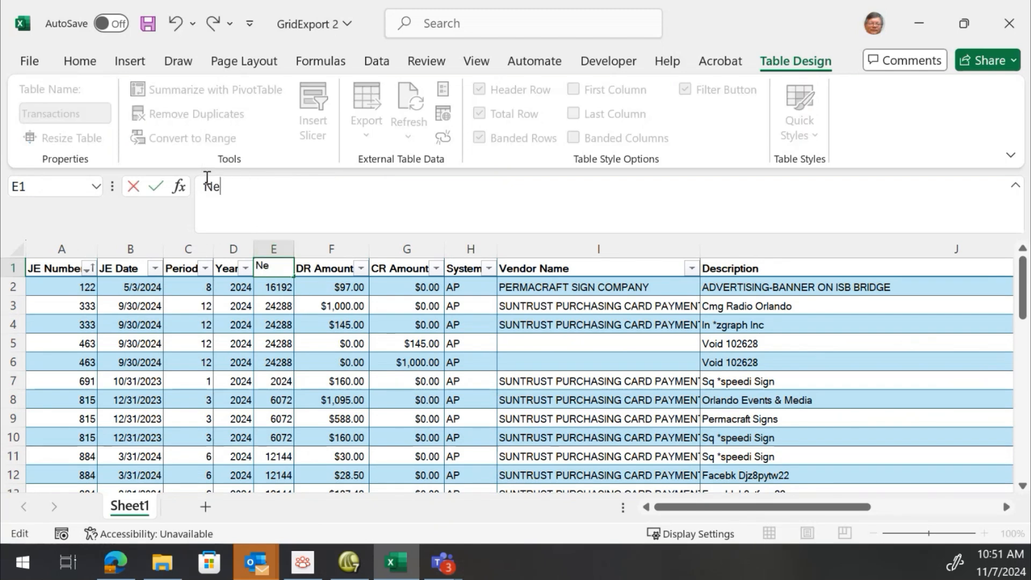
type("t Amount")
key("Return")
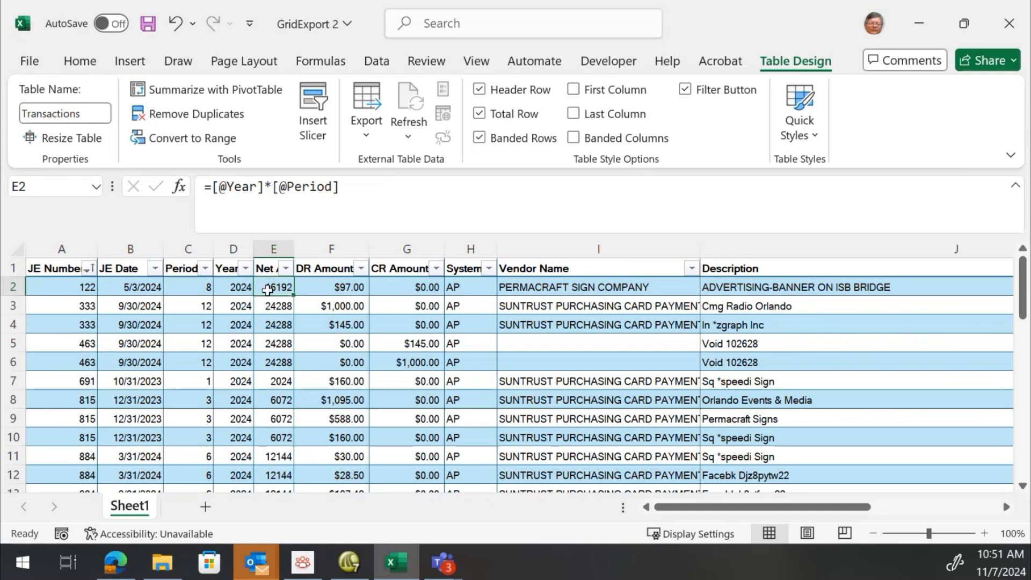
Replace the Net Amount column formula with =[@[DR Amount]]-[@[CR Amount]] and autofit the column's width
type("=")
key("Right")
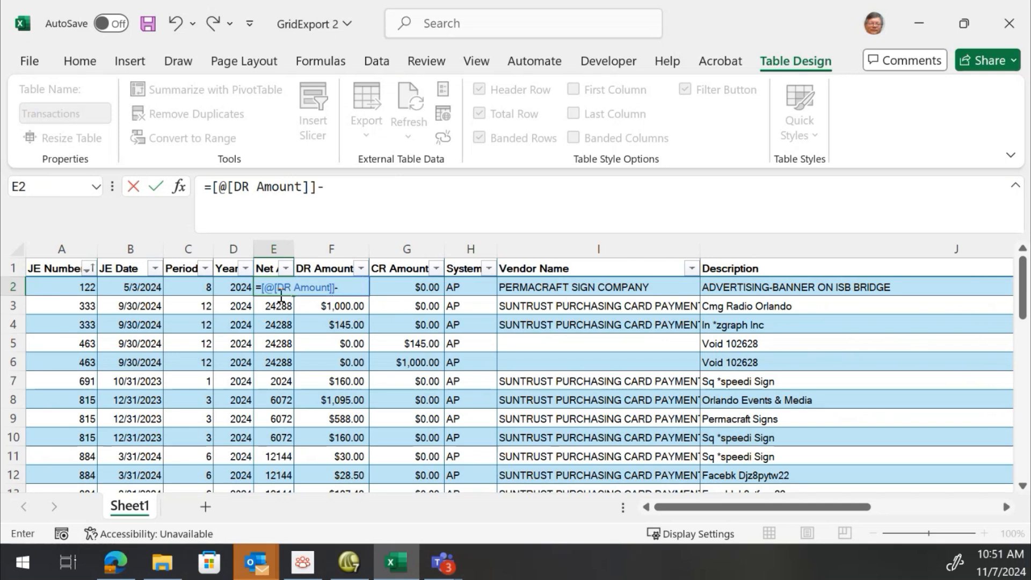
type("-")
key("Right")
key("Right")
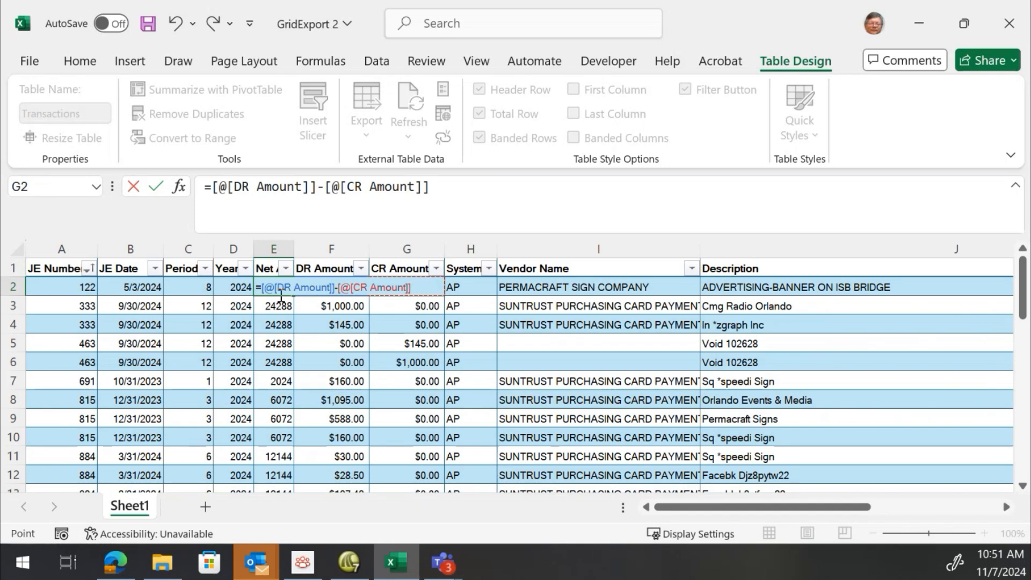
key("Return")
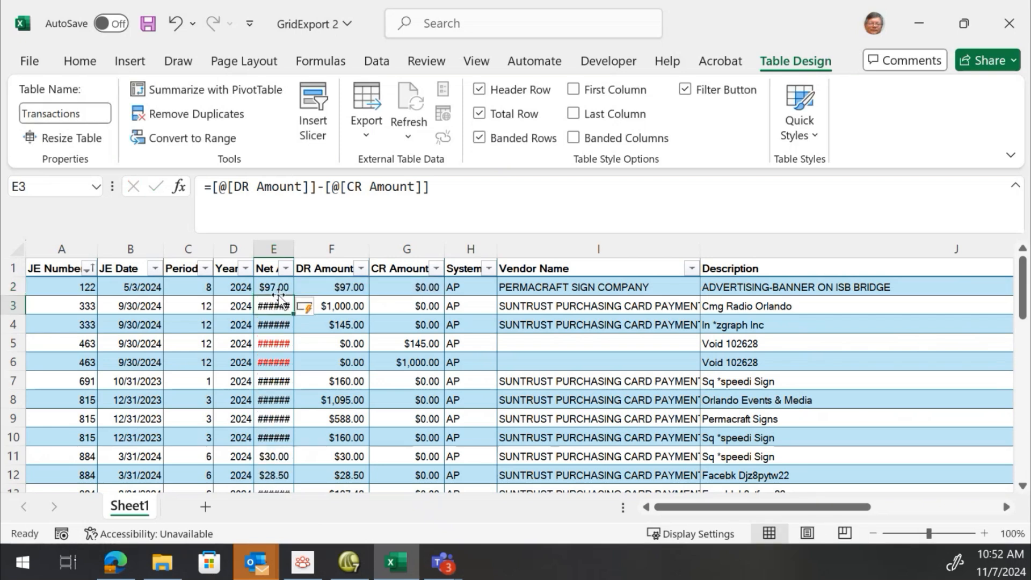
double_click(294, 249)
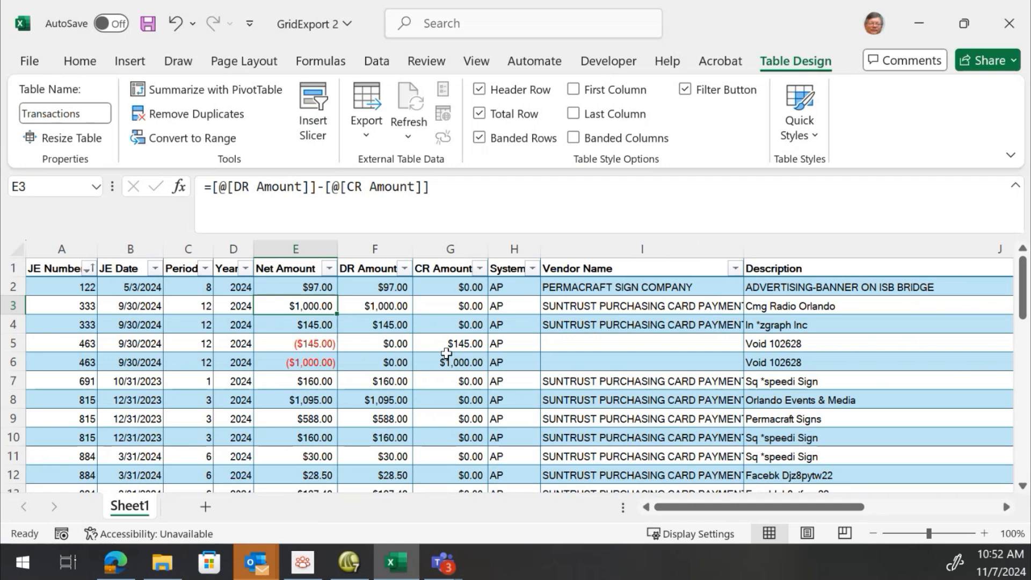
Set the total row to show a Sum under Net Amount and clear the DR Amount total
scroll(304, 288, "down", 4)
scroll(305, 289, "down", 9)
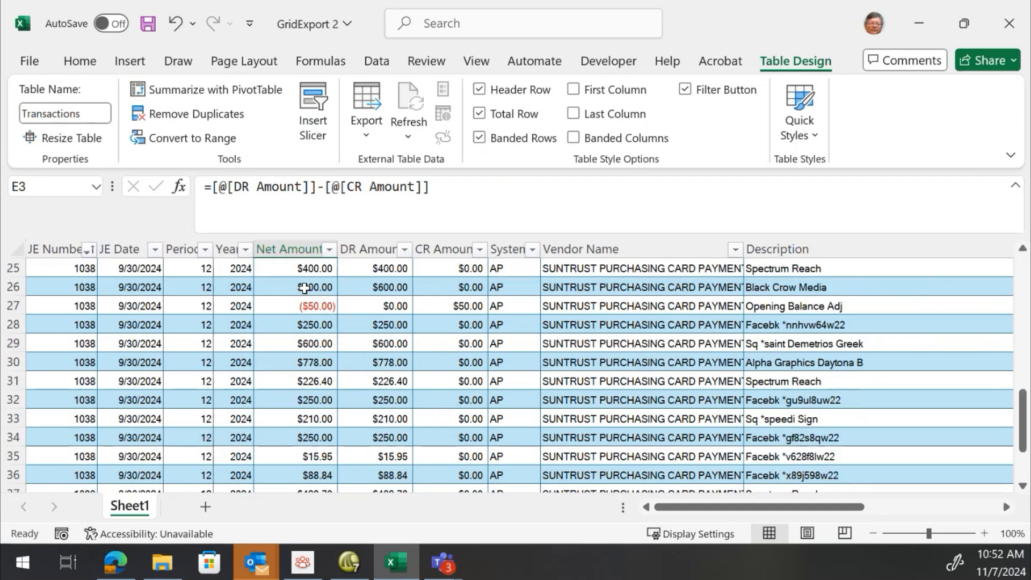
scroll(305, 288, "up", 2)
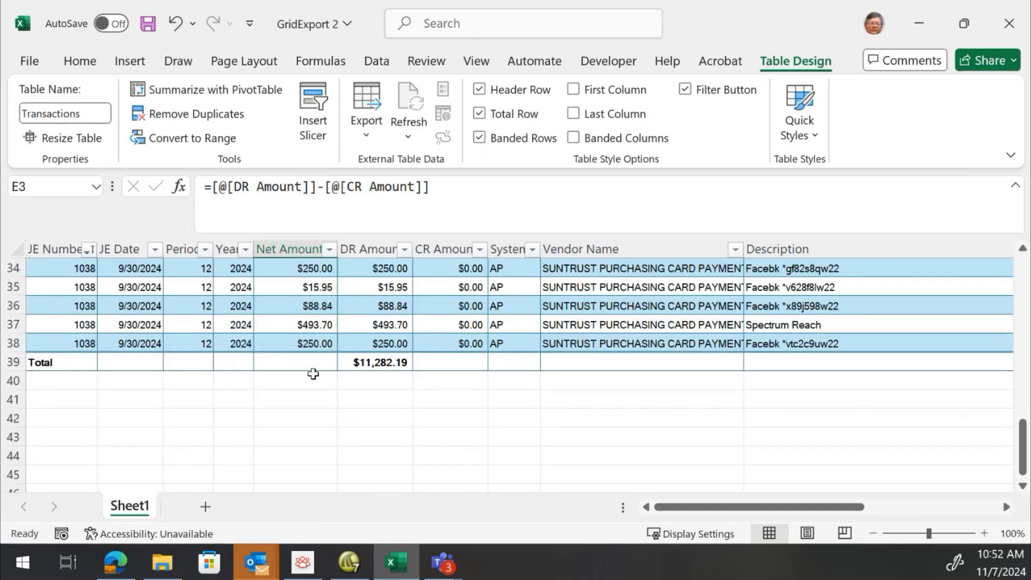
left_click(277, 360)
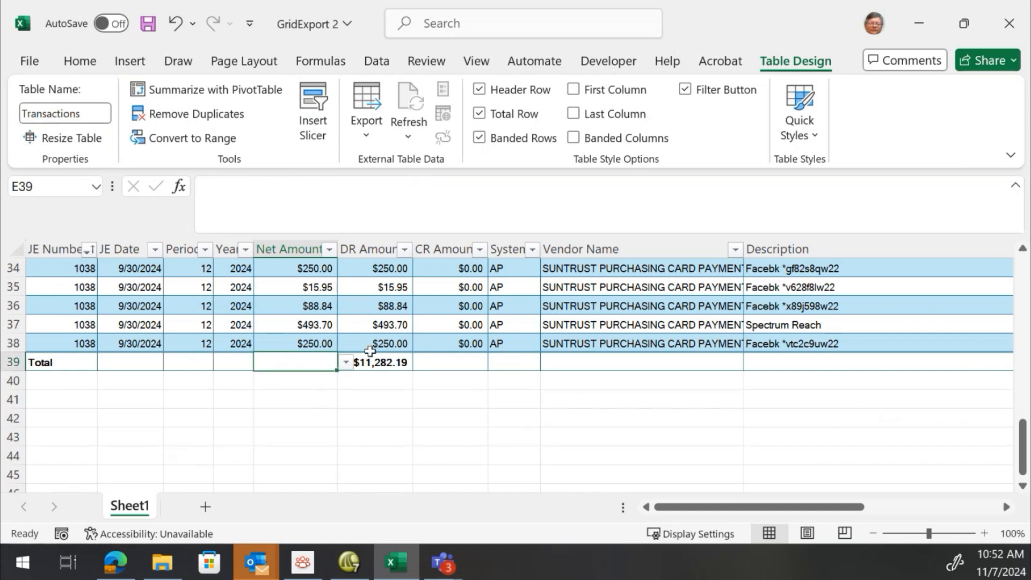
left_click(348, 361)
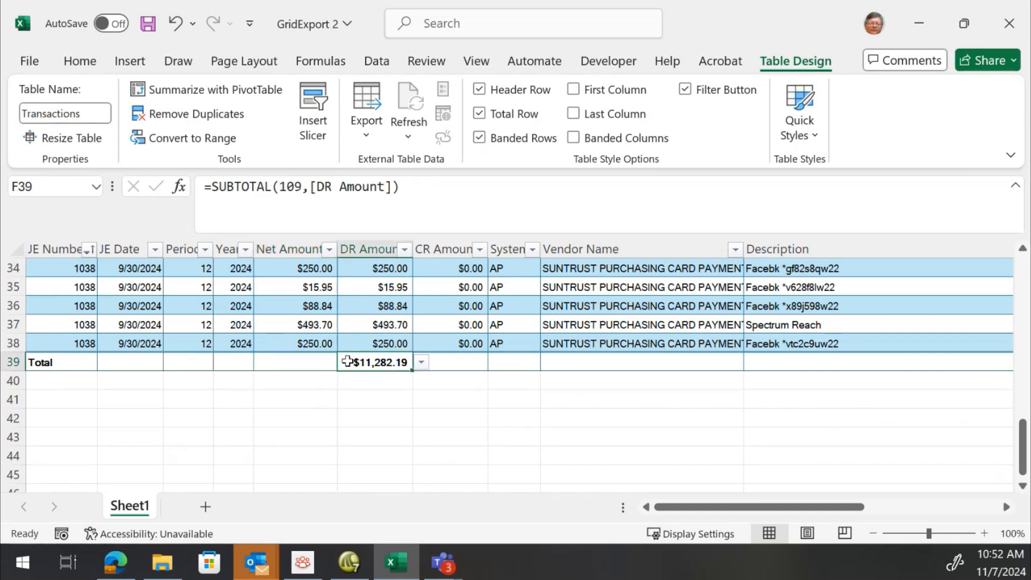
left_click(327, 361)
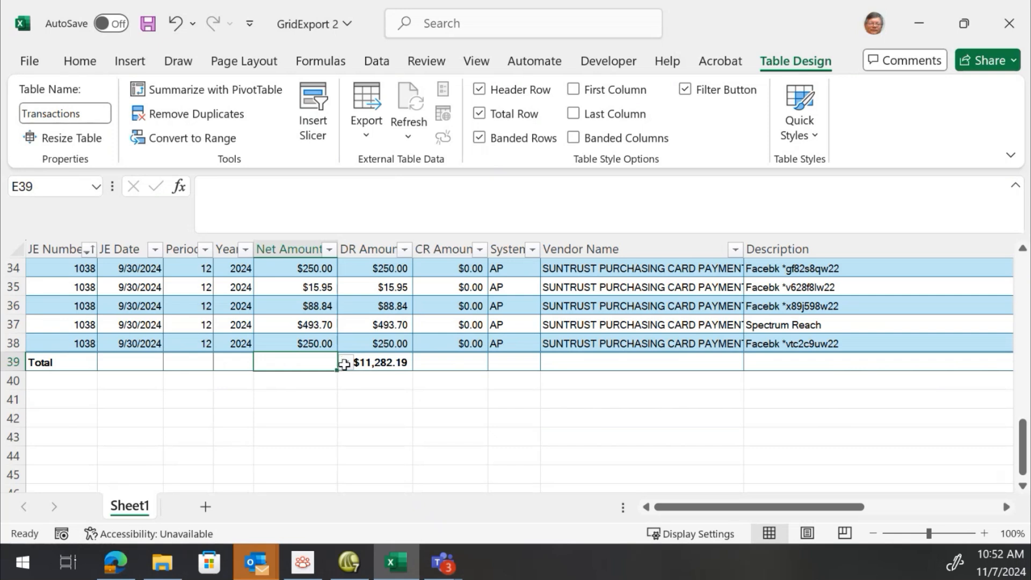
left_click(345, 364)
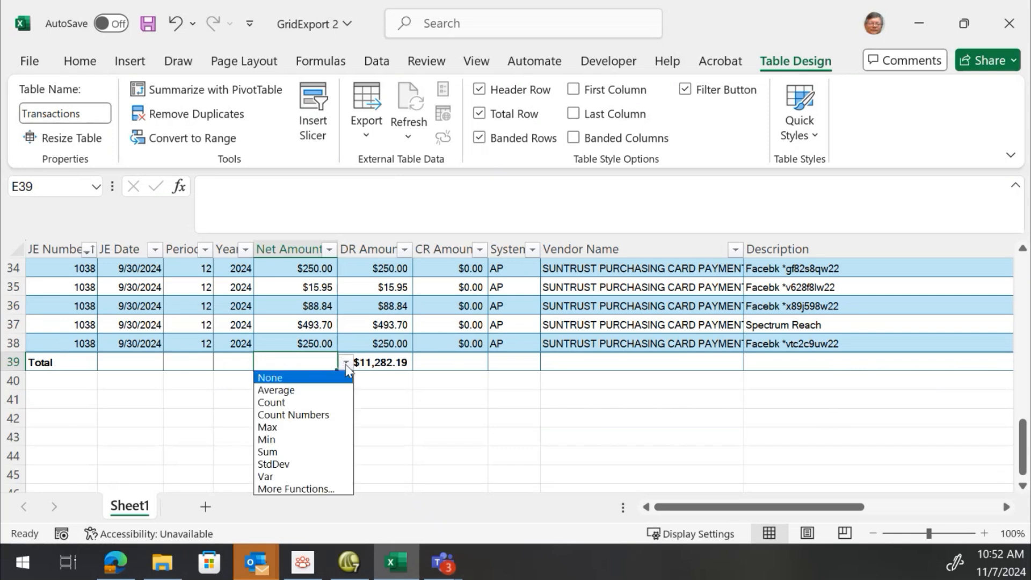
left_click(301, 453)
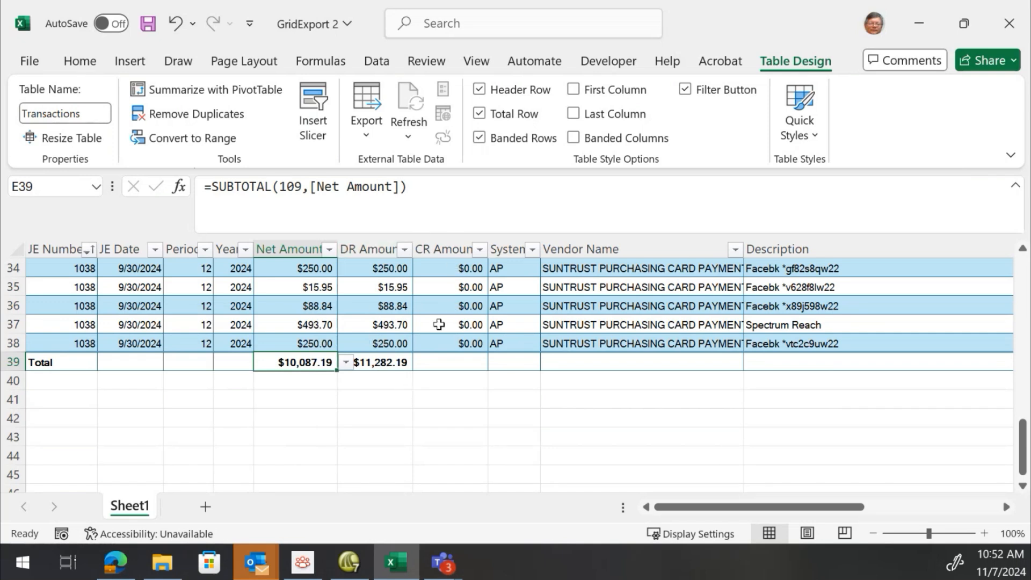
left_click(378, 360)
key("Delete")
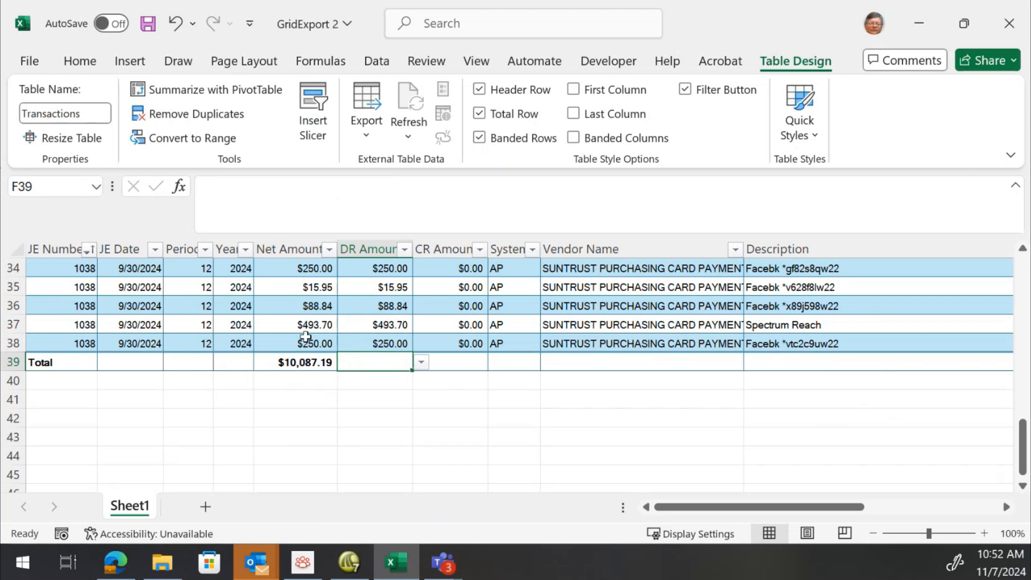
Scroll through the table to review the calculated Net Amount values in each row
scroll(305, 336, "up", 2)
scroll(306, 337, "down", 1)
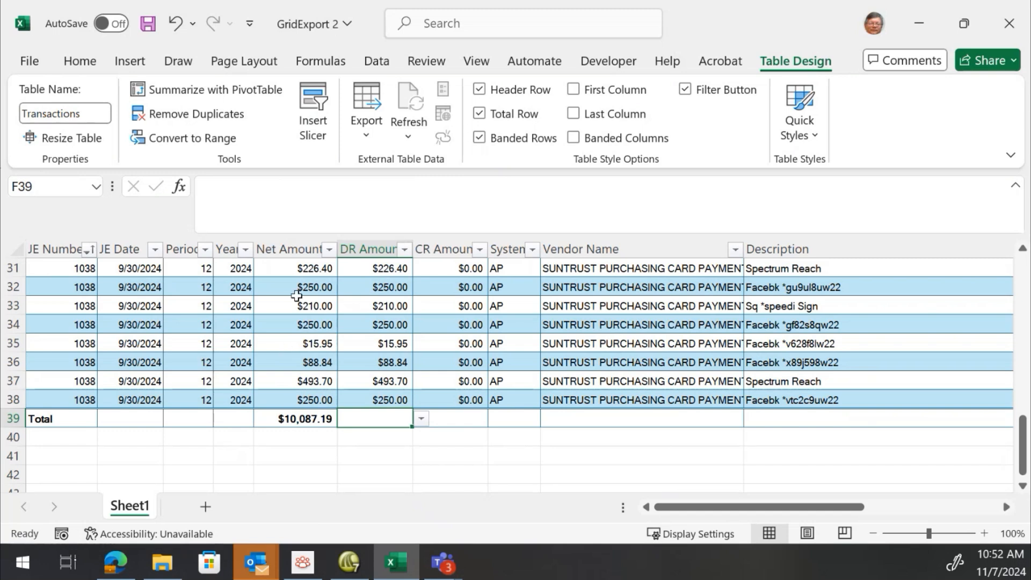
scroll(296, 296, "up", 8)
scroll(306, 291, "down", 1)
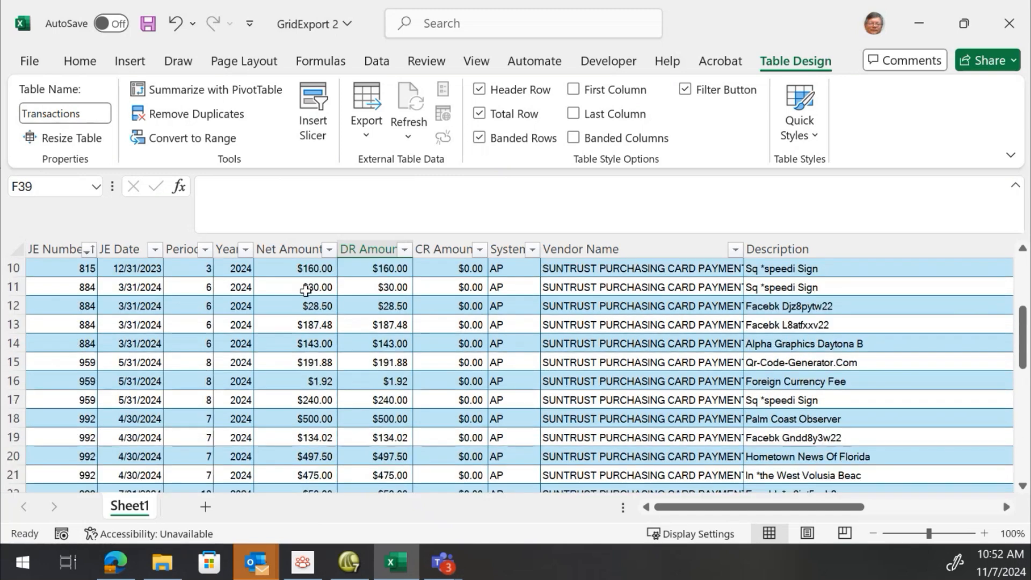
scroll(306, 290, "down", 3)
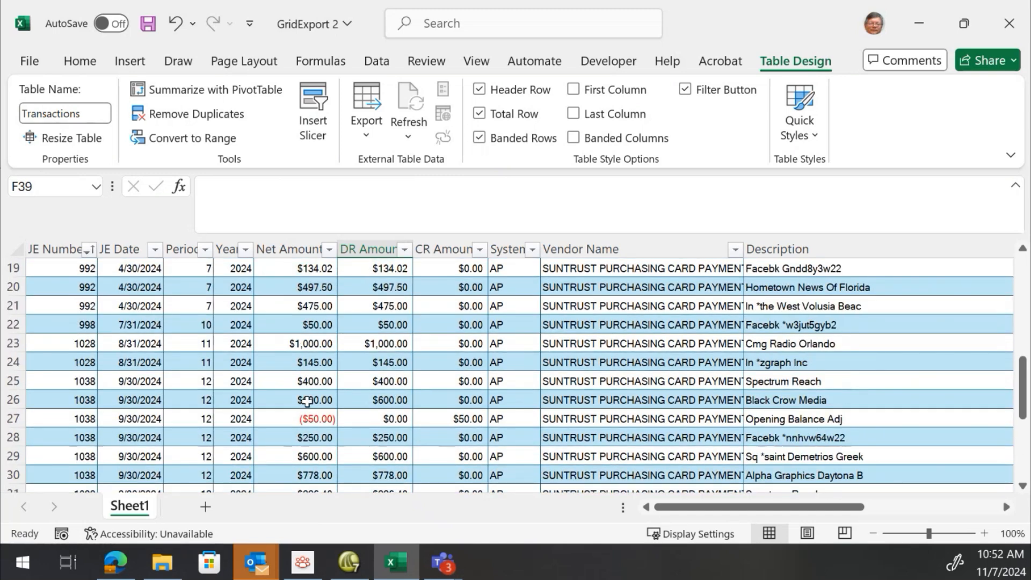
scroll(307, 376, "up", 6)
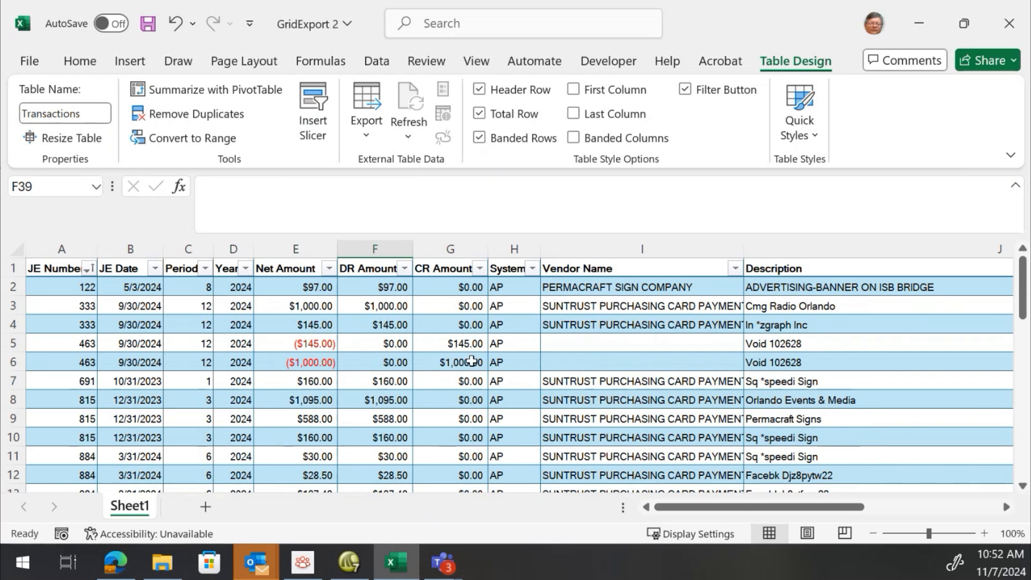
scroll(263, 345, "down", 9)
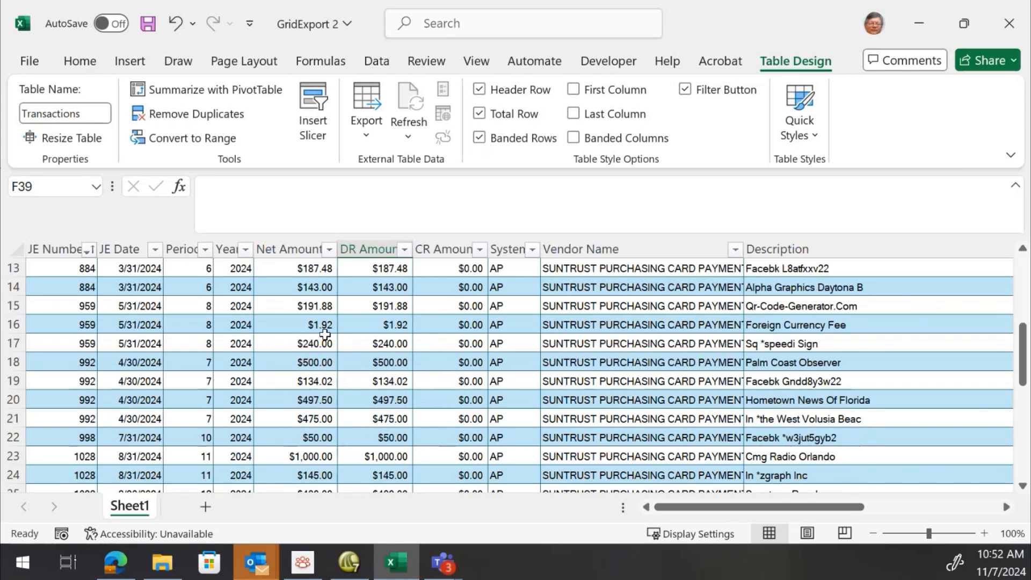
scroll(325, 334, "down", 1)
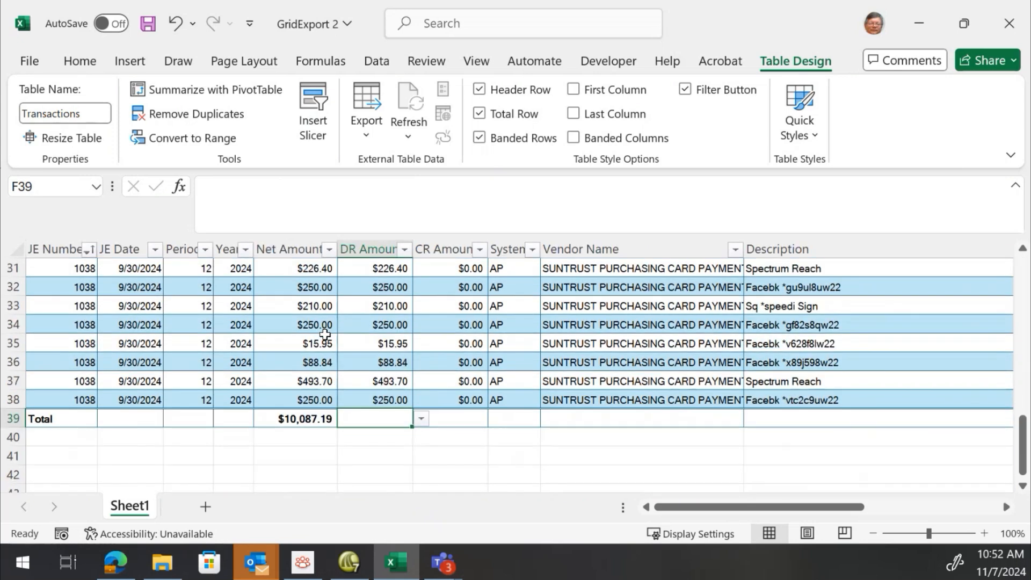
left_click(131, 326)
left_click(310, 285)
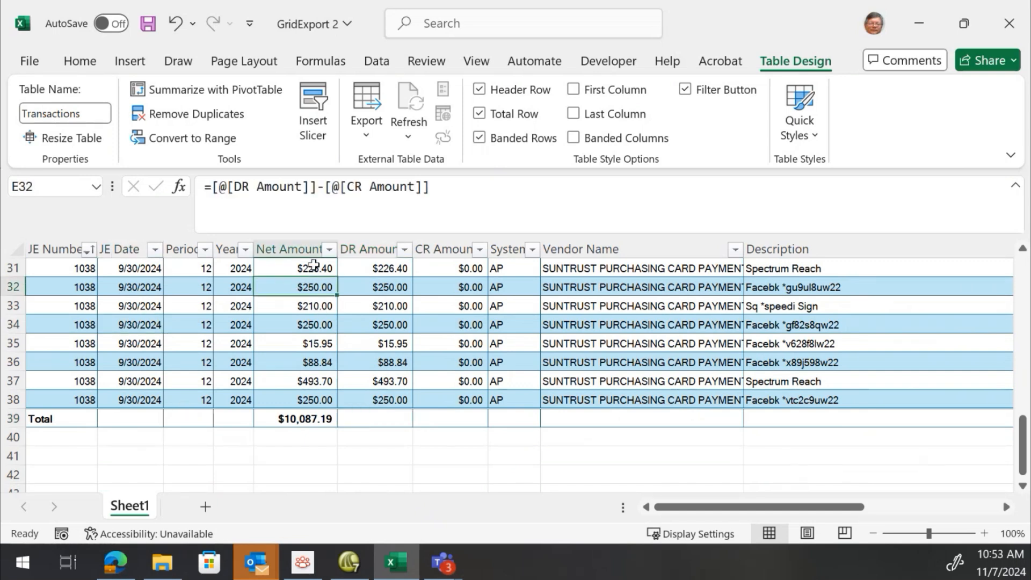
Enter =SUM(Transactions[DR Amount]) in cell E42 below the table by selecting the DR Amount column
left_click(290, 471)
type("=s")
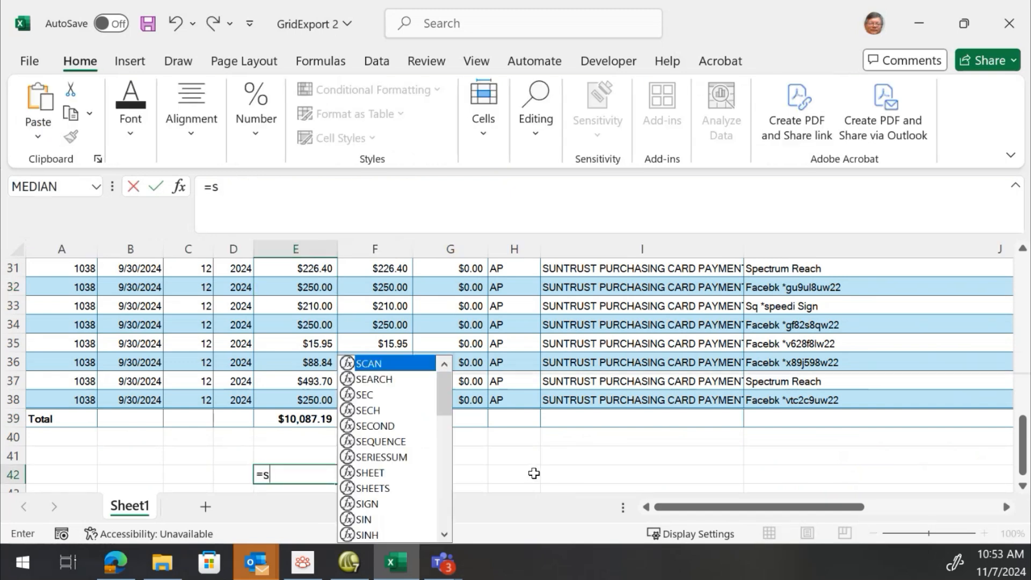
type("um(")
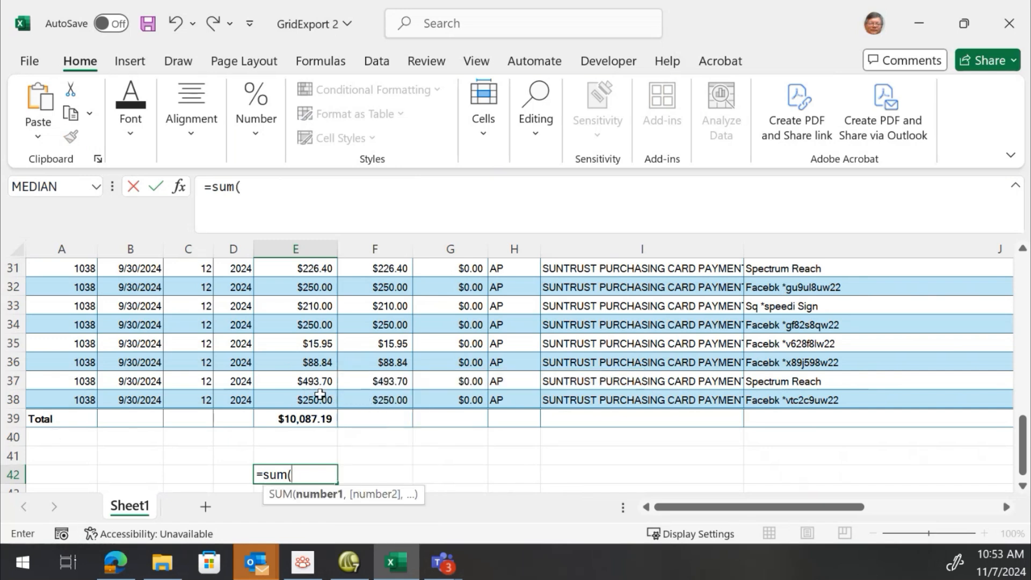
left_click(386, 400)
left_click_drag(386, 399, 384, 286)
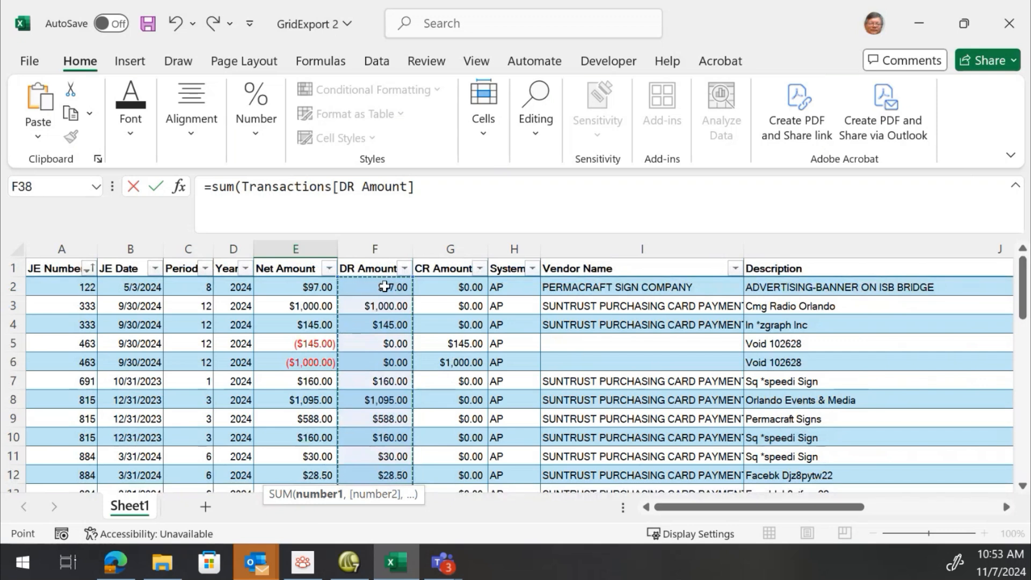
type(")")
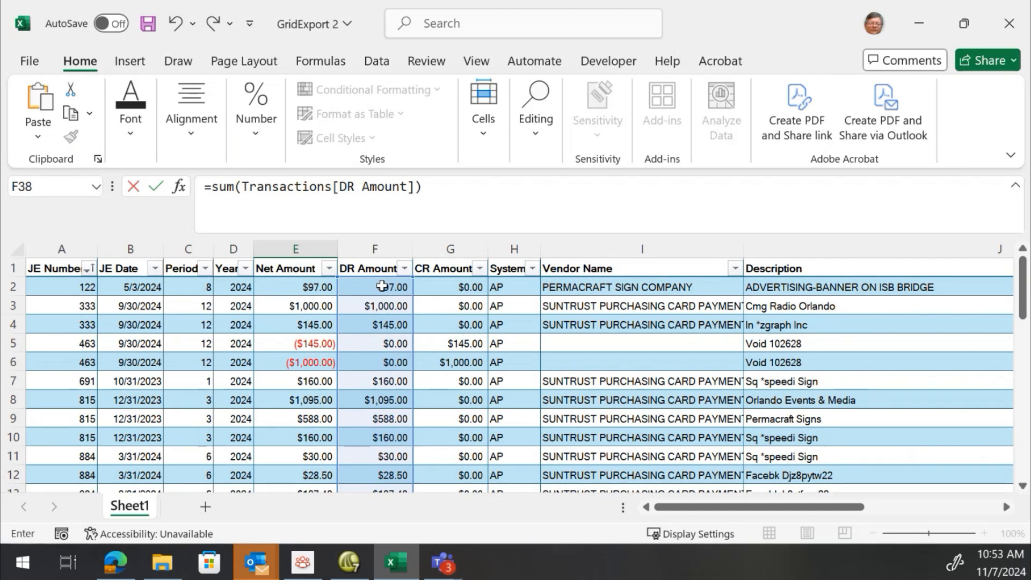
scroll(384, 287, "down", 9)
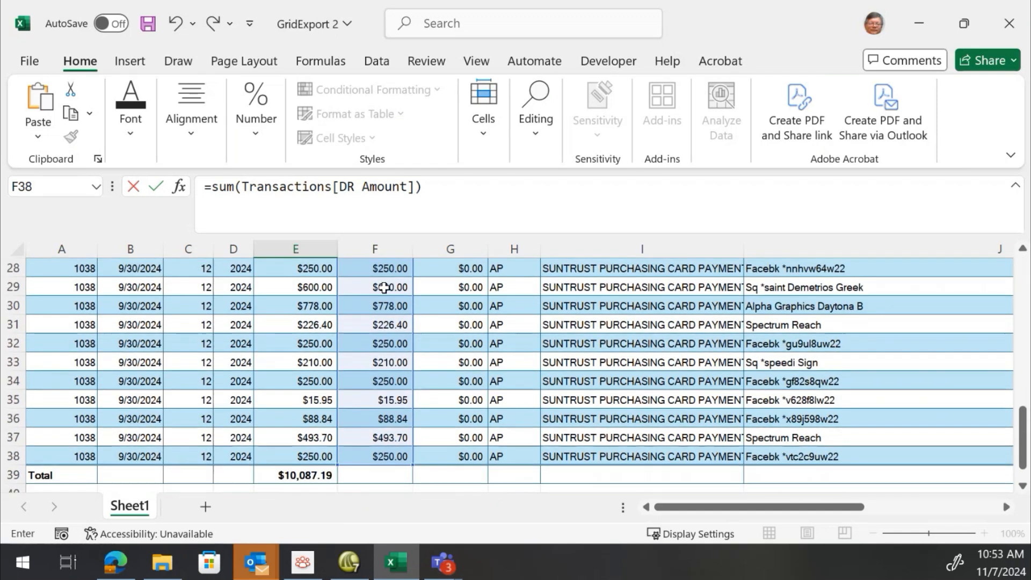
scroll(384, 288, "down", 1)
scroll(384, 288, "up", 10)
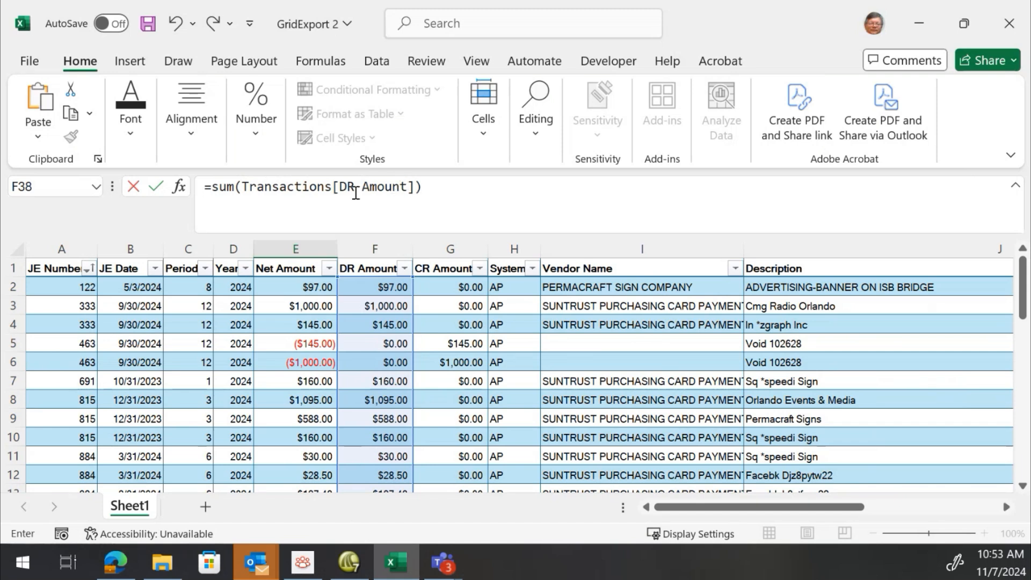
left_click(447, 181)
key("Return")
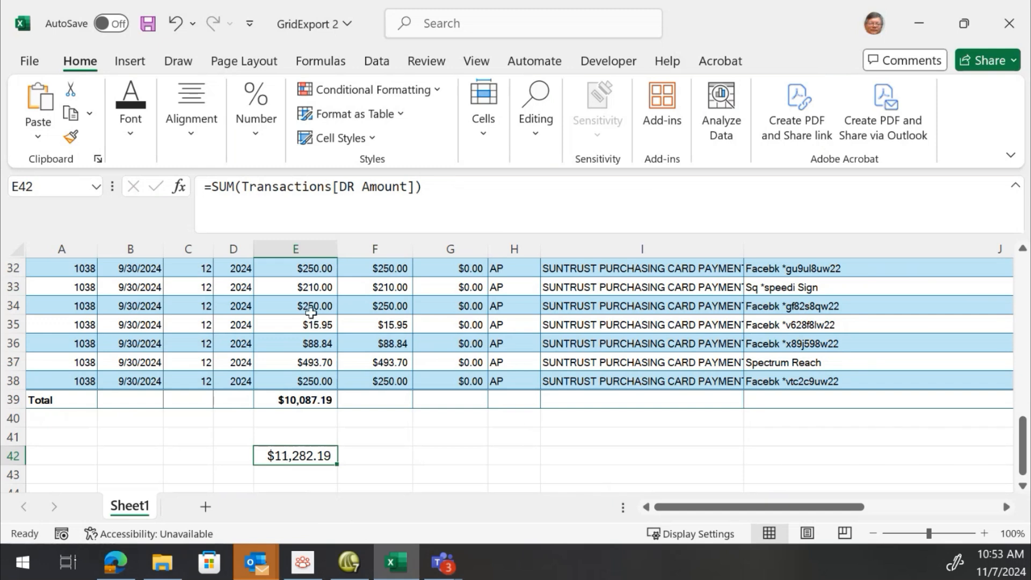
Select a run of DR Amount values and inspect the Net Amount formula in the table
scroll(298, 298, "up", 3)
scroll(297, 298, "up", 7)
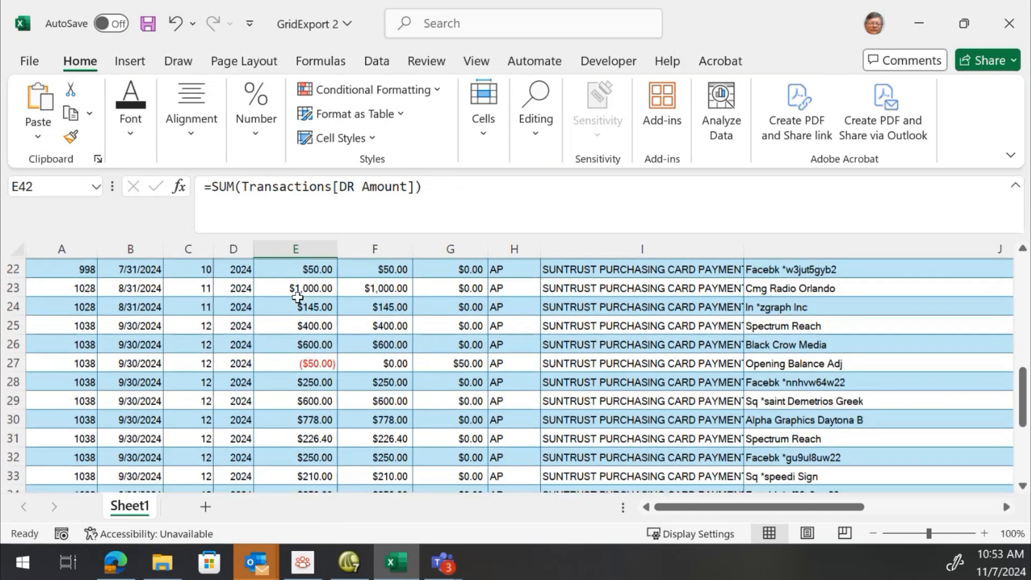
scroll(299, 298, "up", 1)
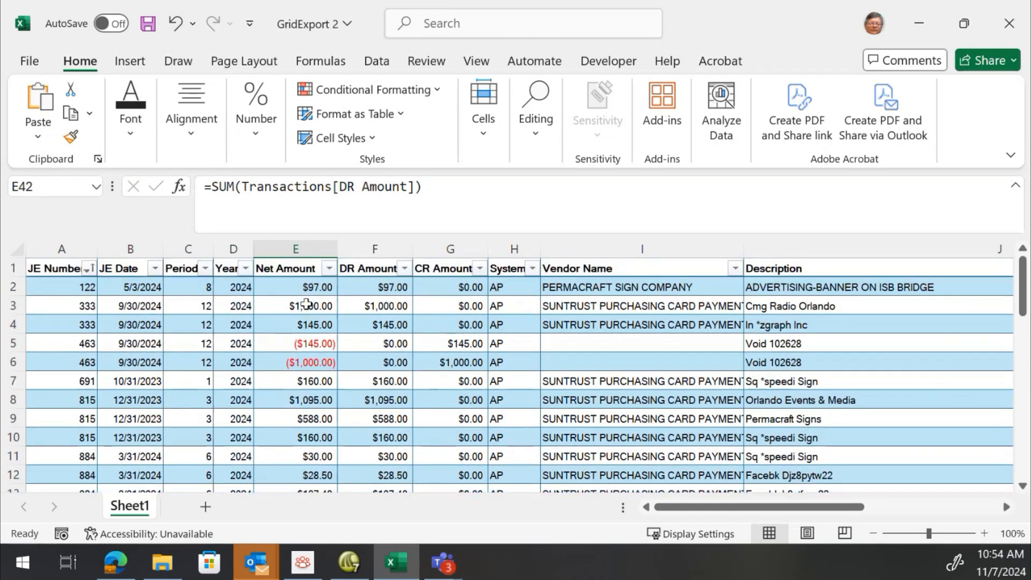
left_click_drag(364, 292, 378, 416)
scroll(295, 362, "up", 3)
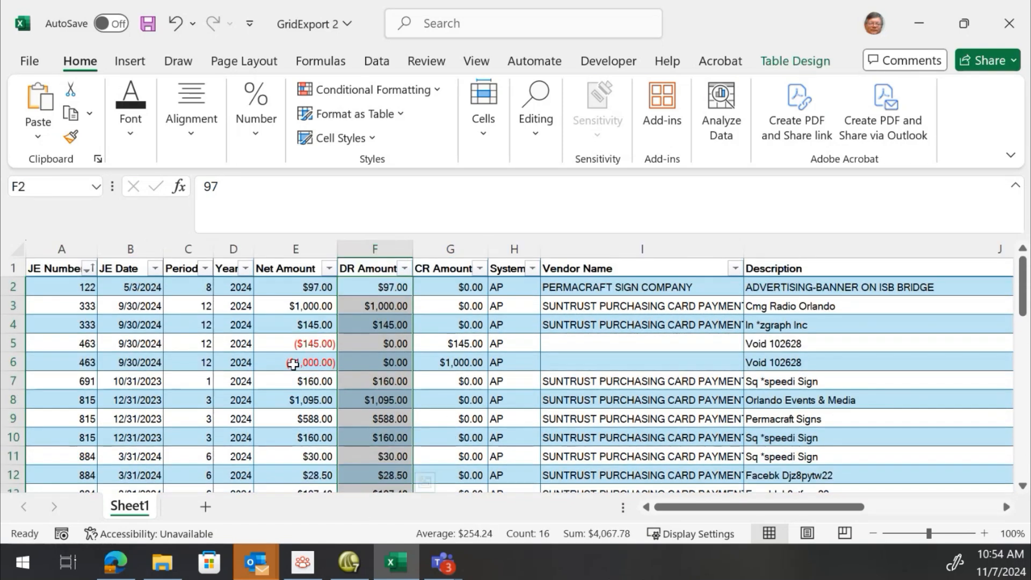
left_click(302, 346)
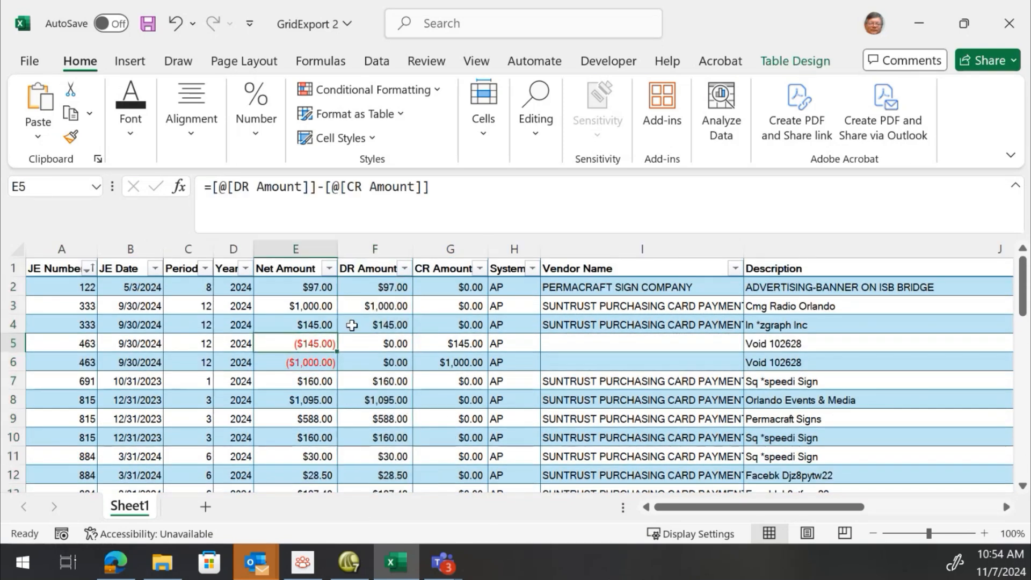
scroll(378, 311, "down", 2)
scroll(290, 348, "down", 9)
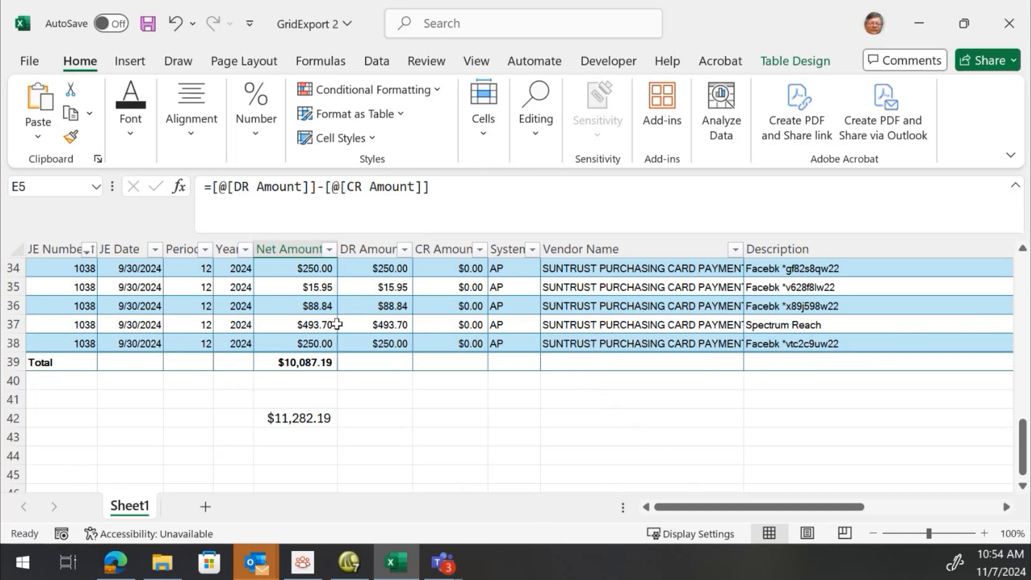
key("super")
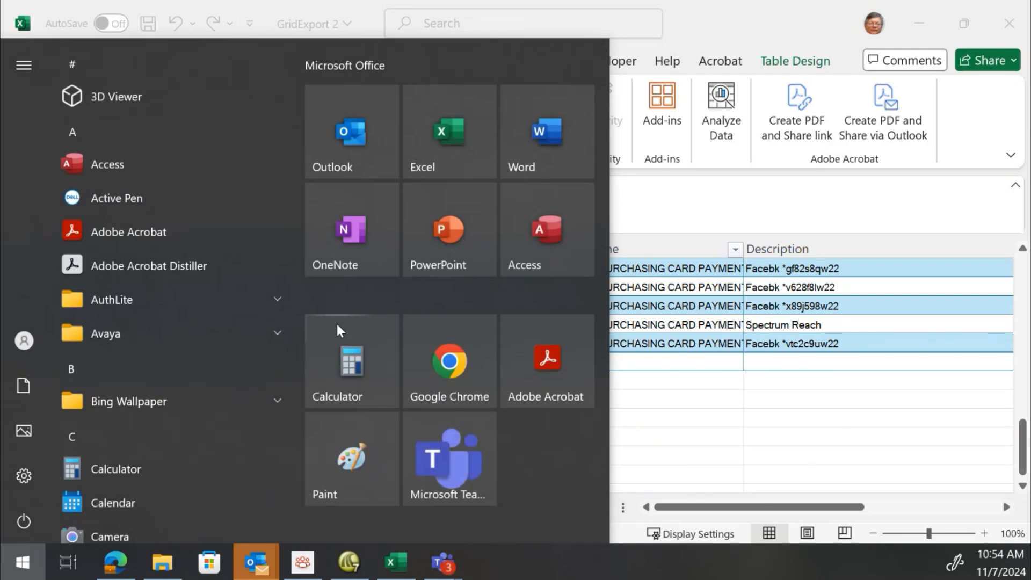
key("Escape")
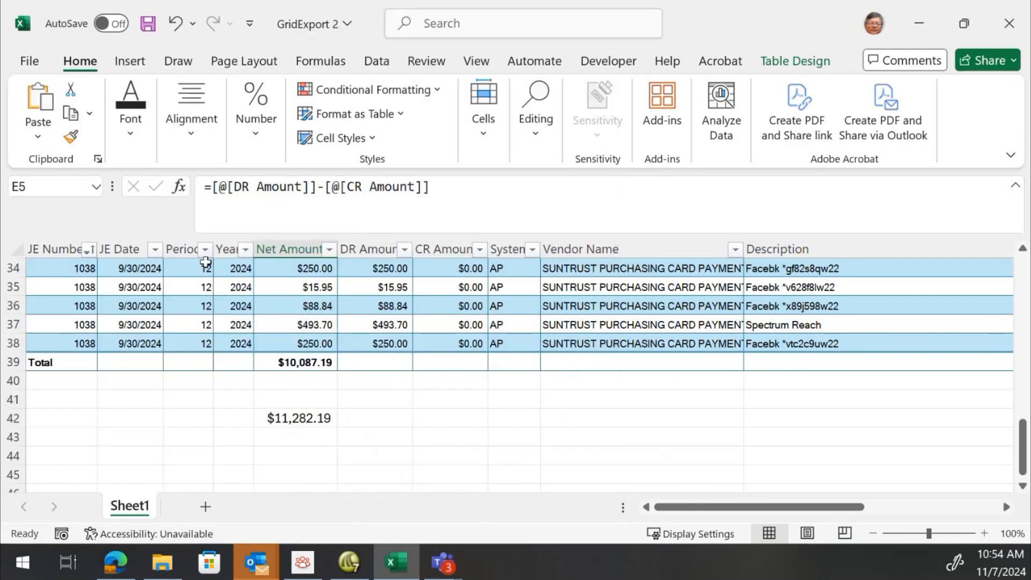
Open the Period column's filter options and close them with all values selected
left_click(206, 249)
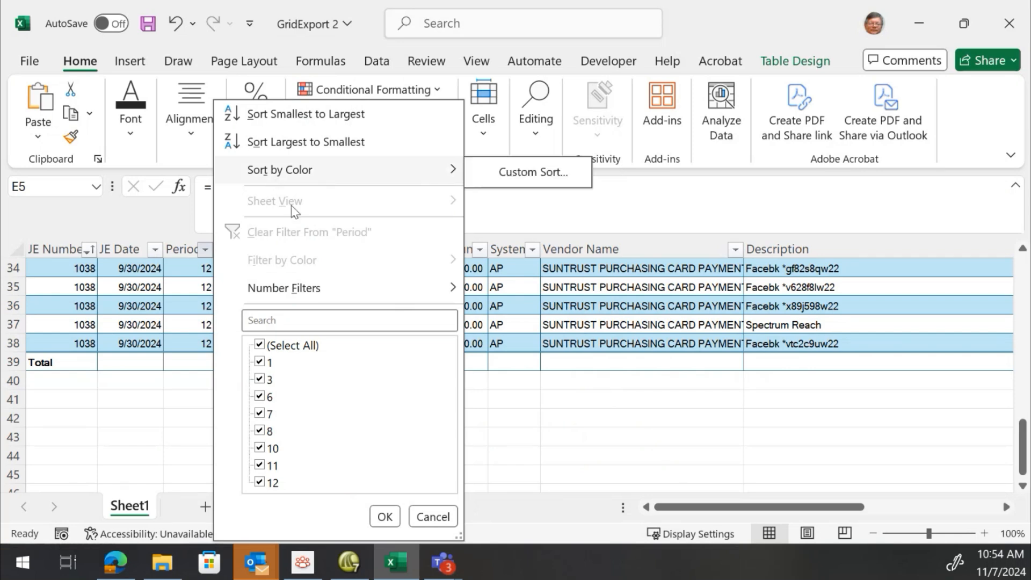
left_click(385, 517)
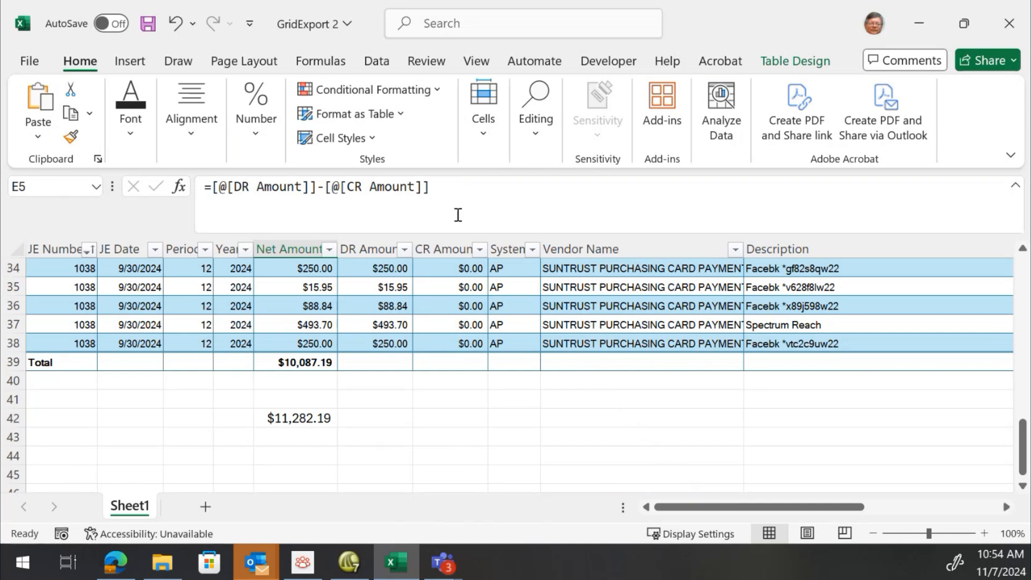
Select the DR Amount column and scroll through the table to review its values and total
right_click(433, 249)
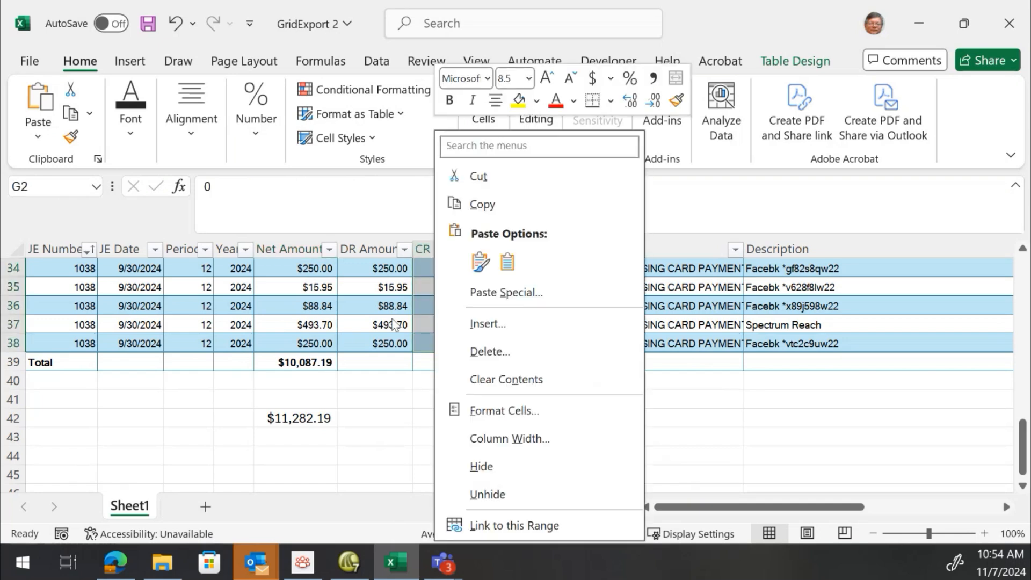
key("Escape")
left_click(388, 287)
scroll(368, 285, "down", 2)
scroll(369, 285, "up", 2)
scroll(369, 286, "up", 1)
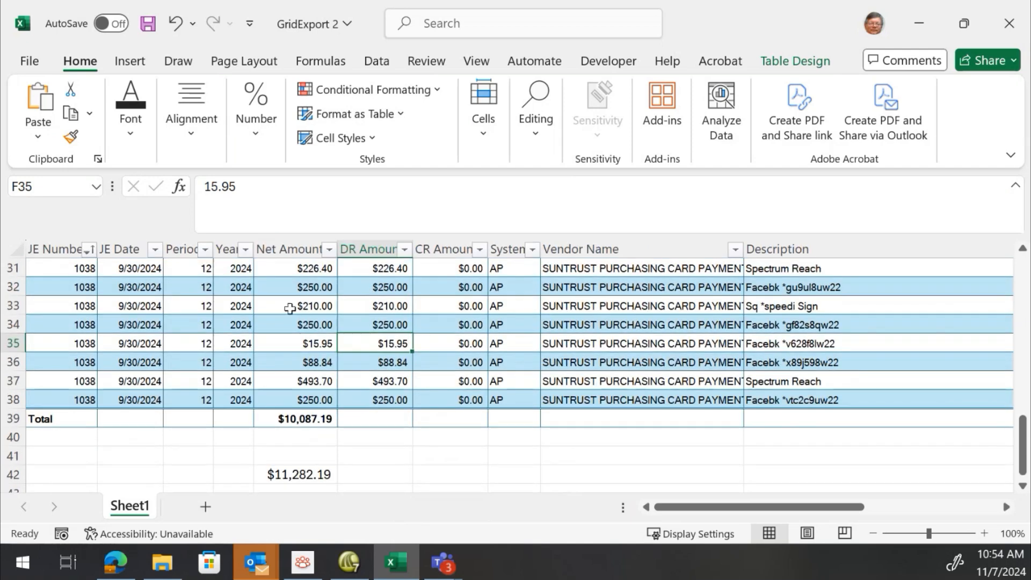
scroll(227, 299, "up", 10)
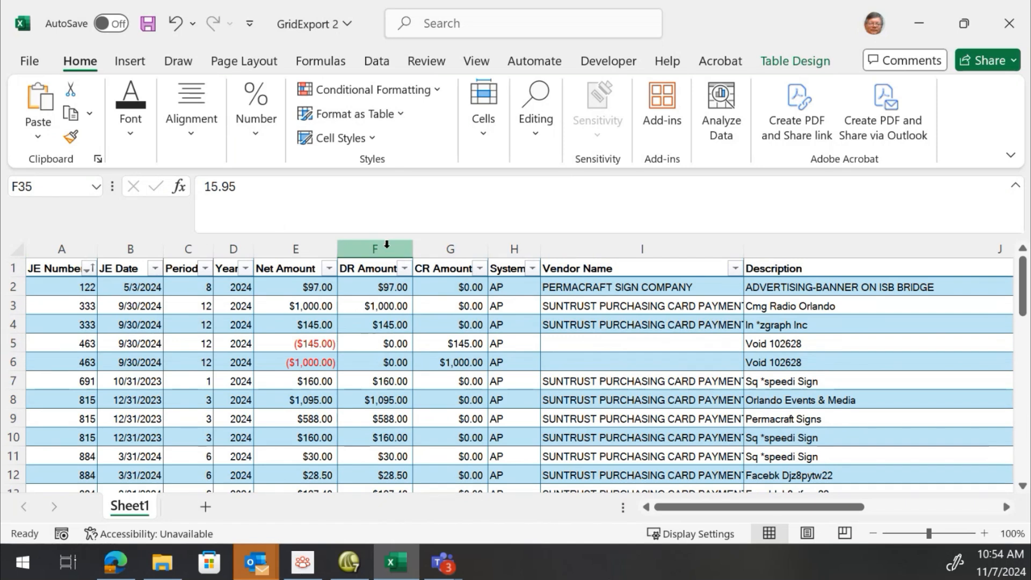
left_click(386, 246)
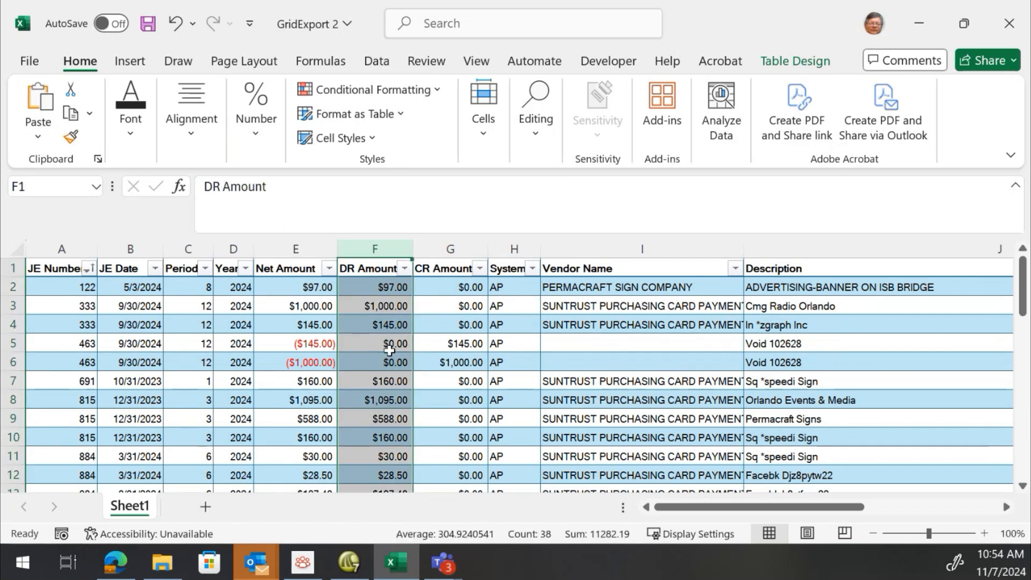
left_click(379, 349)
scroll(379, 350, "down", 2)
scroll(379, 350, "down", 1)
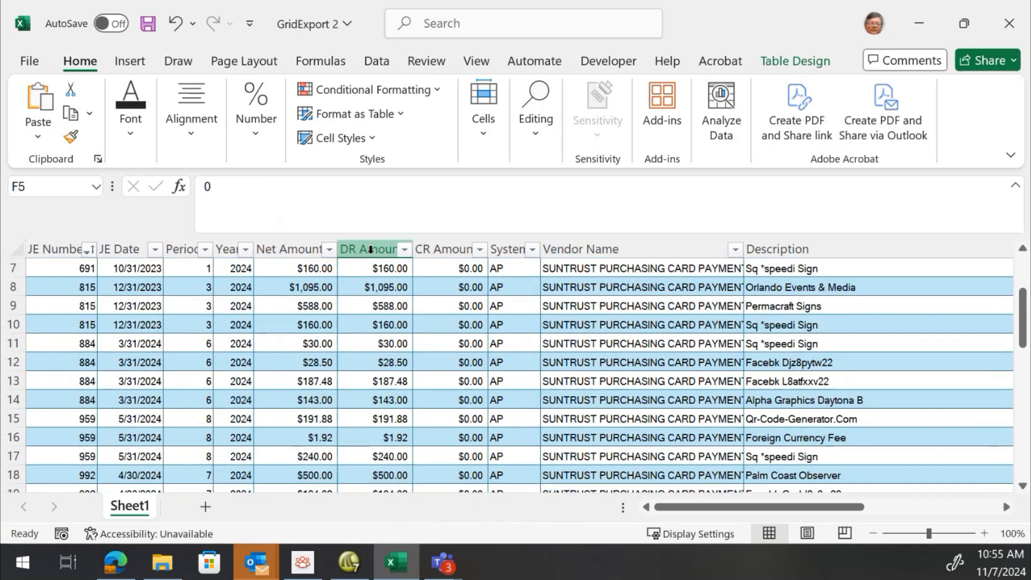
left_click(369, 247)
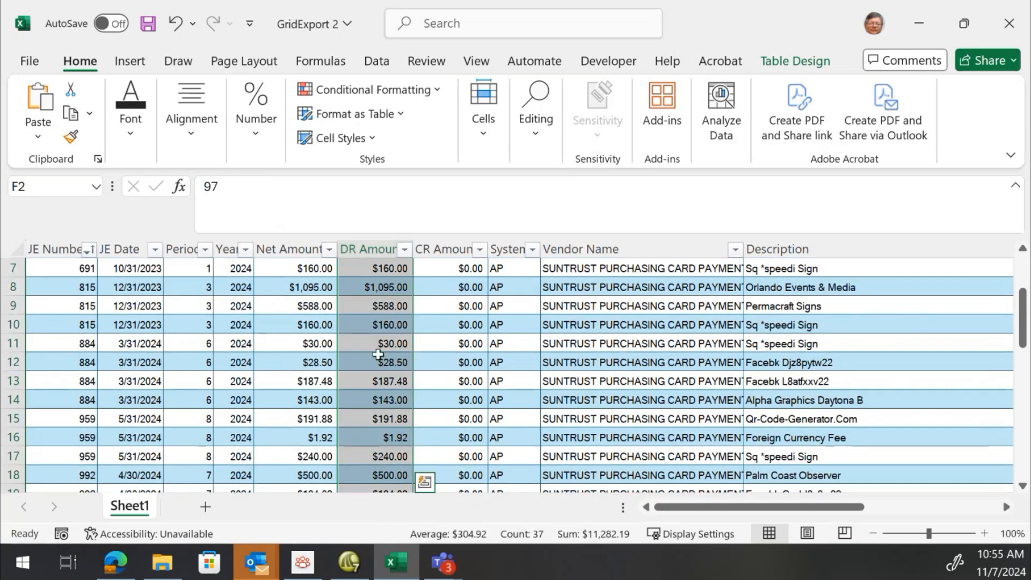
scroll(378, 351, "down", 2)
scroll(378, 354, "down", 3)
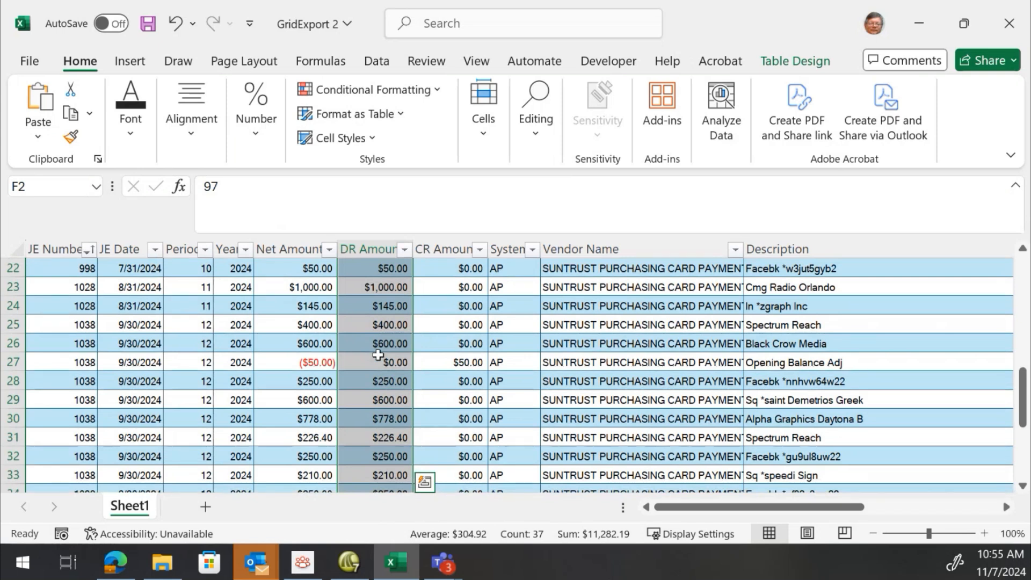
scroll(378, 354, "down", 2)
scroll(379, 400, "up", 6)
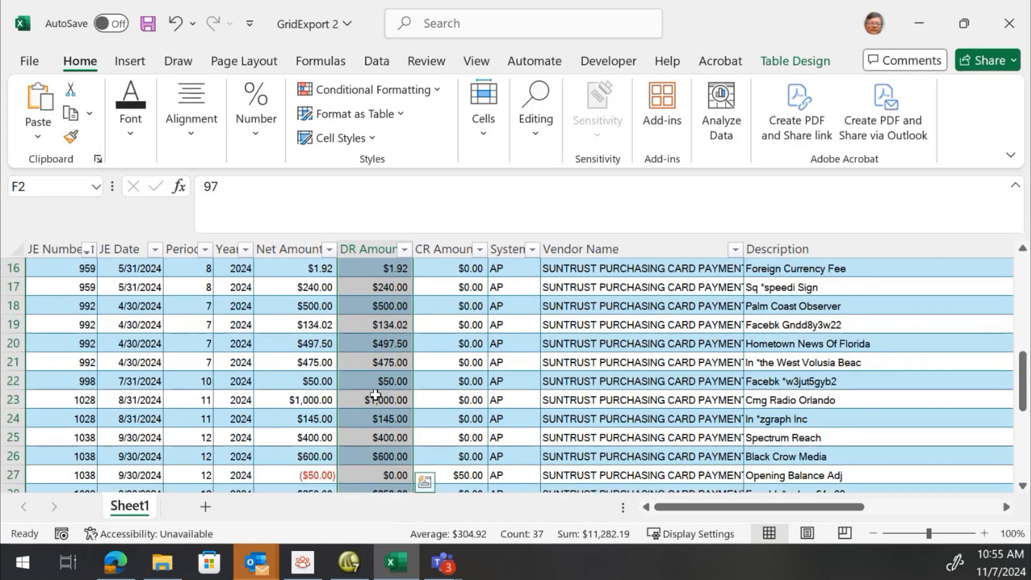
scroll(375, 395, "up", 3)
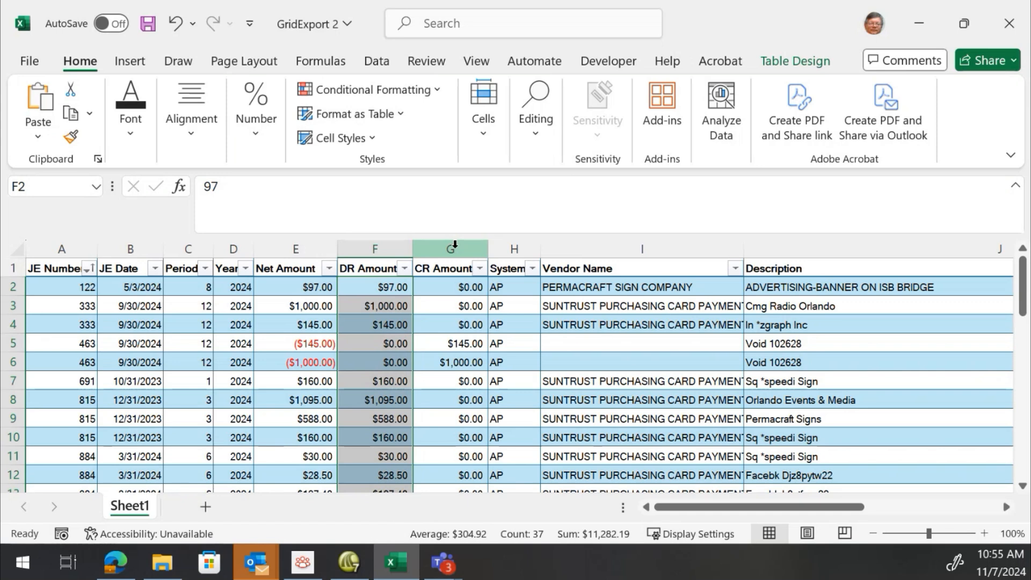
Apply a green medium quick style to the Transactions table
left_click(285, 352)
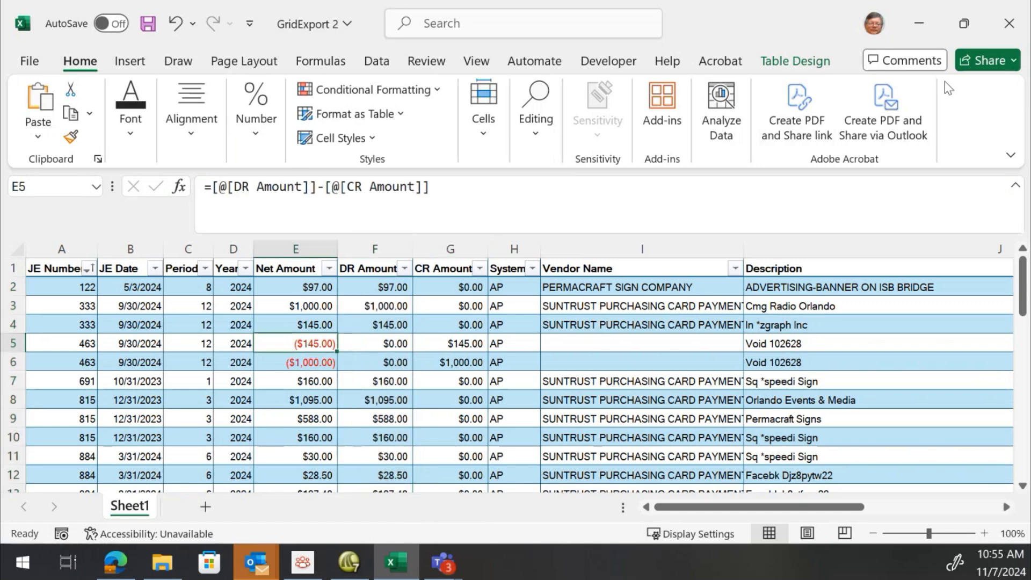
left_click(796, 62)
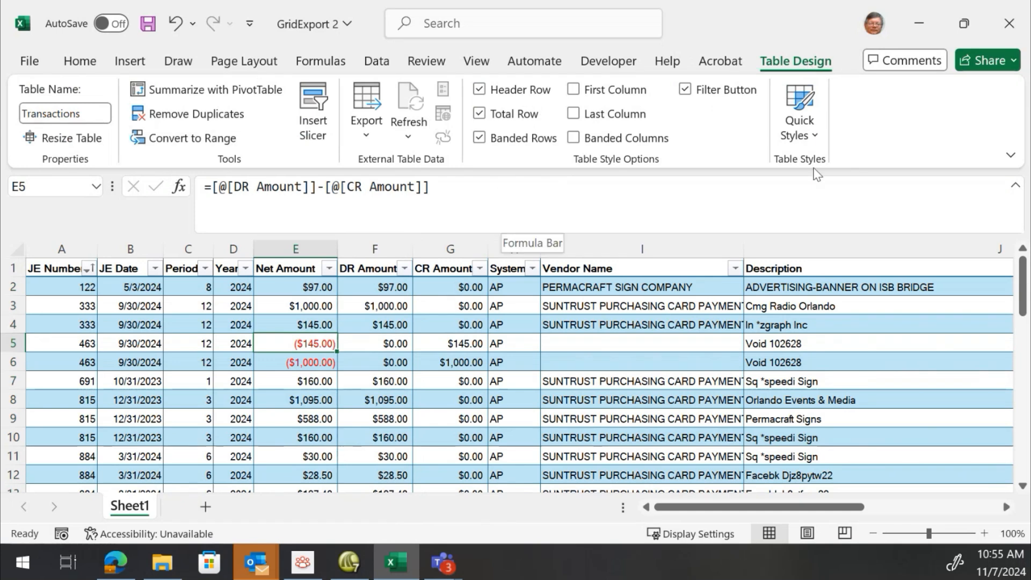
left_click(800, 115)
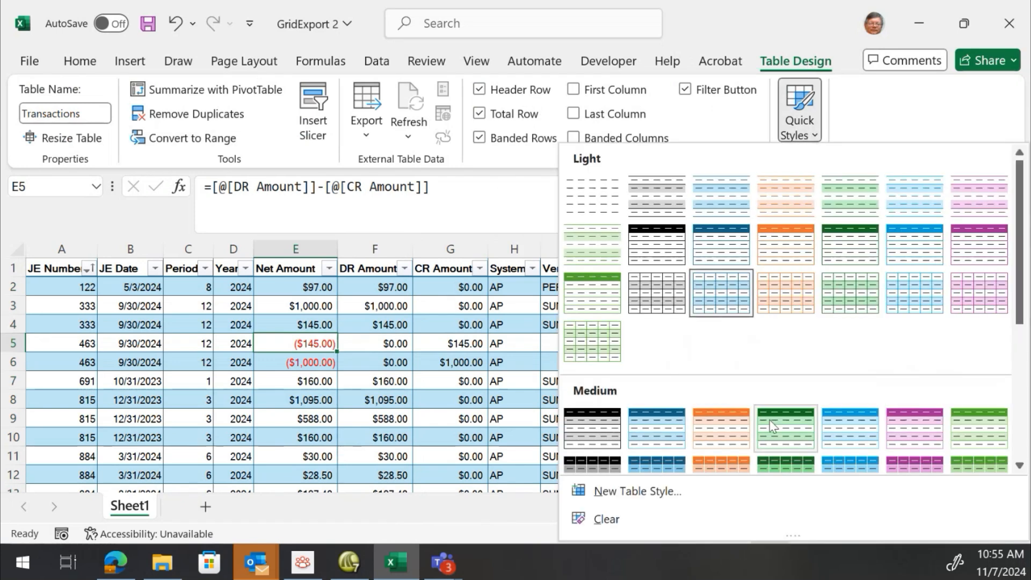
left_click(771, 426)
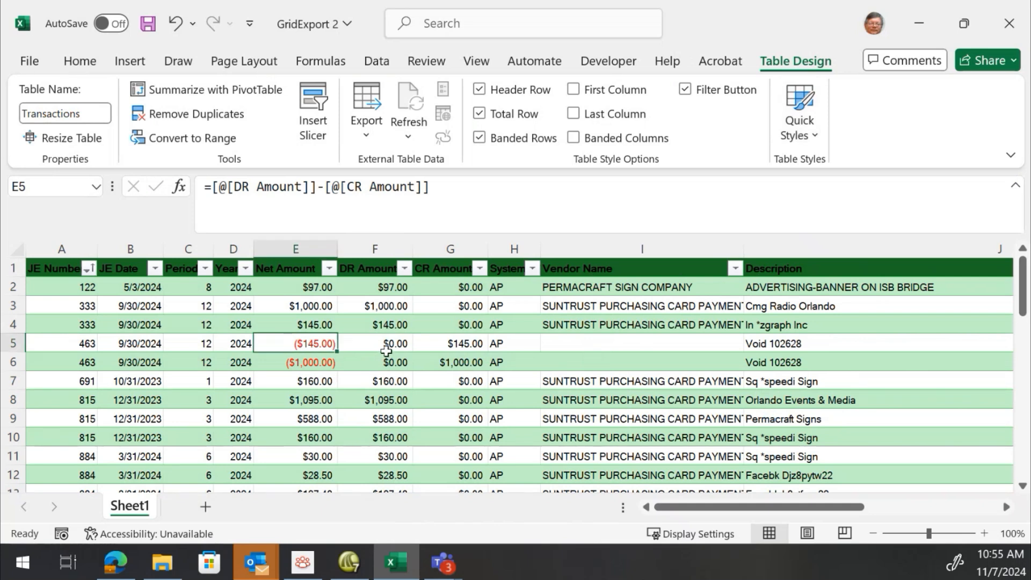
scroll(386, 350, "down", 2)
scroll(376, 349, "up", 2)
left_click(272, 270)
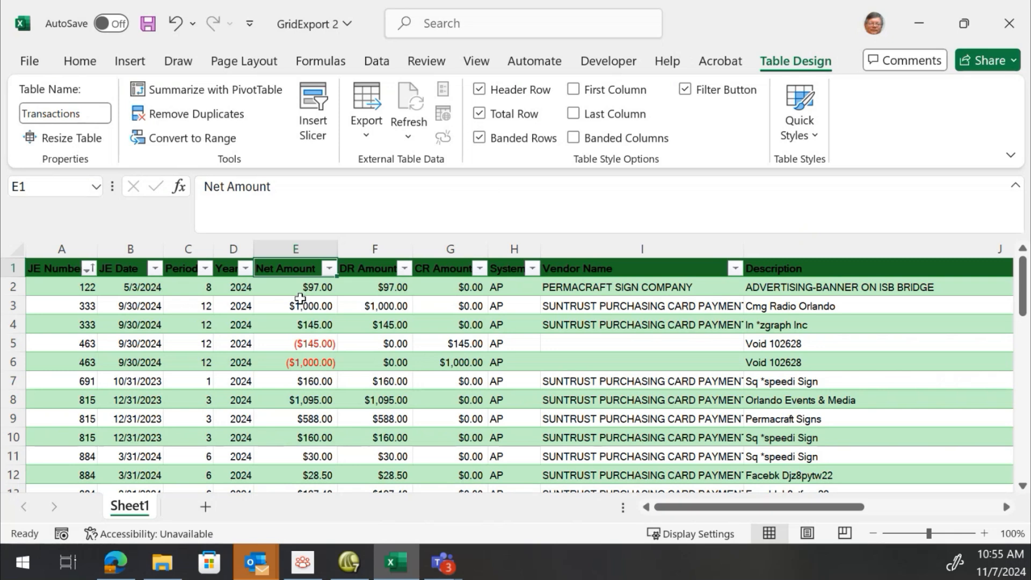
Delete the Proof List column from the end of the table
left_click(298, 288)
key("End")
key("Right")
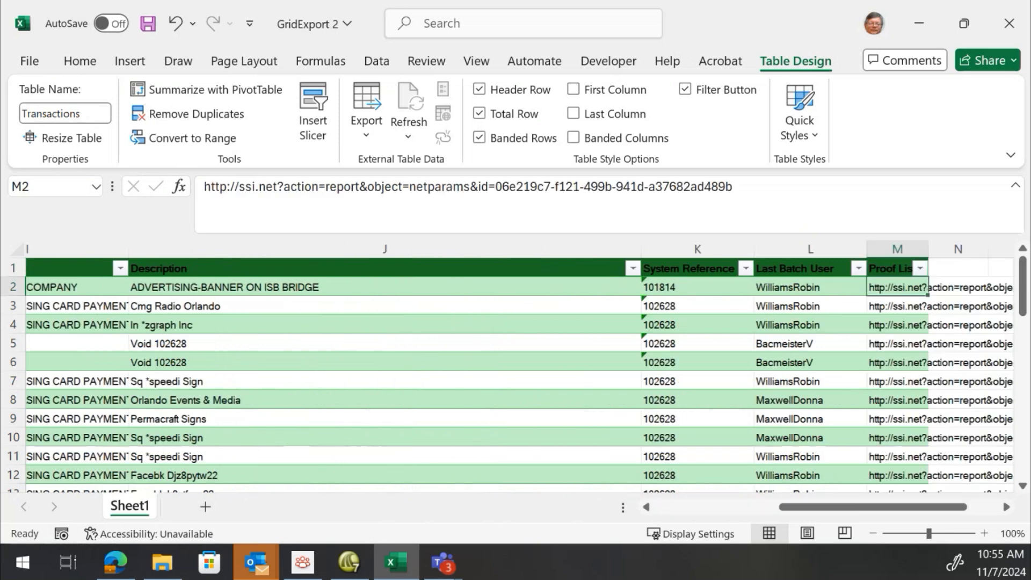
key("Right")
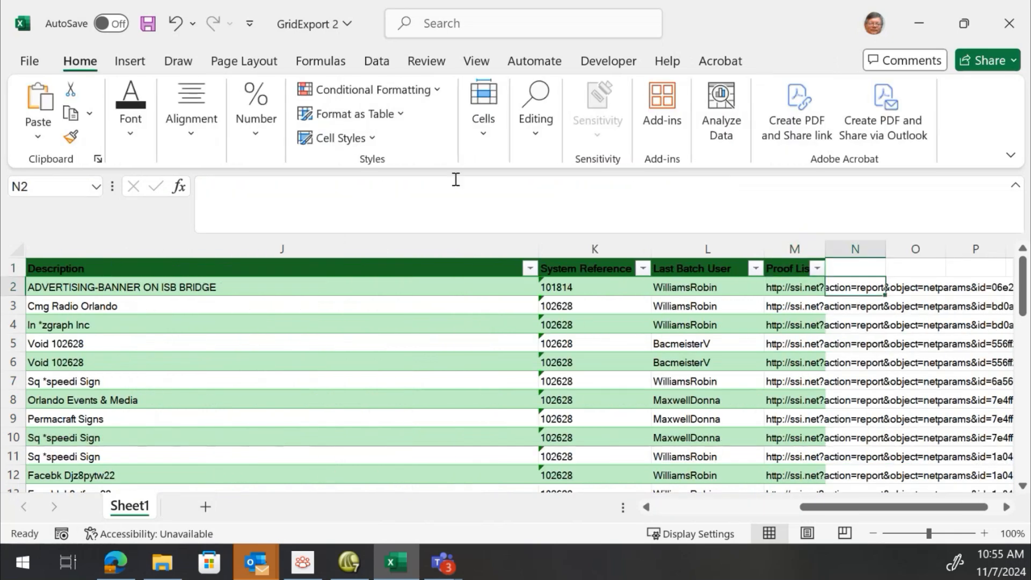
left_click(722, 242)
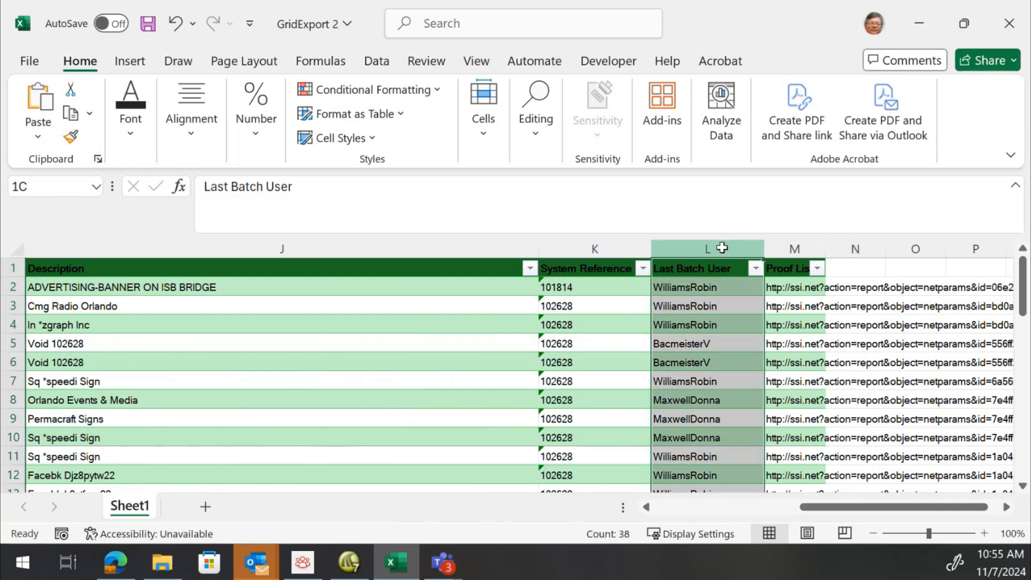
left_click(720, 285)
left_click(771, 246)
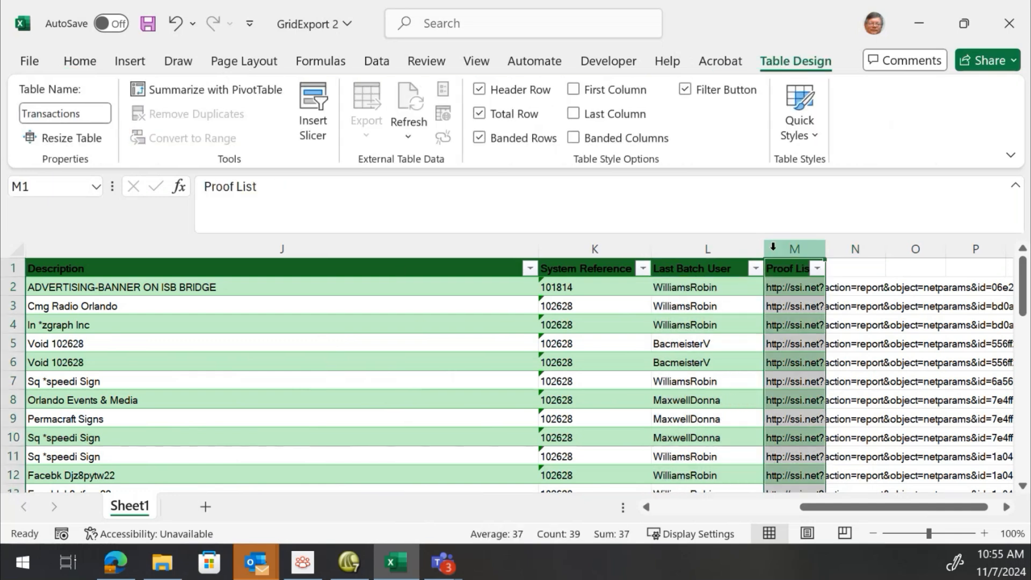
right_click(772, 246)
left_click(807, 380)
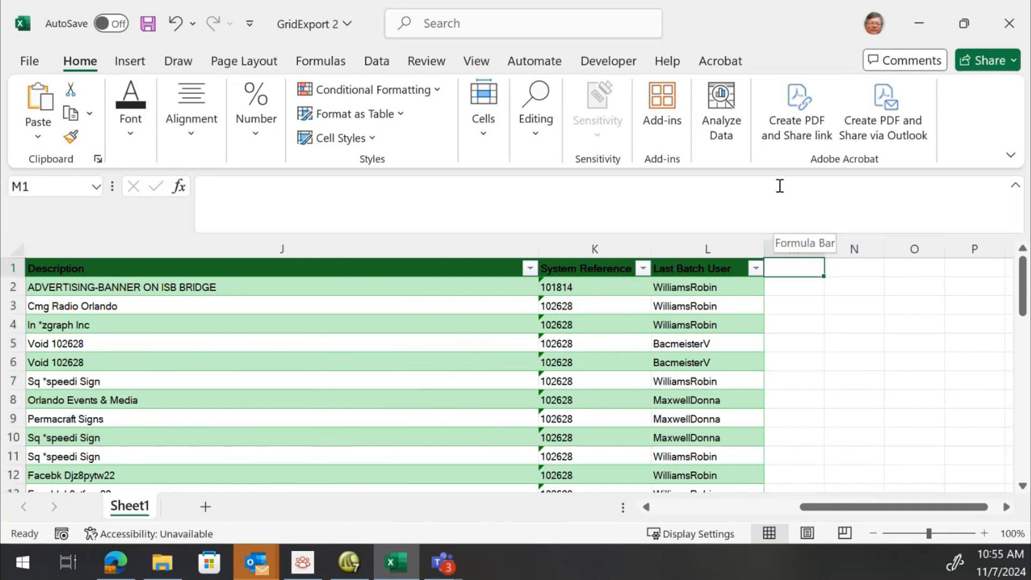
Add a NewColumns column at the end of the table and fill it with the formula =rand()
type("NewC")
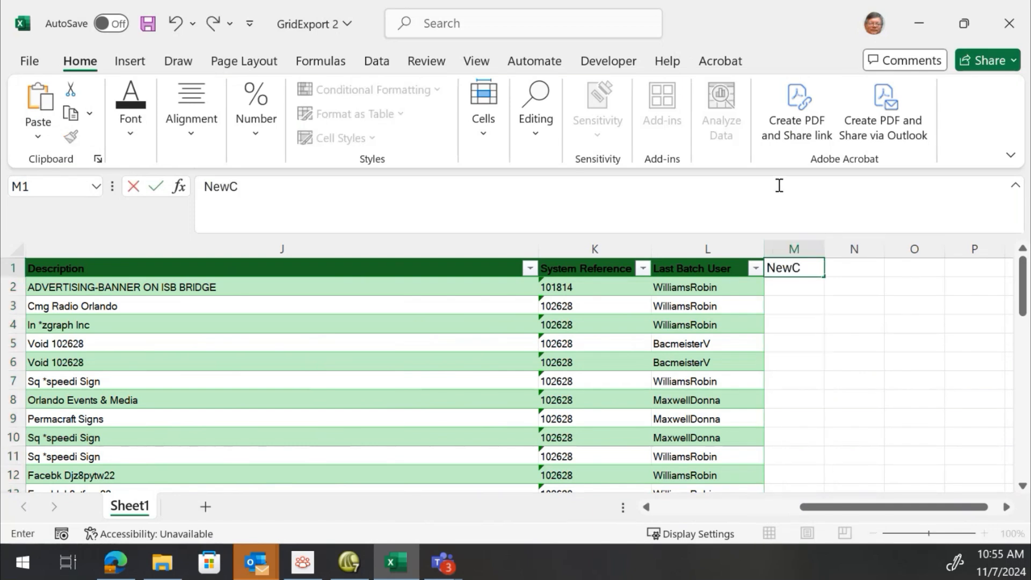
type("olumns")
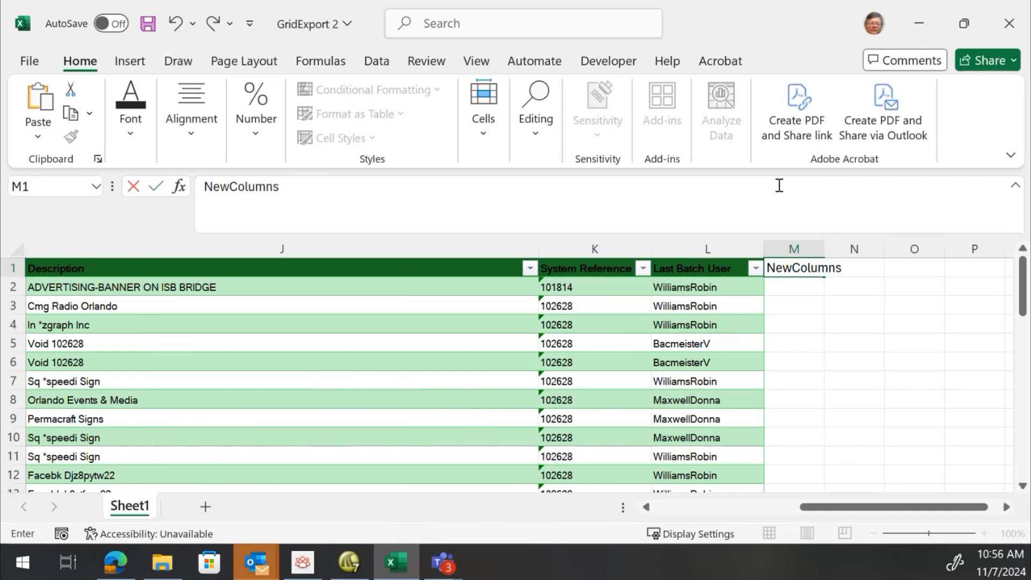
key("Return")
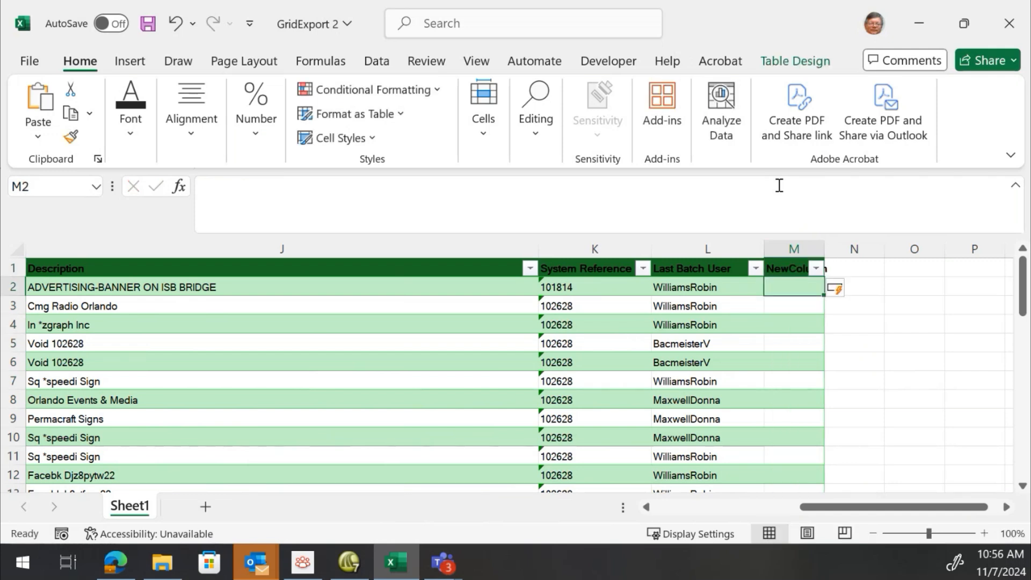
type("=rand()")
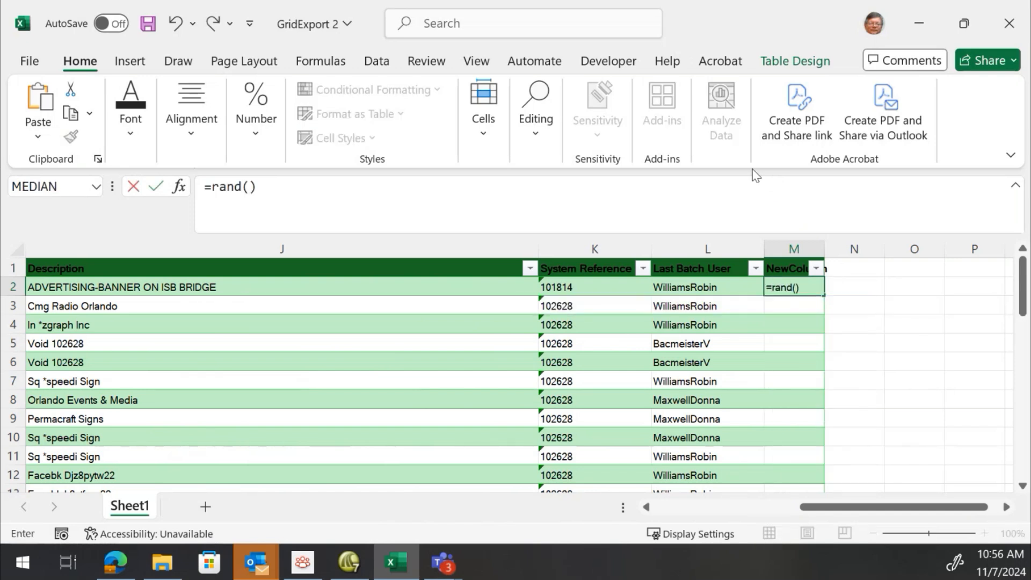
key("Return")
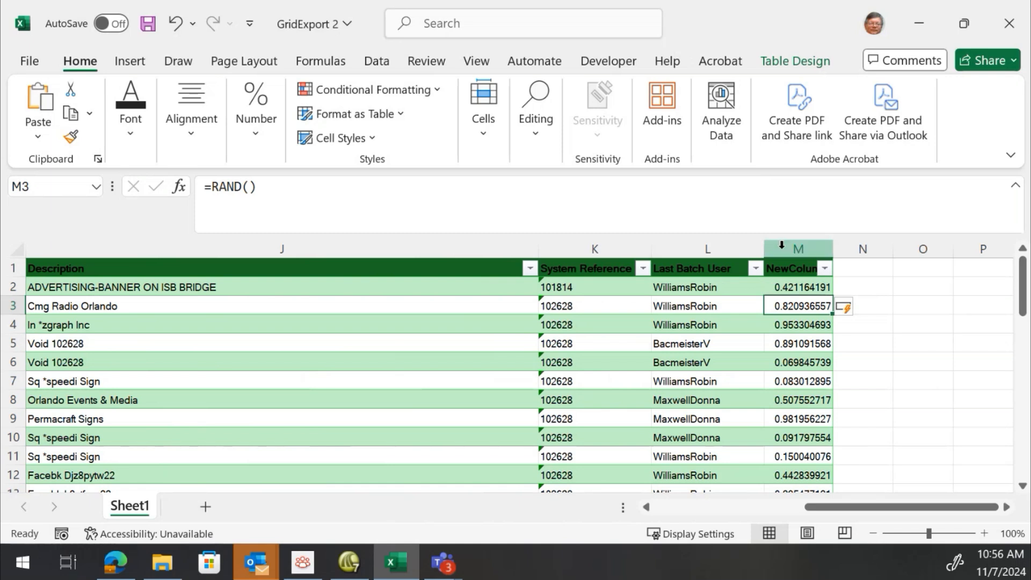
left_click(792, 287)
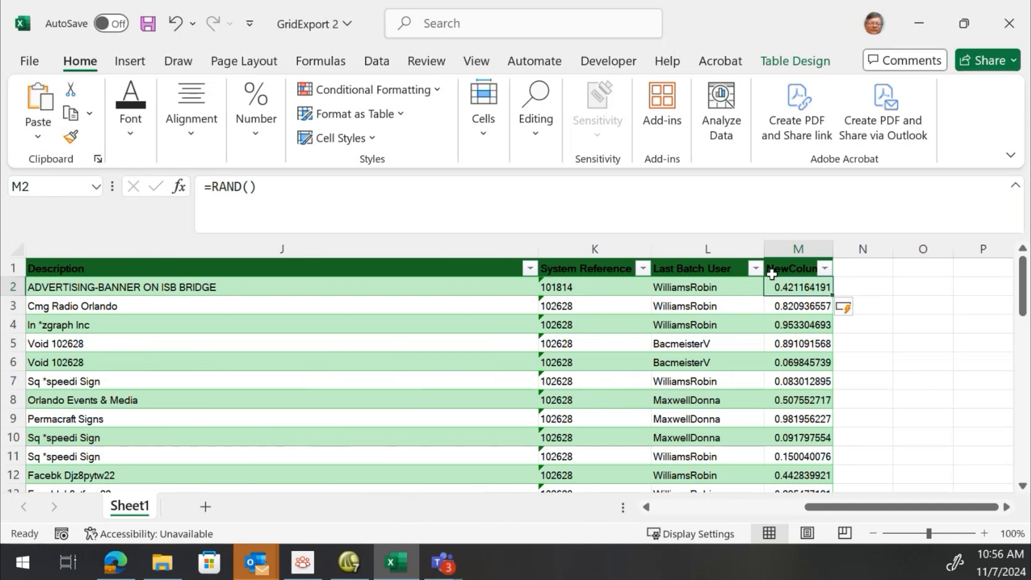
Enter an AnotherColumn header in the cell beside the table to extend it
left_click(855, 261)
type("An")
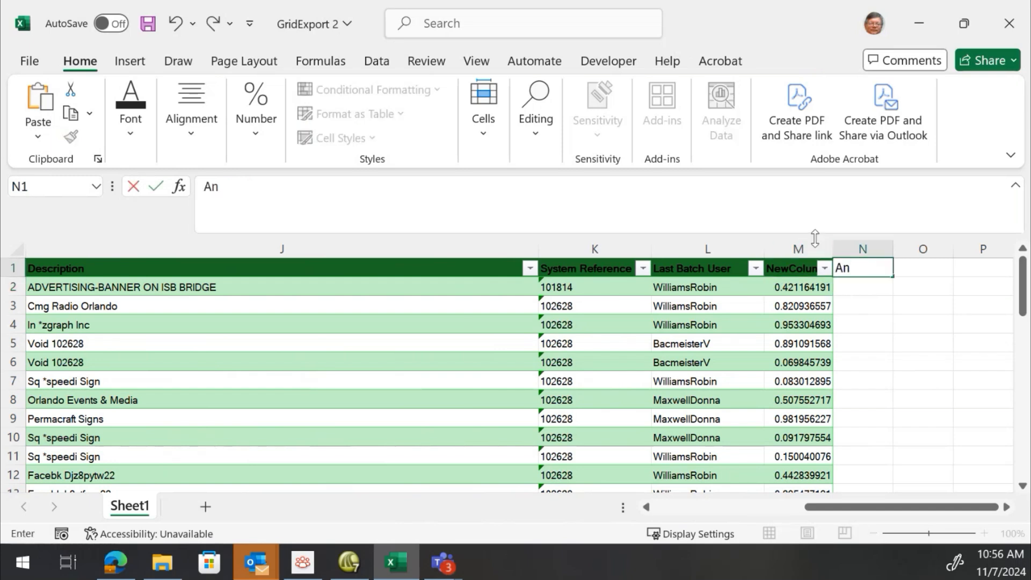
type("othercolumn")
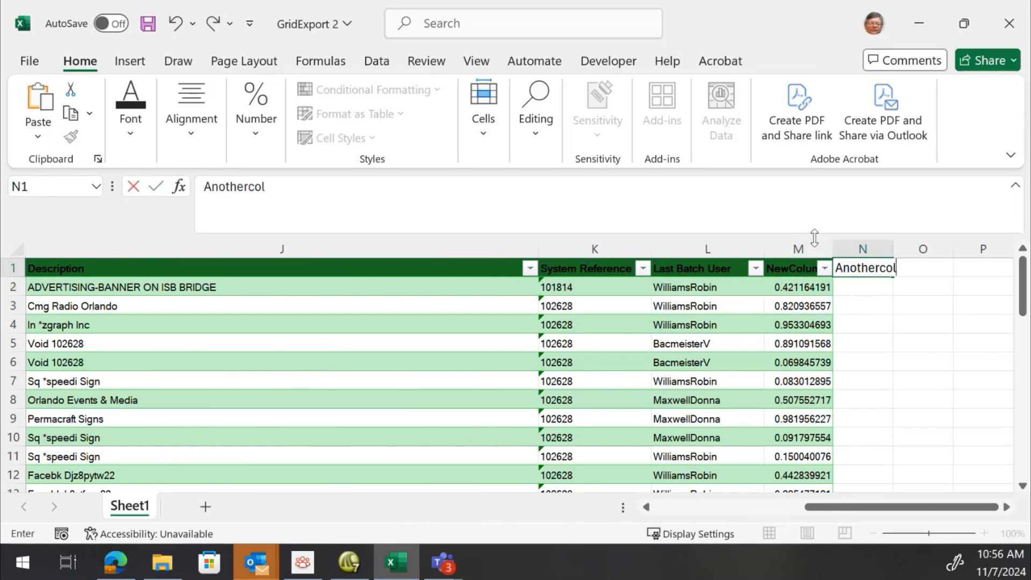
key("BackSpace")
key("BackSpace")
key("BackSpace")
key("BackSpace")
key("BackSpace")
key("BackSpace")
type("Column")
key("ctrl+Return")
key("Return")
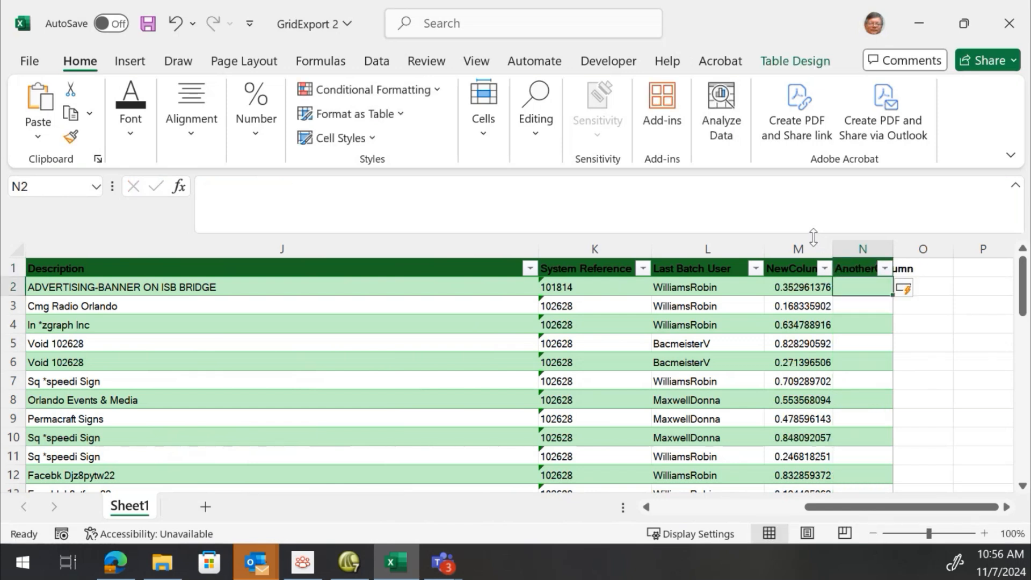
Undo the table's automatic expansion and clear the AnotherColumn header cell
left_click(177, 23)
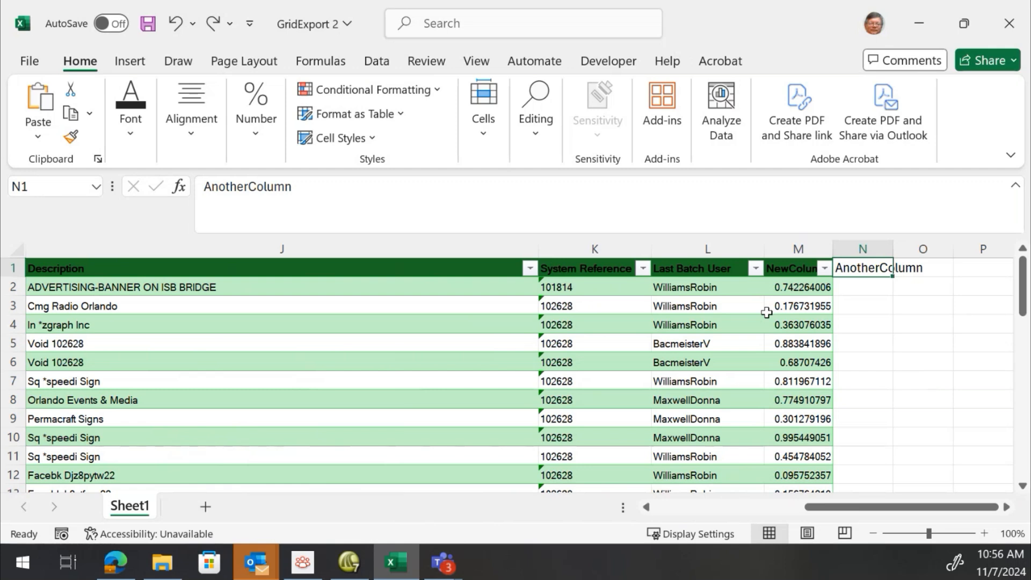
key("Delete")
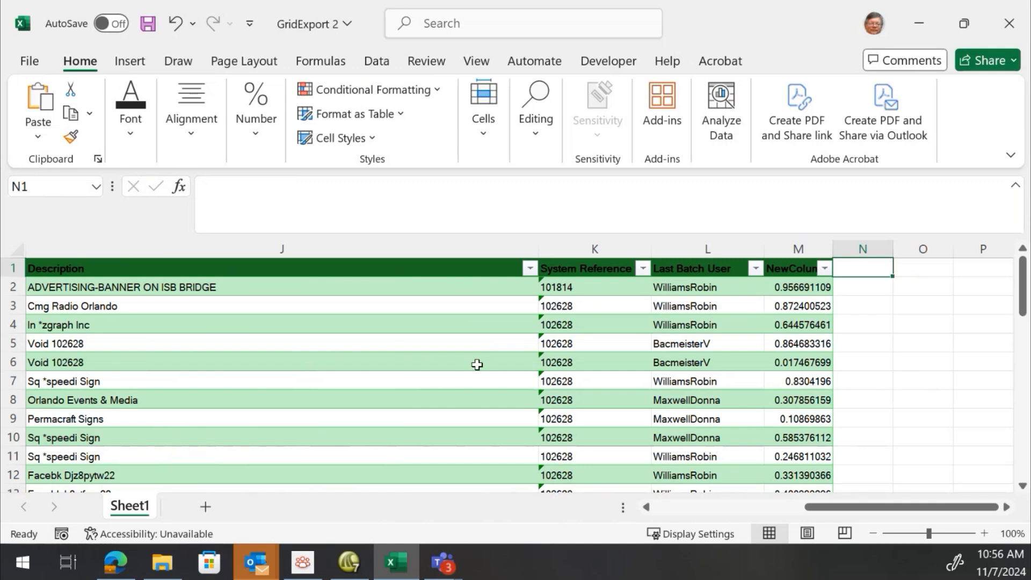
left_click(715, 508)
left_click(714, 507)
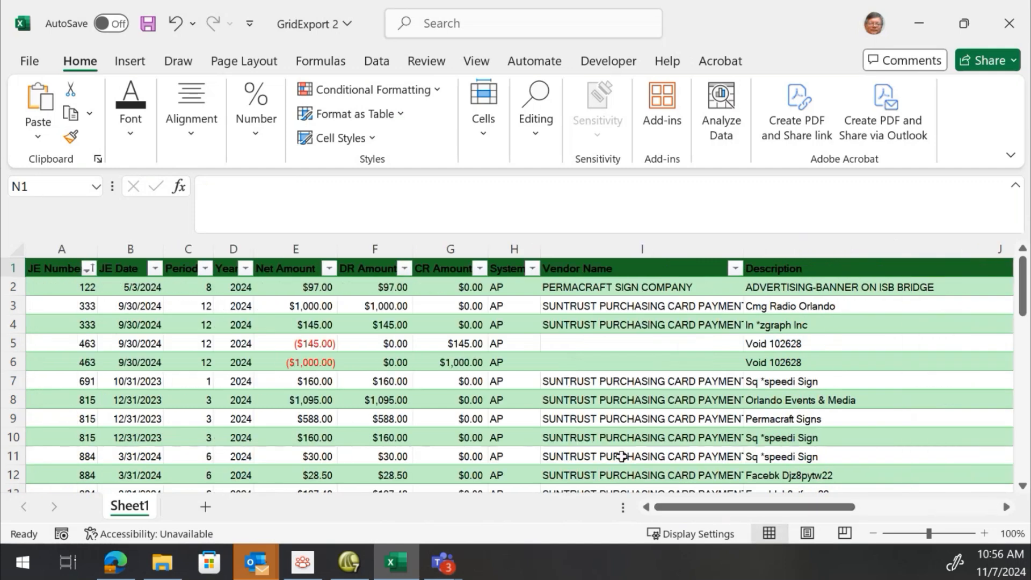
scroll(543, 425, "down", 13)
scroll(289, 373, "up", 3)
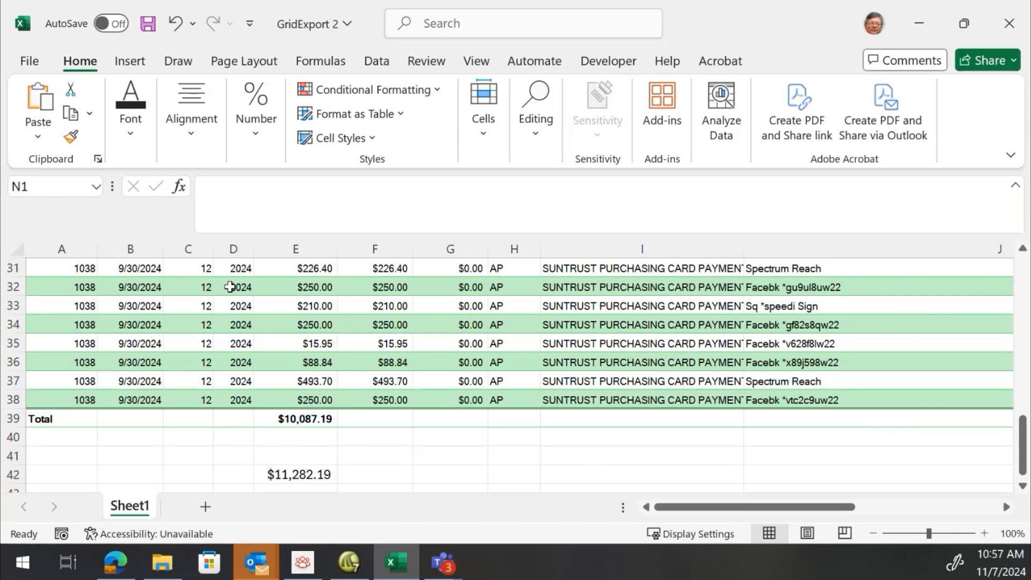
Convert the formatted table back to a normal cell range
left_click(234, 294)
right_click(232, 293)
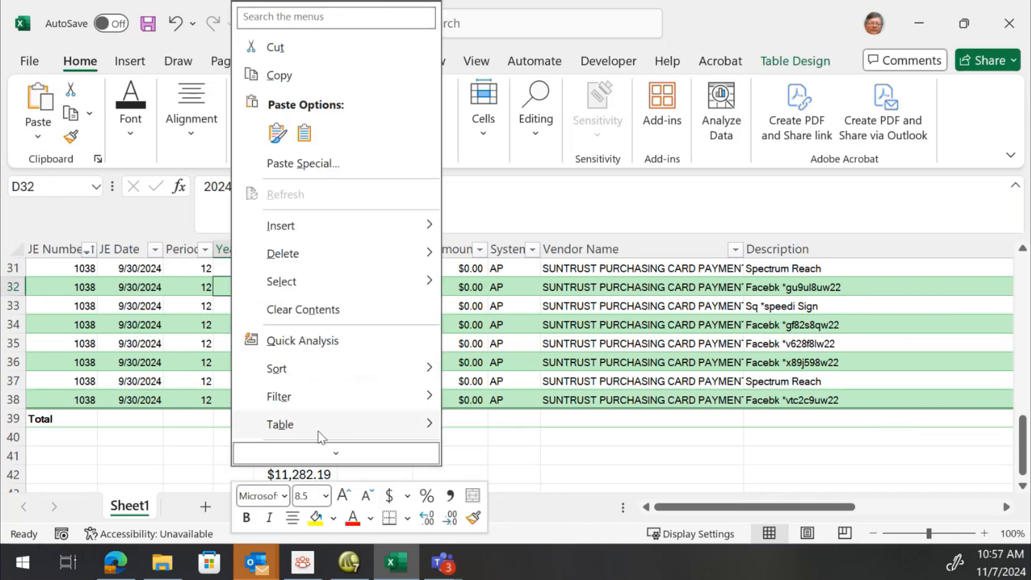
left_click(128, 286)
left_click(128, 286)
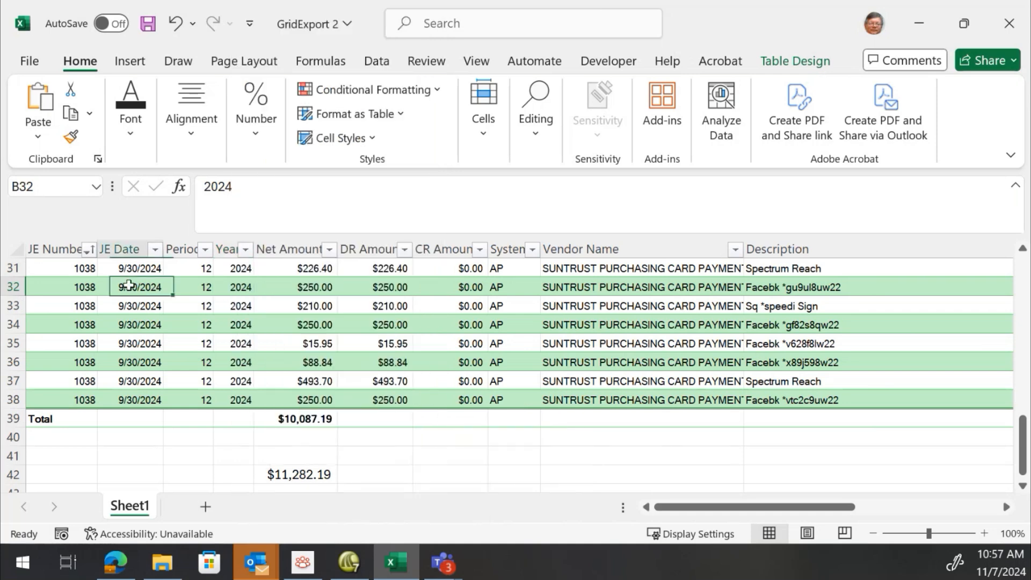
right_click(129, 287)
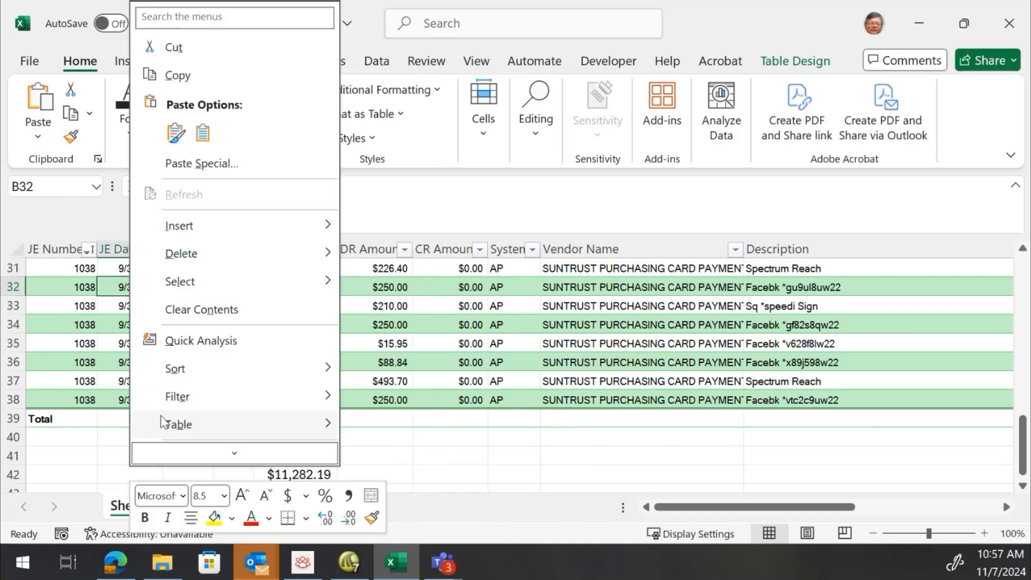
mouse_move(179, 427)
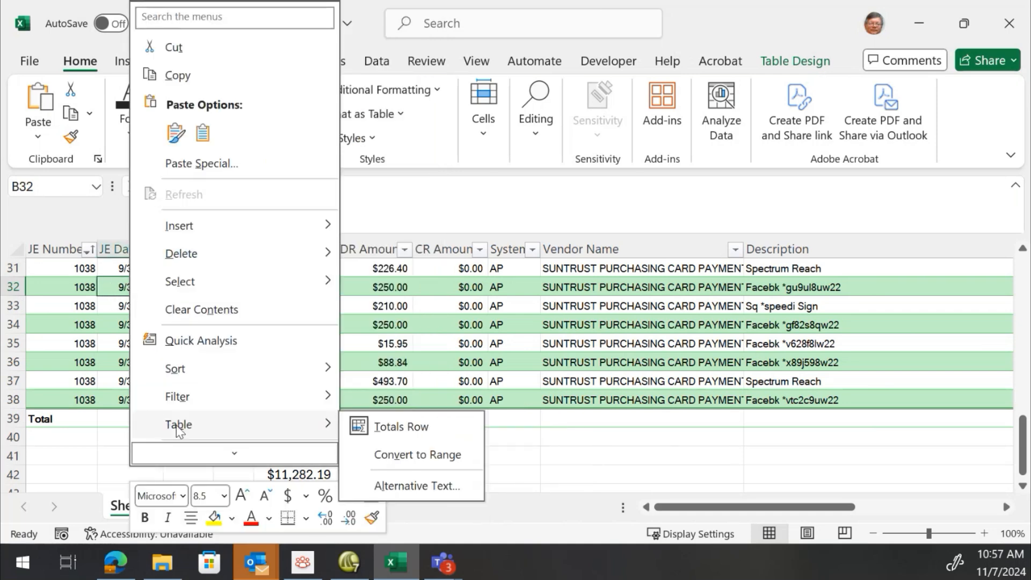
left_click(417, 455)
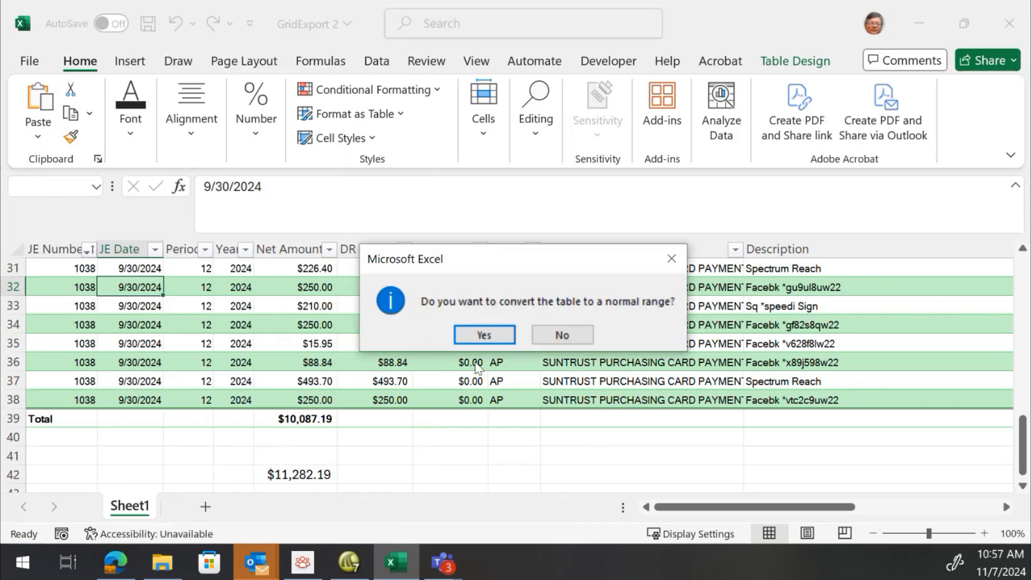
left_click(499, 341)
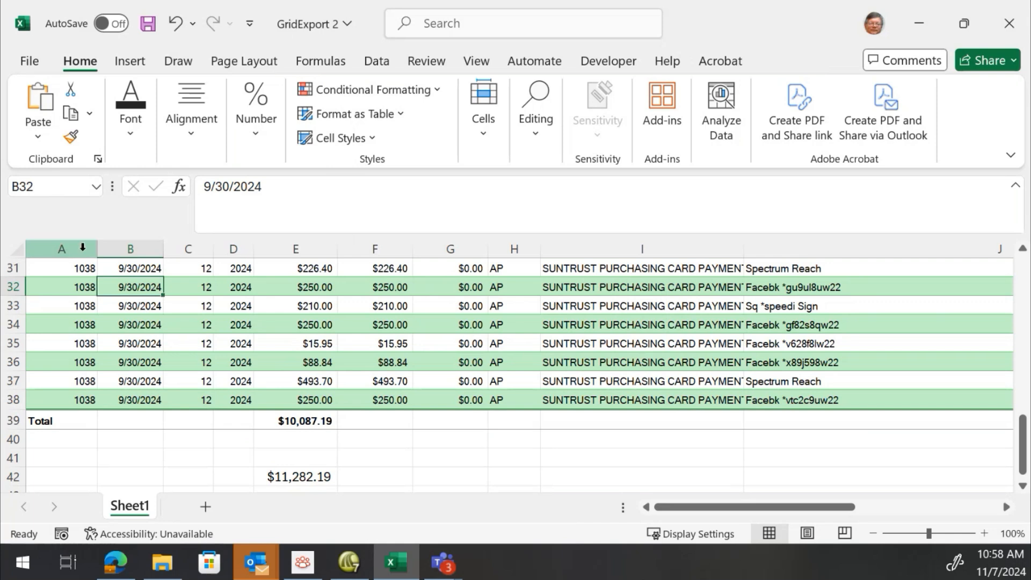
Inspect cell contents and the Net Amount and total formulas in the converted range
left_click(563, 346)
scroll(237, 306, "up", 1)
scroll(240, 307, "up", 9)
left_click(239, 306)
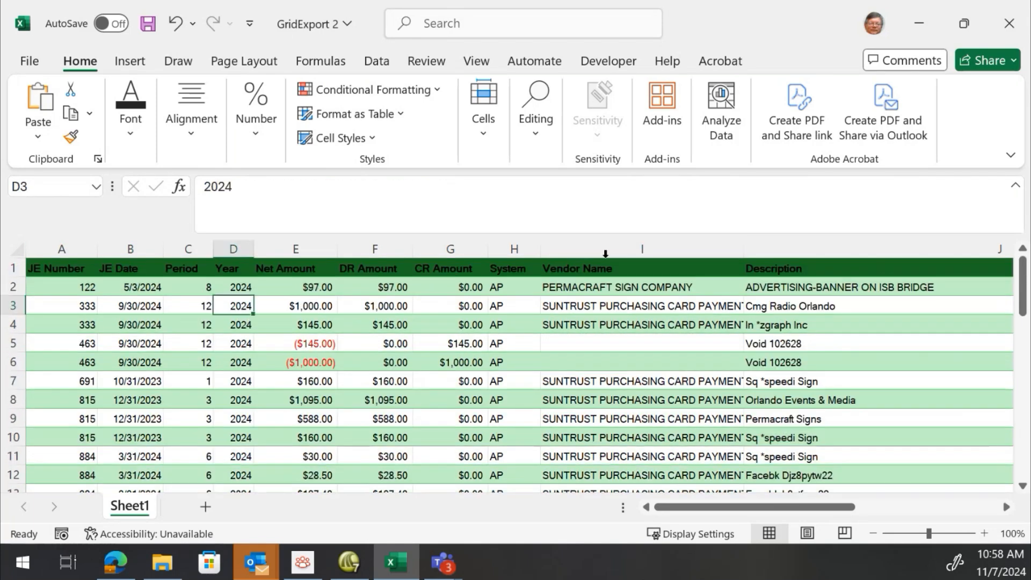
left_click(569, 355)
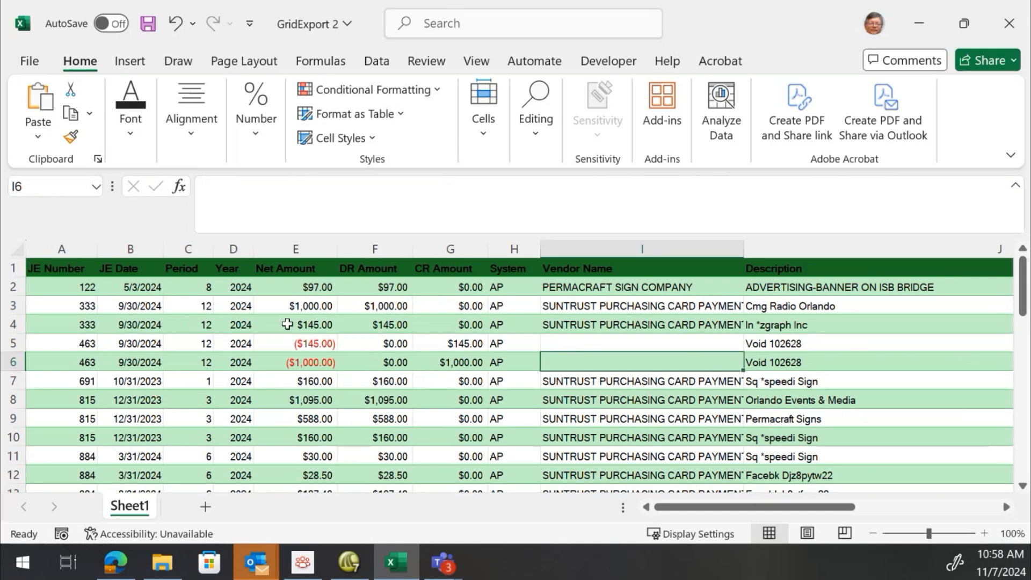
scroll(288, 324, "down", 1)
scroll(288, 324, "up", 1)
scroll(288, 324, "down", 6)
scroll(288, 324, "down", 4)
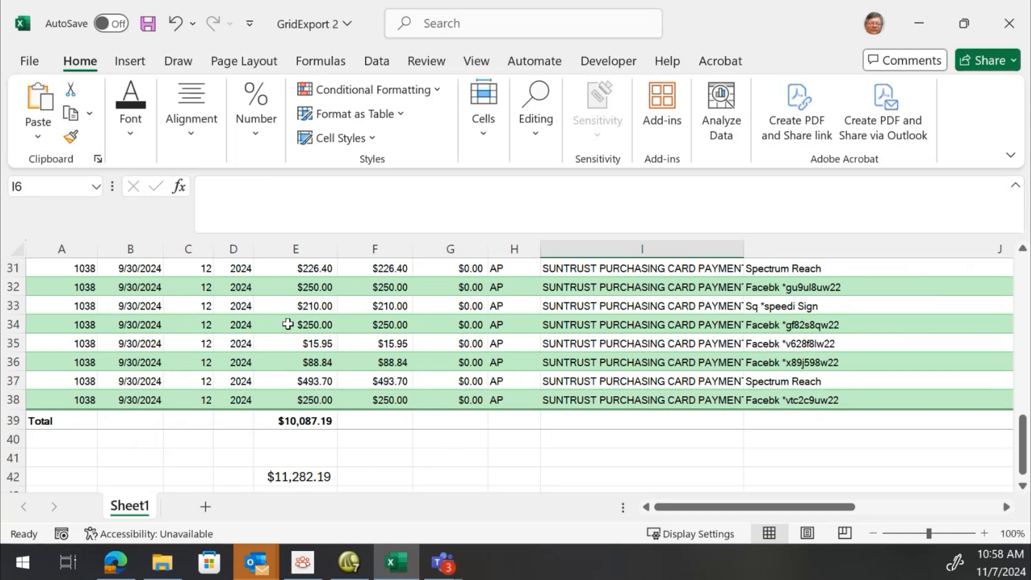
left_click(297, 472)
left_click(283, 363)
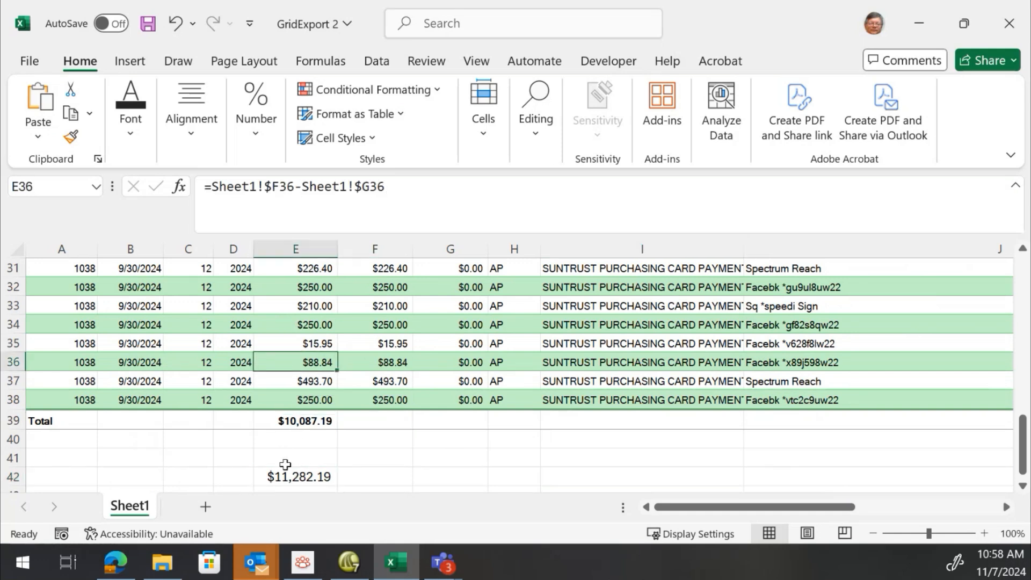
left_click(289, 475)
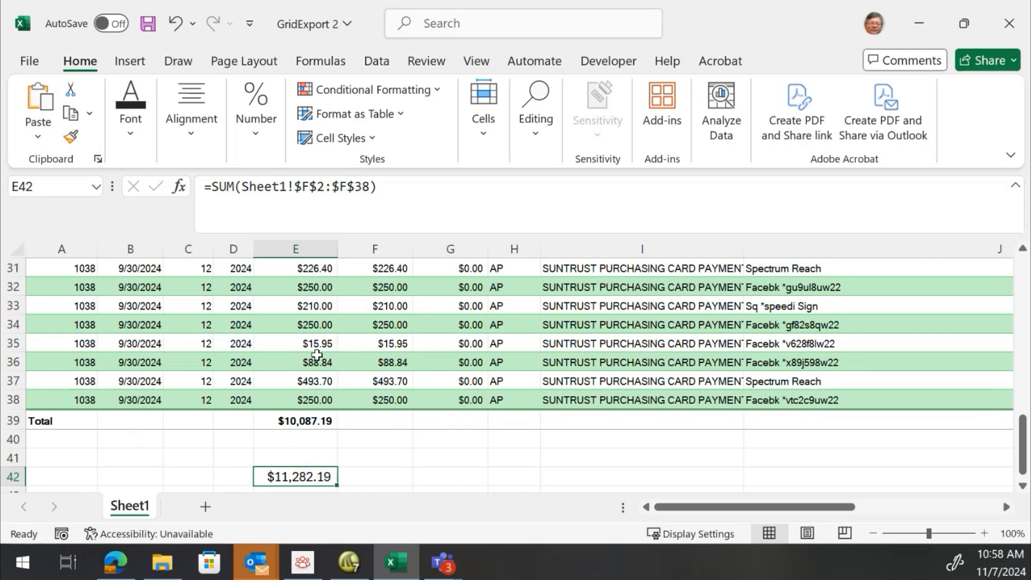
scroll(316, 355, "up", 10)
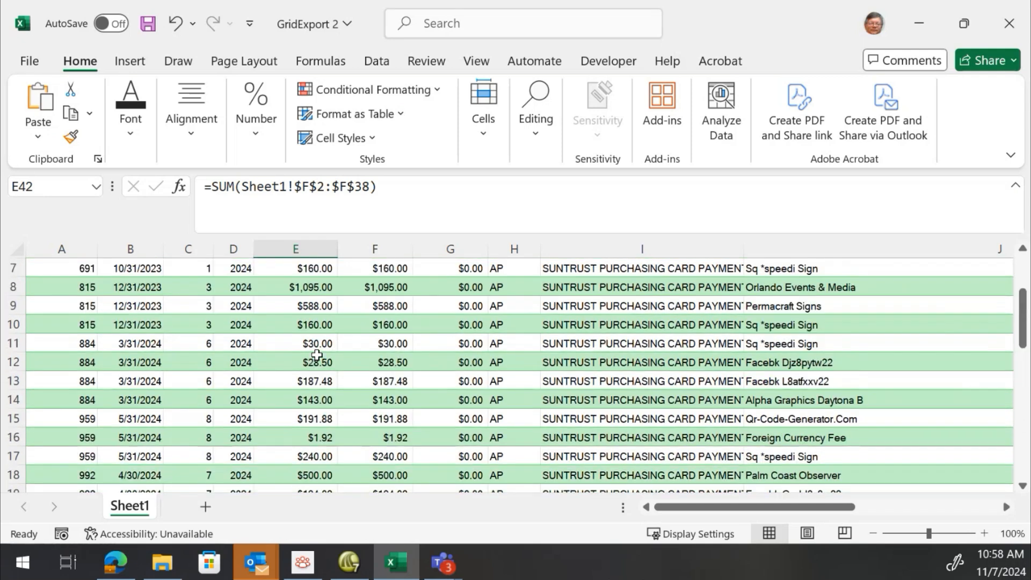
left_click(317, 303)
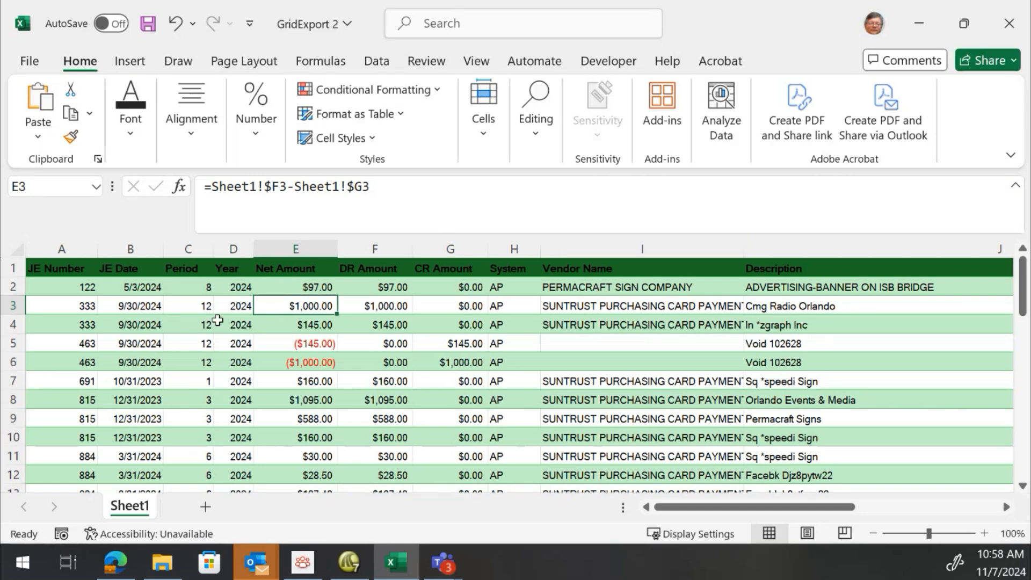
left_click(218, 322)
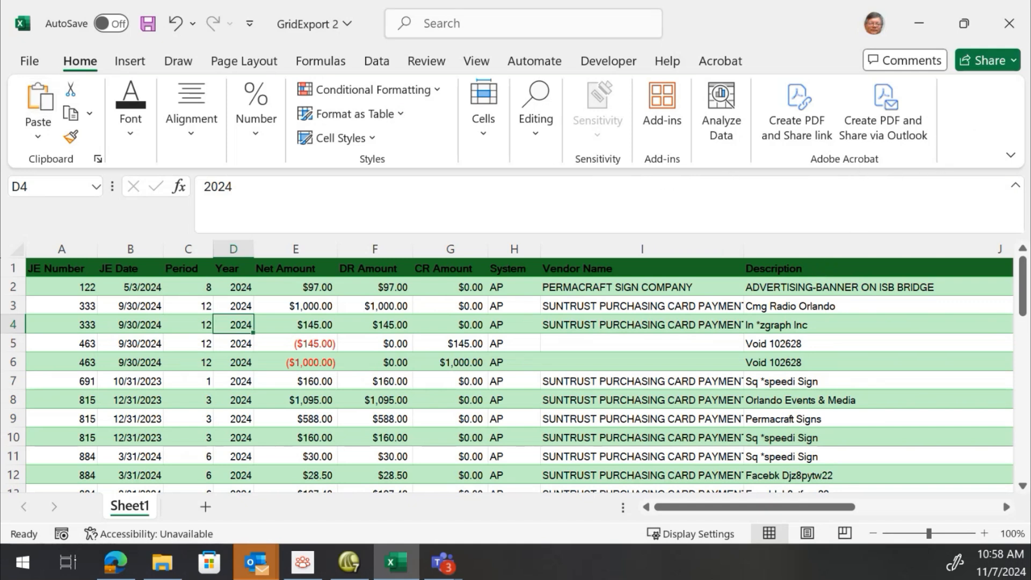
Close the GridExport 2 workbook without saving
left_click(38, 64)
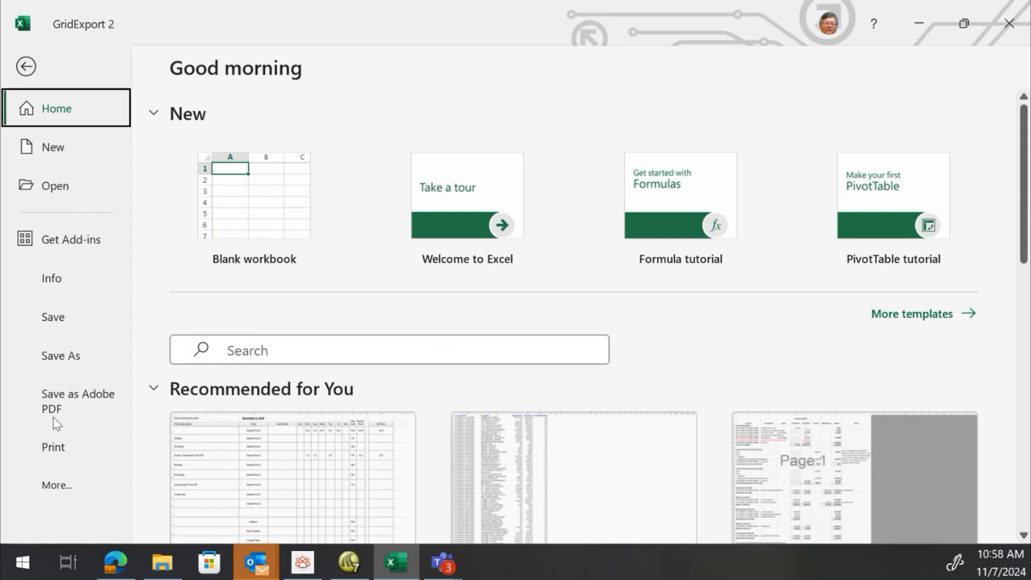
left_click(69, 486)
left_click(186, 390)
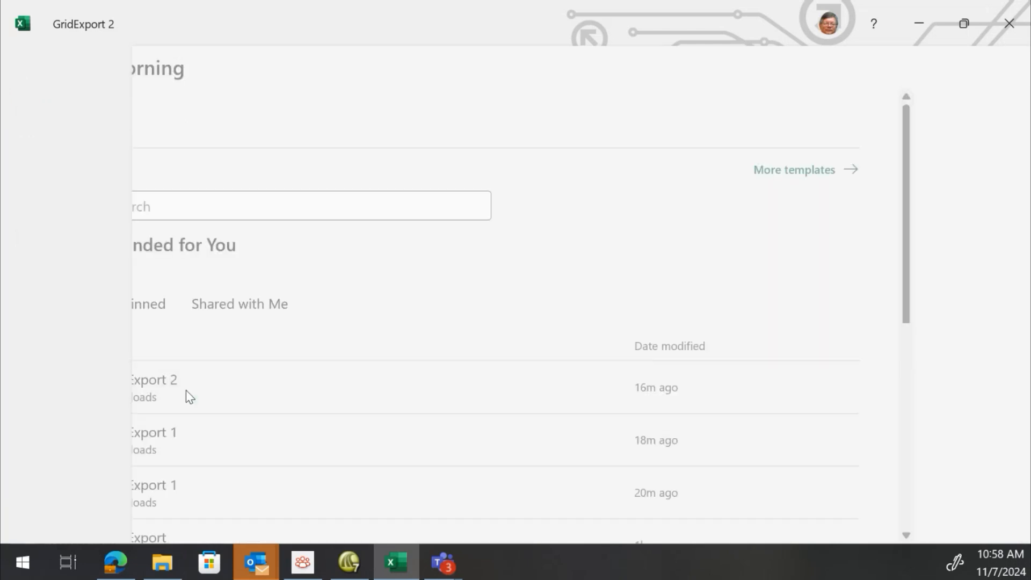
scroll(526, 537, "down", 1)
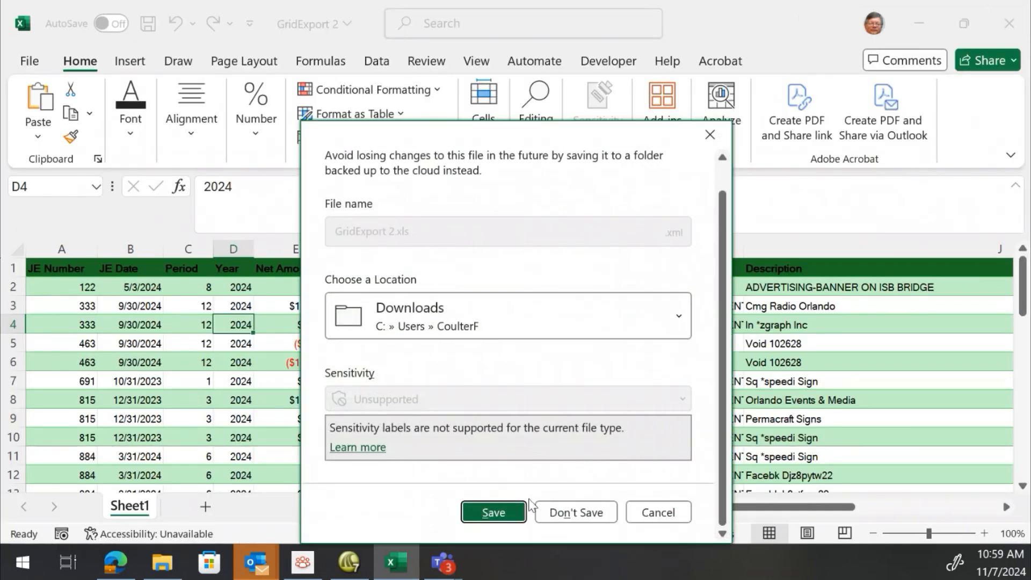
left_click(569, 516)
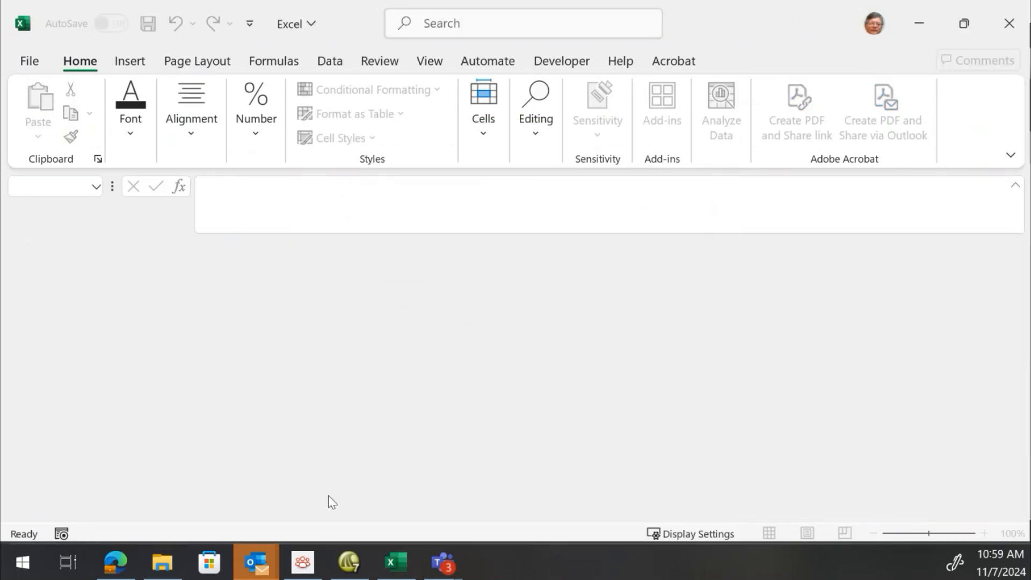
Switch to Springbrook and close the Chart of Accounts Maintenance, Section Selection and GL Display screens
left_click(349, 562)
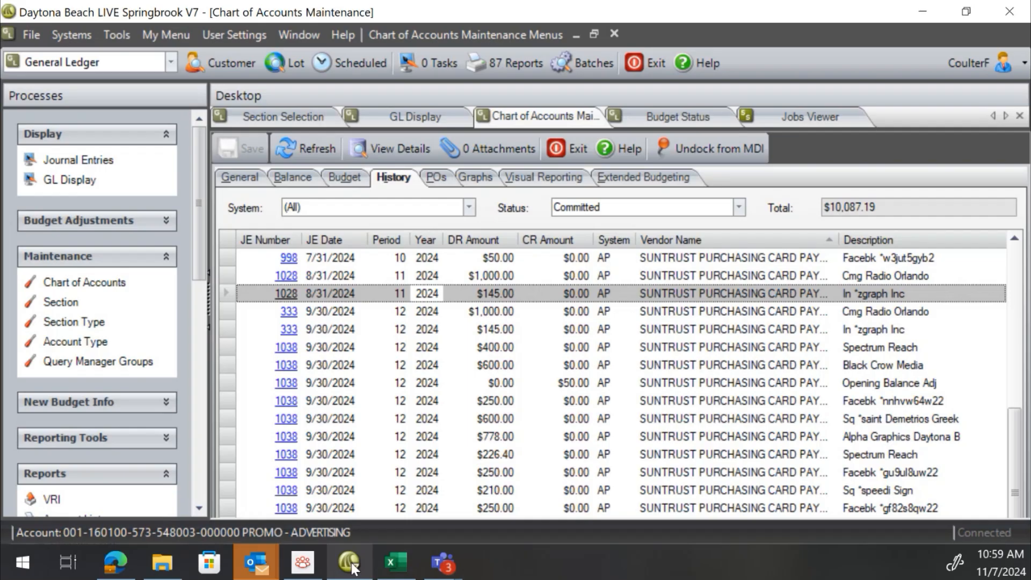
left_click(565, 153)
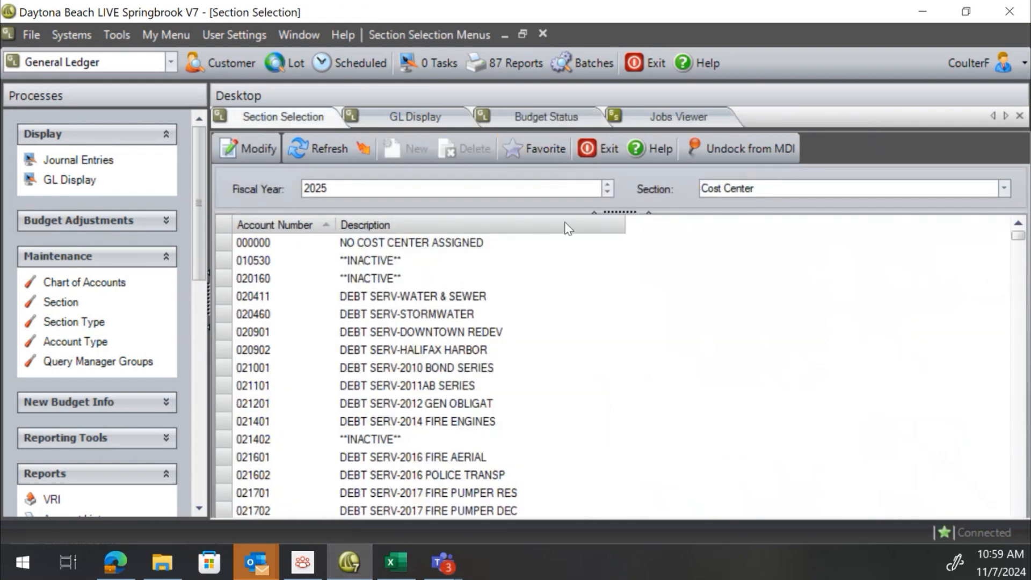
left_click(604, 143)
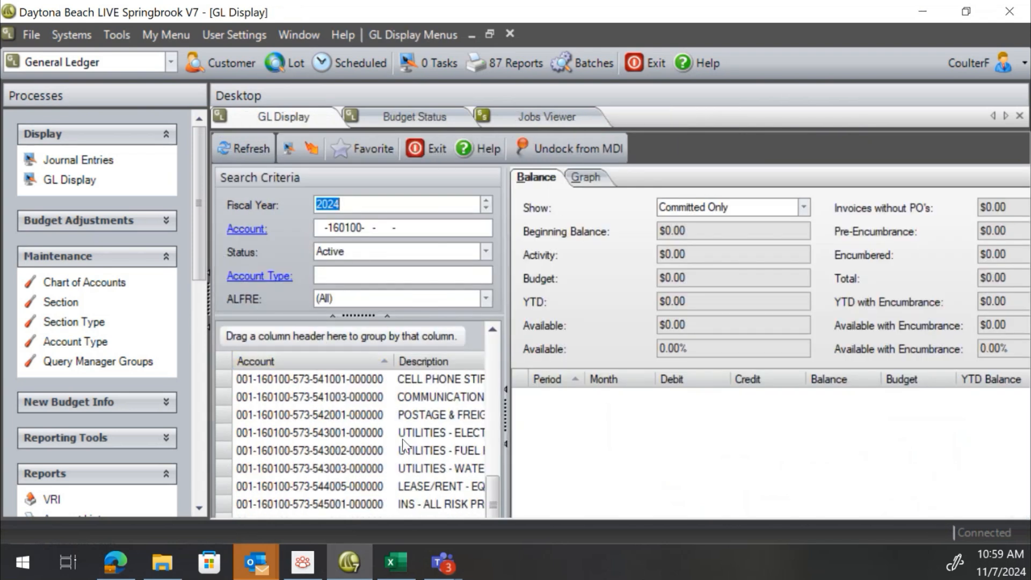
left_click(437, 149)
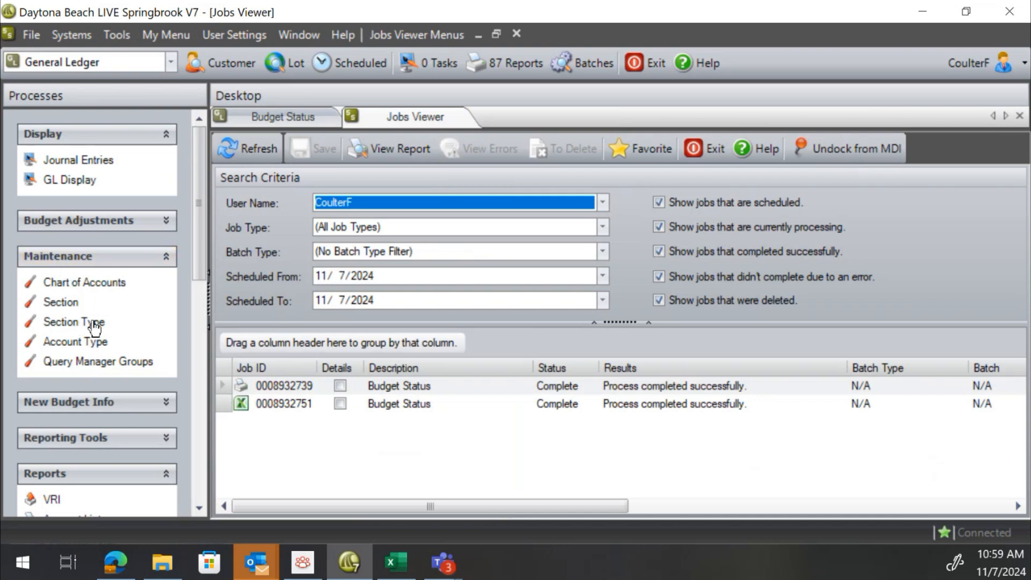
Open the Budget Status report, set Period To to 15, and send it to Excel
left_click_drag(204, 243, 204, 327)
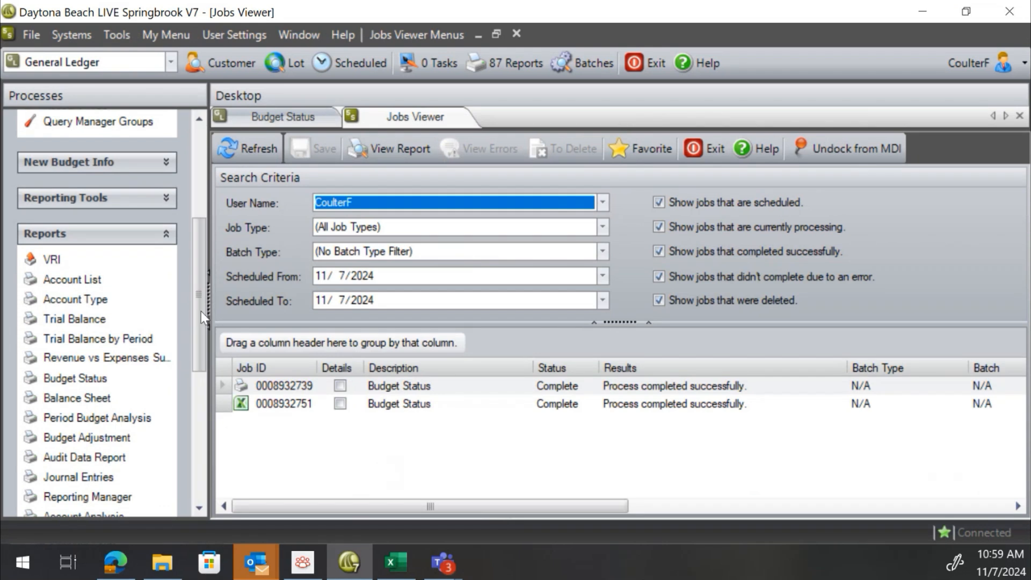
left_click(88, 379)
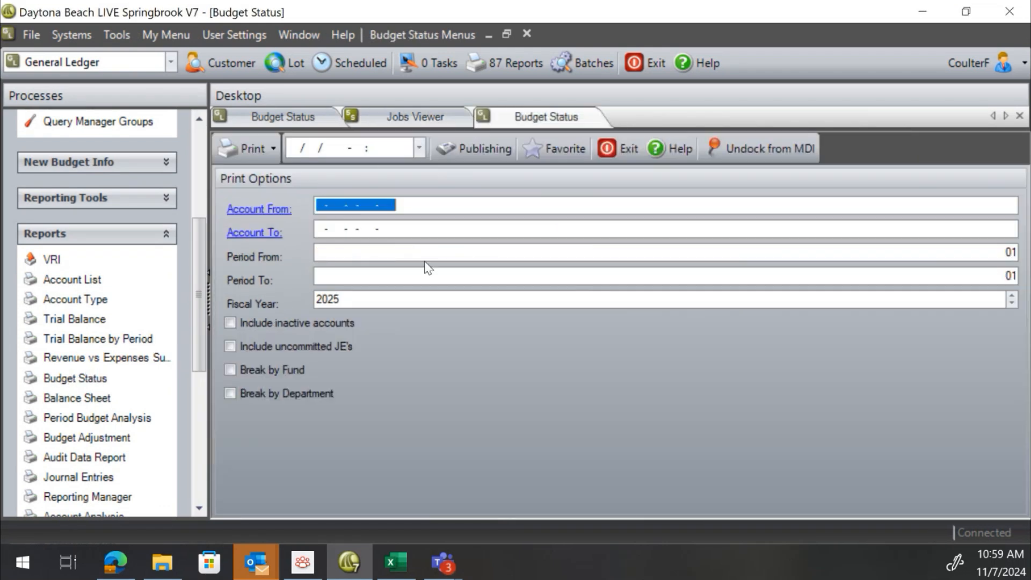
key("Tab")
key("Tab")
key("Tab")
type("15")
key("Tab")
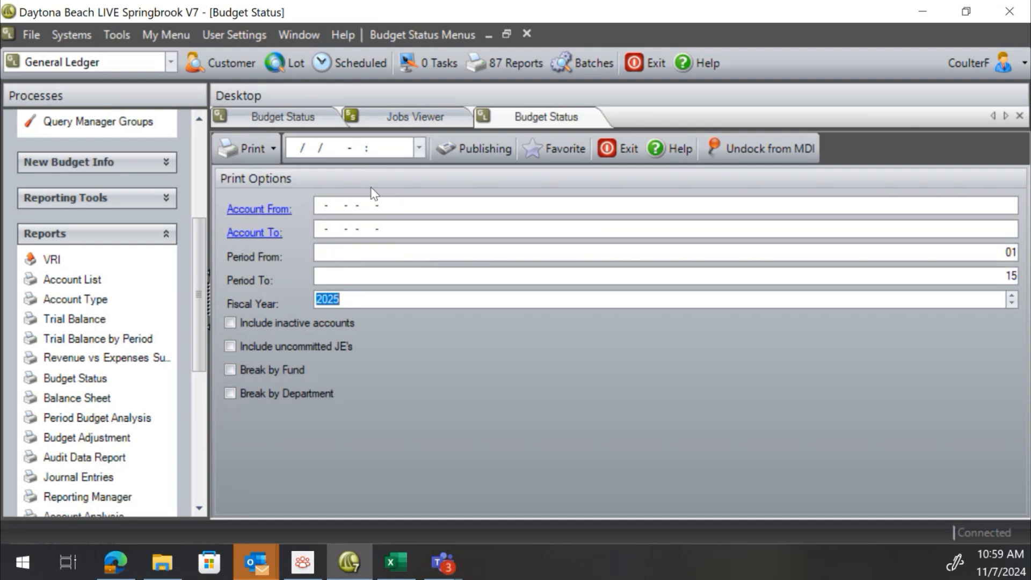
left_click(274, 148)
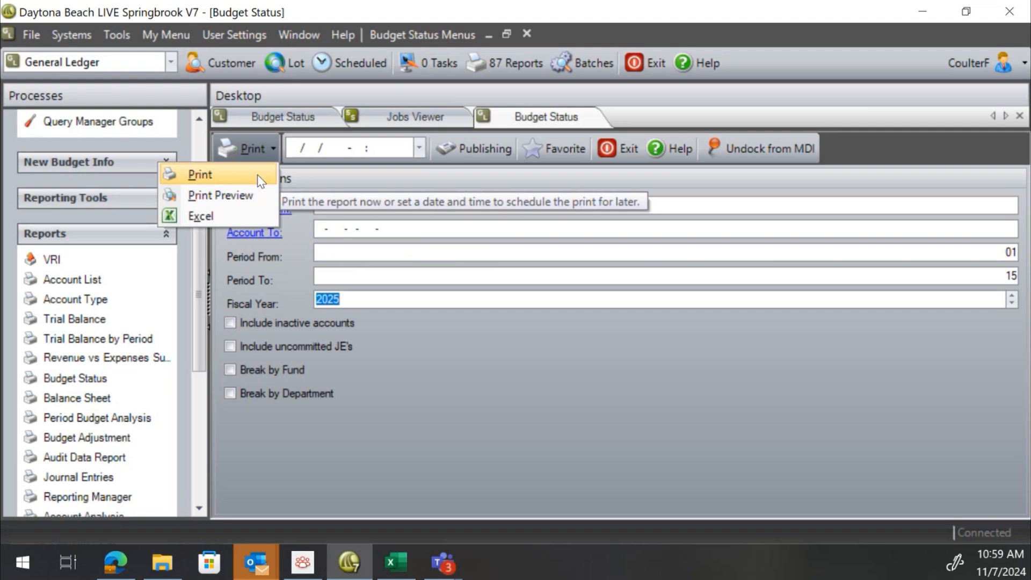
left_click(257, 217)
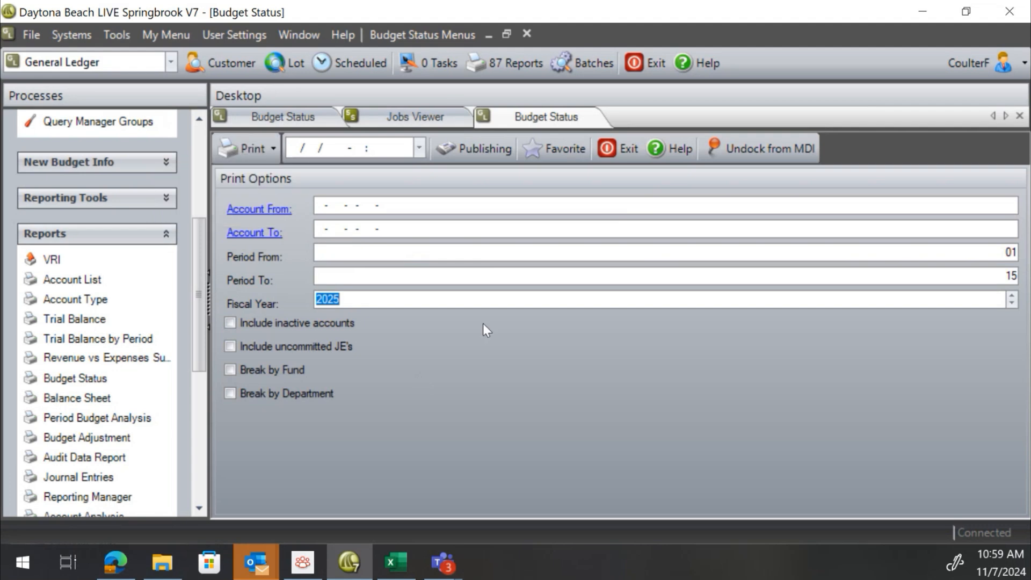
Browse the existing Budget Status report preview across its account rows and amount columns
left_click(301, 121)
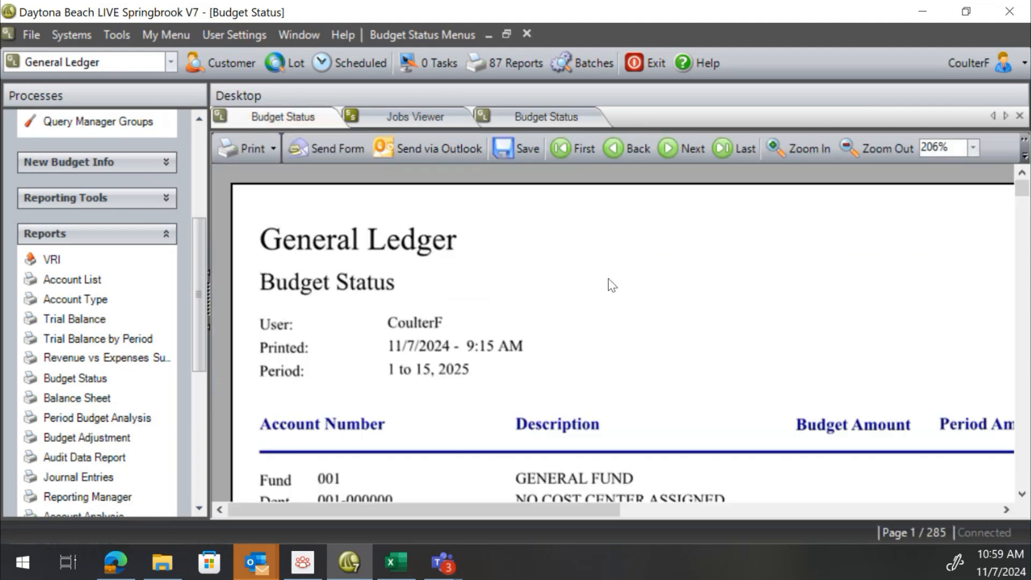
scroll(609, 285, "down", 3)
scroll(590, 261, "up", 3)
scroll(594, 271, "down", 2)
scroll(595, 254, "down", 15)
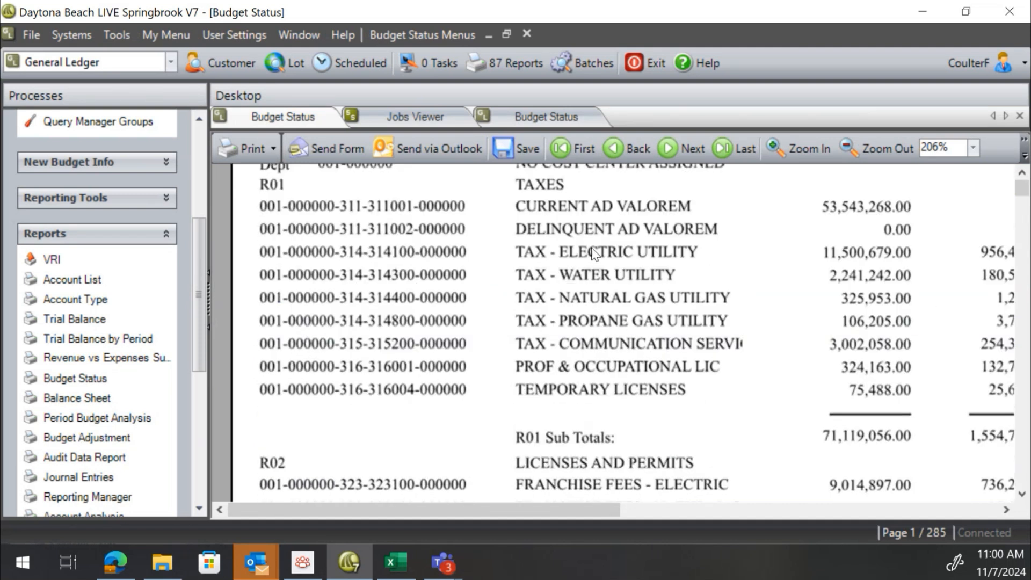
scroll(596, 298, "up", 15)
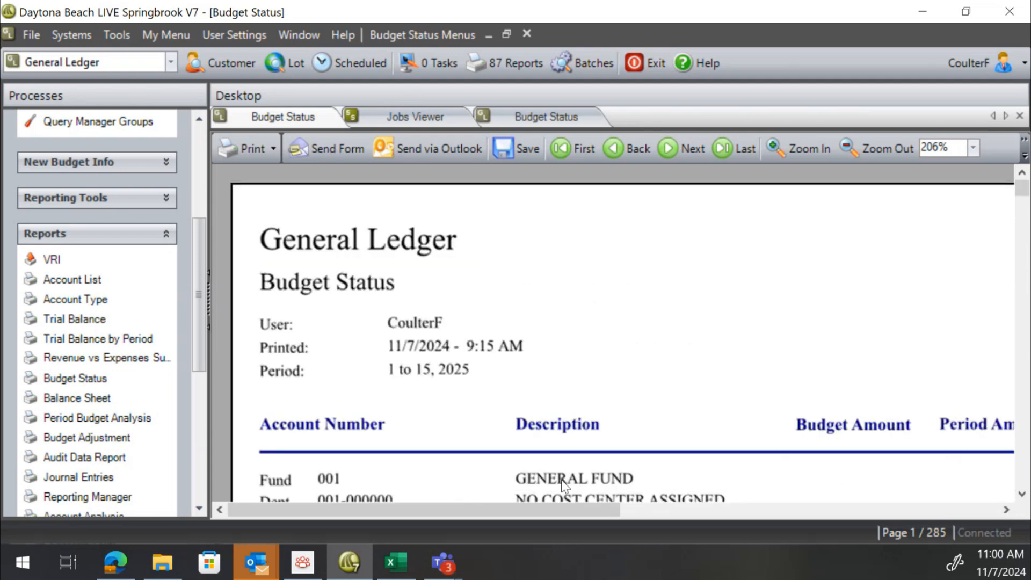
left_click_drag(563, 504, 546, 536)
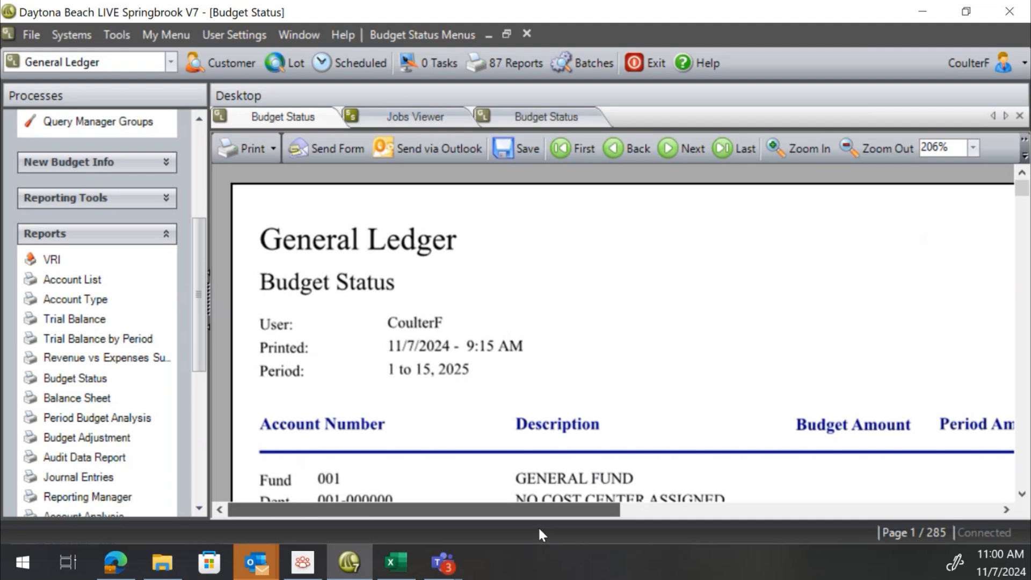
scroll(502, 410, "down", 6)
left_click_drag(598, 510, 903, 513)
scroll(654, 297, "up", 3)
scroll(653, 297, "down", 3)
scroll(808, 340, "up", 2)
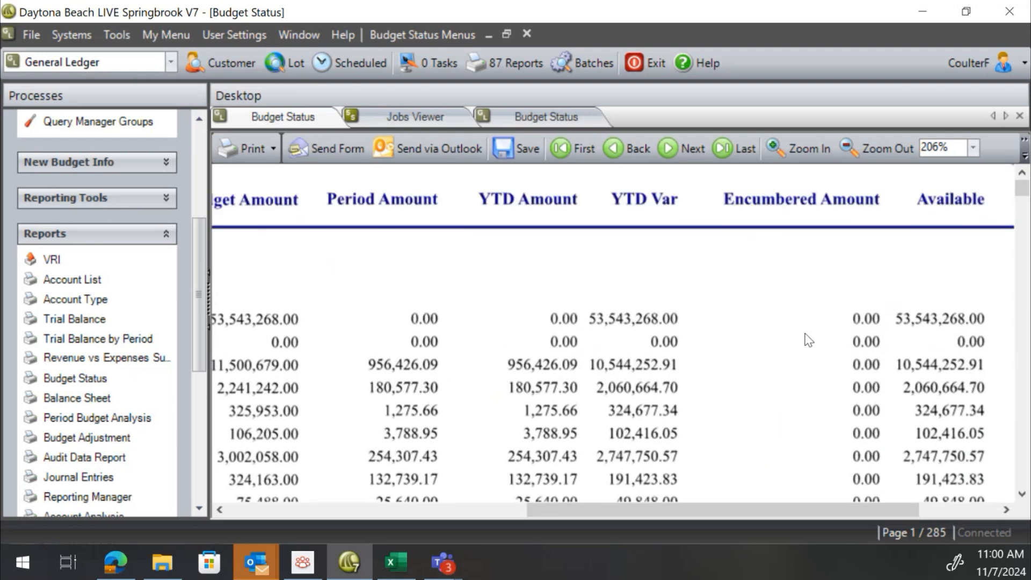
scroll(808, 341, "down", 1)
left_click_drag(594, 510, 314, 514)
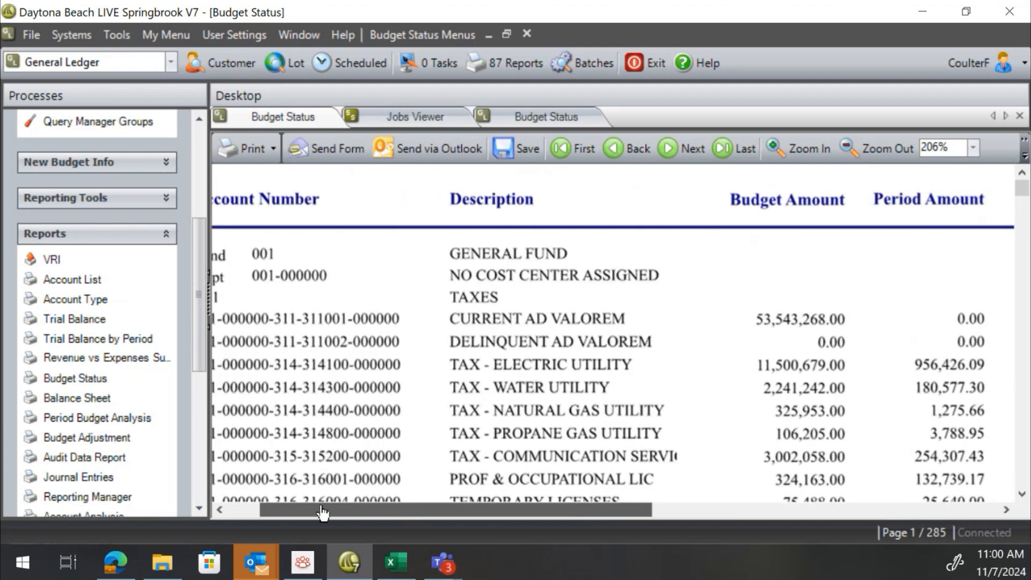
scroll(778, 246, "down", 6)
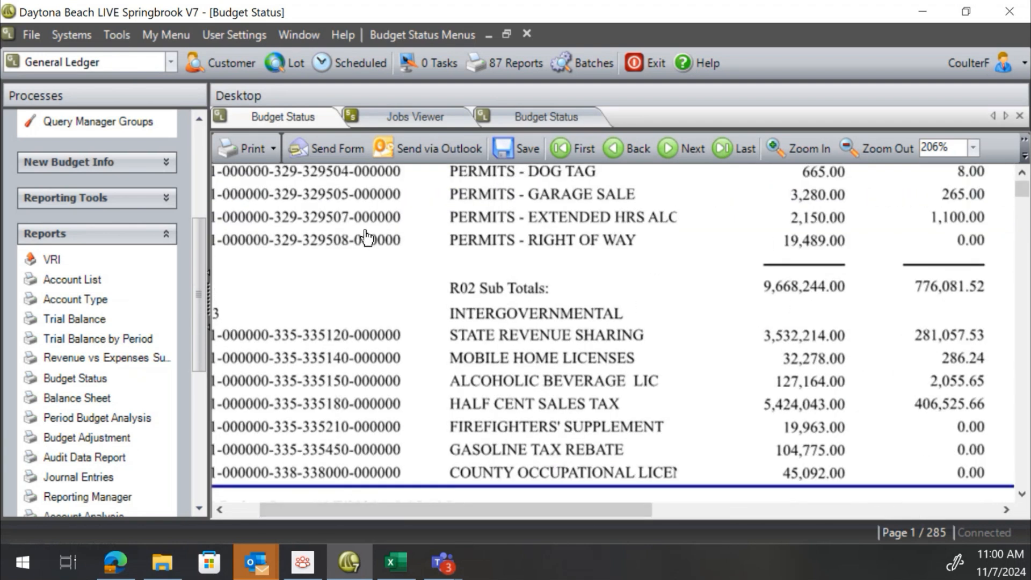
scroll(392, 344, "down", 5)
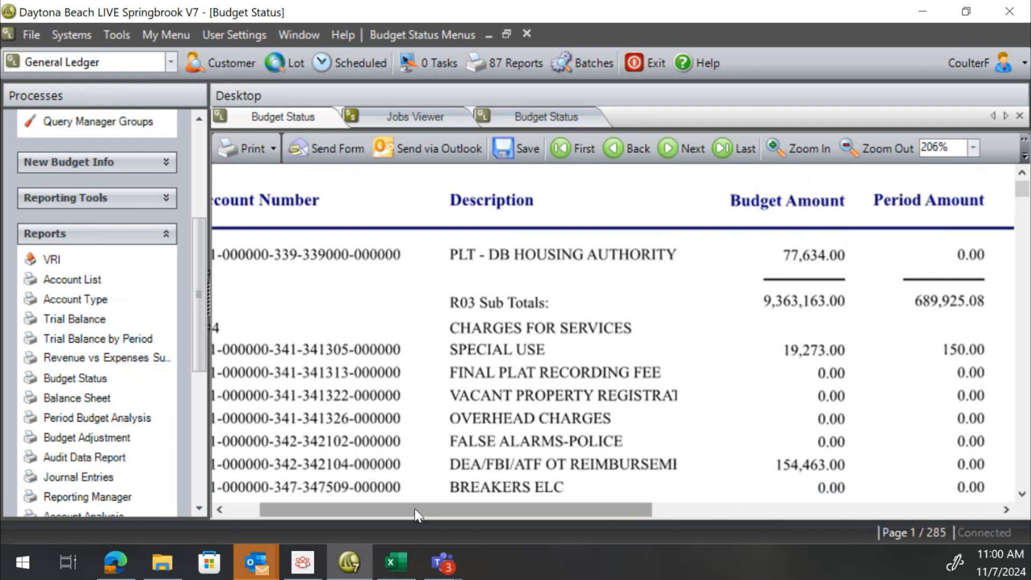
Open the completed Budget Status Excel export from the Jobs Viewer
left_click_drag(415, 508, 321, 504)
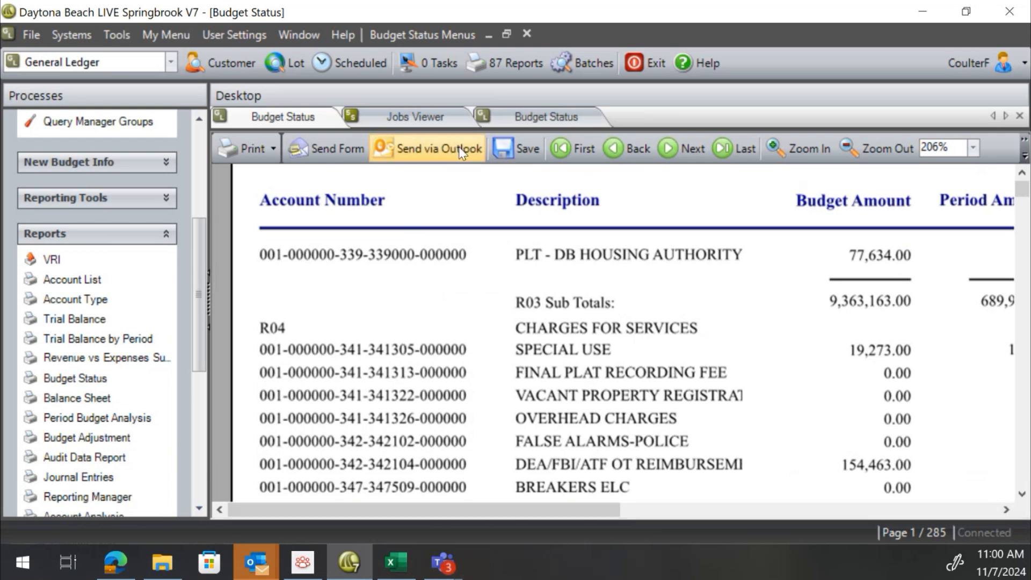
left_click(562, 116)
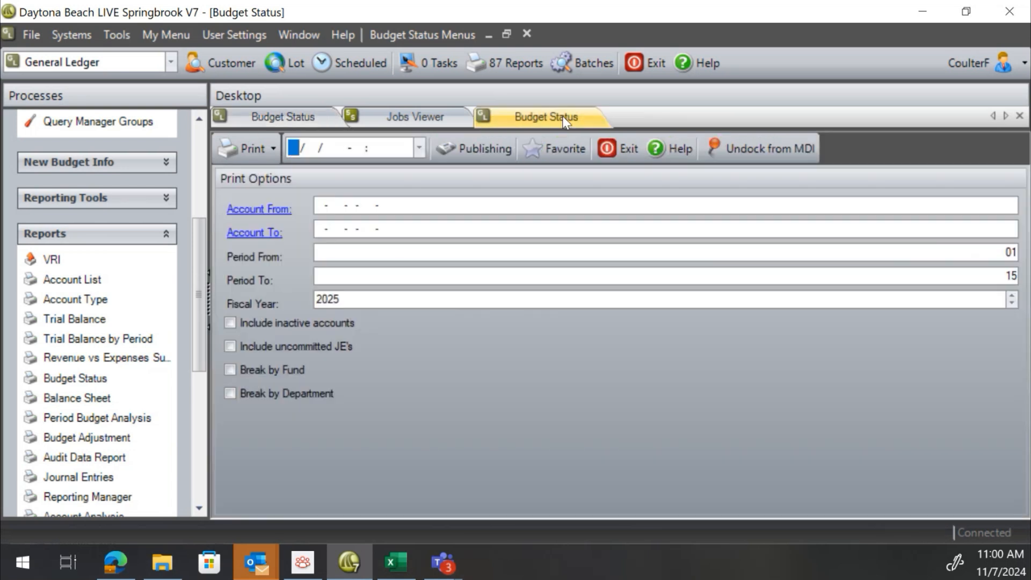
left_click(273, 146)
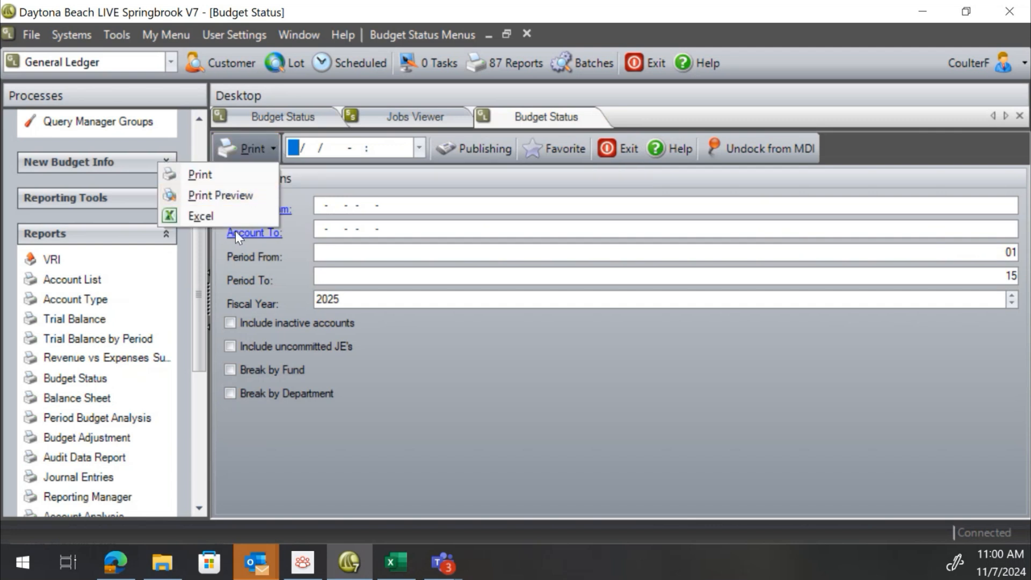
left_click(435, 115)
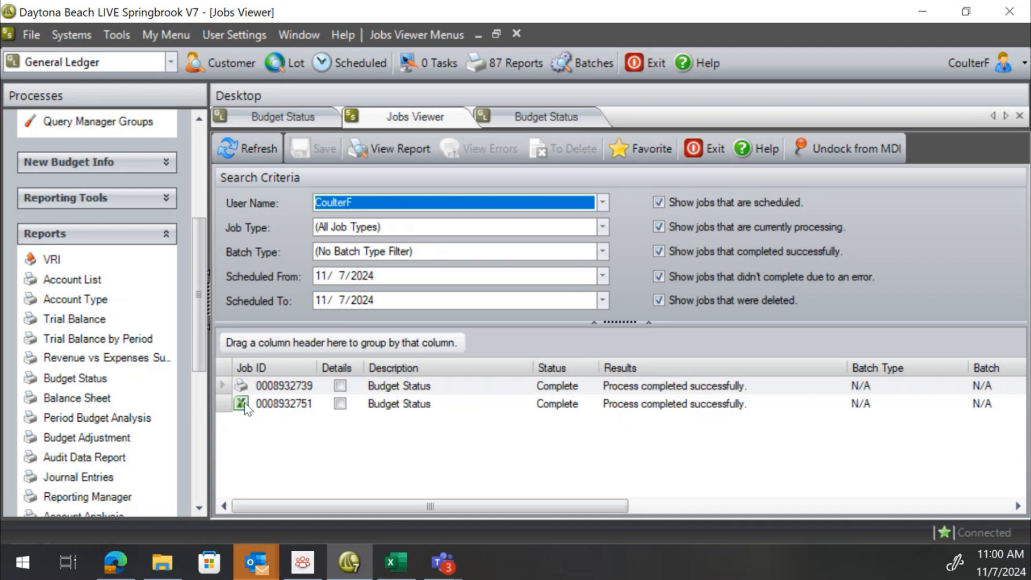
double_click(284, 405)
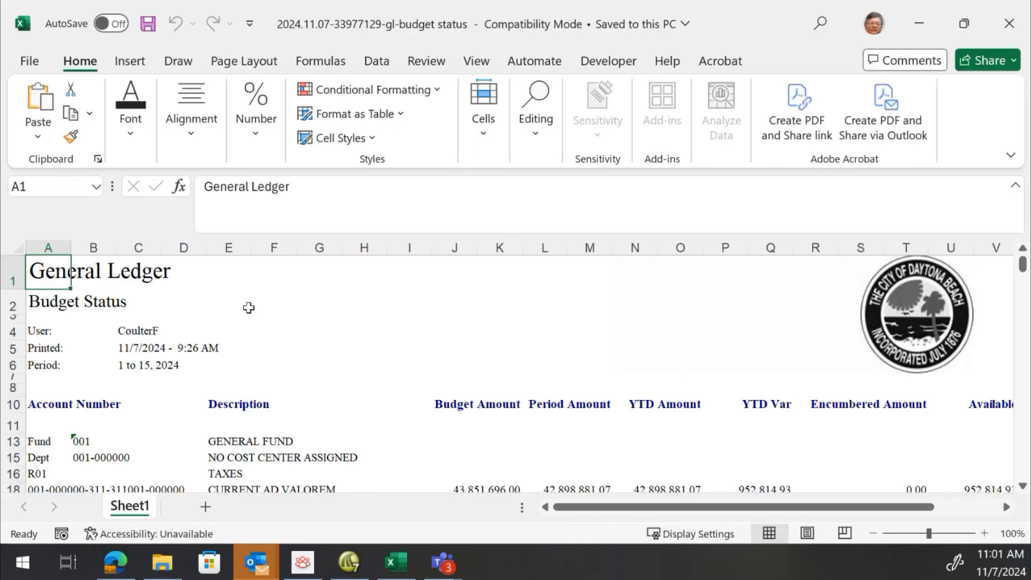
Compare the exported spreadsheet rows with the Budget Status report preview's header and account lines
scroll(325, 398, "down", 1)
scroll(324, 398, "down", 6)
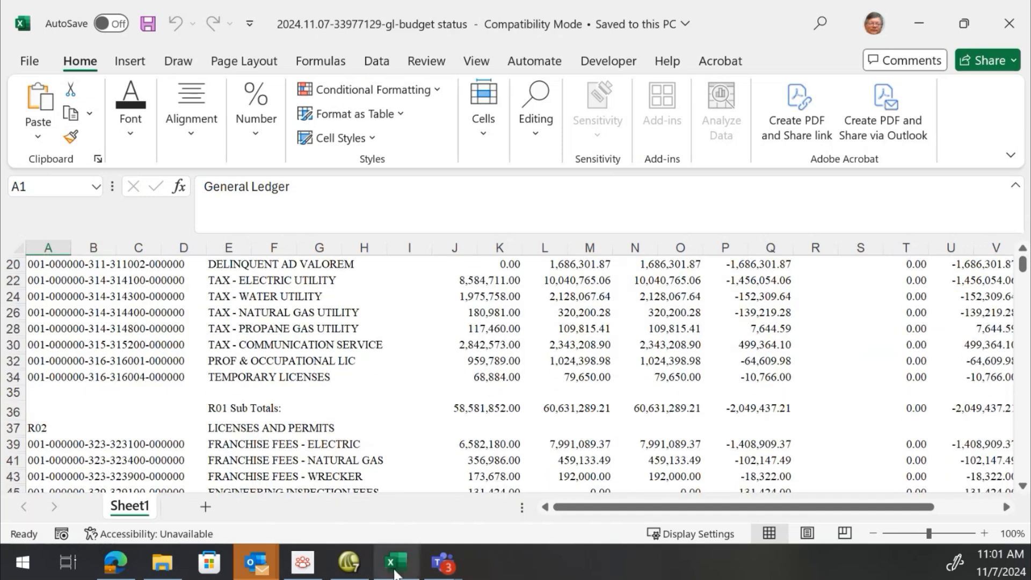
left_click(349, 562)
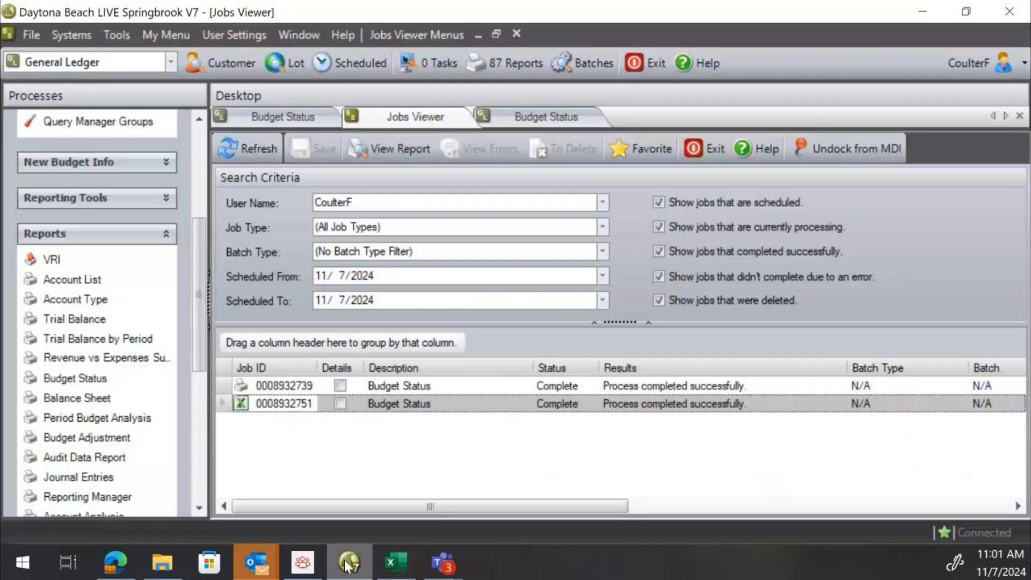
left_click(317, 120)
scroll(507, 363, "up", 10)
scroll(429, 376, "up", 2)
scroll(357, 384, "down", 4)
scroll(403, 354, "up", 3)
scroll(430, 329, "down", 1)
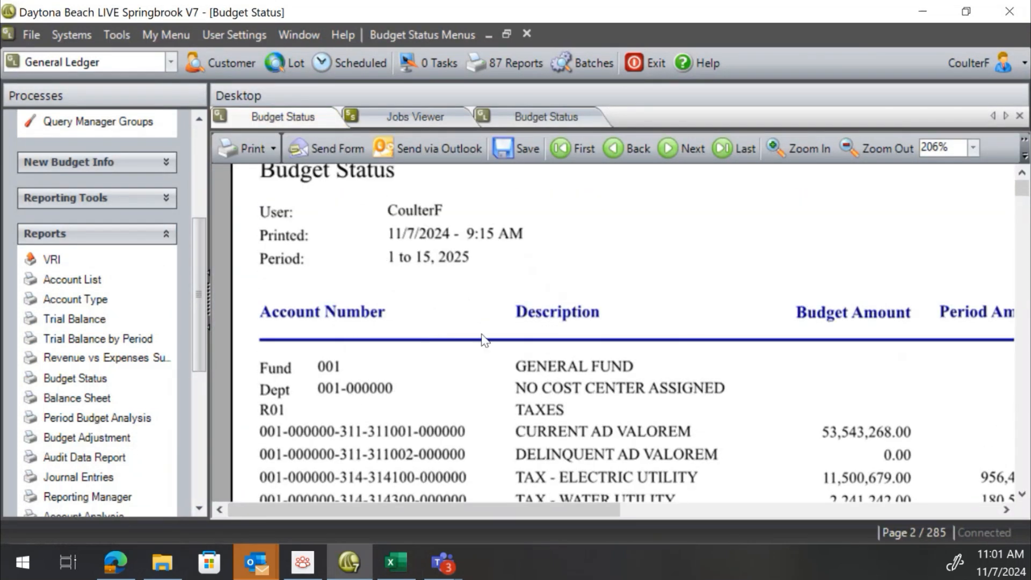
scroll(379, 382, "up", 2)
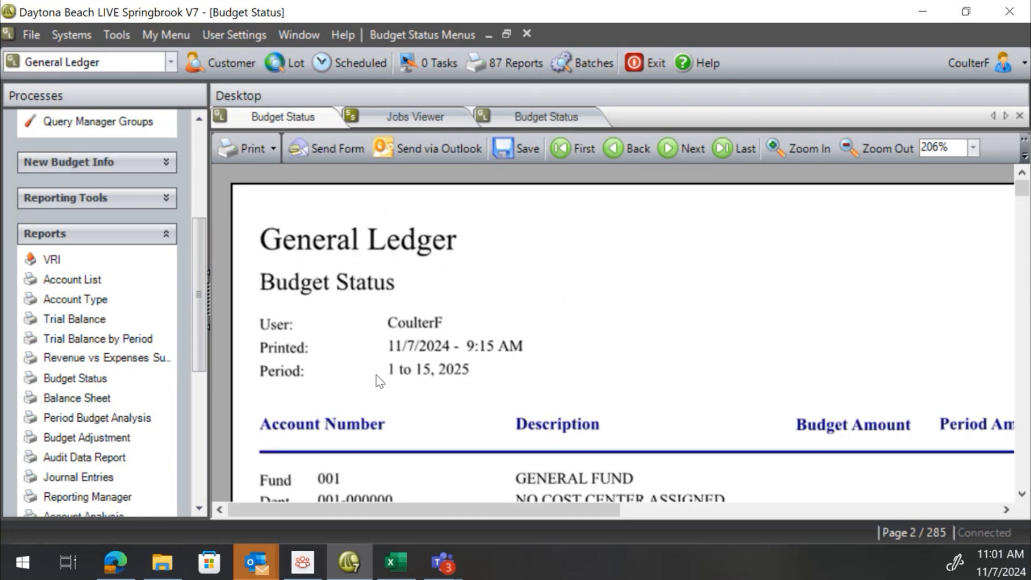
scroll(400, 462, "down", 10)
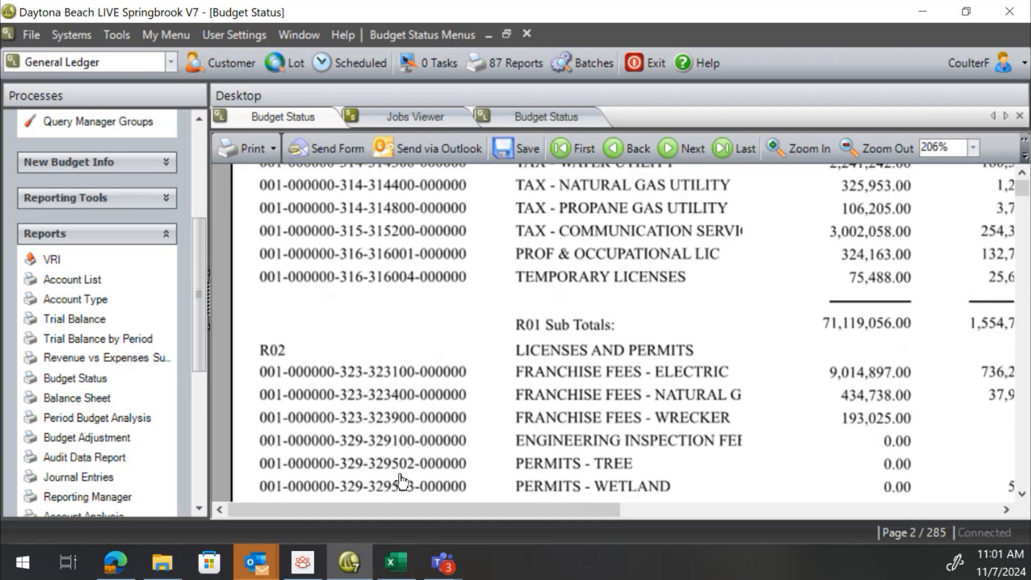
Scroll through the exported workbook down to its last rows and back to the top
left_click(400, 571)
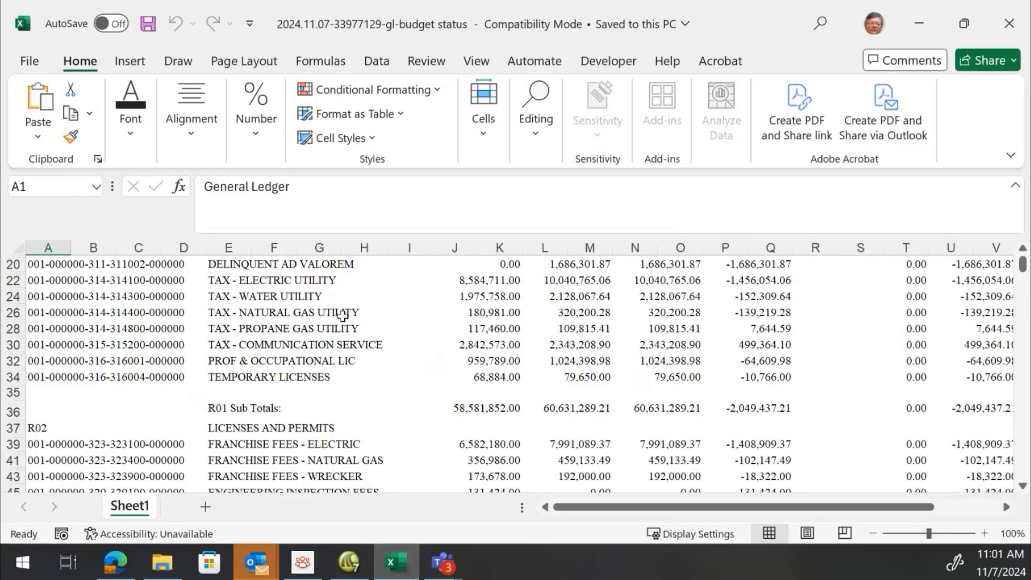
scroll(251, 363, "down", 4)
scroll(232, 410, "down", 8)
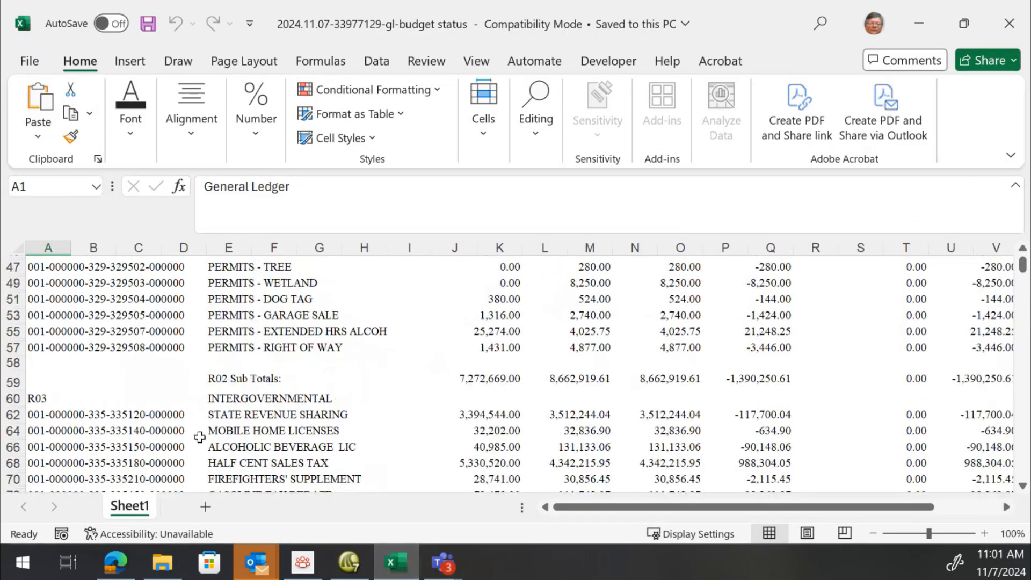
scroll(232, 411, "down", 15)
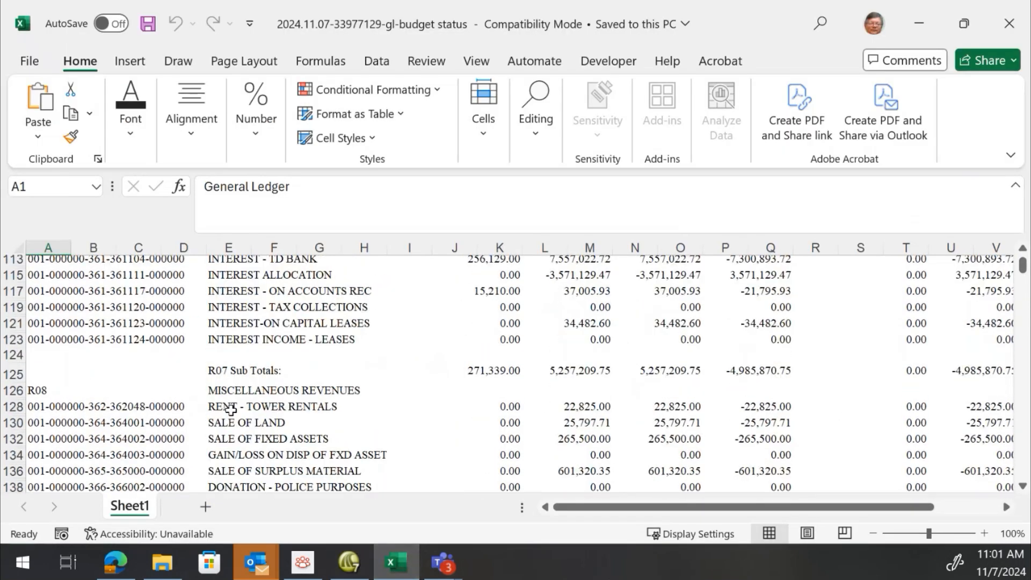
scroll(231, 411, "down", 10)
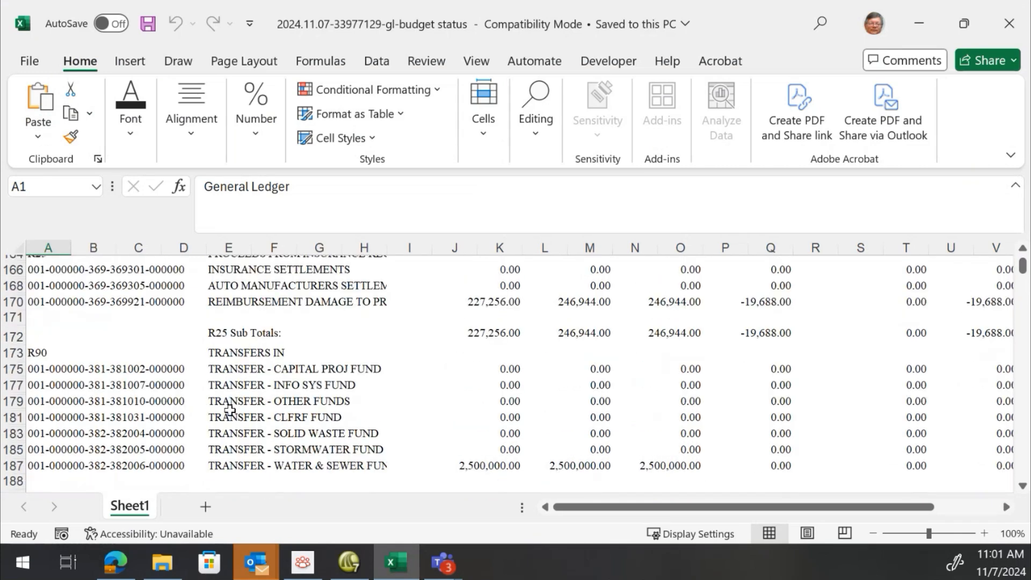
scroll(230, 410, "down", 3)
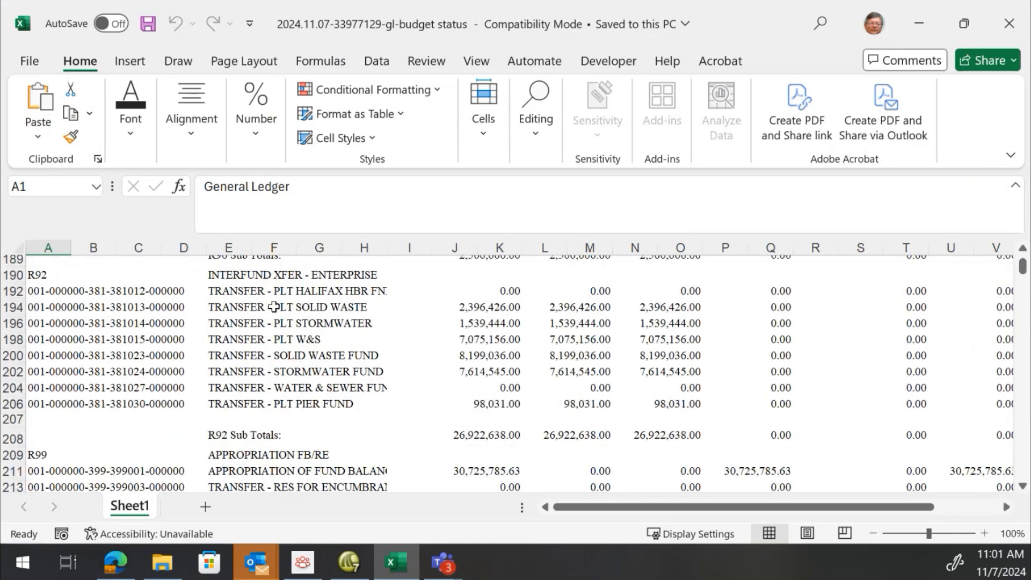
left_click_drag(1025, 263, 1022, 484)
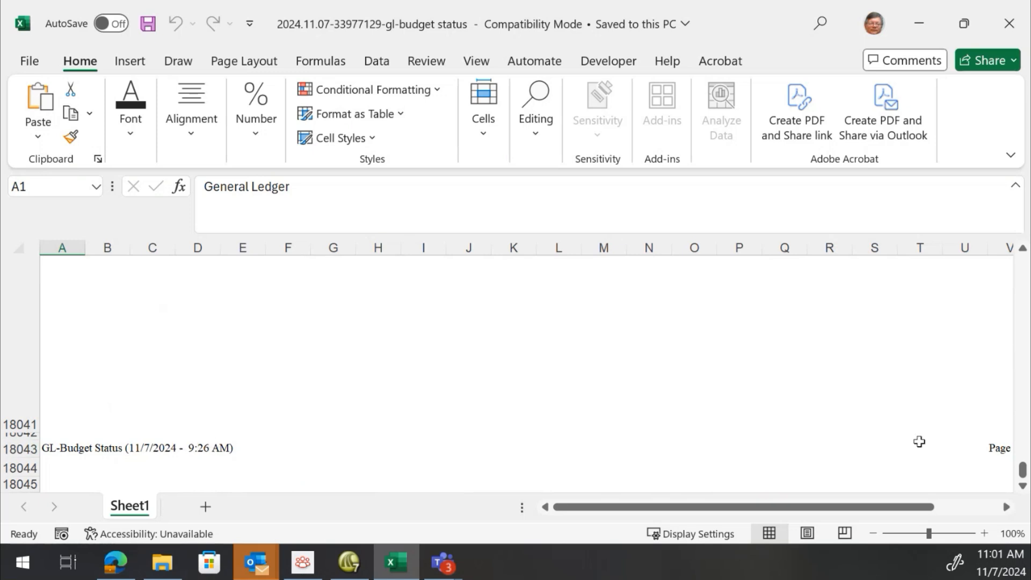
left_click_drag(912, 509, 827, 515)
left_click_drag(1024, 471, 1019, 212)
left_click_drag(1023, 468, 1029, 405)
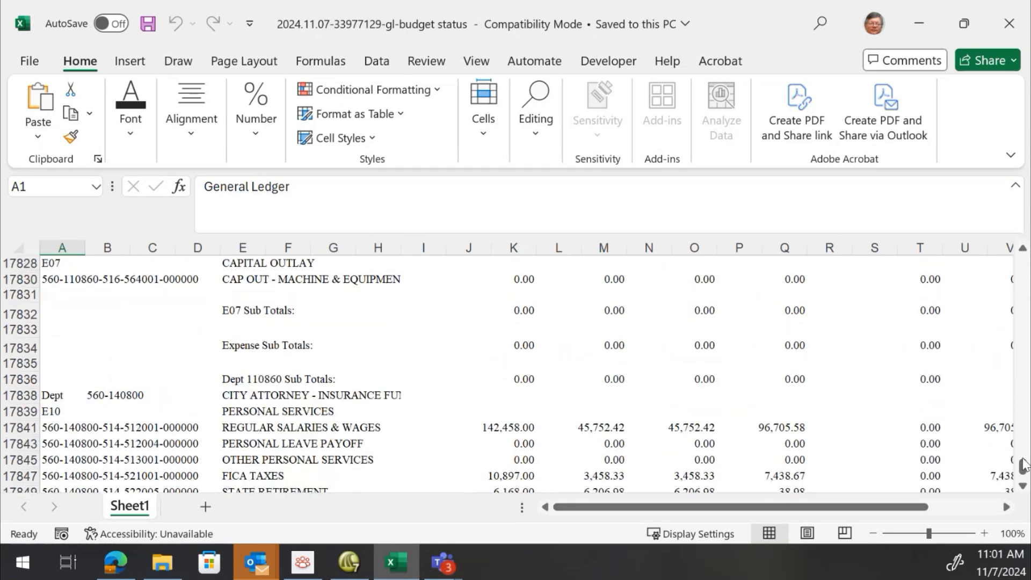
left_click(1019, 385)
left_click(1019, 385)
left_click(1019, 385)
left_click_drag(1022, 468, 1022, 263)
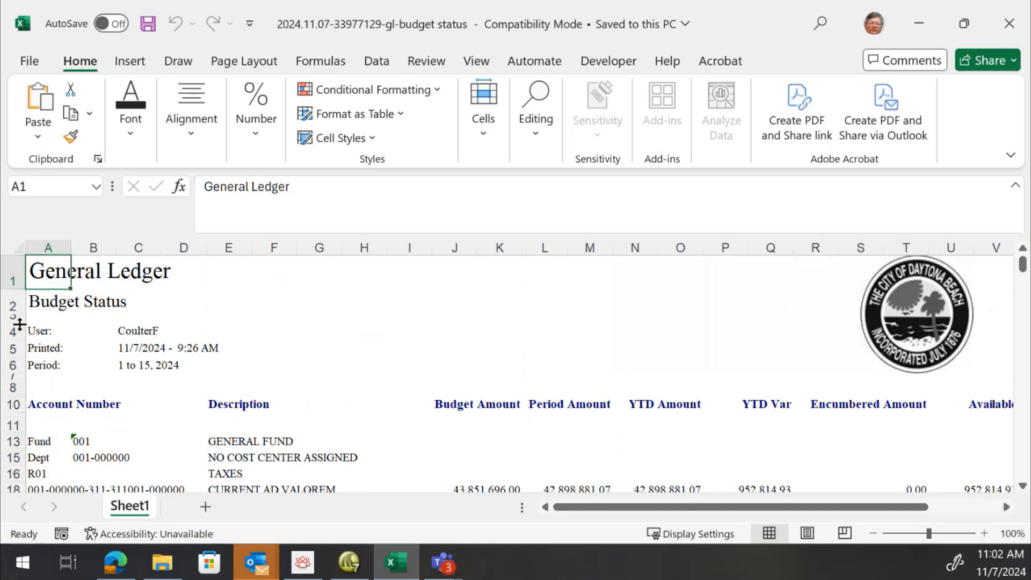
scroll(19, 324, "down", 2)
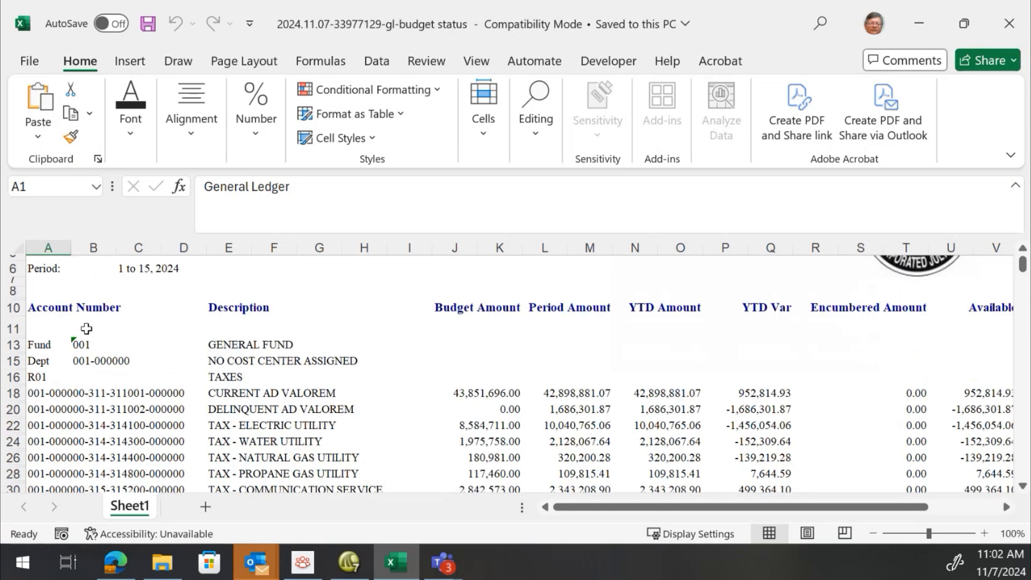
scroll(82, 329, "down", 1)
scroll(94, 360, "up", 3)
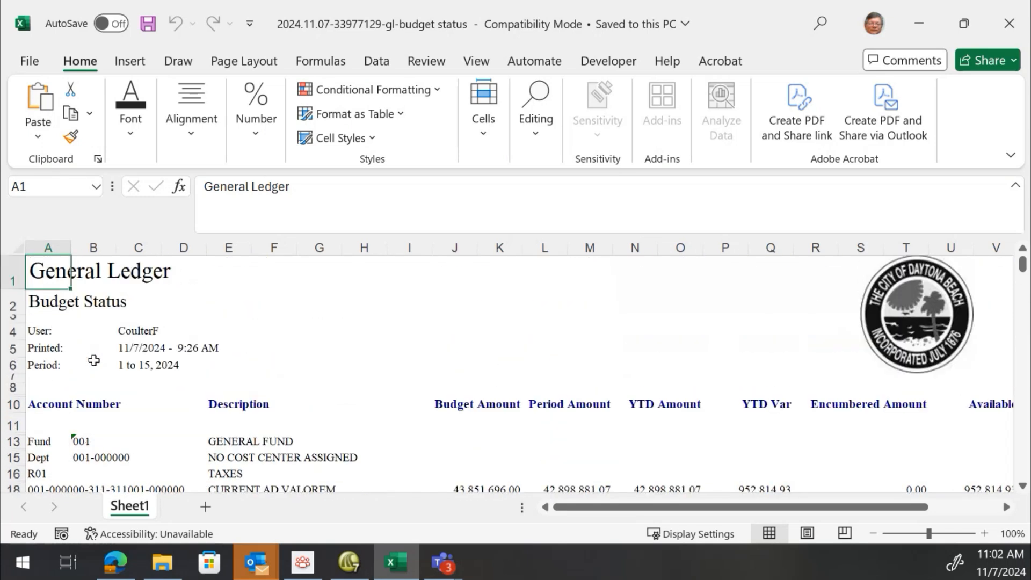
Inspect the header cells and the R01 subtotal cell to see how the exported values are stored
left_click(56, 332)
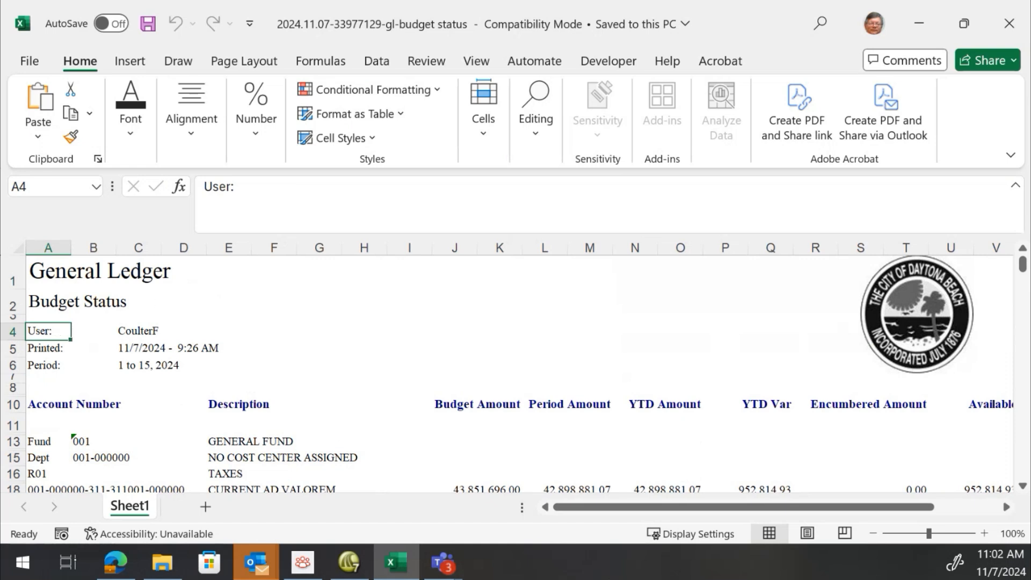
left_click(90, 332)
left_click(138, 331)
left_click(94, 331)
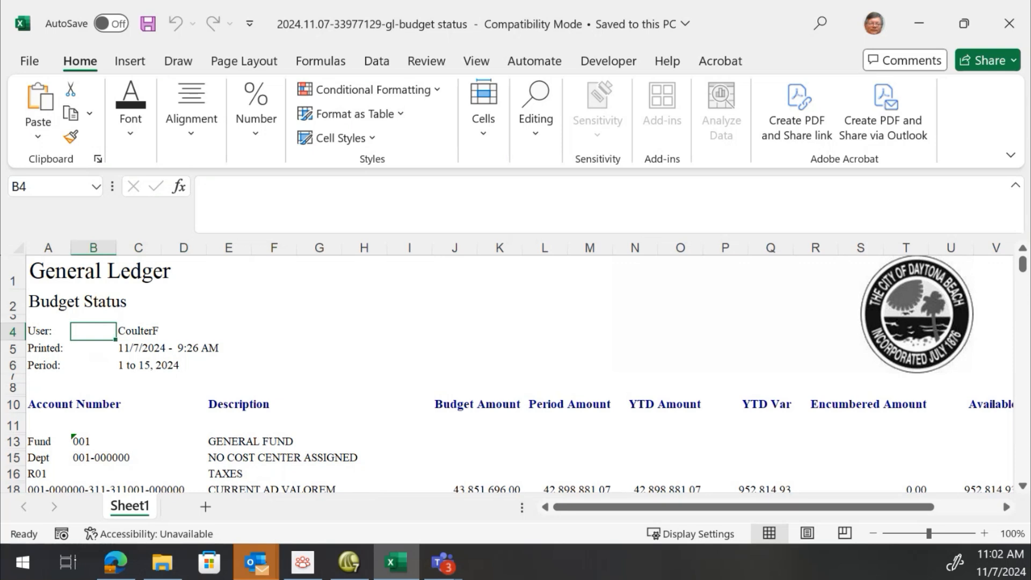
left_click(161, 332)
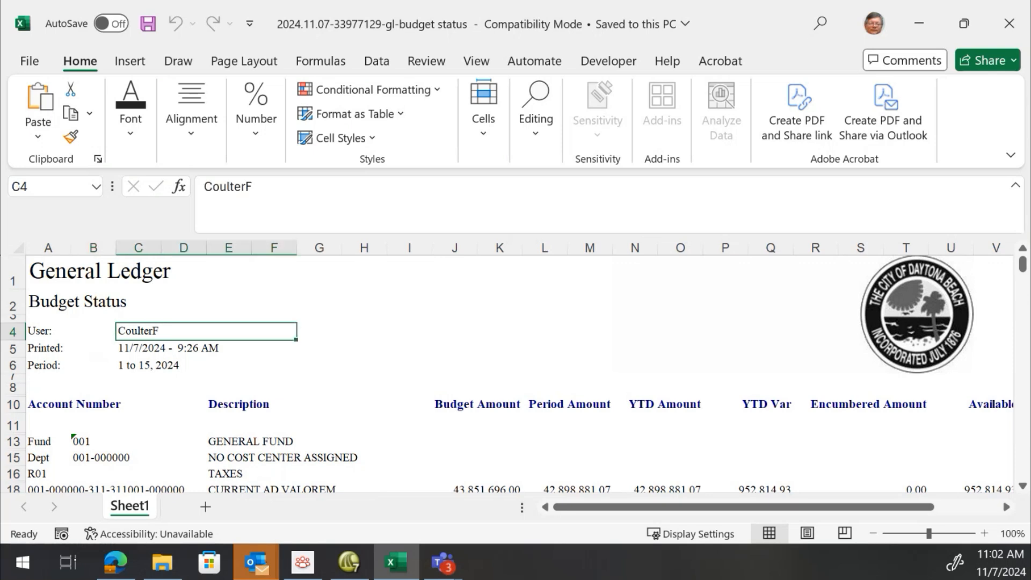
left_click(121, 352)
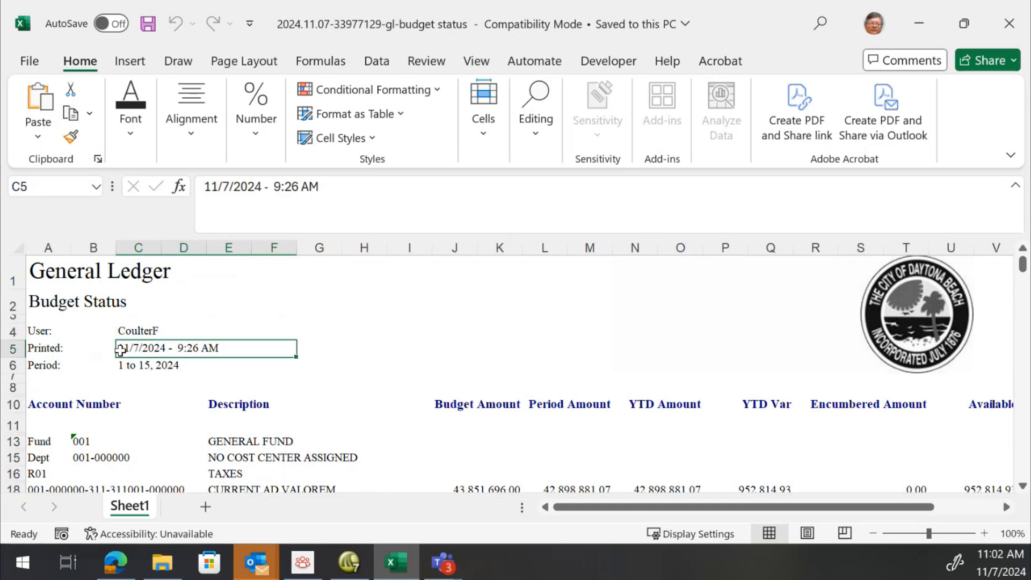
scroll(433, 396, "down", 6)
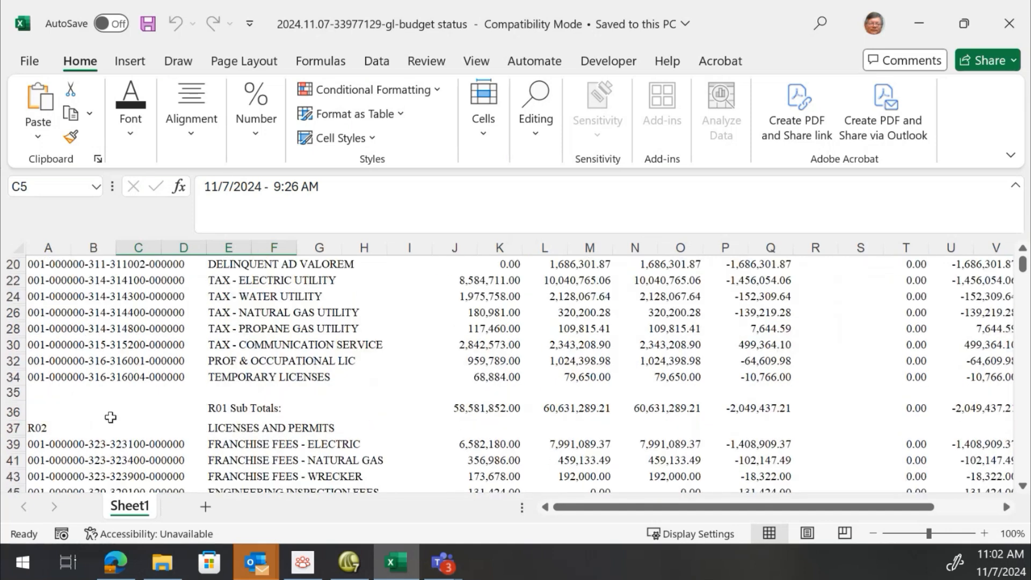
left_click(462, 410)
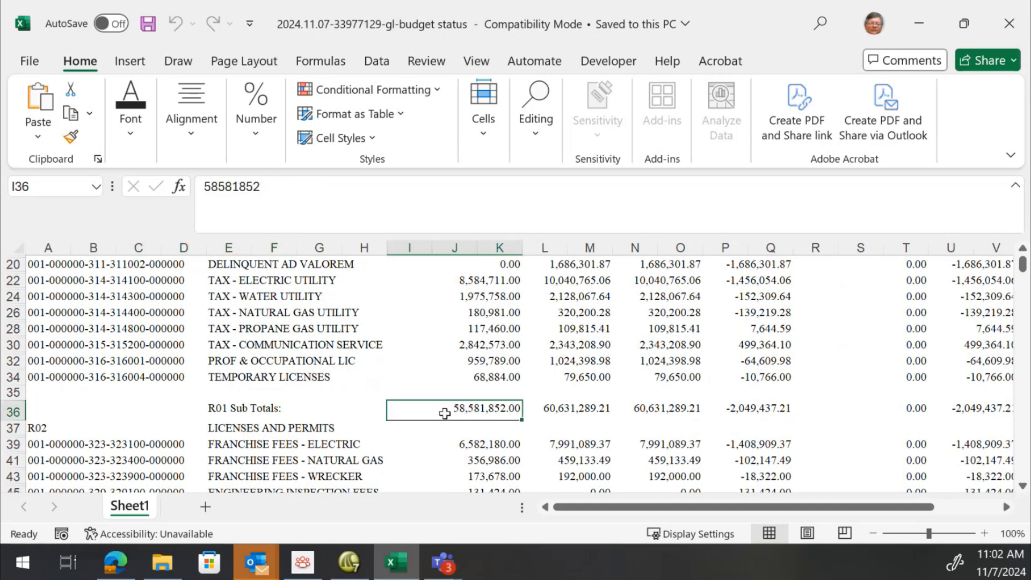
scroll(451, 411, "down", 2)
scroll(462, 358, "down", 7)
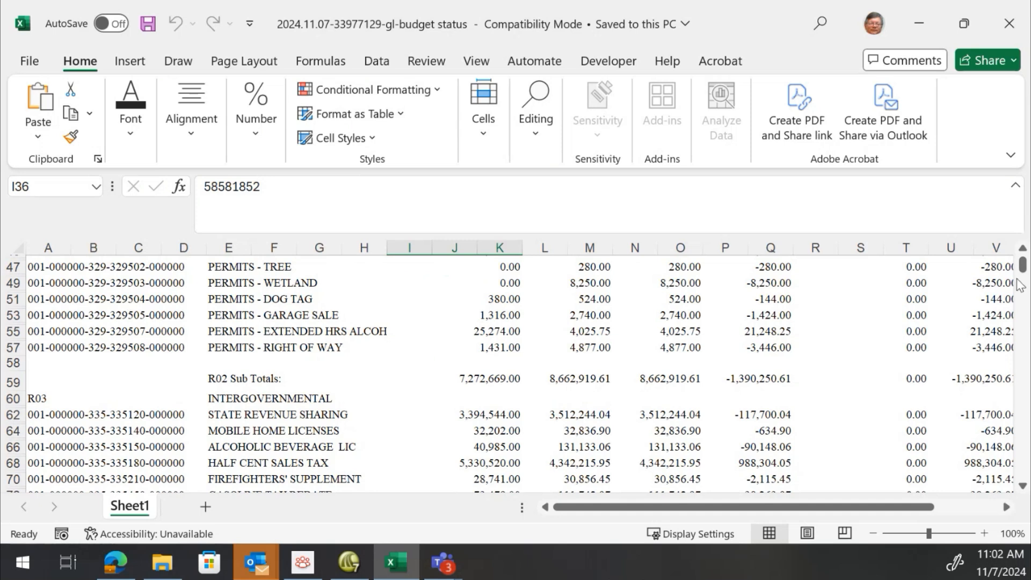
left_click_drag(1023, 262, 1023, 260)
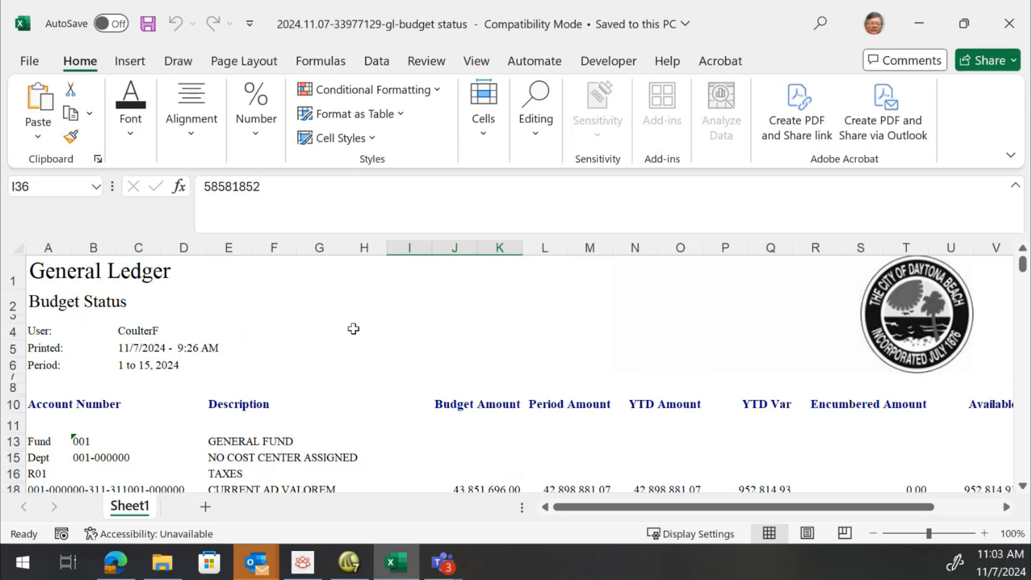
scroll(351, 330, "down", 6)
scroll(352, 330, "up", 6)
left_click(616, 64)
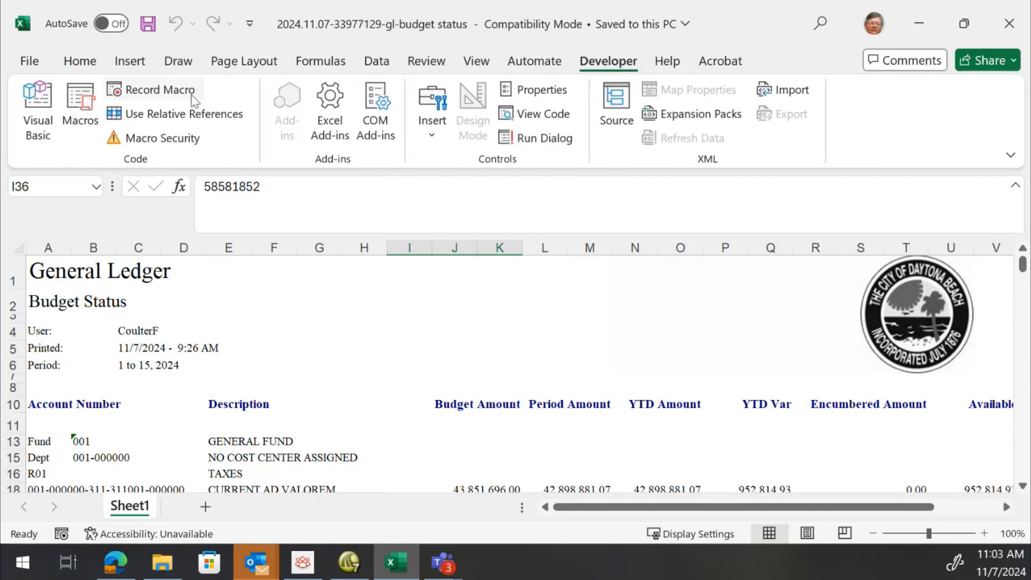
left_click(79, 102)
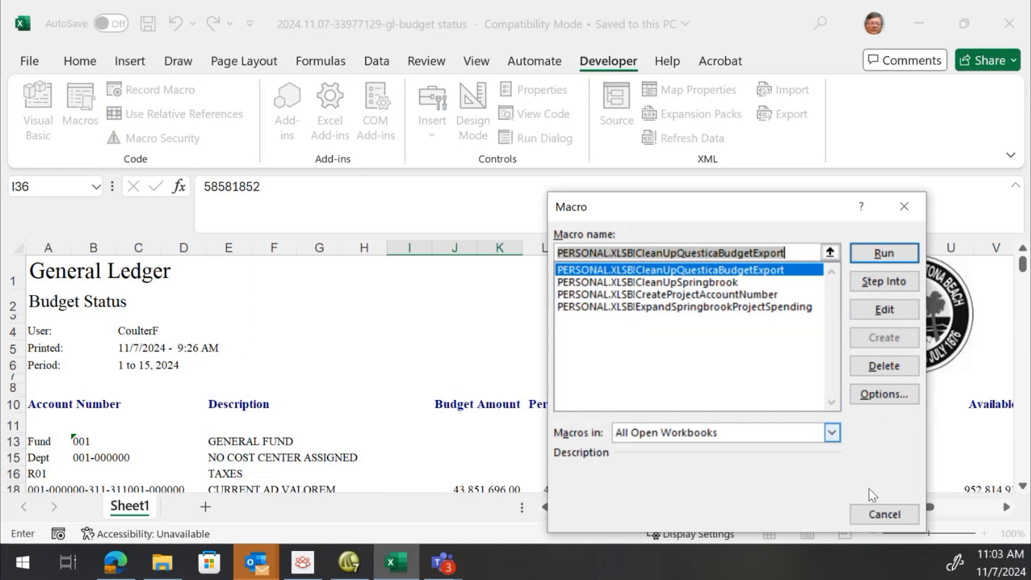
left_click(883, 514)
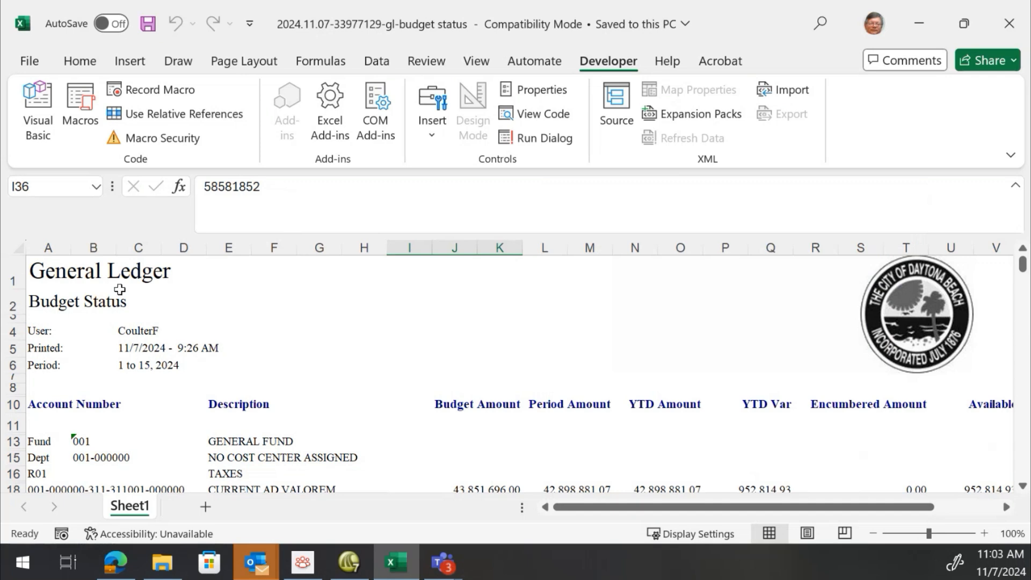
Delete the city logo picture from the top of the sheet
left_click(911, 338)
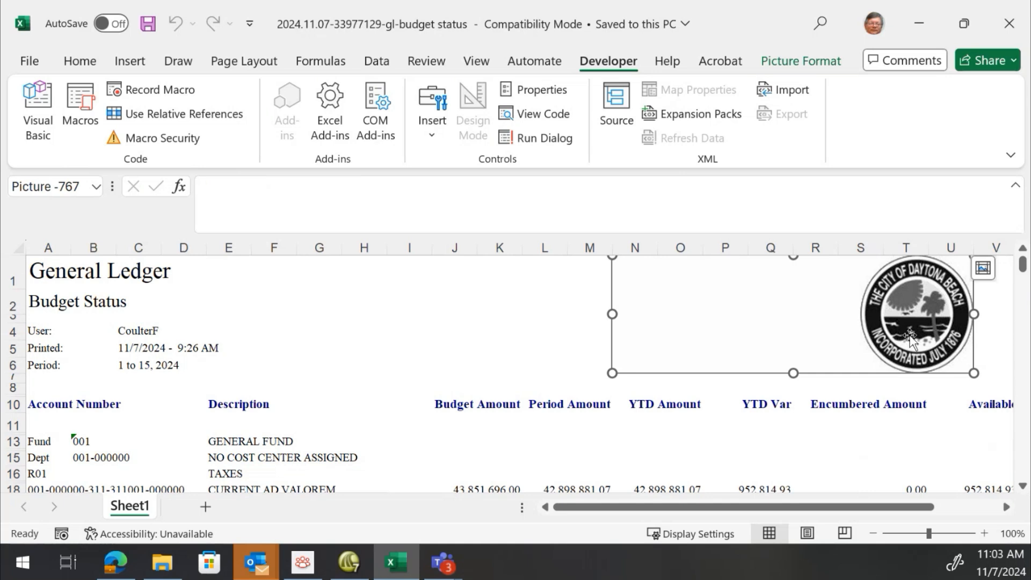
key("Delete")
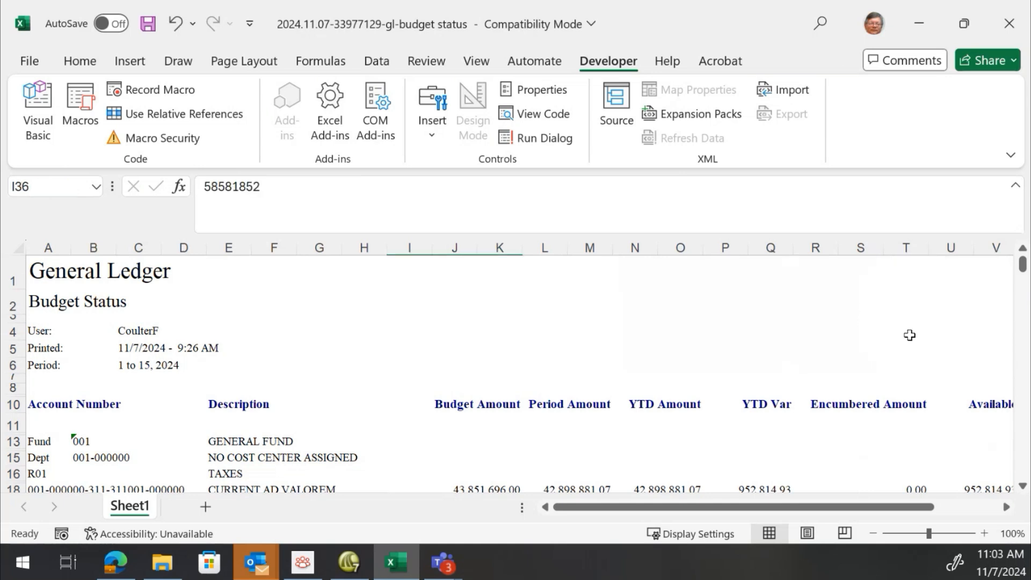
Select the whole sheet and turn off Wrap text and Merge cells in its alignment formatting
left_click(14, 246)
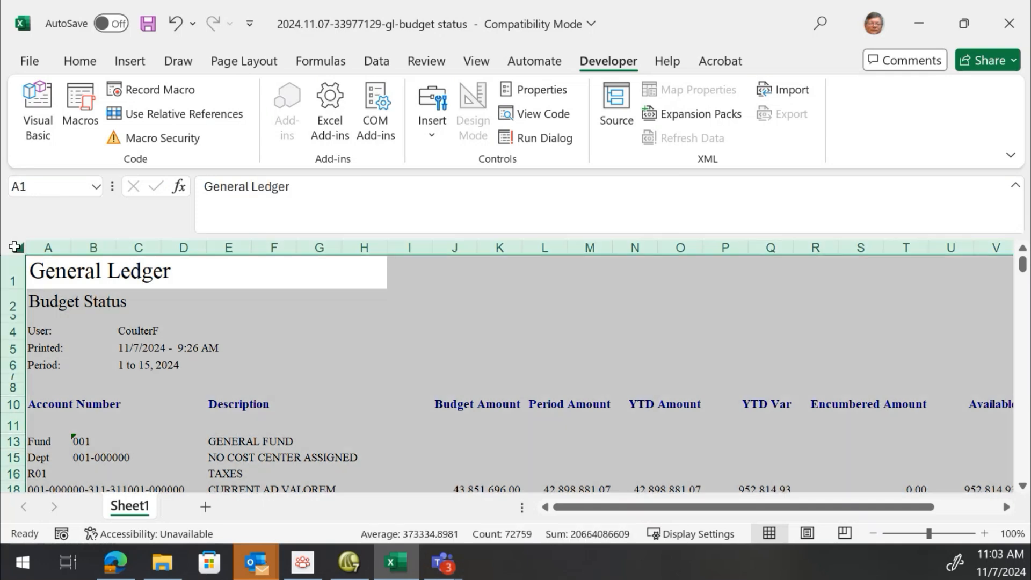
right_click(298, 341)
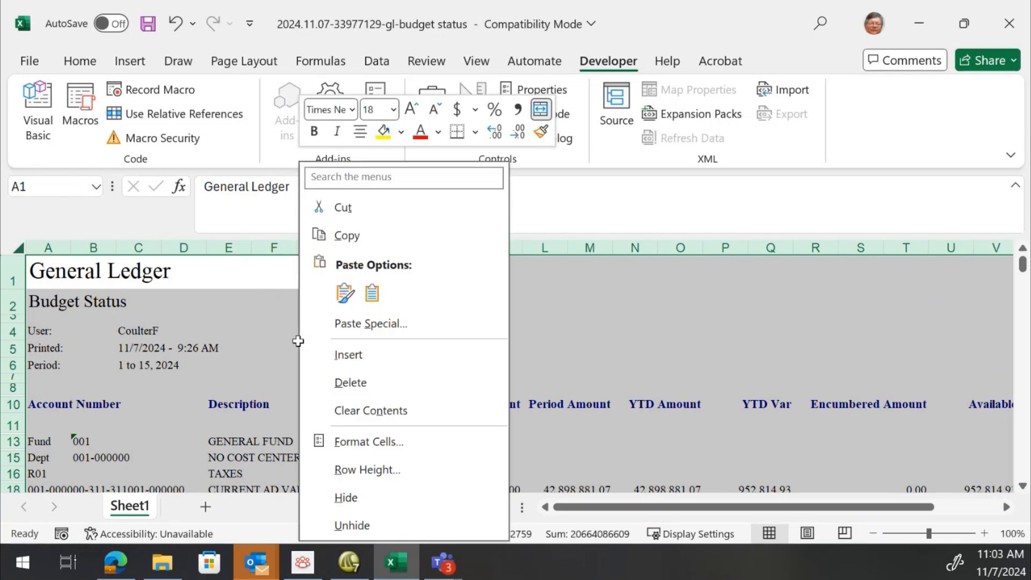
left_click(384, 443)
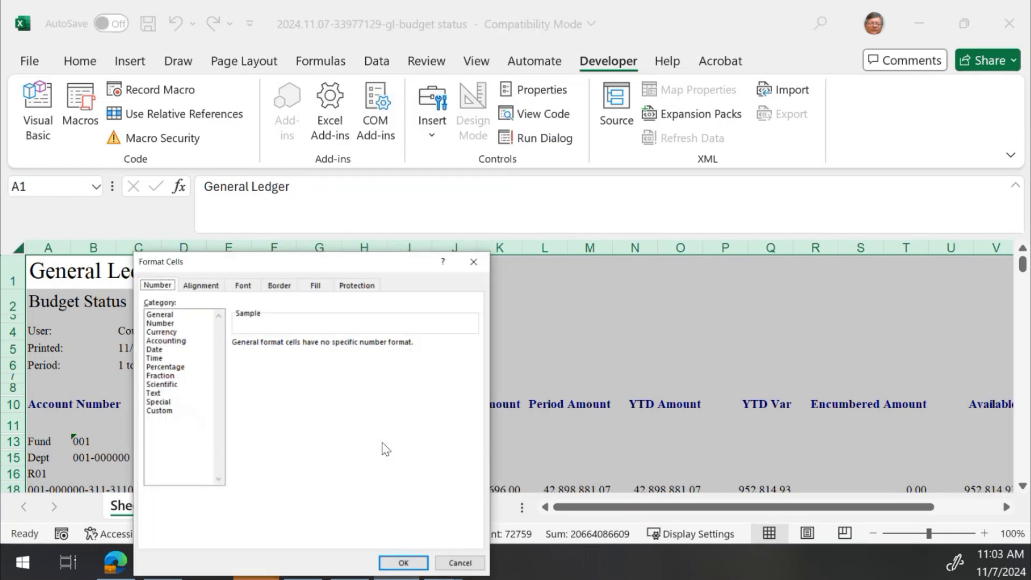
left_click(201, 285)
left_click_drag(373, 265, 420, 43)
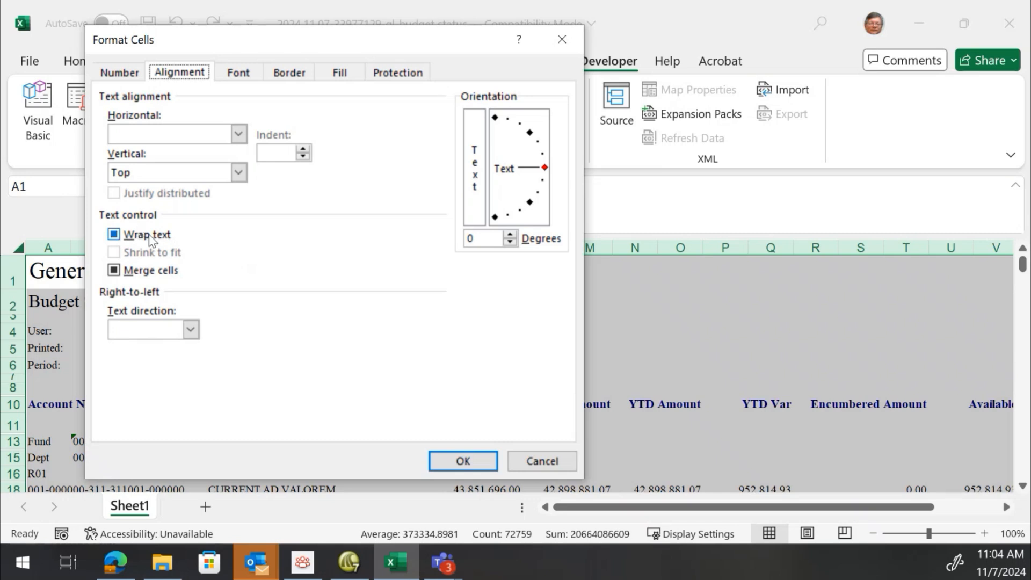
left_click(114, 236)
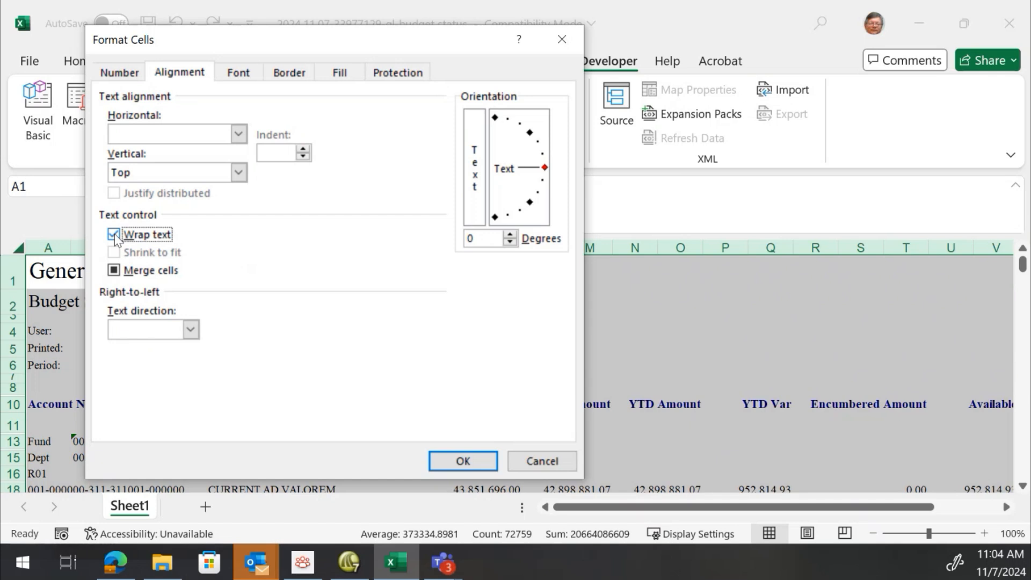
left_click(114, 235)
left_click(114, 235)
left_click(115, 234)
left_click(153, 272)
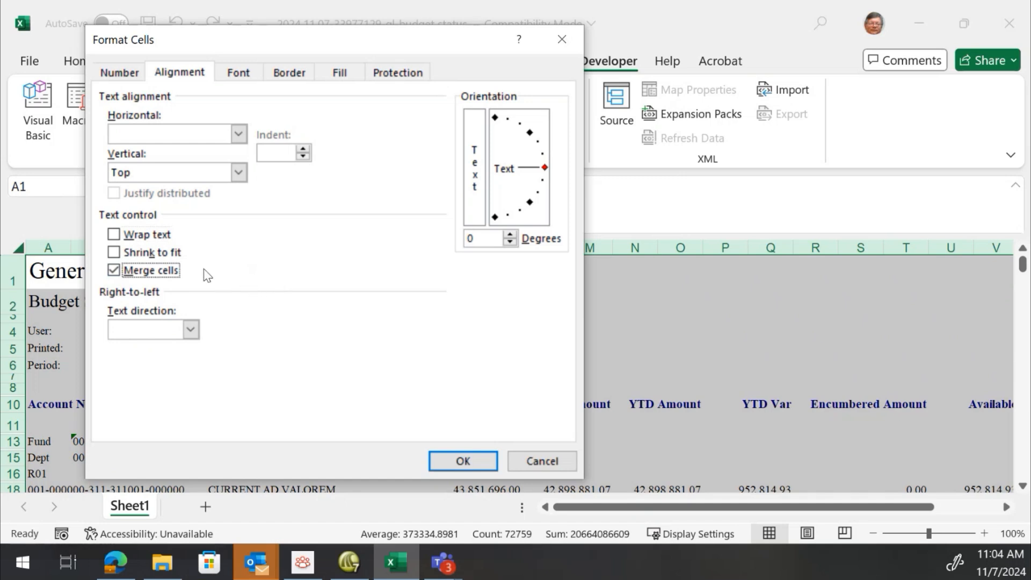
left_click(114, 270)
left_click(463, 461)
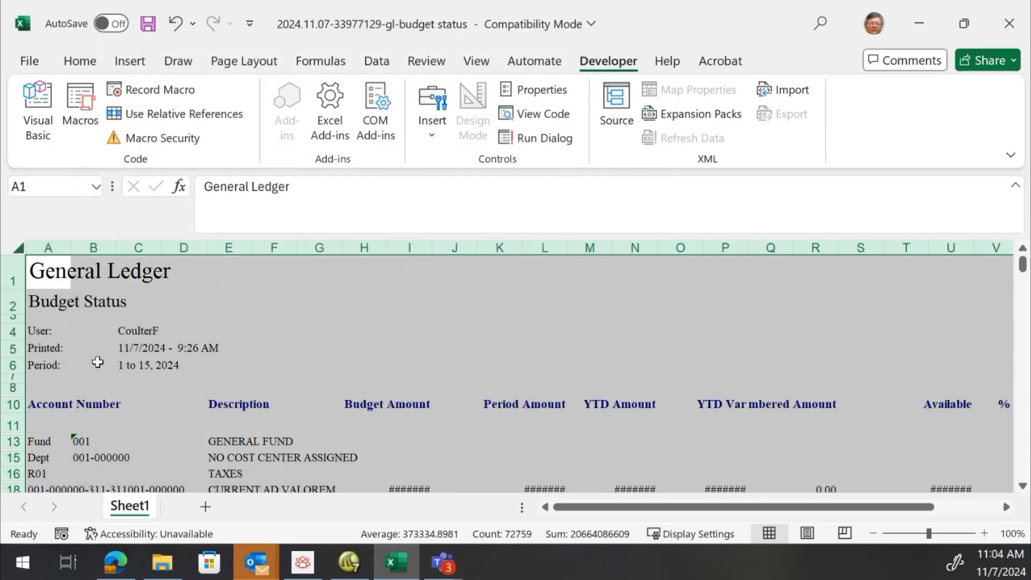
Inspect the report header cells and scroll through the unmerged rows to check the layout
left_click(138, 329)
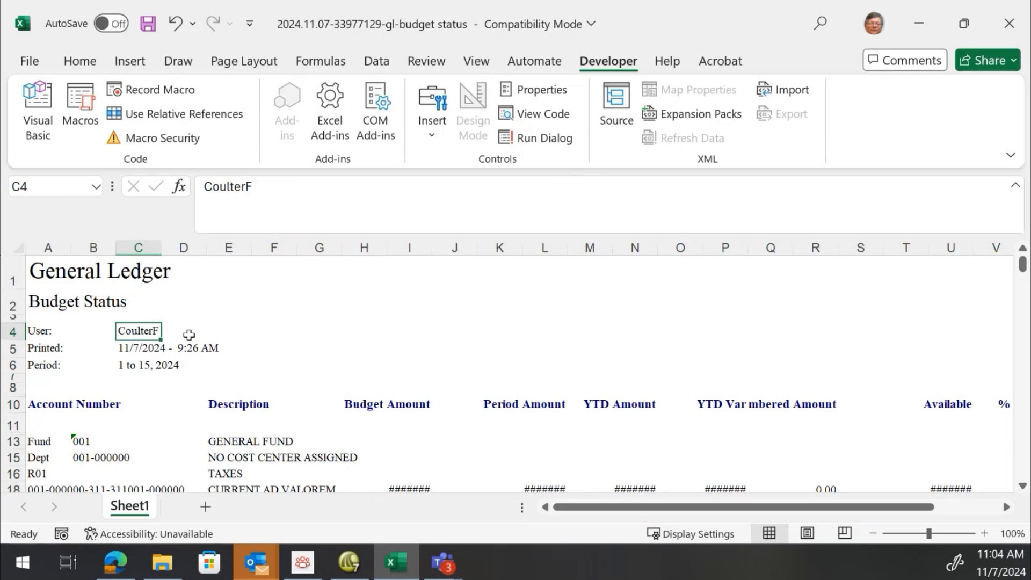
left_click(135, 350)
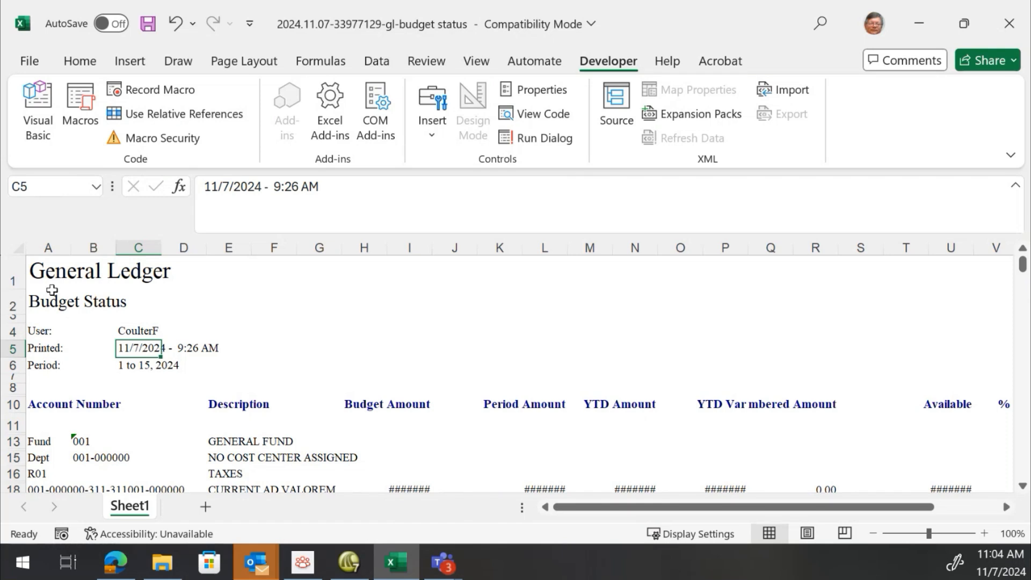
left_click(16, 307)
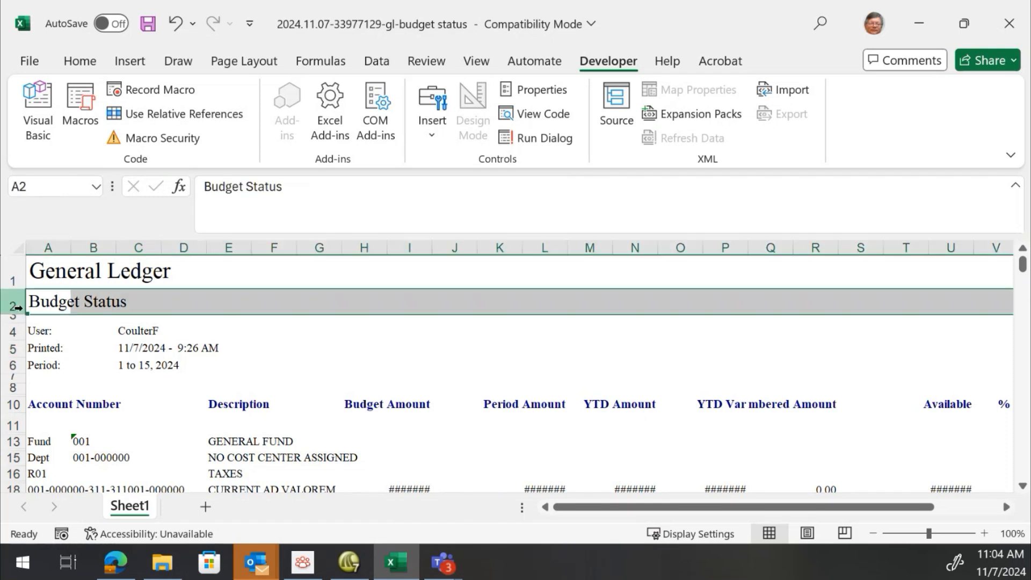
left_click(12, 332)
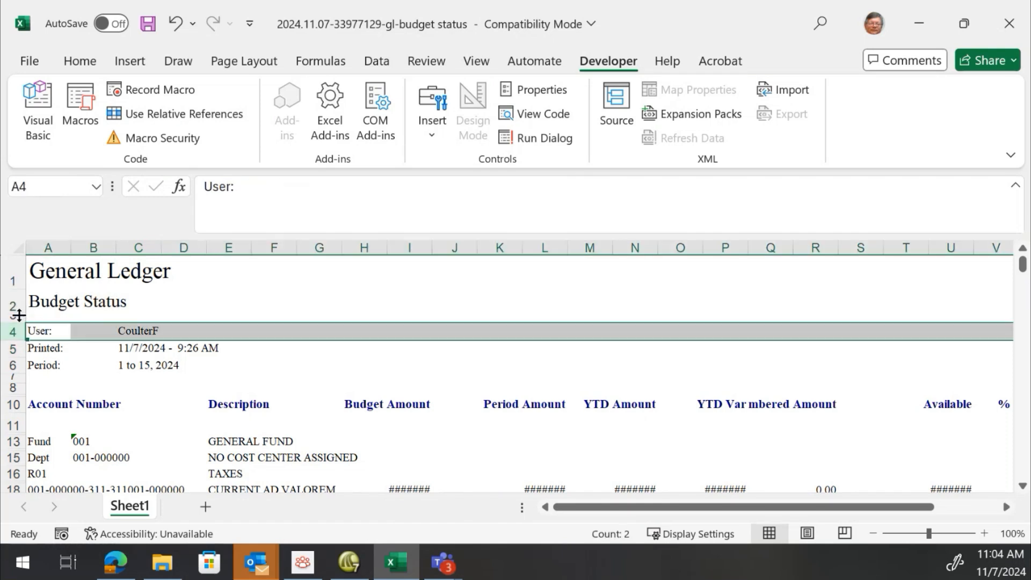
scroll(72, 333, "down", 2)
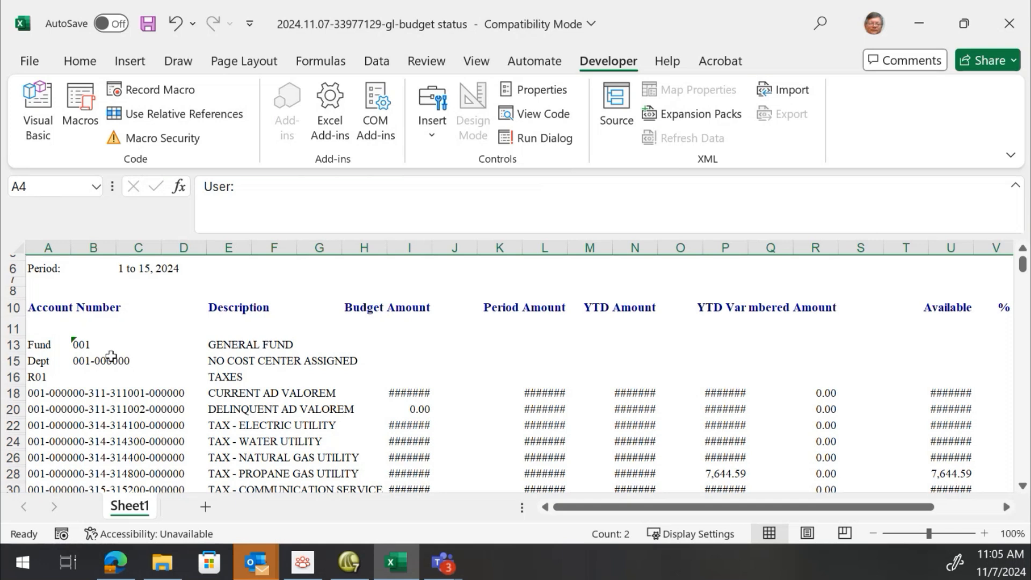
scroll(75, 376, "down", 5)
scroll(97, 368, "up", 3)
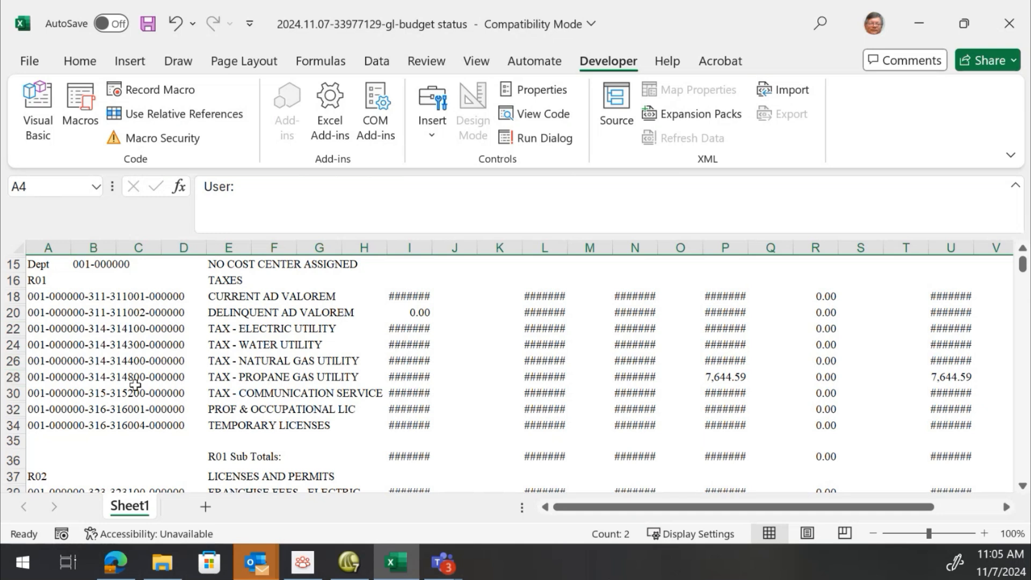
scroll(126, 360, "up", 5)
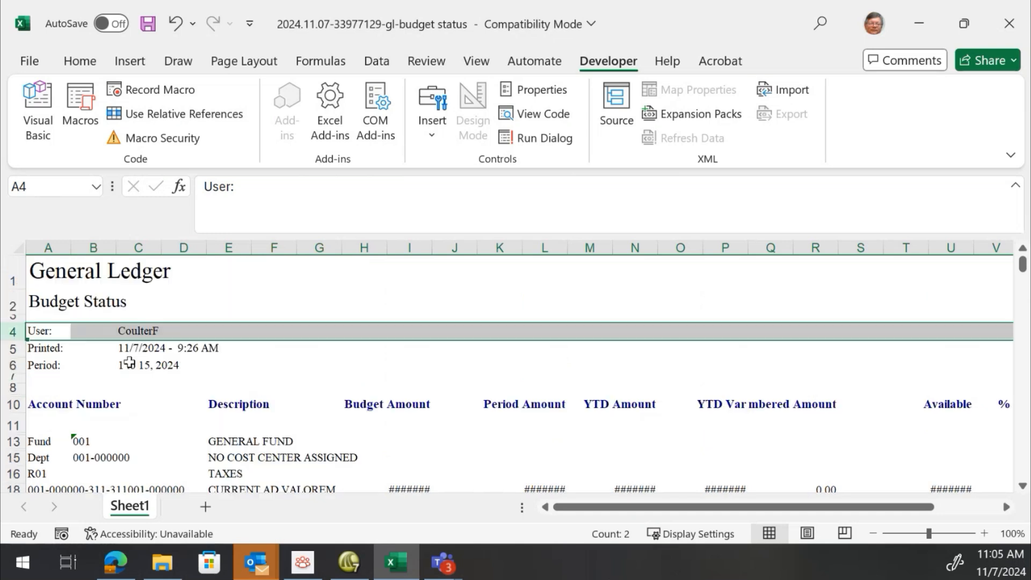
Select the whole sheet and AutoFit the row heights
left_click(13, 247)
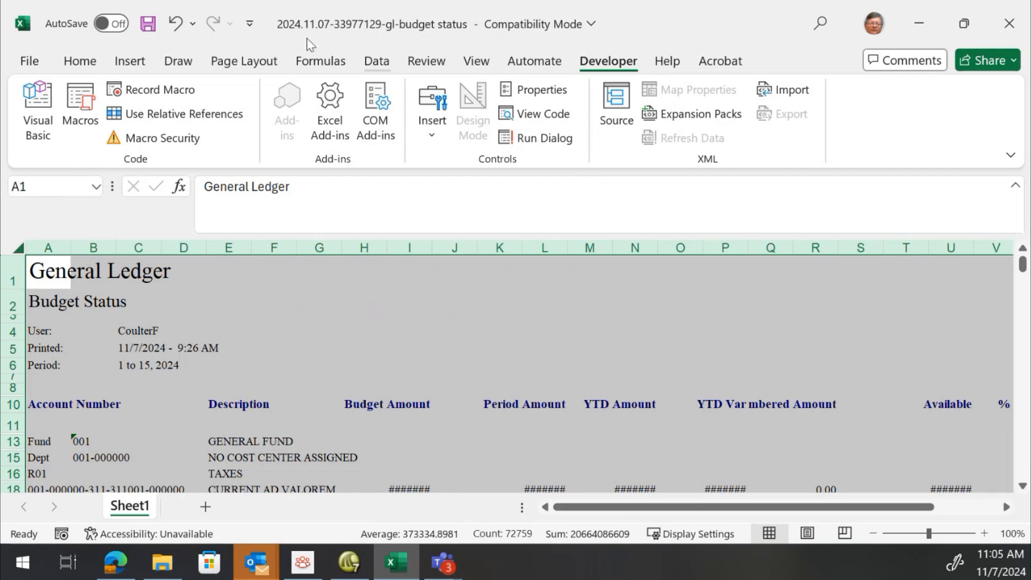
left_click(80, 62)
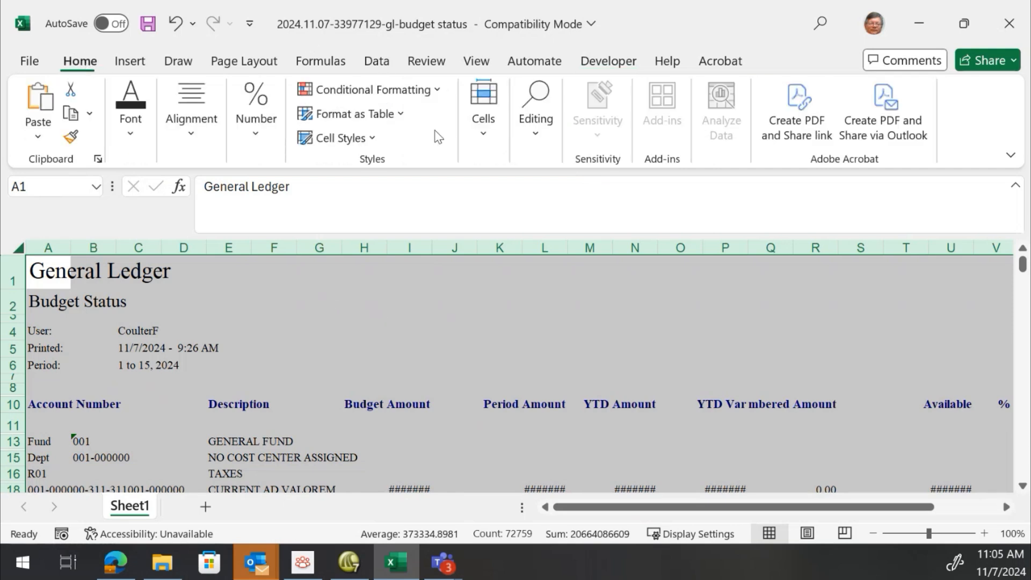
left_click(538, 137)
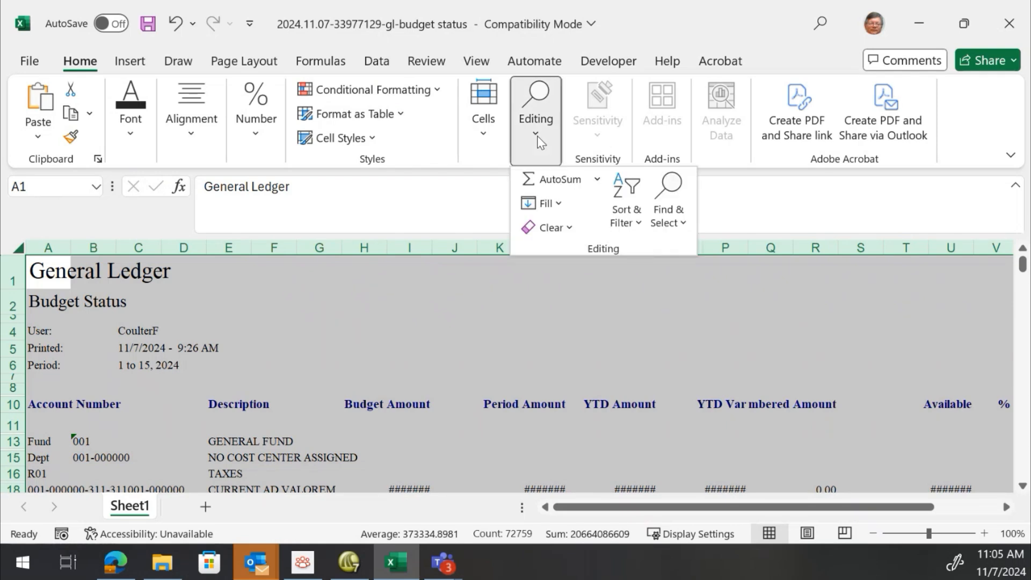
left_click(480, 141)
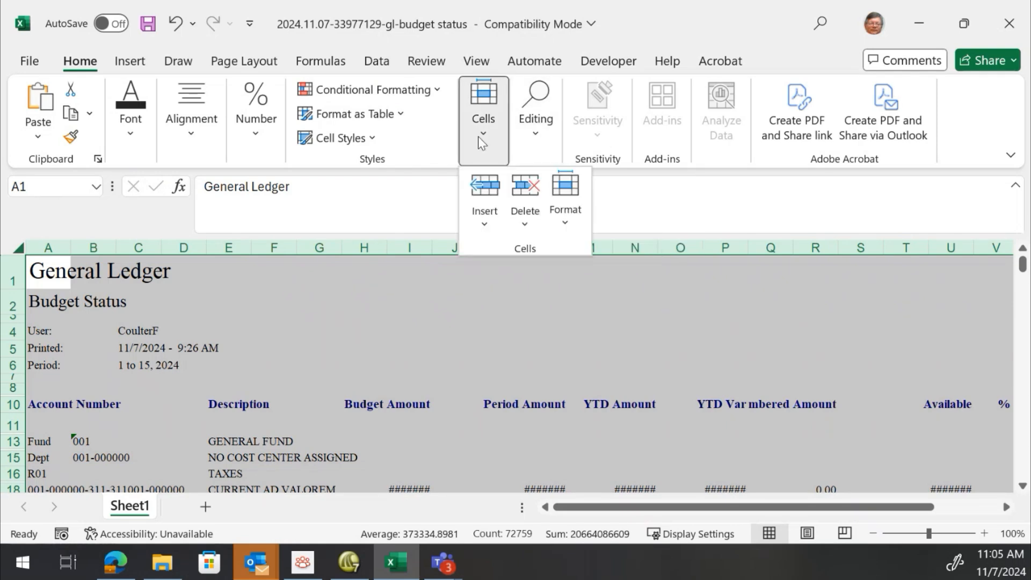
left_click(566, 223)
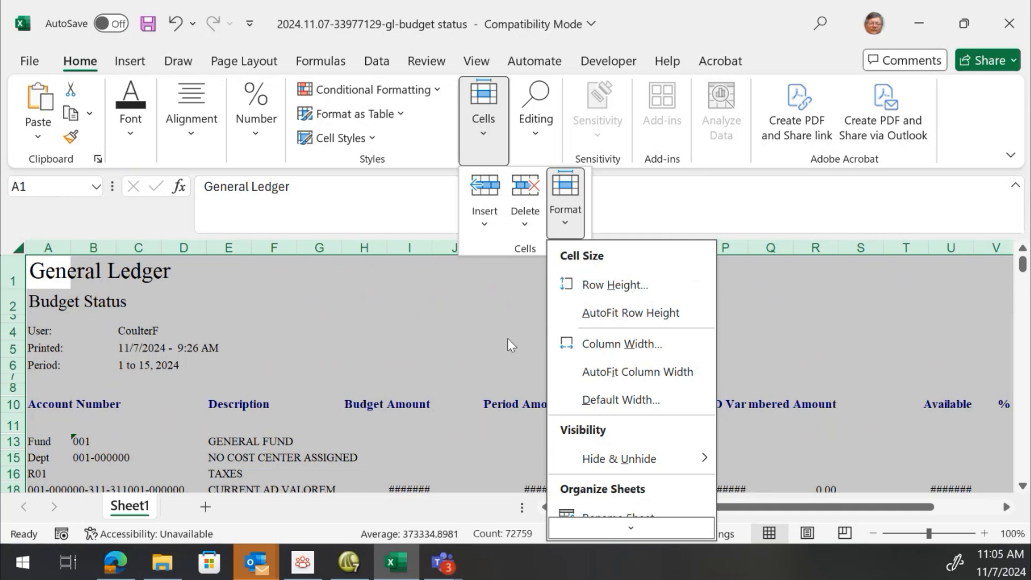
left_click(439, 315)
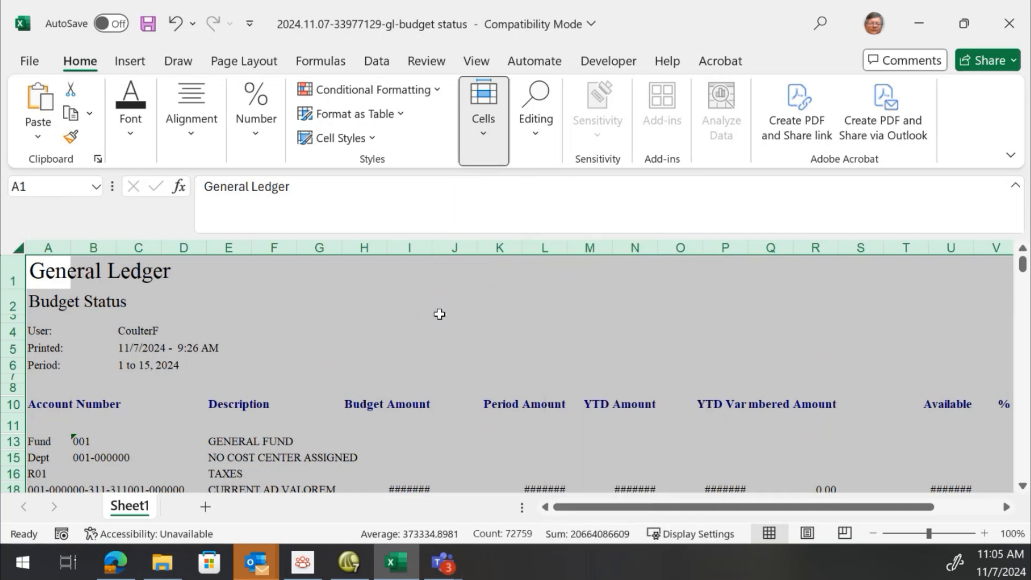
right_click(6, 277)
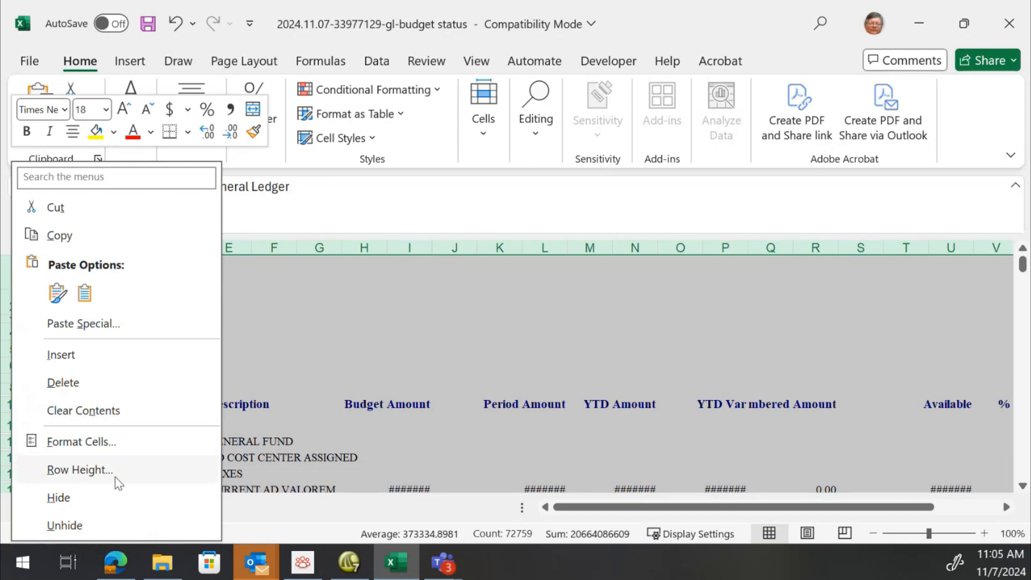
key("Escape")
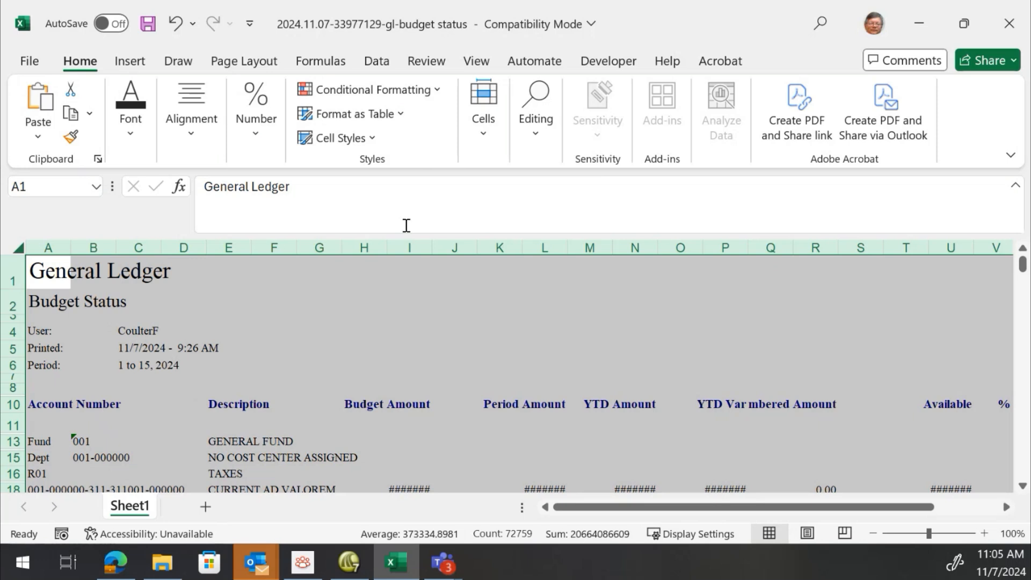
left_click(541, 132)
left_click(484, 118)
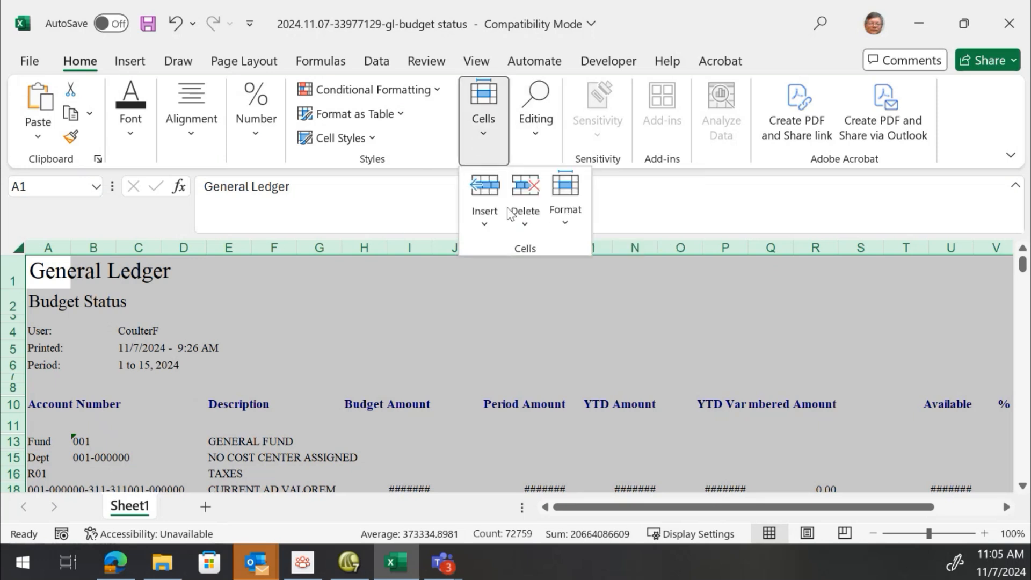
left_click(573, 218)
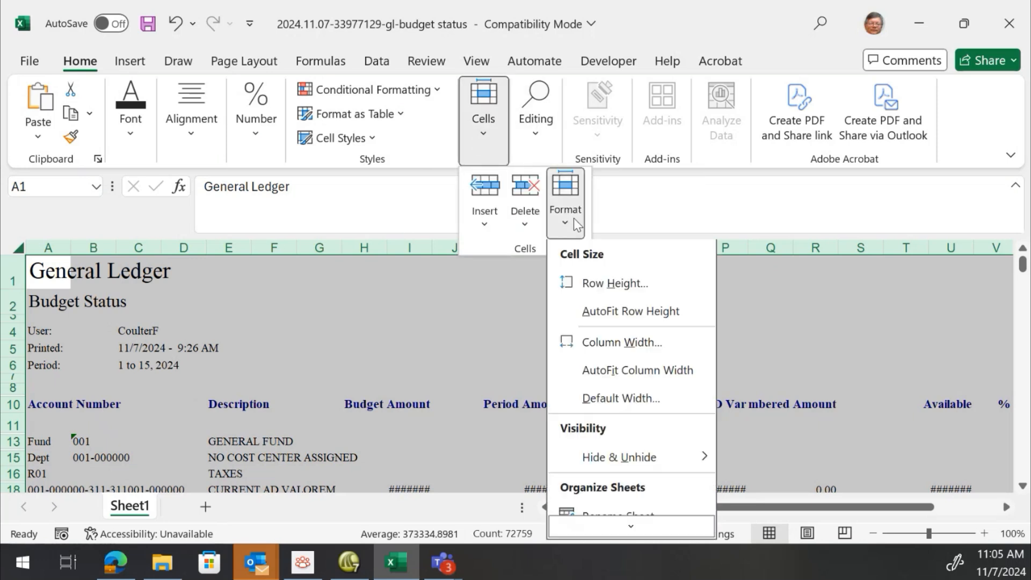
left_click(612, 314)
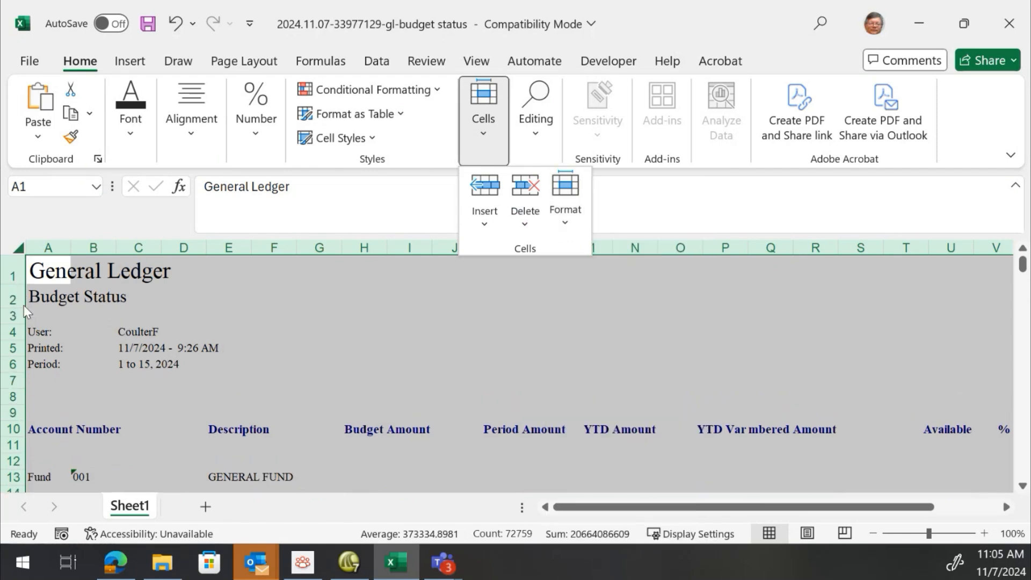
Delete rows 1 through 9 so the sheet starts with the Account Number column headings
scroll(124, 362, "down", 7)
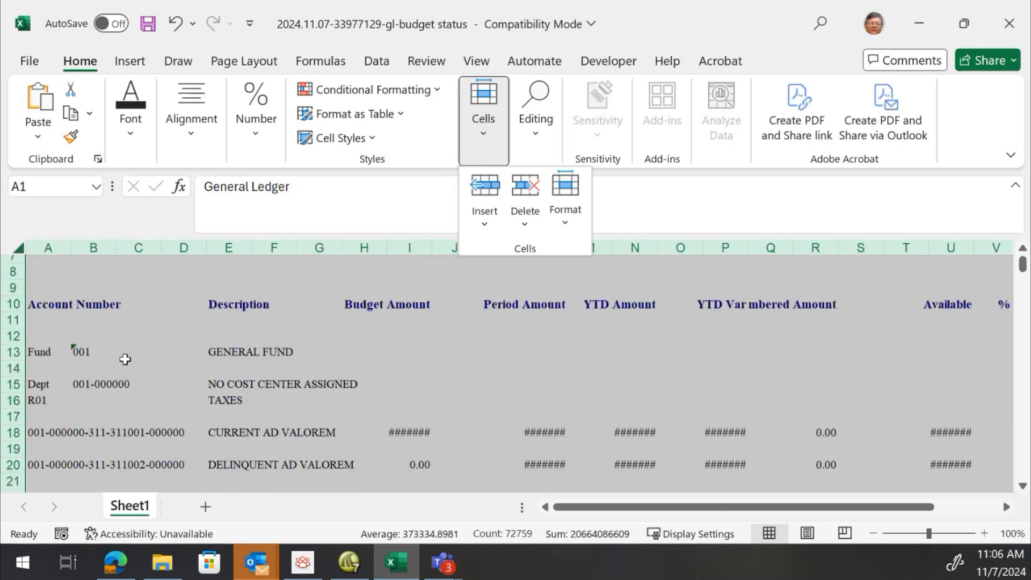
scroll(125, 359, "down", 1)
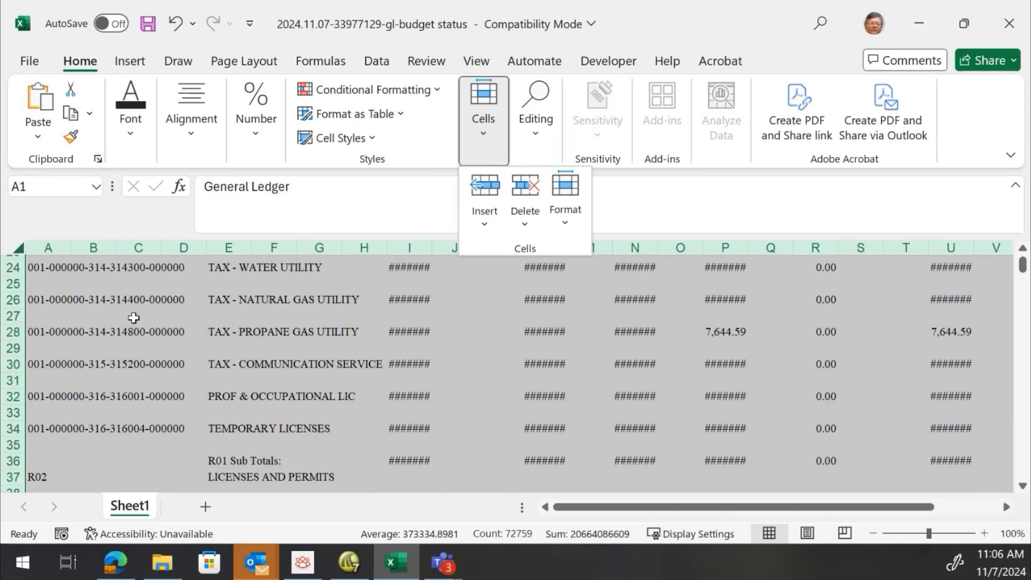
scroll(133, 317, "up", 8)
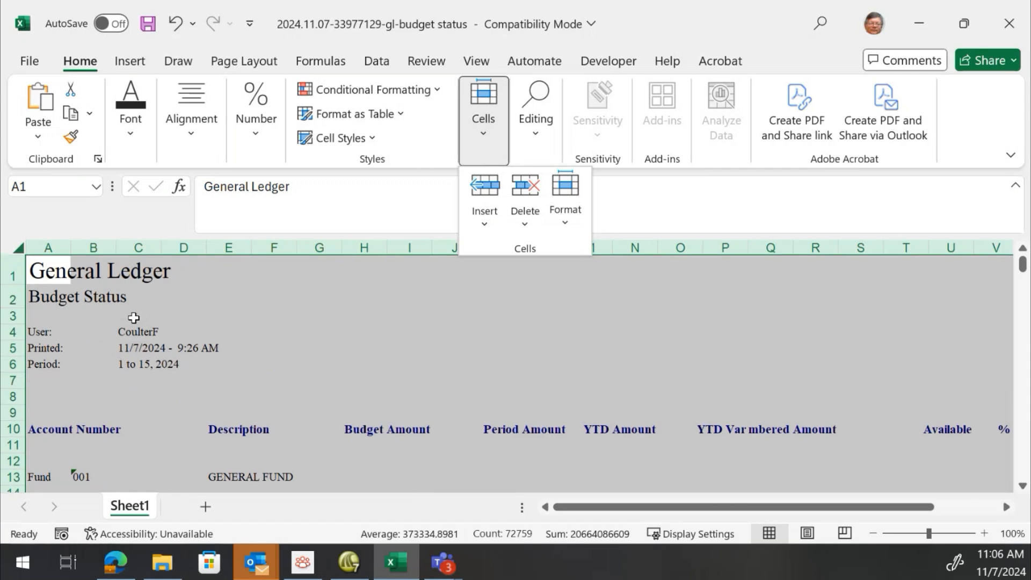
left_click(564, 333)
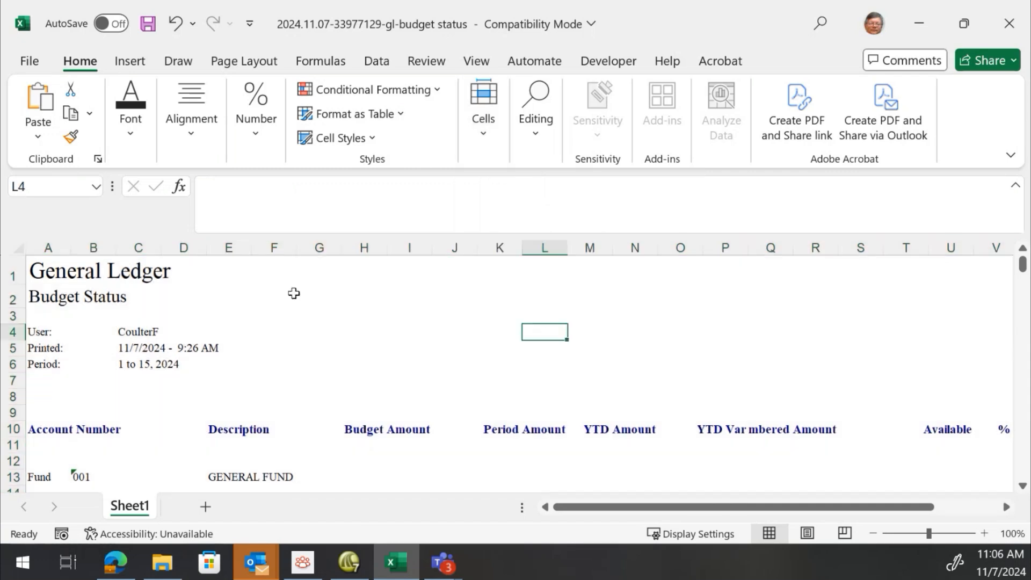
left_click_drag(16, 275, 21, 413)
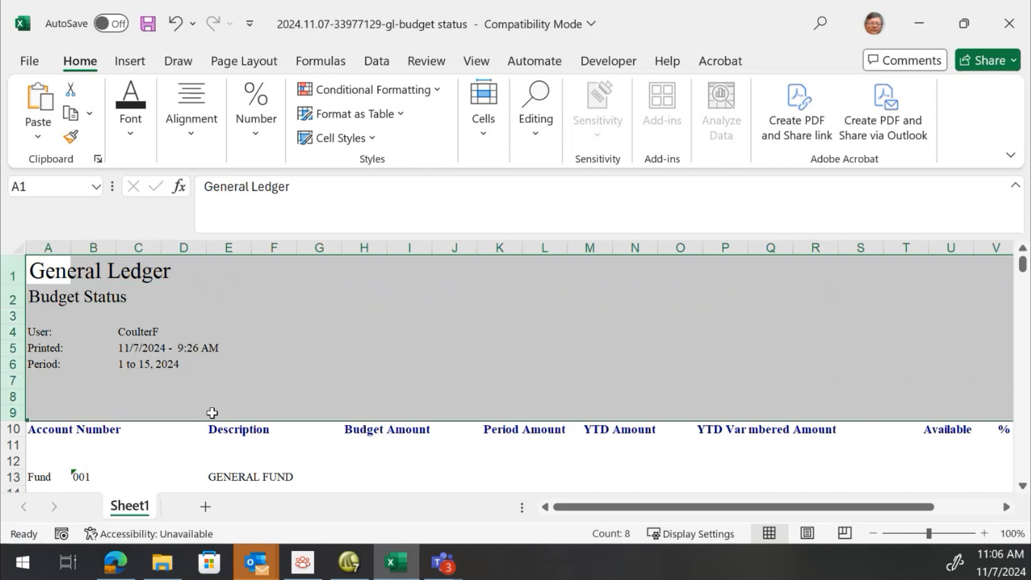
right_click(252, 324)
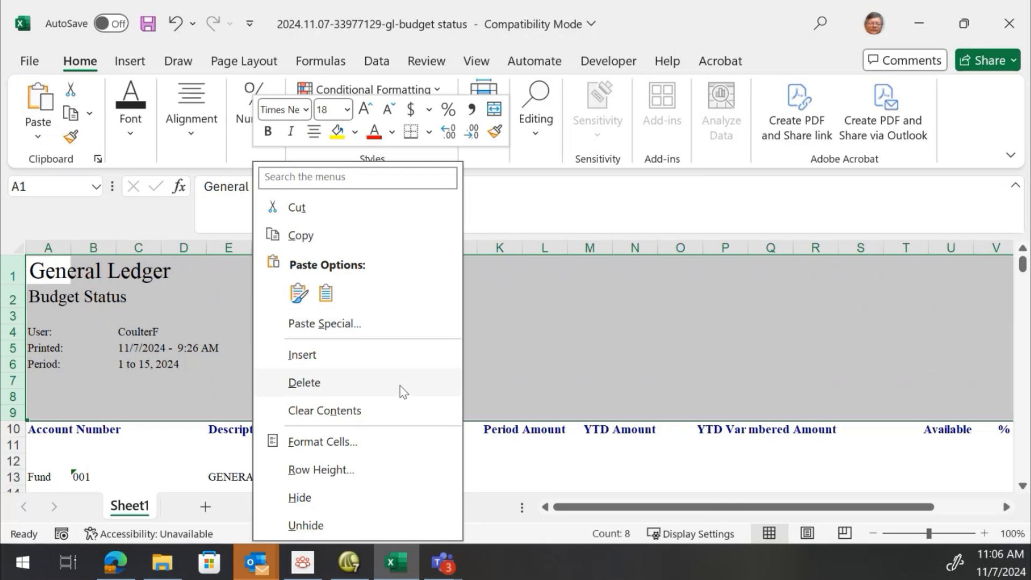
left_click(387, 391)
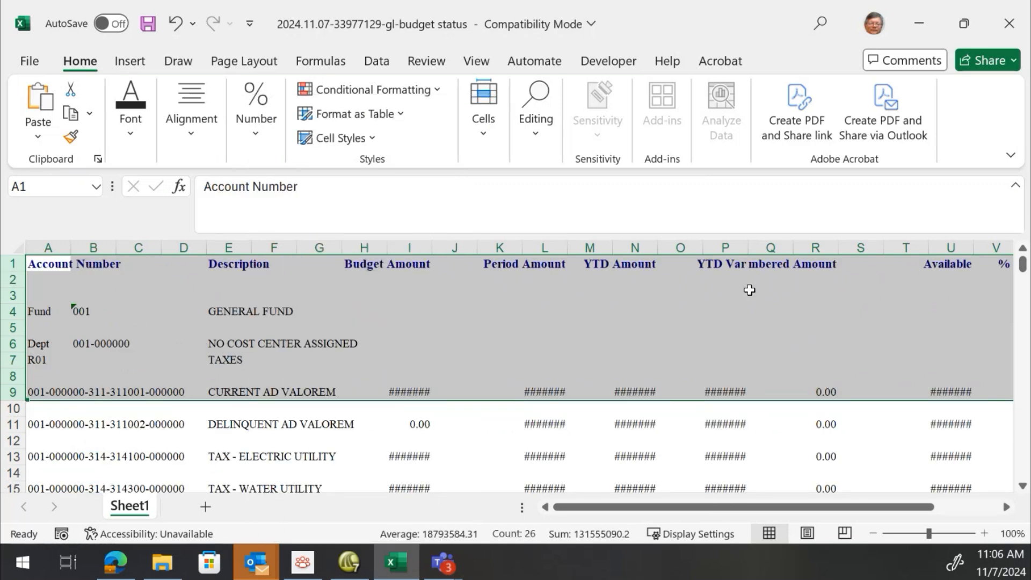
AutoFit column A's width to fit the account numbers
left_click(417, 342)
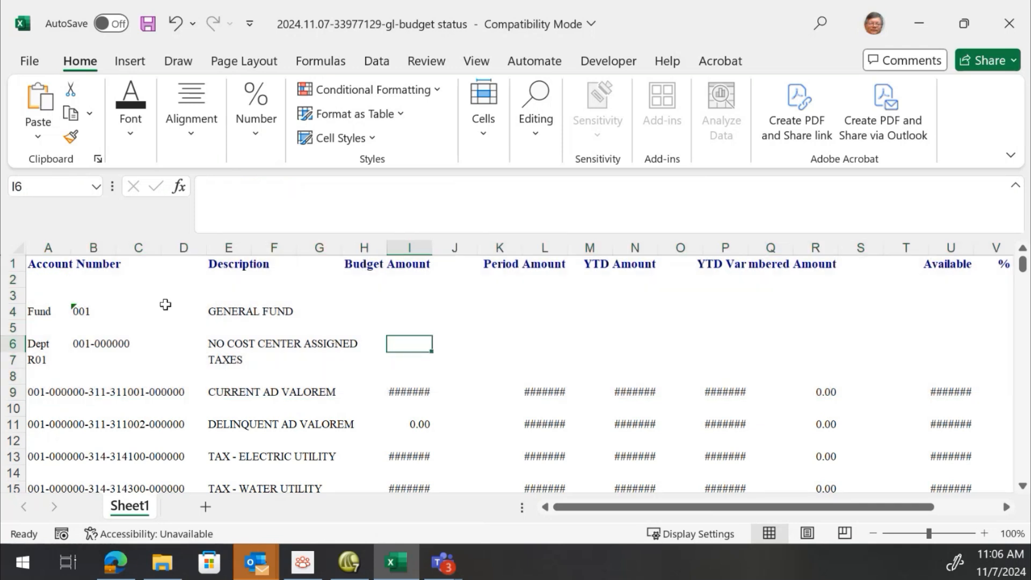
double_click(73, 248)
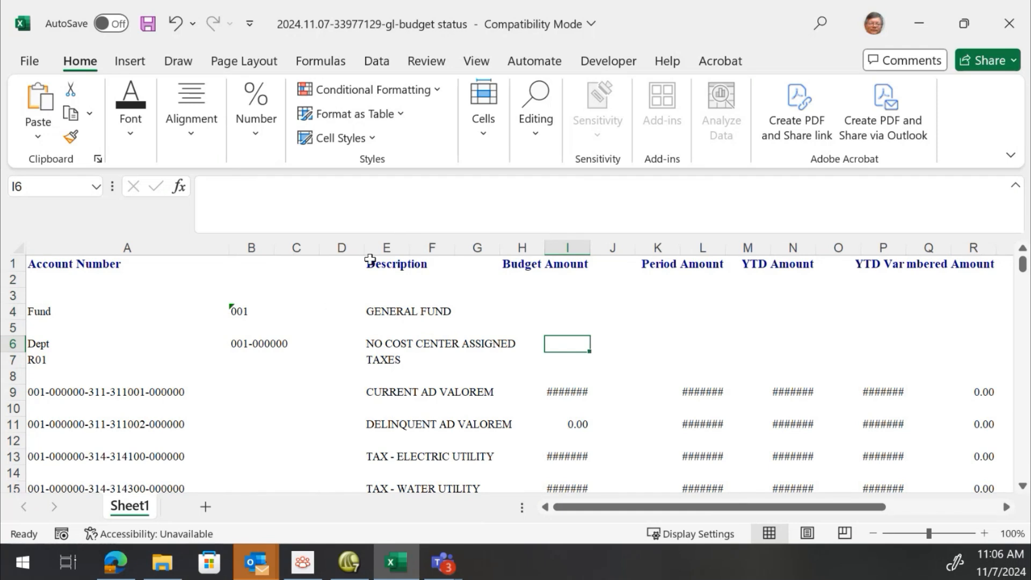
left_click(255, 243)
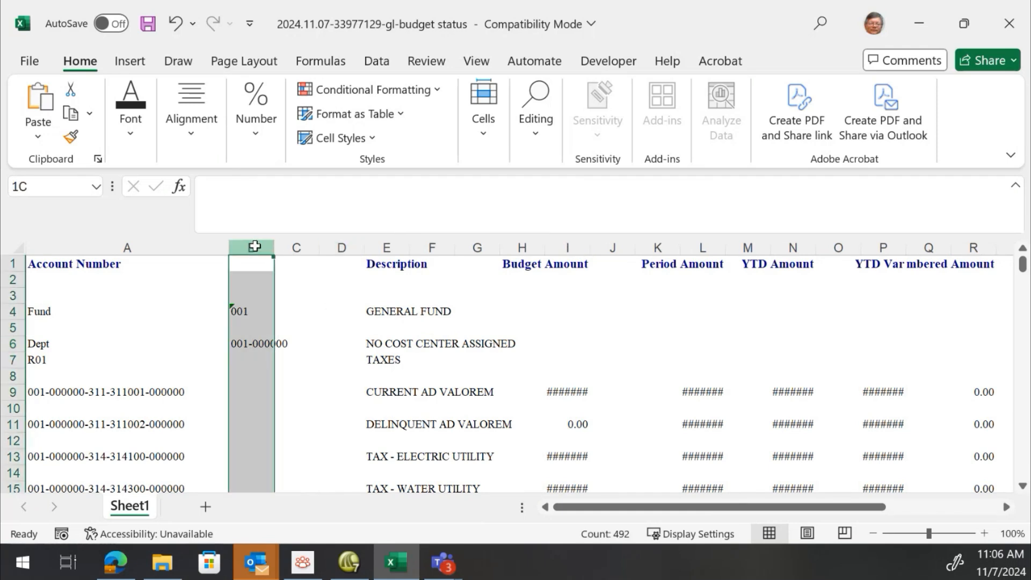
Delete the empty columns B and C so Description sits beside Account Number
left_click(73, 264)
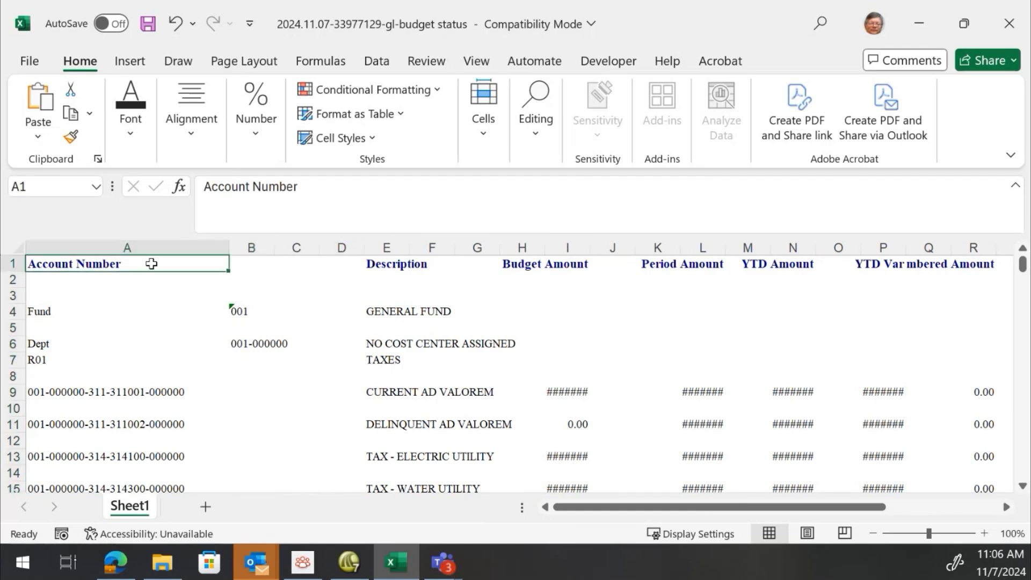
left_click(248, 263)
left_click(305, 273)
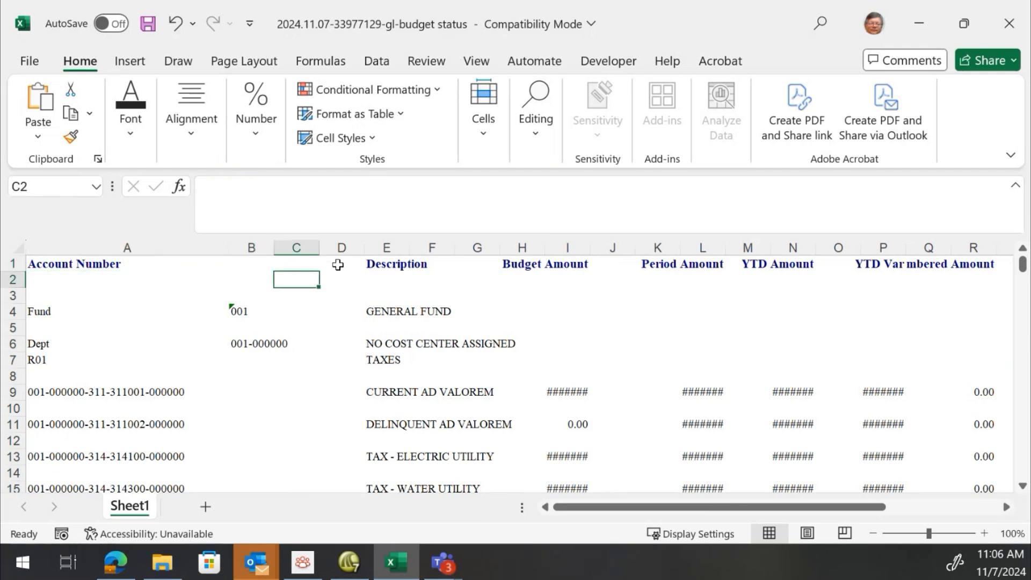
left_click(338, 262)
left_click(265, 244)
left_click_drag(265, 244, 341, 246)
right_click(341, 246)
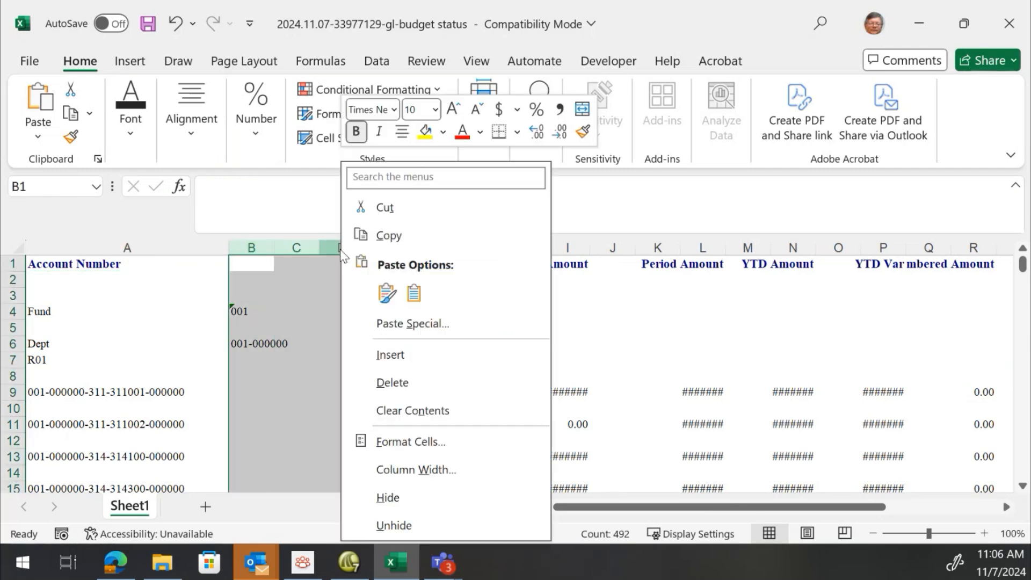
left_click(397, 387)
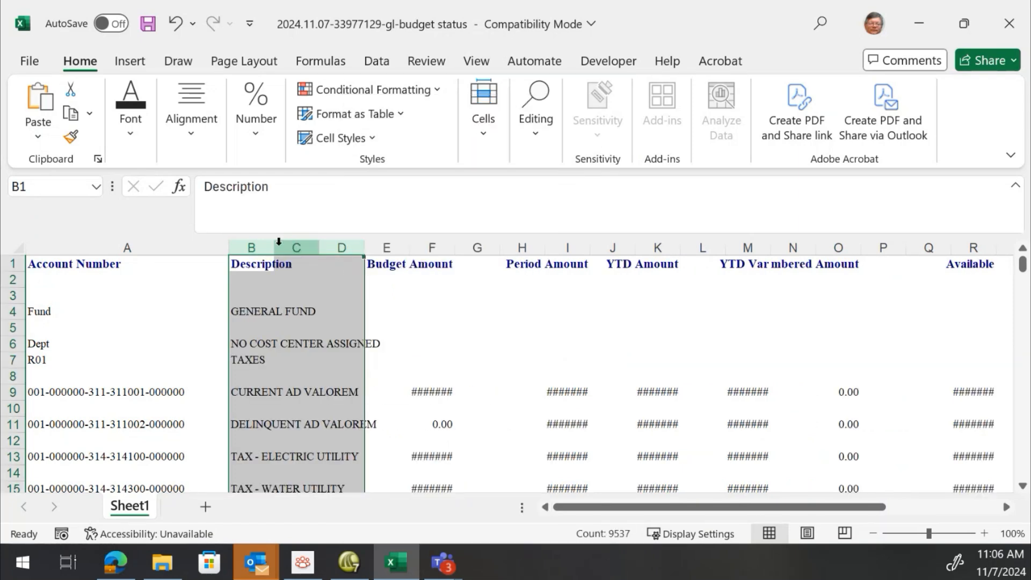
Widen the Description column to fit the descriptions
left_click(278, 244)
left_click_drag(274, 246, 533, 241)
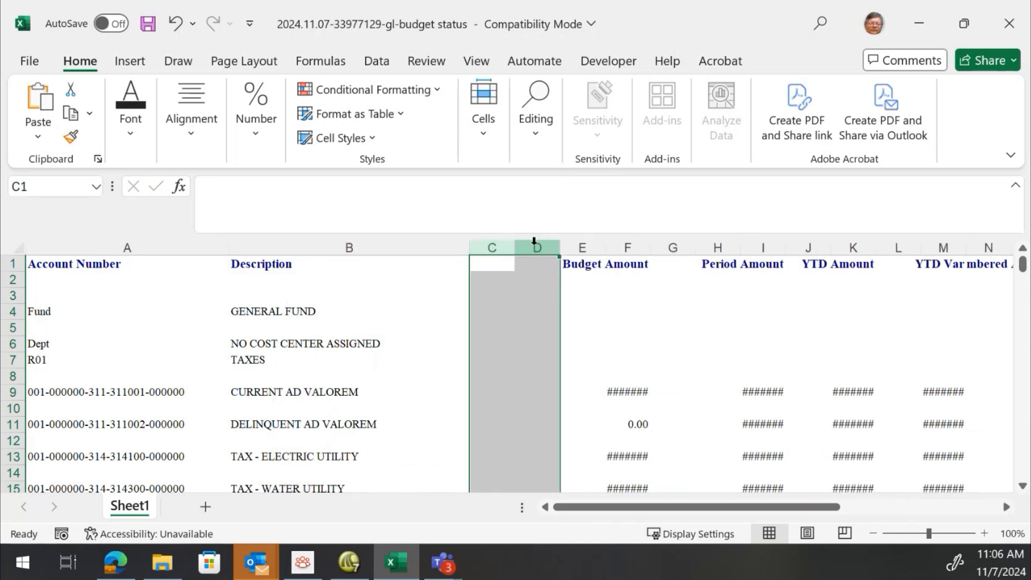
Delete the empty column C before Budget Amount and AutoFit the Budget Amount column's width
right_click(534, 241)
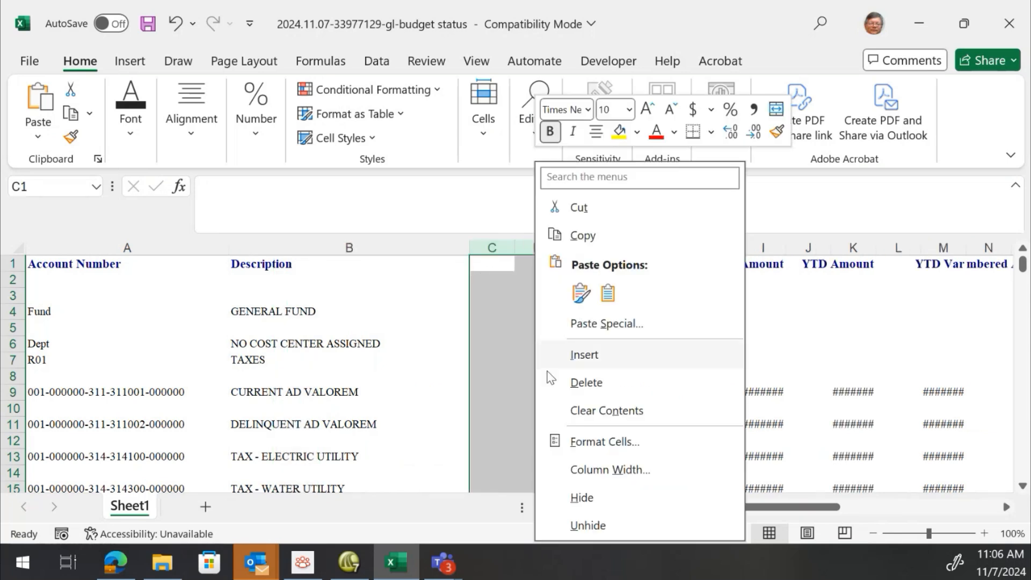
left_click(487, 307)
left_click(536, 261)
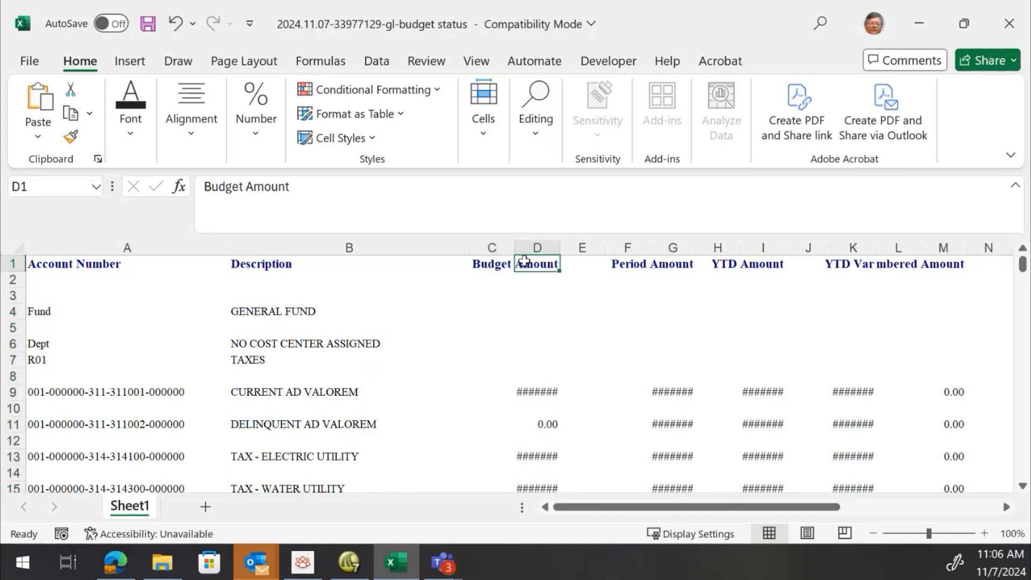
left_click(491, 263)
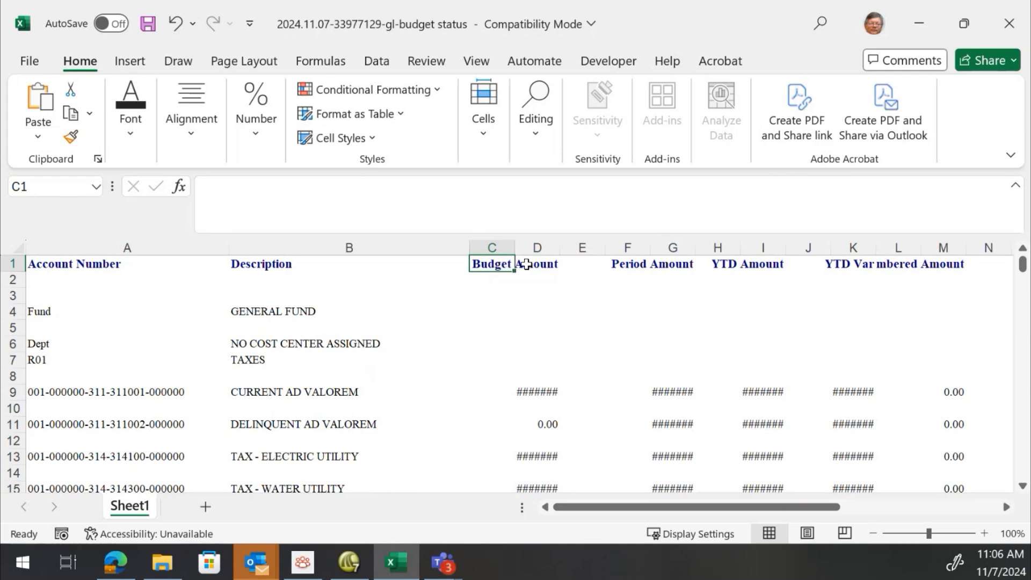
left_click(491, 248)
right_click(492, 247)
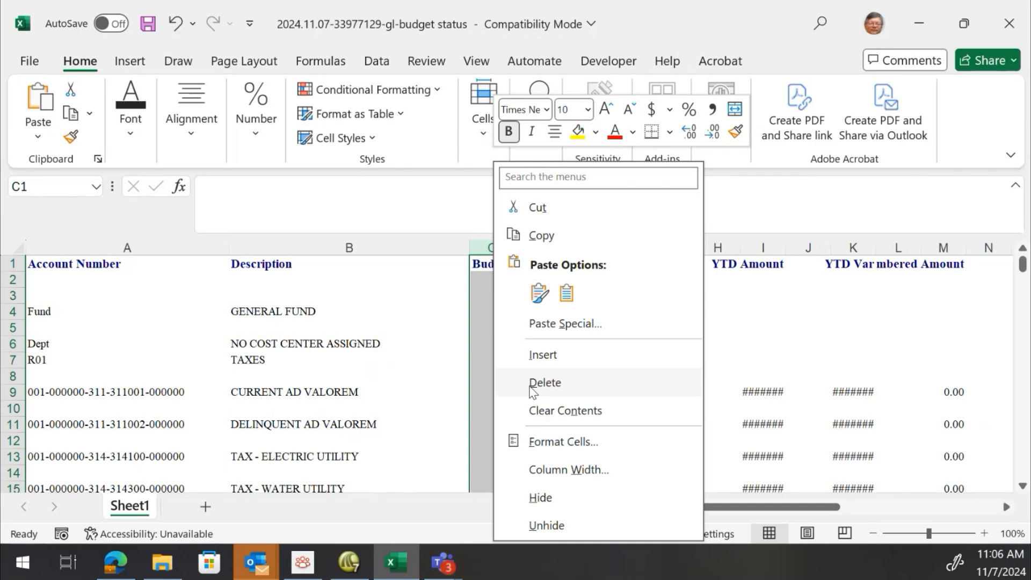
left_click(544, 382)
double_click(514, 245)
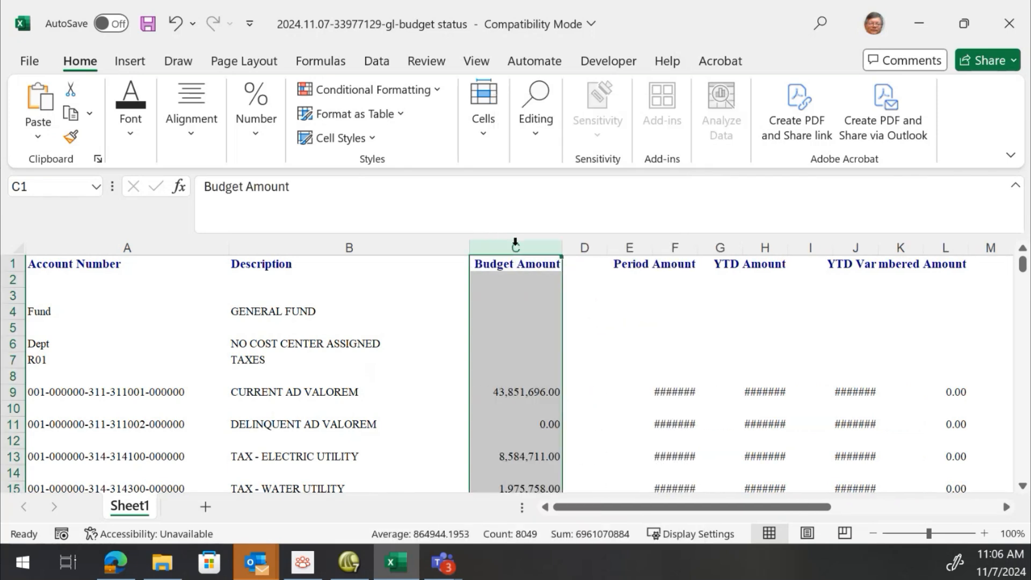
Delete the empty column D before Period Amount and AutoFit the Period Amount column's width
left_click(581, 247)
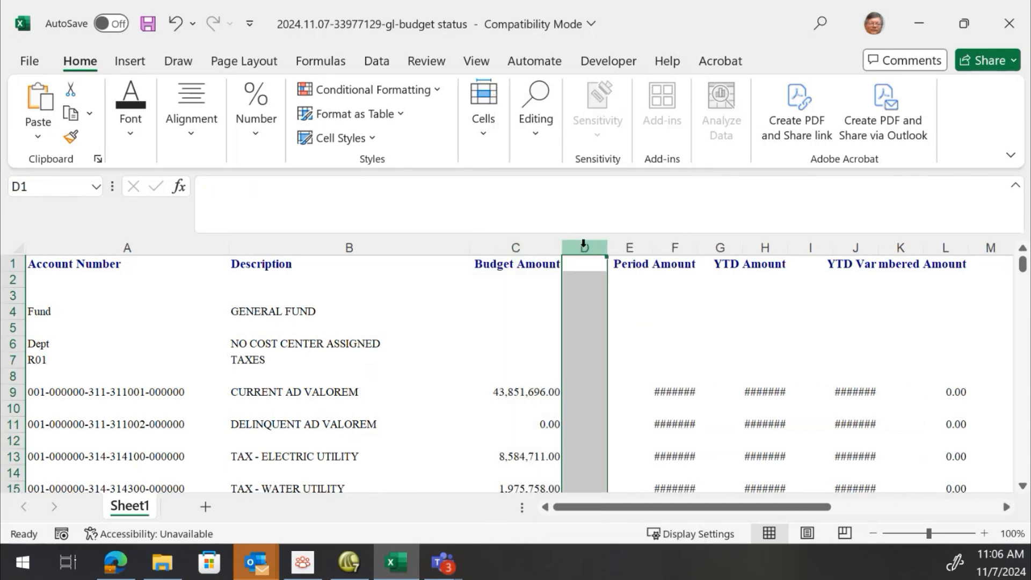
left_click_drag(608, 247, 618, 248)
right_click(620, 251)
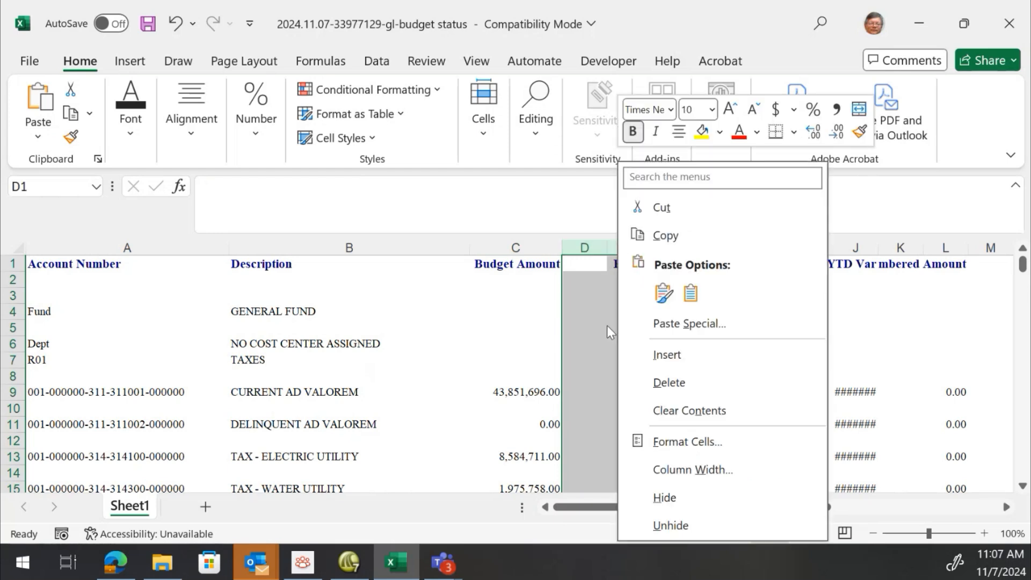
left_click(668, 383)
left_click(598, 270)
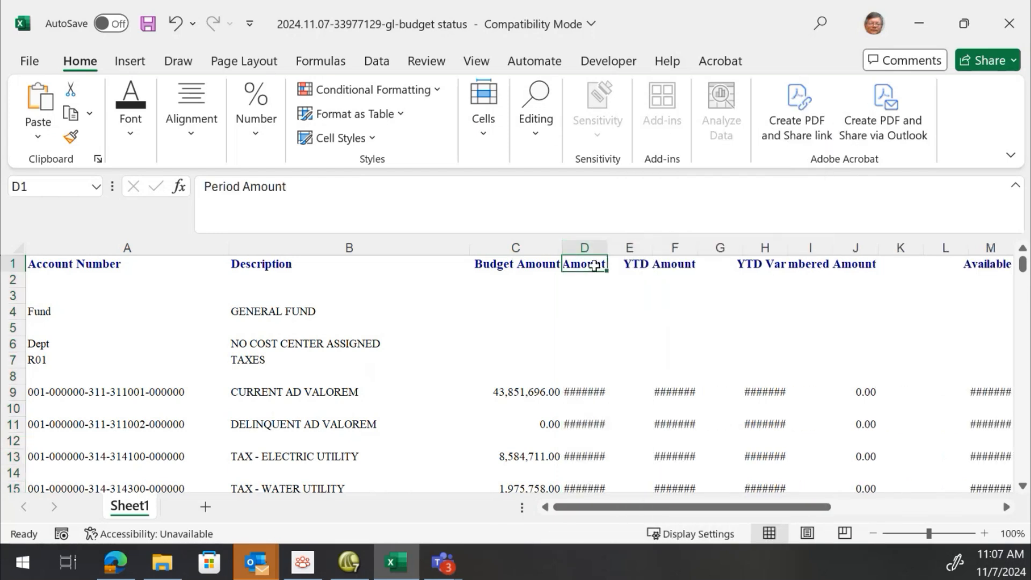
double_click(607, 247)
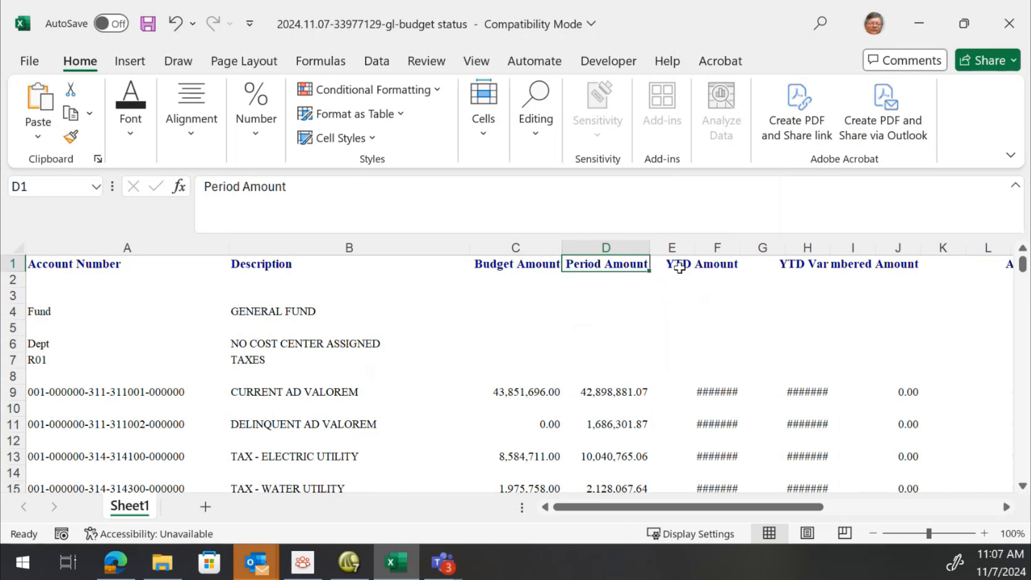
Delete columns E through I holding YTD Amount and YTD Variance, and AutoFit the Encumbered Amount column
left_click(671, 248)
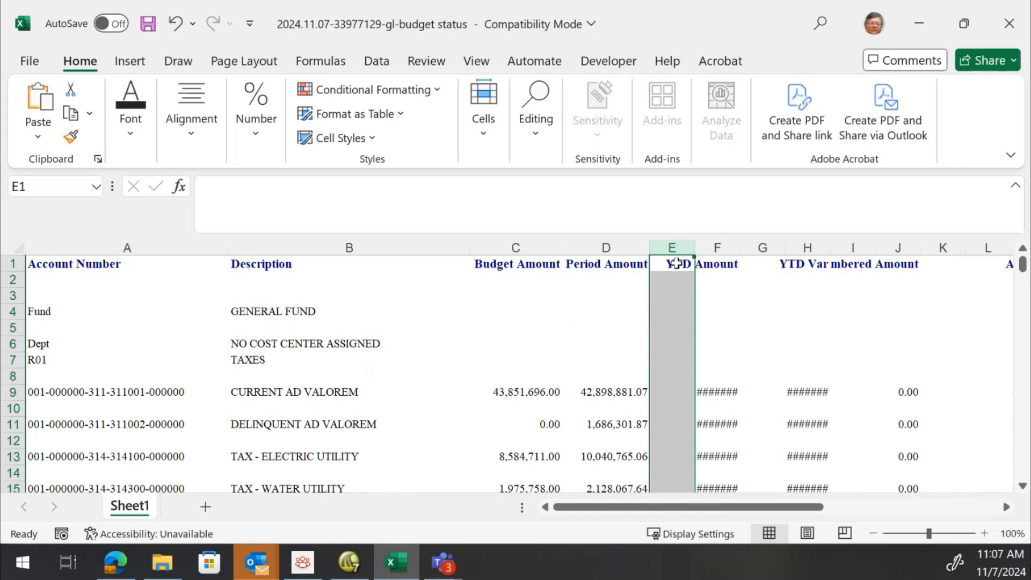
left_click_drag(672, 247, 763, 250)
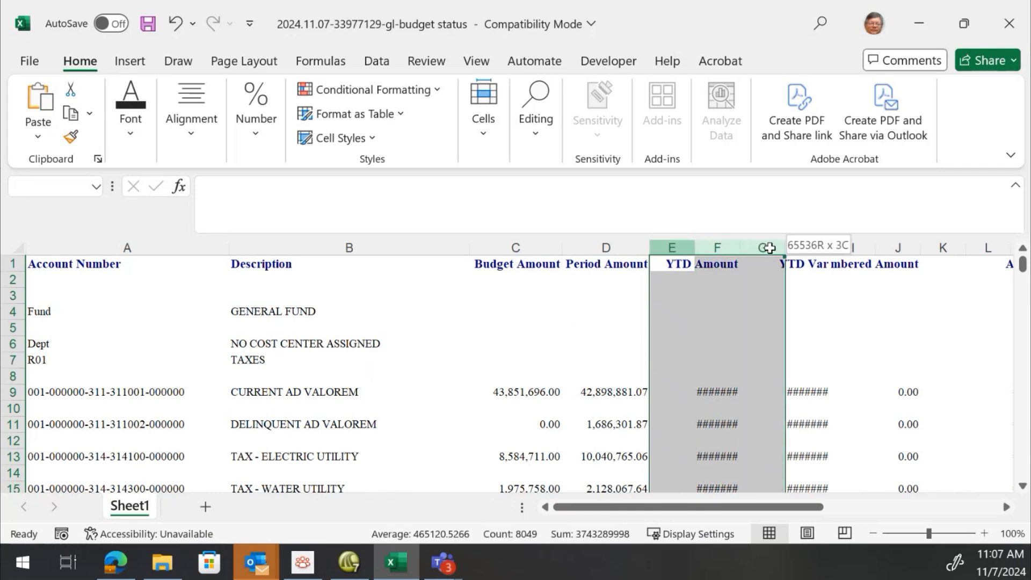
left_click_drag(769, 248, 769, 248)
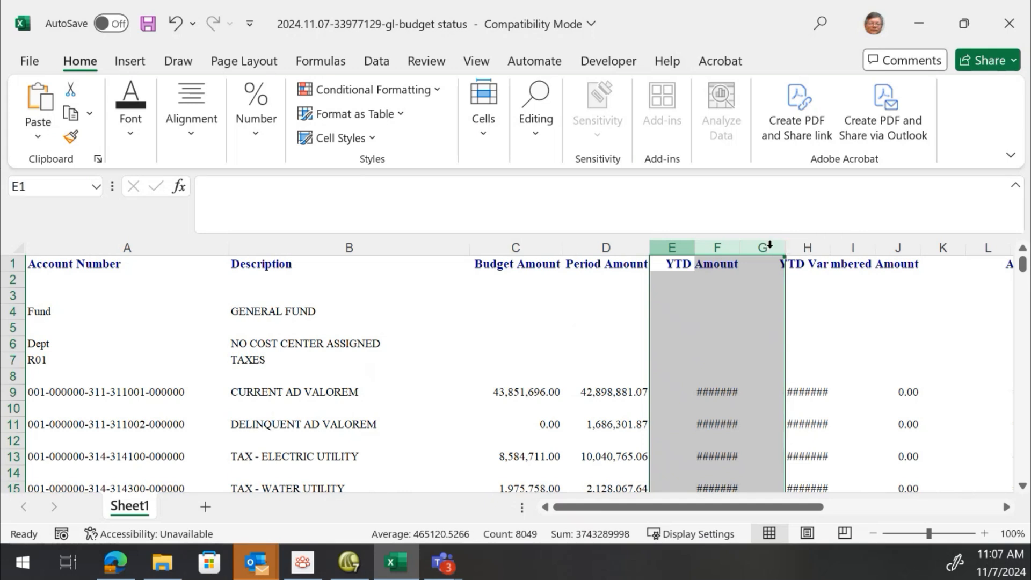
left_click(802, 393)
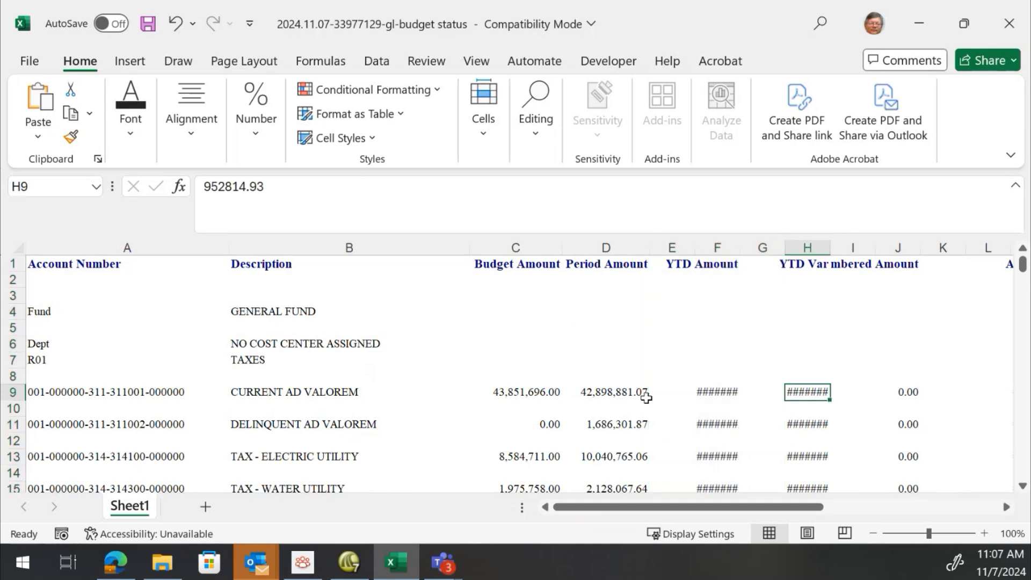
left_click(522, 397)
left_click(591, 400)
left_click_drag(671, 247, 835, 250)
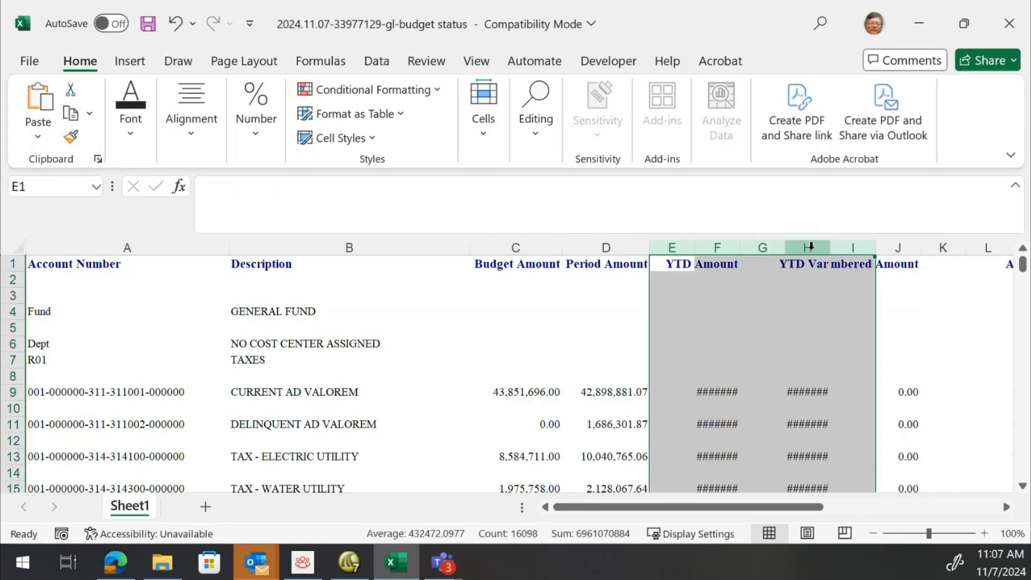
right_click(813, 256)
left_click(859, 383)
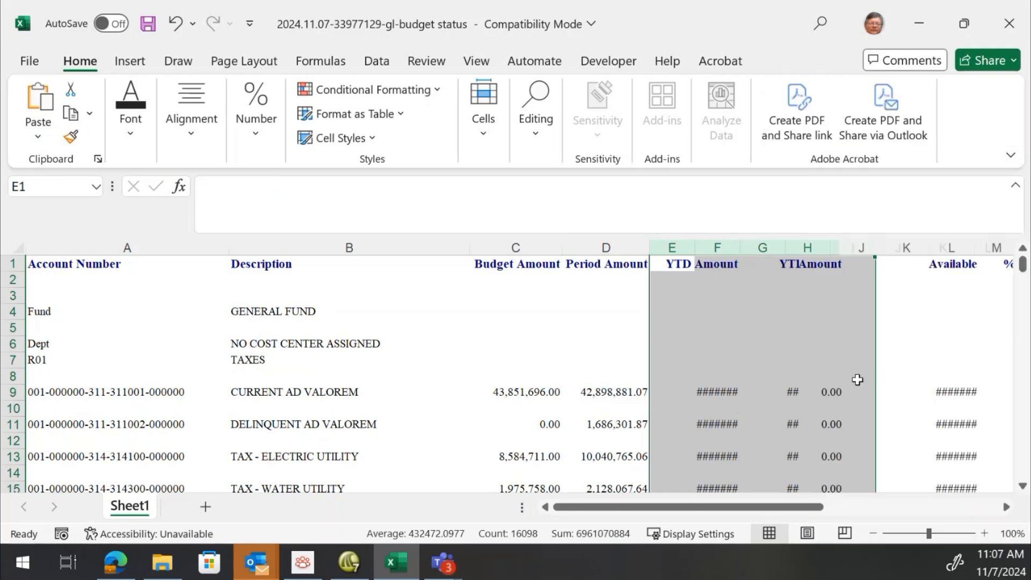
left_click(687, 266)
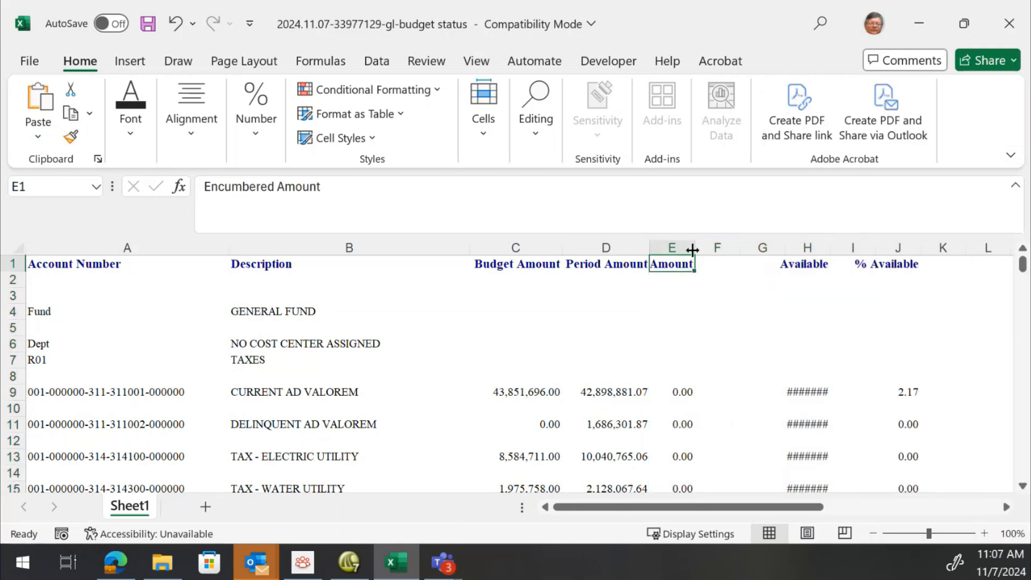
double_click(693, 249)
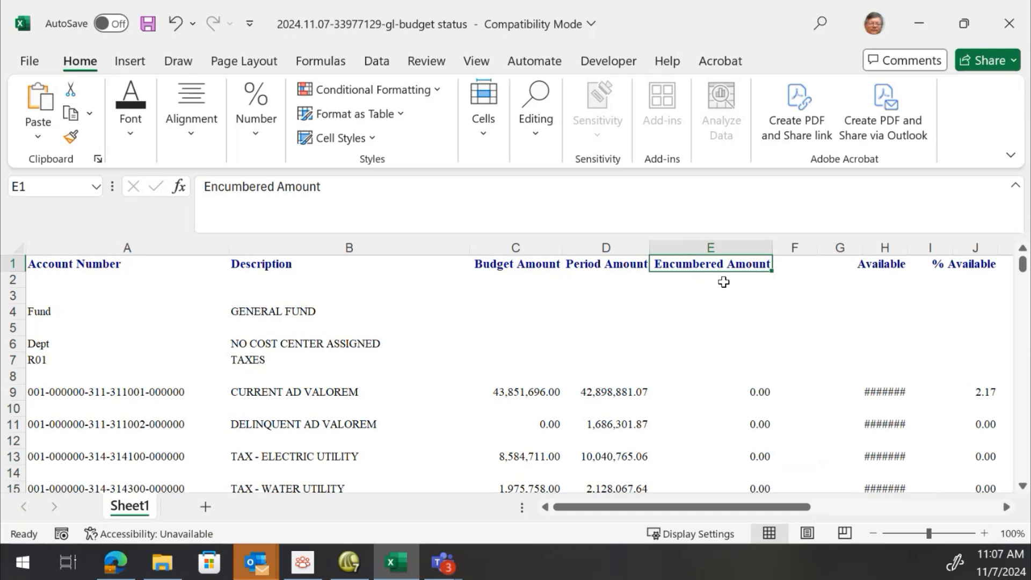
Delete columns F through K containing the Available and % Available figures
left_click_drag(795, 247, 576, 246)
right_click(576, 247)
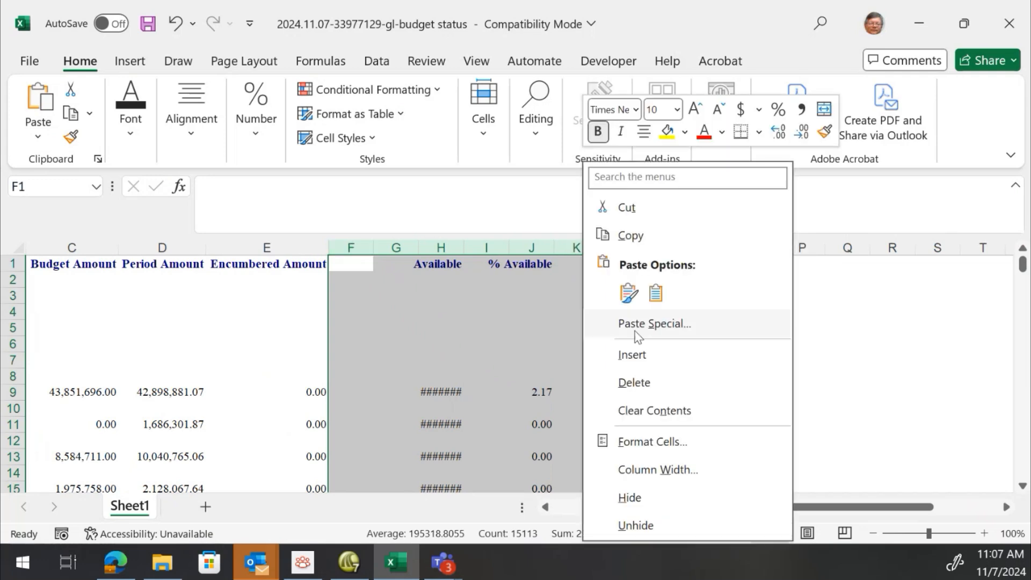
left_click(648, 388)
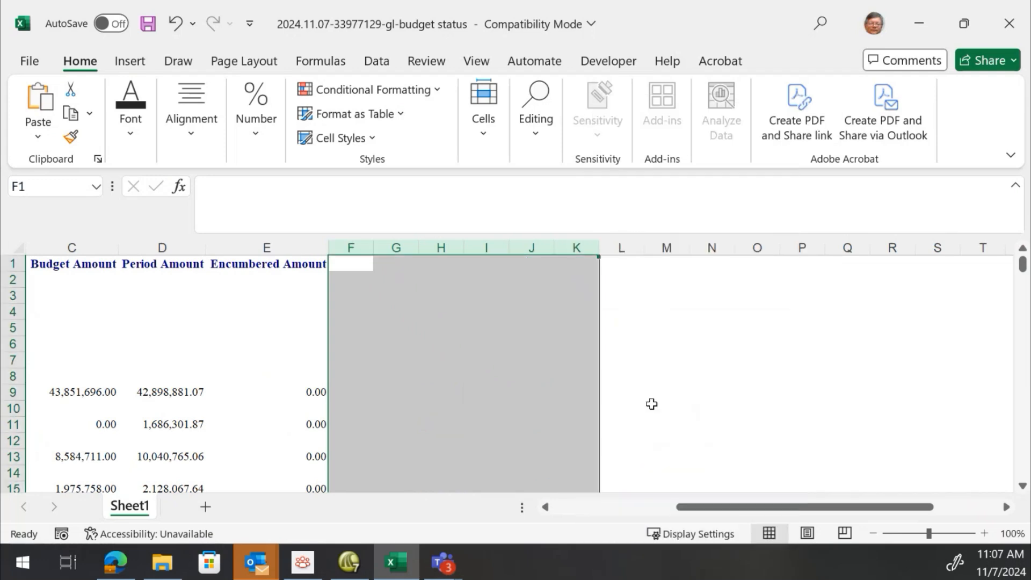
left_click_drag(705, 509, 527, 519)
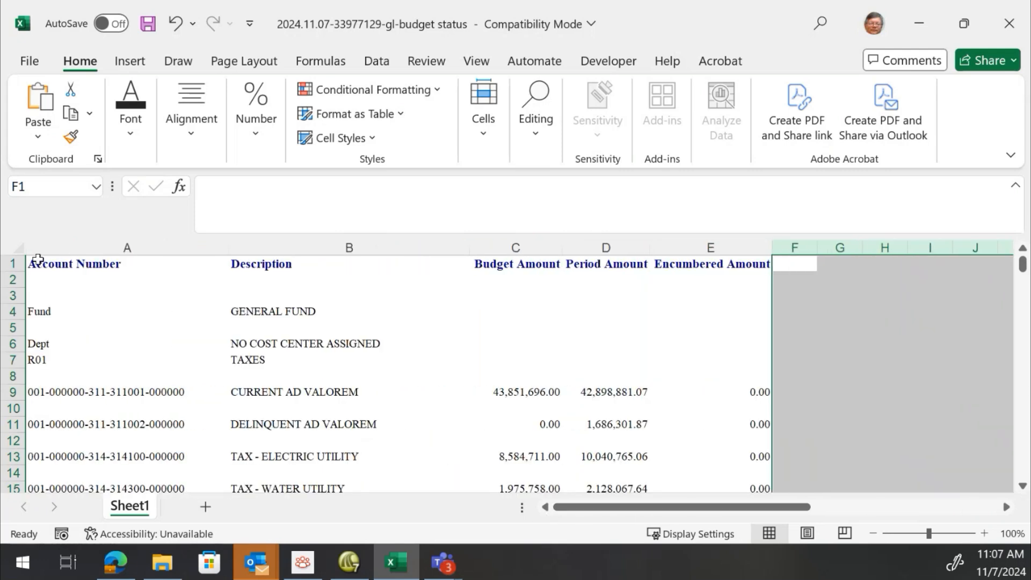
Review the remaining column headings and scroll through the data rows to check the layout
left_click(56, 266)
left_click(303, 267)
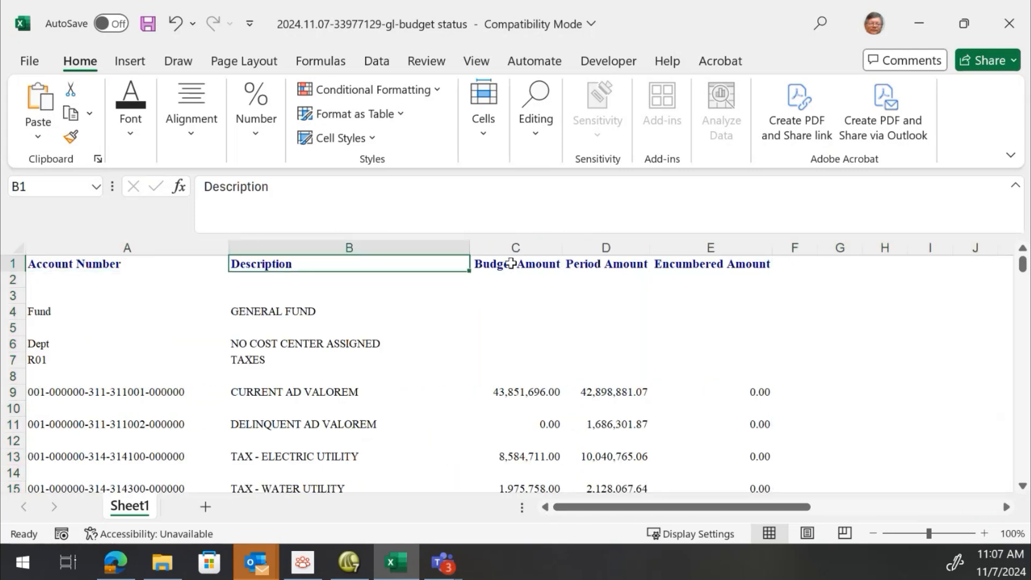
left_click(511, 263)
left_click(594, 259)
left_click(688, 259)
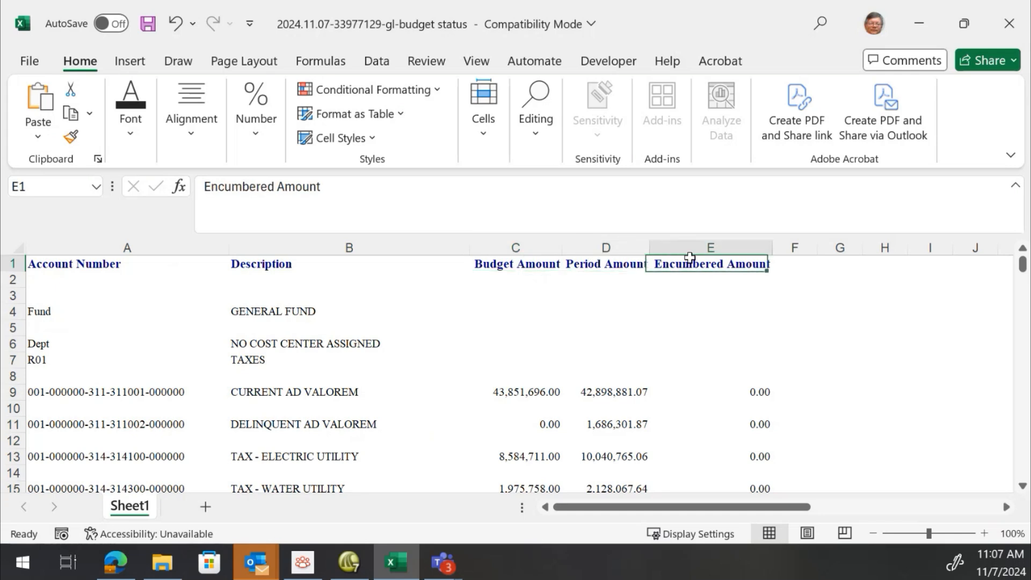
left_click(96, 265)
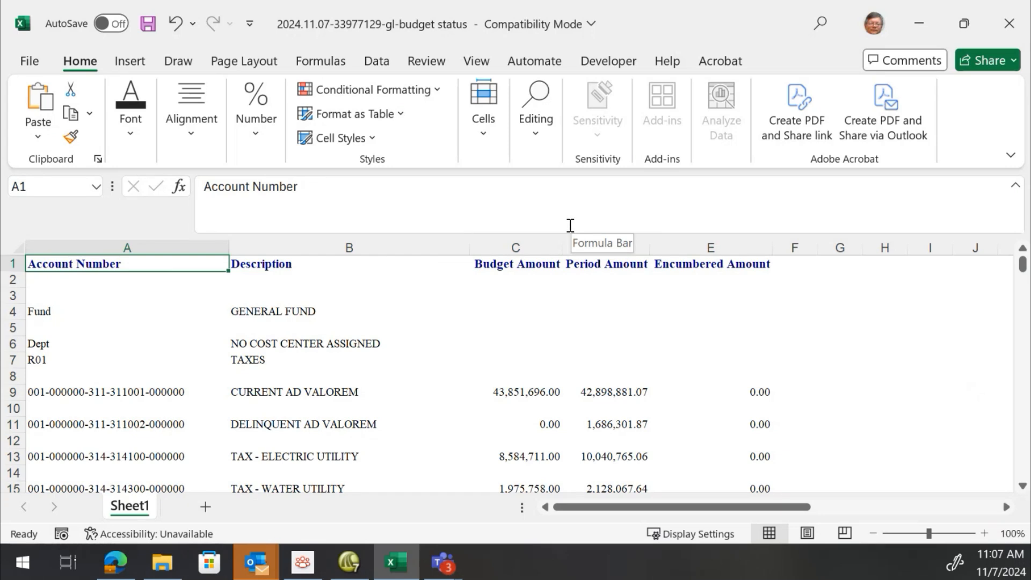
key("shift+Right")
key("shift+Right")
key("shift+Right")
key("shift+Right")
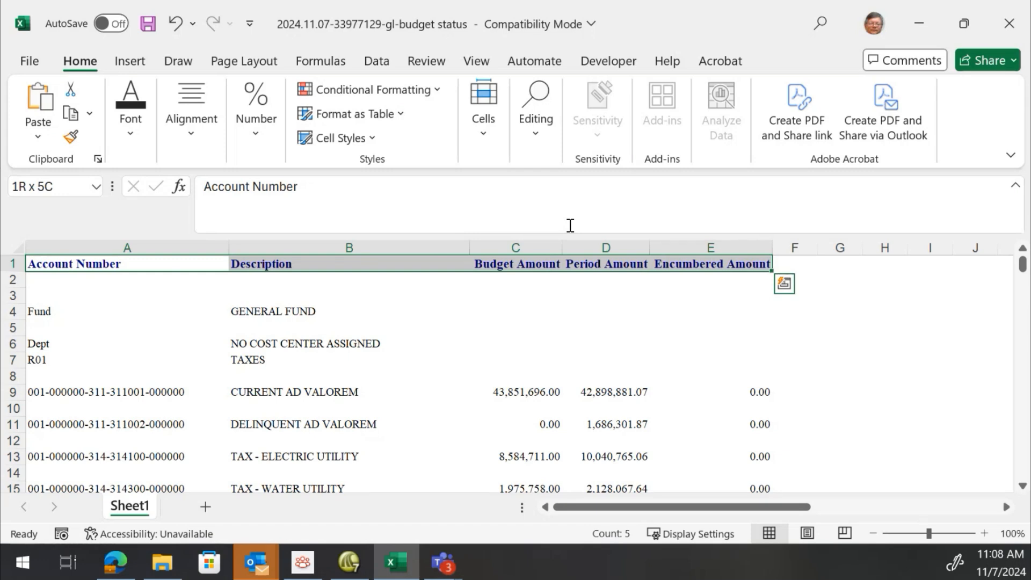
left_click(121, 328)
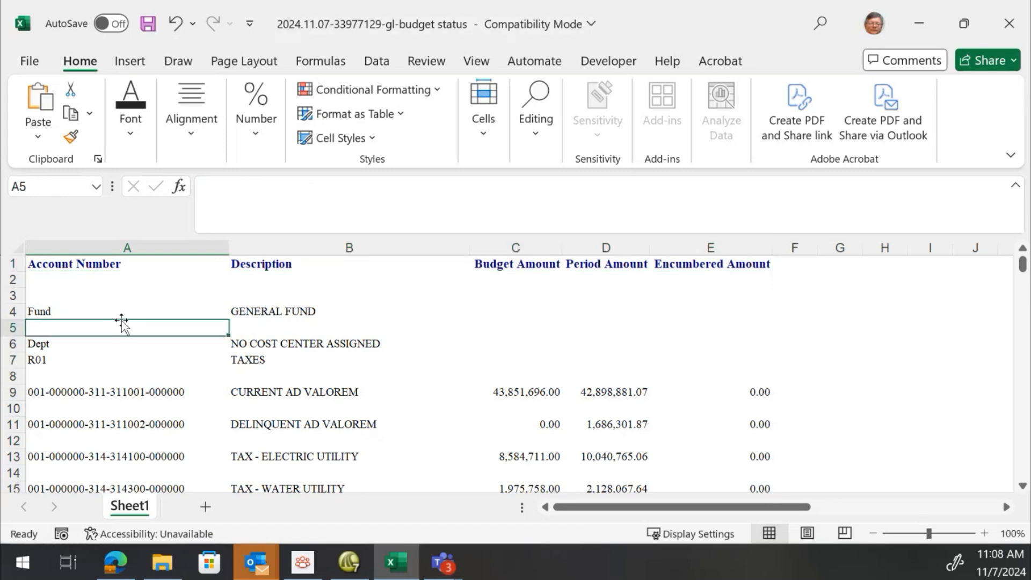
scroll(121, 328, "down", 12)
scroll(121, 329, "down", 11)
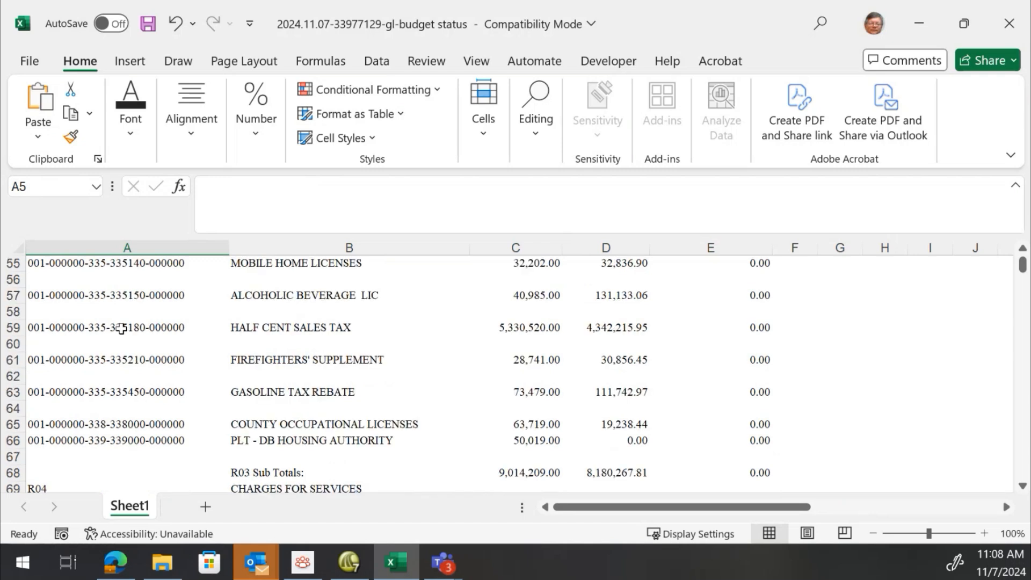
scroll(120, 328, "up", 5)
scroll(268, 424, "down", 1)
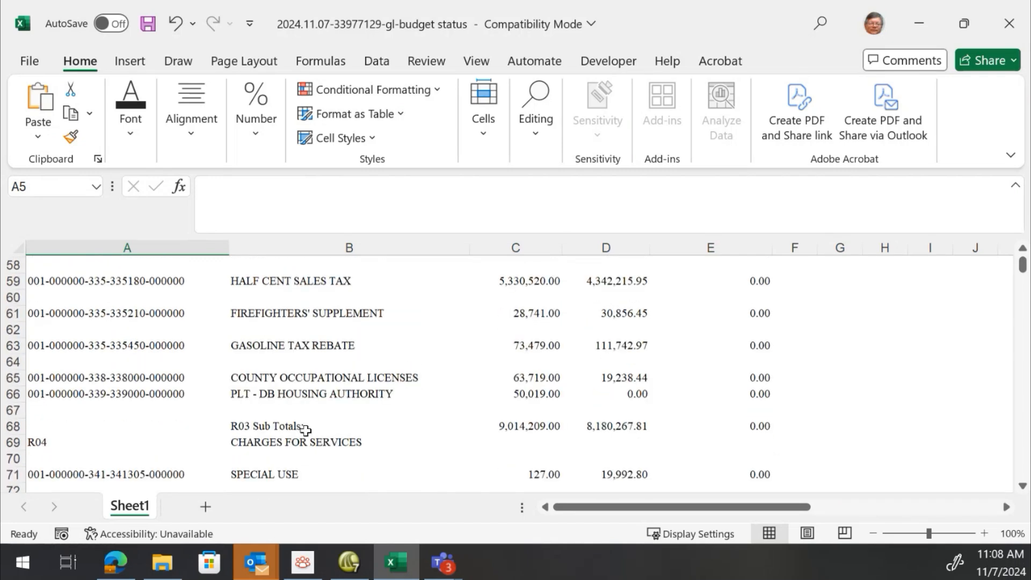
scroll(199, 349, "up", 6)
scroll(200, 344, "up", 13)
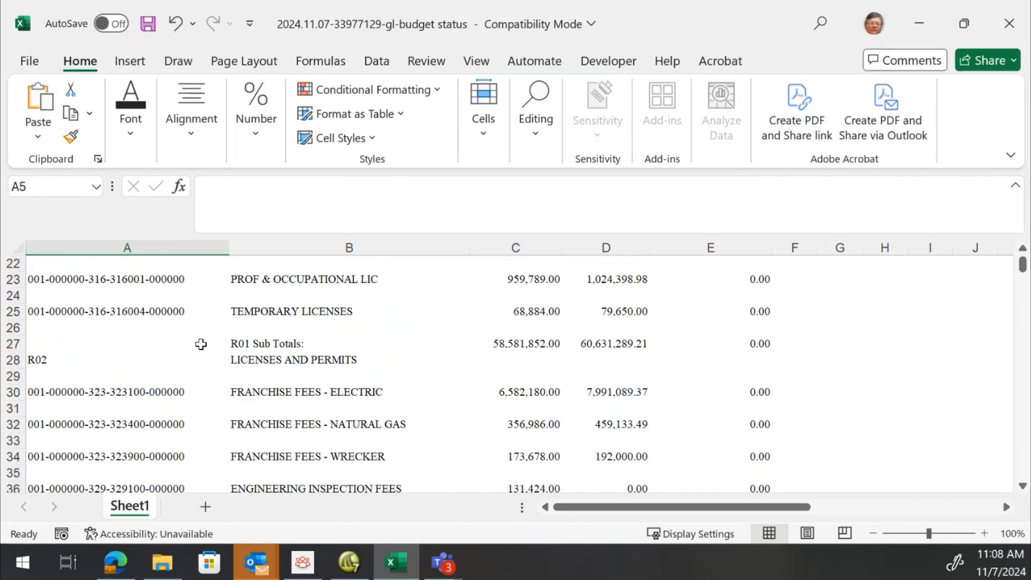
Select columns A through E from the Account Number header down to the end of the report and turn on filtering
left_click(99, 262)
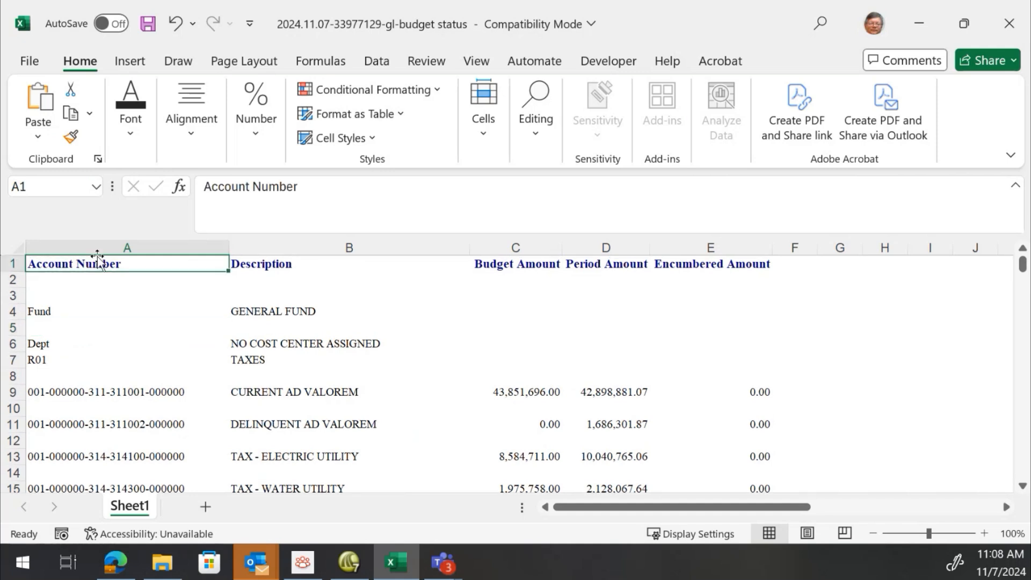
key("shift+Right")
key("shift+Right")
key("shift+Right")
key("shift+Right")
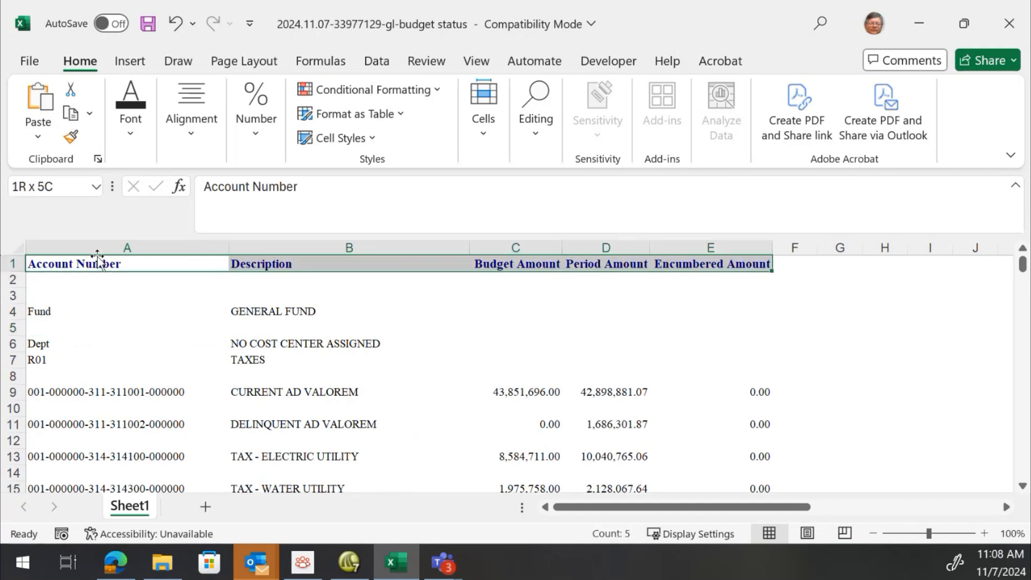
key("shift+Page_Down")
key("shift+Page_Down")
key("shift+Page_Down")
key("shift+Page_Down")
key("shift+Page_Down")
key("shift+Page_Down")
key("shift+Page_Down")
key("shift+Page_Down")
key("shift+Page_Down")
key("shift+Page_Down")
key("shift+Page_Down")
key("shift+Page_Down")
key("shift+Page_Down")
key("shift+Page_Down")
key("shift+Page_Down")
key("shift+Page_Down")
key("shift+Page_Down")
key("shift+Page_Down")
key("shift+Page_Down")
key("shift+Page_Down")
key("shift+Page_Down")
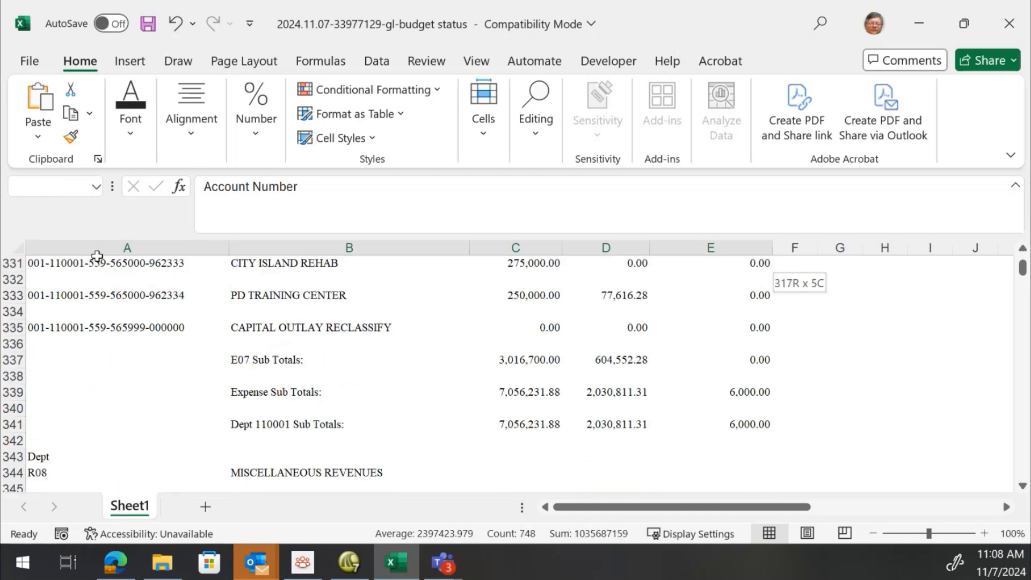
key("shift+Page_Down")
key("shift+Page_Down")
key("shift+Page_Down")
key("shift+Page_Down")
key("shift+Page_Down")
key("shift+Page_Down")
key("shift+Page_Down")
key("shift+Page_Down")
key("shift+Page_Down")
key("shift+Page_Down")
key("shift+Page_Down")
key("shift+Page_Down")
key("shift+Page_Down")
key("shift+Page_Down")
key("shift+Page_Down")
key("shift+Page_Down")
key("shift+Page_Down")
key("shift+Page_Down")
key("shift+Page_Down")
key("shift+Page_Down")
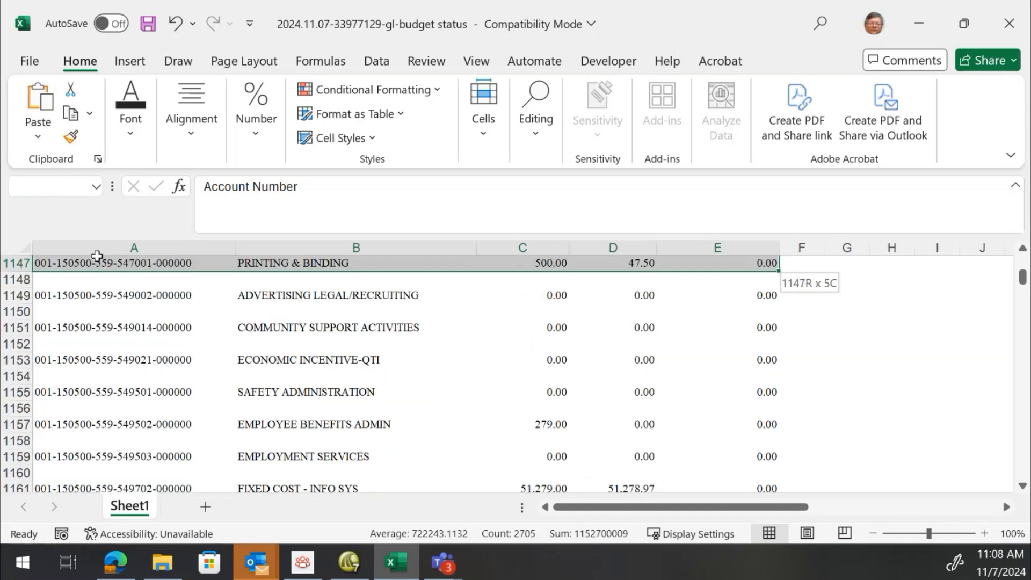
key("shift+Page_Down")
key("shift+Page_Down")
key("shift+Page_Down")
key("shift+Page_Down")
key("shift+Page_Down")
key("shift+Page_Down")
key("shift+Page_Down")
key("shift+Page_Down")
key("shift+Page_Down")
key("shift+Page_Down")
key("shift+Page_Down")
key("shift+Page_Down")
key("shift+Page_Down")
key("shift+Page_Down")
key("shift+Page_Down")
key("shift+Page_Down")
key("shift+Page_Down")
key("shift+Page_Down")
key("shift+Page_Down")
key("shift+Page_Down")
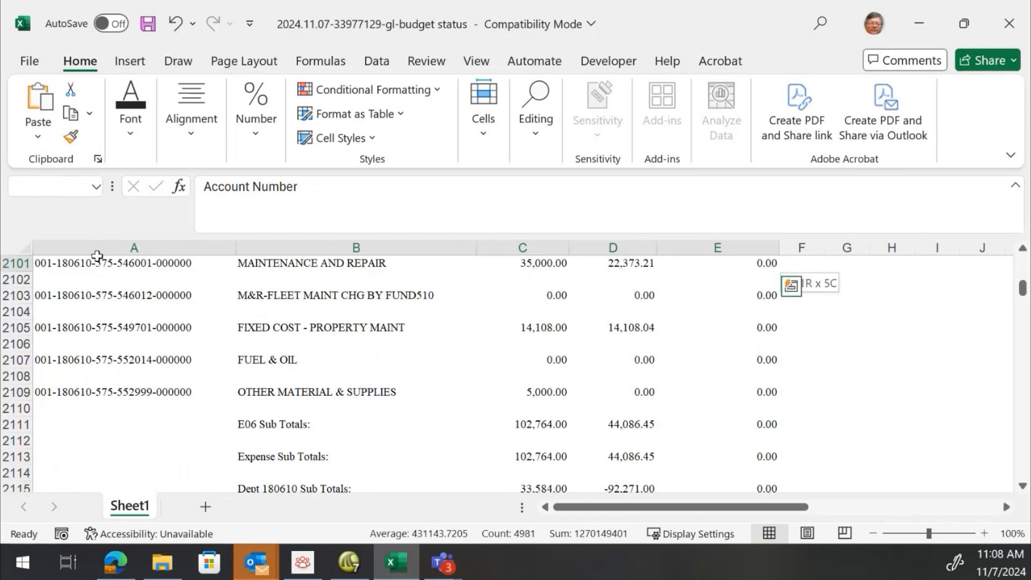
key("shift+Page_Down")
key("shift+Page_Down")
key("shift+Page_Down")
key("shift+Page_Down")
key("shift+Page_Down")
key("shift+Page_Down")
key("shift+Page_Down")
key("shift+Page_Down")
key("shift+Page_Down")
key("shift+Page_Down")
key("shift+Page_Down")
key("shift+Page_Down")
key("shift+Page_Down")
key("shift+Page_Down")
key("shift+Page_Down")
key("shift+Page_Down")
key("shift+Page_Down")
key("shift+Page_Down")
key("shift+Page_Down")
key("shift+Page_Down")
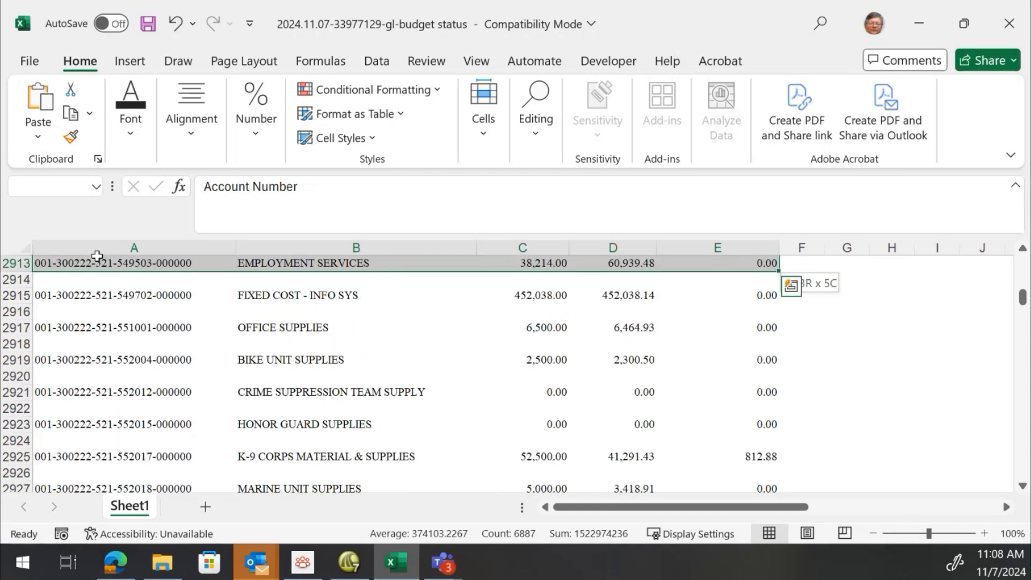
key("shift+Page_Down")
key("shift+Page_Down")
key("shift+Page_Down")
key("shift+Page_Down")
key("shift+Page_Down")
key("shift+Page_Down")
key("shift+Page_Down")
key("shift+Page_Down")
key("shift+Page_Down")
key("shift+Page_Down")
key("shift+Page_Down")
key("shift+Page_Down")
key("shift+Page_Down")
key("shift+Page_Down")
key("shift+Page_Down")
key("shift+Page_Down")
key("shift+Page_Down")
key("shift+Page_Down")
key("shift+Page_Down")
key("shift+Page_Down")
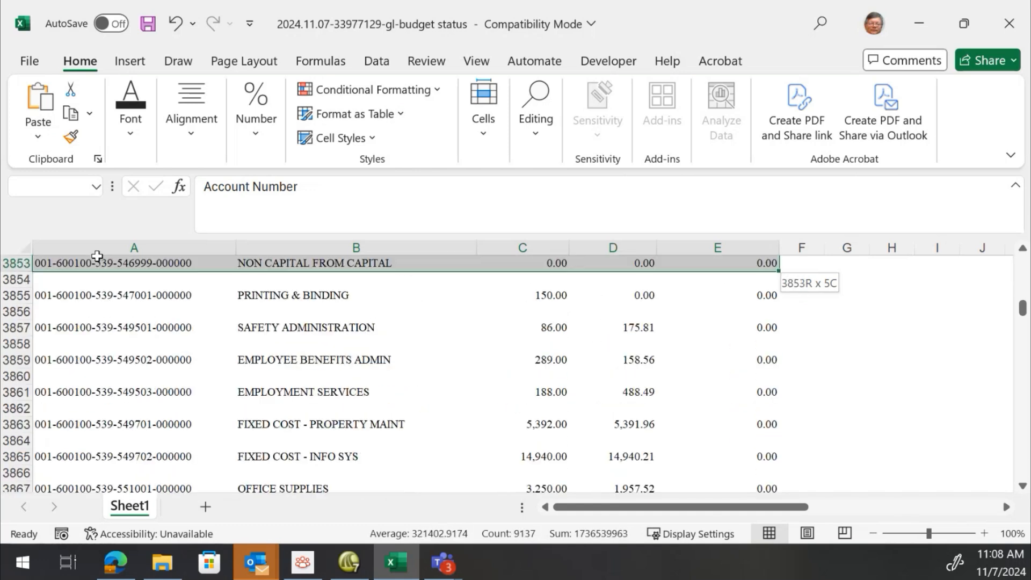
key("shift+Page_Down")
key("shift+Page_Down")
key("shift+Page_Down")
key("shift+Page_Down")
key("shift+Page_Down")
key("shift+Page_Down")
key("shift+Page_Down")
key("shift+Page_Down")
key("shift+Page_Down")
key("shift+Page_Down")
key("shift+Page_Down")
key("shift+Page_Down")
key("shift+Page_Down")
key("shift+Page_Down")
key("shift+Page_Down")
key("shift+Page_Down")
key("shift+Page_Down")
key("shift+Page_Down")
key("shift+Page_Down")
key("shift+Page_Down")
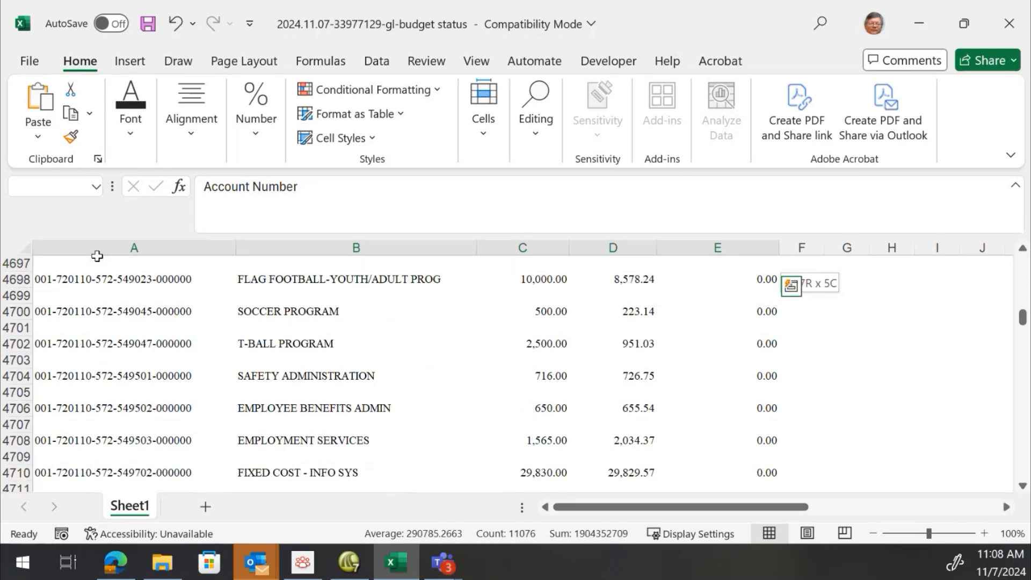
key("shift+Page_Down")
key("shift+Page_Down")
key("shift+Page_Down")
key("shift+Page_Down")
key("shift+Page_Down")
key("shift+Page_Down")
key("shift+Page_Down")
key("shift+Page_Down")
key("shift+Page_Down")
key("shift+Page_Down")
key("shift+Page_Down")
key("shift+Page_Down")
key("shift+Page_Down")
key("shift+Page_Down")
key("shift+Page_Down")
key("shift+Page_Down")
key("shift+Page_Down")
key("shift+Page_Down")
key("shift+Page_Down")
key("shift+Page_Down")
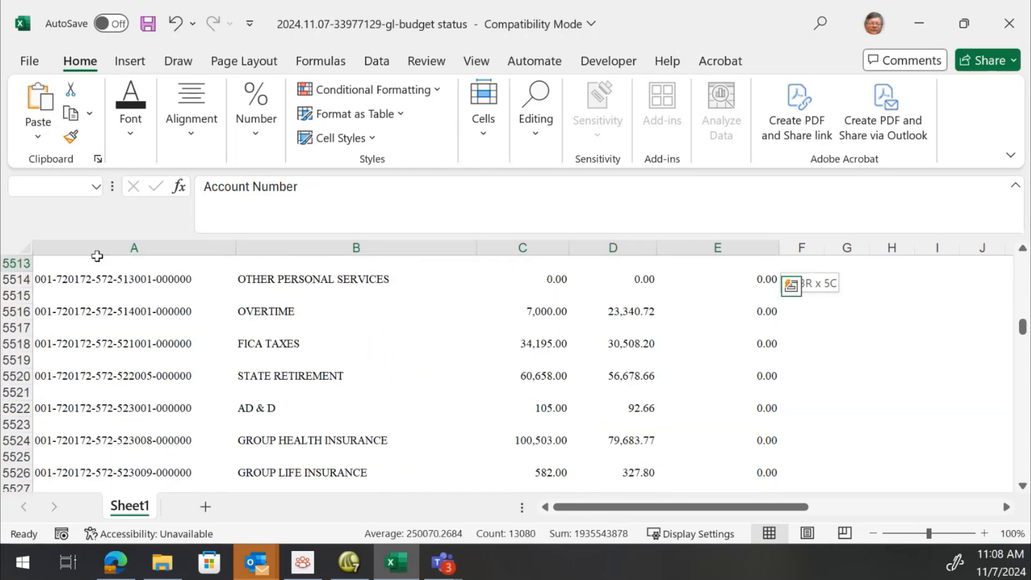
key("shift+Page_Down")
key("shift+Page_Down")
key("shift+Page_Down")
key("shift+Page_Down")
key("shift+Page_Down")
key("shift+Page_Down")
key("shift+Page_Down")
key("shift+Page_Down")
key("shift+Page_Down")
key("shift+Page_Down")
key("shift+Page_Down")
key("shift+Page_Down")
key("shift+Page_Down")
key("shift+Page_Down")
key("shift+Page_Down")
key("shift+Page_Down")
key("shift+Page_Down")
key("shift+Page_Down")
key("shift+Page_Down")
key("shift+Page_Down")
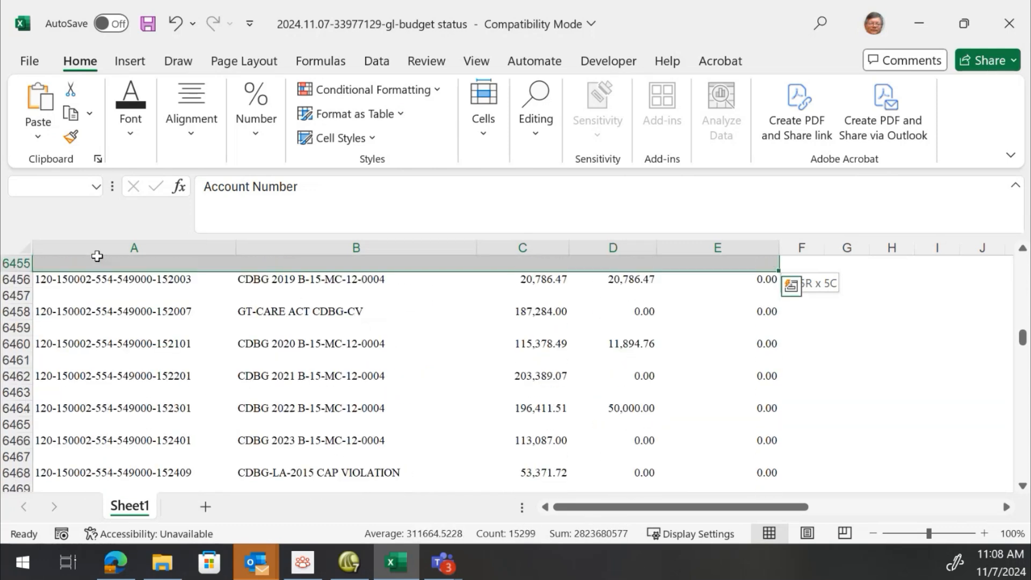
key("shift+Page_Down")
key("shift+Page_Down")
key("shift+Page_Down")
key("shift+Page_Down")
key("shift+Page_Down")
key("shift+Page_Down")
key("shift+Page_Down")
key("shift+Page_Down")
key("shift+Page_Down")
key("shift+Page_Down")
key("shift+Page_Down")
key("shift+Page_Down")
key("shift+Page_Down")
key("shift+Page_Down")
key("shift+Page_Down")
key("shift+Page_Down")
key("shift+Page_Down")
key("shift+Page_Down")
key("shift+Page_Down")
key("shift+Page_Down")
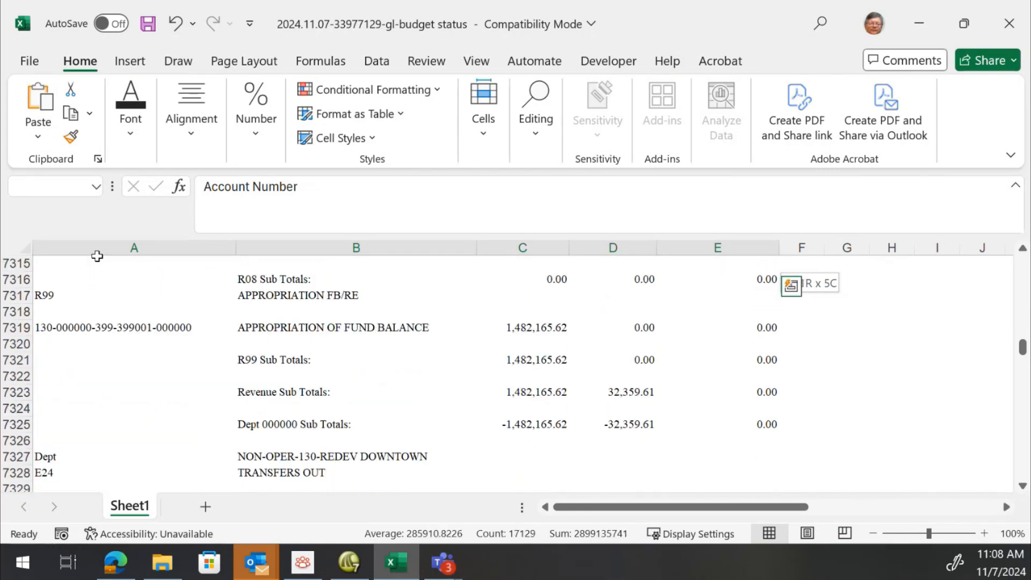
key("shift+Page_Down")
key("shift+Page_Down")
key("shift+Page_Down")
key("shift+Page_Down")
key("shift+Page_Down")
key("shift+Page_Down")
key("shift+Page_Down")
key("shift+Page_Down")
key("shift+Page_Down")
key("shift+Page_Down")
key("shift+Page_Down")
key("shift+Page_Down")
key("shift+Page_Down")
key("shift+Page_Down")
key("shift+Page_Down")
key("shift+Page_Down")
key("shift+Page_Down")
key("shift+Page_Down")
key("shift+Page_Down")
key("shift+Page_Down")
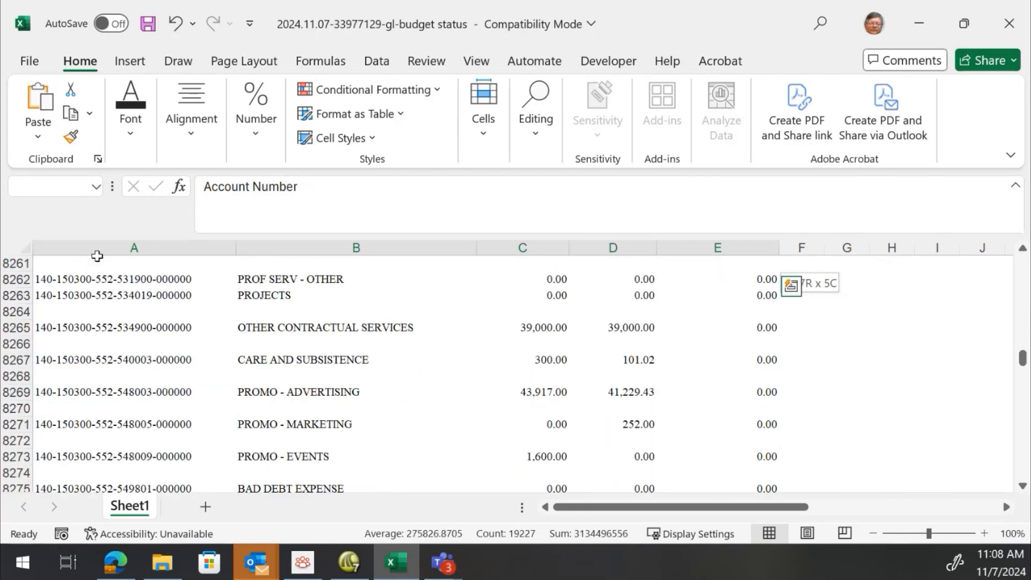
key("shift+Page_Down")
key("shift+Page_Down")
key("shift+Page_Down")
key("shift+Page_Down")
key("shift+Page_Down")
key("shift+Page_Down")
key("shift+Page_Down")
key("shift+Page_Down")
key("shift+Page_Down")
key("shift+Page_Down")
key("shift+Page_Down")
key("shift+Page_Down")
key("shift+Page_Down")
key("shift+Page_Down")
key("shift+Page_Down")
key("shift+Page_Down")
key("shift+Page_Down")
key("shift+Page_Down")
key("shift+Page_Down")
key("shift+Page_Down")
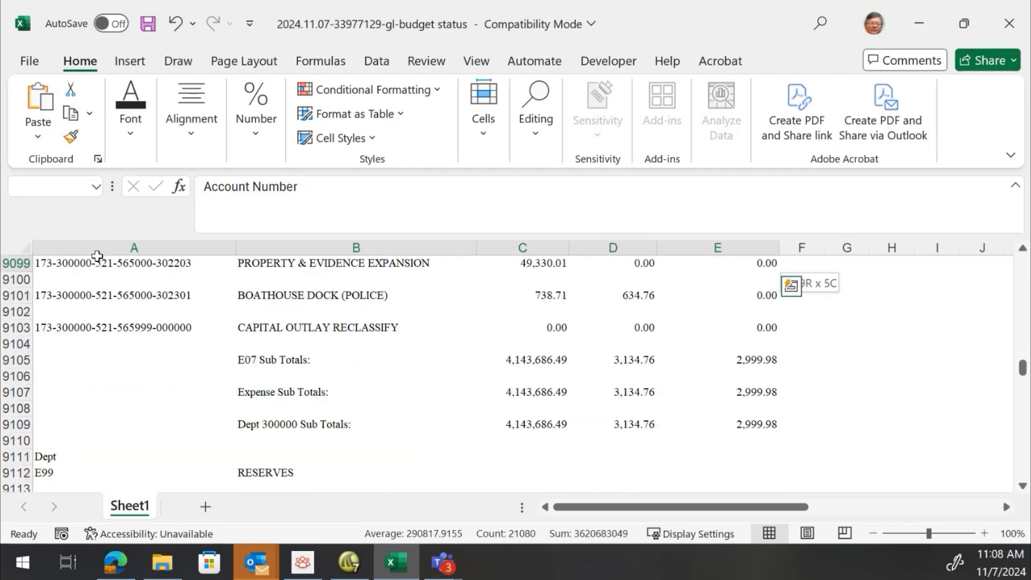
key("shift+Page_Down")
key("shift+Page_Down")
key("shift+Page_Down")
key("shift+Page_Down")
key("shift+Page_Down")
key("shift+Page_Down")
key("shift+Page_Down")
key("shift+Page_Down")
key("shift+Page_Down")
key("shift+Page_Down")
key("shift+Page_Down")
key("shift+Page_Down")
key("shift+Page_Down")
key("shift+Page_Down")
key("shift+Page_Down")
key("shift+Page_Down")
key("shift+Page_Down")
key("shift+Page_Down")
key("shift+Page_Down")
key("shift+Page_Down")
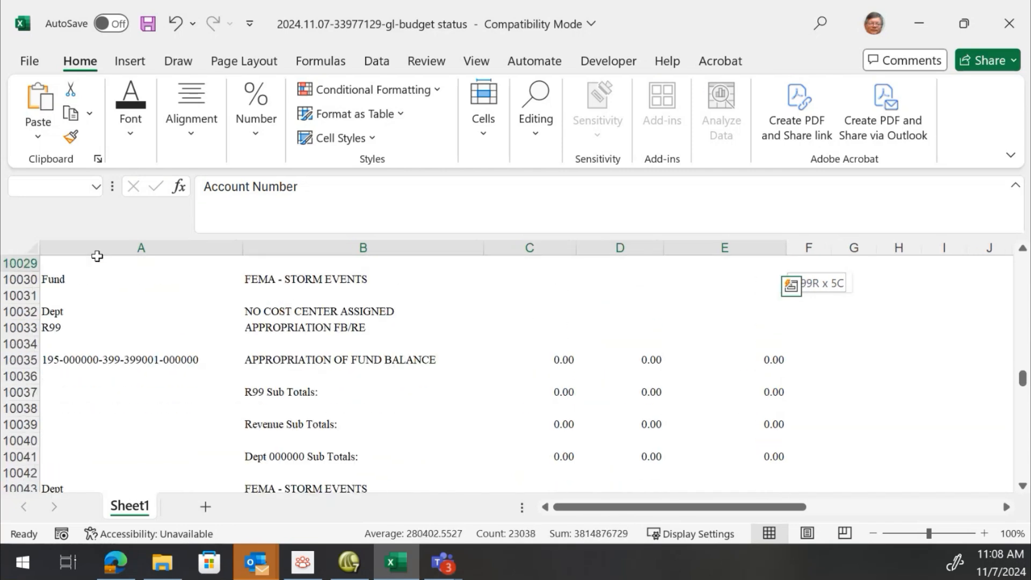
key("shift+Page_Down")
key("shift+Page_Down")
key("shift+Page_Down")
key("shift+Page_Down")
key("shift+Page_Down")
key("shift+Page_Down")
key("shift+Page_Down")
key("shift+Page_Down")
key("shift+Page_Down")
key("shift+Page_Down")
key("shift+Page_Down")
key("shift+Page_Down")
key("shift+Page_Down")
key("shift+Page_Down")
key("shift+Page_Down")
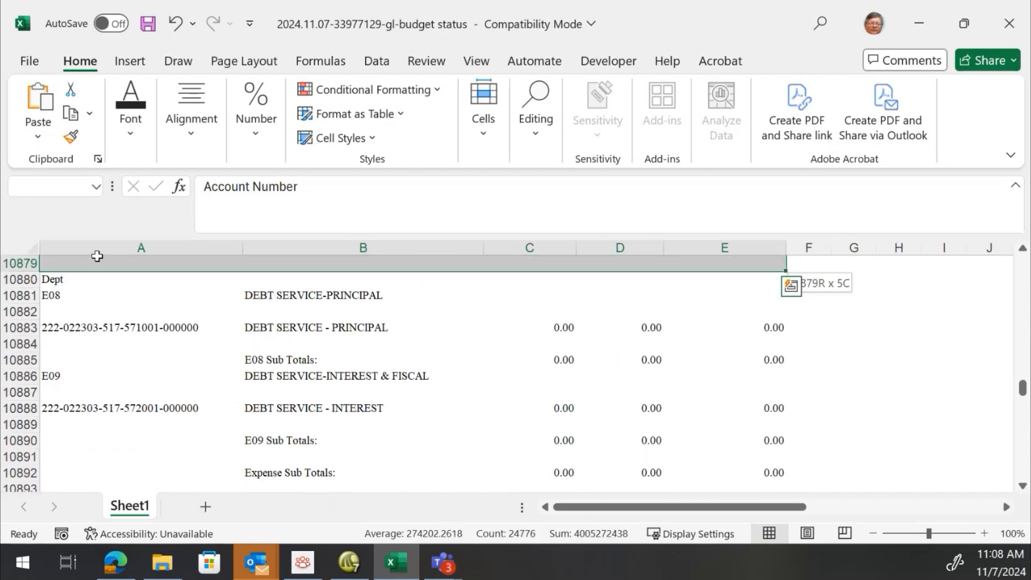
key("shift+Page_Down")
key("shift+Page_Down")
key("shift+Page_Down")
key("shift+Page_Down")
key("shift+Page_Down")
key("shift+Page_Down")
key("shift+Page_Down")
key("shift+Page_Down")
key("shift+Page_Down")
key("shift+Page_Down")
key("shift+Page_Down")
key("shift+Page_Down")
key("shift+Page_Down")
key("shift+Page_Down")
key("shift+Page_Down")
key("shift+Page_Down")
key("shift+Page_Down")
key("shift+Page_Down")
key("shift+Page_Down")
key("shift+Page_Down")
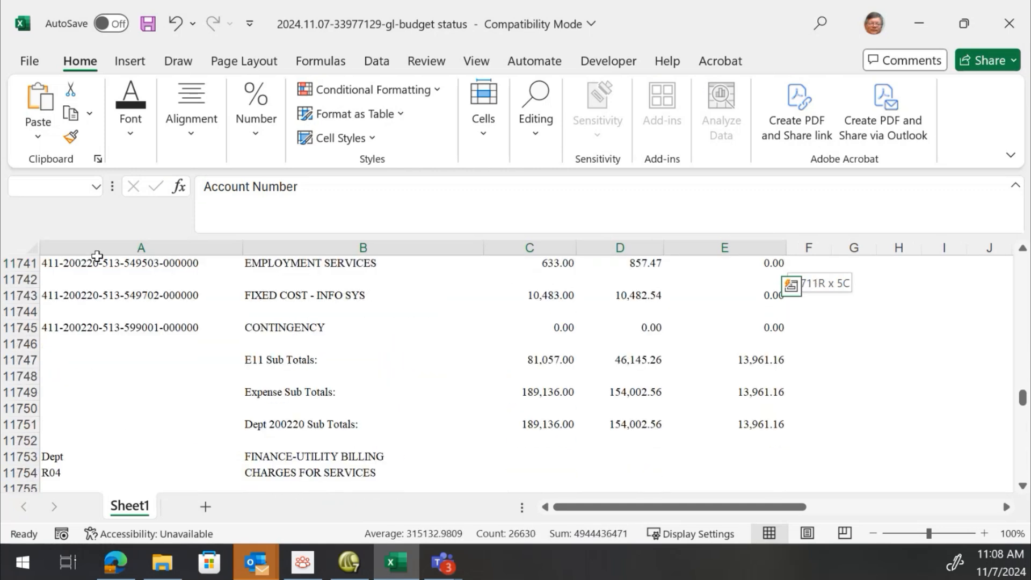
key("shift+Page_Down")
key("shift+Page_Down")
key("shift+Page_Down")
key("shift+Page_Down")
key("shift+Page_Down")
key("shift+Page_Down")
key("shift+Page_Down")
key("shift+Page_Down")
key("shift+Page_Down")
key("shift+Page_Down")
key("shift+Page_Down")
key("shift+Page_Down")
key("shift+Page_Down")
key("shift+Page_Down")
key("shift+Page_Down")
key("shift+Page_Down")
key("shift+Page_Down")
key("shift+Page_Down")
key("shift+Page_Down")
key("shift+Page_Down")
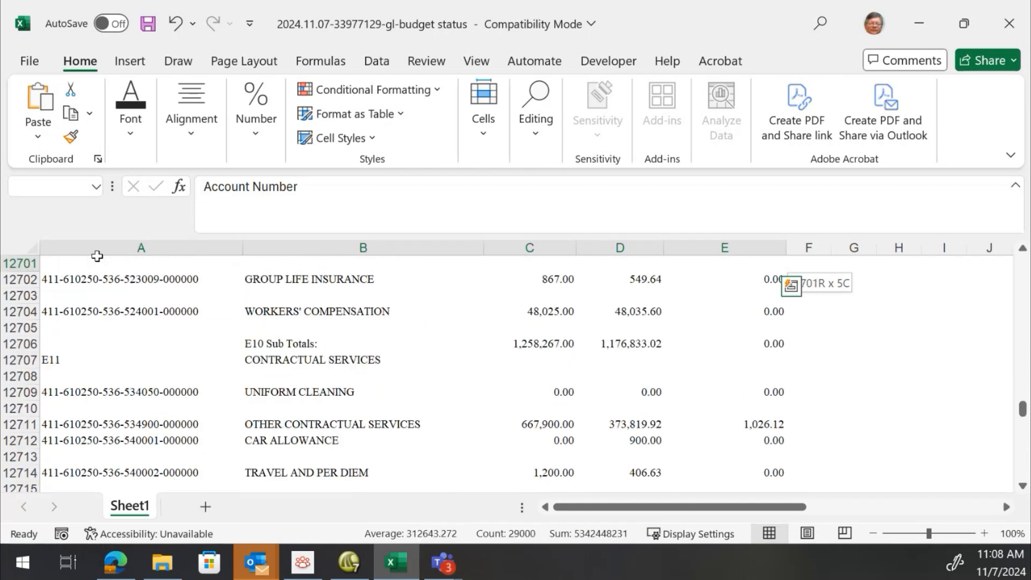
key("shift+Page_Down")
key("shift+Page_Down")
key("shift+Page_Down")
key("shift+Page_Down")
key("shift+Page_Down")
key("shift+Page_Down")
key("shift+Page_Down")
key("shift+Page_Down")
key("shift+Page_Down")
key("shift+Page_Down")
key("shift+Page_Down")
key("shift+Page_Down")
key("shift+Page_Down")
key("shift+Page_Down")
key("shift+Page_Down")
key("shift+Page_Down")
key("shift+Page_Down")
key("shift+Page_Down")
key("shift+Page_Down")
key("shift+Page_Down")
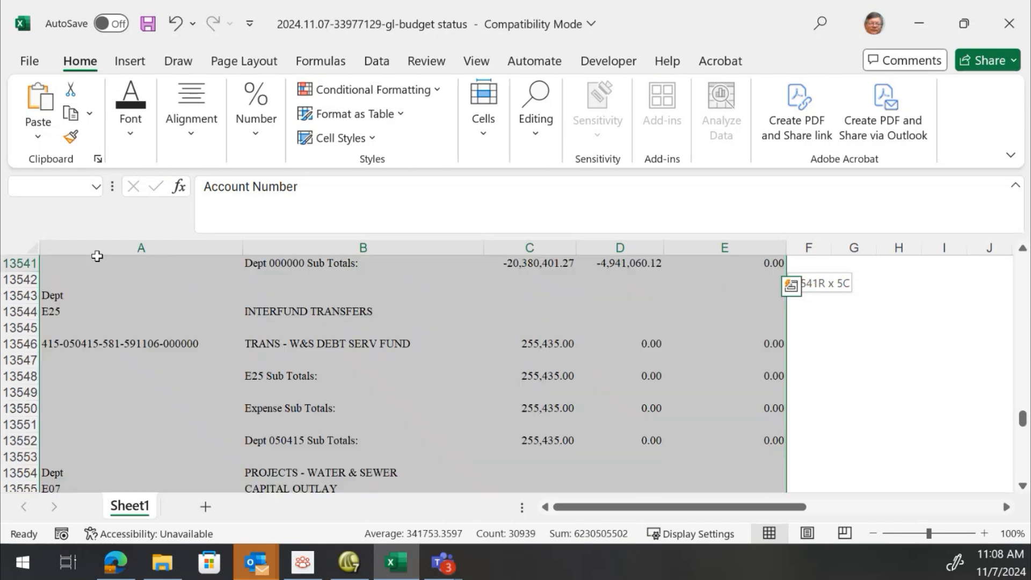
key("shift+Page_Down")
key("shift+Page_Down")
key("shift+Page_Down")
key("shift+Page_Down")
key("shift+Page_Down")
key("shift+Page_Down")
key("shift+Page_Down")
key("shift+Page_Down")
key("shift+Page_Down")
key("shift+Page_Down")
key("shift+Page_Down")
key("shift+Page_Down")
key("shift+Page_Down")
key("shift+Page_Down")
key("shift+Page_Down")
key("shift+Page_Down")
key("shift+Page_Down")
key("shift+Page_Down")
key("shift+Page_Down")
key("shift+Page_Down")
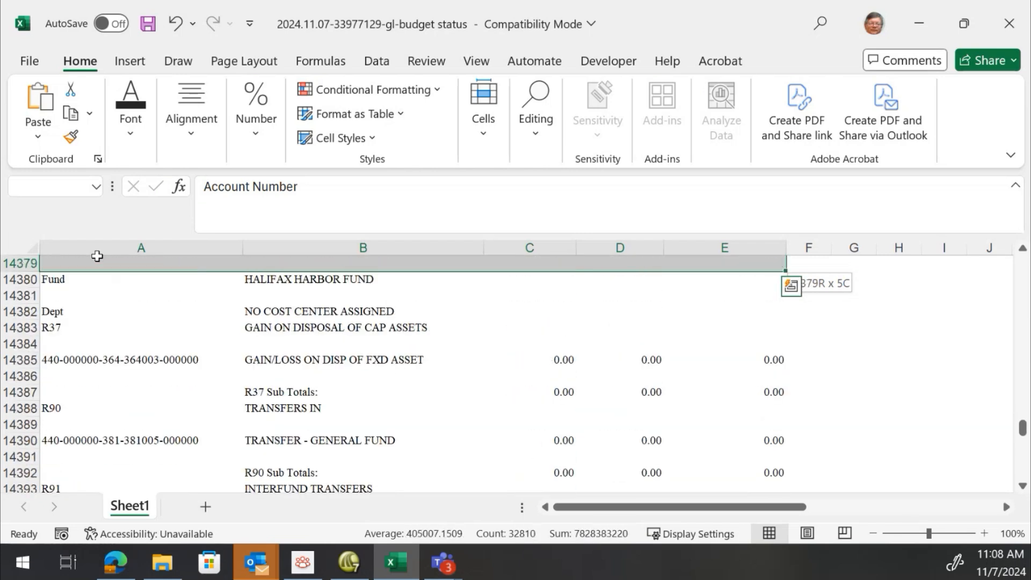
key("shift+Page_Down")
key("shift+Page_Down")
key("shift+Page_Down")
key("shift+Page_Down")
key("shift+Page_Down")
key("shift+Page_Down")
key("shift+Page_Down")
key("shift+Page_Down")
key("shift+Page_Down")
key("shift+Page_Down")
key("shift+Page_Down")
key("shift+Page_Down")
key("shift+Page_Down")
key("shift+Page_Down")
key("shift+Page_Down")
key("shift+Page_Down")
key("shift+Page_Down")
key("shift+Page_Down")
key("shift+Page_Down")
key("shift+Page_Down")
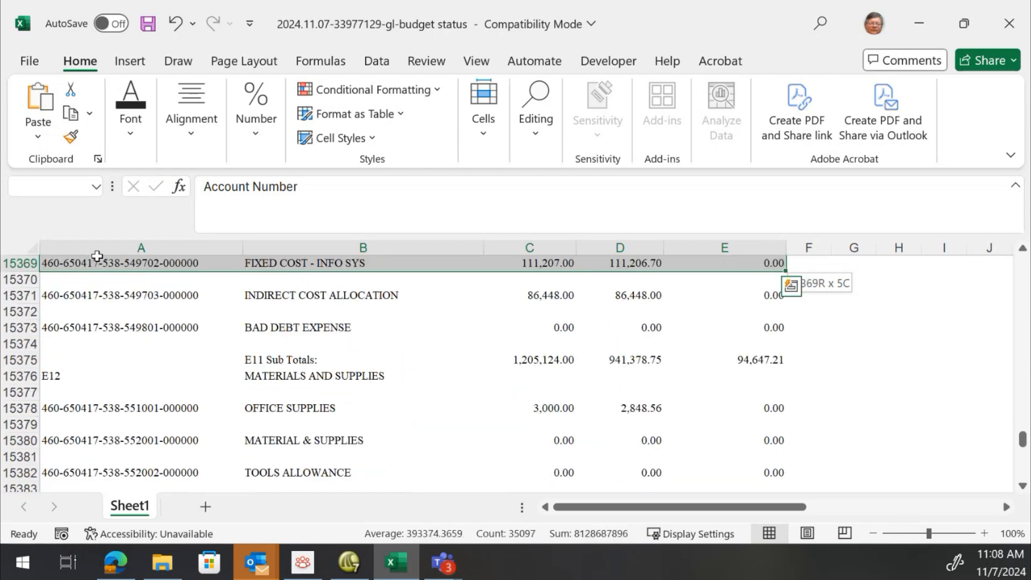
key("shift+Page_Down")
key("shift+Page_Down")
key("shift+Page_Down")
key("shift+Page_Down")
key("shift+Page_Down")
key("shift+Page_Down")
key("shift+Page_Down")
key("shift+Page_Down")
key("shift+Page_Down")
key("shift+Page_Down")
key("shift+Page_Down")
key("shift+Page_Down")
key("shift+Page_Down")
key("shift+Page_Down")
key("shift+Page_Down")
key("shift+Page_Down")
key("shift+Page_Down")
key("shift+Page_Down")
key("shift+Page_Down")
key("shift+Page_Down")
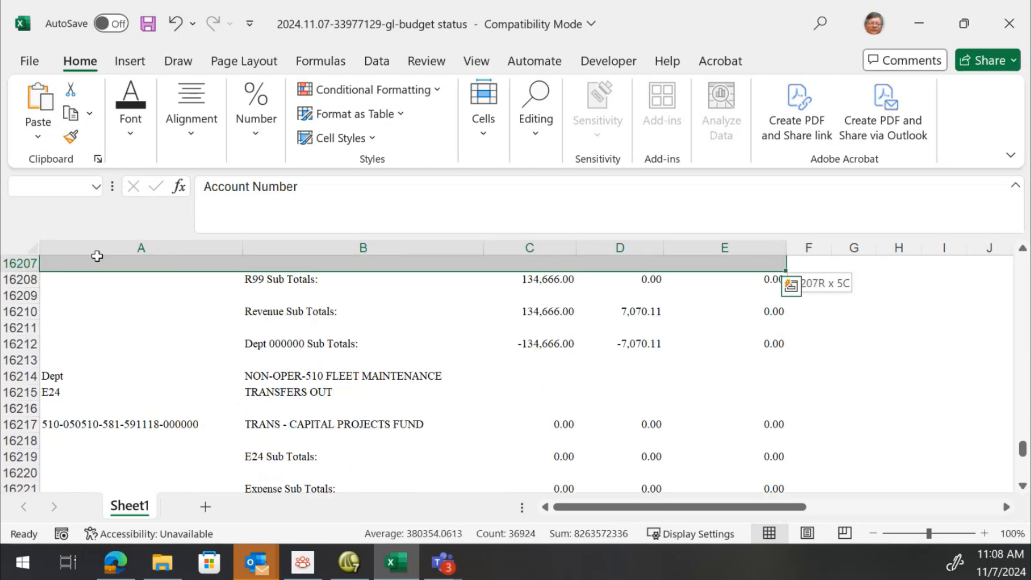
key("shift+Page_Down")
key("shift+Page_Down")
key("shift+Page_Down")
key("shift+Page_Down")
key("shift+Page_Down")
key("shift+Page_Down")
key("shift+Page_Down")
key("shift+Page_Down")
key("shift+Page_Down")
key("shift+Page_Down")
key("shift+Page_Down")
key("shift+Page_Down")
key("shift+Page_Down")
key("shift+Page_Down")
key("shift+Page_Down")
key("shift+Page_Down")
key("shift+Page_Down")
key("shift+Page_Down")
key("shift+Page_Down")
key("shift+Page_Down")
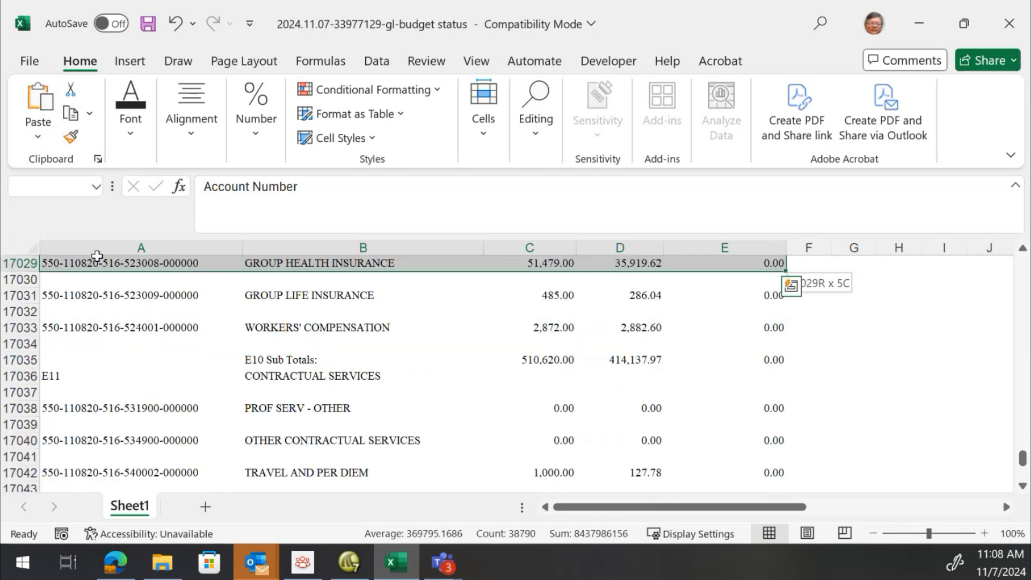
key("shift+Page_Down")
key("shift+Page_Down")
key("shift+Page_Down")
key("shift+Page_Down")
key("shift+Page_Down")
key("shift+Page_Down")
key("shift+Page_Down")
key("shift+Page_Down")
key("shift+Page_Down")
key("shift+Page_Down")
key("shift+Page_Down")
key("shift+Page_Down")
key("shift+Page_Down")
key("shift+Page_Down")
key("shift+Page_Down")
key("shift+Page_Down")
key("shift+Page_Down")
key("shift+Page_Down")
key("shift+Page_Down")
key("shift+Page_Down")
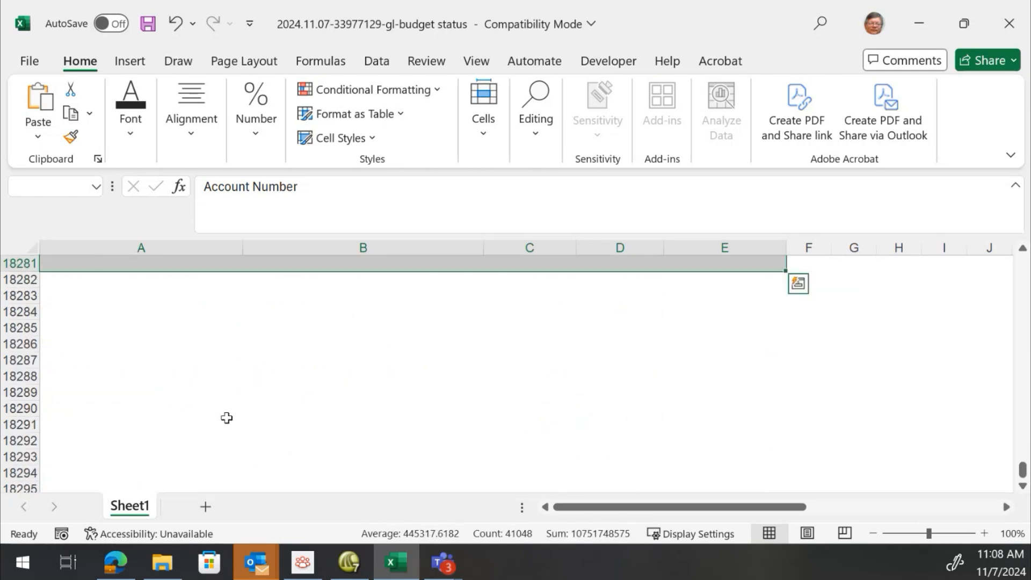
scroll(341, 375, "up", 4)
scroll(341, 376, "up", 4)
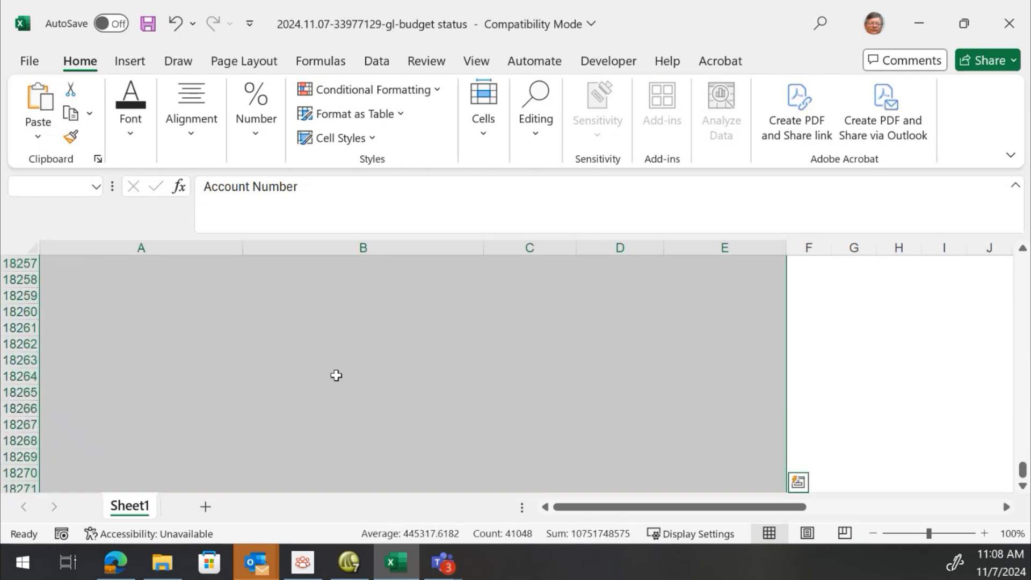
scroll(336, 376, "up", 5)
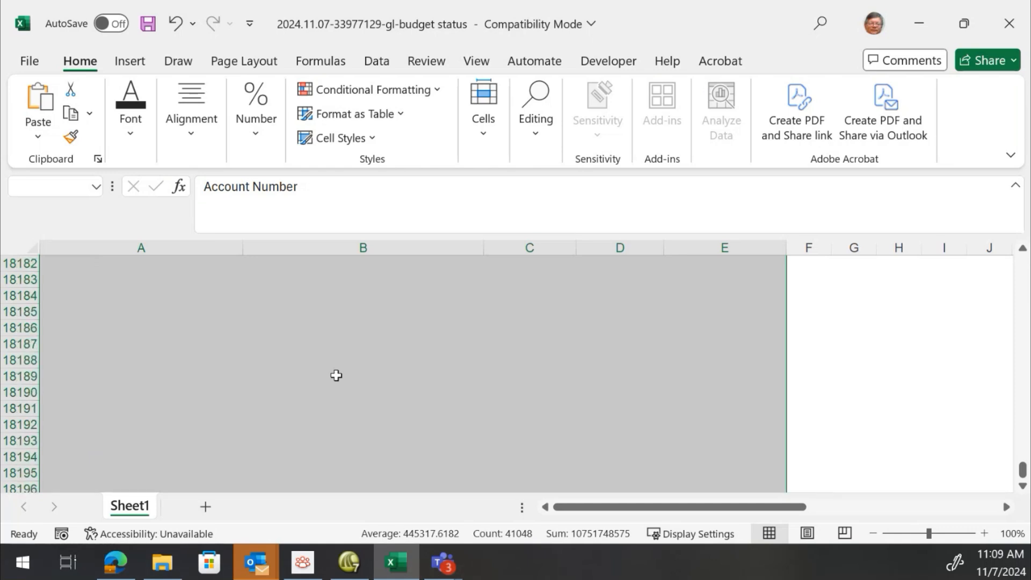
scroll(335, 375, "up", 20)
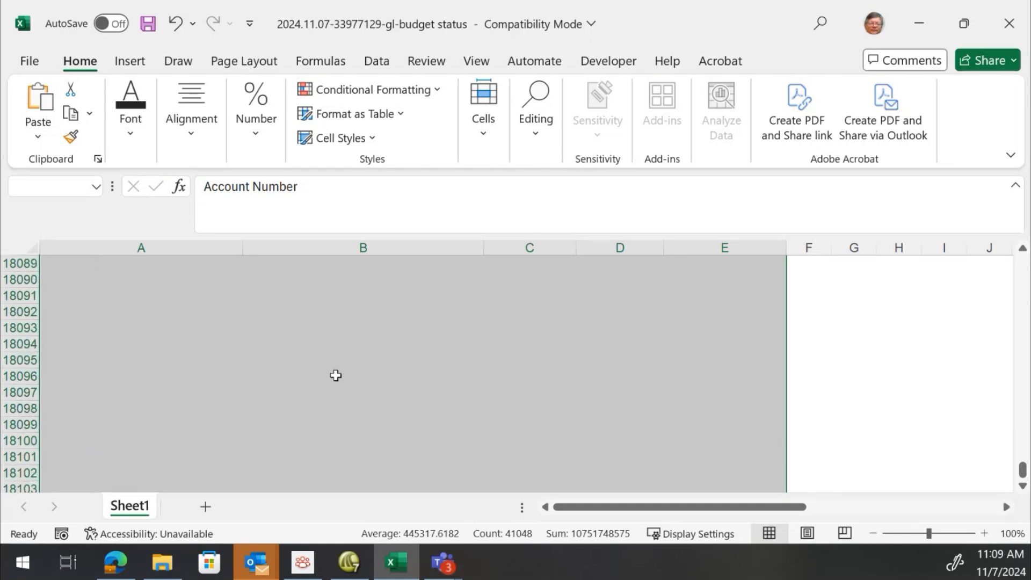
scroll(336, 375, "up", 3)
scroll(268, 376, "down", 4)
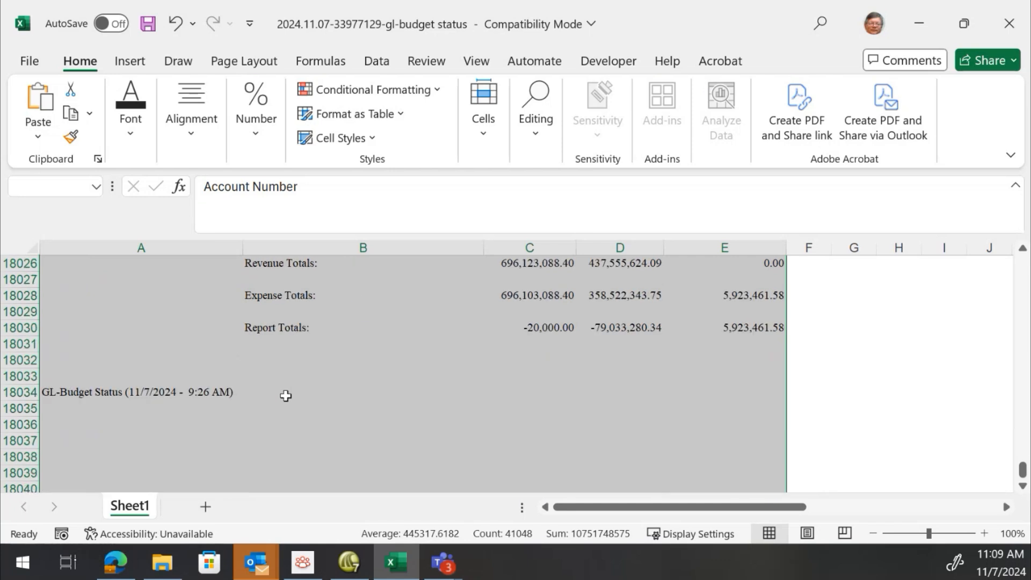
left_click_drag(1018, 471, 1020, 263)
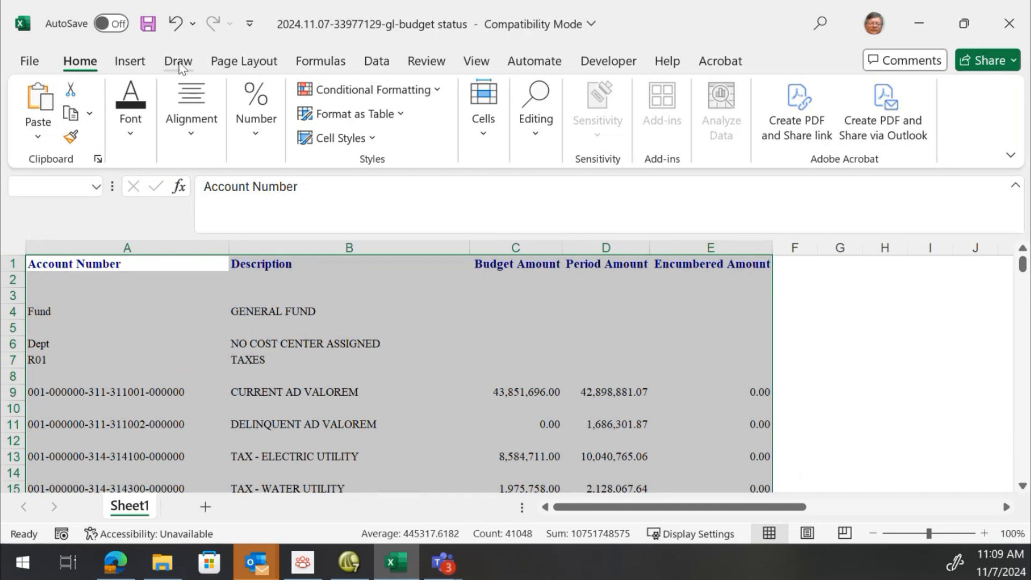
left_click(376, 64)
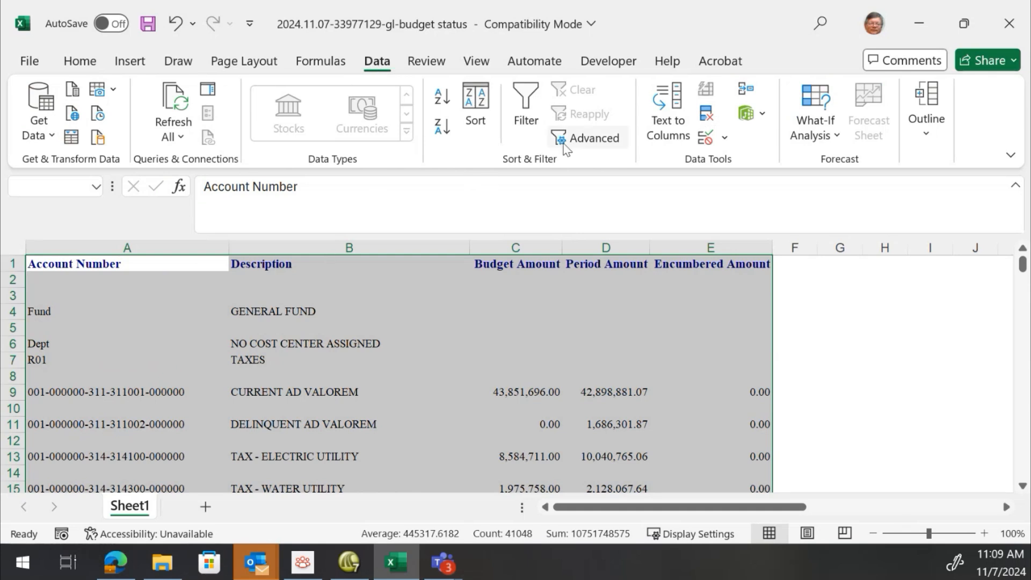
left_click(528, 97)
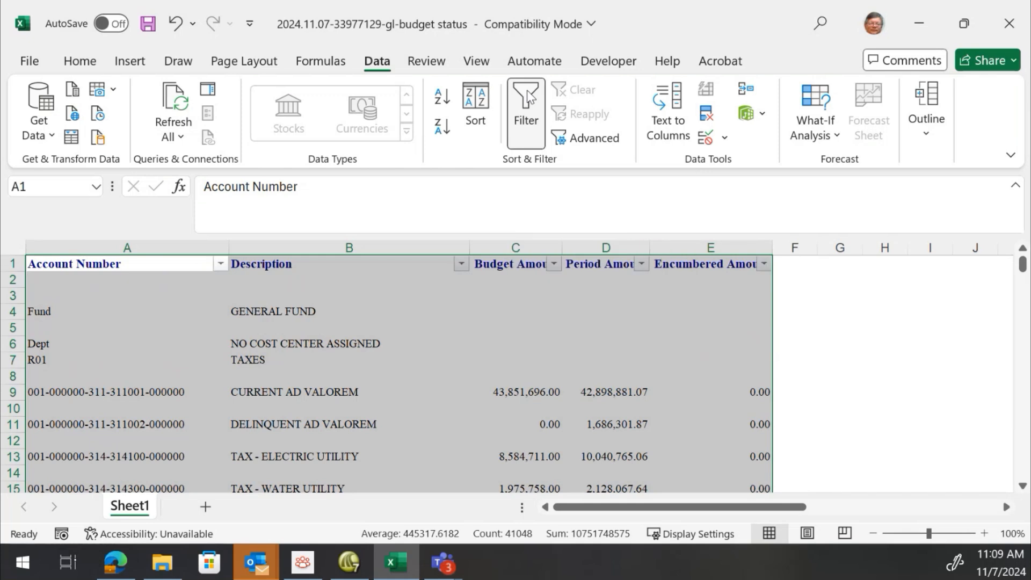
left_click(76, 408)
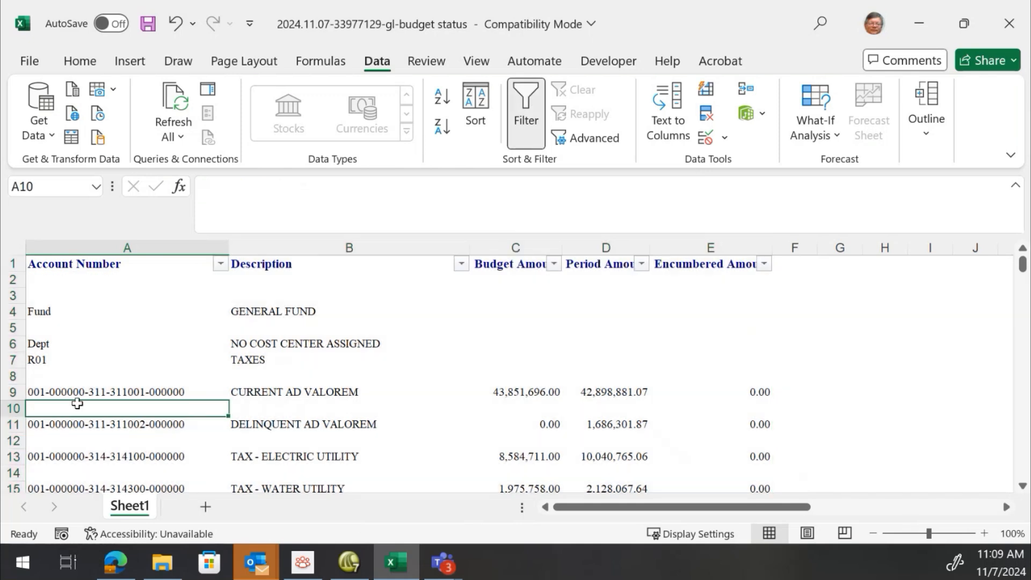
scroll(120, 360, "down", 2)
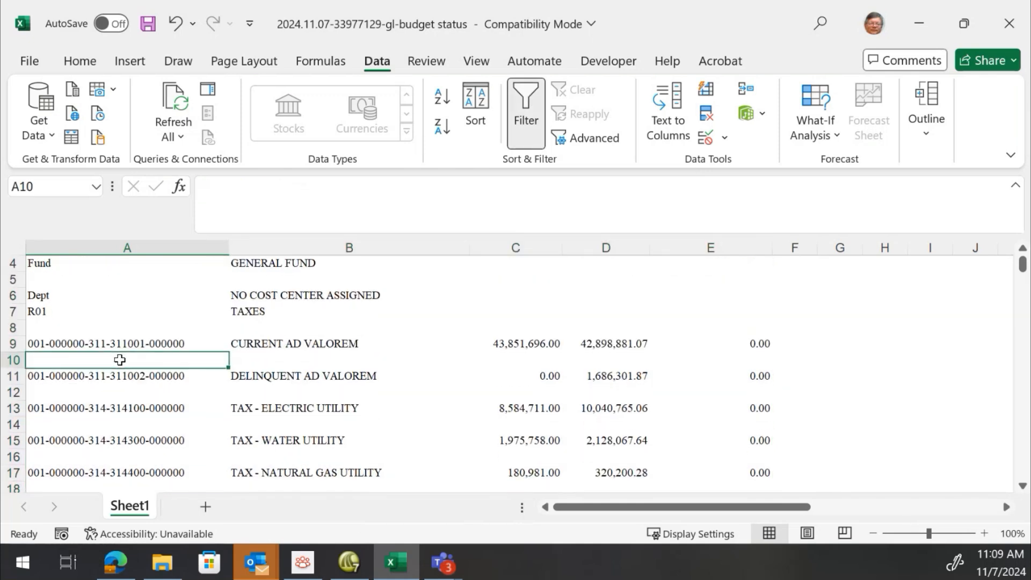
scroll(120, 360, "up", 2)
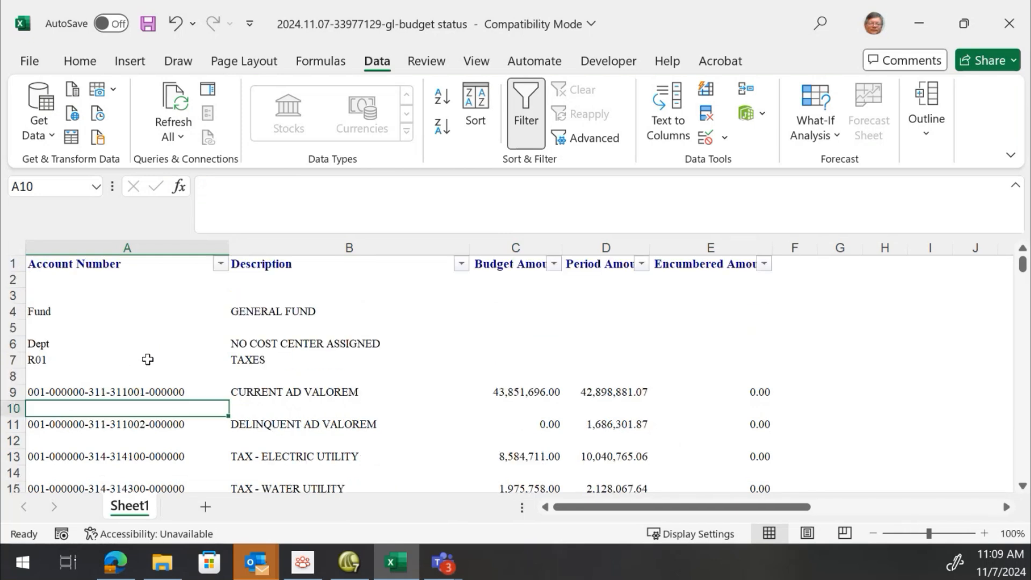
scroll(147, 358, "down", 6)
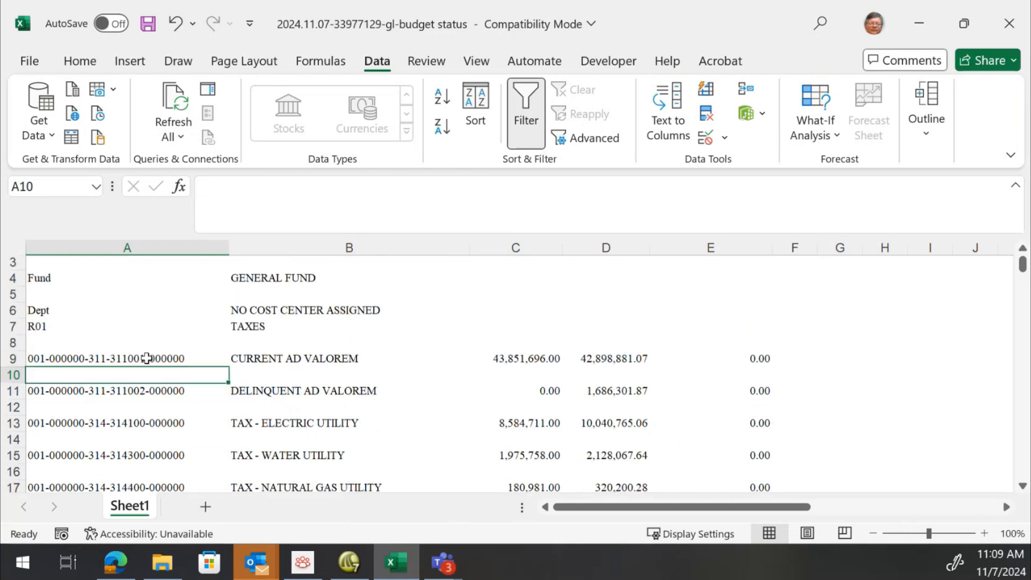
scroll(147, 358, "down", 1)
scroll(146, 358, "up", 7)
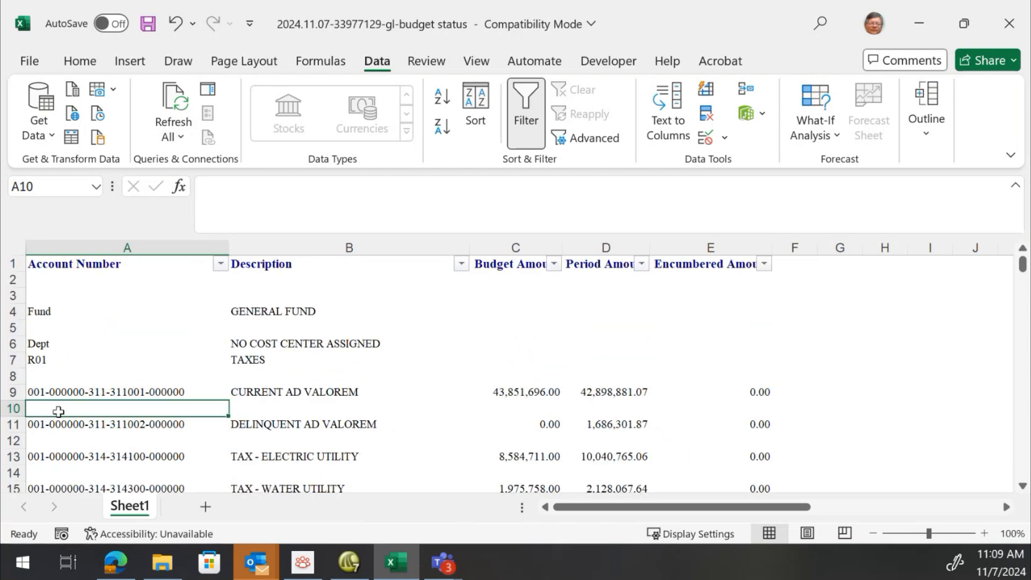
Inspect the Account Number column entries and scroll through the report rows to check their contents
left_click(73, 394)
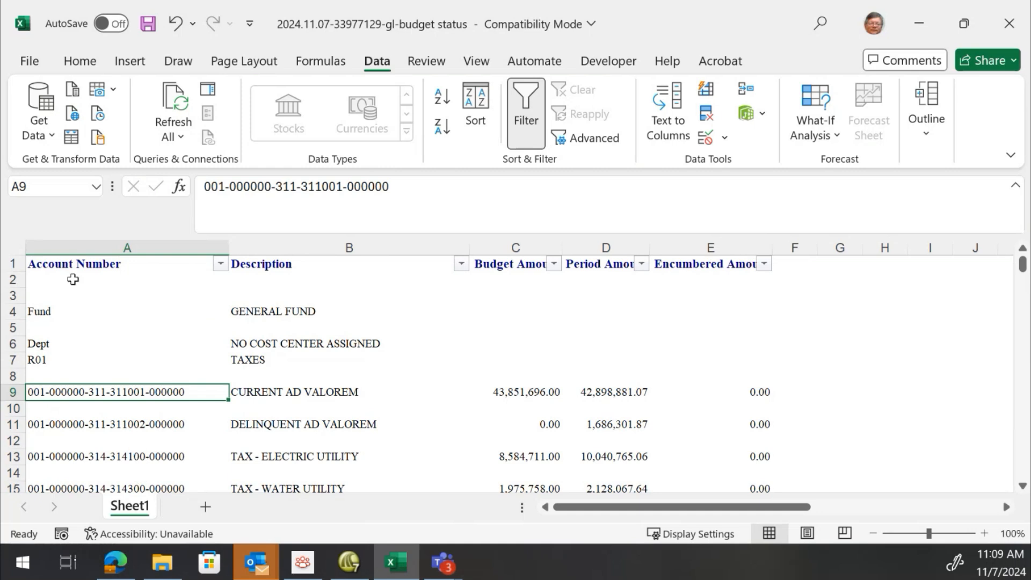
left_click(76, 308)
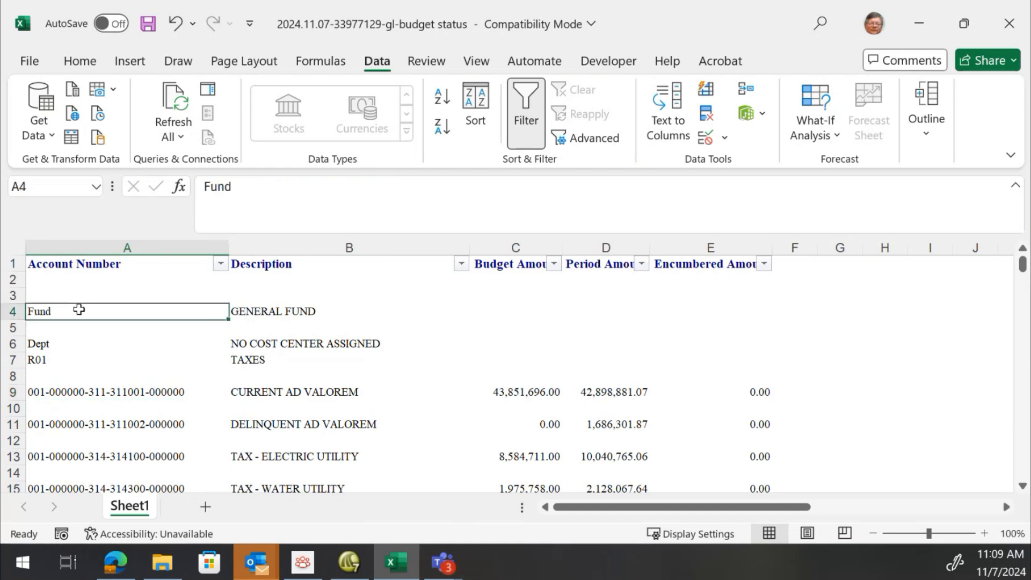
left_click(67, 341)
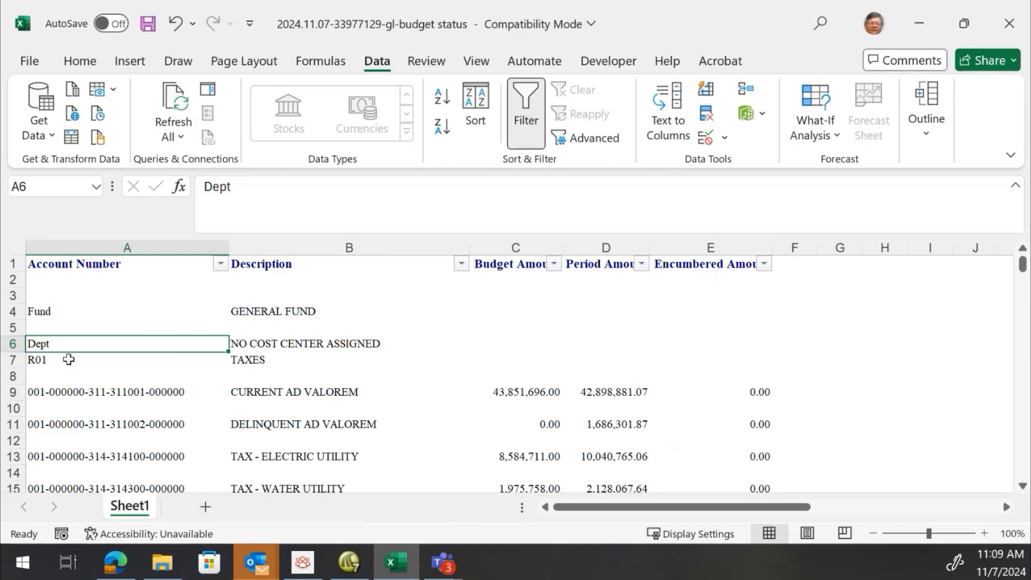
left_click(68, 359)
scroll(87, 419, "down", 12)
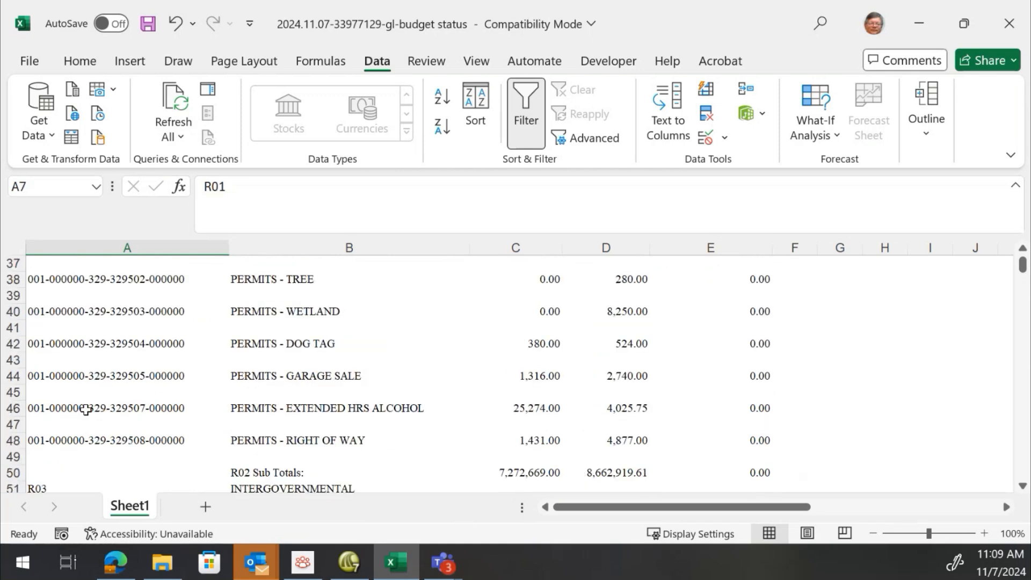
scroll(86, 409, "down", 18)
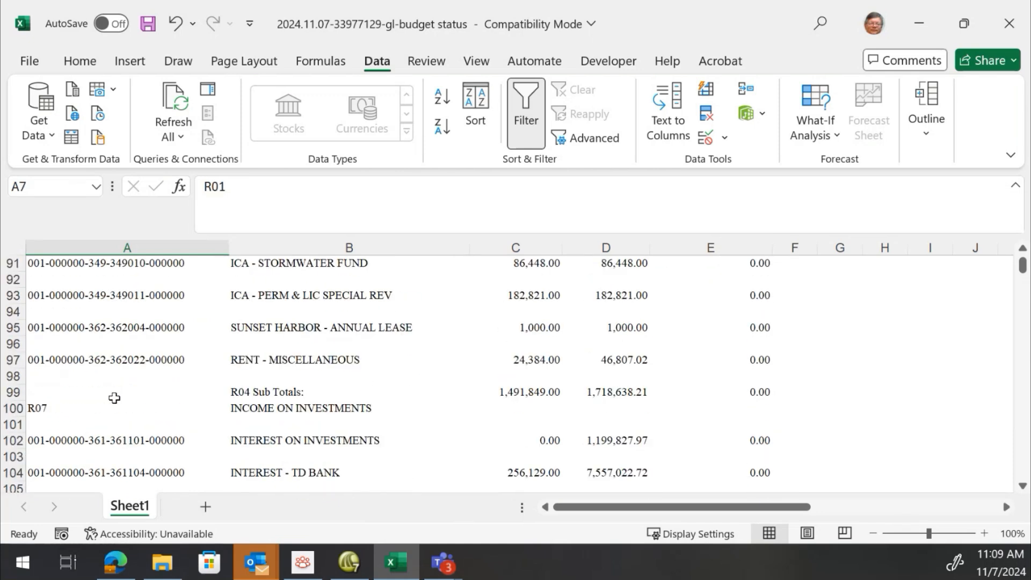
scroll(114, 398, "up", 20)
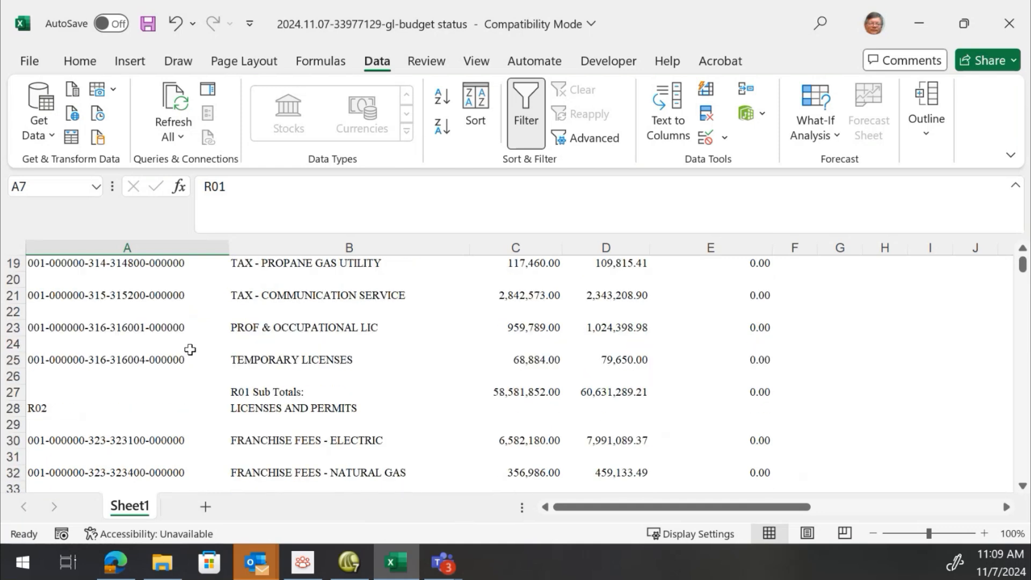
scroll(190, 350, "up", 6)
Filter the Account Number column to show only rows that do not contain a hyphen
left_click(220, 264)
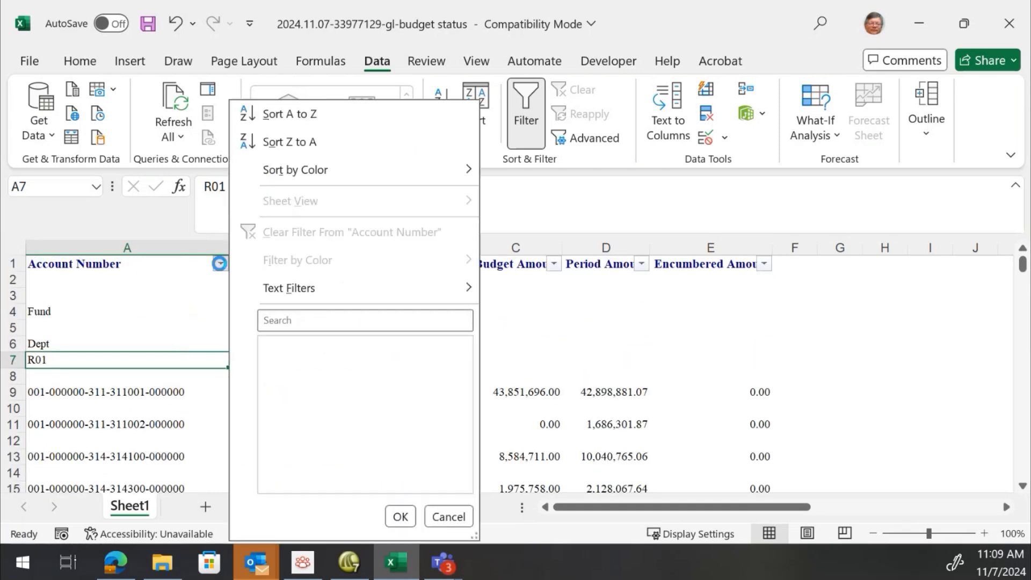
mouse_move(298, 292)
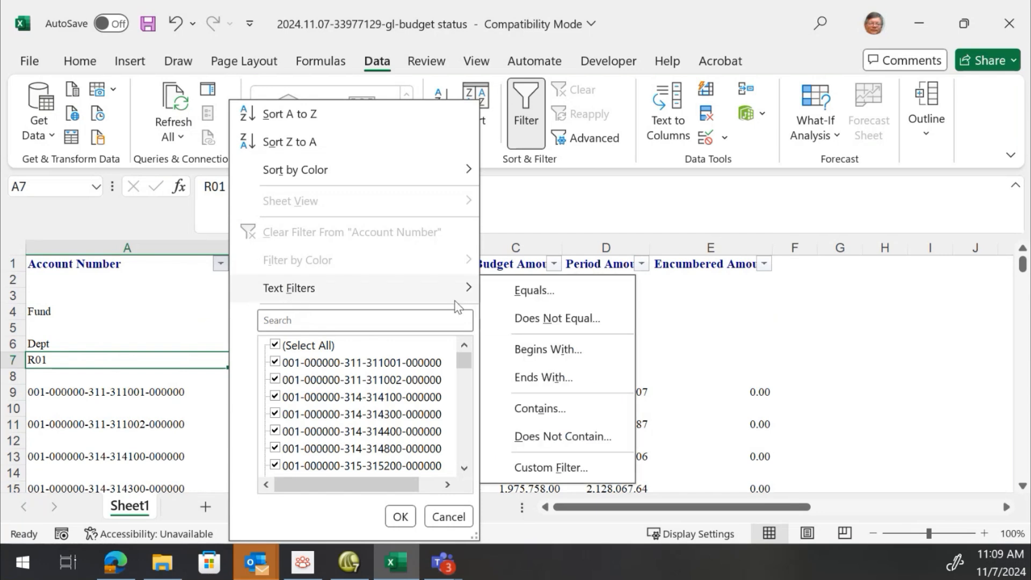
left_click(562, 436)
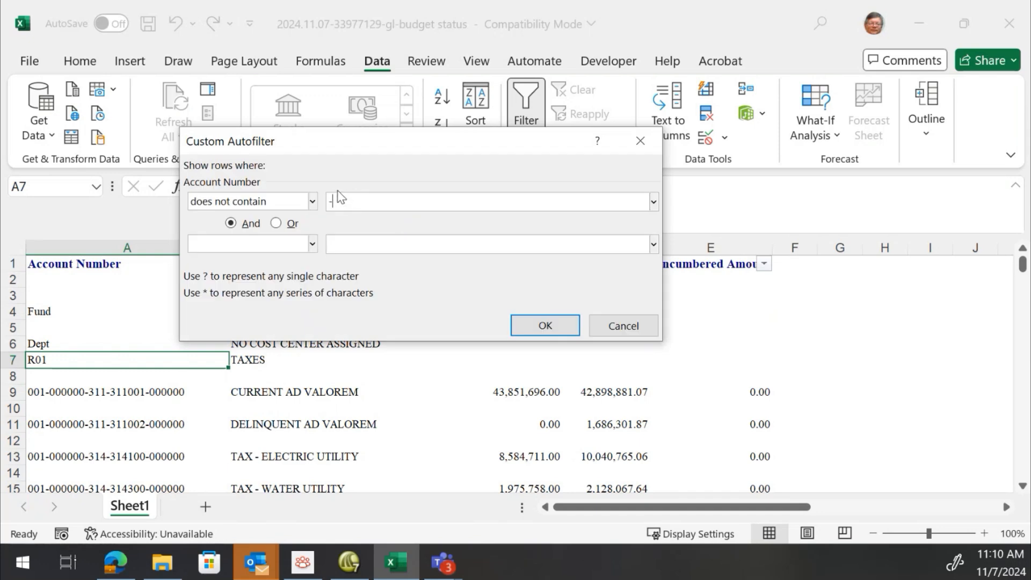
left_click(546, 326)
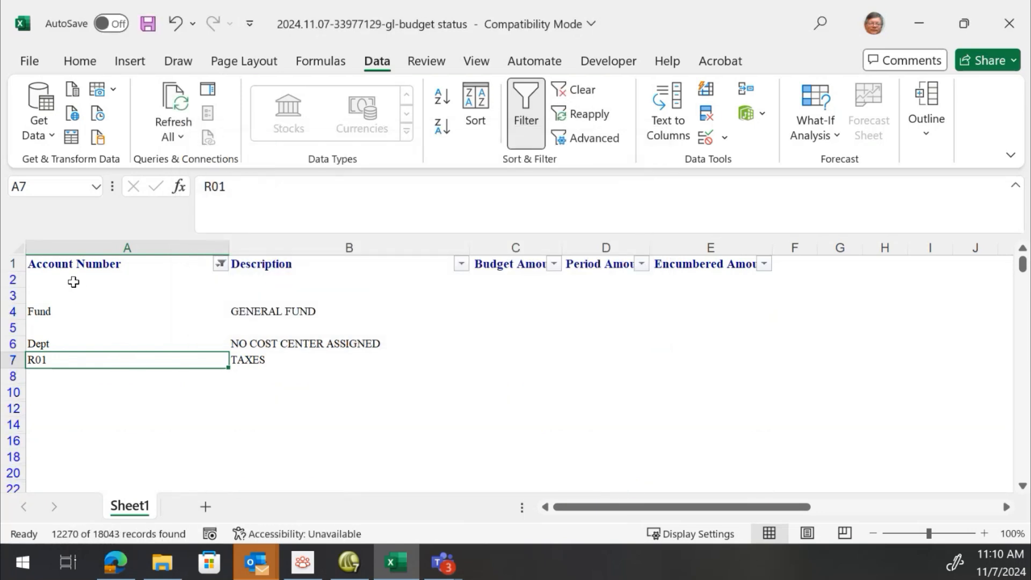
Select the Account Number column cells from row 2 down to the end of the filtered report
left_click(74, 279)
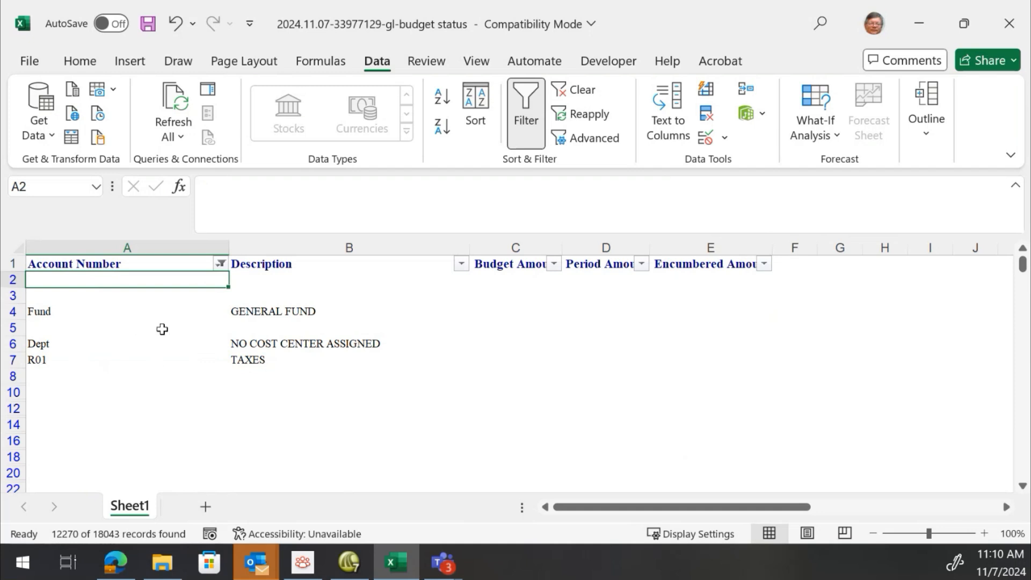
scroll(110, 403, "down", 10)
scroll(111, 407, "up", 10)
scroll(130, 281, "down", 20)
left_click_drag(131, 280, 131, 280)
scroll(131, 281, "down", 20)
scroll(130, 281, "down", 20)
scroll(131, 280, "down", 20)
scroll(130, 281, "down", 20)
scroll(131, 280, "down", 20)
scroll(131, 280, "down", 20)
scroll(130, 280, "down", 20)
scroll(130, 280, "down", 20)
scroll(130, 280, "down", 20)
scroll(130, 280, "down", 20)
scroll(130, 280, "down", 20)
scroll(130, 281, "down", 20)
scroll(131, 280, "down", 20)
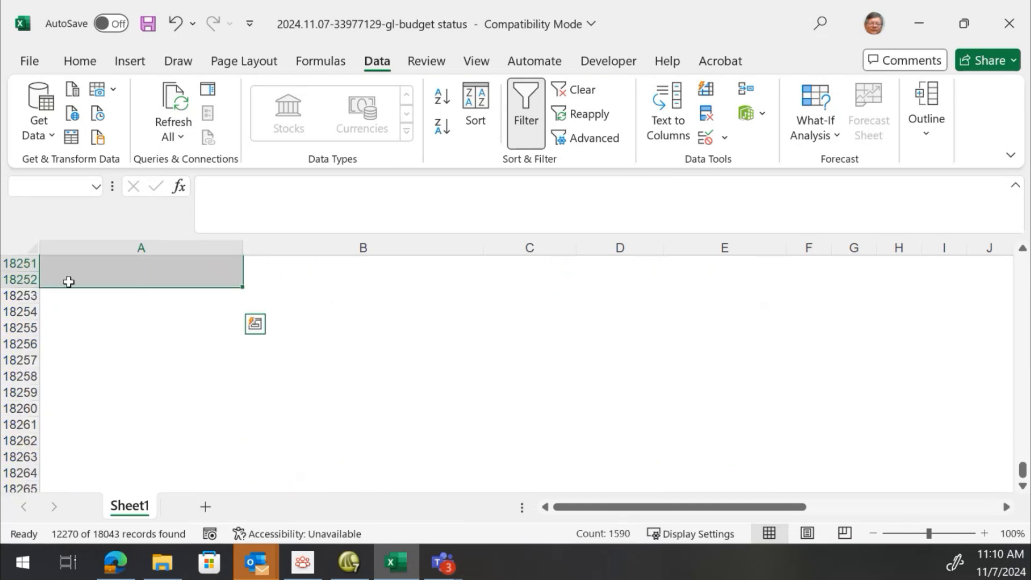
scroll(60, 371, "up", 2)
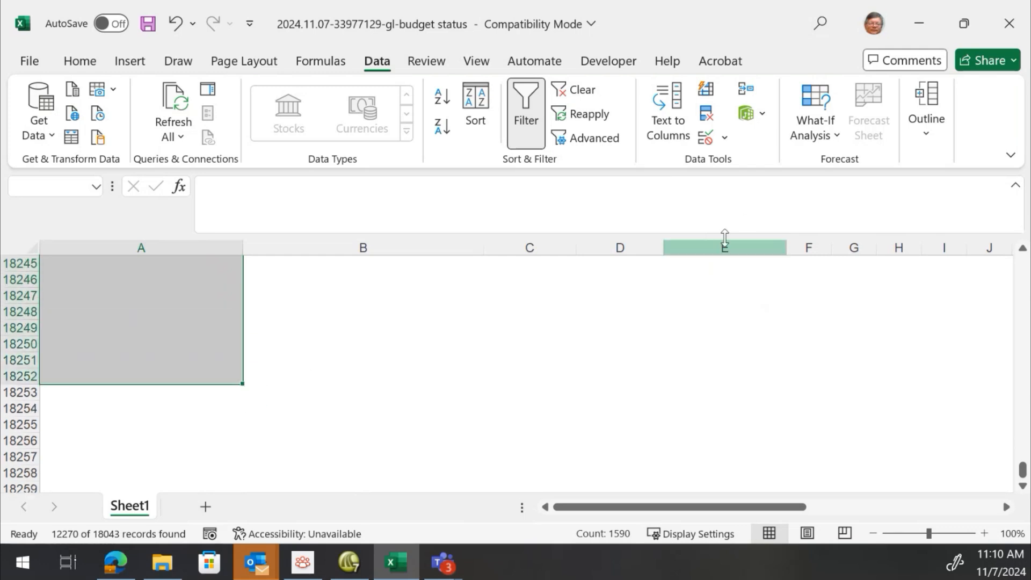
left_click(80, 63)
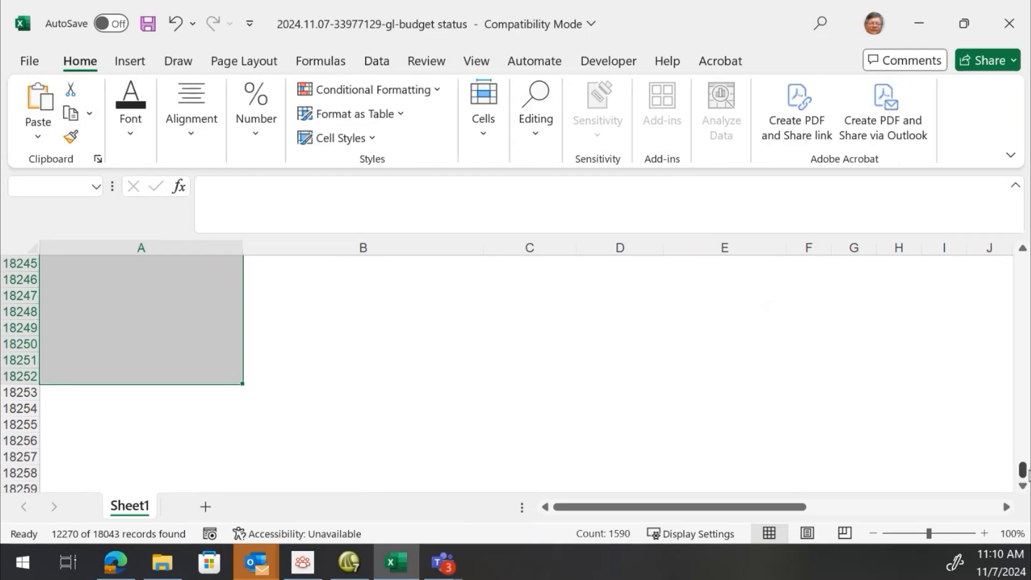
left_click_drag(1022, 470, 1022, 263)
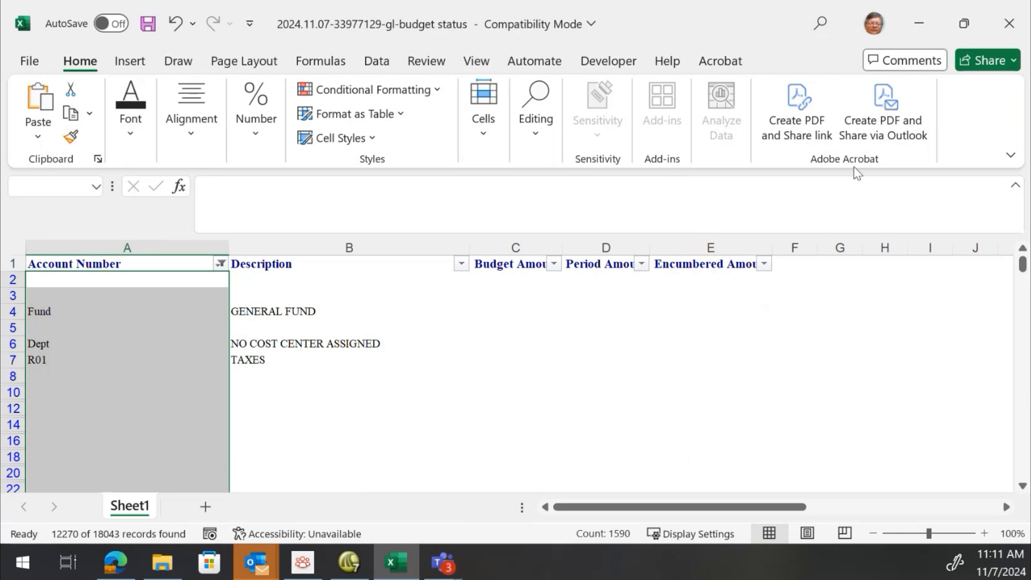
Restrict the selection to visible cells only using Go To Special
left_click(538, 132)
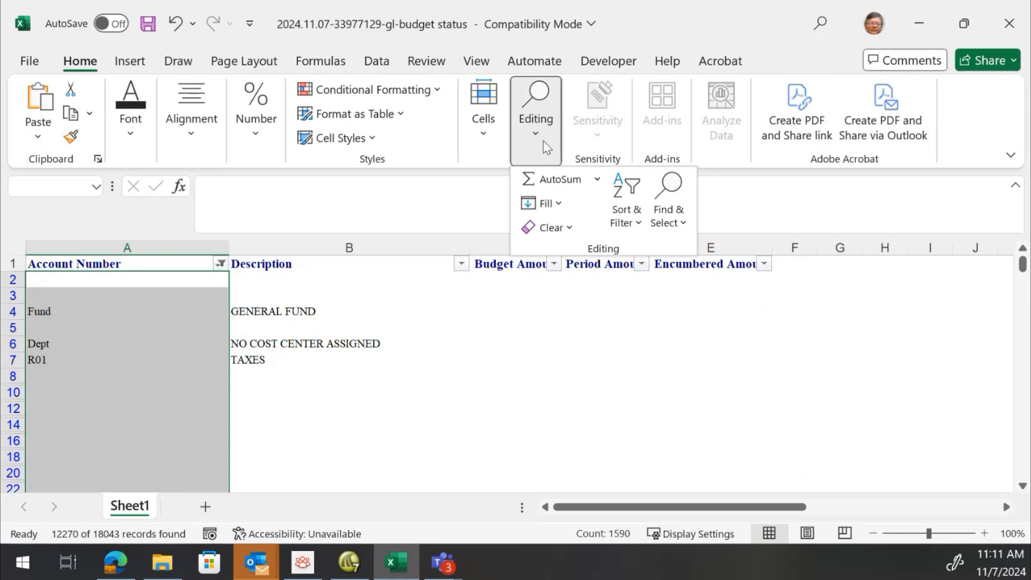
left_click(682, 225)
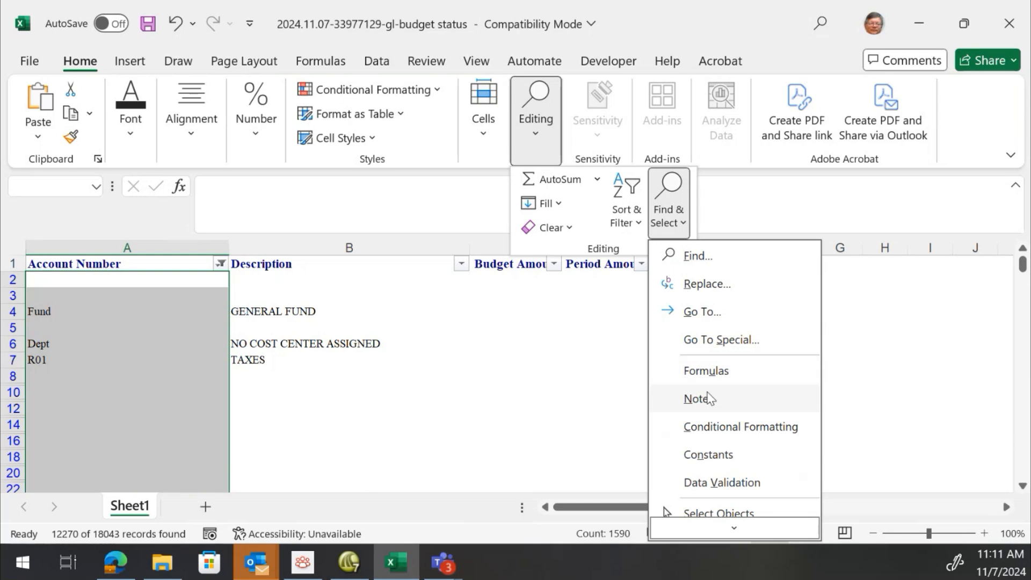
left_click(698, 340)
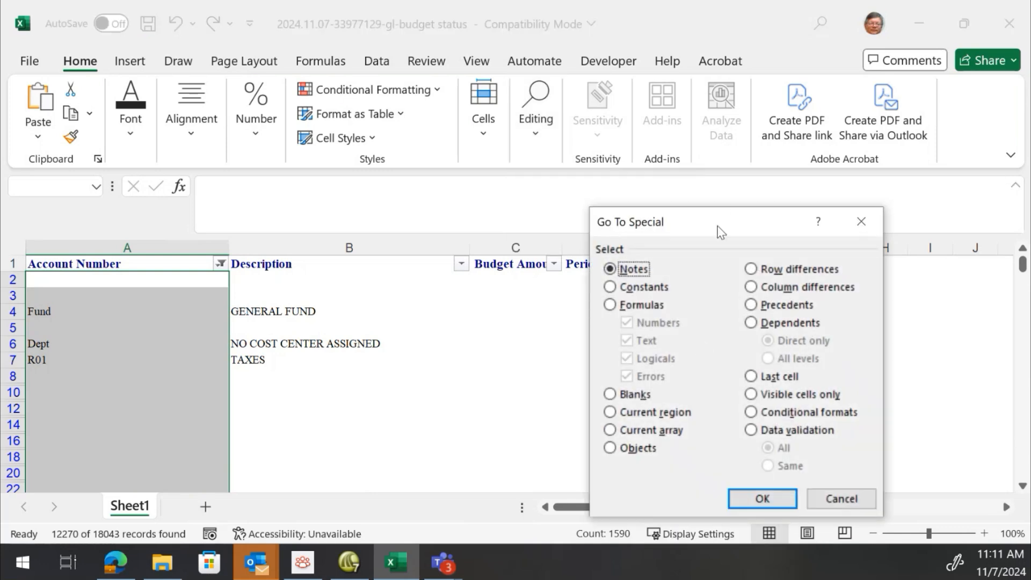
left_click_drag(702, 216, 407, 48)
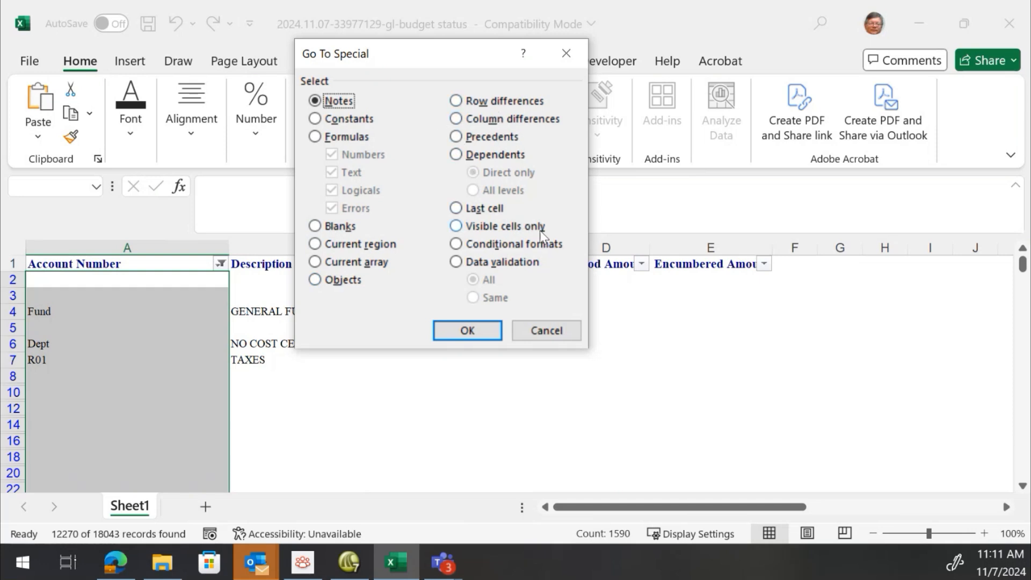
left_click(456, 227)
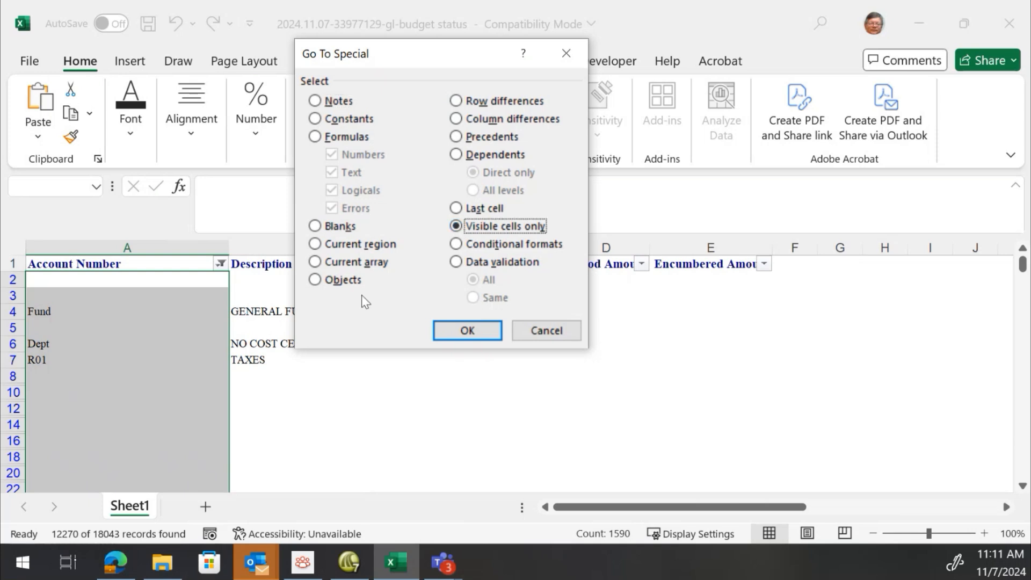
left_click(467, 330)
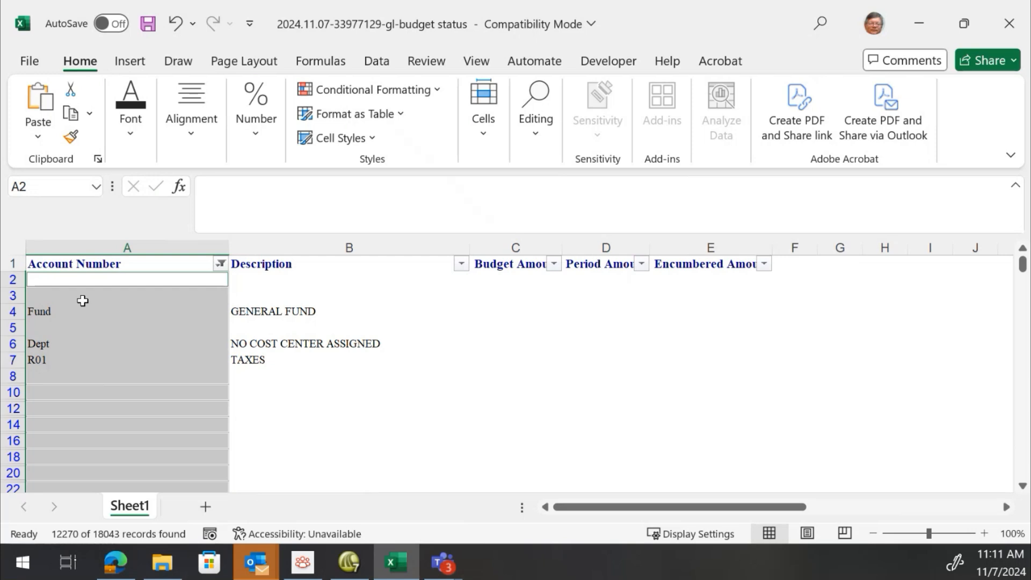
Delete the entire sheet rows of the selected visible cells
right_click(104, 320)
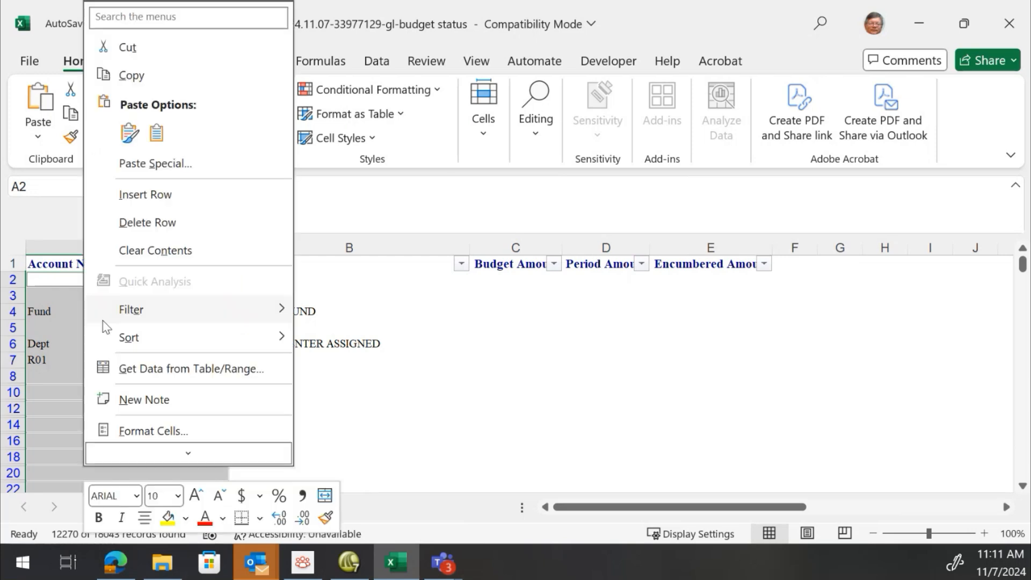
left_click(176, 222)
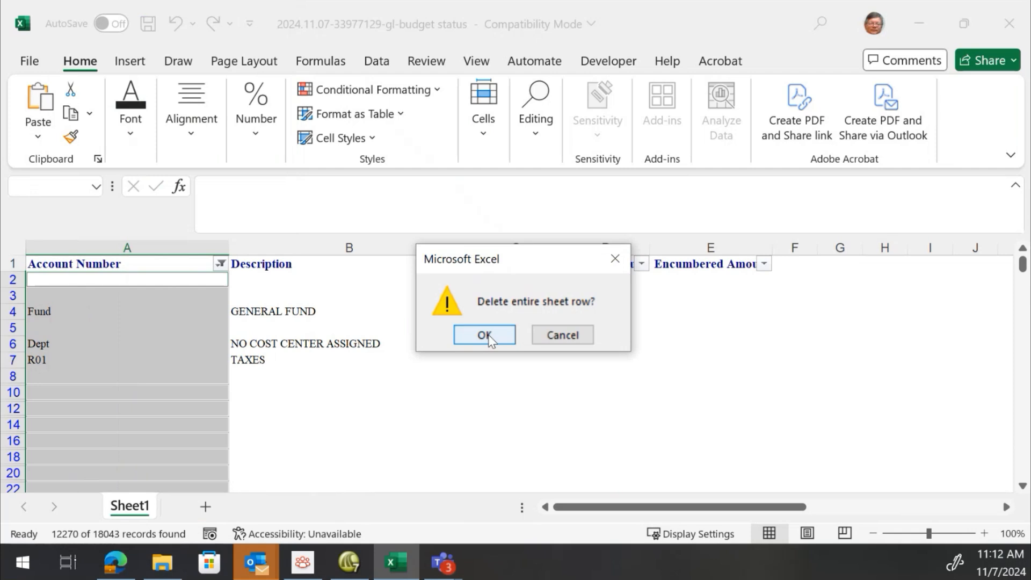
left_click(484, 335)
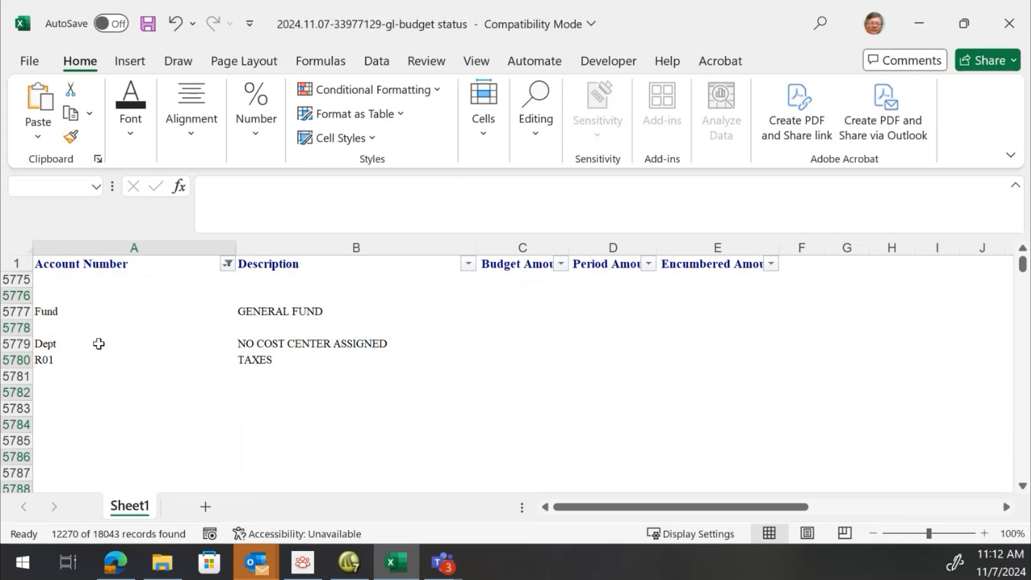
Select all entries in the Account Number filter to show every row again
left_click(226, 262)
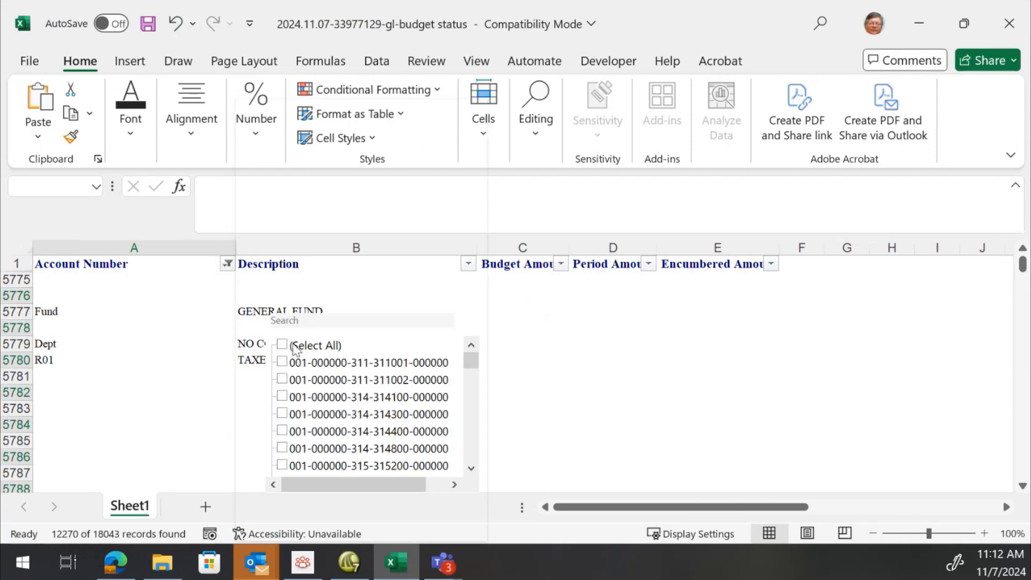
left_click(282, 345)
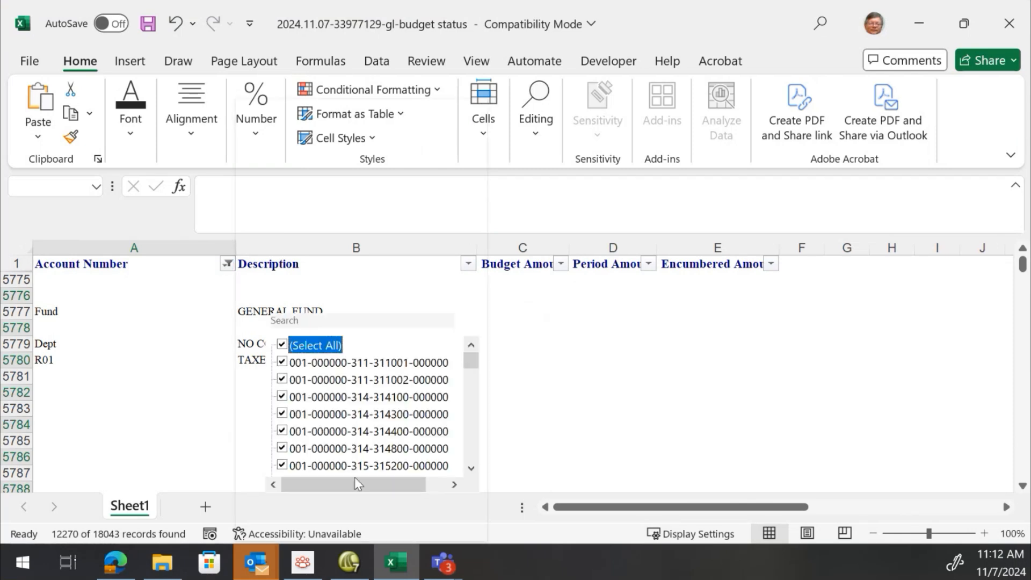
left_click_drag(474, 368, 490, 489)
left_click(391, 322)
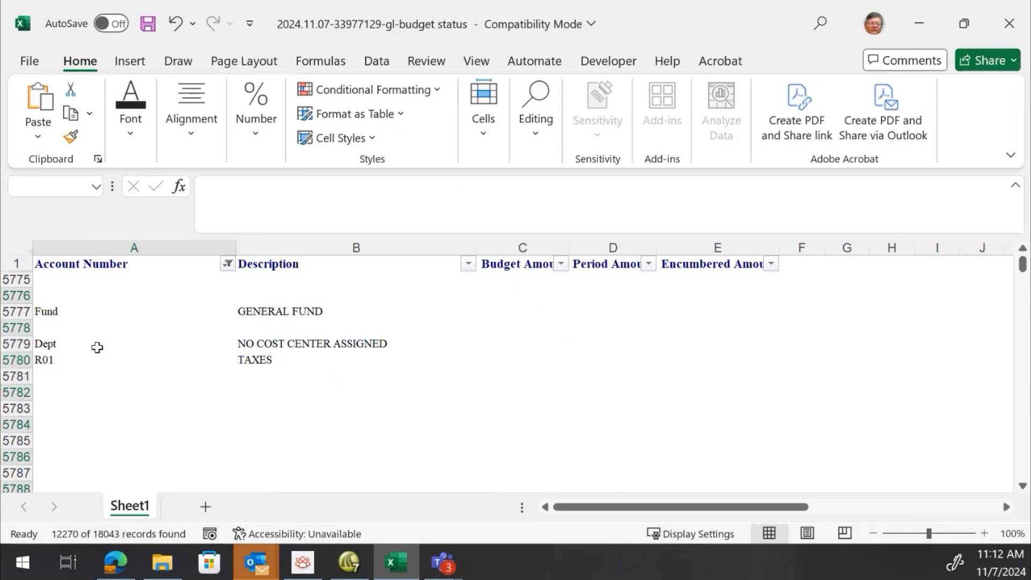
Navigate through the sheet and back to the top of the data to check the remaining rows
left_click(561, 264)
scroll(453, 289, "down", 3)
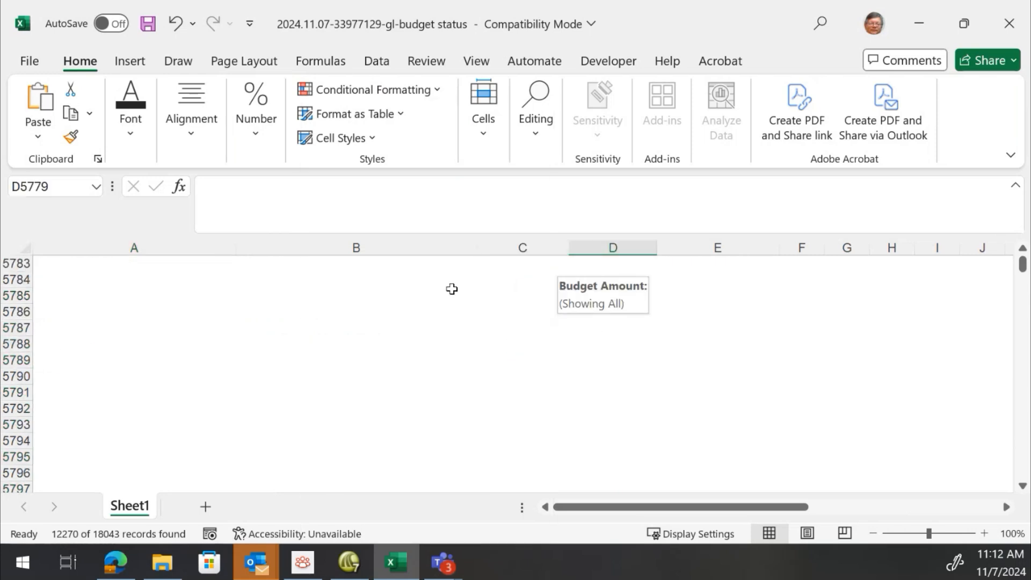
left_click(353, 337)
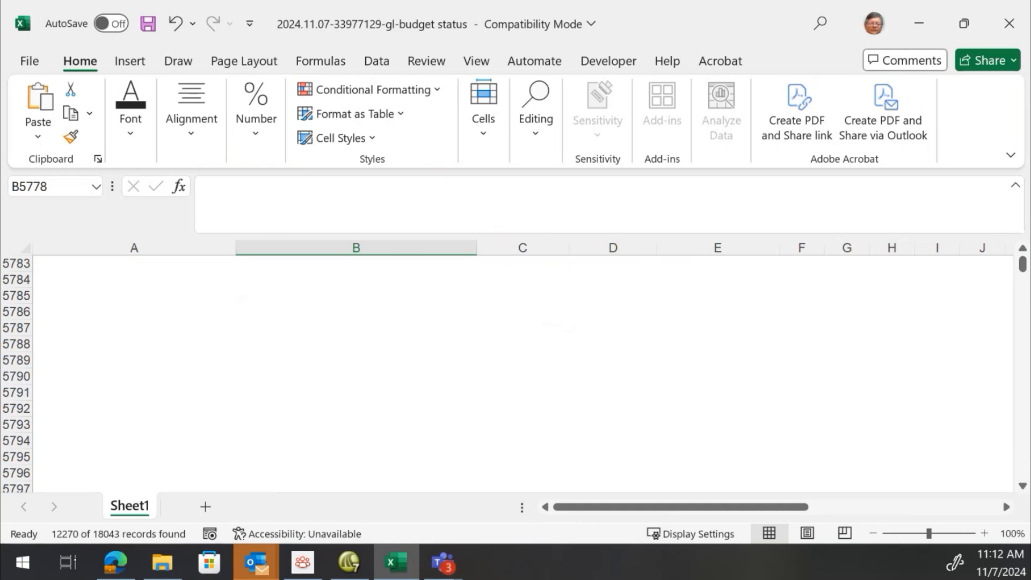
left_click(101, 363)
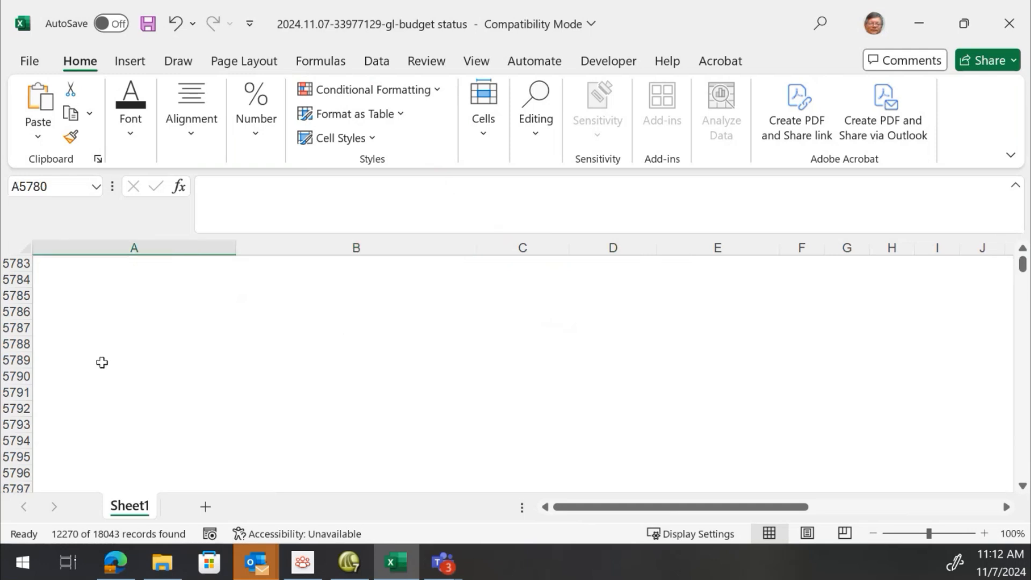
key("End")
key("Up")
key("ctrl+Home")
key("ctrl+Down")
key("ctrl+Up")
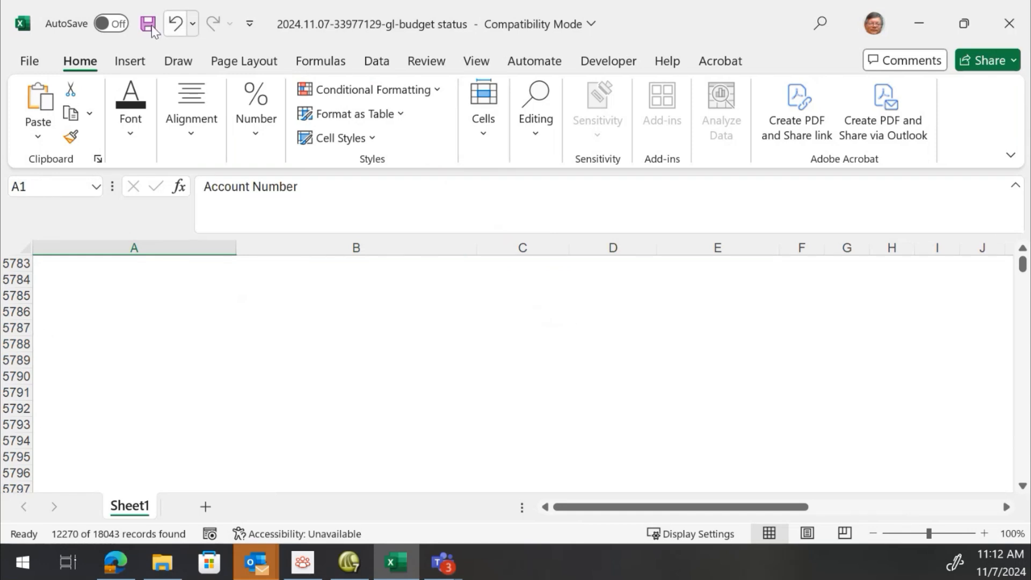
Try to undo the last change, then close the unresponsive Excel window
left_click(175, 23)
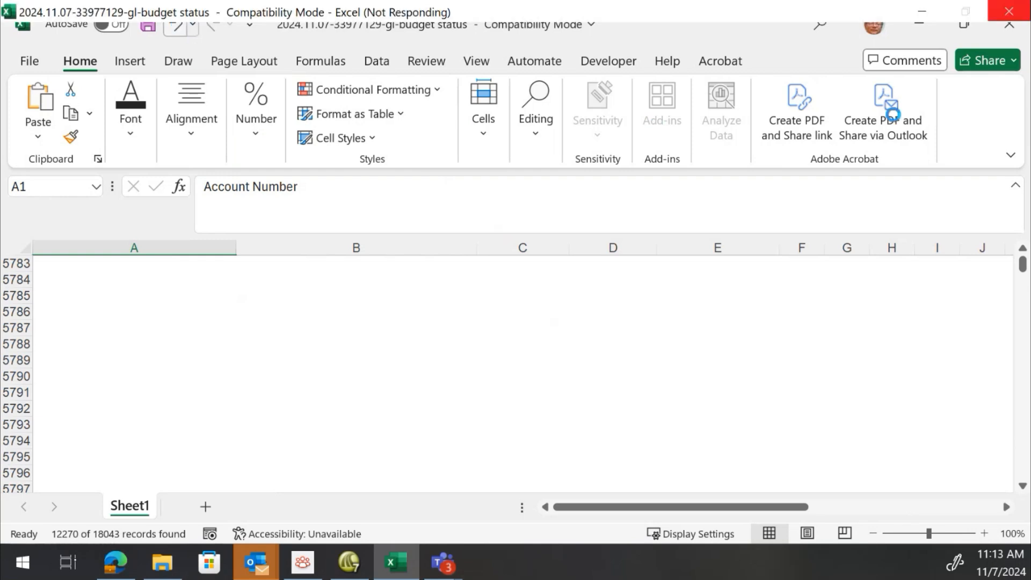
left_click(178, 31)
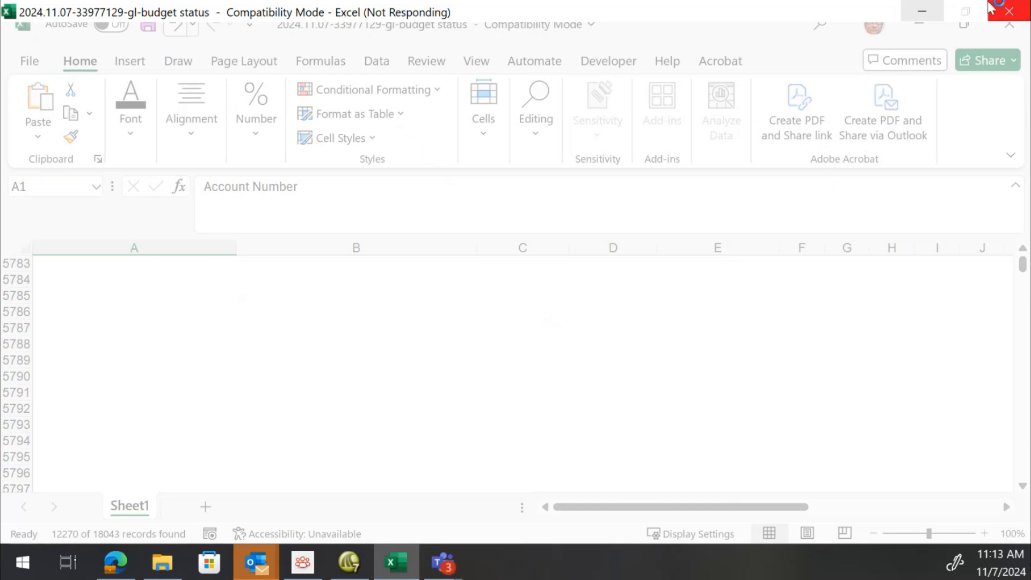
left_click(1010, 14)
Open File Explorer and go to the Downloads folder
left_click(424, 322)
double_click(327, 285)
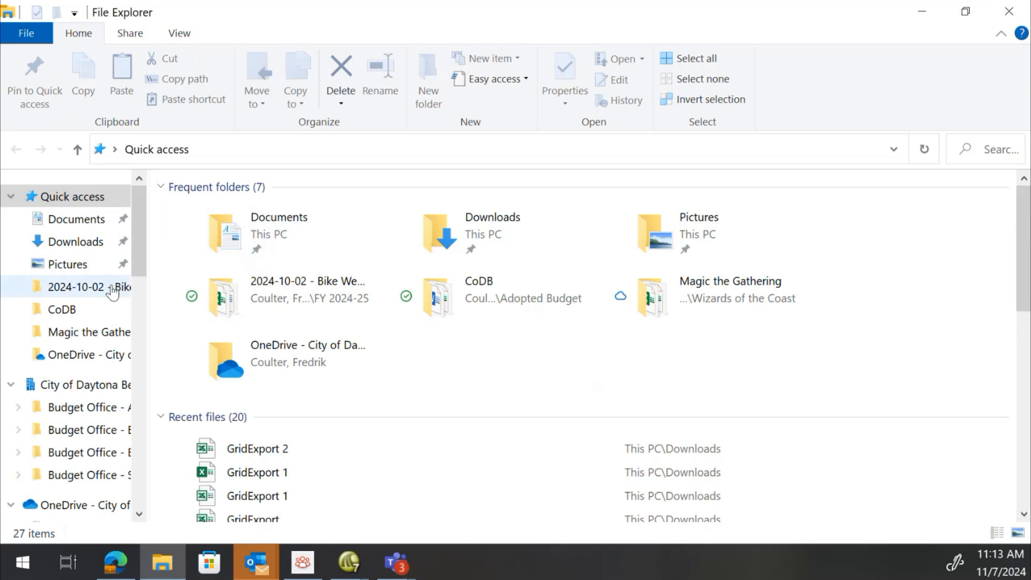
left_click(75, 242)
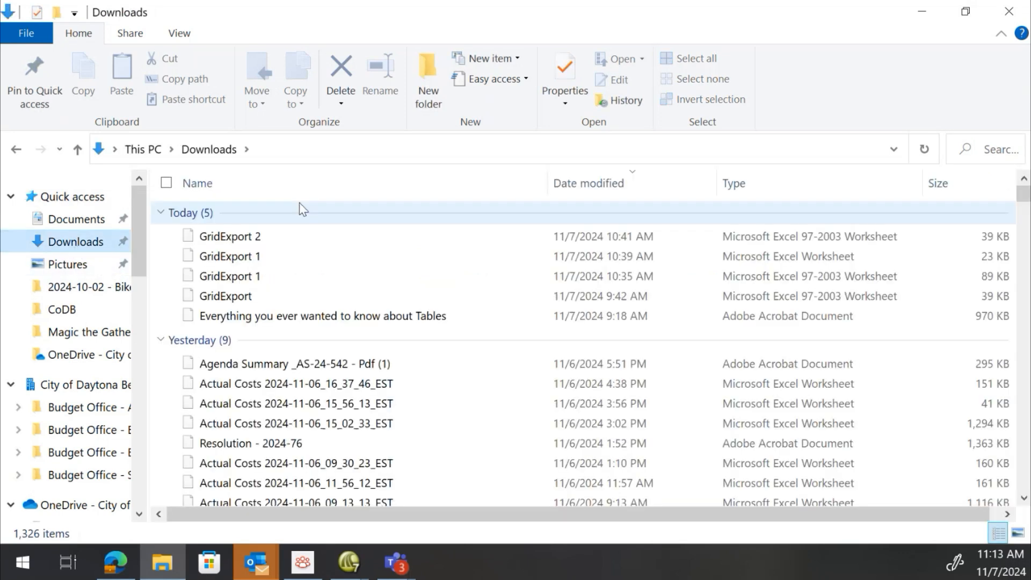
Open GridExport 2 from the Downloads folder, accepting the file format mismatch warning
left_click(230, 236)
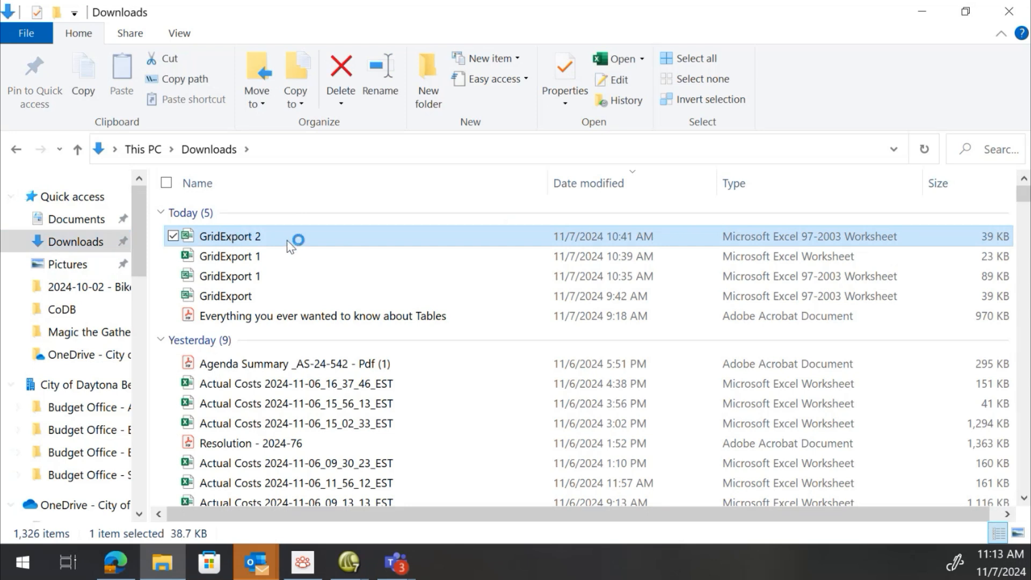
double_click(256, 240)
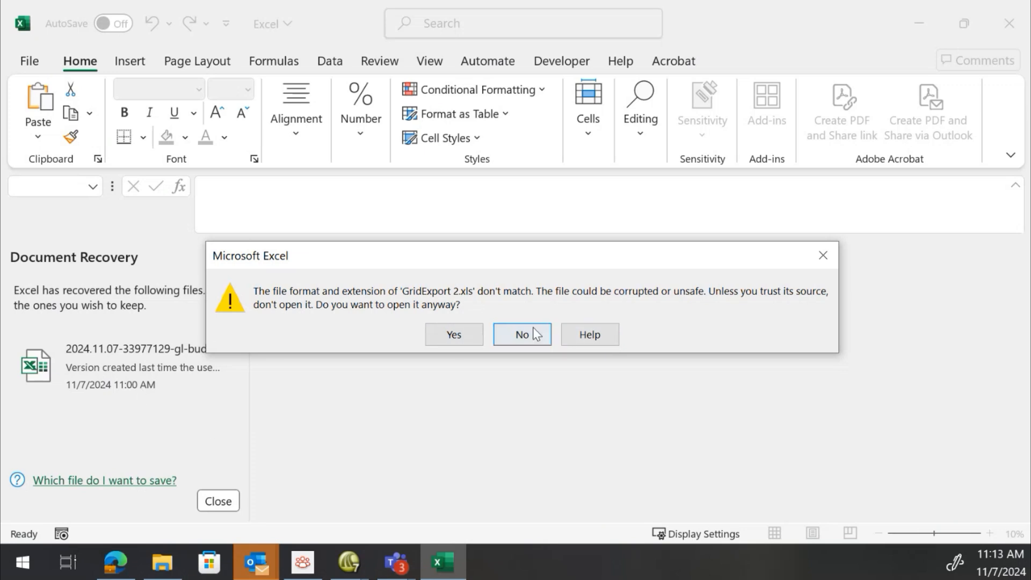
left_click(471, 335)
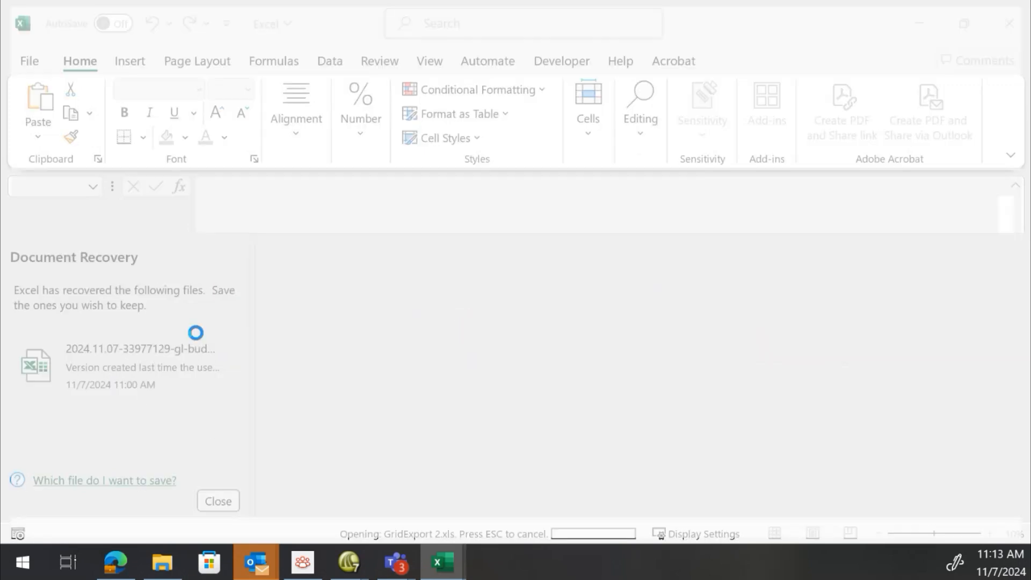
Open the recovered 2024.11.07-33977129-gl-budget status workbook from the Document Recovery list
left_click(97, 376)
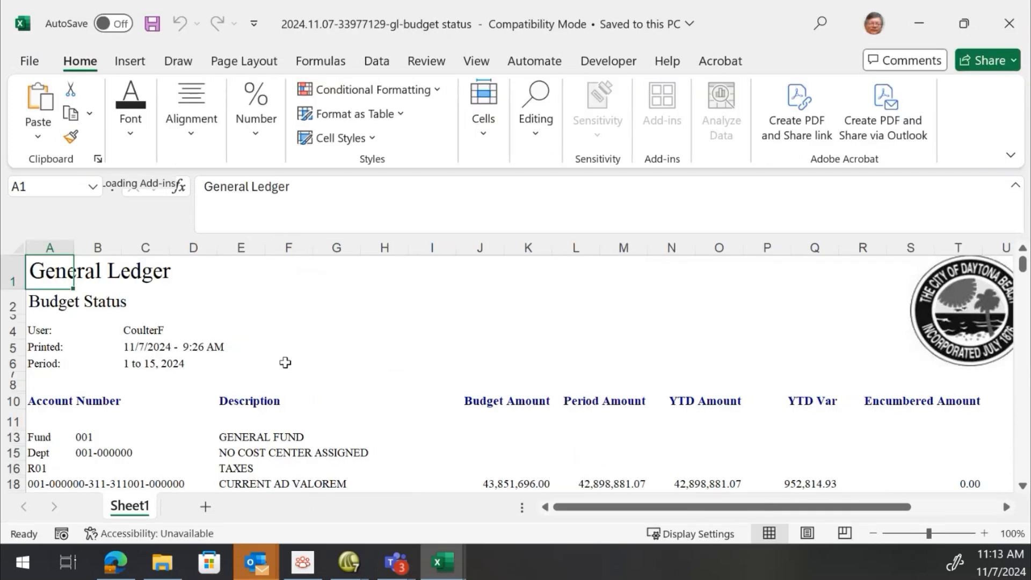
scroll(270, 352, "down", 2)
scroll(264, 341, "up", 2)
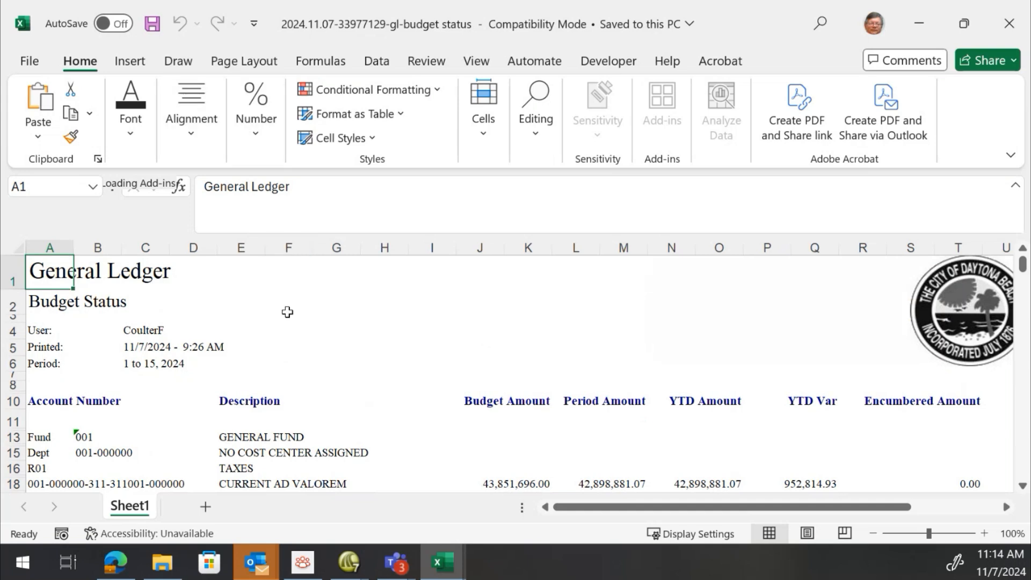
Save the workbook as an Excel Workbook (*.xlsx) in its current folder
left_click(39, 62)
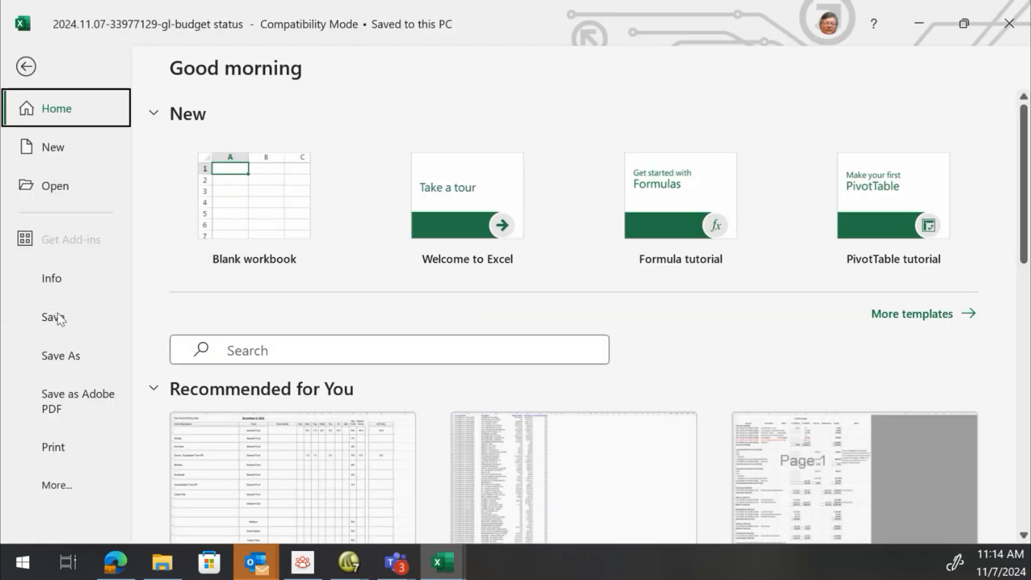
left_click(72, 356)
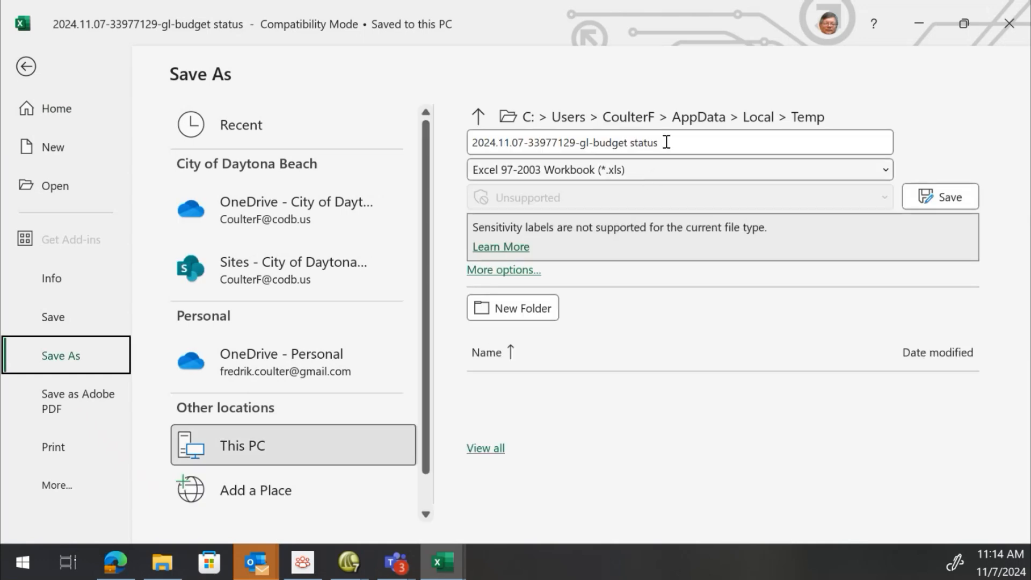
left_click(641, 174)
key("Escape")
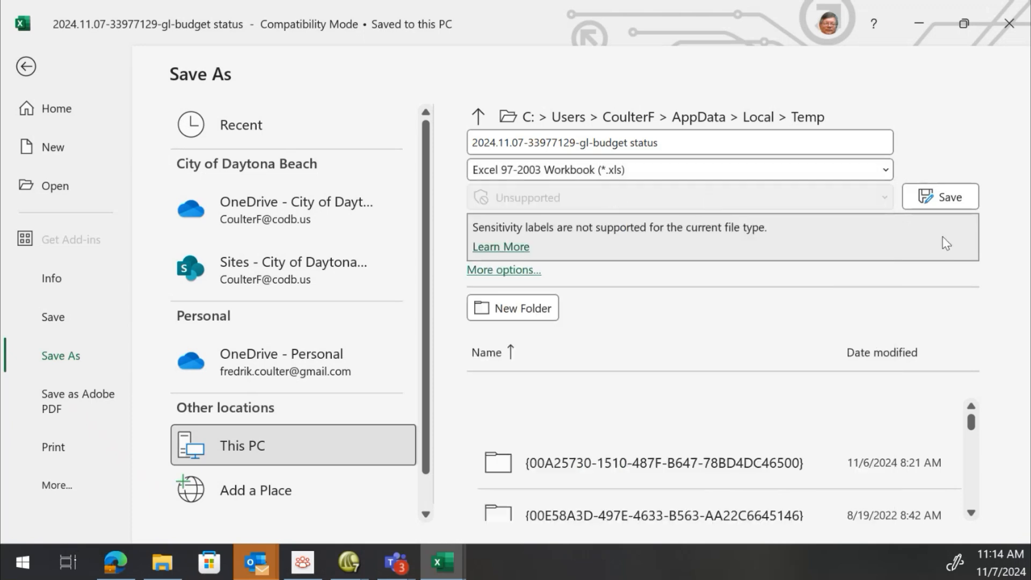
left_click(939, 197)
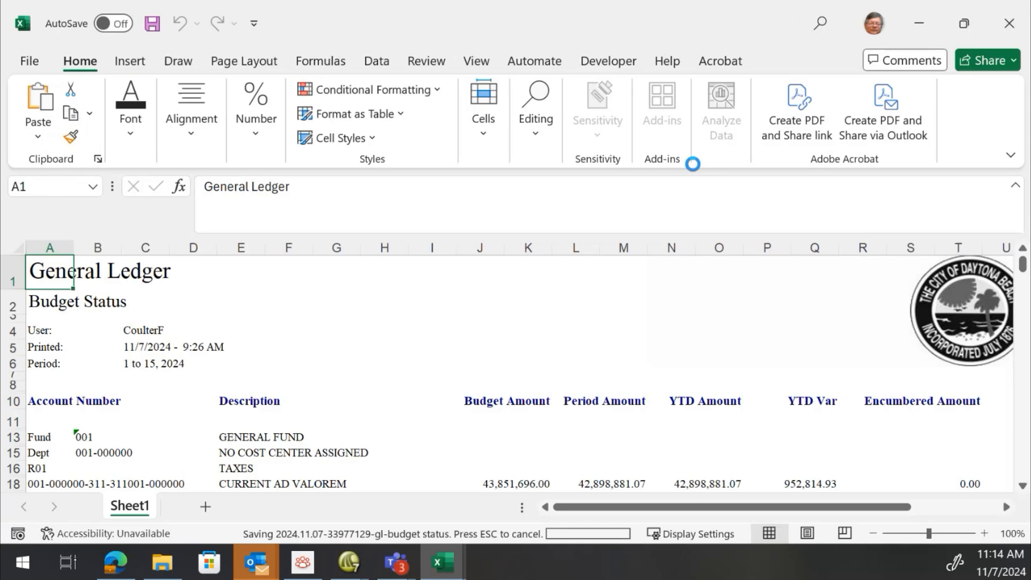
Save the workbook as an Excel Workbook into the Downloads folder, keeping the same file name
left_click(30, 62)
left_click(72, 356)
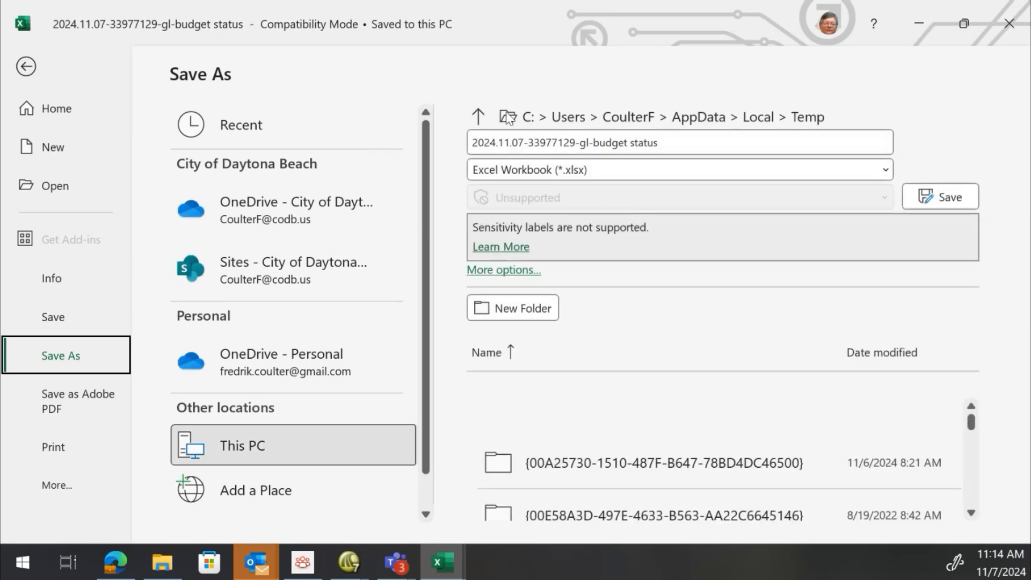
left_click(505, 117)
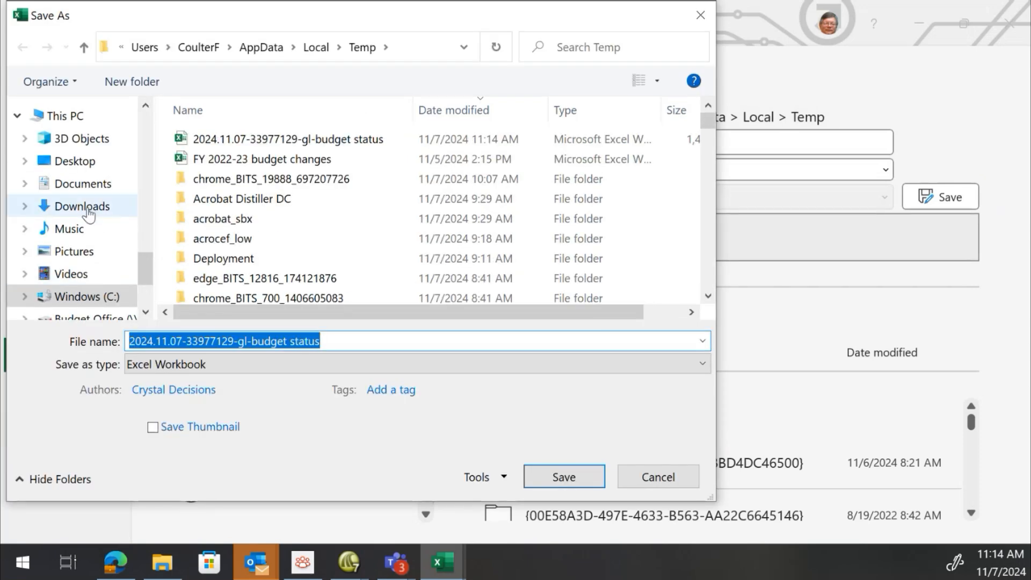
left_click(88, 209)
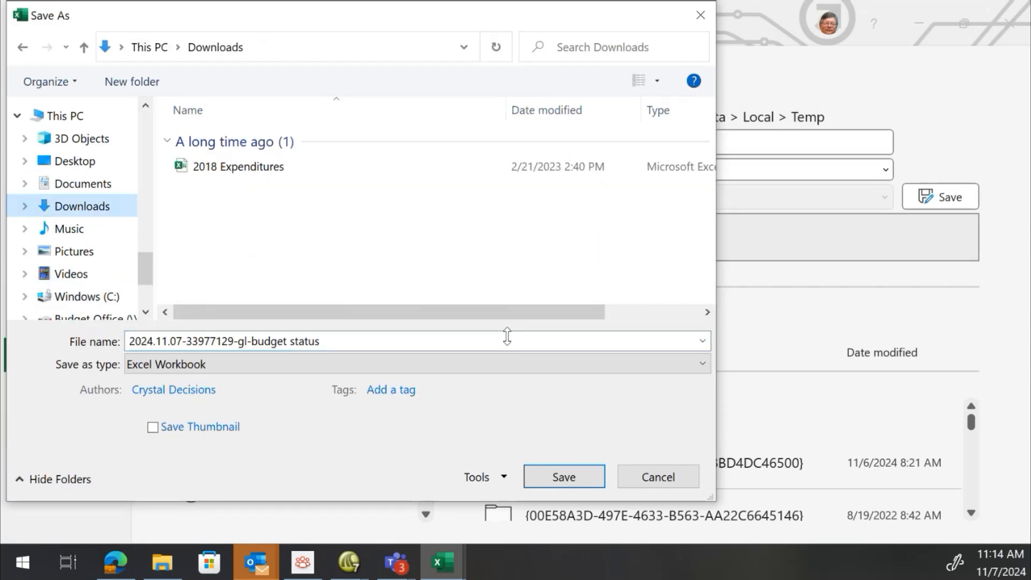
left_click(564, 477)
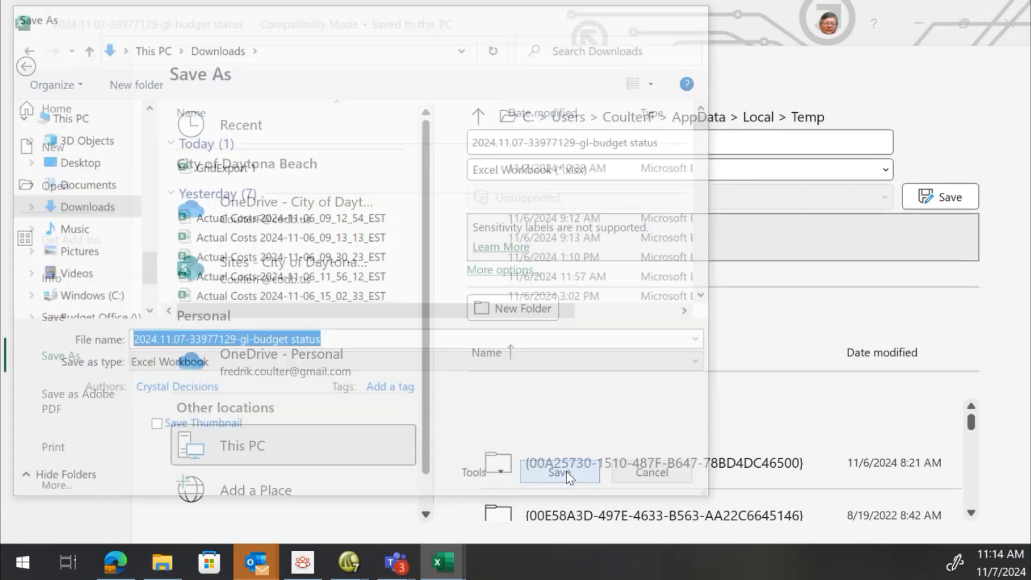
left_click(257, 287)
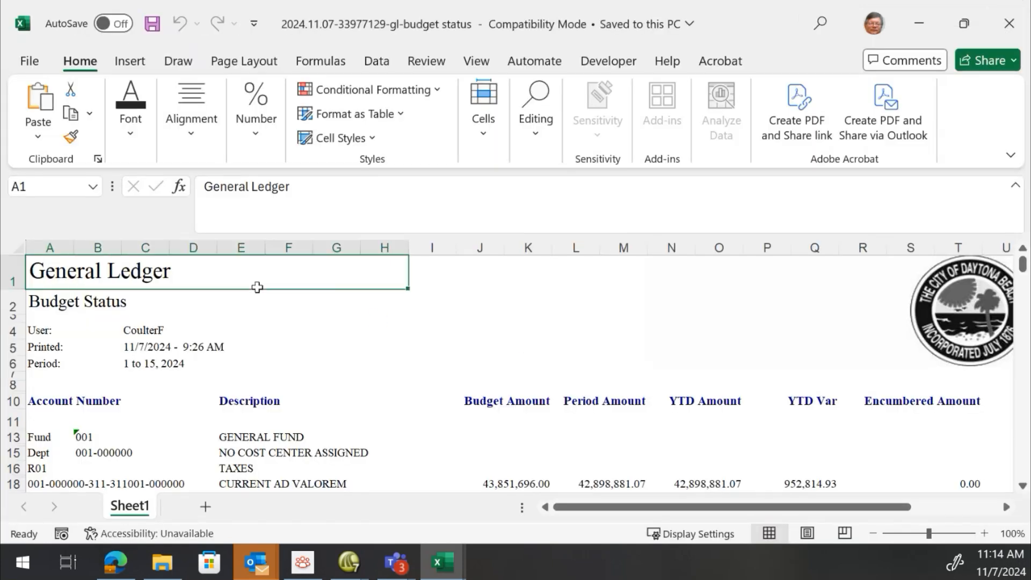
Delete the city logo picture from the sheet header, then undo the deletion
left_click(954, 319)
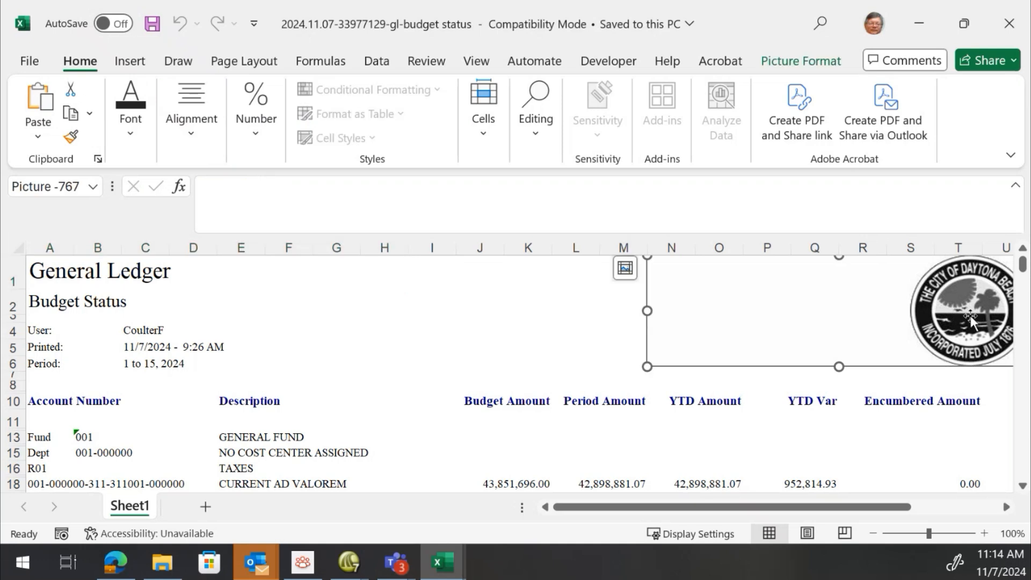
key("Delete")
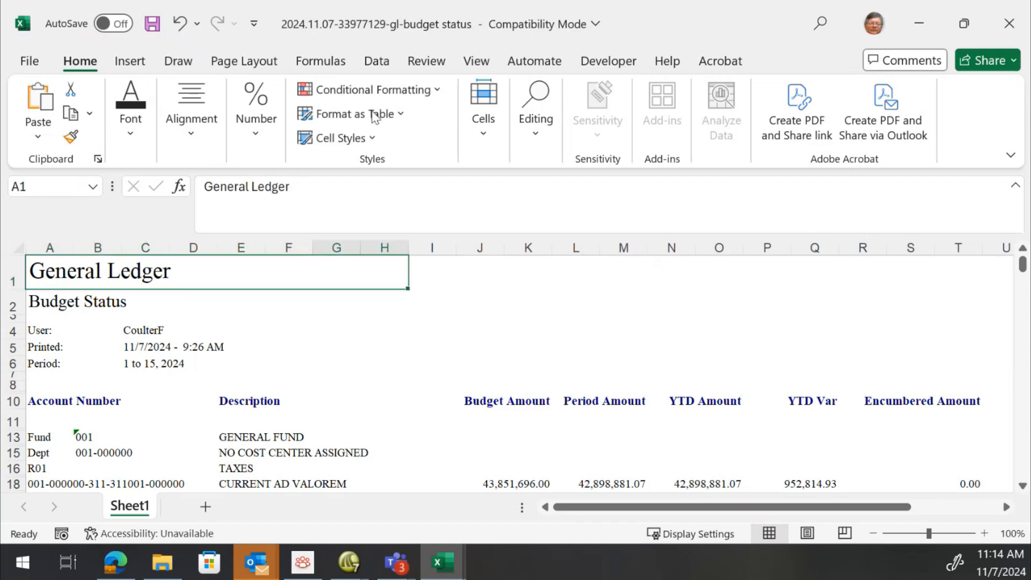
left_click(181, 23)
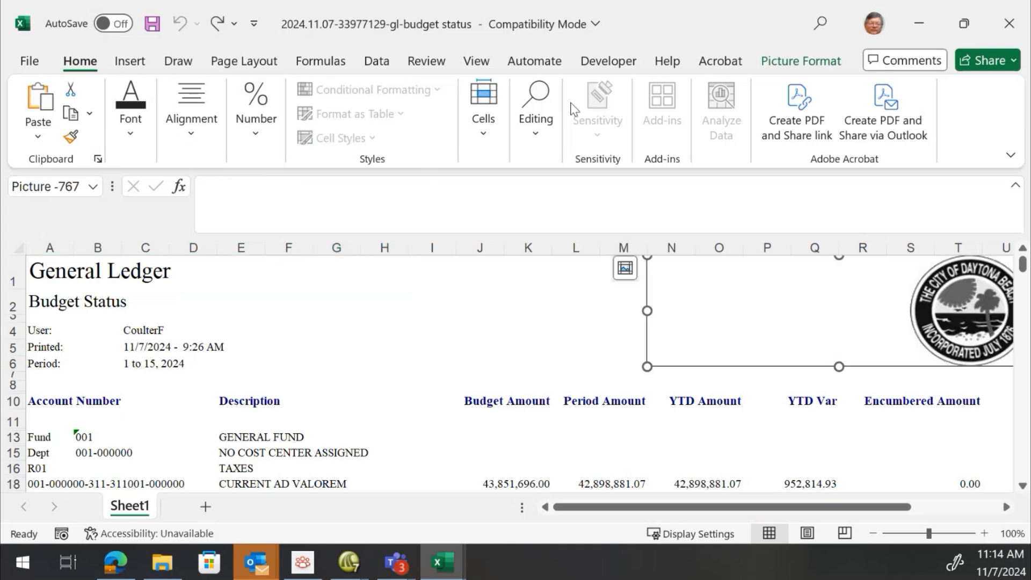
Run the PERSONAL.XLSB!CleanUpSpringbrook macro on the budget status sheet
left_click(620, 60)
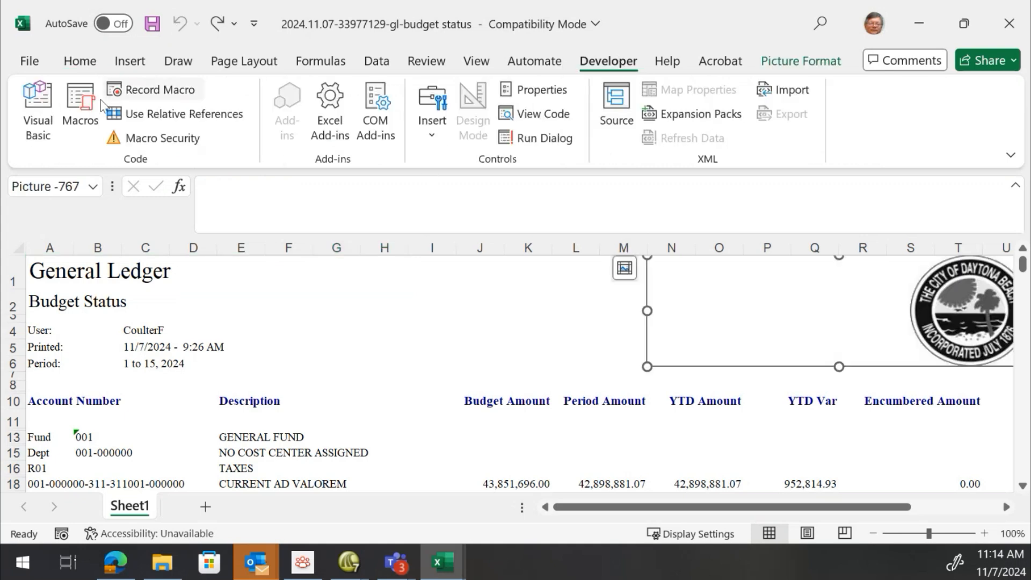
left_click(81, 102)
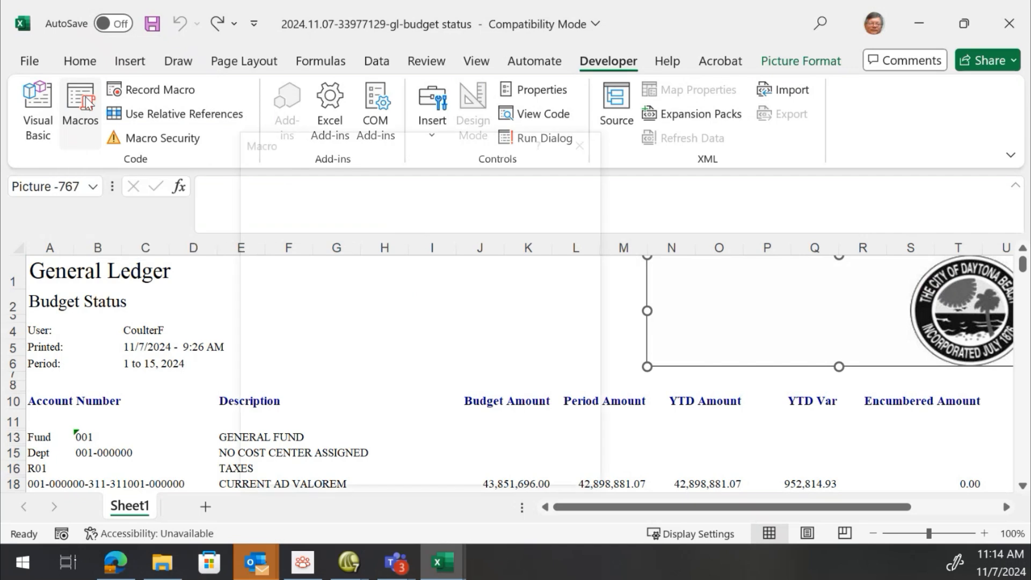
left_click(329, 219)
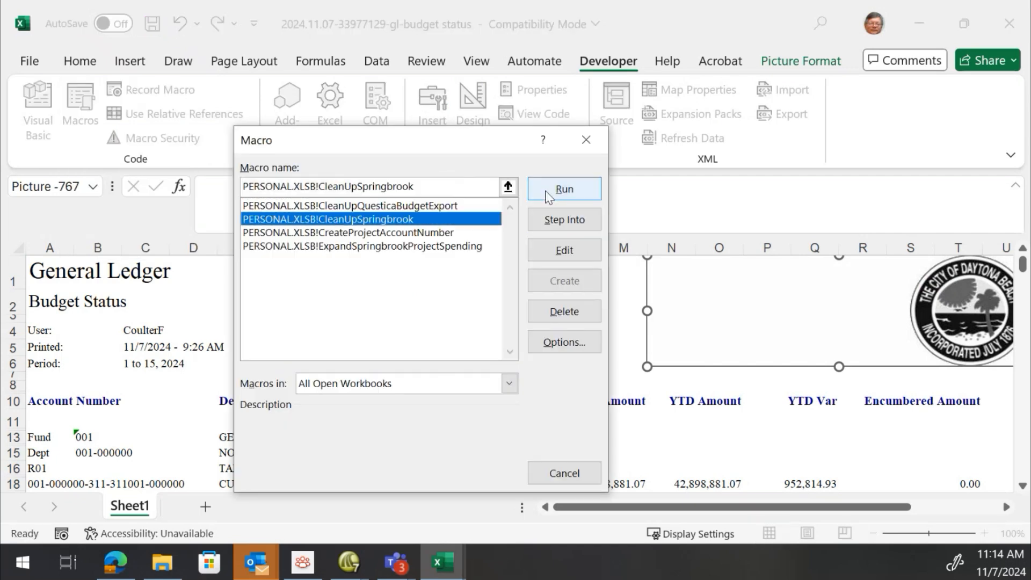
left_click(547, 195)
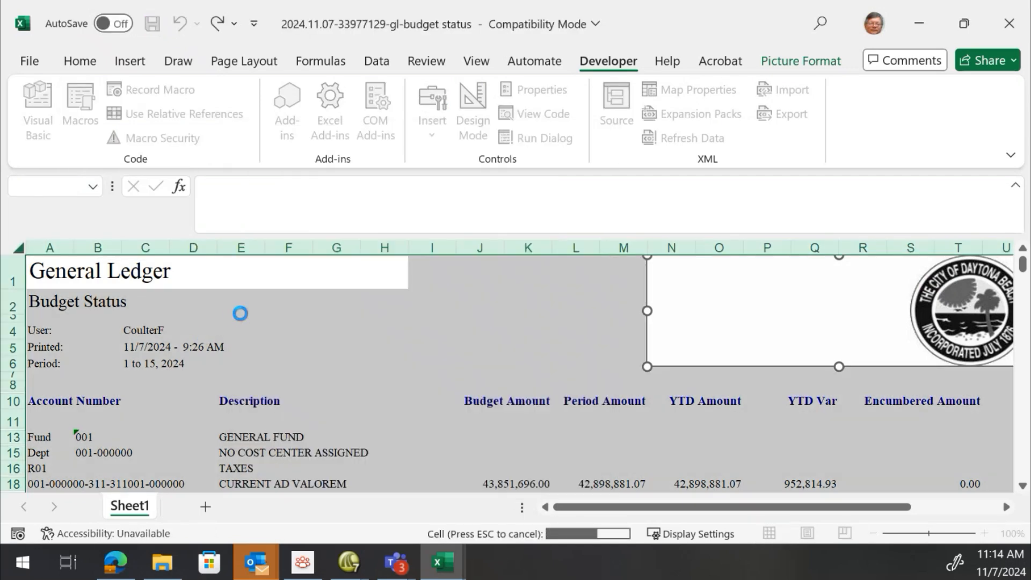
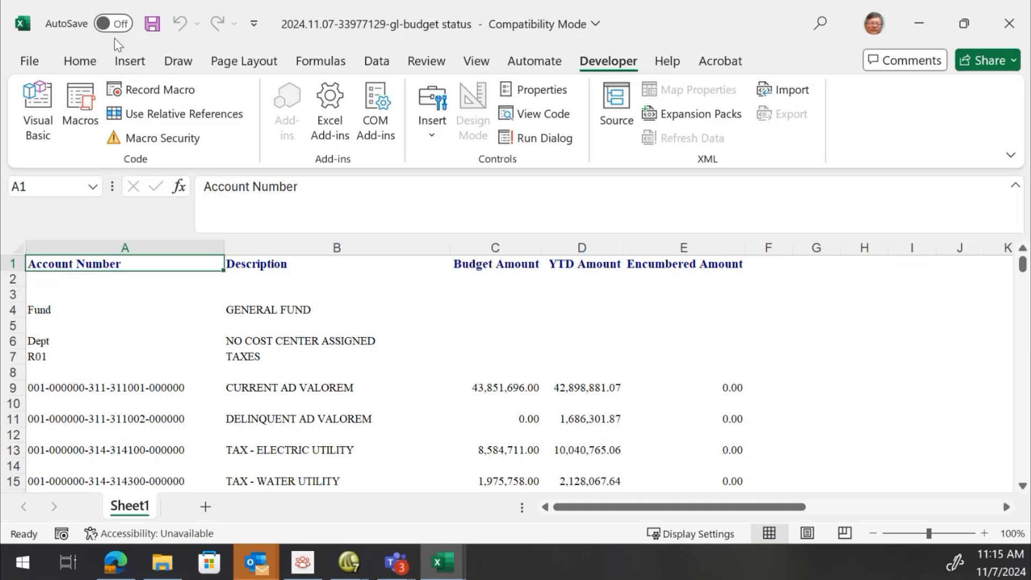
Save the workbook and scroll through the macro-cleaned sheet down to its last rows
left_click(153, 24)
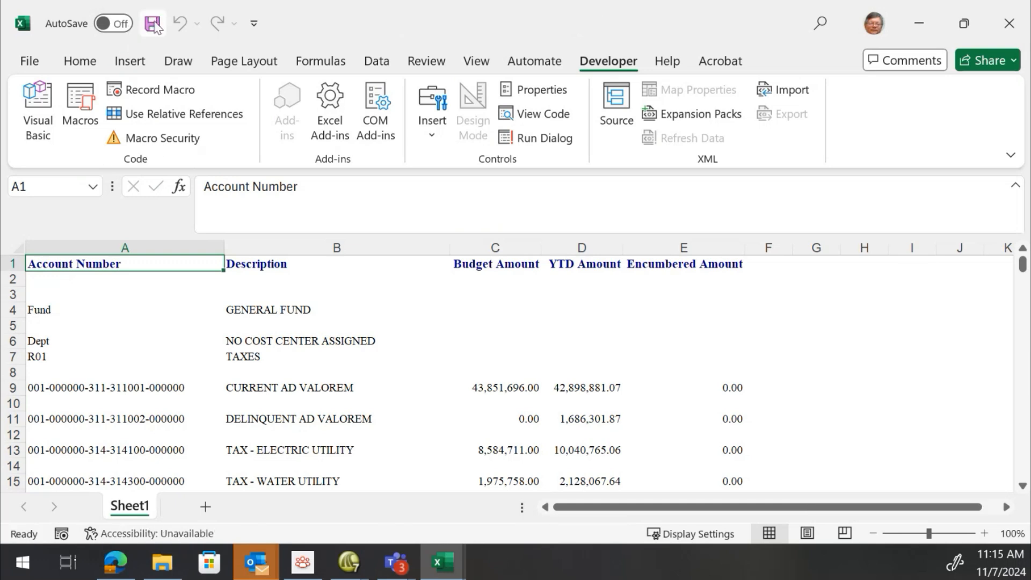
mouse_move(137, 266)
left_mouse_down()
mouse_move(590, 264)
mouse_move(744, 284)
mouse_move(134, 264)
left_mouse_up()
scroll(133, 263, "down", 20)
scroll(134, 264, "down", 20)
scroll(134, 264, "down", 20)
scroll(134, 264, "down", 20)
scroll(134, 264, "down", 20)
scroll(134, 264, "down", 20)
scroll(133, 264, "down", 20)
scroll(133, 264, "down", 20)
scroll(133, 264, "down", 20)
scroll(134, 264, "down", 20)
scroll(133, 264, "down", 20)
scroll(134, 264, "down", 20)
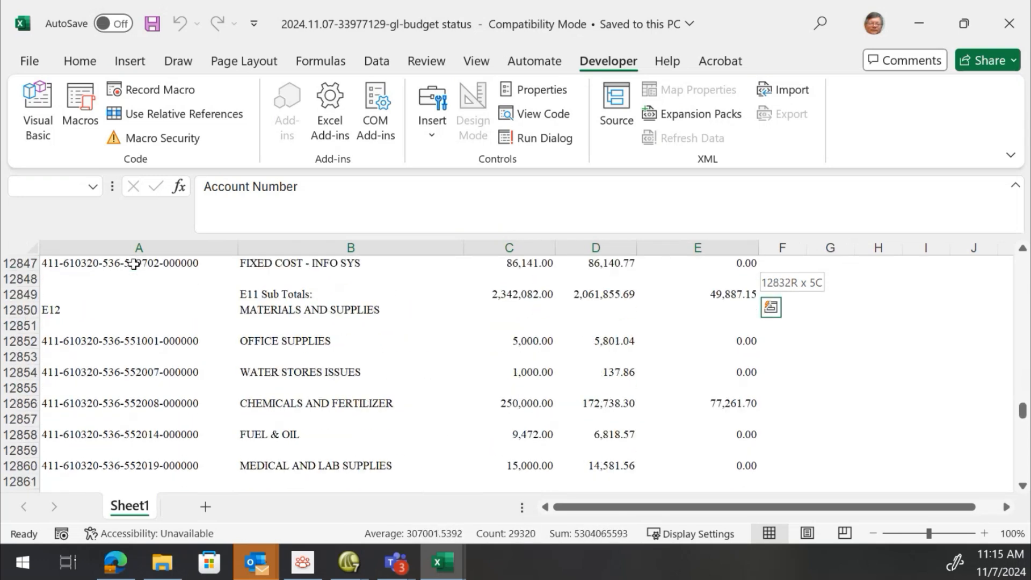
scroll(133, 264, "down", 20)
left_click_drag(133, 265, 133, 264)
scroll(134, 264, "down", 20)
left_click_drag(134, 264, 133, 265)
scroll(134, 264, "down", 20)
scroll(133, 264, "down", 20)
scroll(133, 264, "down", 20)
scroll(133, 264, "down", 20)
scroll(134, 264, "down", 20)
scroll(134, 264, "down", 20)
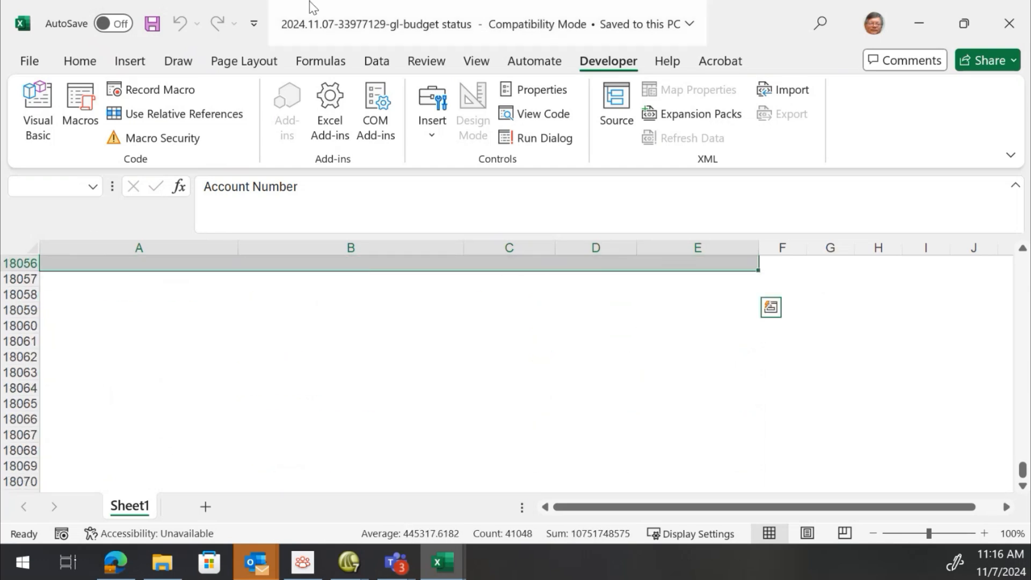
Turn on filters and filter Account Number to show only rows that do not contain "-"
left_click(376, 63)
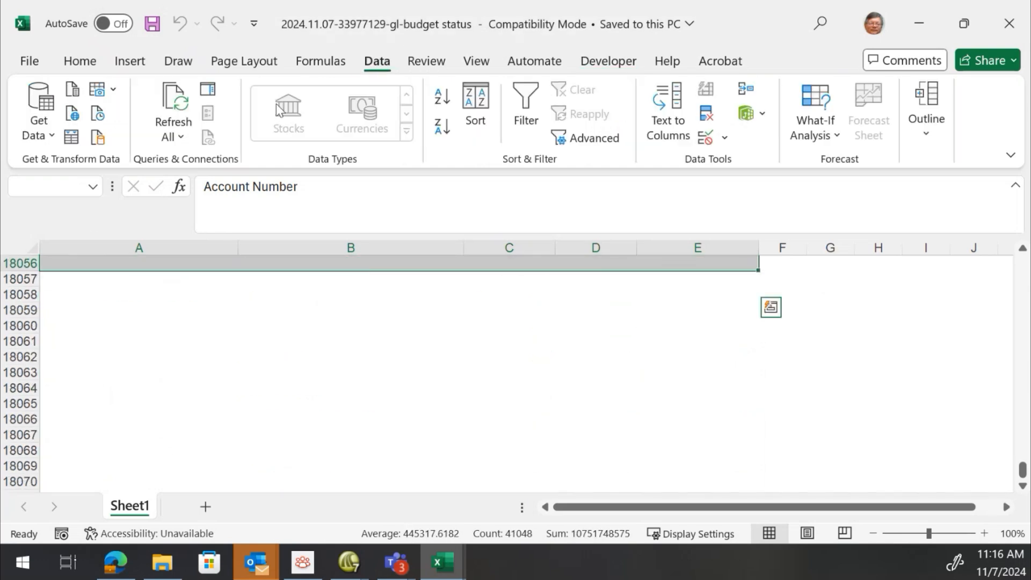
left_click(536, 97)
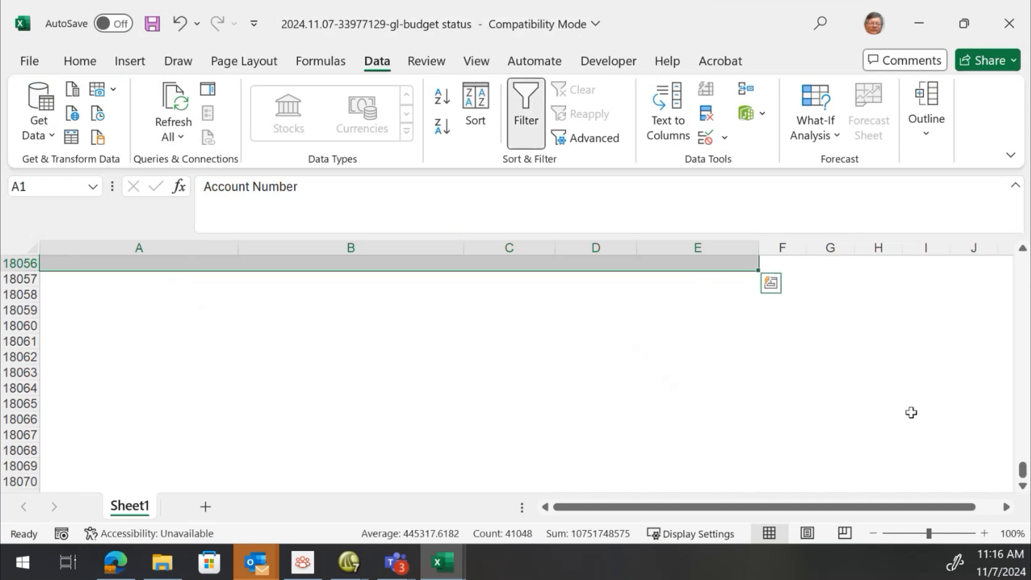
left_click_drag(1022, 476, 1022, 264)
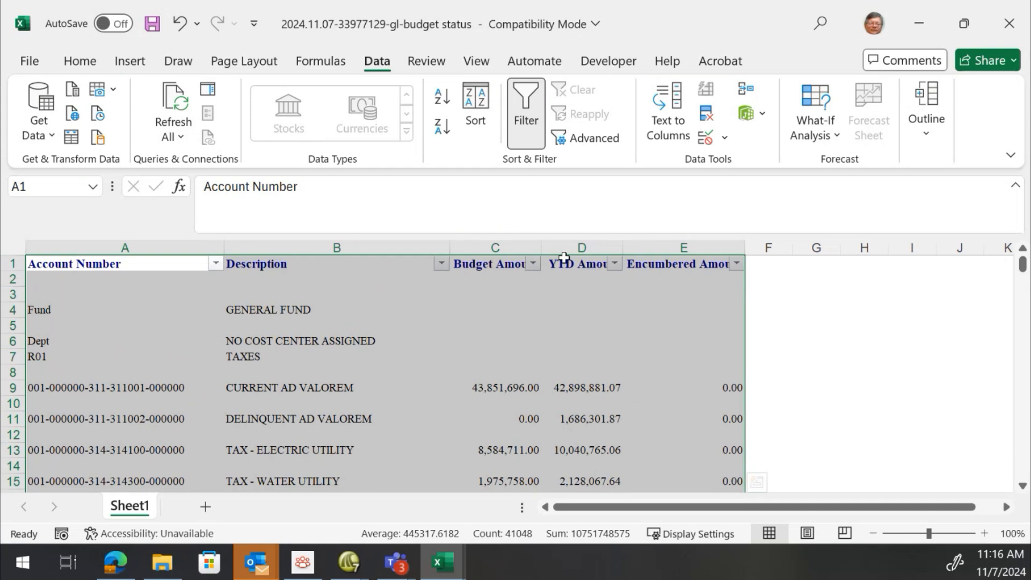
left_click(216, 264)
mouse_move(295, 280)
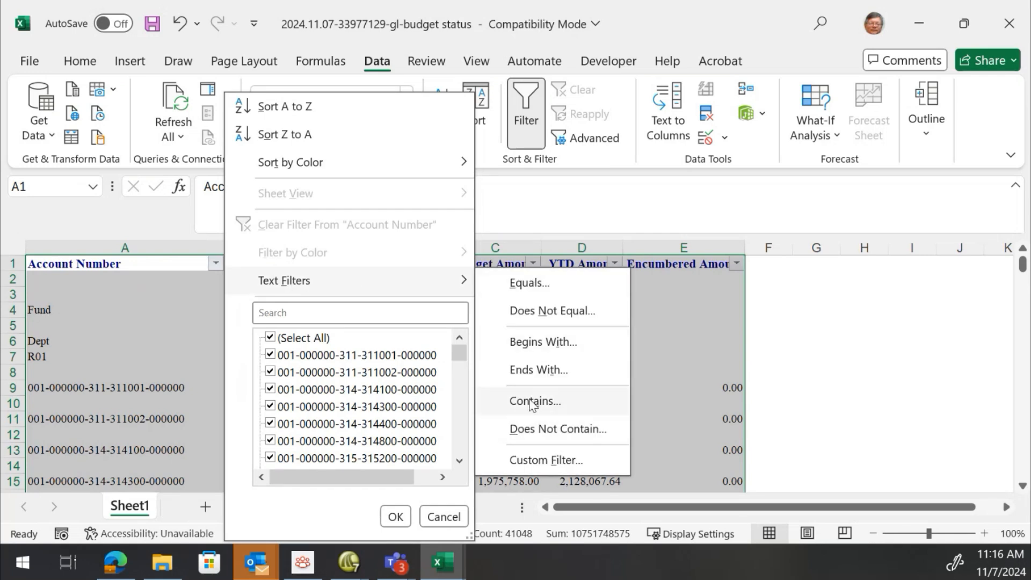
left_click(538, 429)
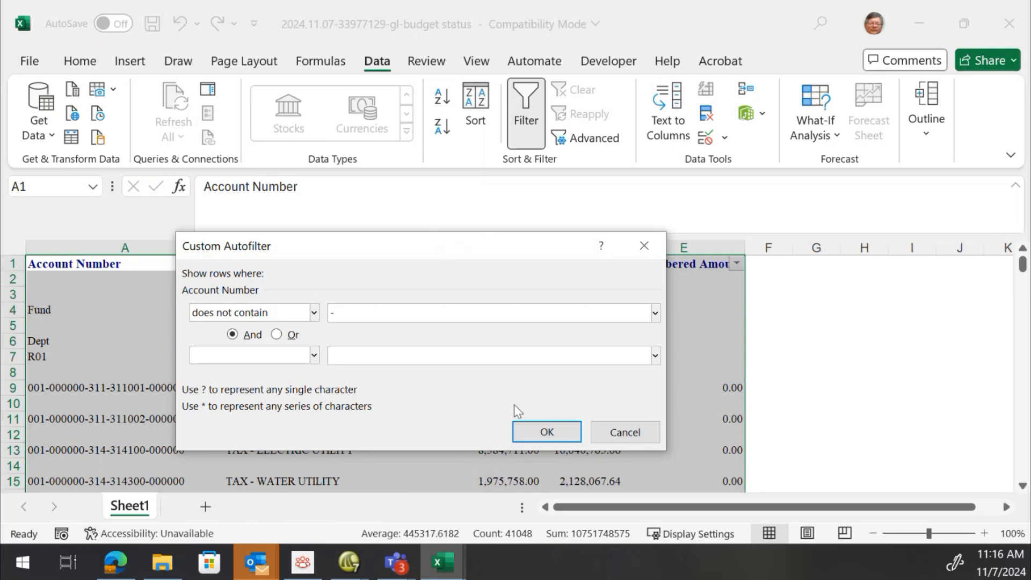
left_click(545, 431)
left_click(145, 279)
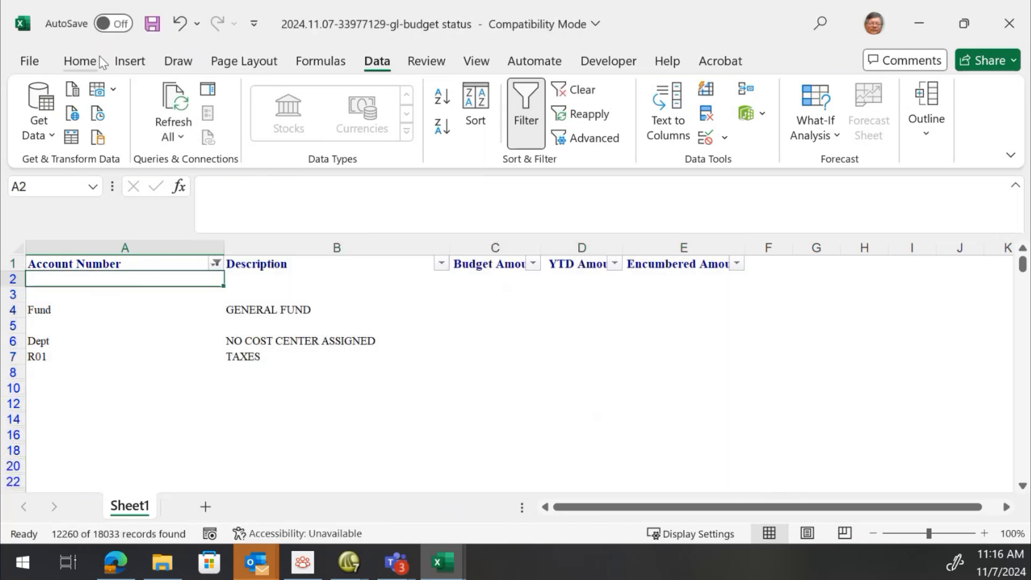
Save the workbook and extend the column A selection from A2 down past the last filtered row
left_click(152, 27)
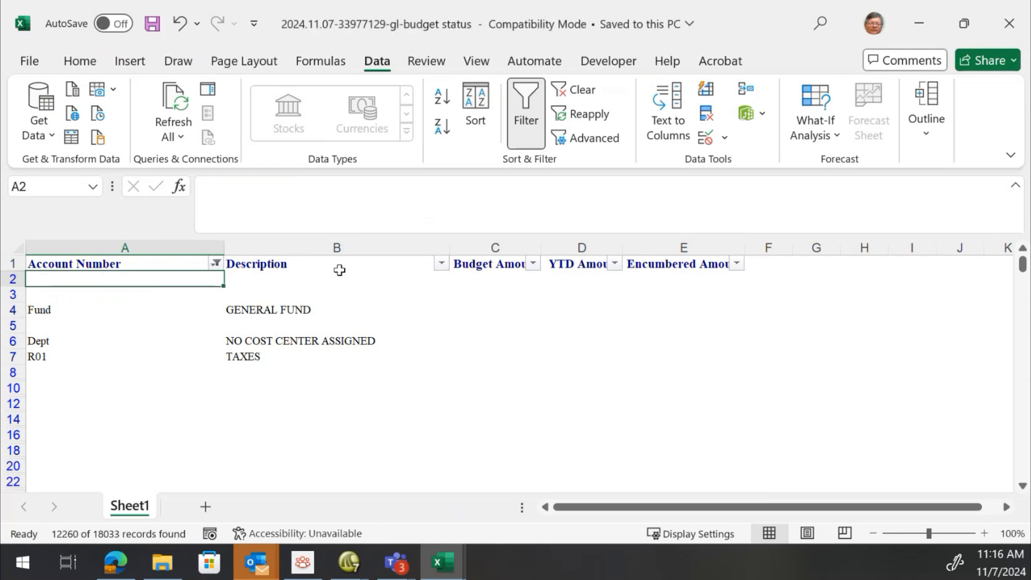
key("shift+Page_Down")
key("shift+Page_Down")
key("shift+Page_Down")
key("shift+Page_Down")
key("shift+Page_Down")
key("shift+Page_Down")
key("shift+Page_Down")
key("shift+Page_Down")
key("shift+Page_Down")
key("shift+Page_Down")
key("shift+Page_Down")
key("shift+Page_Down")
key("shift+Page_Down")
key("shift+Page_Down")
key("shift+Page_Down")
key("shift+Page_Down")
key("shift+Page_Down")
key("shift+Page_Down")
key("shift+Page_Down")
key("shift+Page_Down")
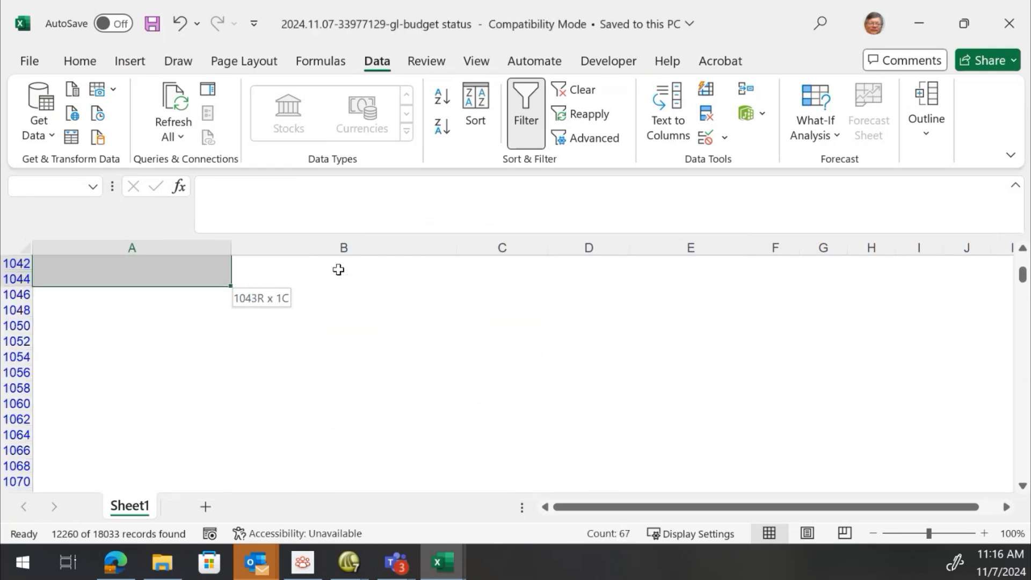
key("shift+Page_Down")
key("shift+Page_Down")
key("shift+Page_Down")
key("shift+Page_Down")
key("shift+Page_Down")
key("shift+Page_Down")
key("shift+Page_Down")
key("shift+Page_Down")
key("shift+Page_Down")
key("shift+Page_Down")
key("shift+Page_Down")
key("shift+Page_Down")
key("shift+Page_Down")
key("shift+Page_Down")
key("shift+Page_Down")
key("shift+Page_Down")
key("shift+Page_Down")
key("shift+Page_Down")
key("shift+Page_Down")
key("shift+Page_Down")
key("shift+Page_Down")
key("shift+Page_Down")
key("shift+Page_Down")
key("shift+Page_Down")
key("shift+Page_Down")
key("shift+Page_Down")
key("shift+Page_Down")
key("shift+Page_Down")
key("shift+Page_Down")
key("shift+Page_Down")
key("shift+Page_Down")
key("shift+Page_Down")
key("shift+Page_Down")
key("shift+Page_Down")
key("shift+Page_Down")
key("shift+Page_Down")
key("shift+Page_Down")
key("shift+Page_Down")
key("shift+Page_Down")
key("shift+Page_Down")
key("shift+Page_Down")
key("shift+Page_Down")
key("shift+Page_Down")
key("shift+Page_Down")
key("shift+Page_Down")
key("shift+Page_Down")
key("shift+Page_Down")
key("shift+Page_Down")
key("shift+Page_Down")
key("shift+Page_Down")
key("shift+Page_Down")
key("shift+Page_Down")
key("shift+Page_Down")
key("shift+Page_Down")
key("shift+Page_Down")
key("shift+Page_Down")
key("shift+Page_Down")
key("shift+Page_Down")
key("shift+Page_Down")
key("shift+Page_Down")
scroll(338, 269, "down", 15)
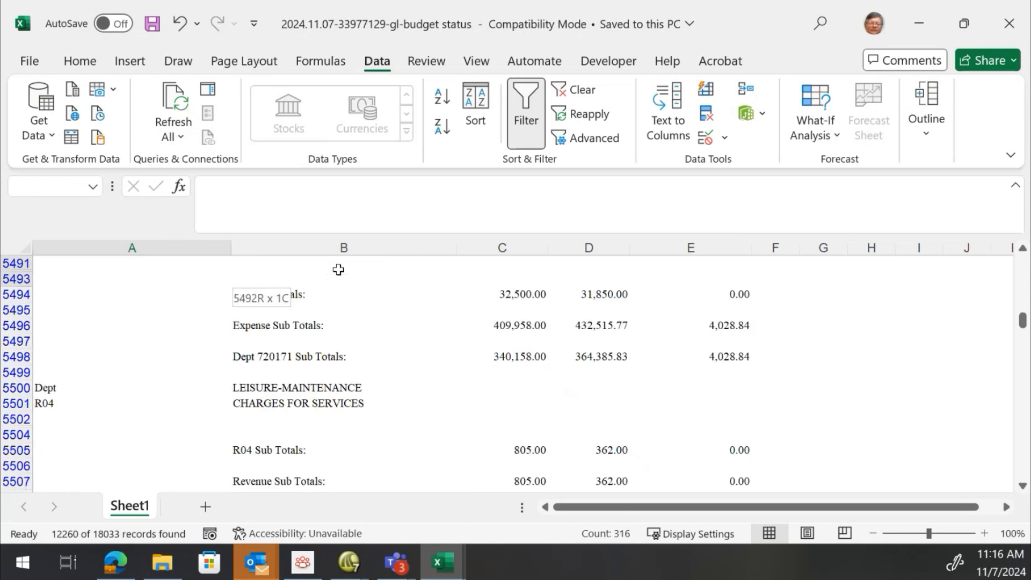
scroll(338, 268, "down", 11)
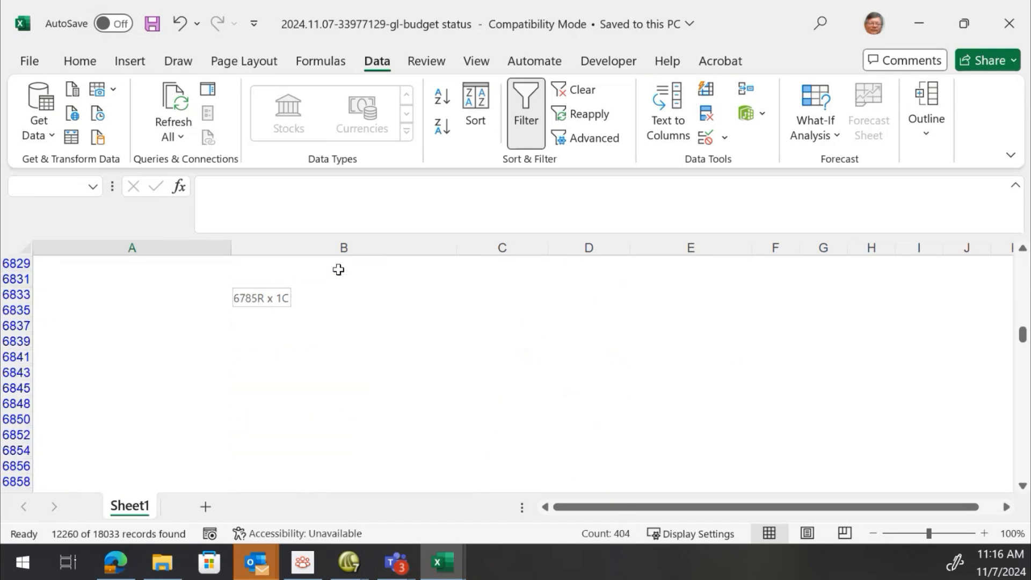
scroll(338, 269, "down", 12)
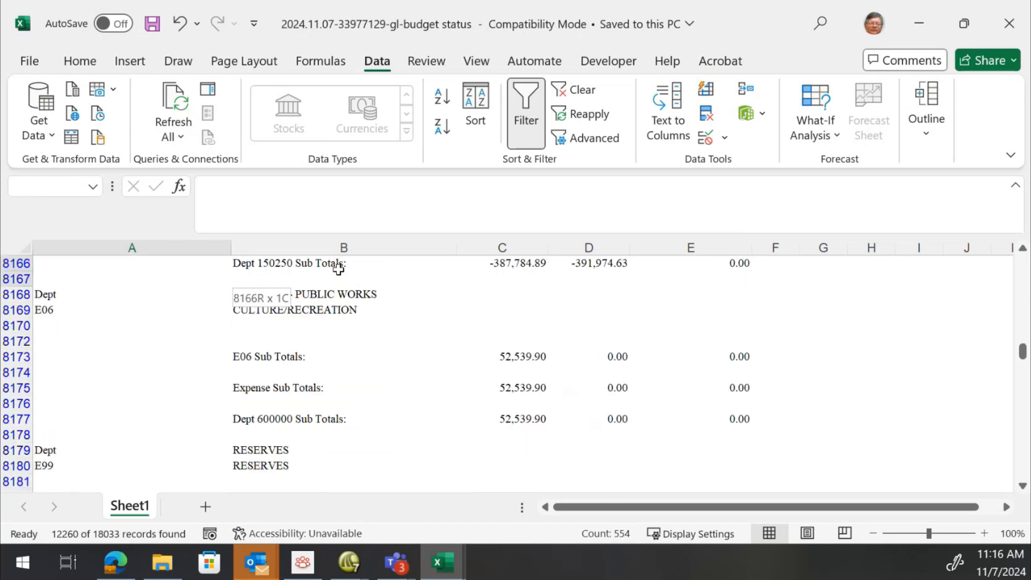
scroll(338, 269, "down", 10)
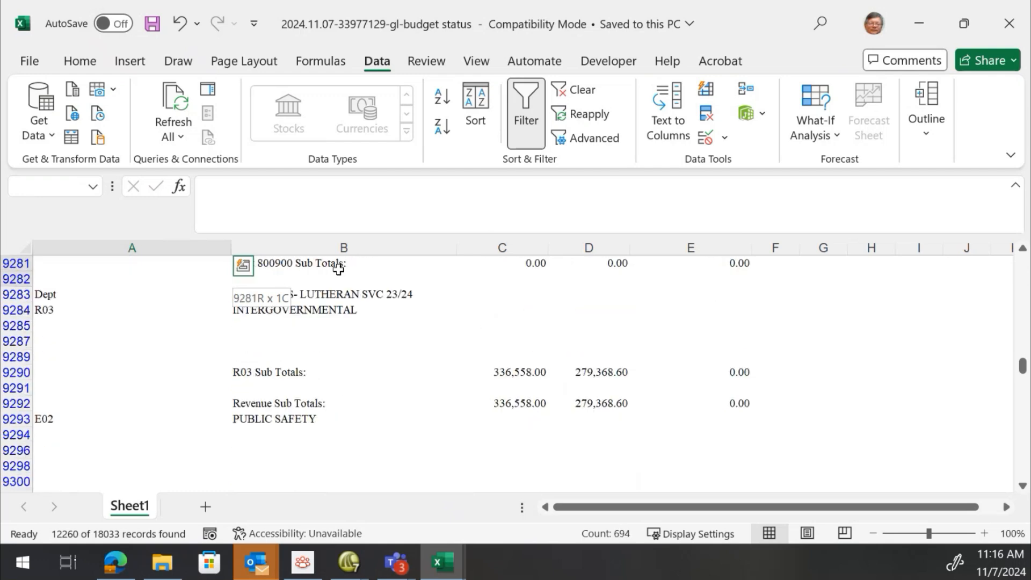
scroll(338, 269, "down", 10)
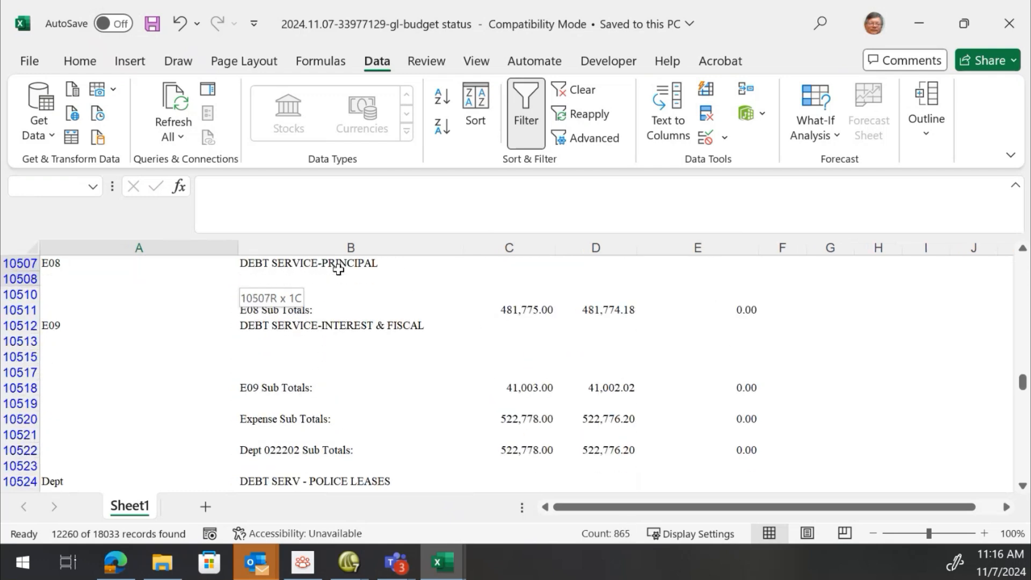
scroll(338, 269, "down", 14)
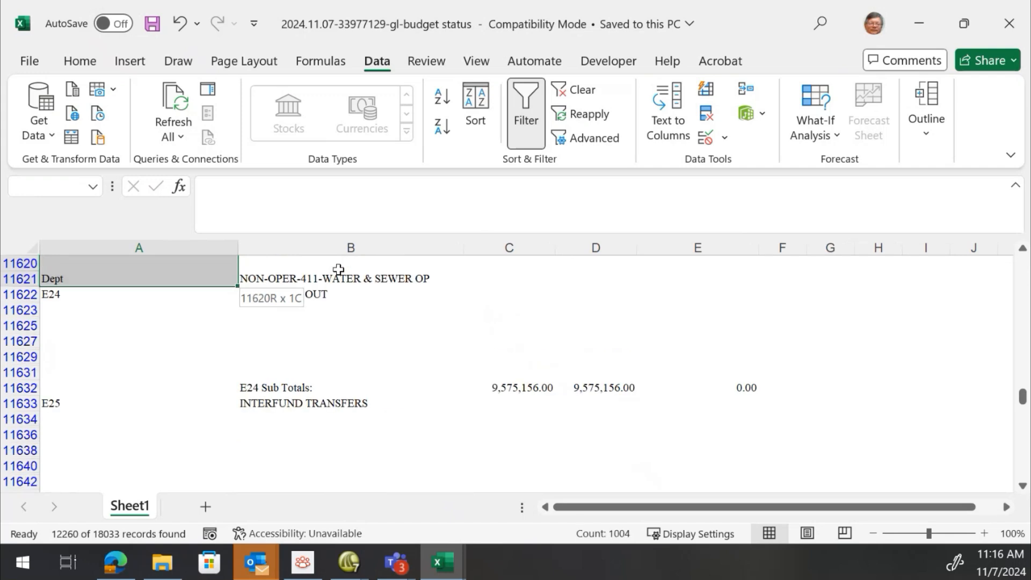
scroll(339, 269, "down", 12)
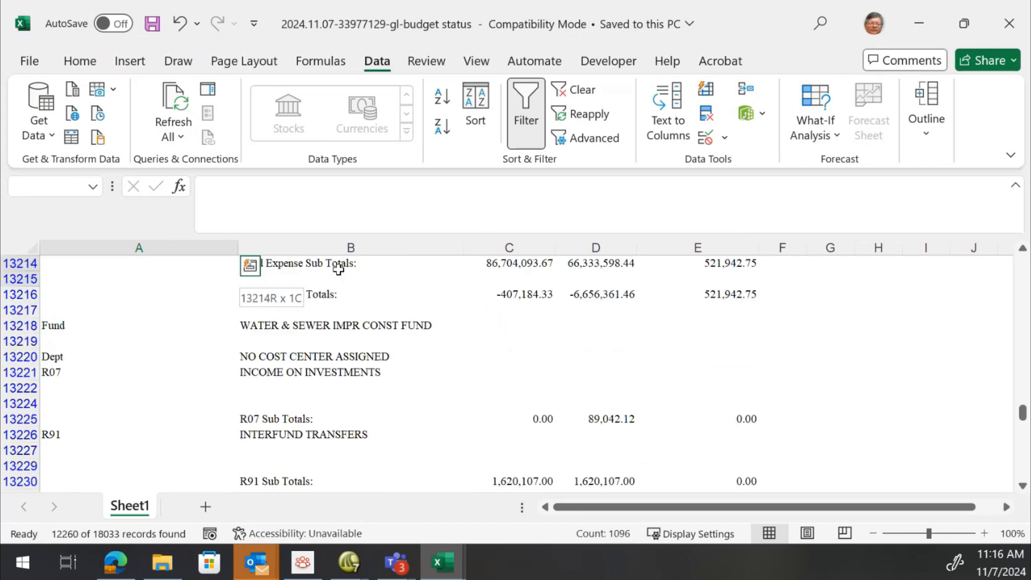
scroll(339, 269, "down", 11)
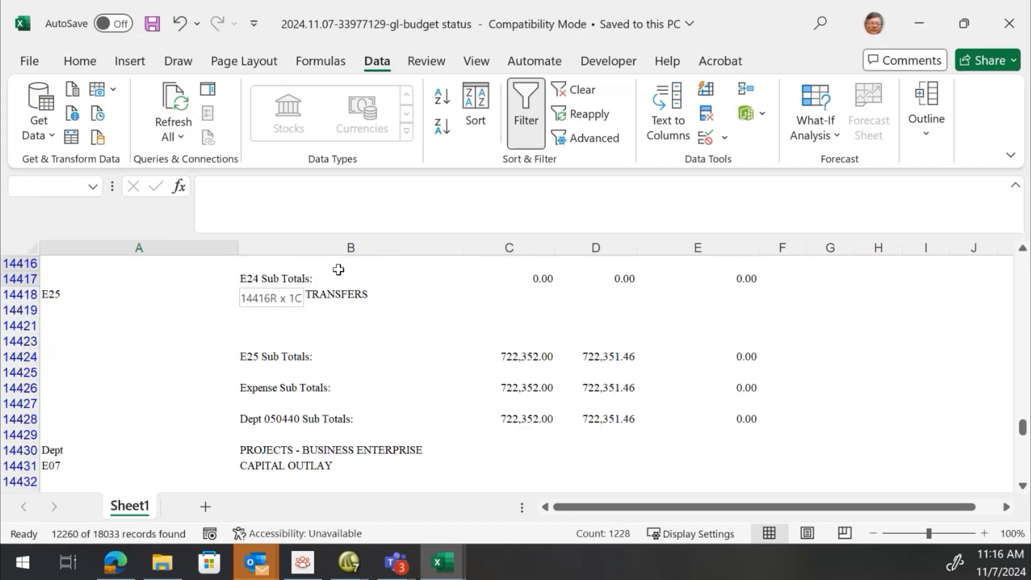
scroll(338, 269, "down", 12)
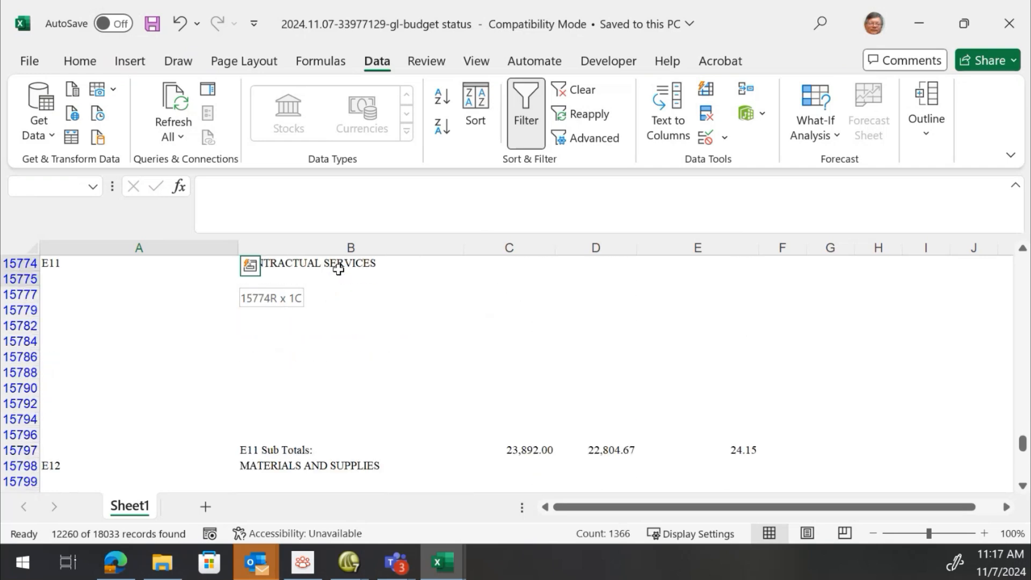
scroll(338, 269, "down", 11)
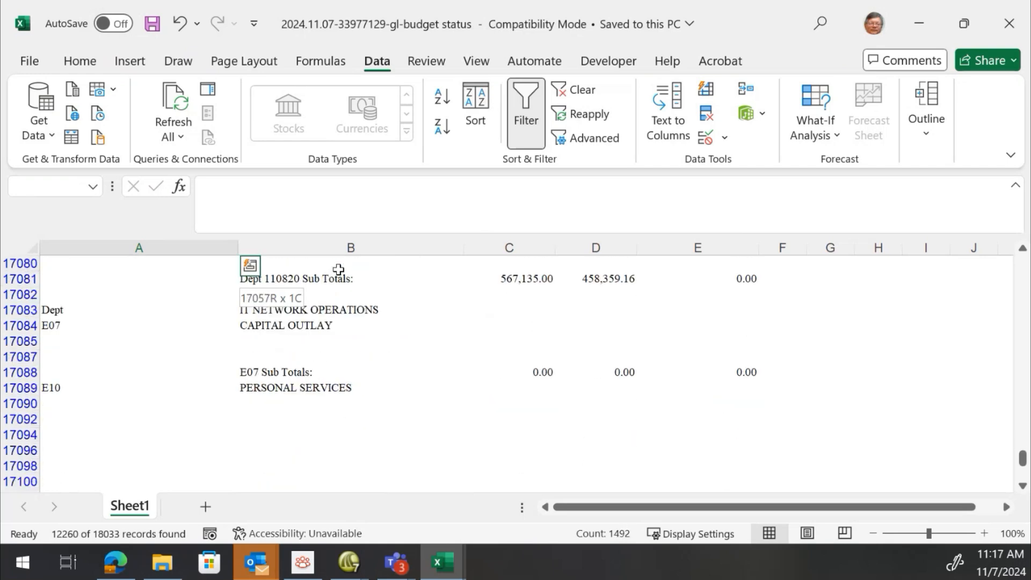
scroll(338, 269, "down", 2)
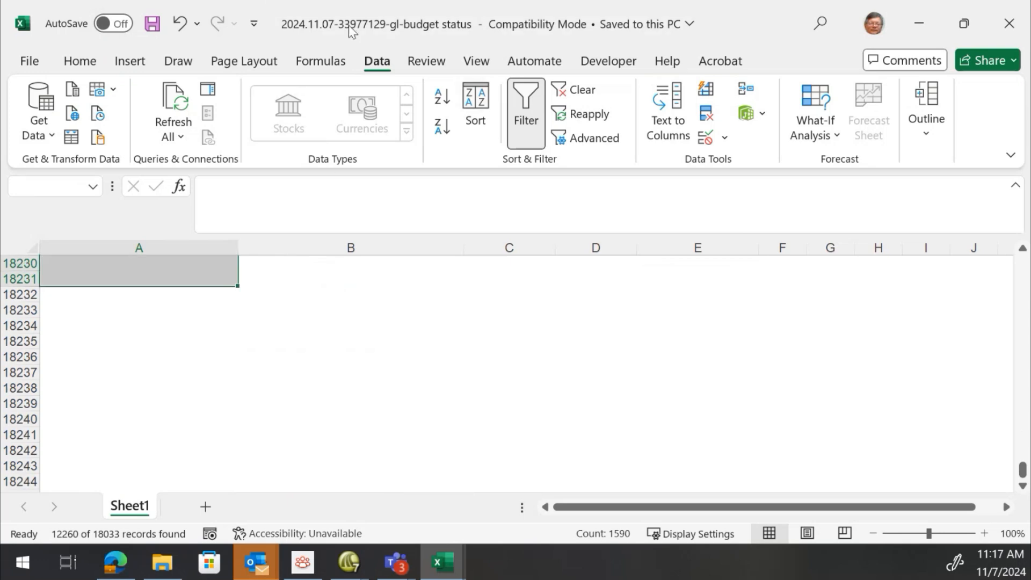
Narrow the selection to visible cells only and delete those entire rows
left_click(81, 62)
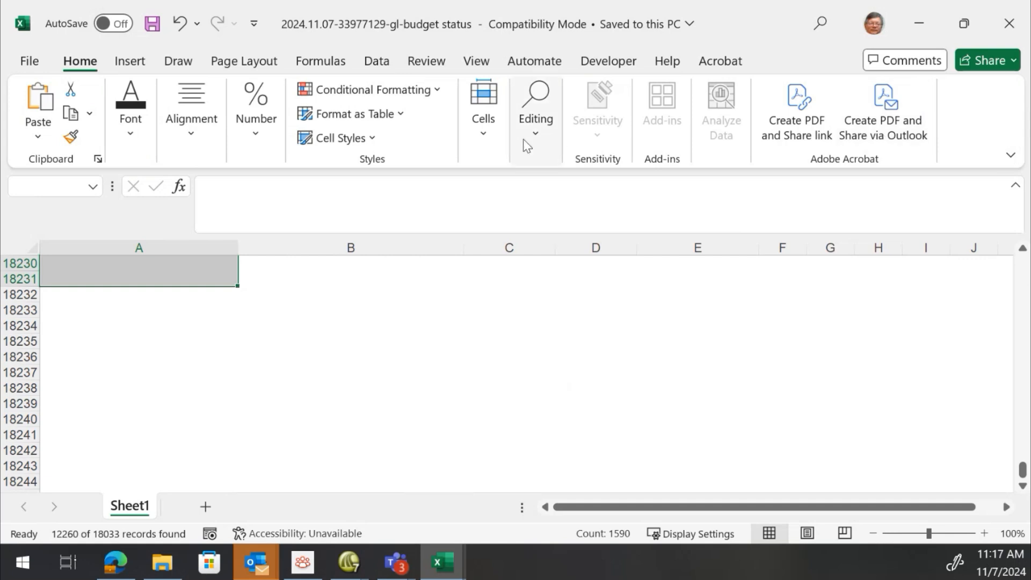
left_click(487, 132)
left_click(548, 135)
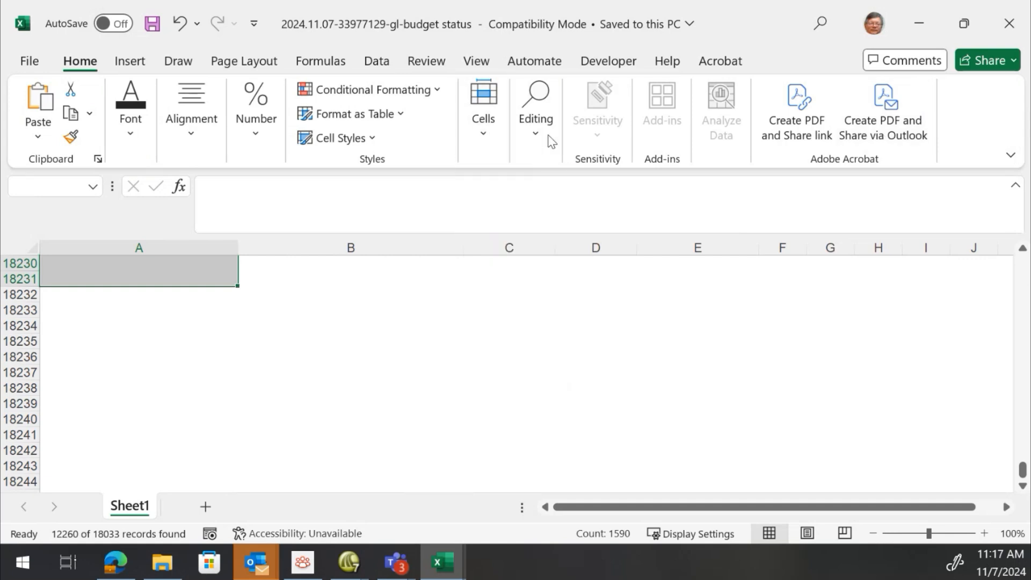
left_click(671, 212)
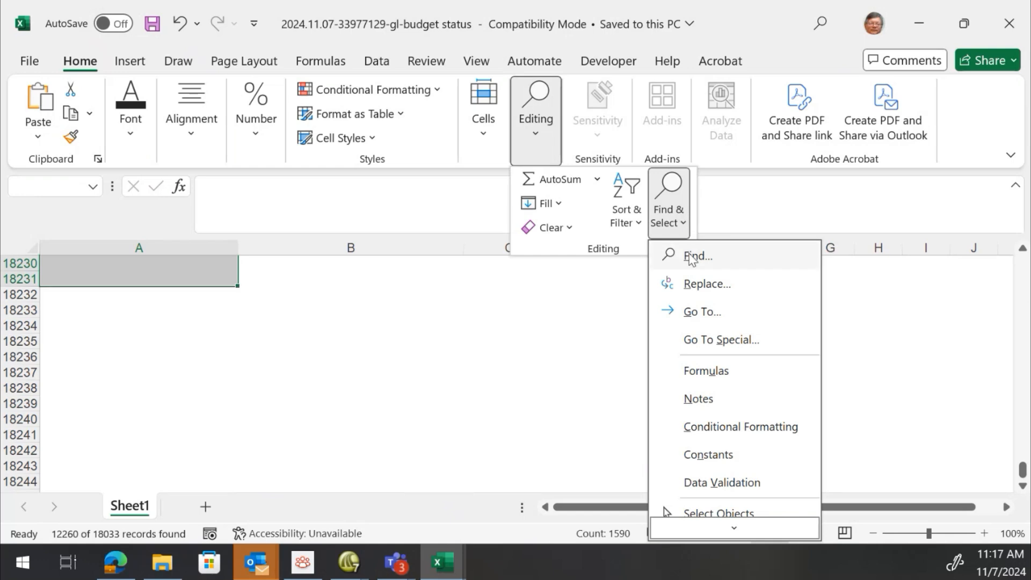
left_click(703, 340)
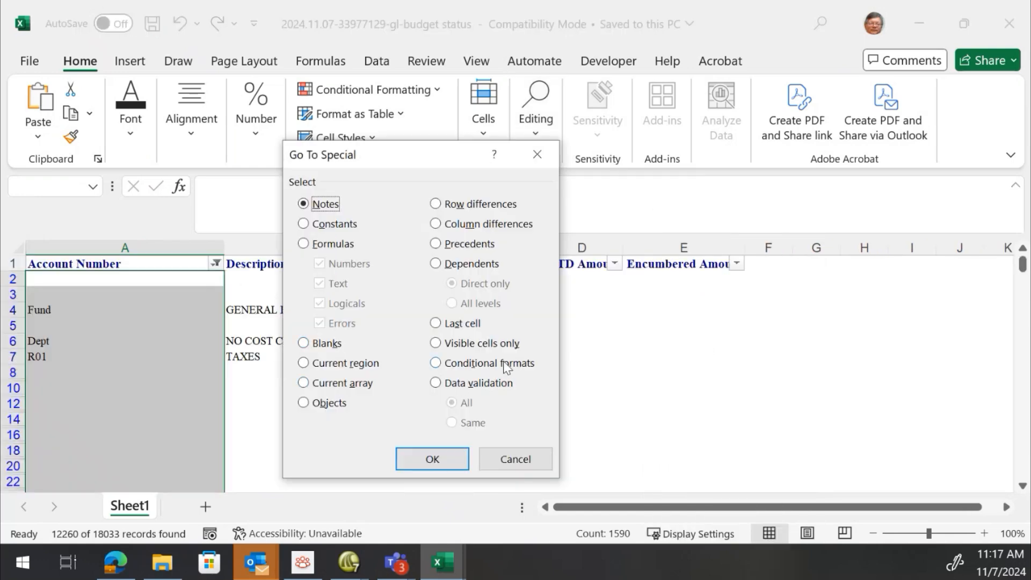
left_click(473, 344)
left_click(454, 463)
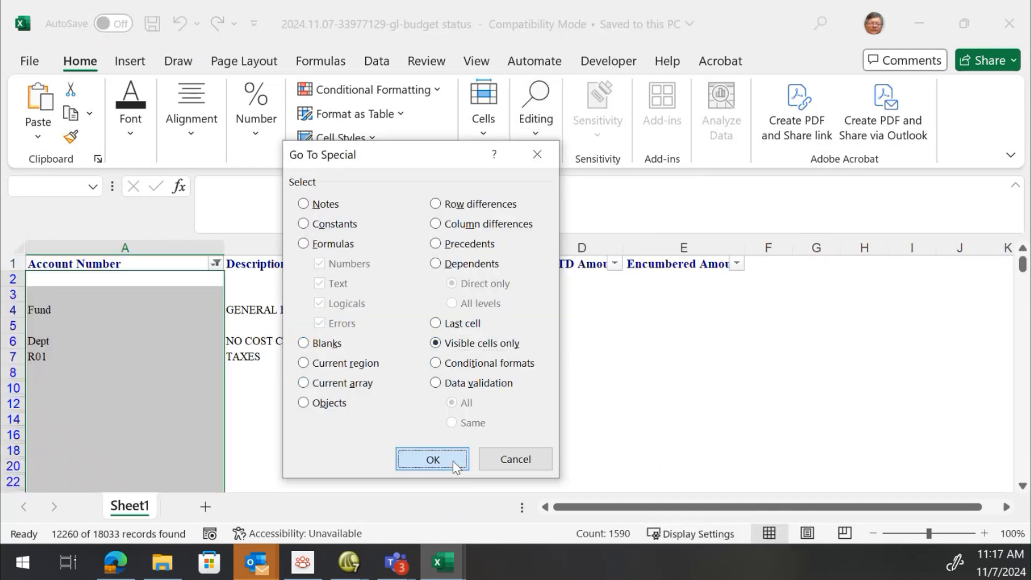
right_click(174, 322)
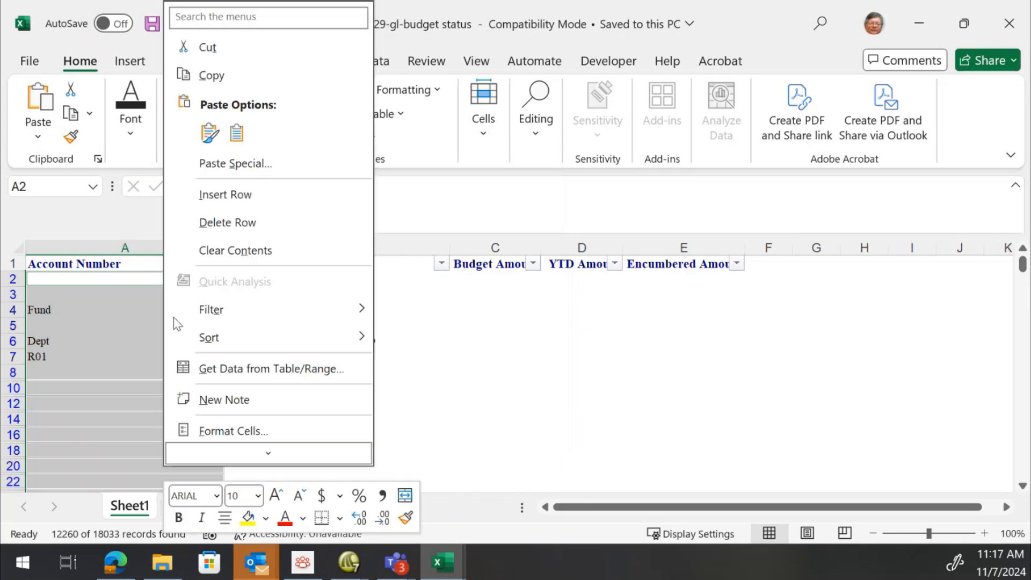
left_click(245, 223)
left_click(491, 332)
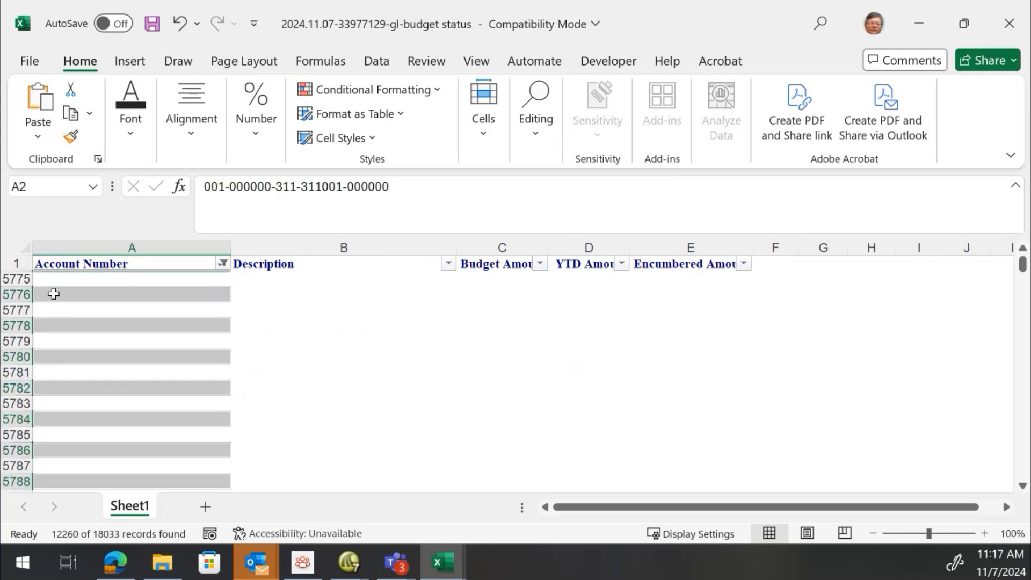
Return to the header and clear the Account Number filter by selecting all values
left_click(83, 280)
left_click(88, 384)
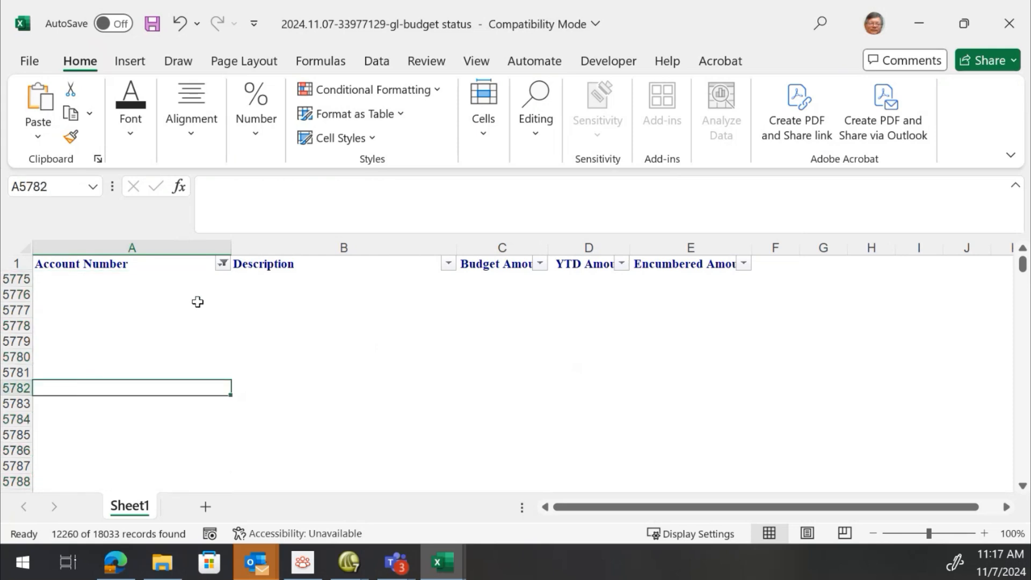
key("Up")
key("End")
key("Up")
key("Down")
key("Up")
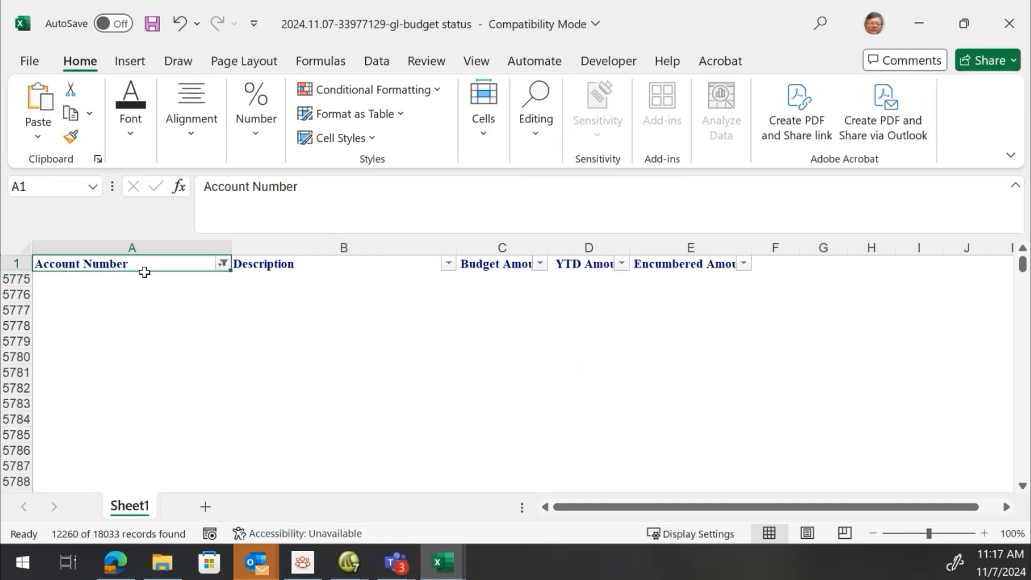
left_click(221, 263)
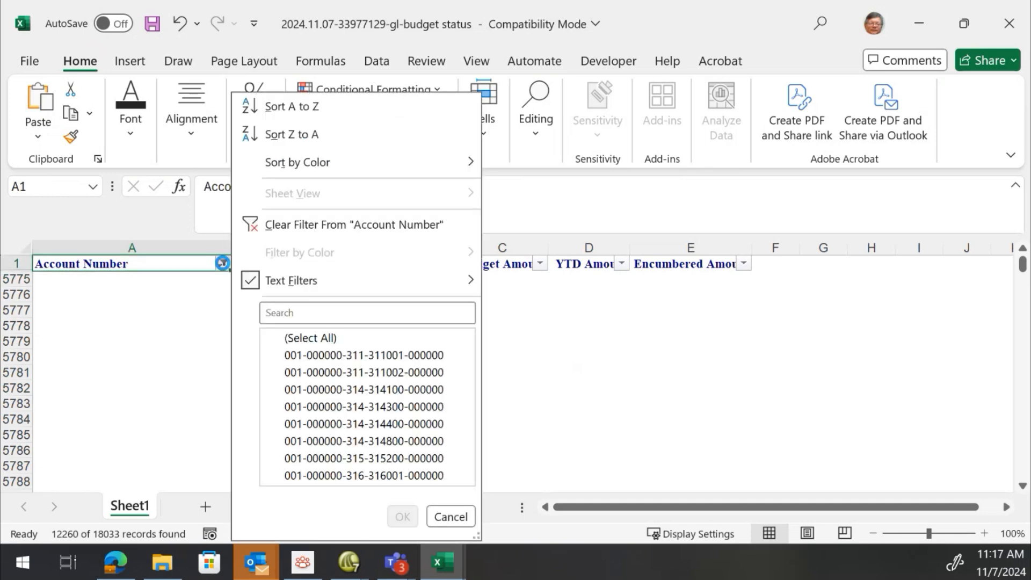
left_click(277, 340)
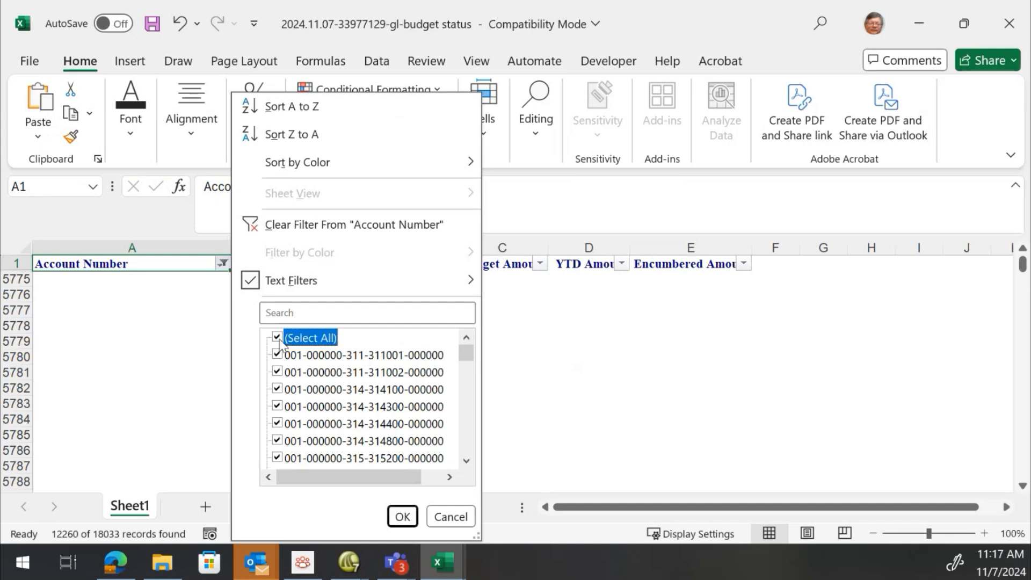
left_click(403, 516)
Jump to the end of the account list in column A to check the last rows
left_click(133, 288)
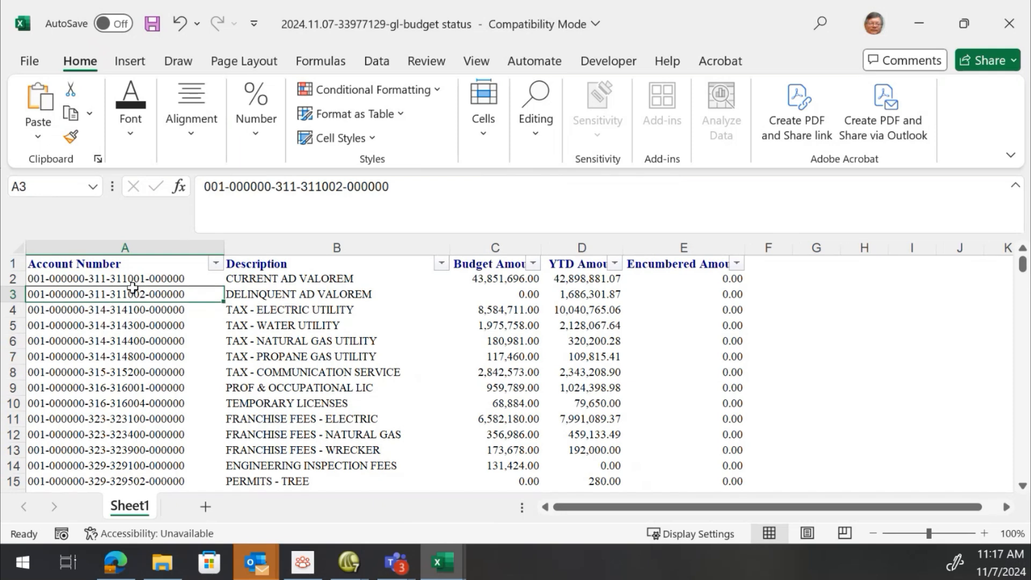
key("ctrl+Down")
key("Down")
key("Up")
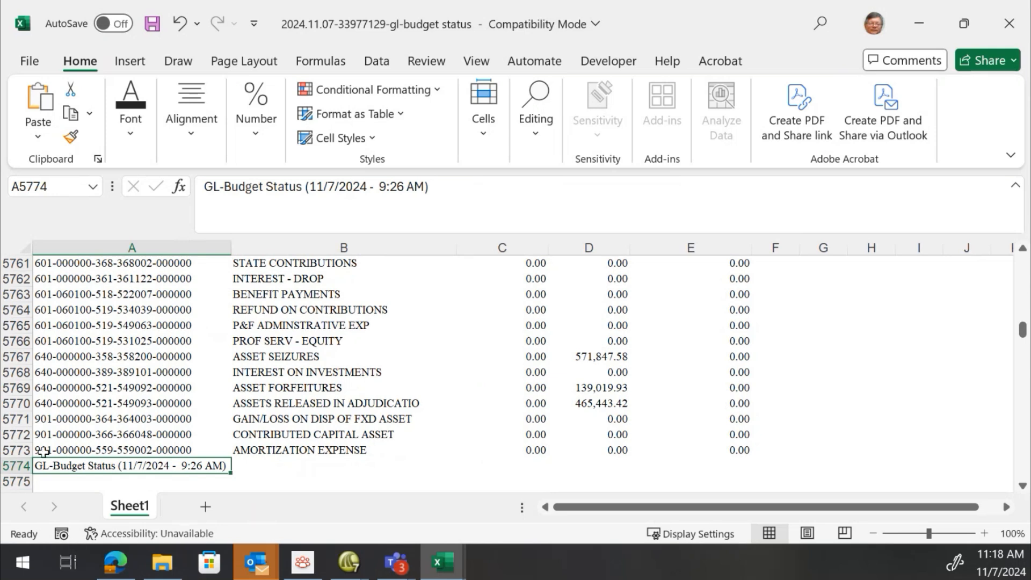
Clear the report footer text left below the last account row and return to the top of the sheet
left_click(18, 467)
key("Delete")
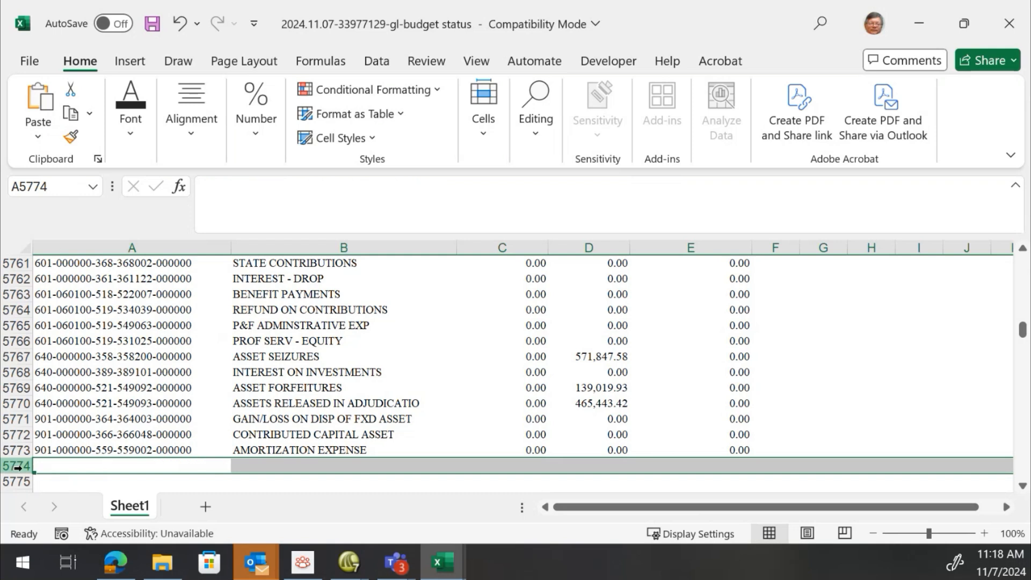
key("Up")
key("End")
key("Up")
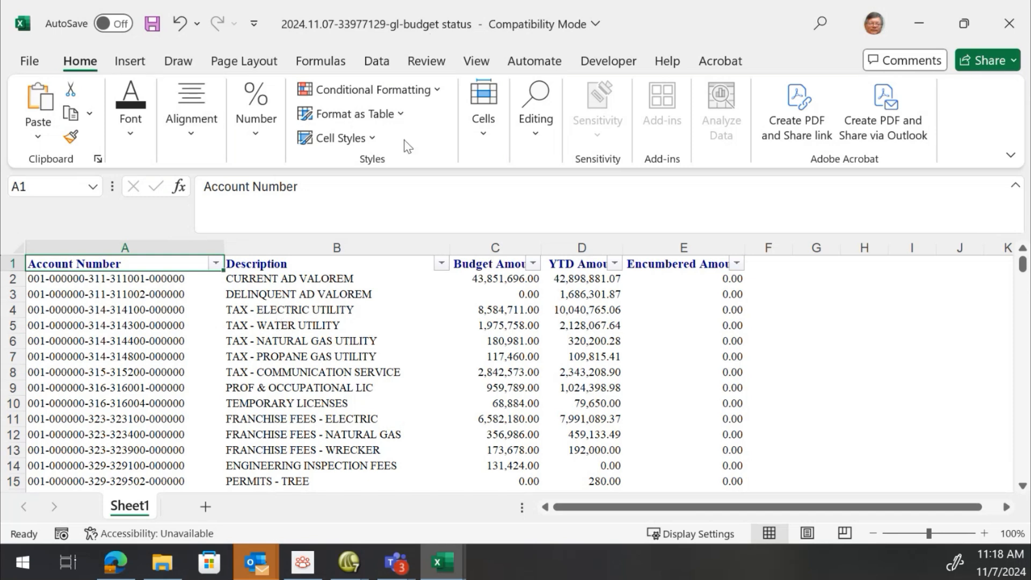
Format the data range A1:E5774 as a table with headers using a light table style
left_click(398, 111)
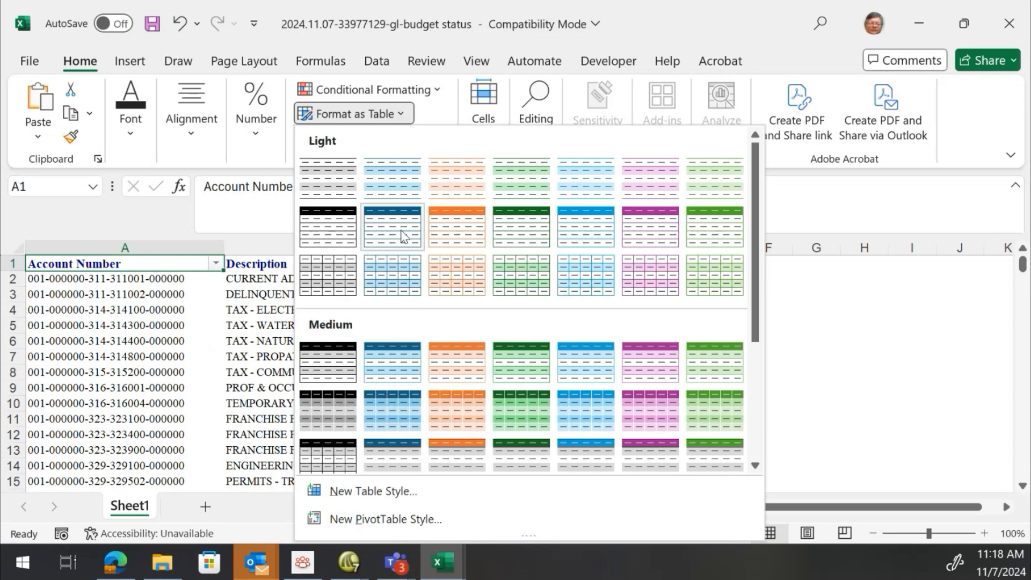
left_click(456, 223)
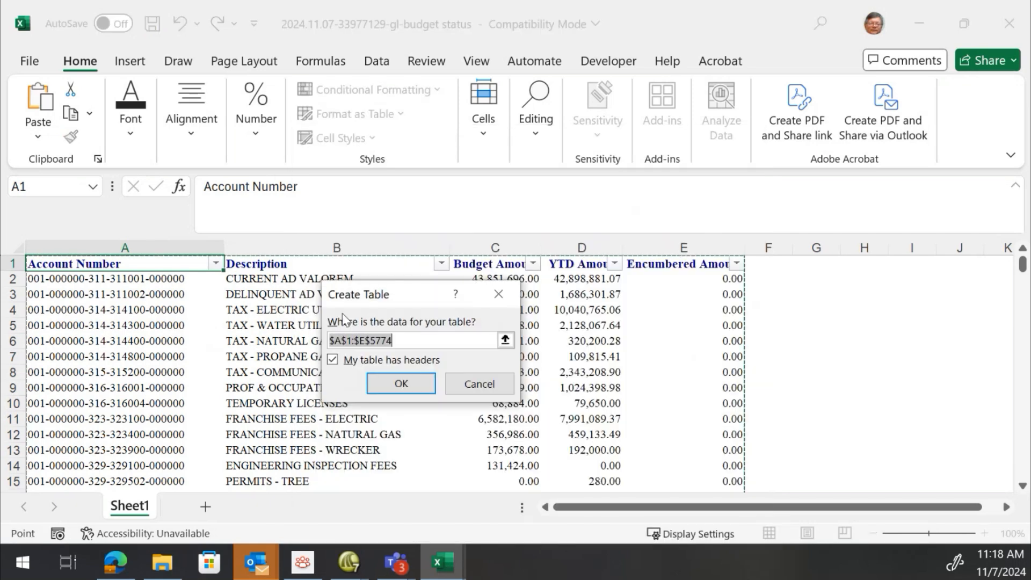
left_click(400, 383)
left_click(214, 329)
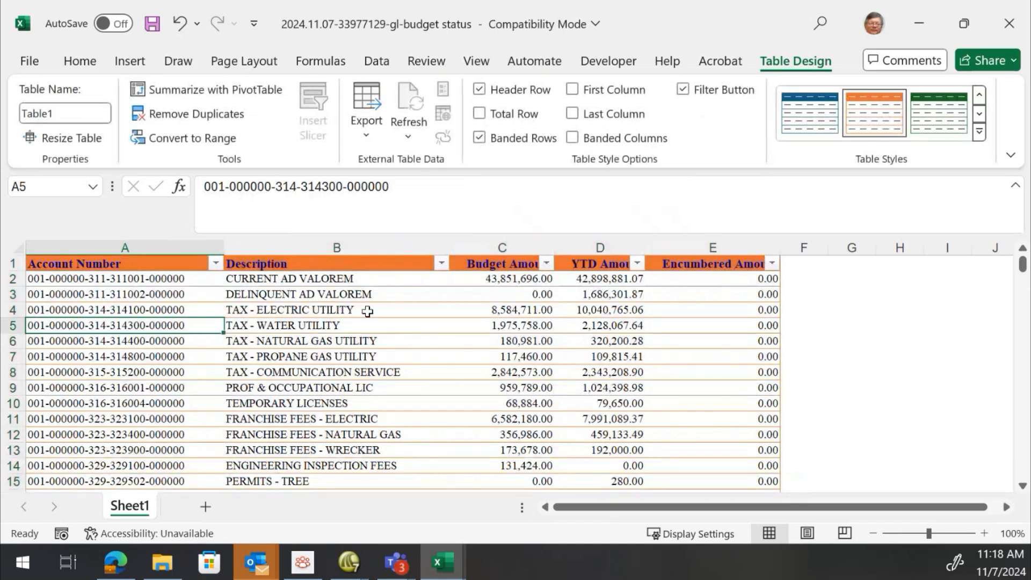
Delete the empty last row 5774 from the bottom of the table
left_click(345, 339)
key("End")
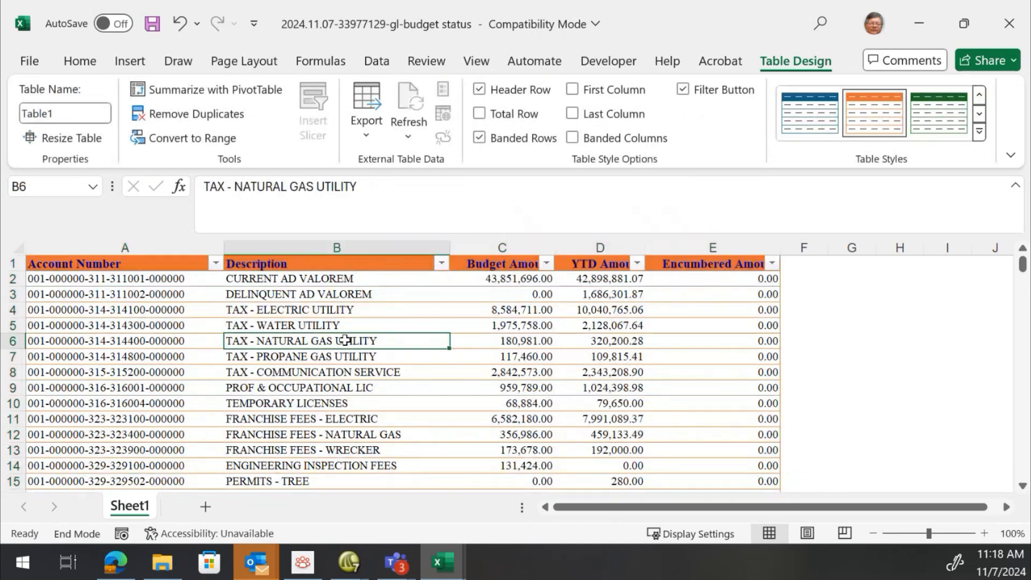
key("Down")
key("Down")
key("Down")
key("Up")
key("Up")
key("Down")
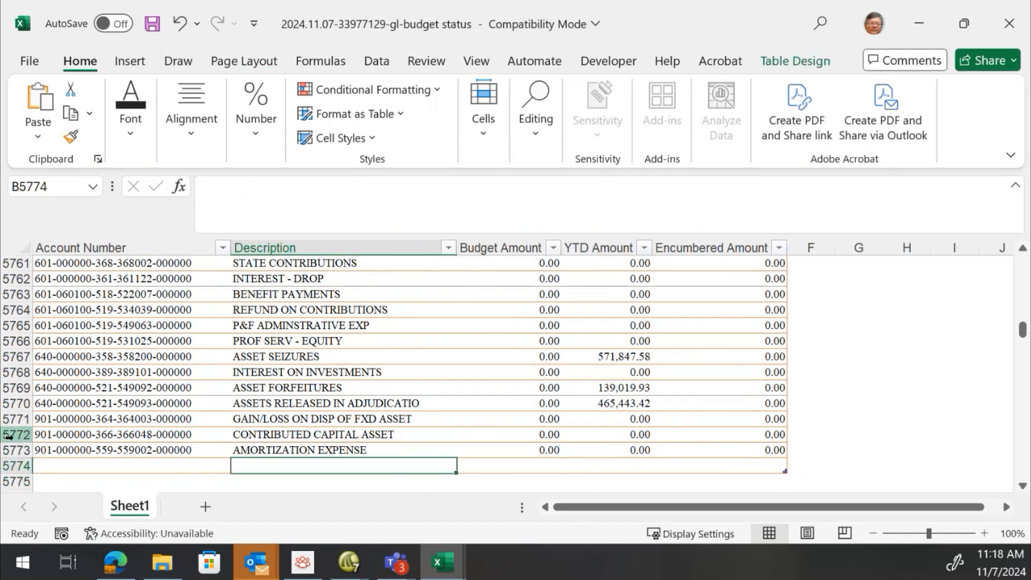
left_click(15, 465)
right_click(16, 465)
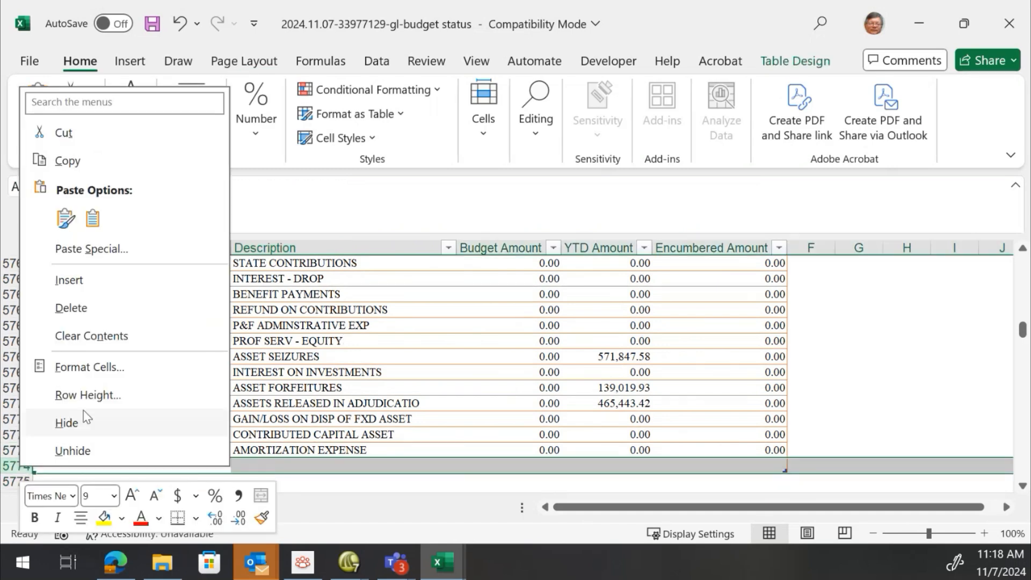
left_click(92, 303)
left_click(272, 314)
key("End")
key("Up")
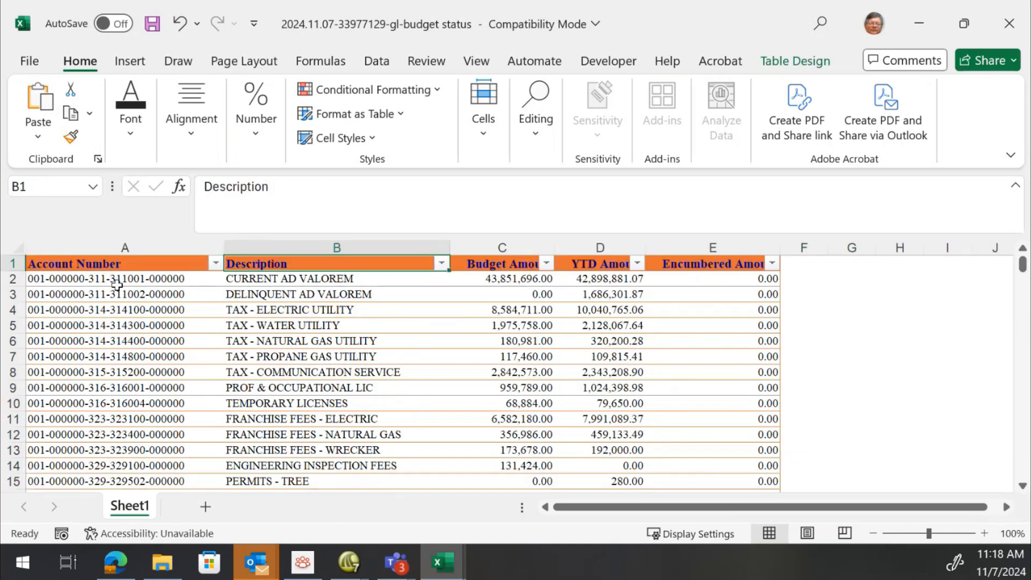
Insert five new table columns between Account Number and Description
left_click(101, 279)
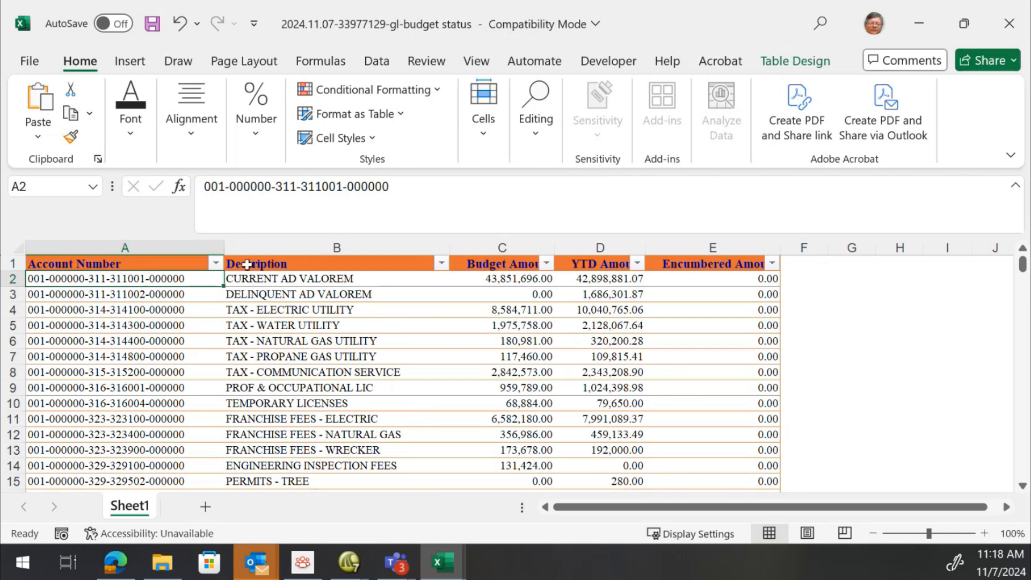
left_click_drag(227, 246, 814, 246)
left_click(234, 248)
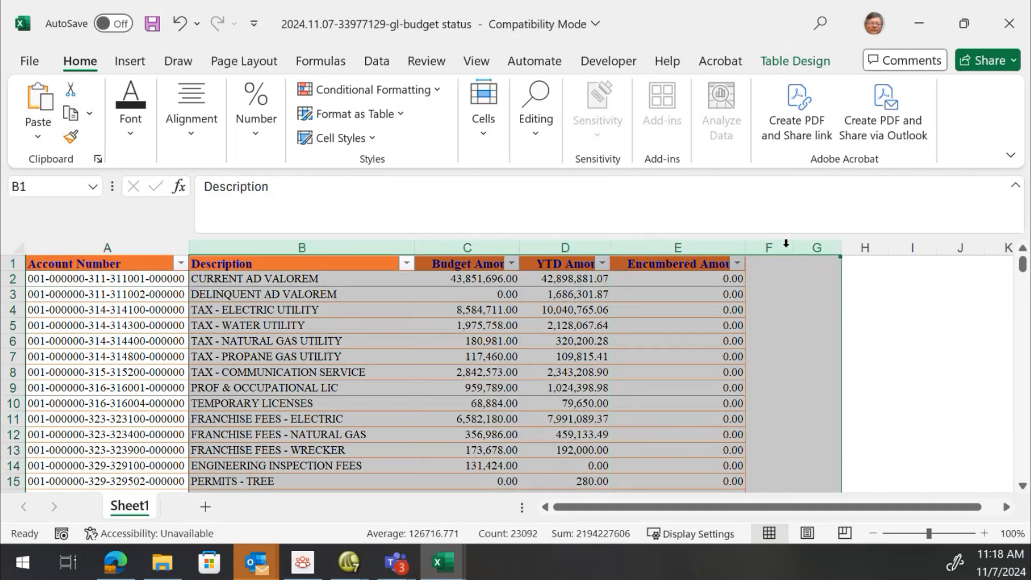
left_click_drag(291, 246, 774, 243)
right_click(774, 243)
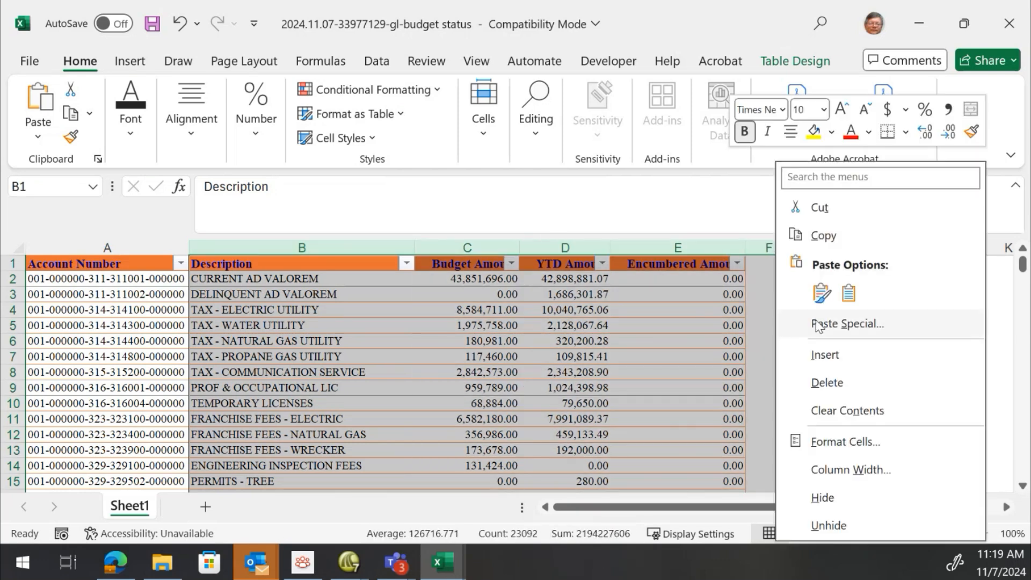
left_click(826, 354)
Name the new column headers Fund, Cost Center, Function, Object and Project
left_click(303, 310)
left_click(237, 261)
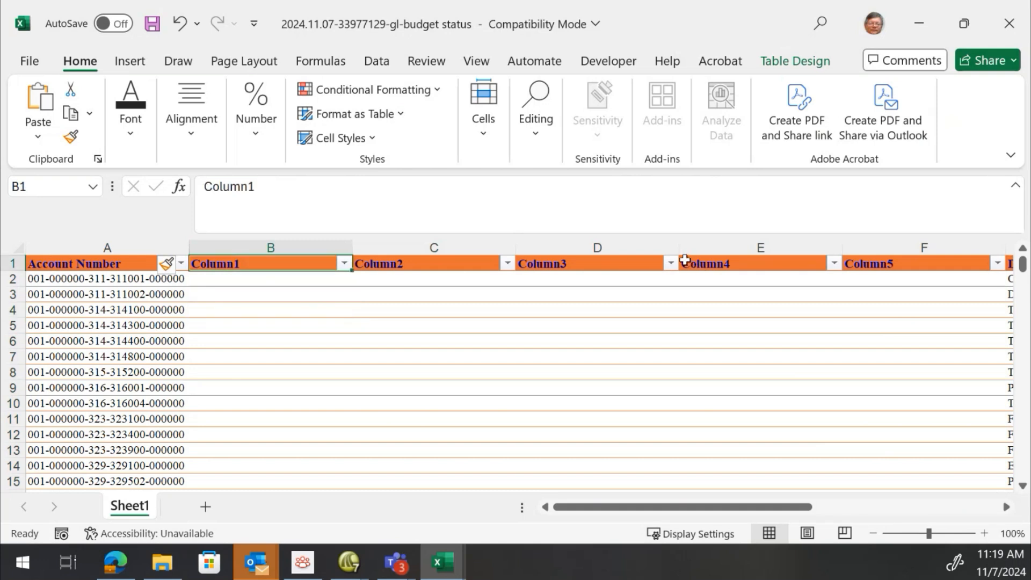
type("Fund")
key("Tab")
type("Cost Cente")
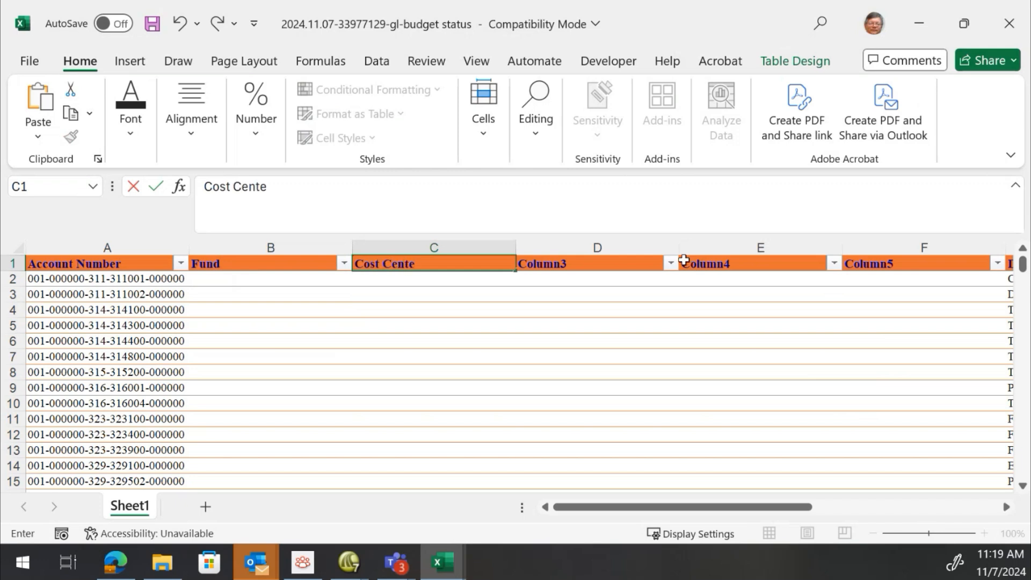
key("Tab")
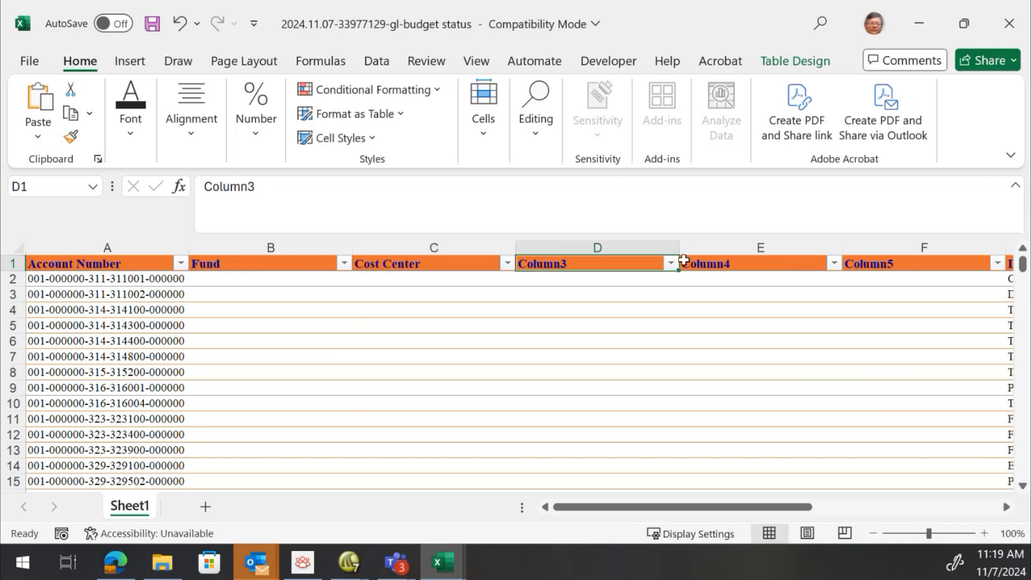
type("Functioin")
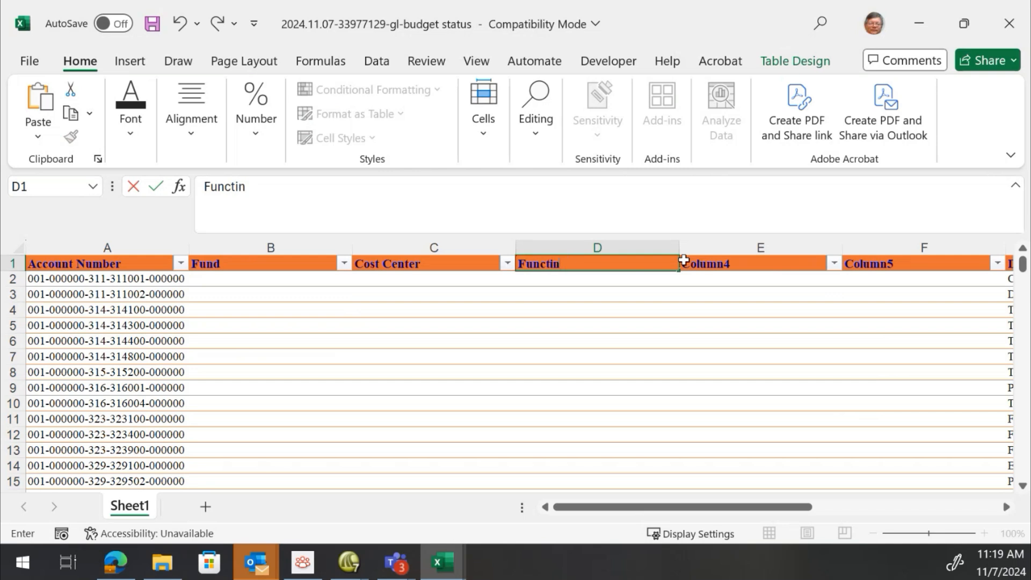
type("ion")
left_click(684, 259)
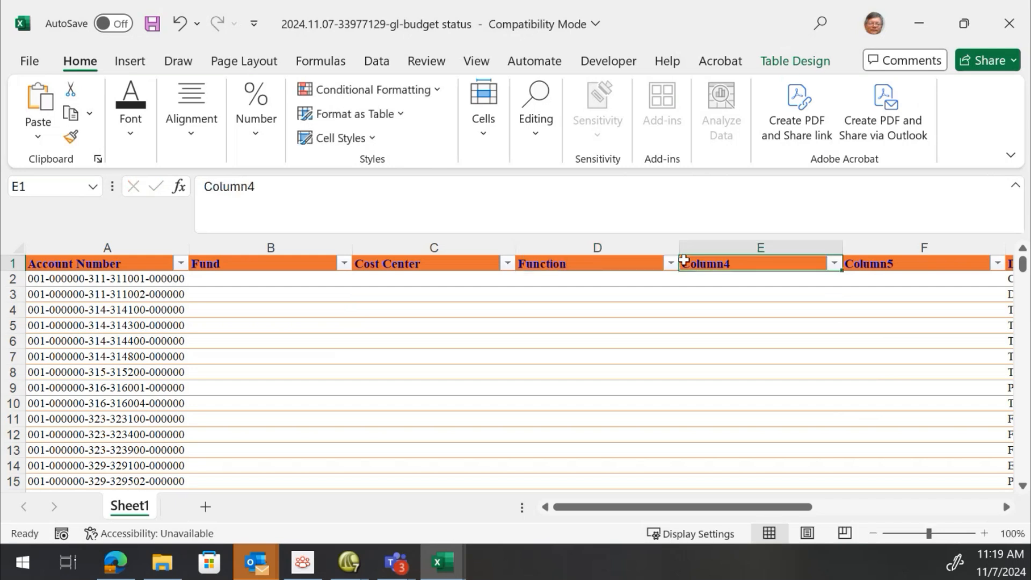
type("Object")
key("Tab")
type("Project")
key("Return")
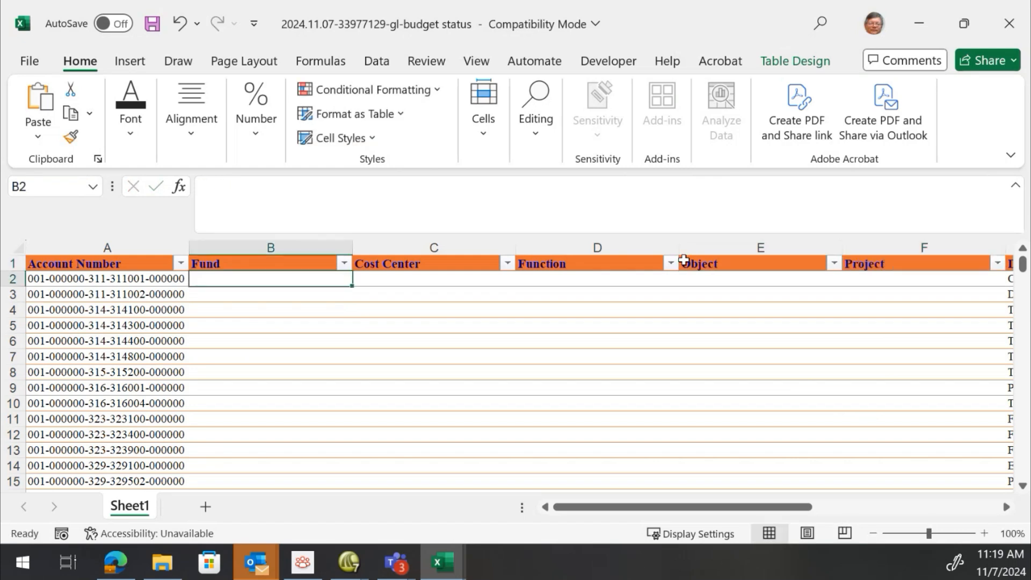
type("001")
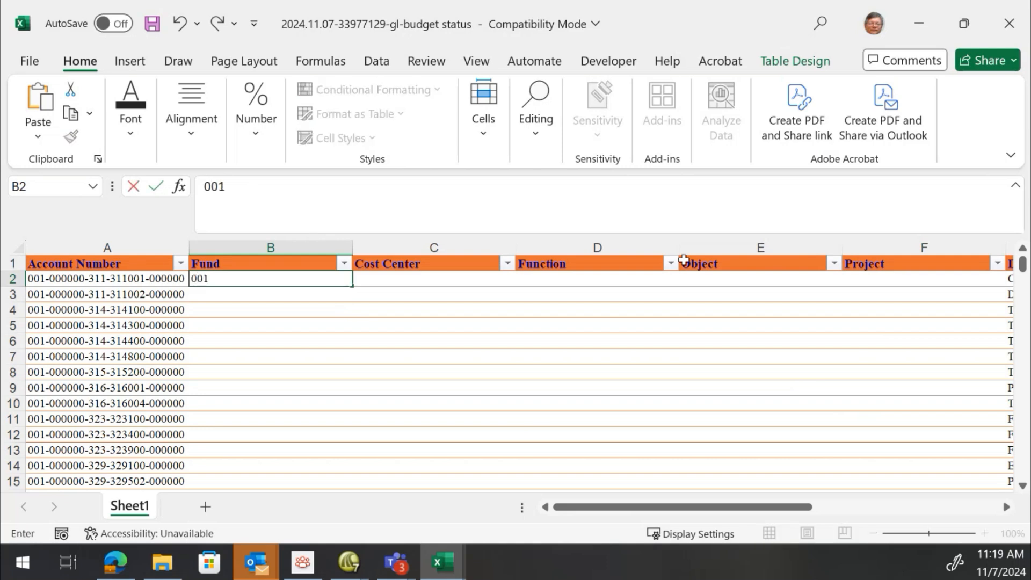
key("Return")
type("001")
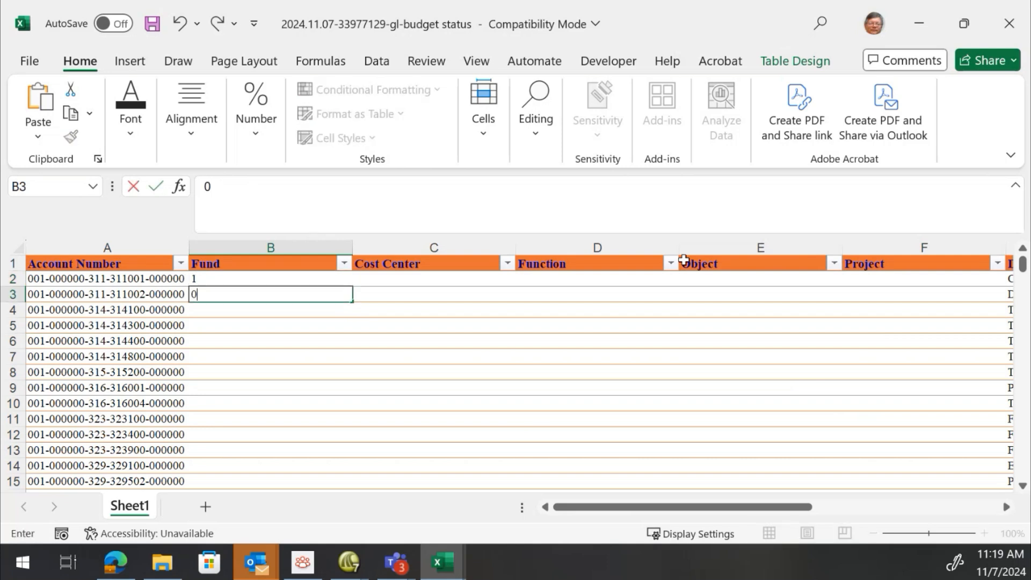
key("Return")
key("Up")
key("Up")
key("Delete")
key("Down")
key("Up")
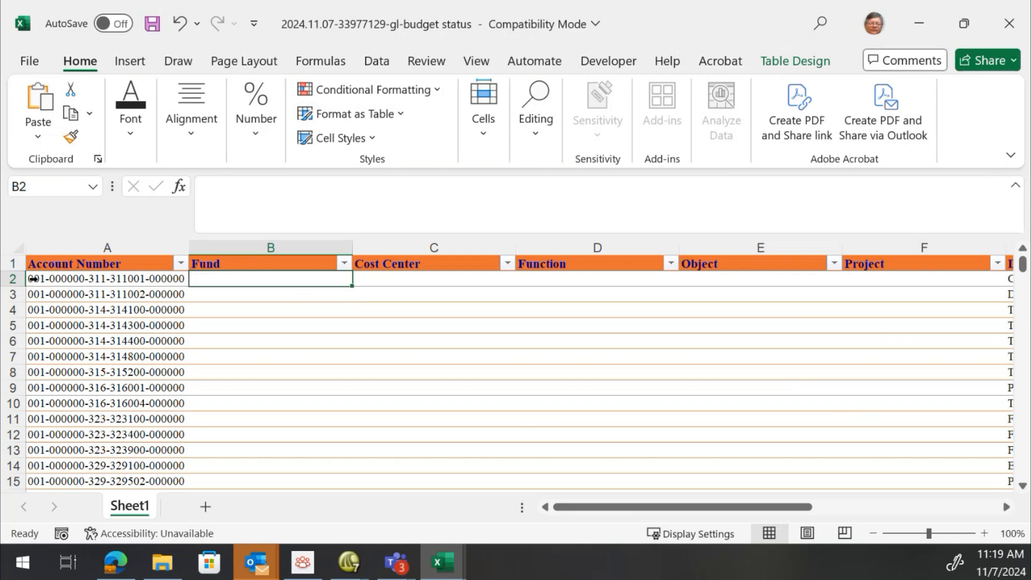
Fill the Fund column with =LEFT(A2,3) to extract the first three characters of each account number
type("=")
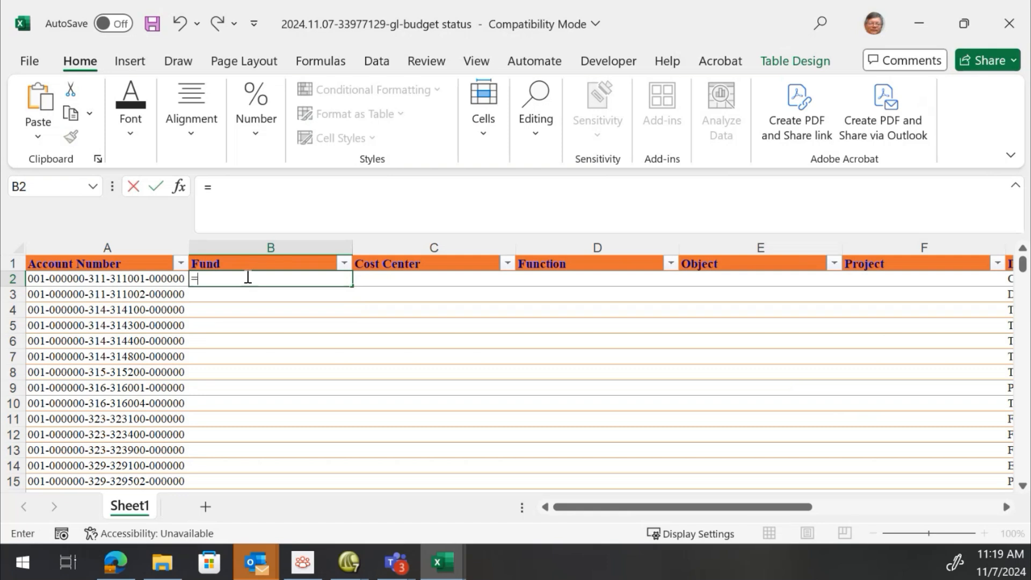
type("left(")
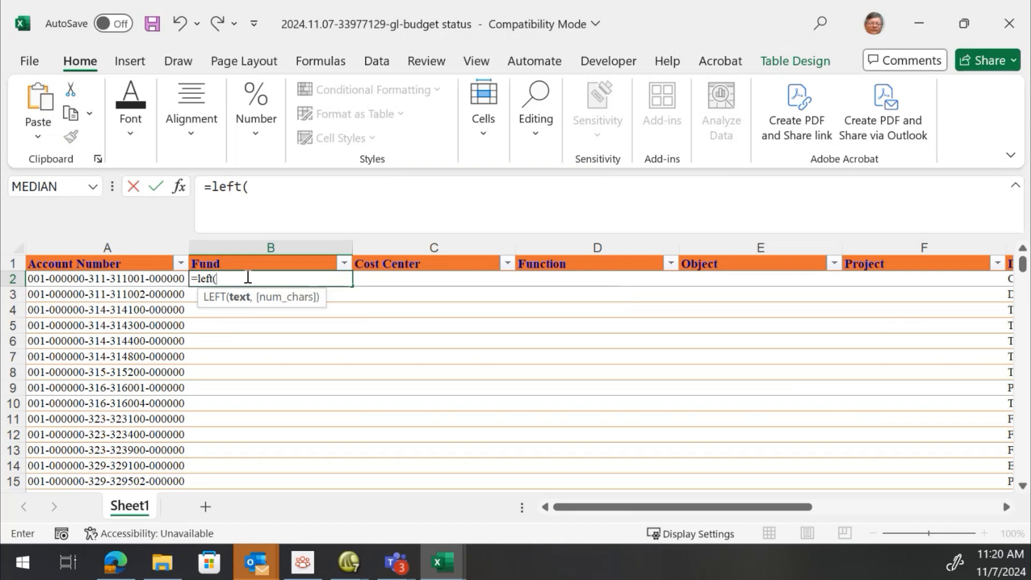
left_click(95, 278)
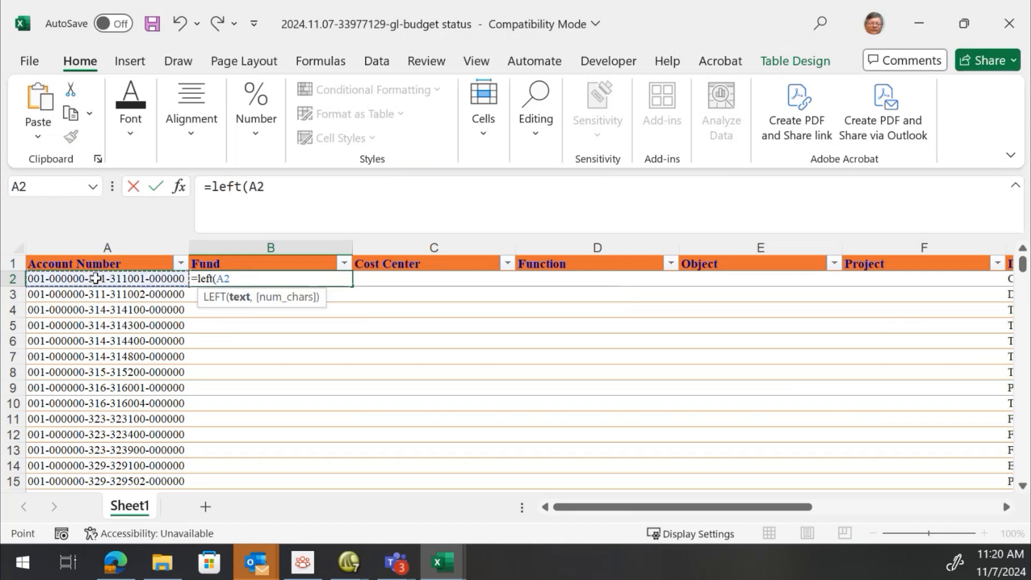
type(",")
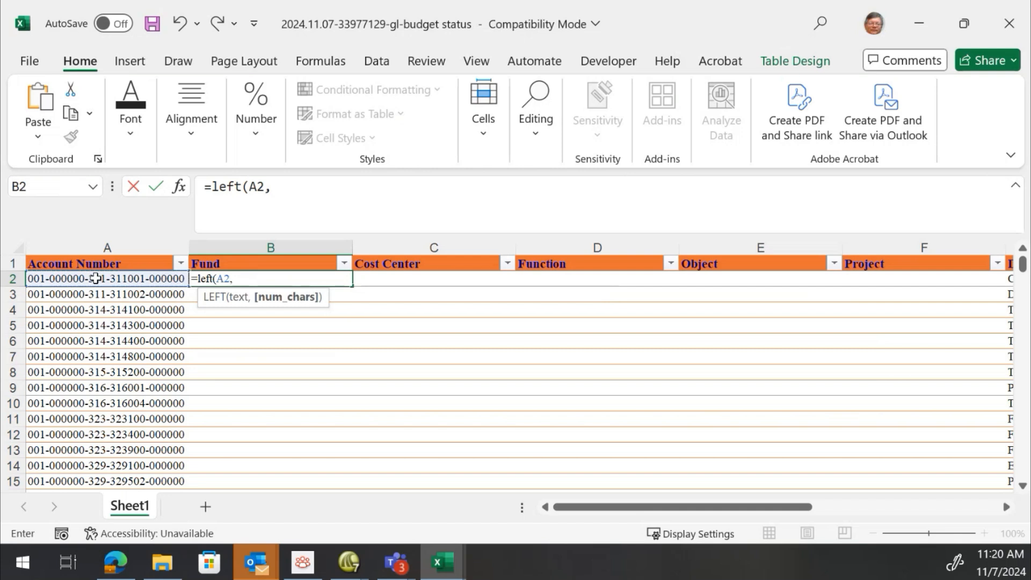
type("3)")
key("Tab")
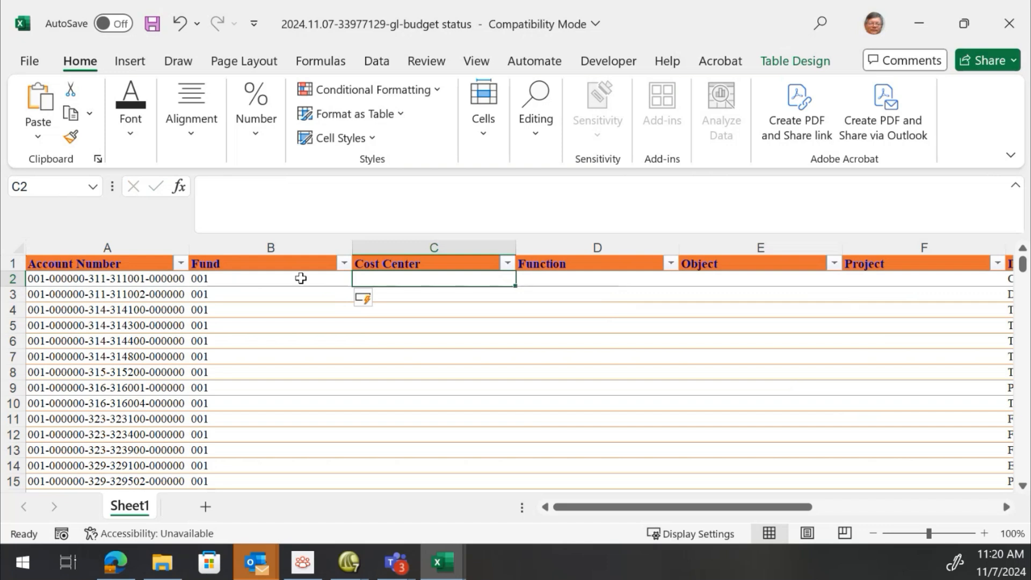
Narrow the Fund column and check that the formula reaches the last table row
left_click_drag(350, 249, 239, 249)
left_click(202, 294)
key("End")
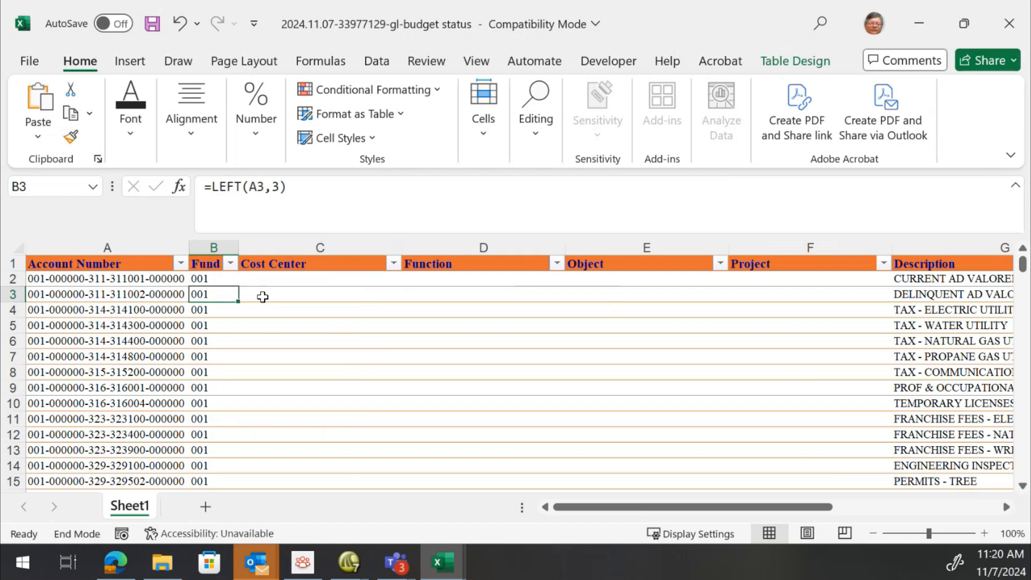
key("Down")
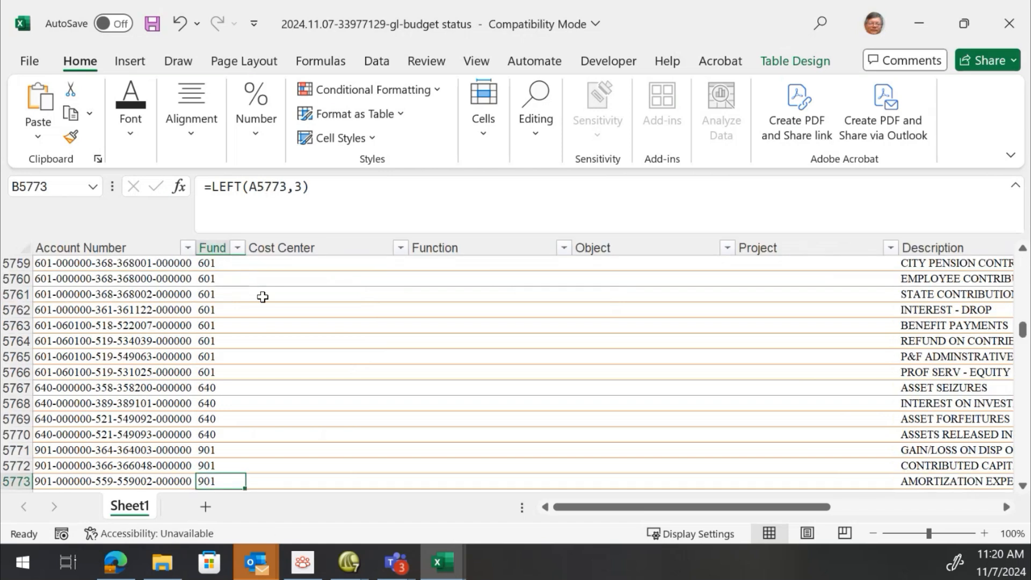
key("End")
key("Up")
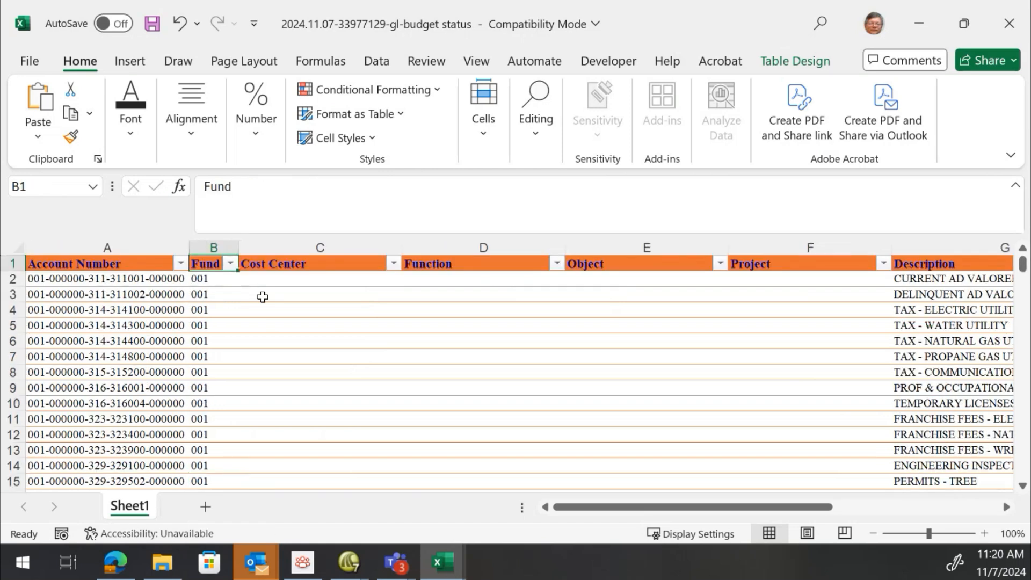
Fill the Cost Center column with =MID(A2,5,6) to extract six characters starting at position 5
key("Right")
key("Down")
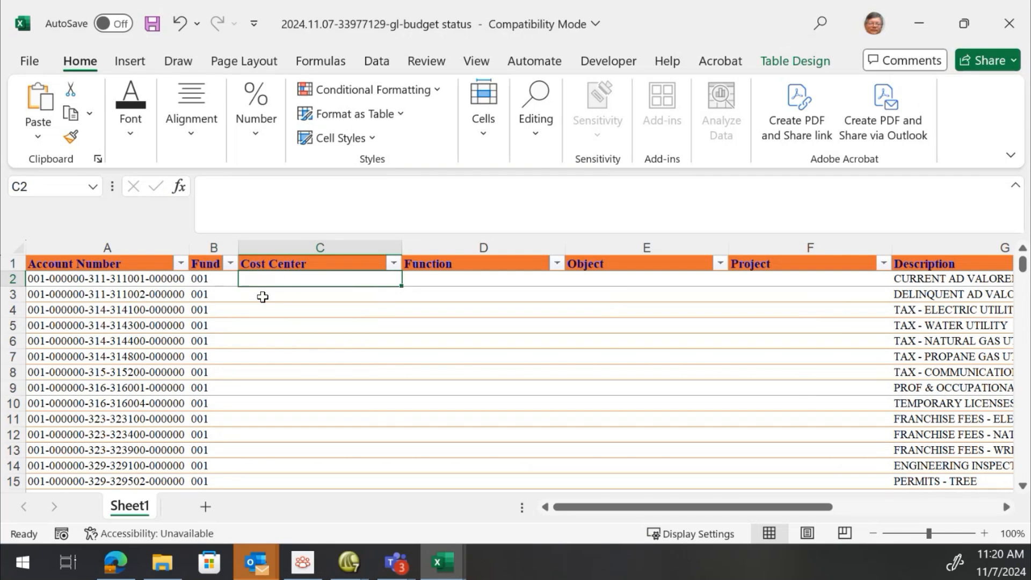
type("=mid(")
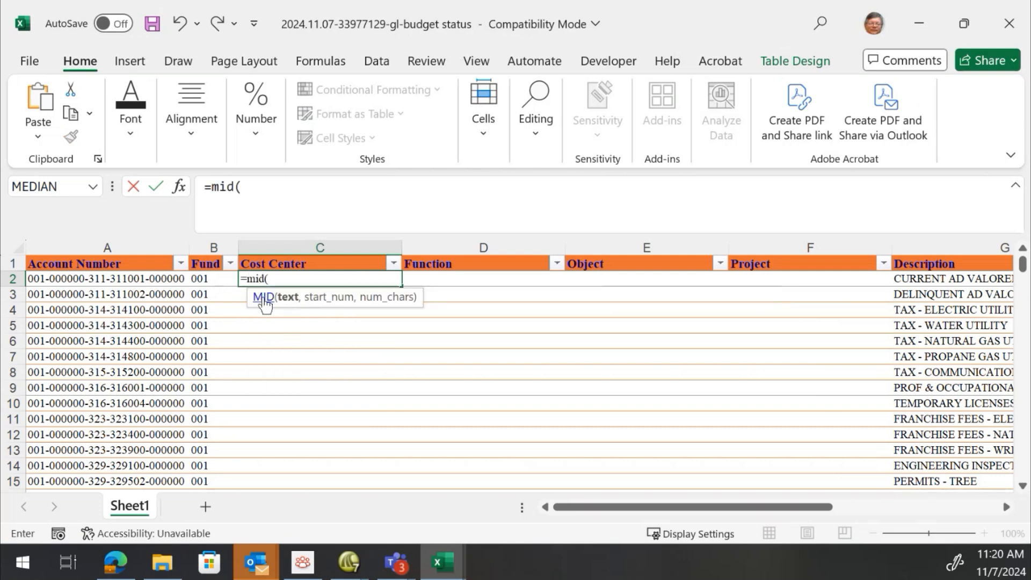
left_click(123, 280)
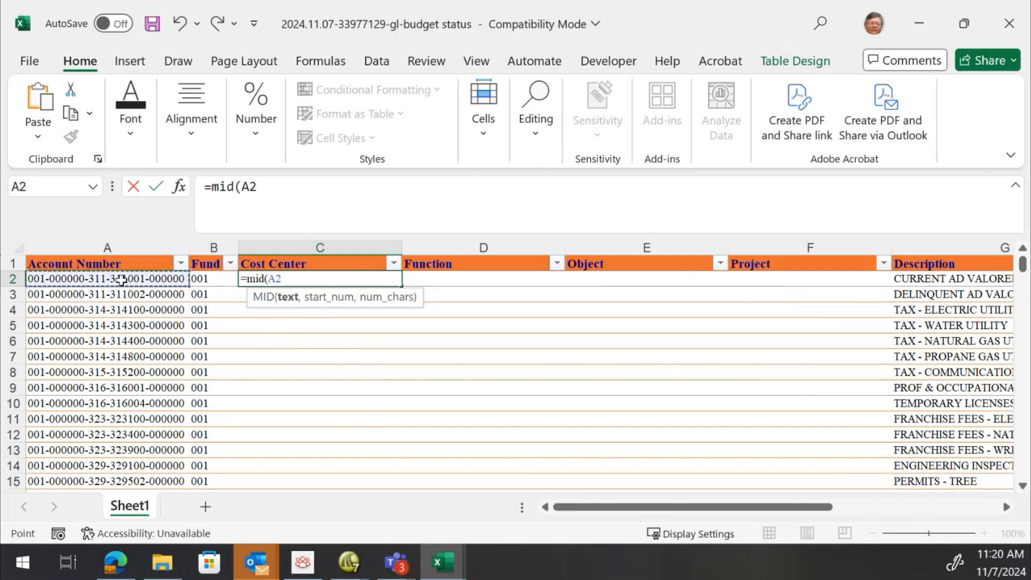
type(",")
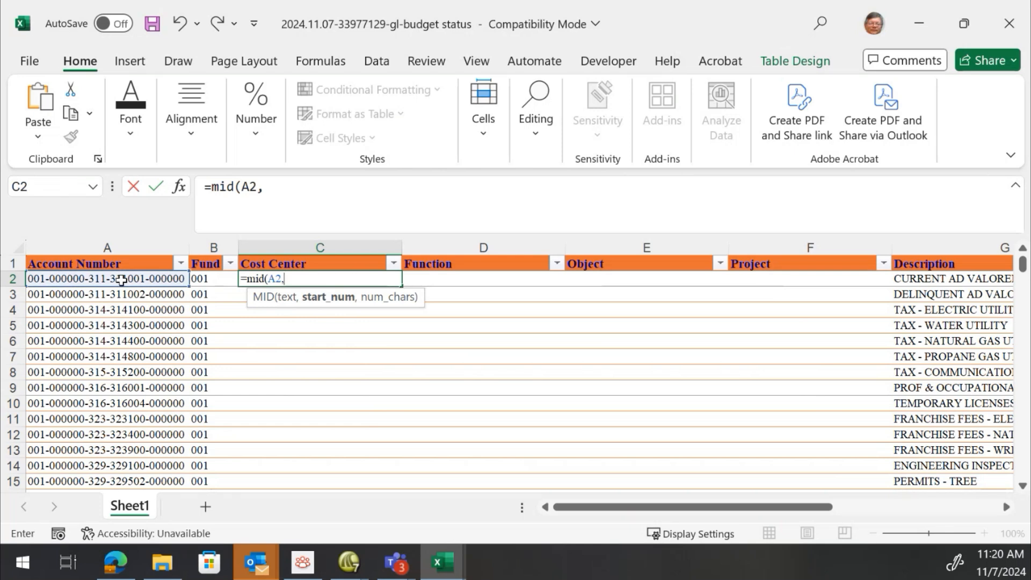
type("5,6")
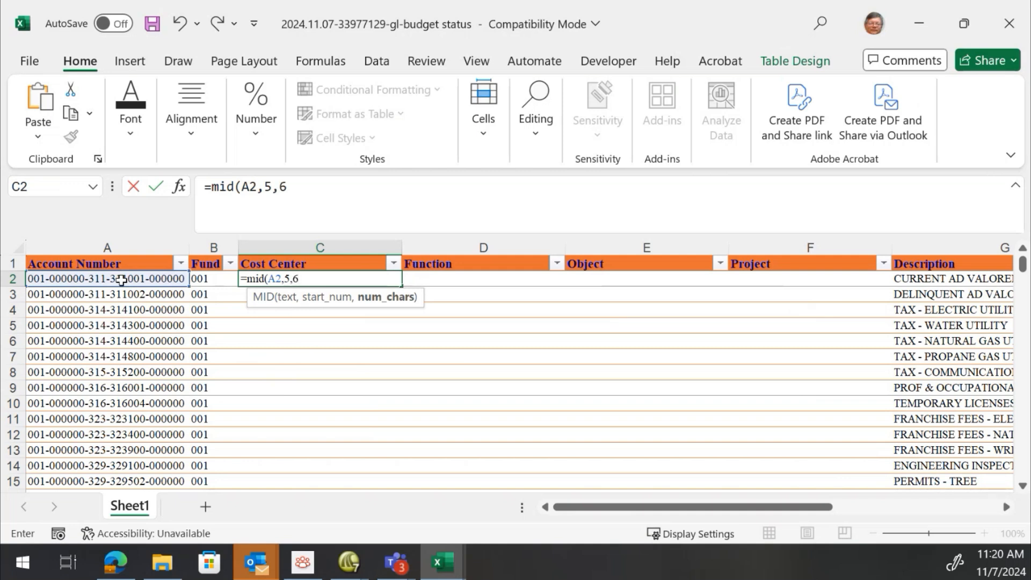
type(")")
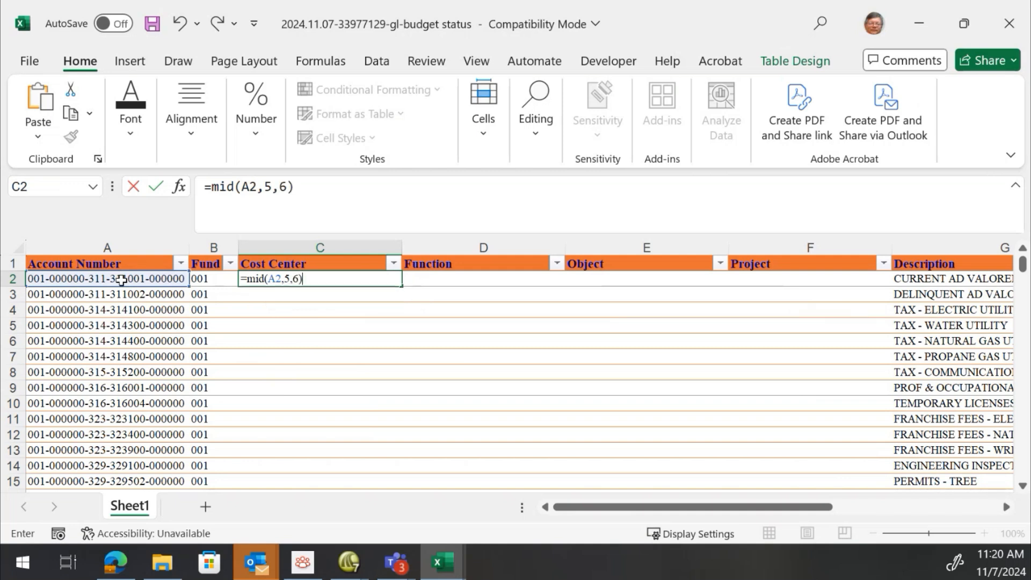
key("Return")
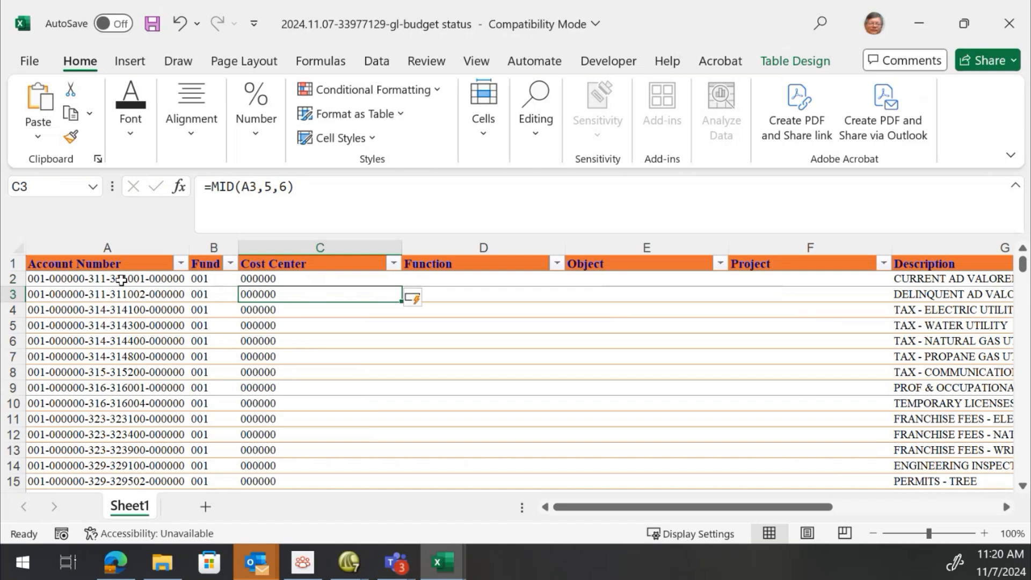
Check that the Cost Center formula reaches the last table row, then return to the top
key("End")
key("Down")
key("Up")
key("Up")
key("Up")
key("Up")
key("Up")
key("Up")
key("Up")
key("Up")
key("Up")
key("Up")
key("Up")
key("Down")
key("Down")
key("Down")
key("Down")
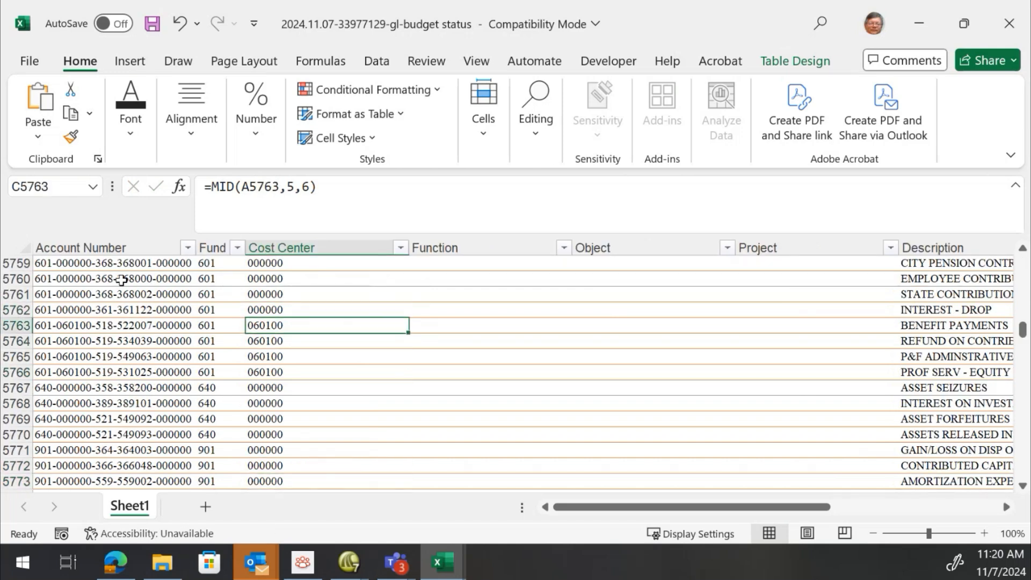
key("End")
key("Up")
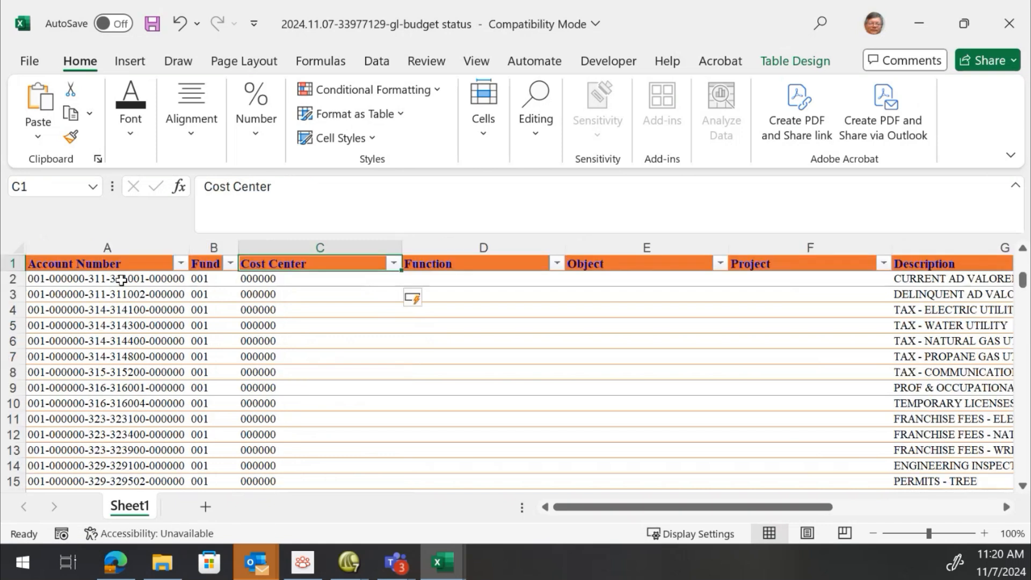
Fit the Cost Center column width and fill the Function column with =MID(A2,12,3)
double_click(400, 247)
left_click(363, 278)
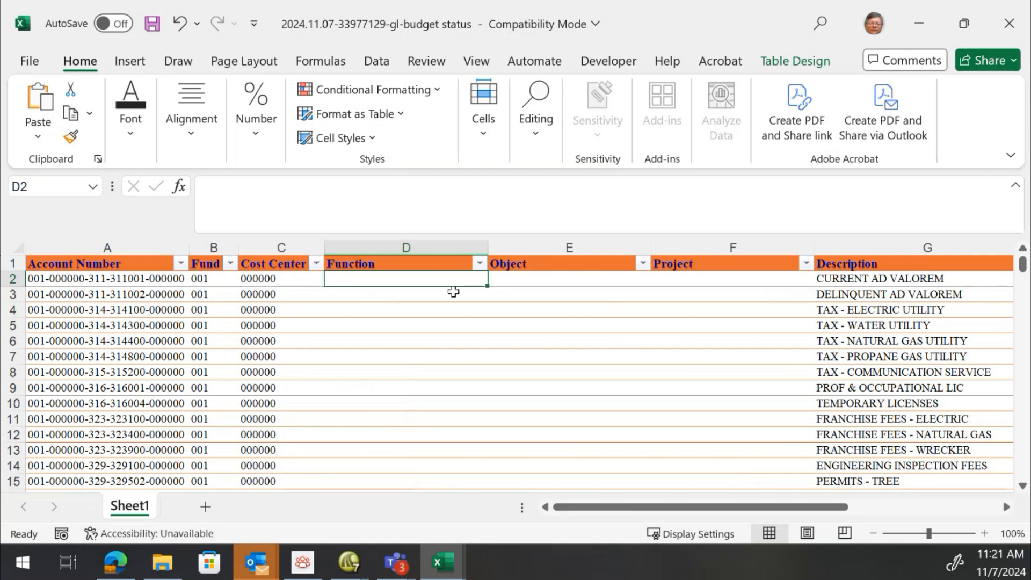
type("=mid(")
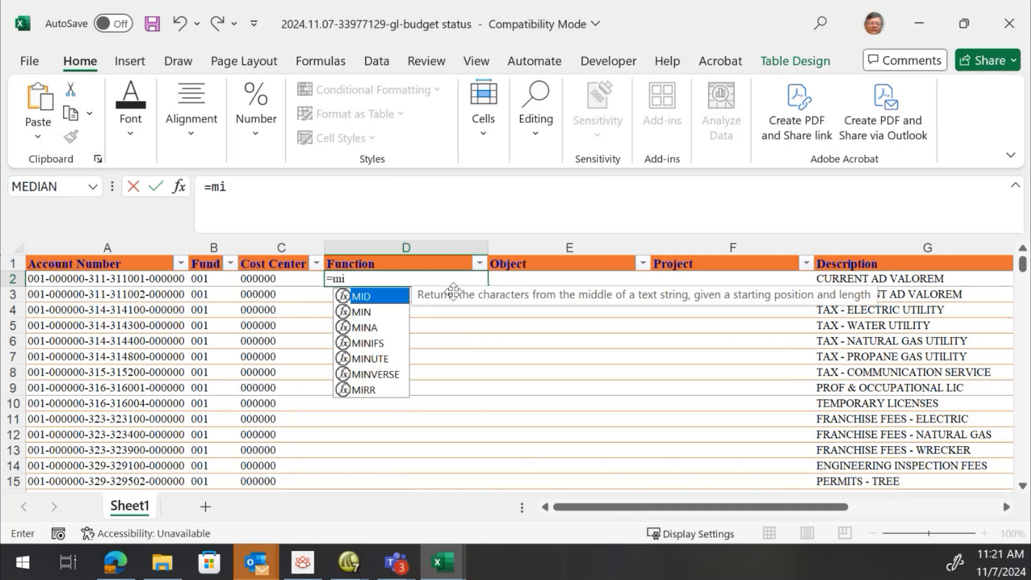
left_click(82, 276)
type(",12,3")
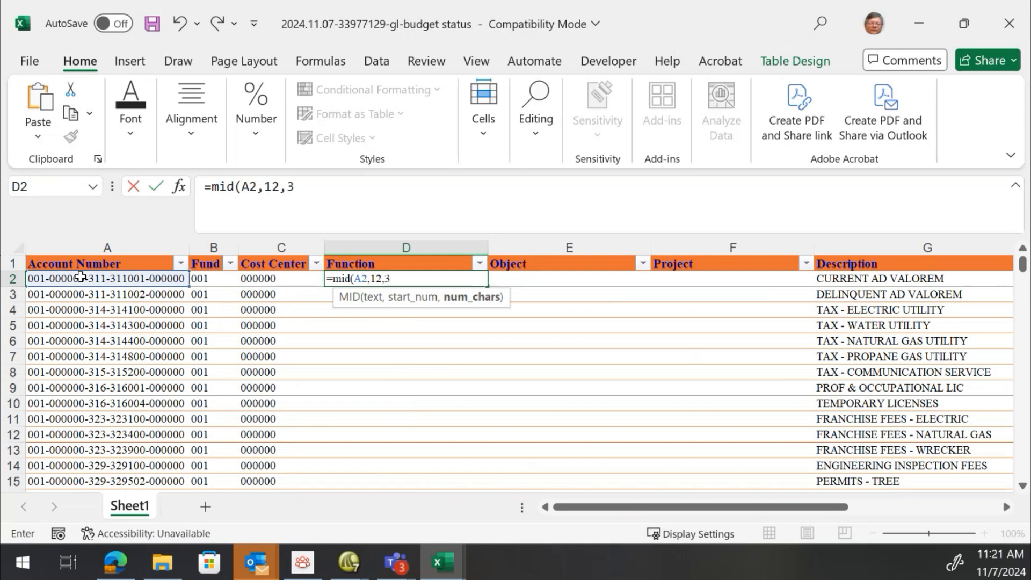
type(")")
key("Tab")
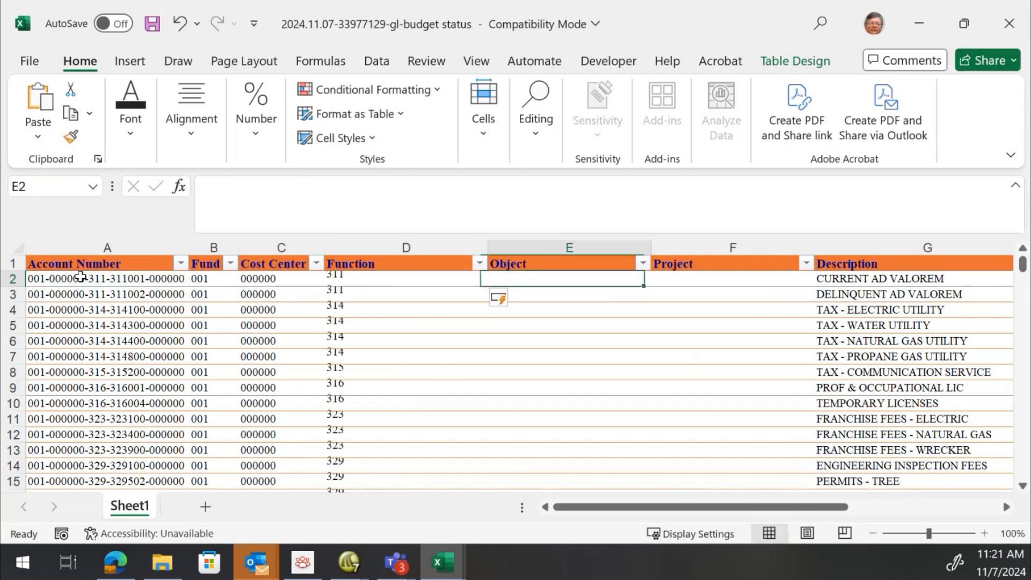
Fit the Function column width and fill the Object column with =MID(A2,16,6)
double_click(489, 248)
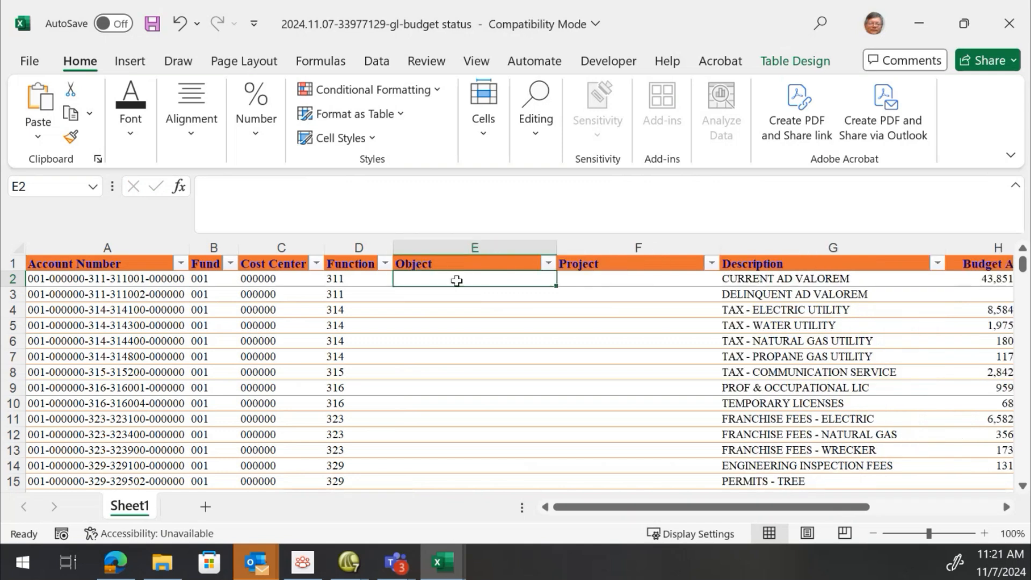
type("=m")
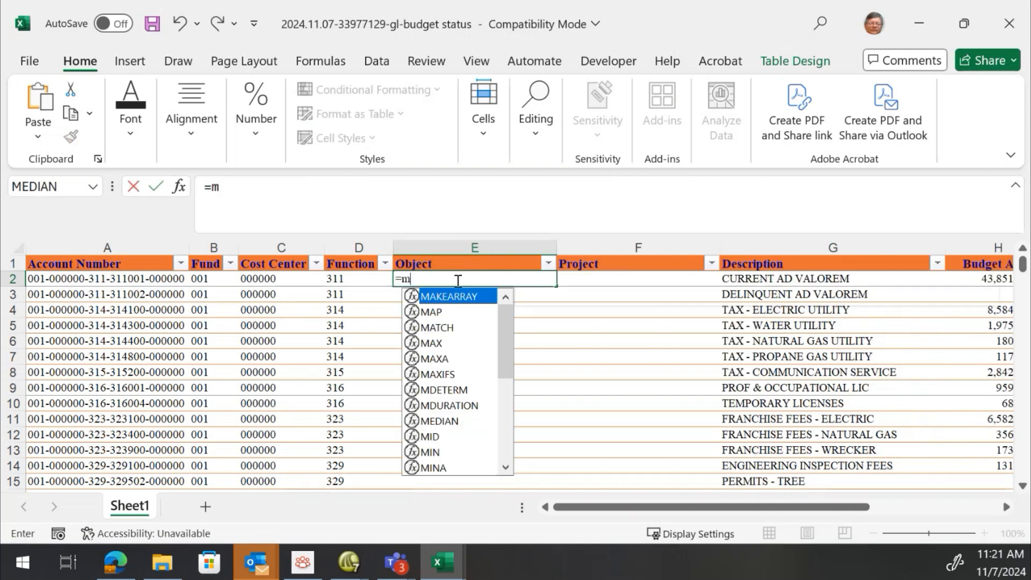
type("id(")
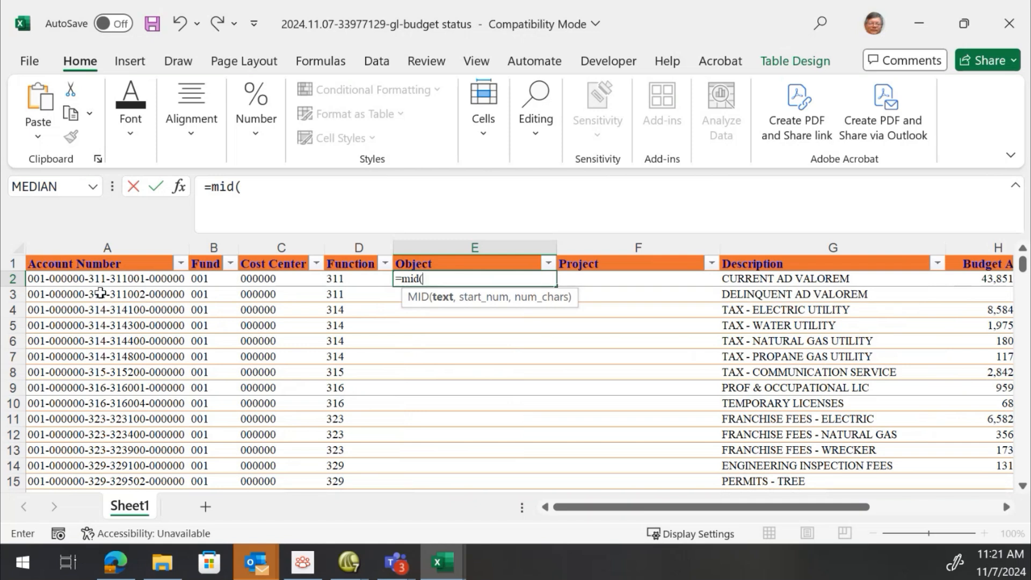
left_click(88, 275)
type(",")
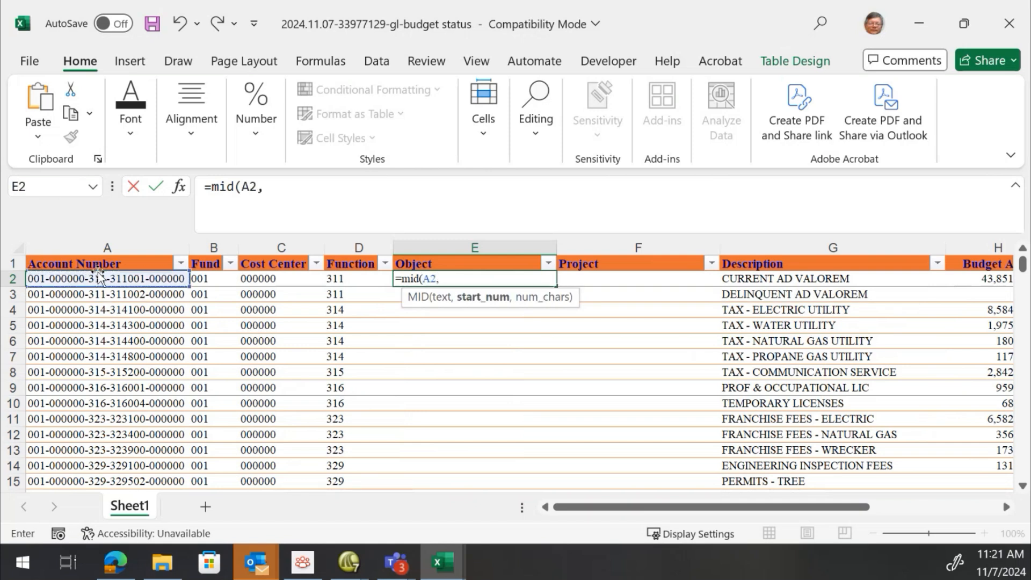
type("16,6")
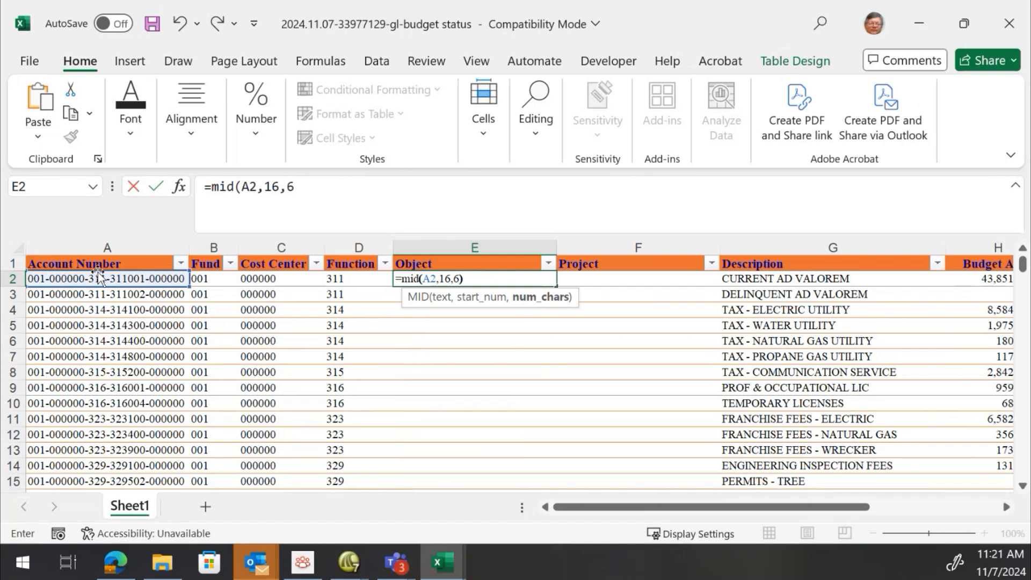
type(")")
key("Tab")
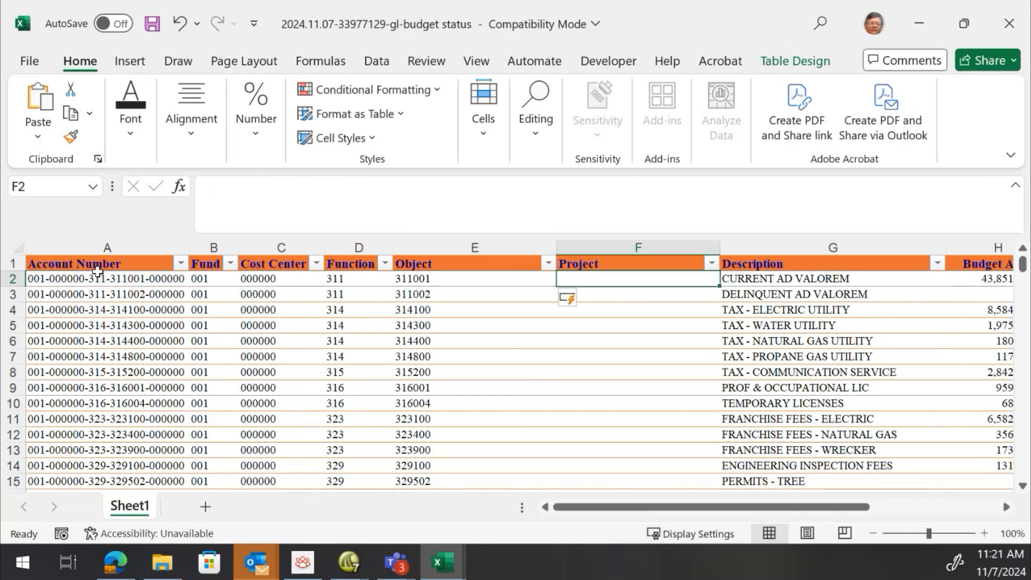
Fit the Object column width and fill the Project column with =RIGHT(A2,6)
double_click(557, 249)
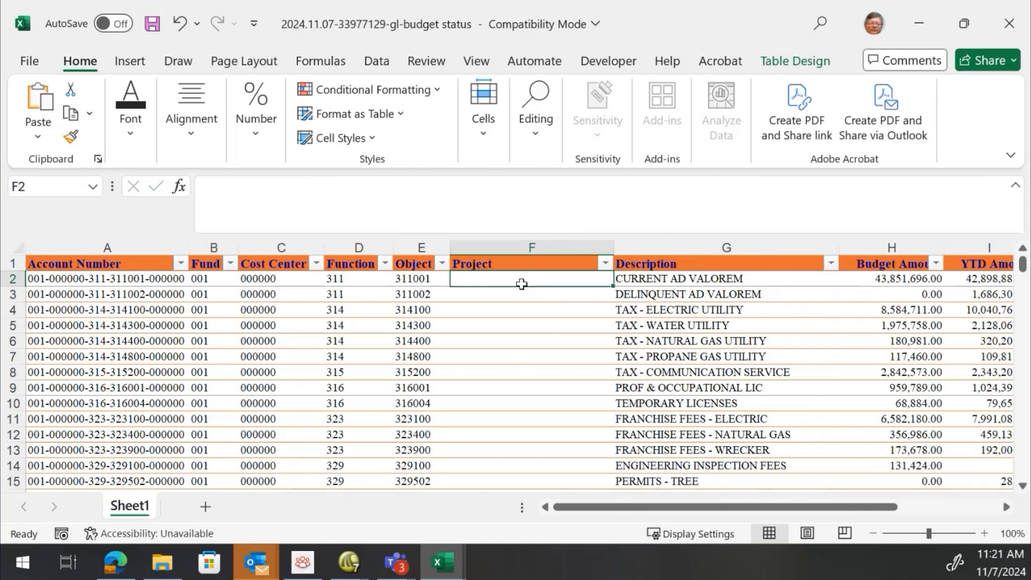
type("=")
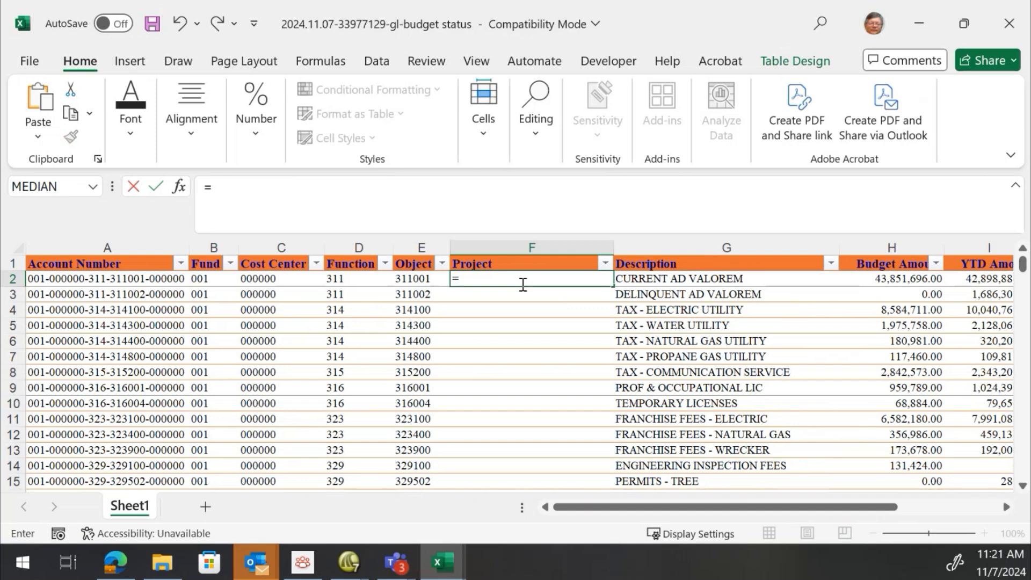
type("right(")
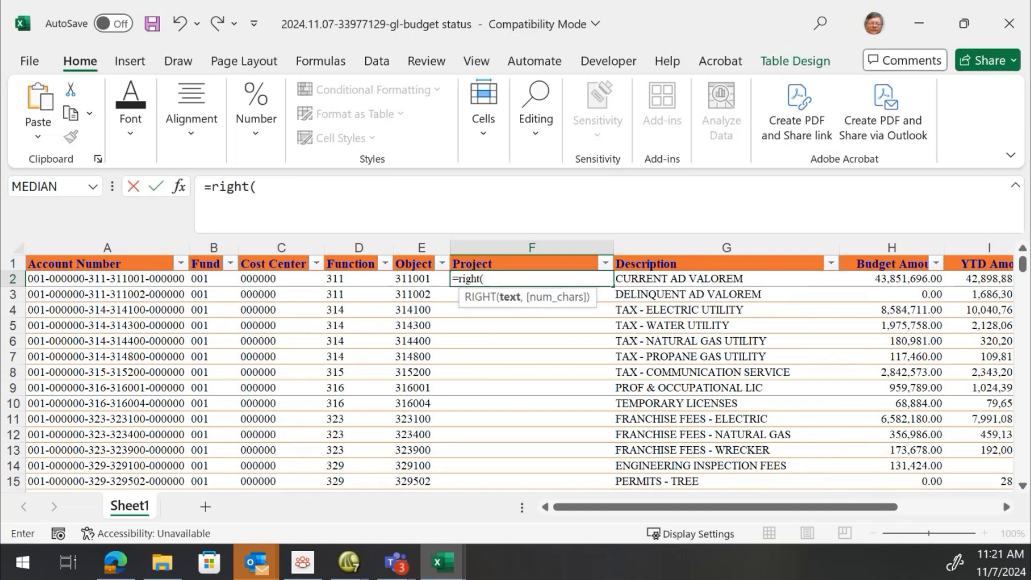
left_click(110, 278)
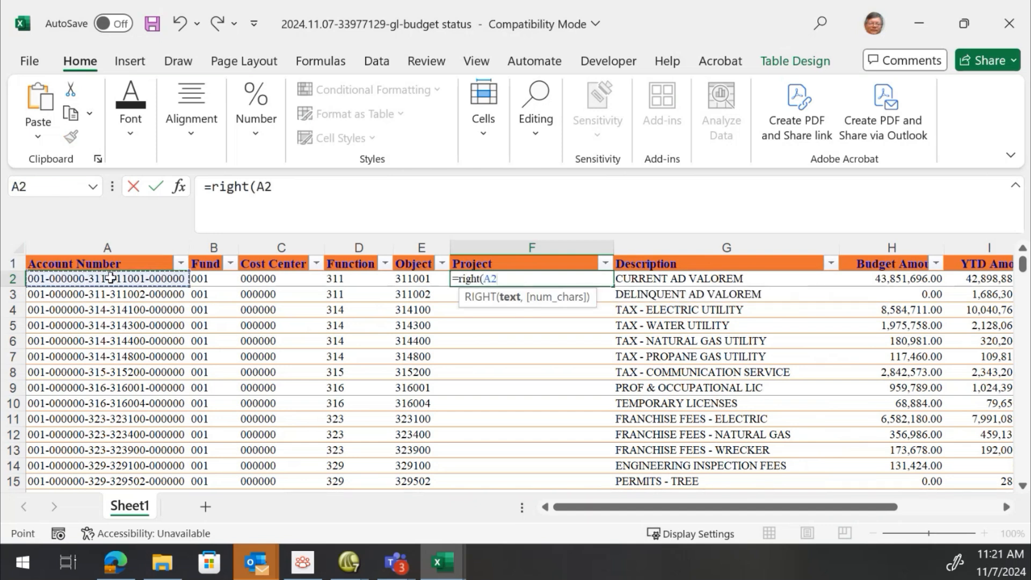
type(",6)")
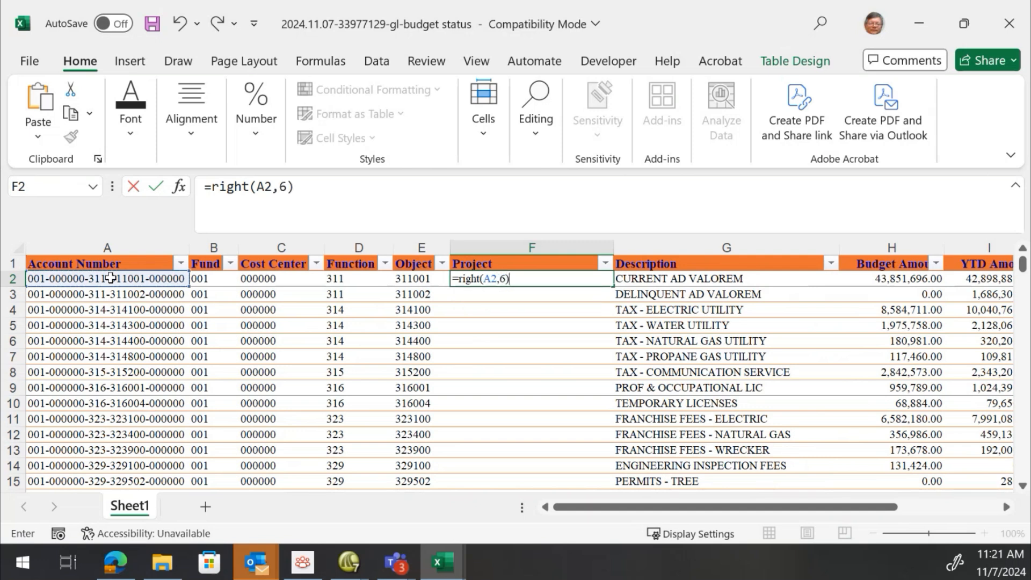
key("Return")
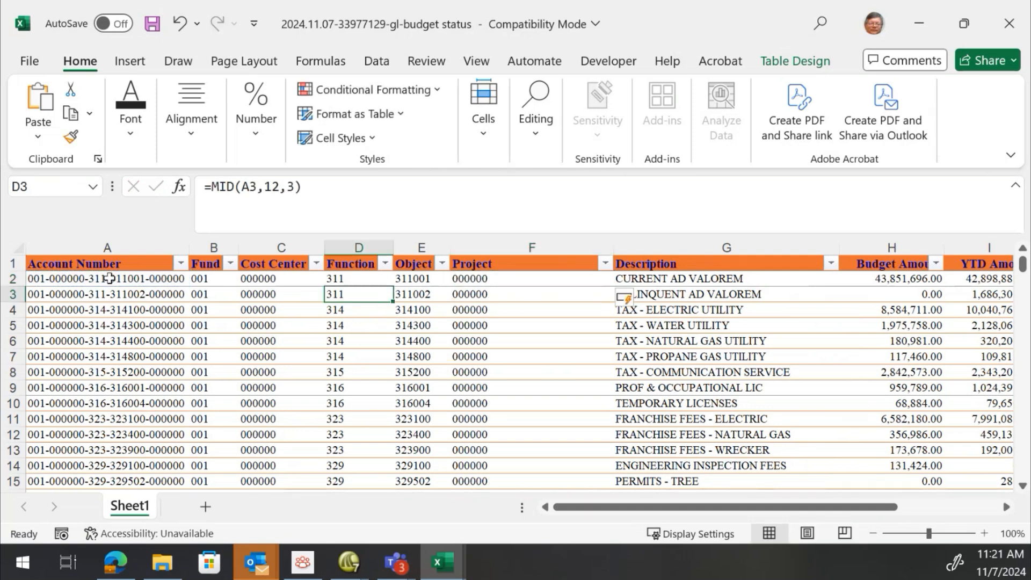
Filter the Object column to show rows that begin with 51 or begin with 52
left_click(163, 347)
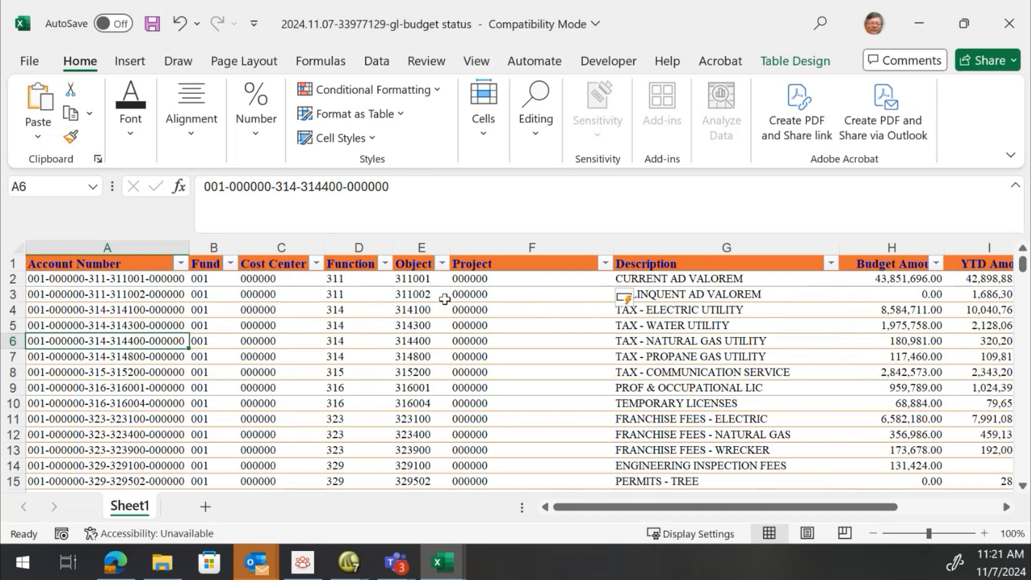
left_click(443, 263)
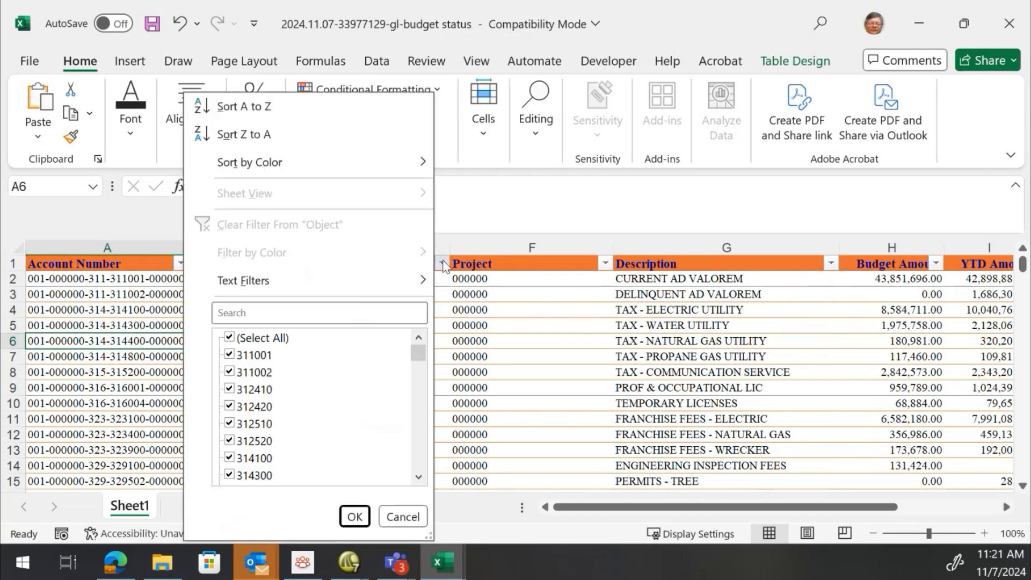
mouse_move(276, 283)
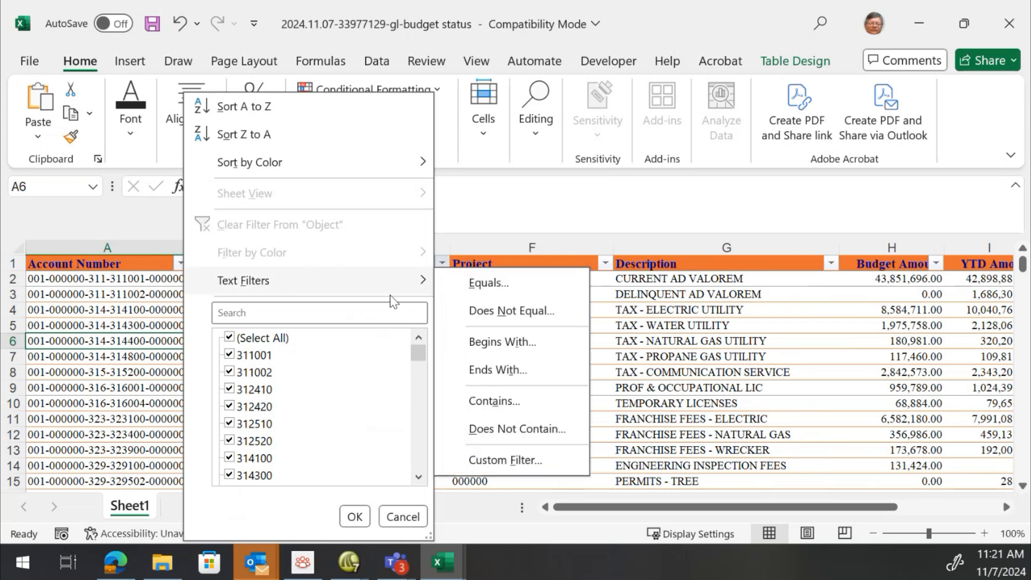
left_click(491, 342)
left_click(378, 313)
type("51")
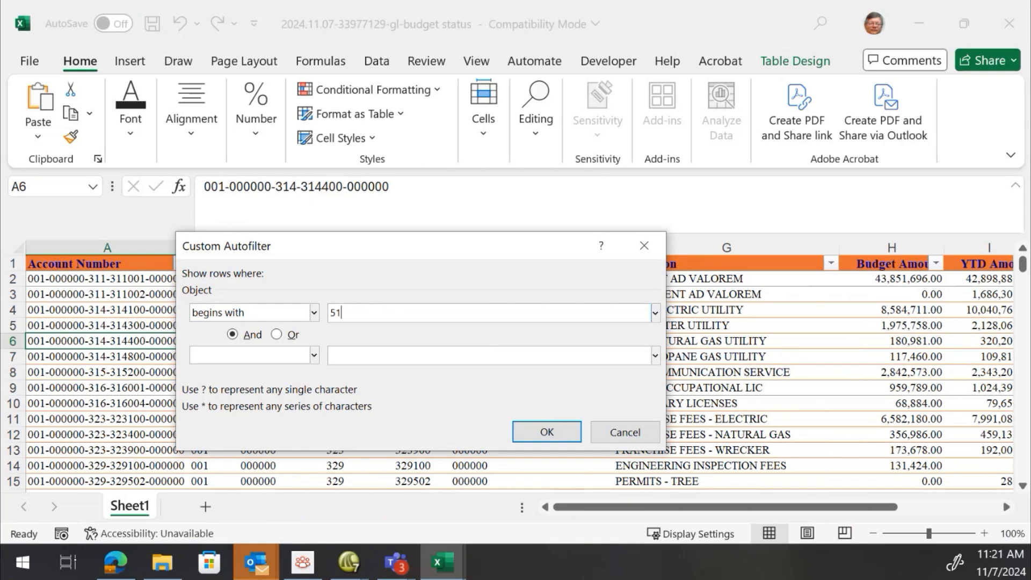
left_click(289, 335)
left_click(287, 365)
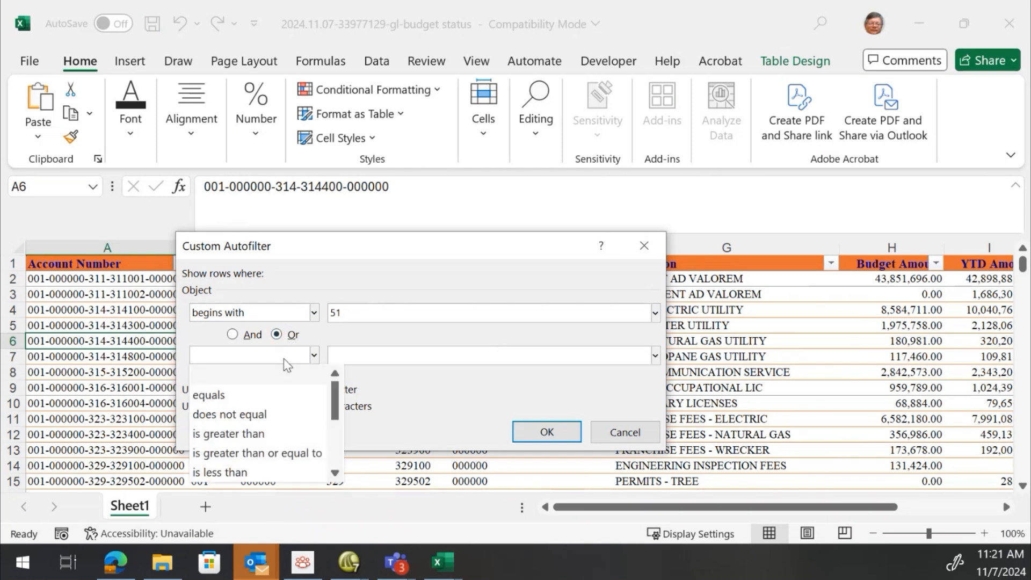
scroll(269, 462, "down", 2)
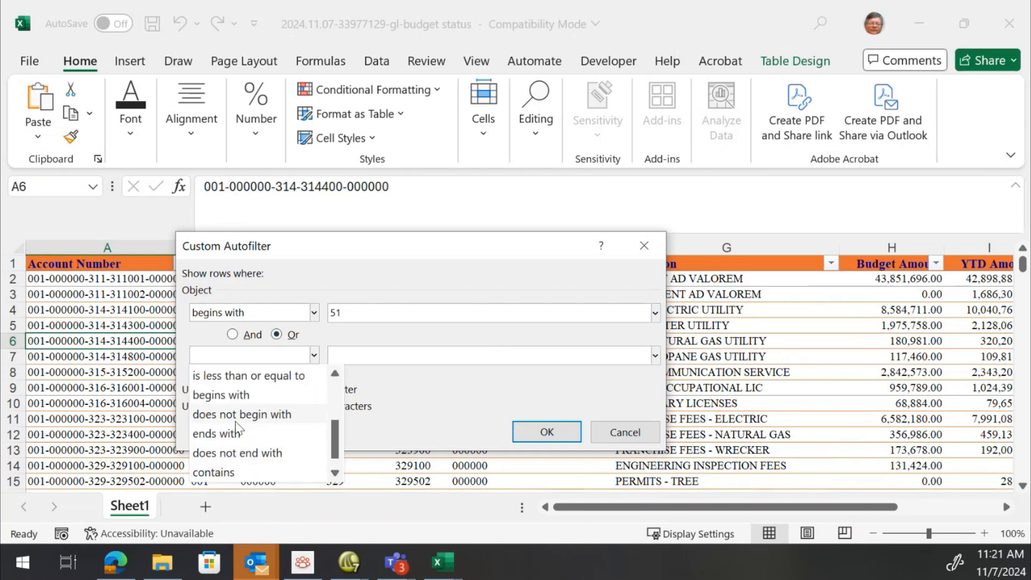
left_click(252, 394)
left_click(386, 353)
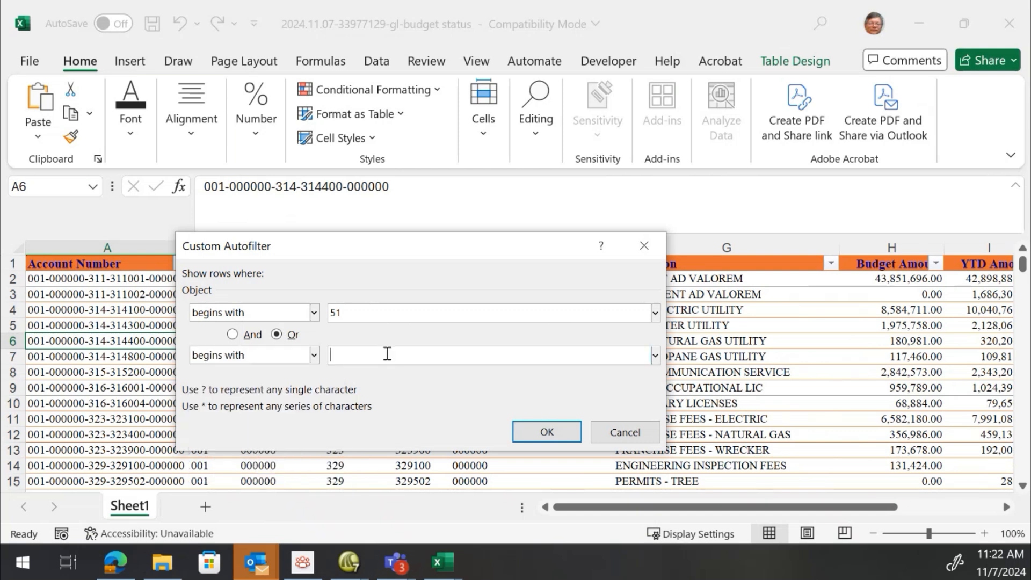
type("52")
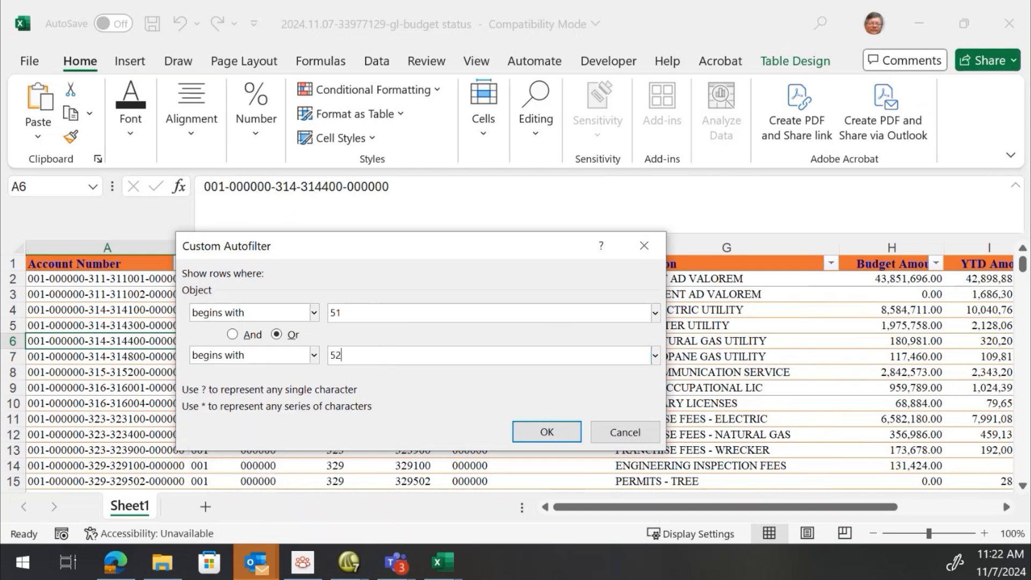
left_click(571, 433)
Scroll through the filtered rows
scroll(719, 311, "down", 15)
scroll(720, 333, "down", 8)
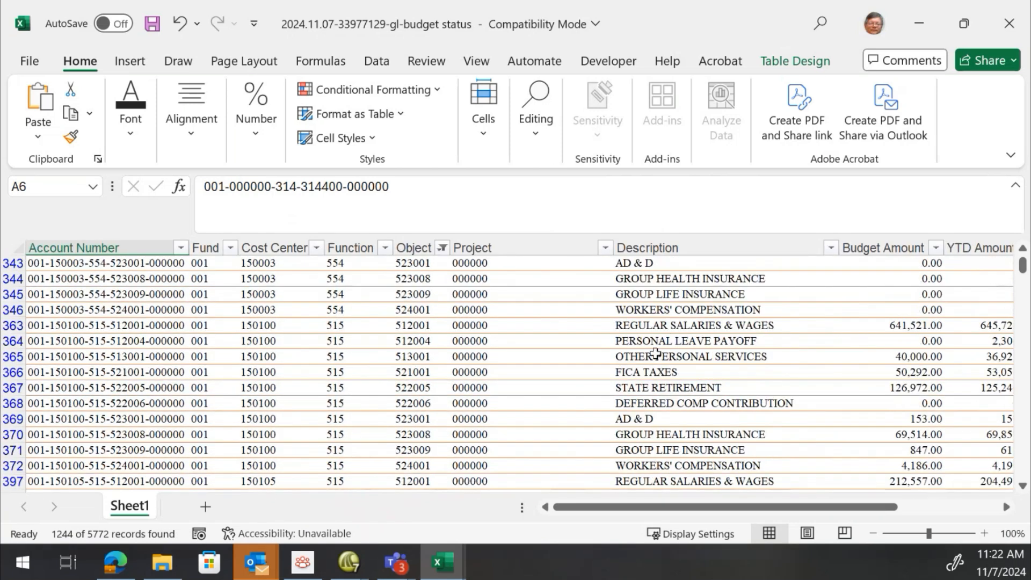
scroll(655, 352, "down", 20)
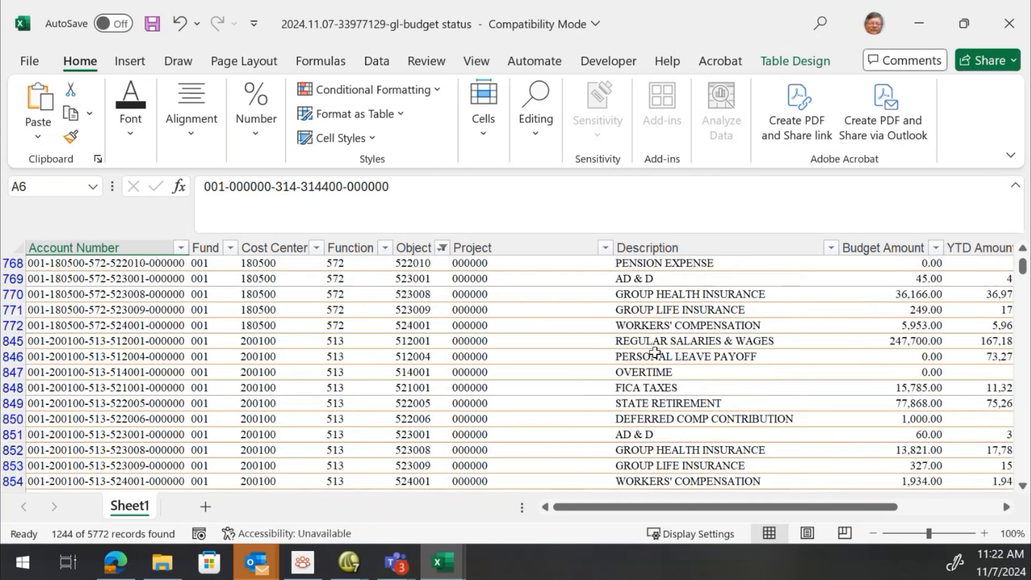
Add a total row to the table and set the Budget Amount total to Sum
scroll(655, 353, "down", 8)
scroll(655, 352, "down", 10)
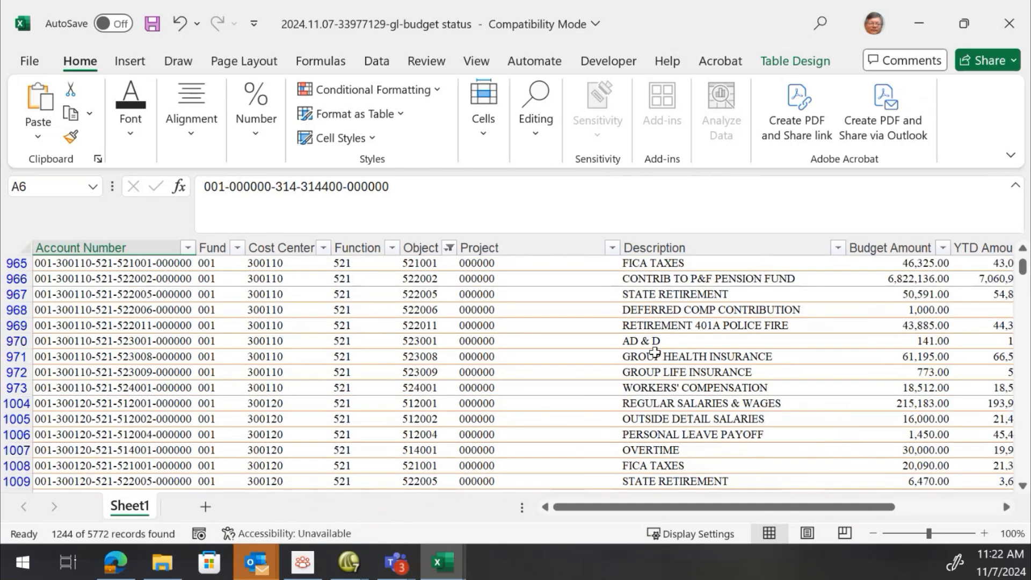
scroll(655, 353, "down", 6)
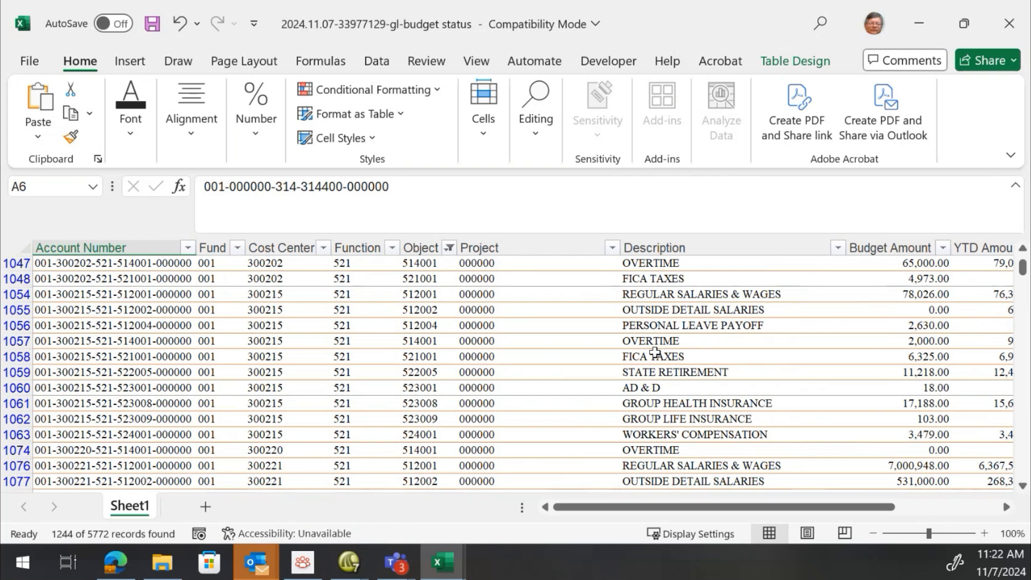
left_click(655, 352)
key("End")
key("Down")
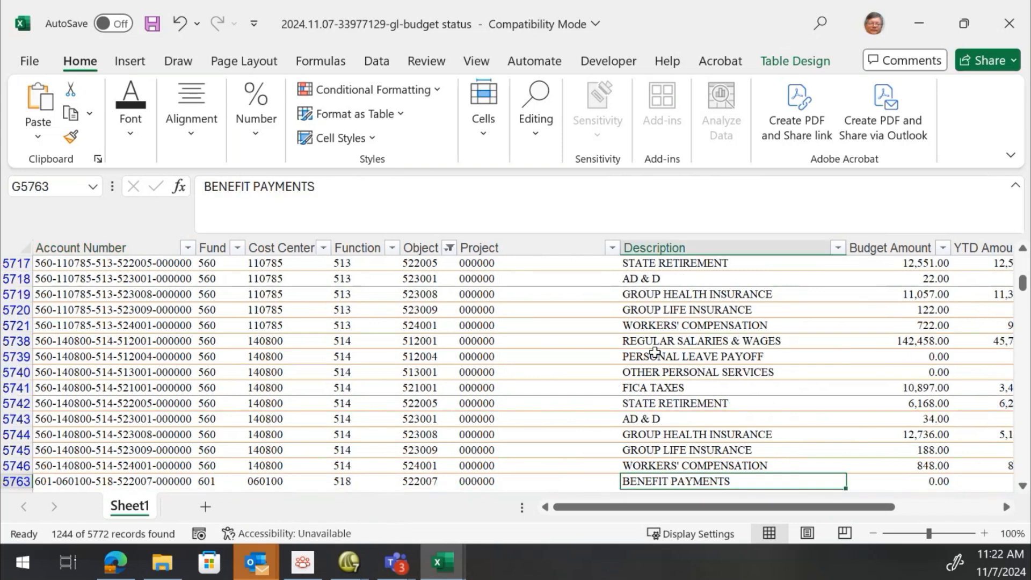
left_click(791, 65)
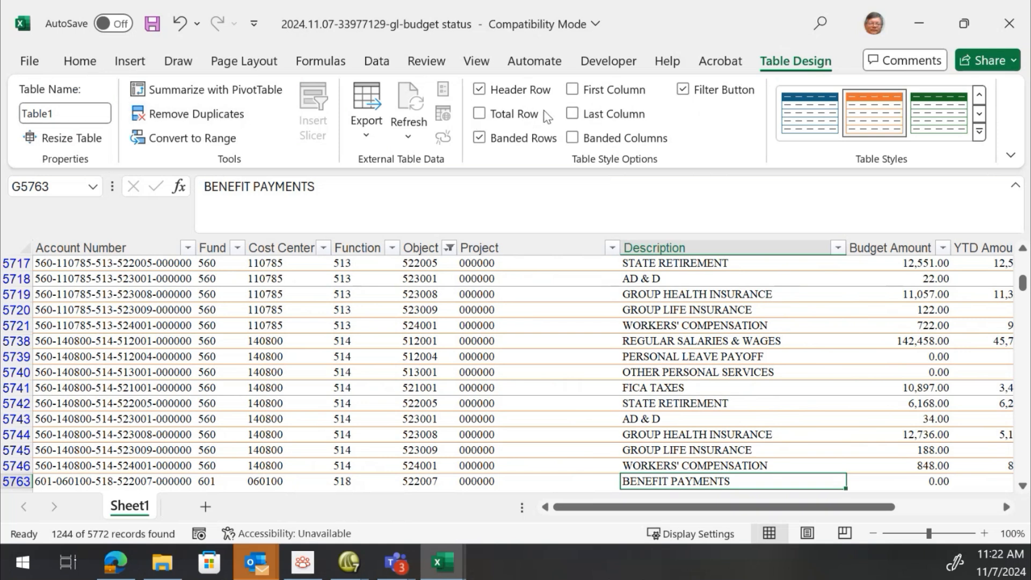
left_click(485, 115)
left_click(559, 315)
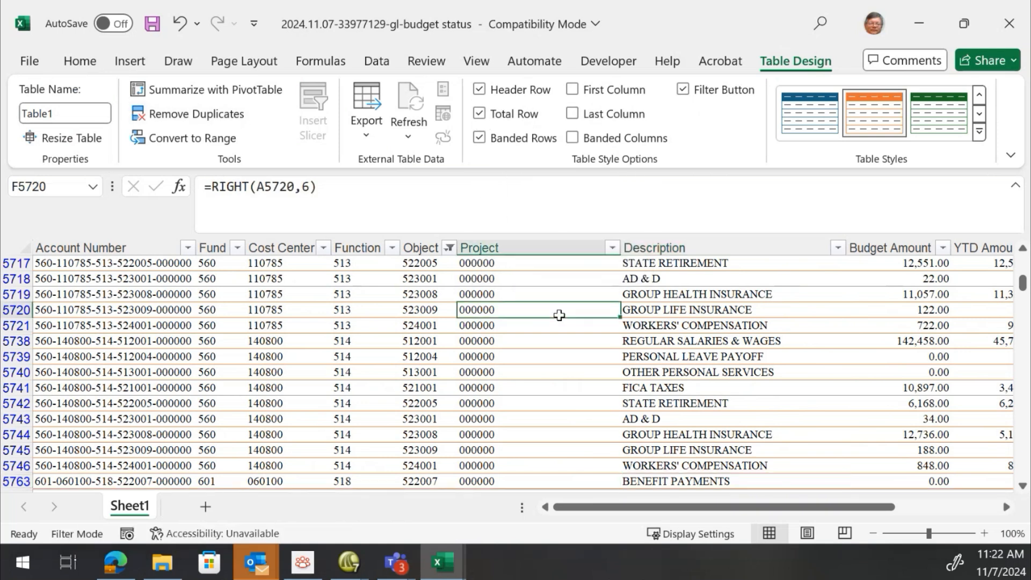
scroll(559, 315, "down", 9)
scroll(791, 301, "up", 8)
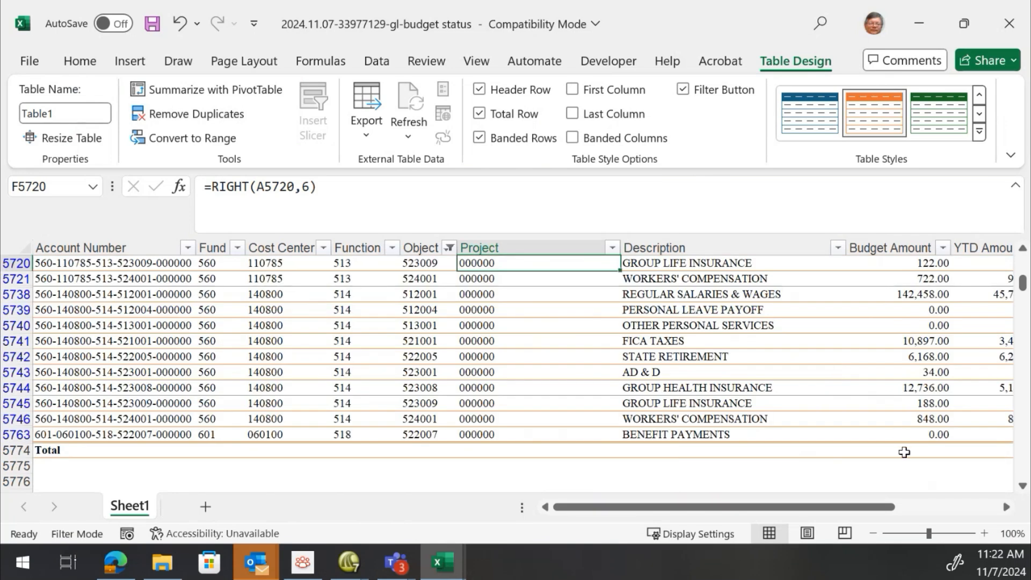
left_click(936, 451)
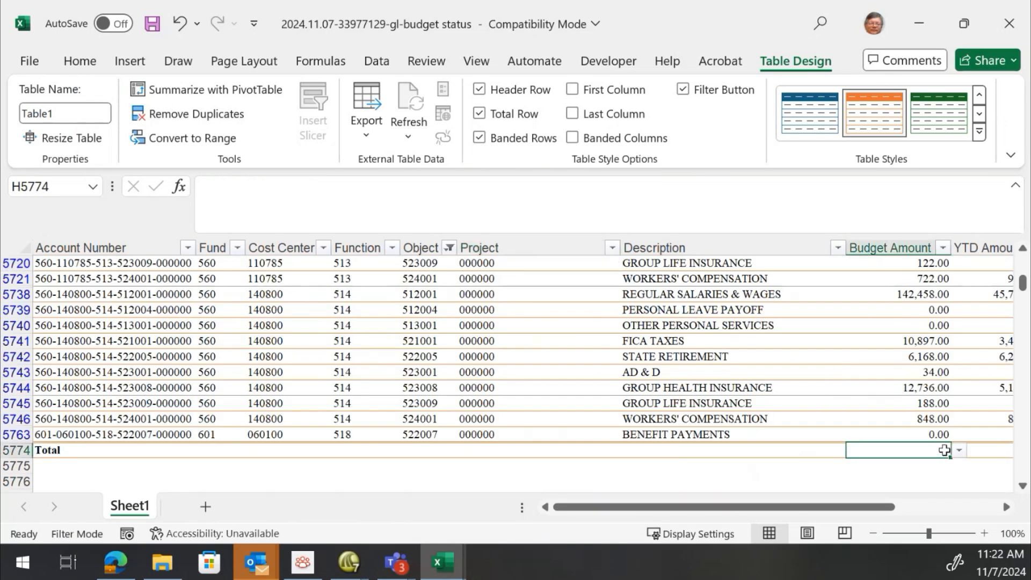
left_click(959, 451)
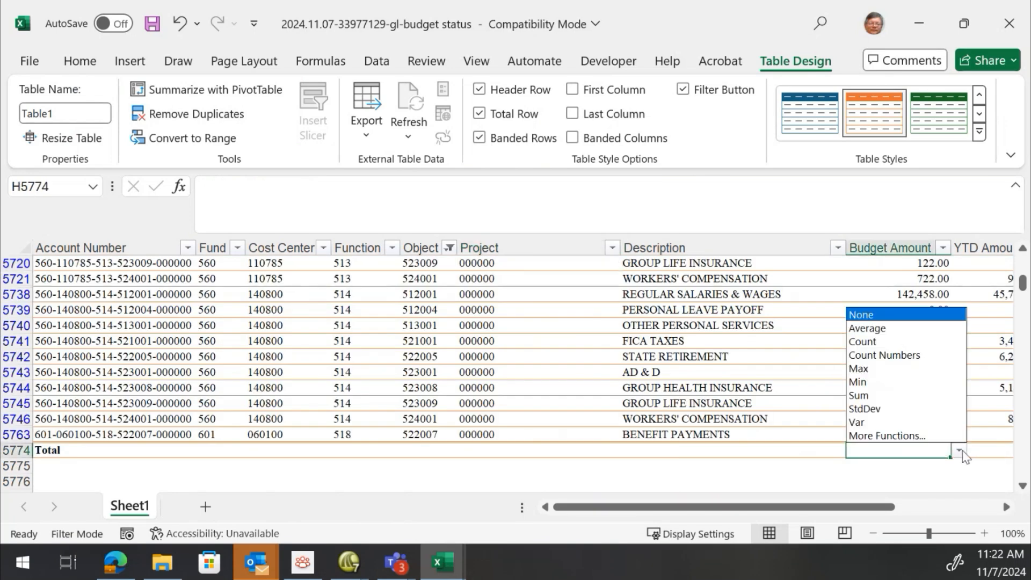
left_click(892, 395)
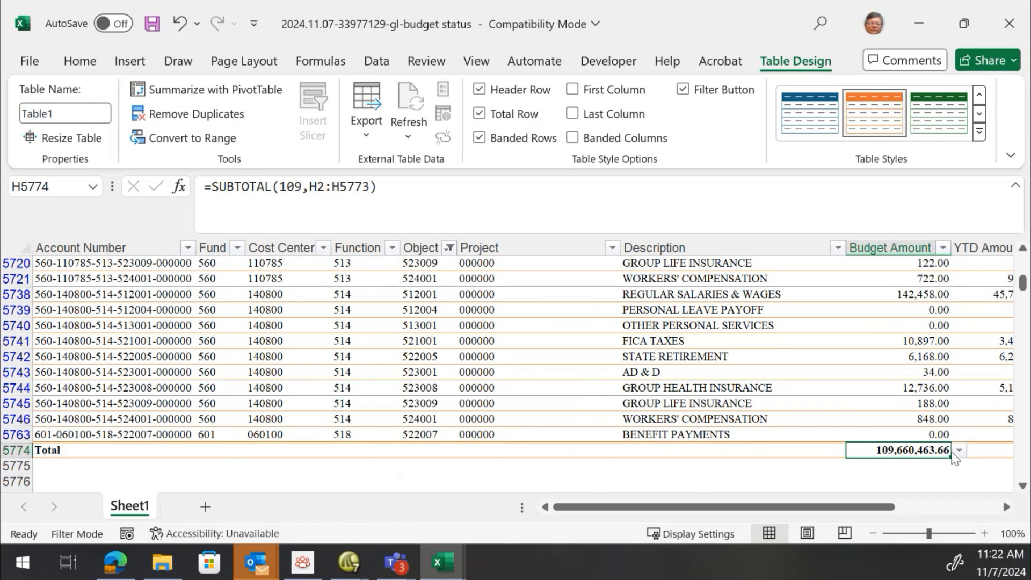
Clear the filter from the Object column so all rows show again
left_click(426, 321)
key("ctrl+Up")
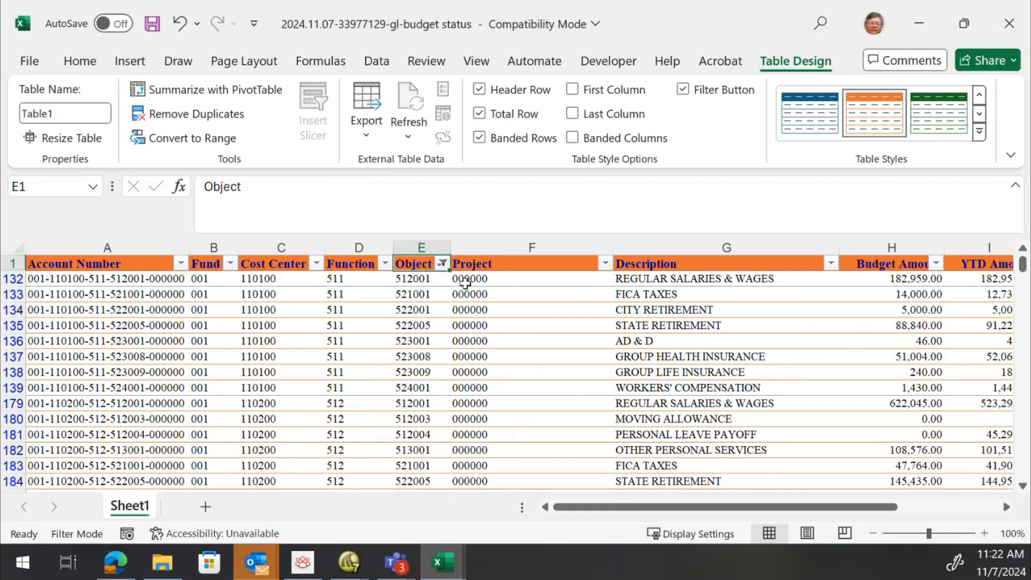
left_click(442, 262)
left_click(265, 343)
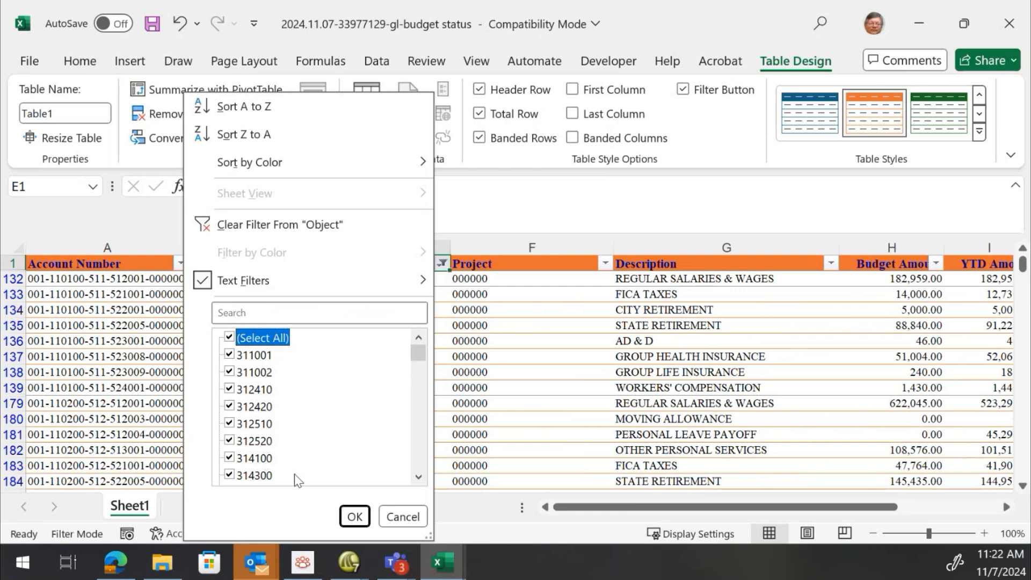
left_click(354, 516)
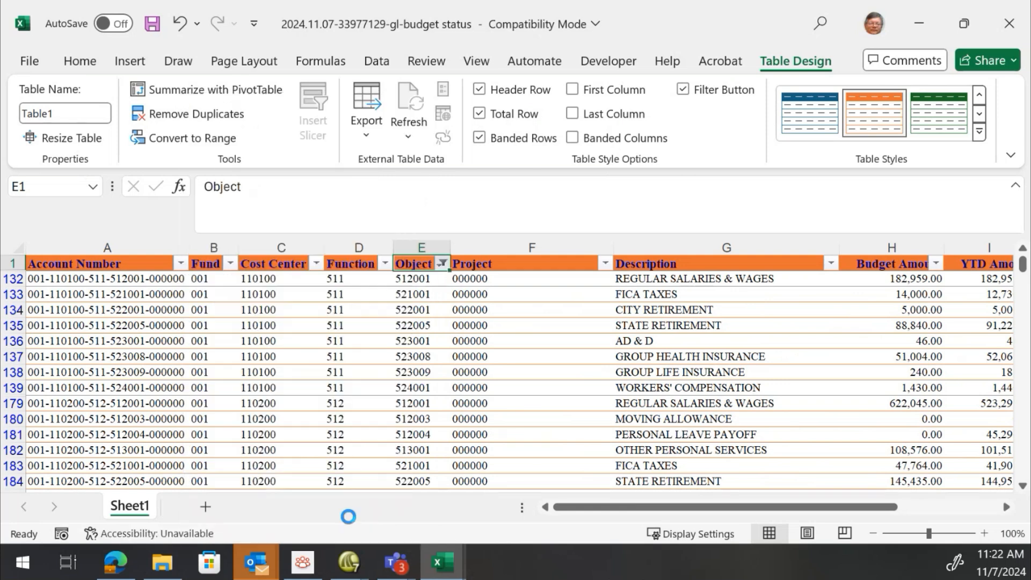
Filter the Cost Center column to 160100 and review the matching rows
left_click(232, 329)
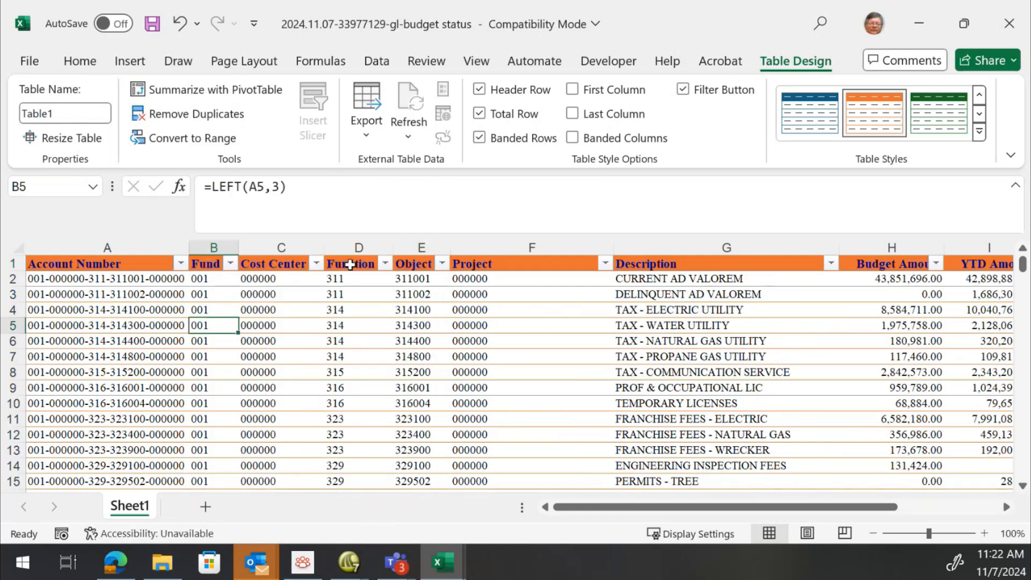
left_click(316, 264)
left_click(177, 311)
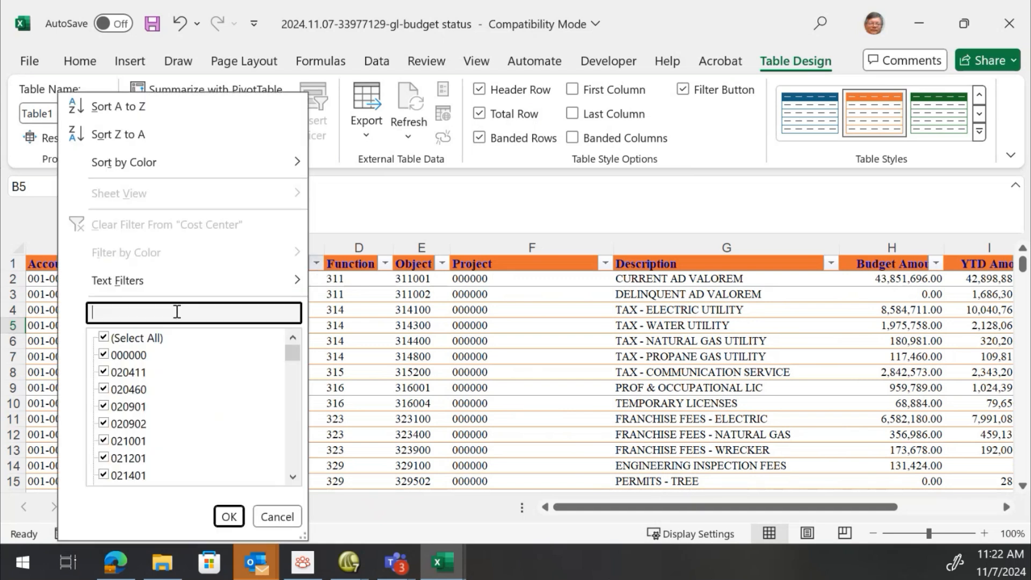
type("160100")
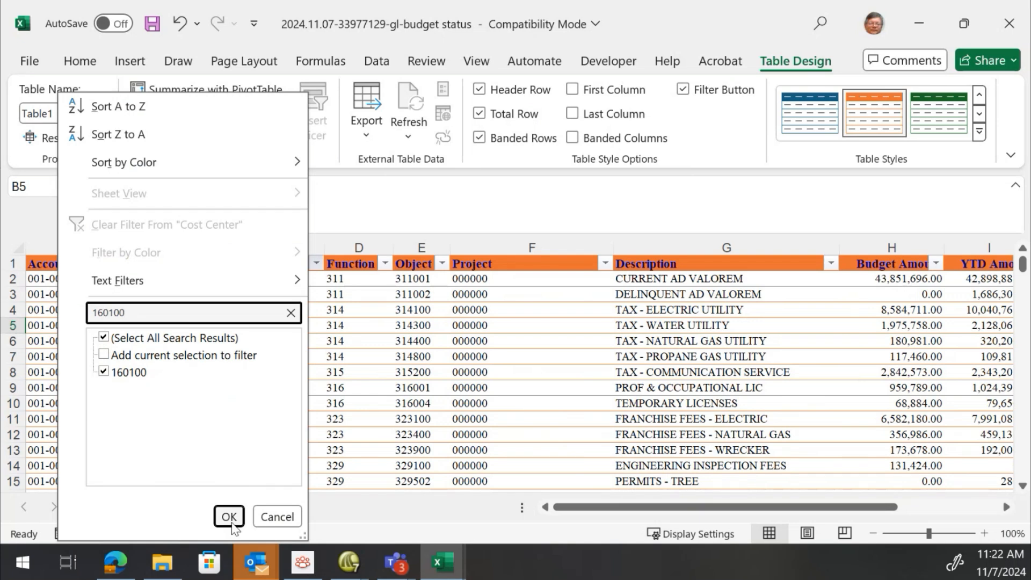
left_click(231, 521)
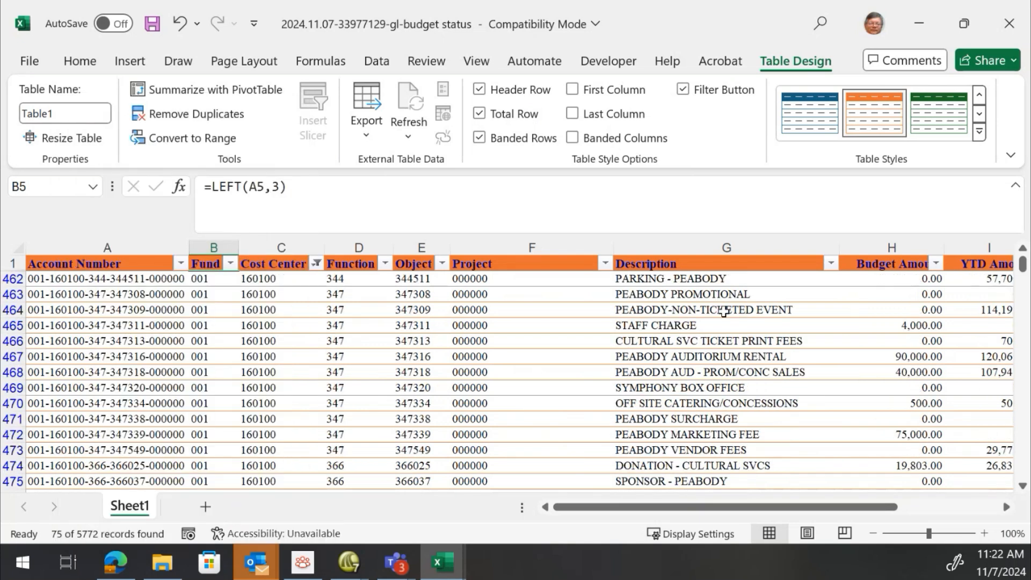
scroll(724, 311, "down", 20)
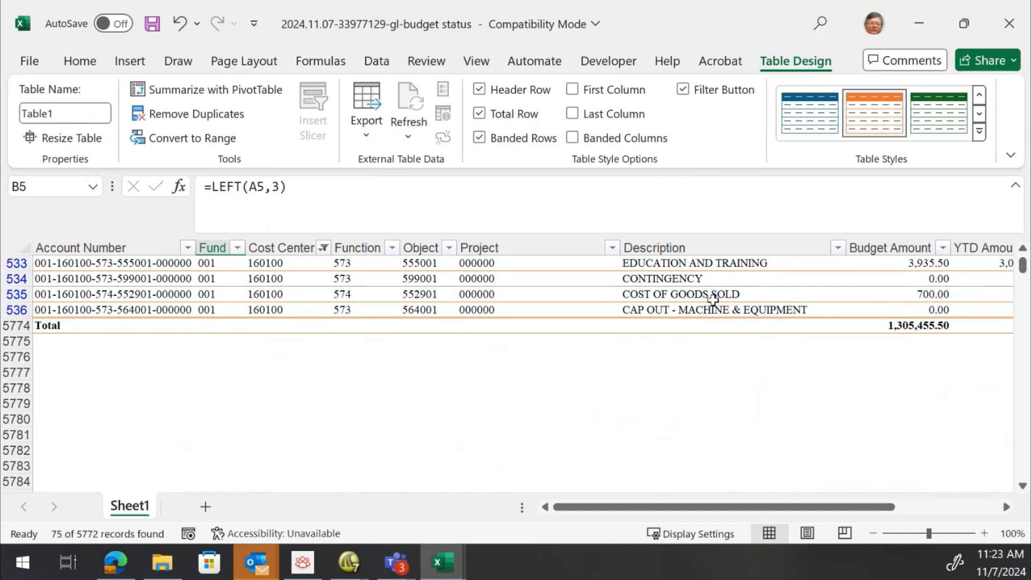
scroll(703, 306, "up", 3)
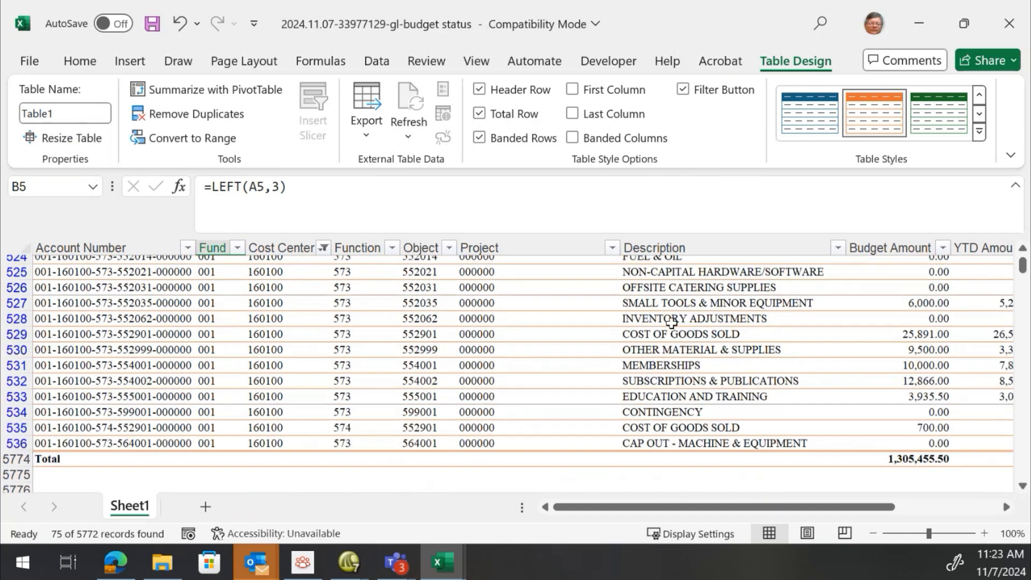
scroll(671, 322, "up", 9)
scroll(671, 324, "up", 12)
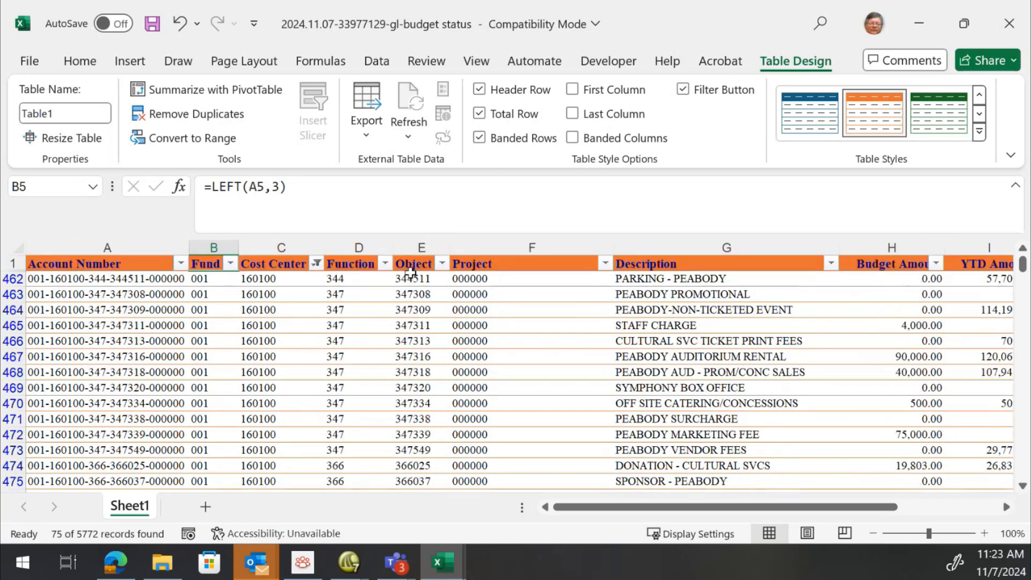
Fit the Project column width and clear the Cost Center filter
left_click(410, 274)
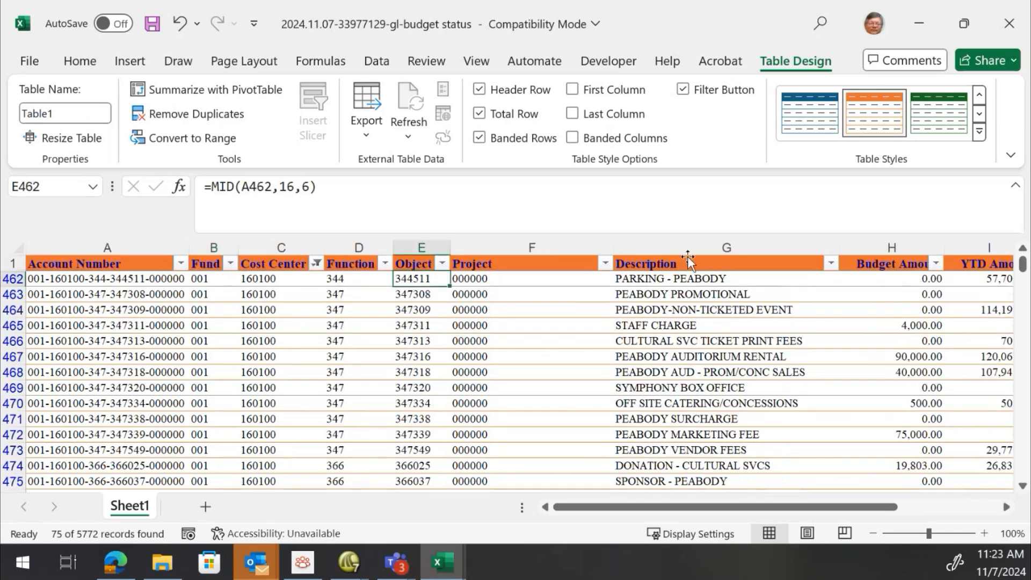
double_click(611, 248)
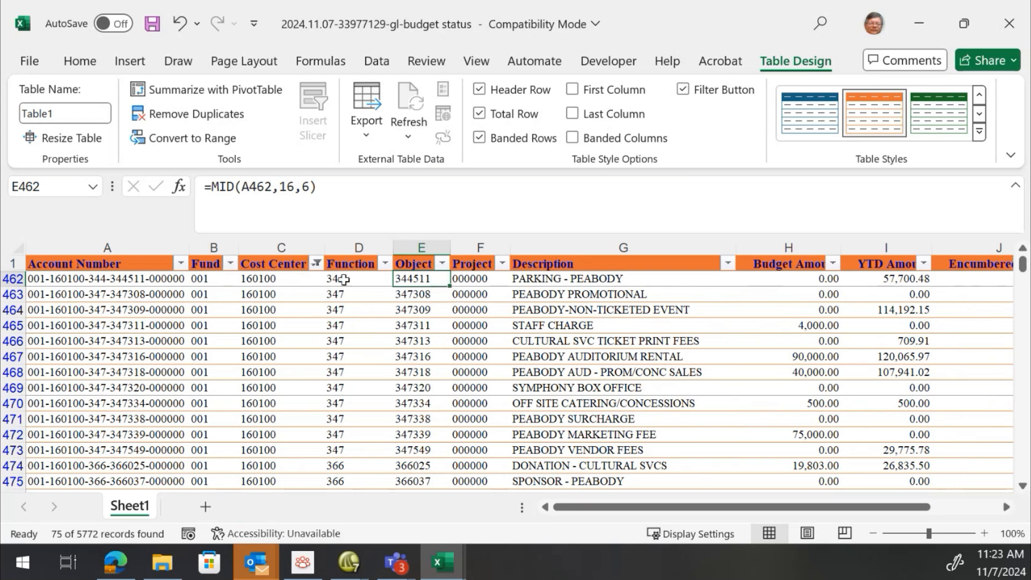
left_click(318, 263)
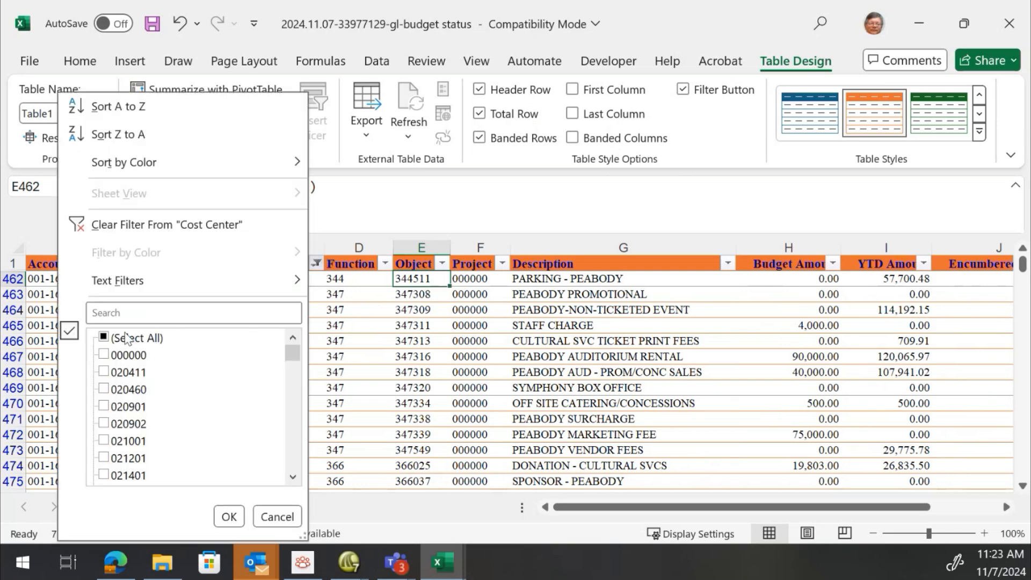
left_click(229, 516)
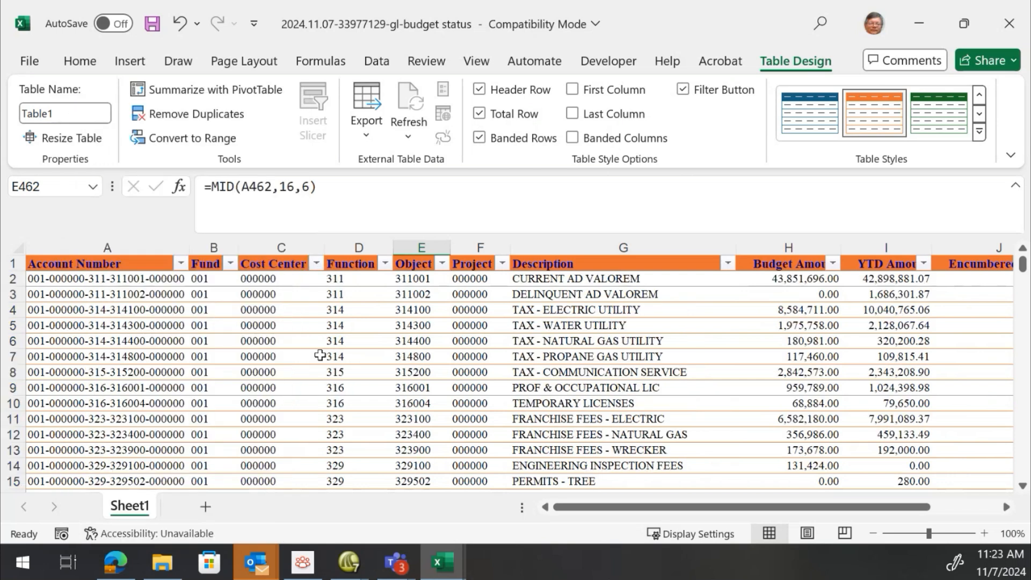
left_click(321, 342)
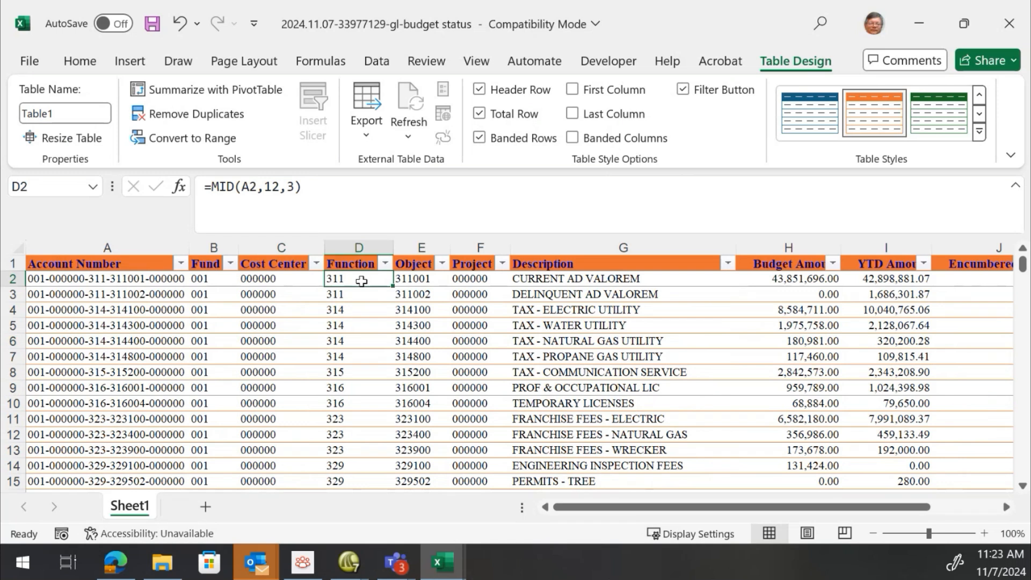
Insert a new column before Encumbered Amount, name it Net YTD Amount, and fit its width
key("Right")
key("Right")
key("Right")
key("Right")
key("Right")
key("Right")
key("Right")
key("Right")
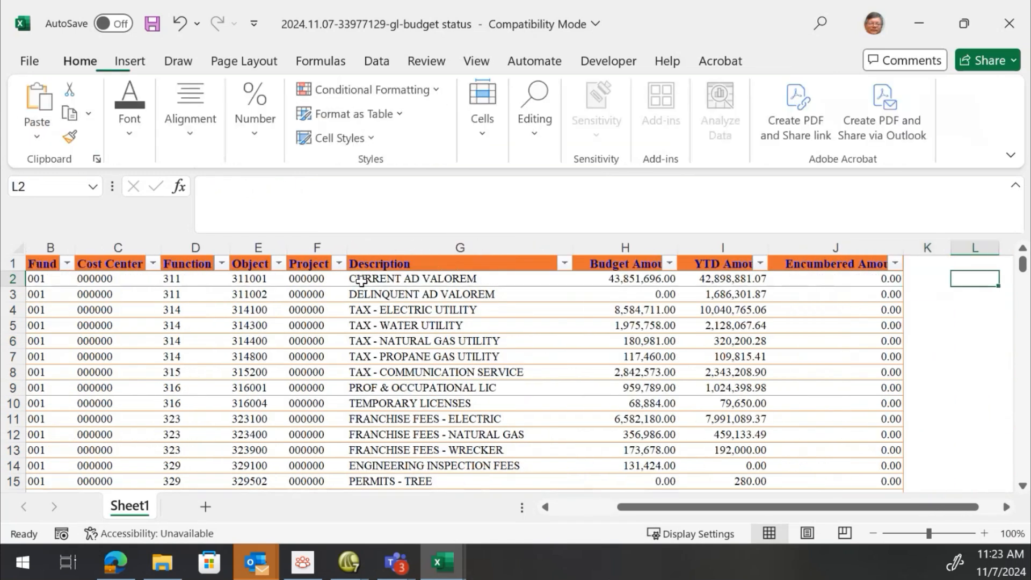
key("Left")
key("Left")
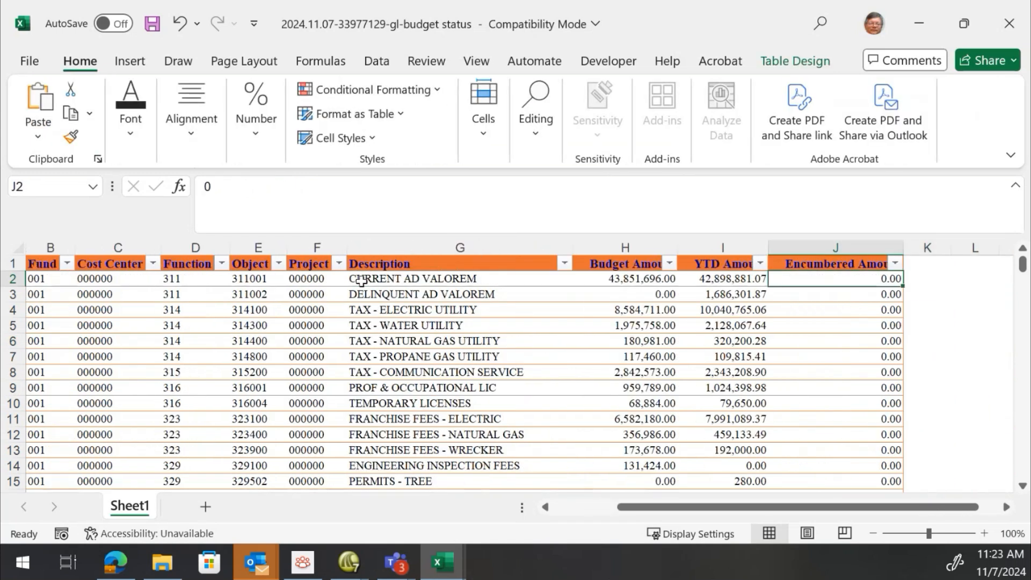
left_click(794, 243)
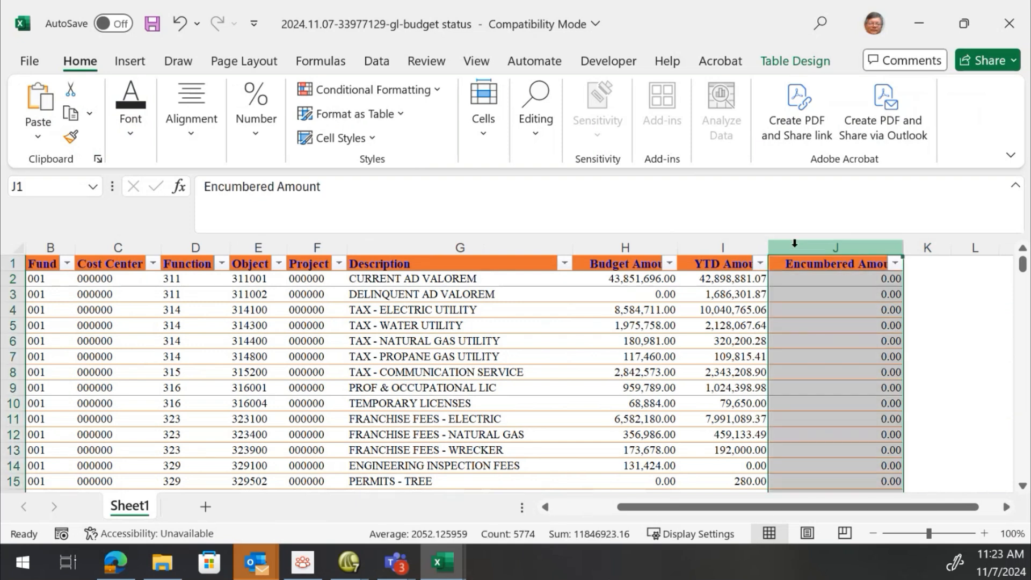
right_click(794, 243)
left_click(825, 355)
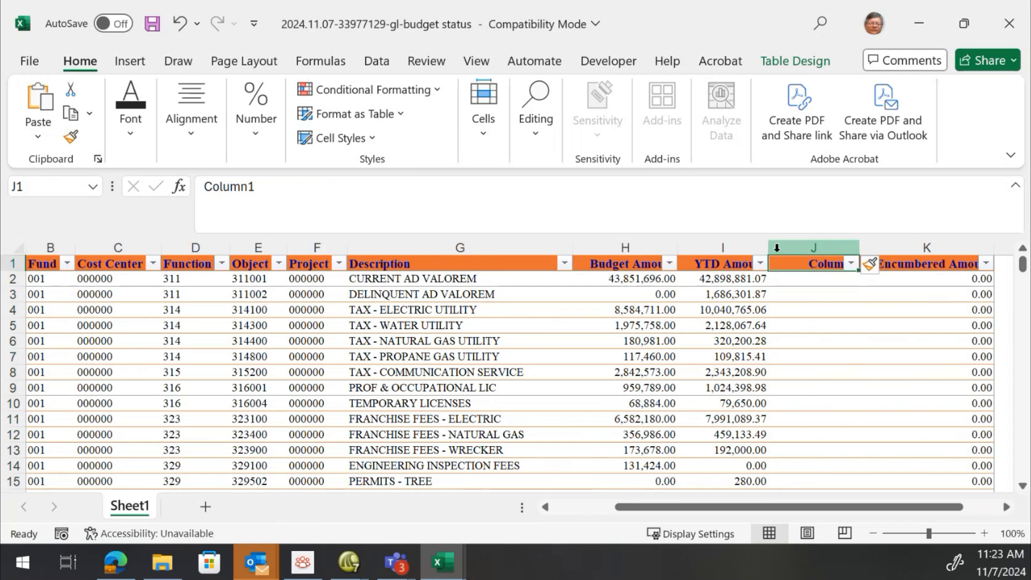
type("Net")
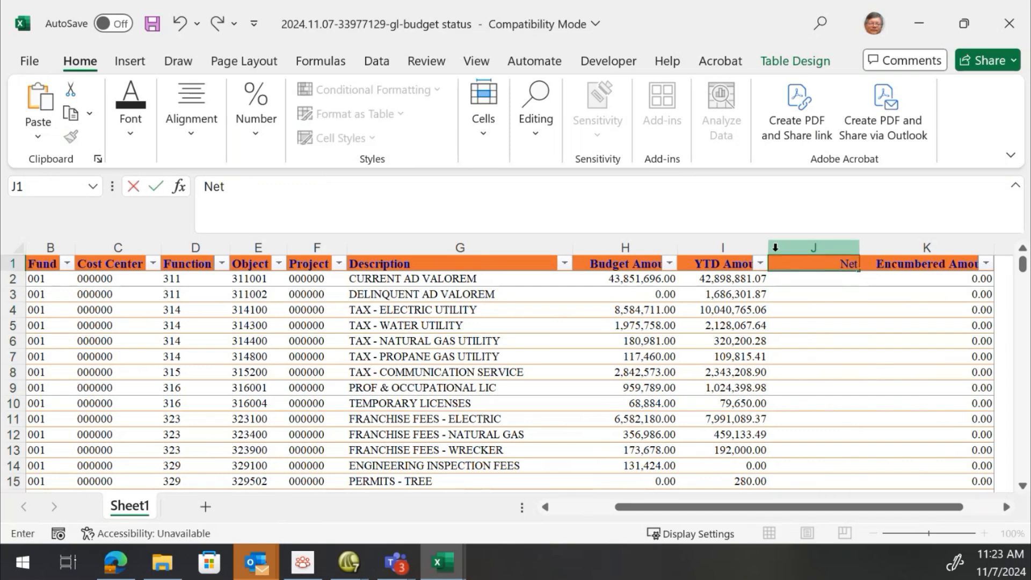
type(" YTD Amo")
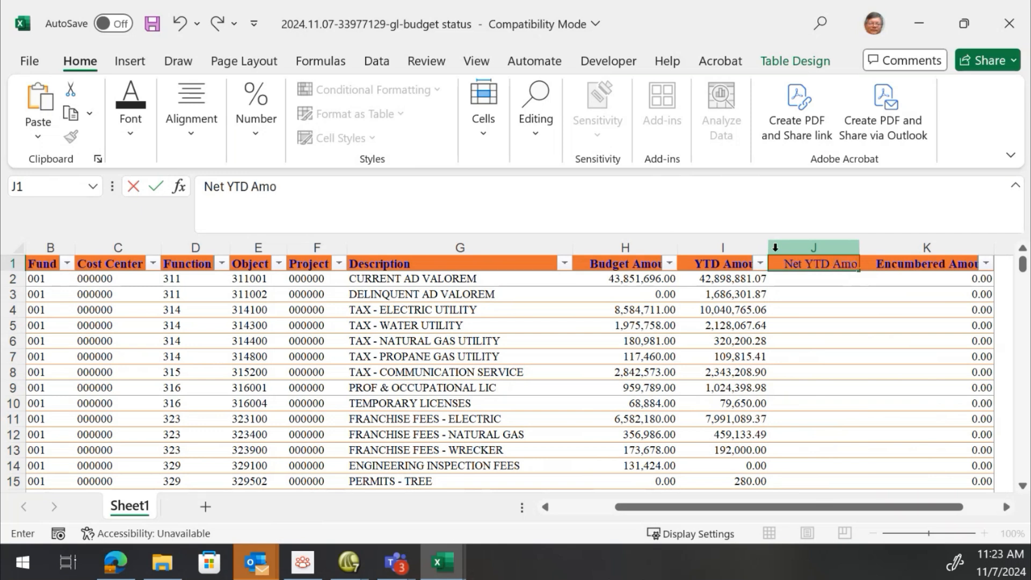
type("unt")
key("Return")
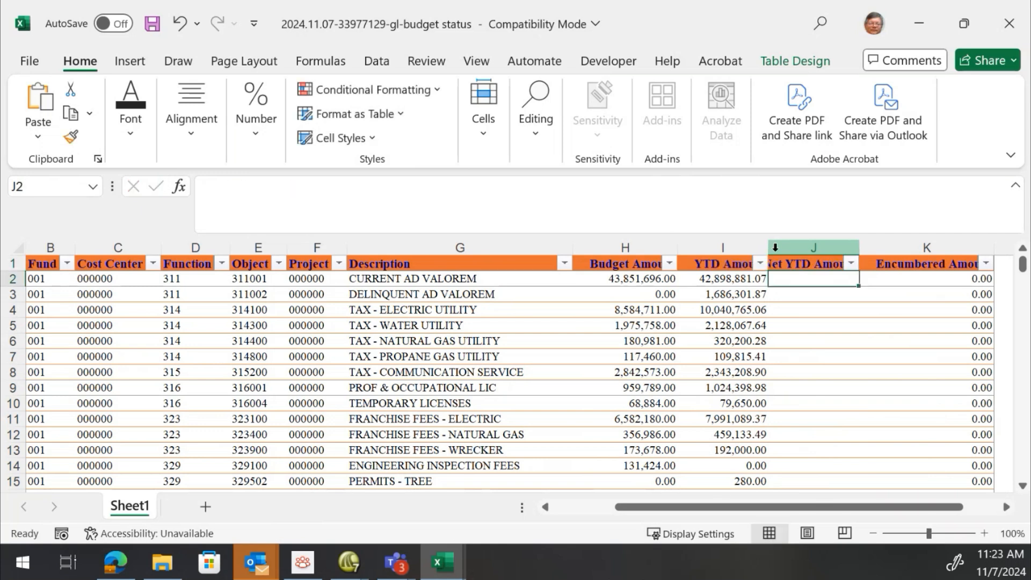
double_click(859, 247)
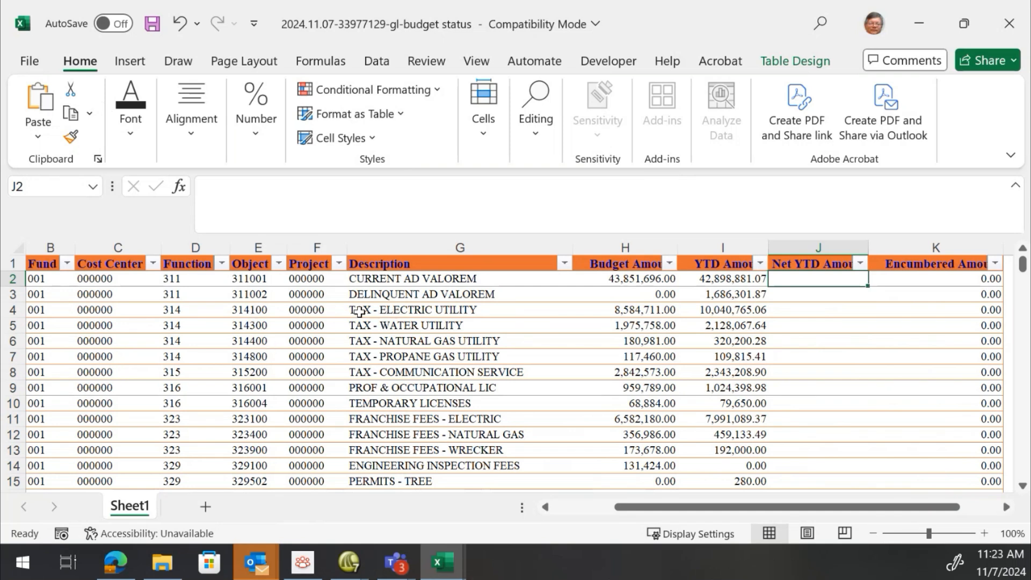
Open the Object column's filter list and scroll through its account values without changing the filter
left_click(260, 280)
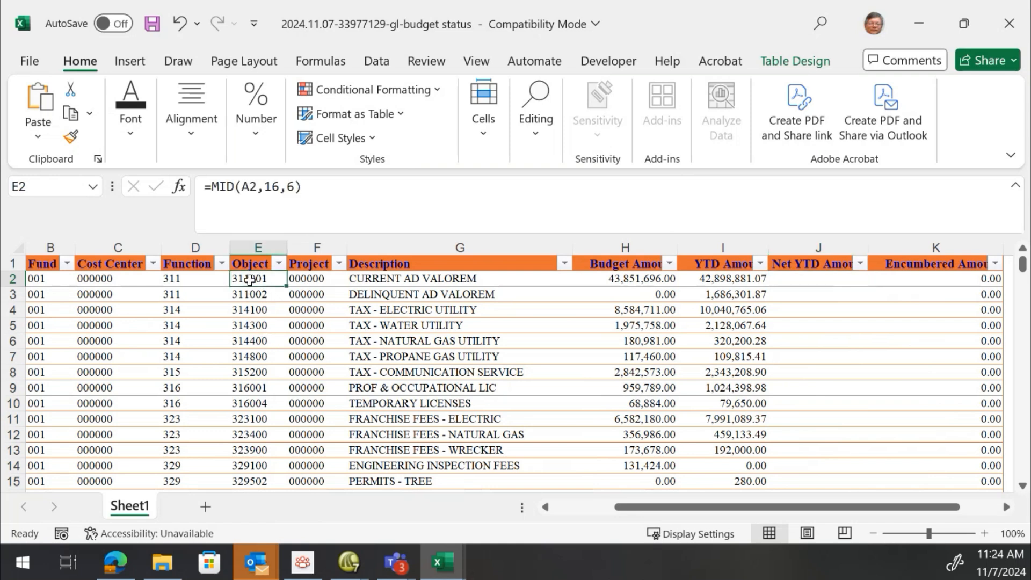
left_click(279, 263)
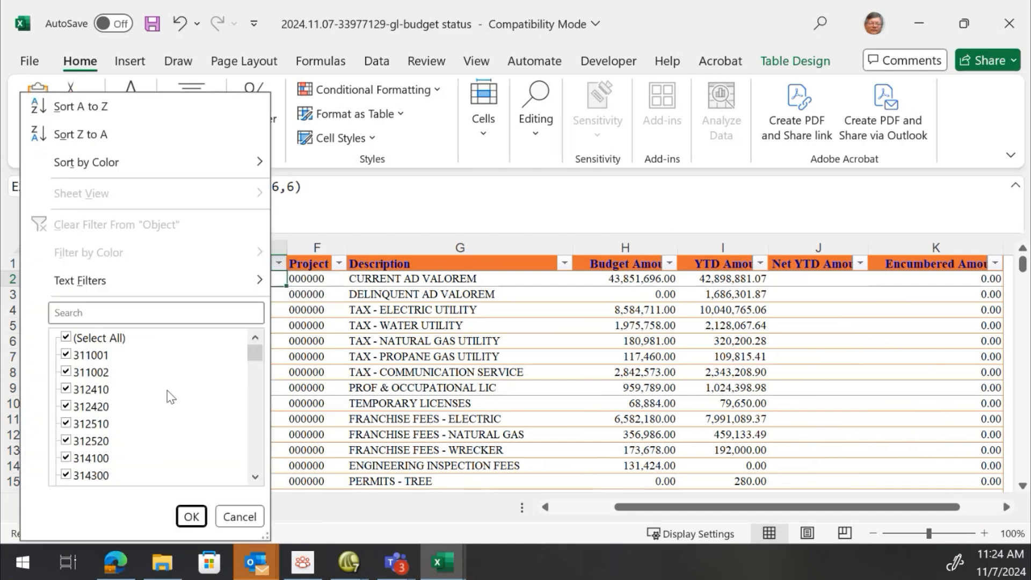
scroll(131, 399, "down", 15)
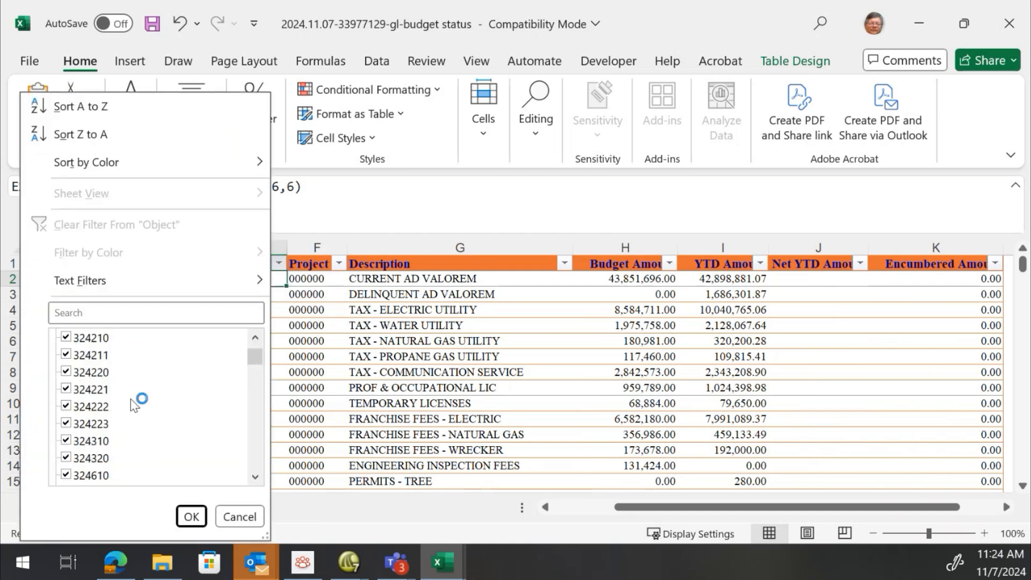
scroll(135, 409, "down", 15)
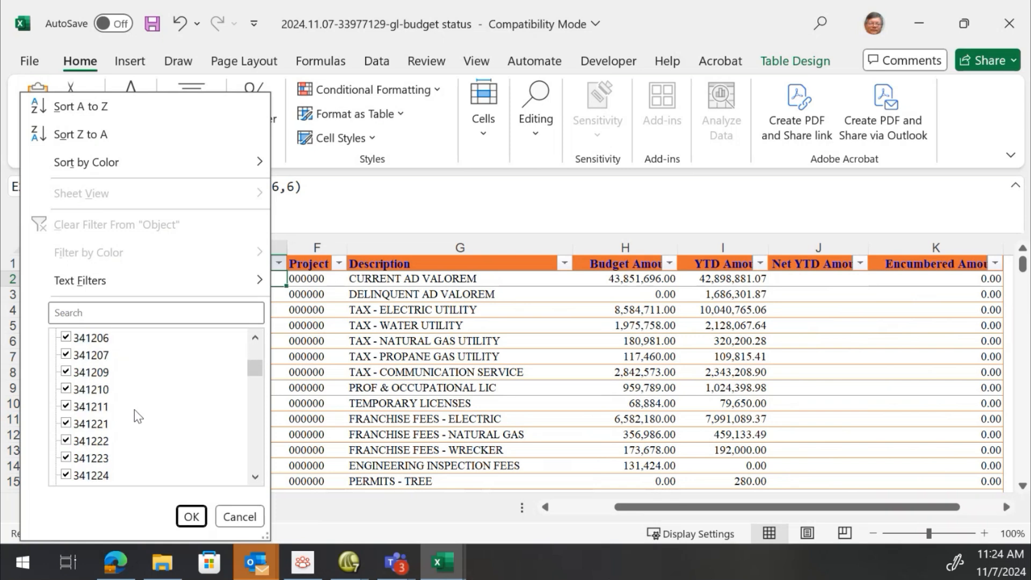
scroll(134, 409, "down", 15)
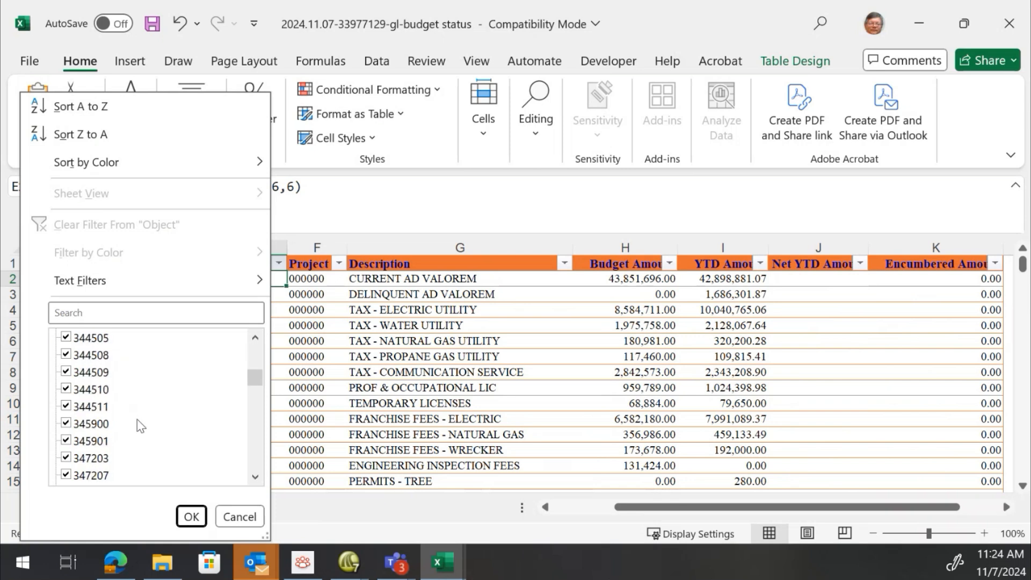
scroll(140, 428, "down", 15)
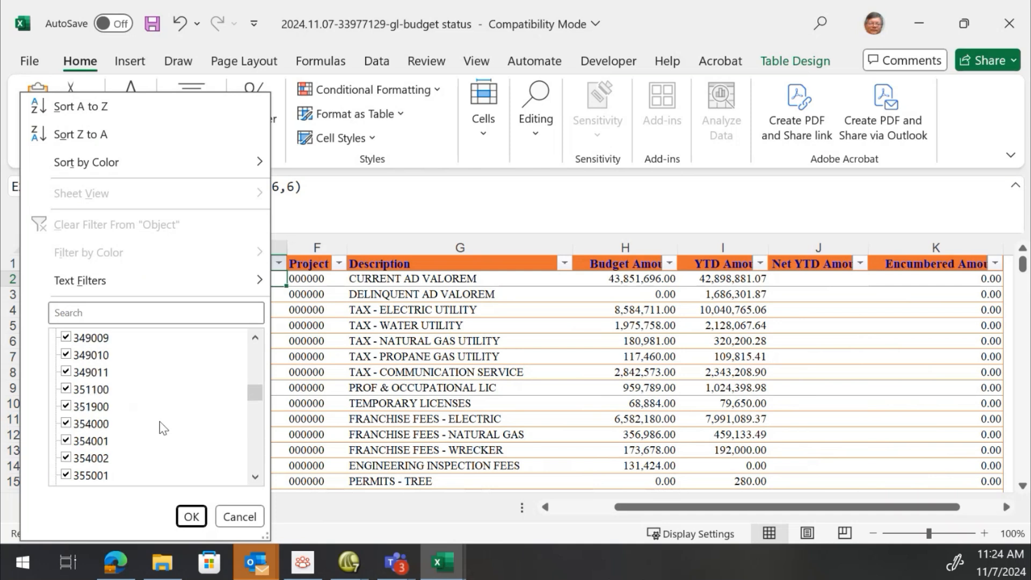
scroll(163, 428, "down", 15)
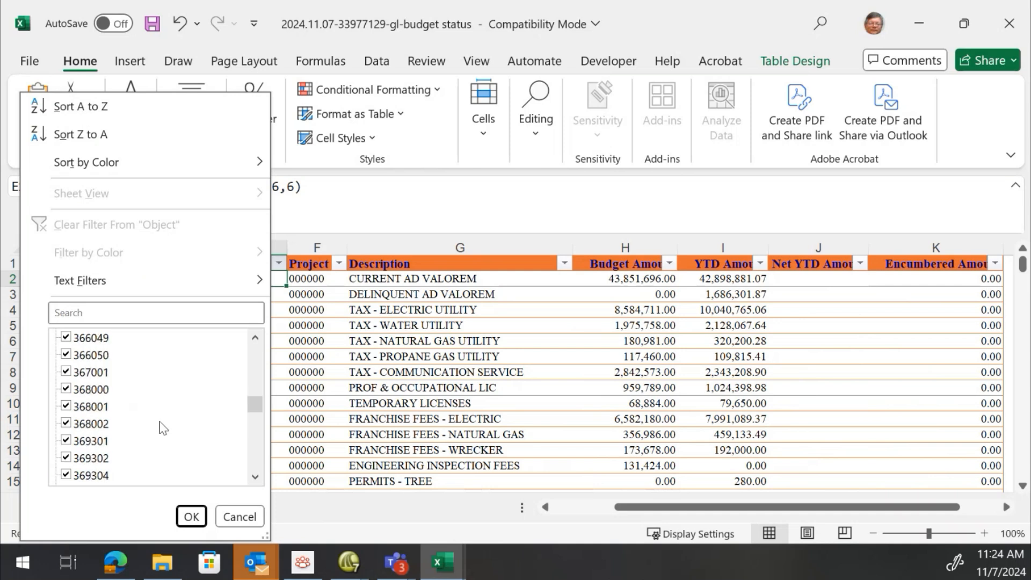
scroll(166, 434, "down", 15)
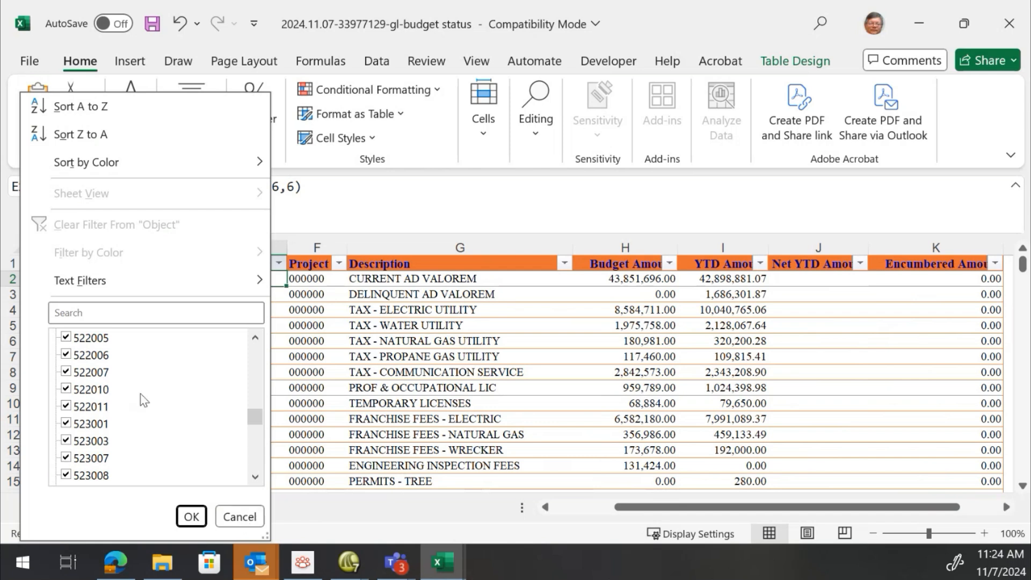
left_click(243, 516)
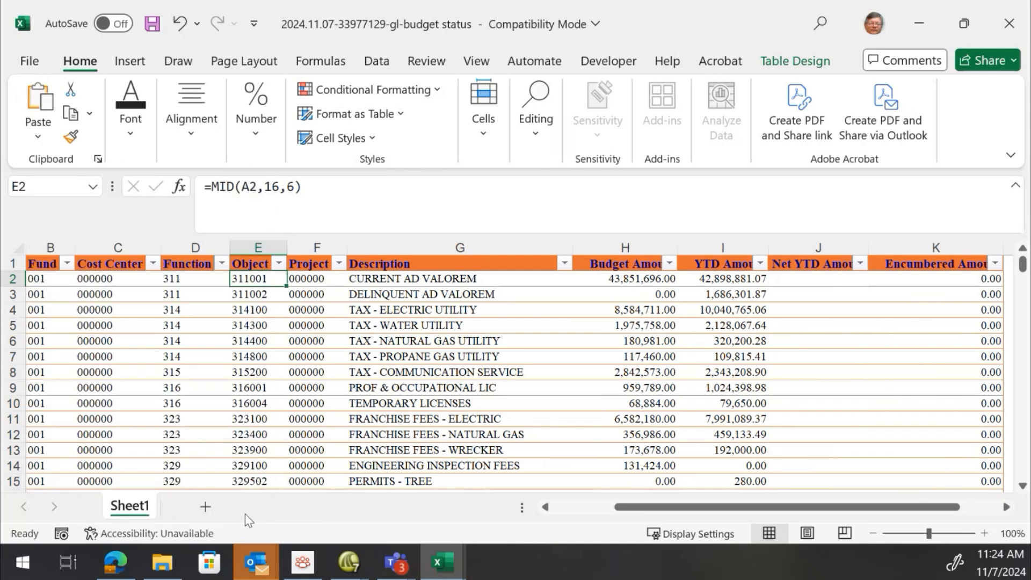
Enter the formula =IF(LEFT(E2,1),I2,-I2) in the first Net YTD Amount cell
left_click(811, 279)
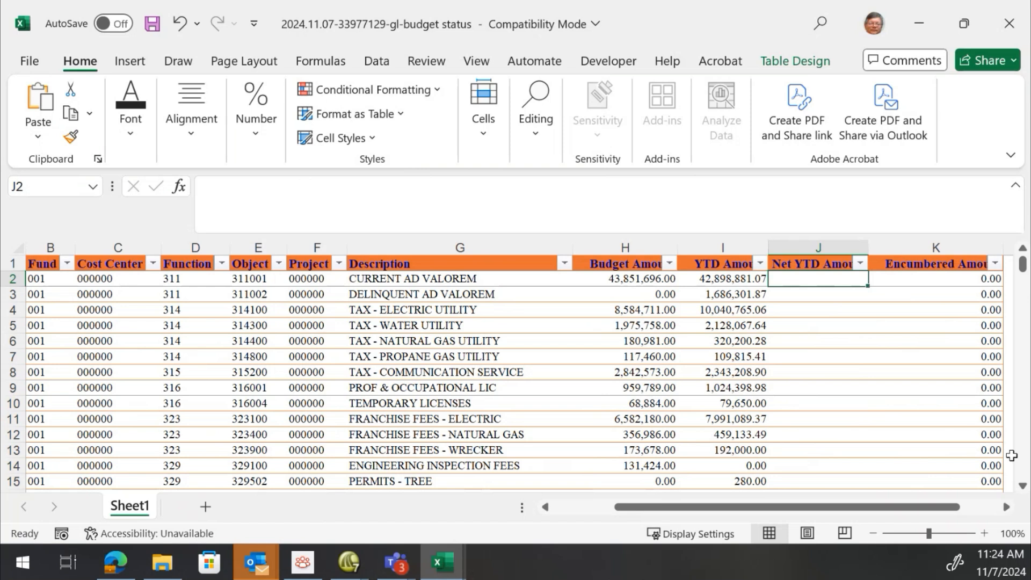
type("=if(")
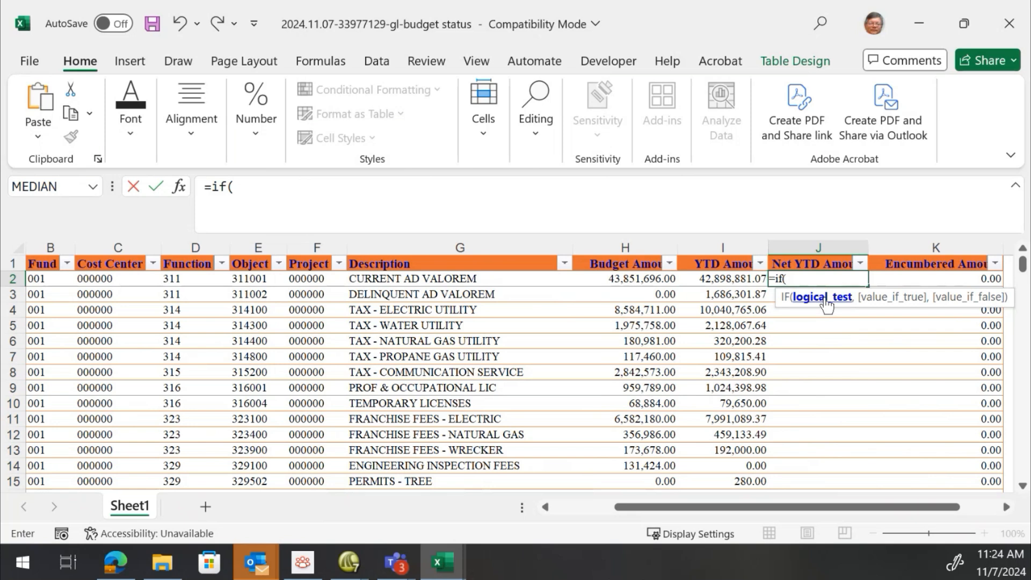
left_click(806, 279)
type("lef")
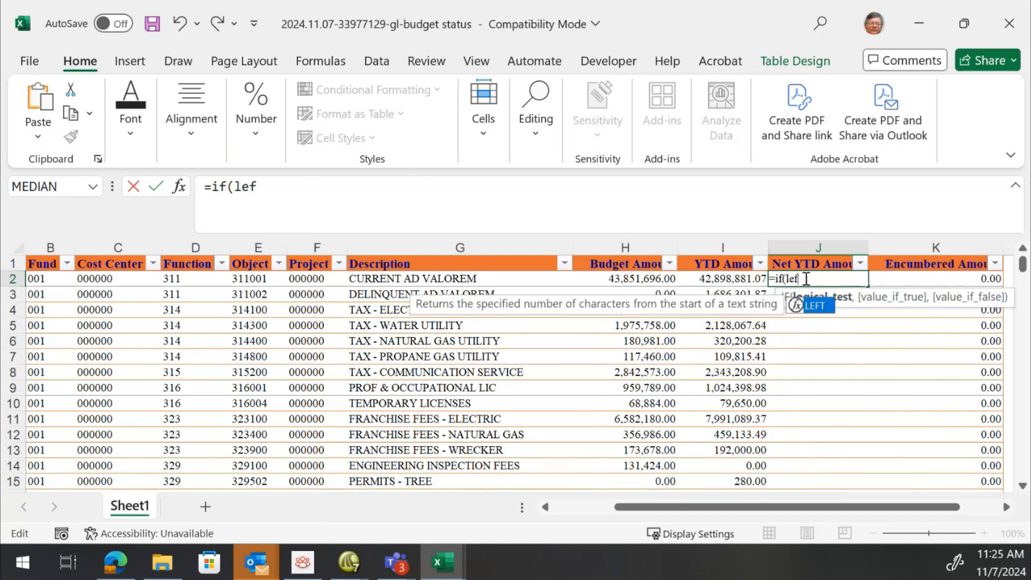
type("t(")
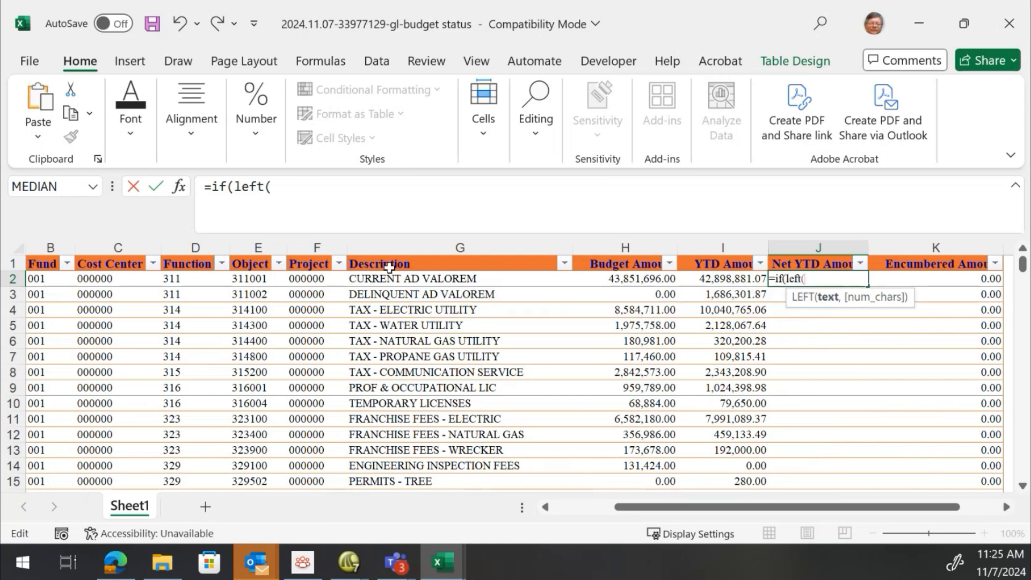
left_click(244, 282)
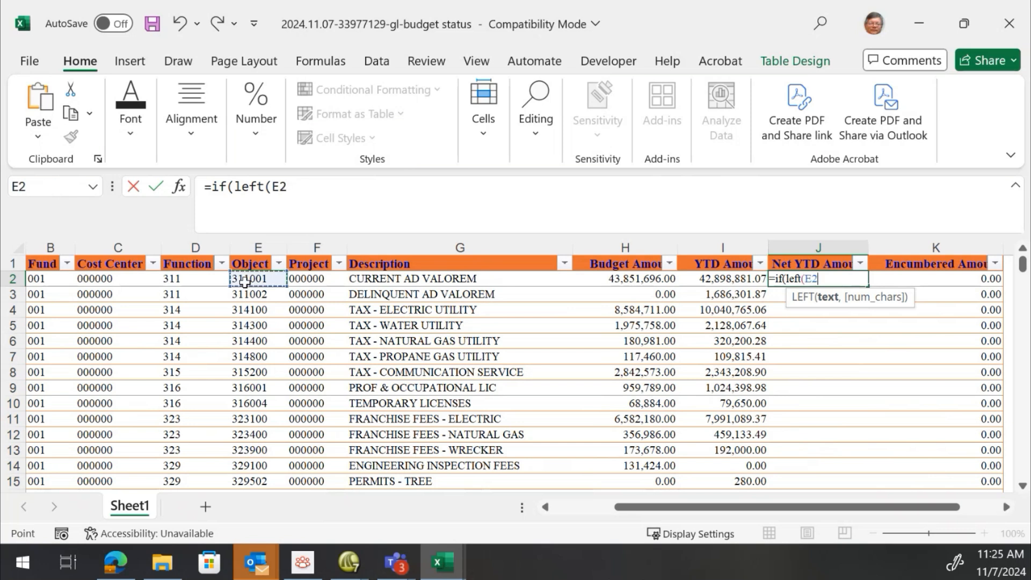
type(",1")
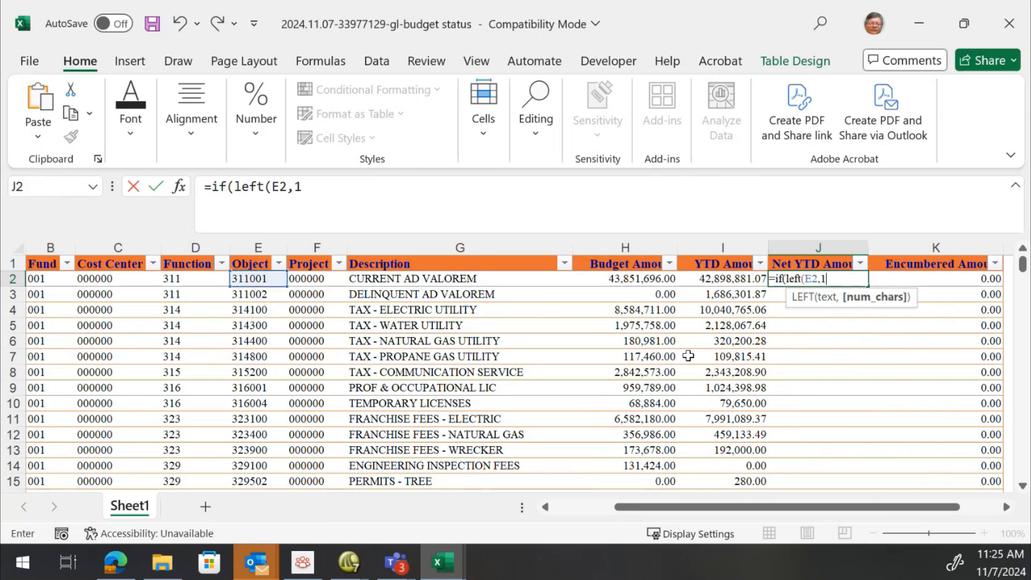
type(")")
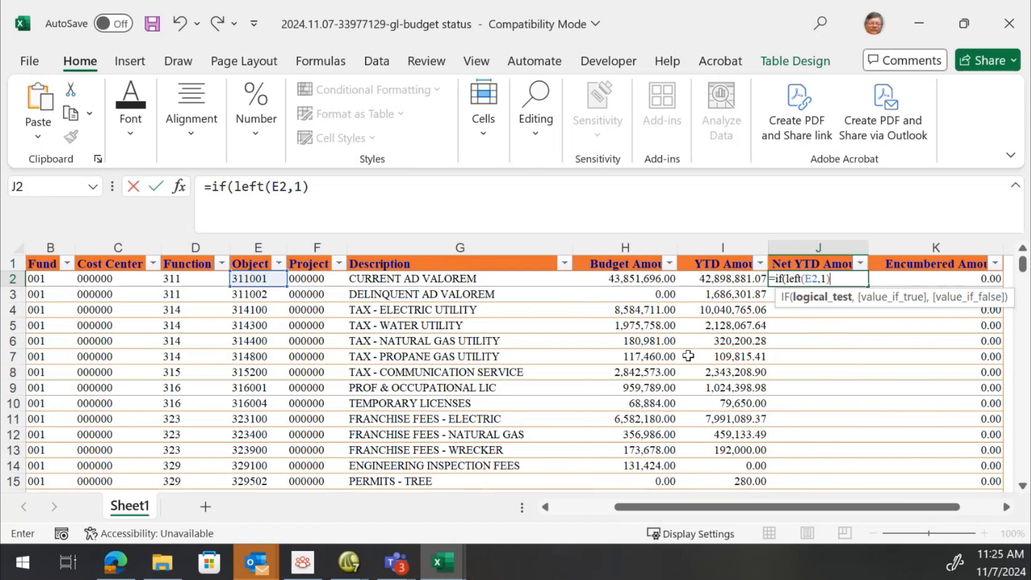
type(",")
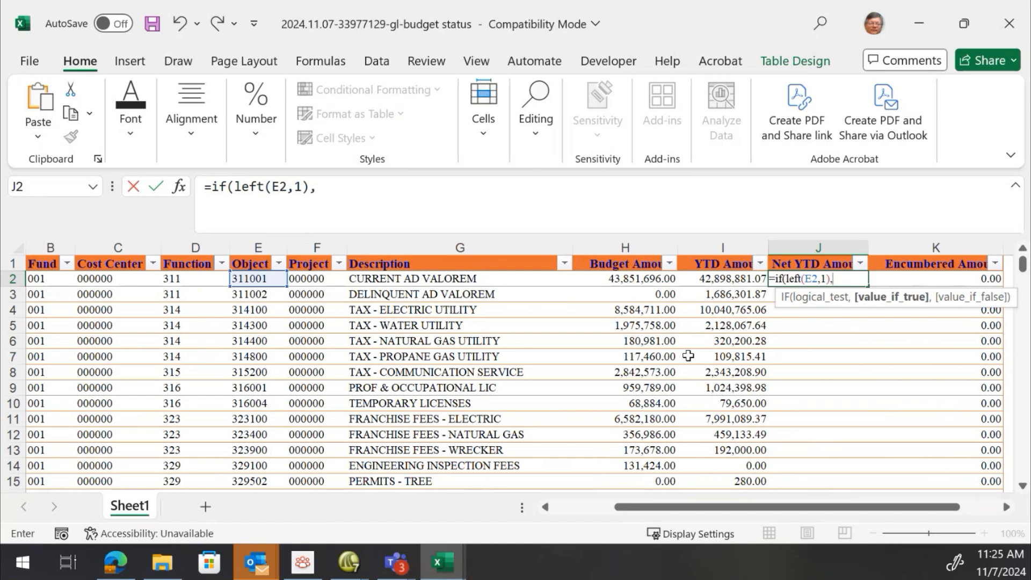
left_click(717, 278)
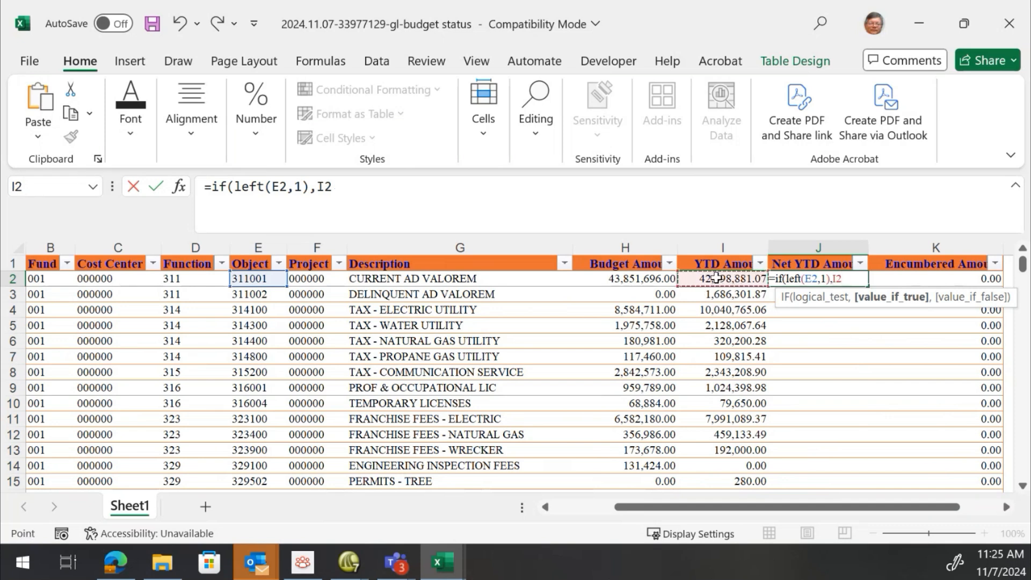
type(",")
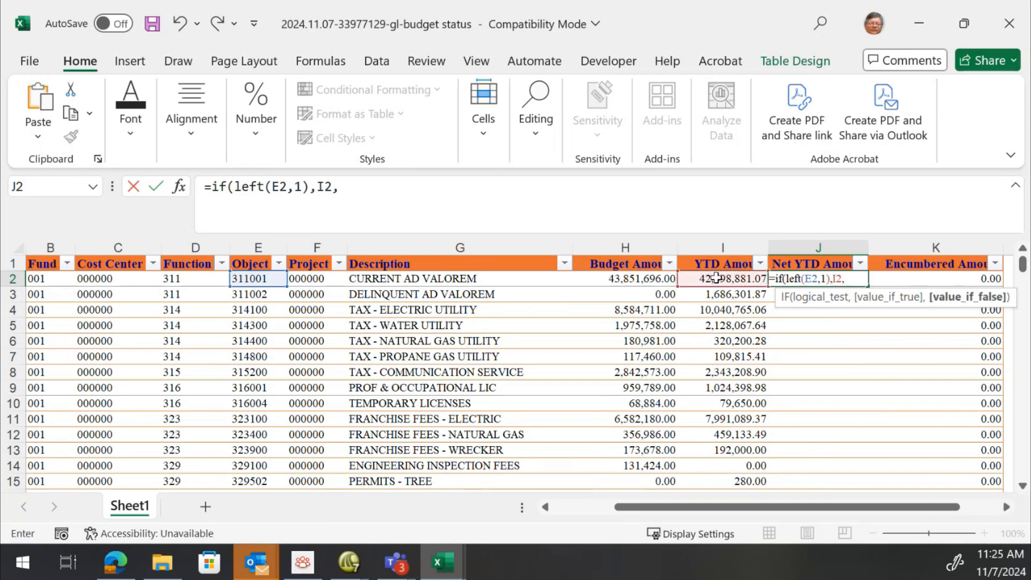
type("-")
left_click(717, 278)
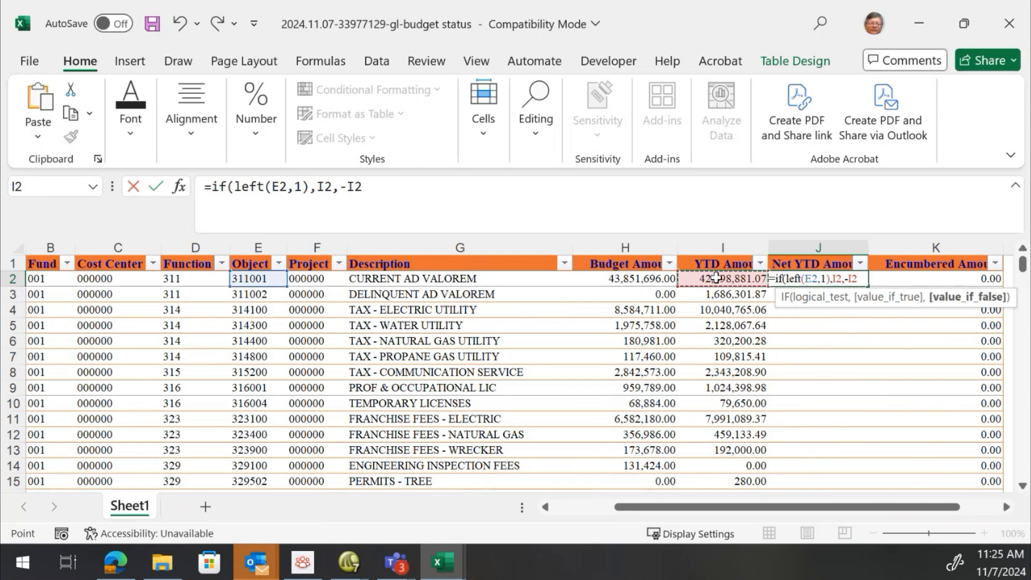
type(")")
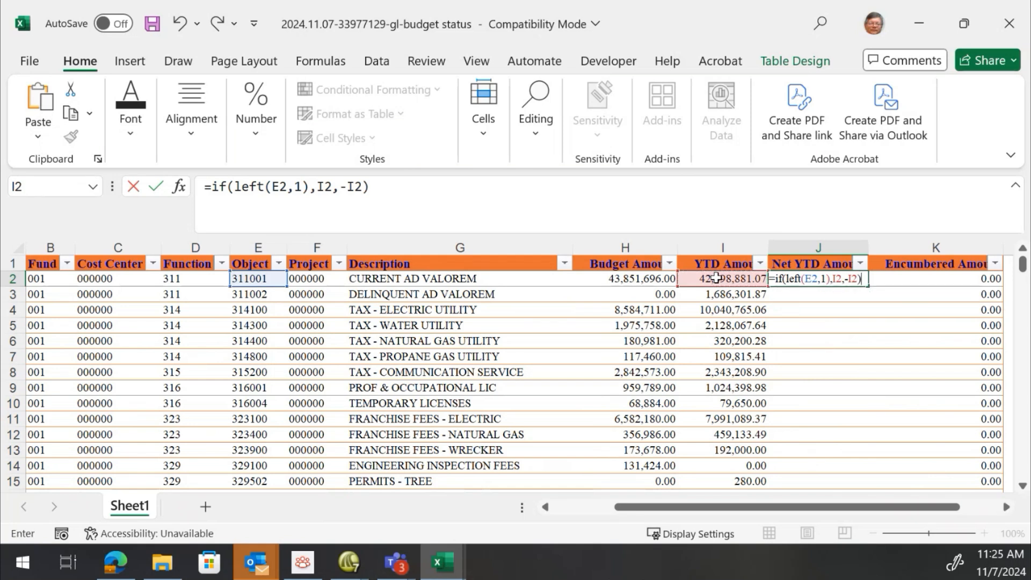
key("Return")
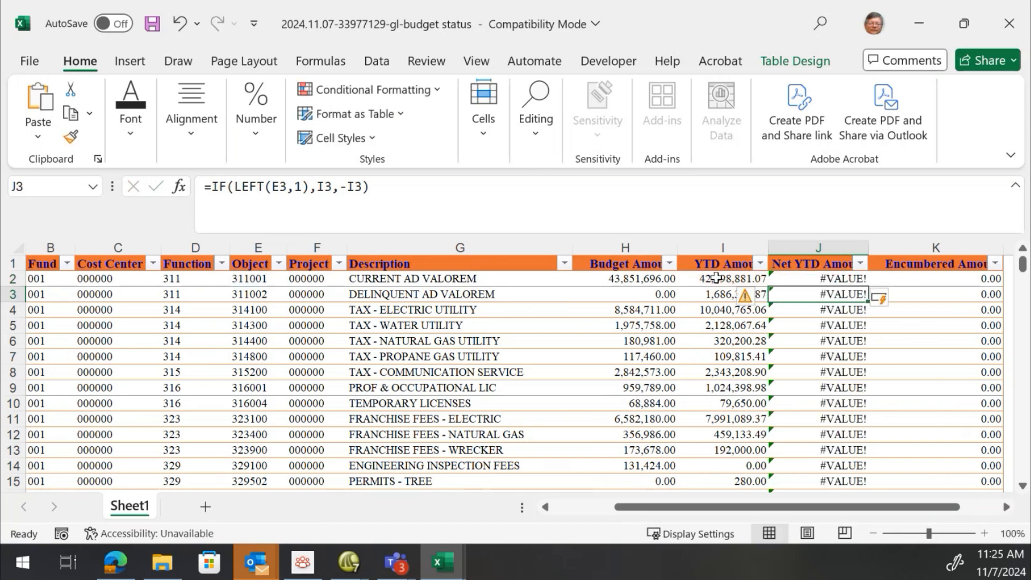
Edit the Net YTD formula so the test reads LEFT(E2,1)="3", returning I2 if true and -I2 otherwise
left_click(826, 278)
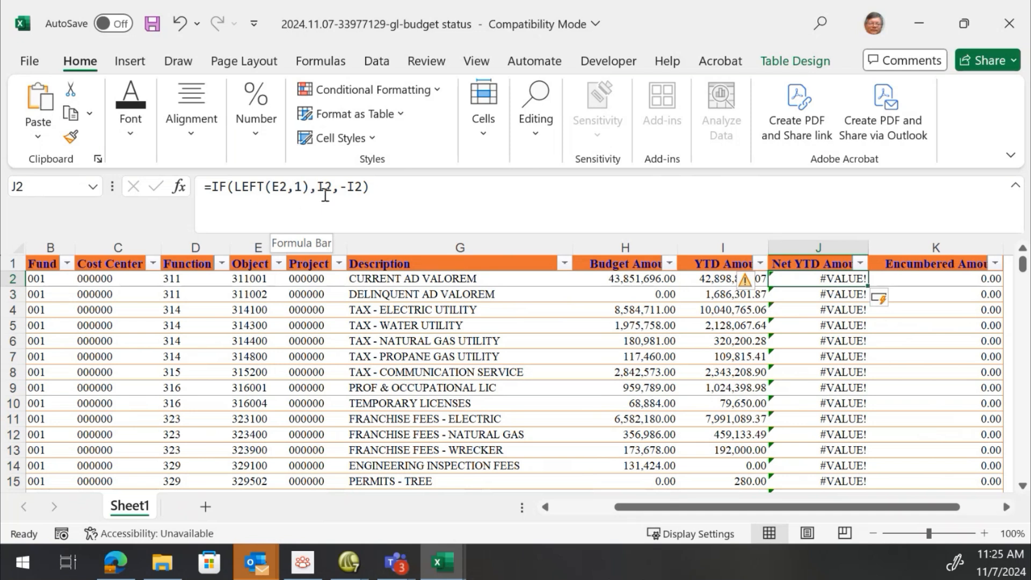
left_click(310, 188)
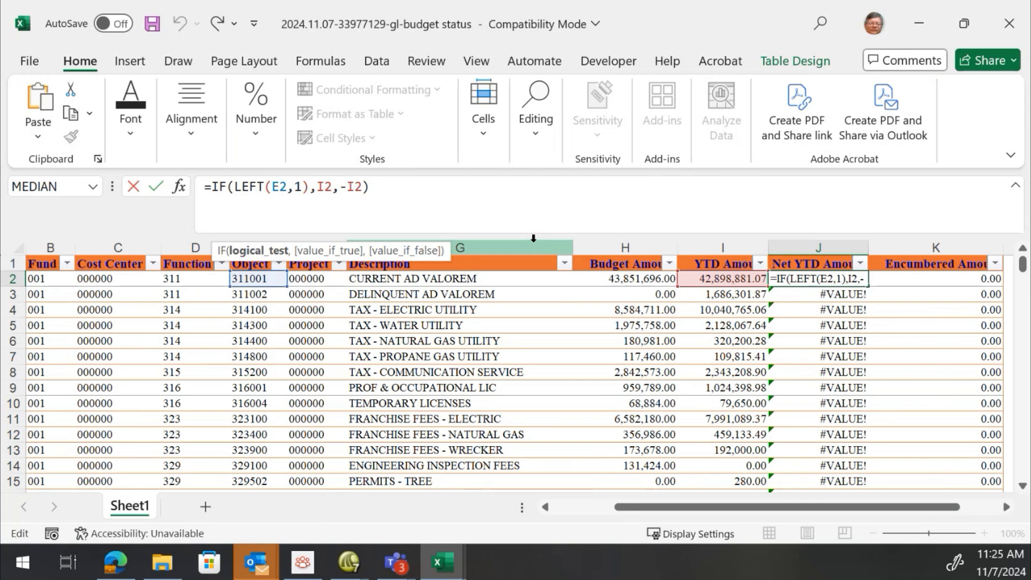
type("=\"")
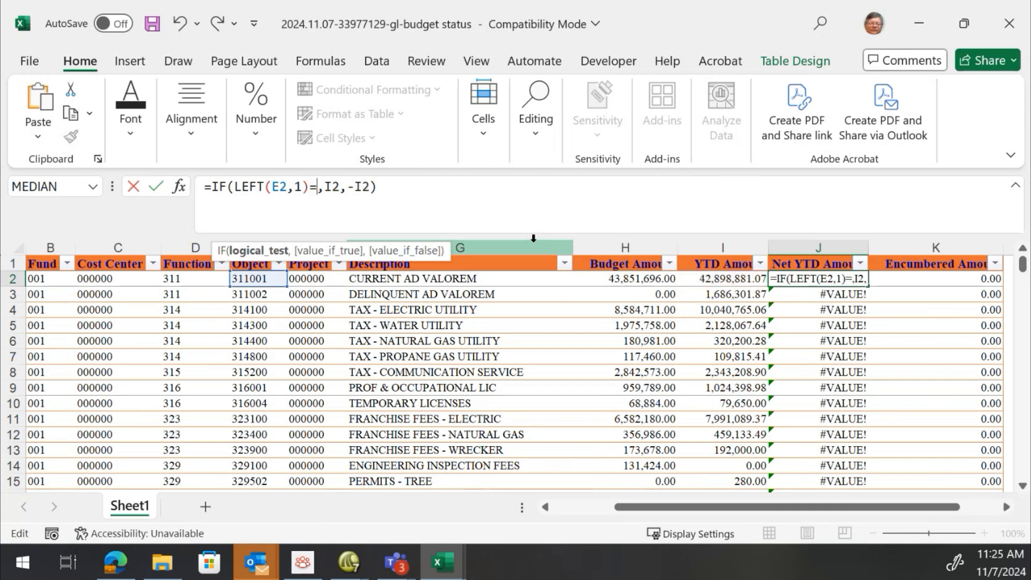
type("3\"")
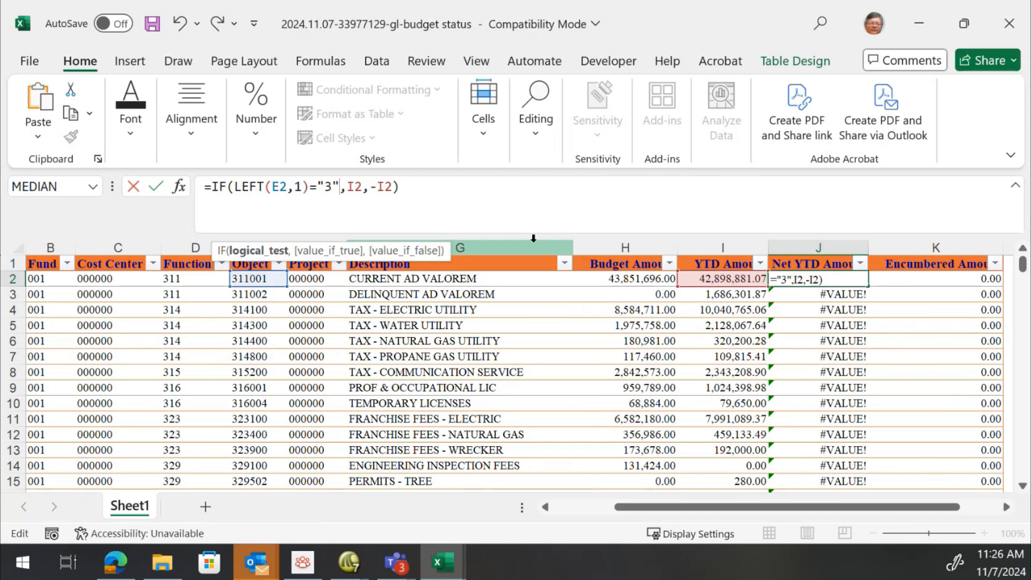
key("Return")
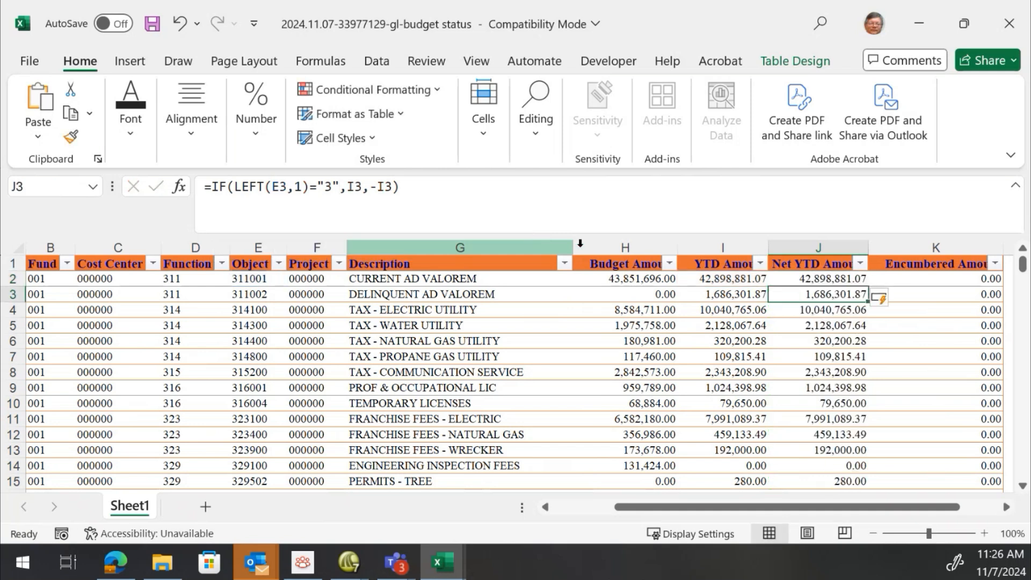
Set the Net YTD Amount total-row cell at the bottom of the table to Sum
scroll(836, 295, "down", 10)
scroll(836, 295, "down", 20)
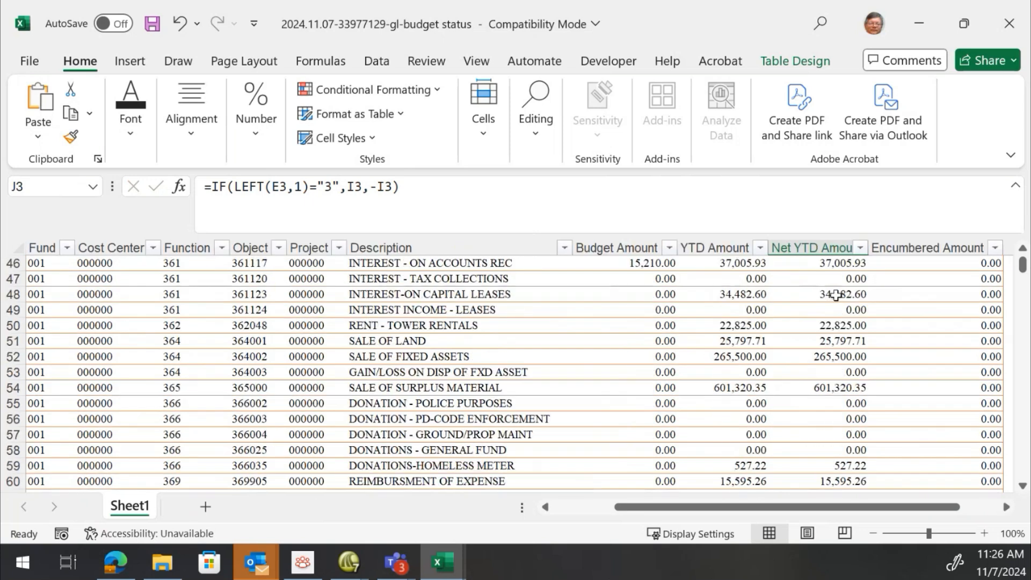
scroll(815, 308, "down", 9)
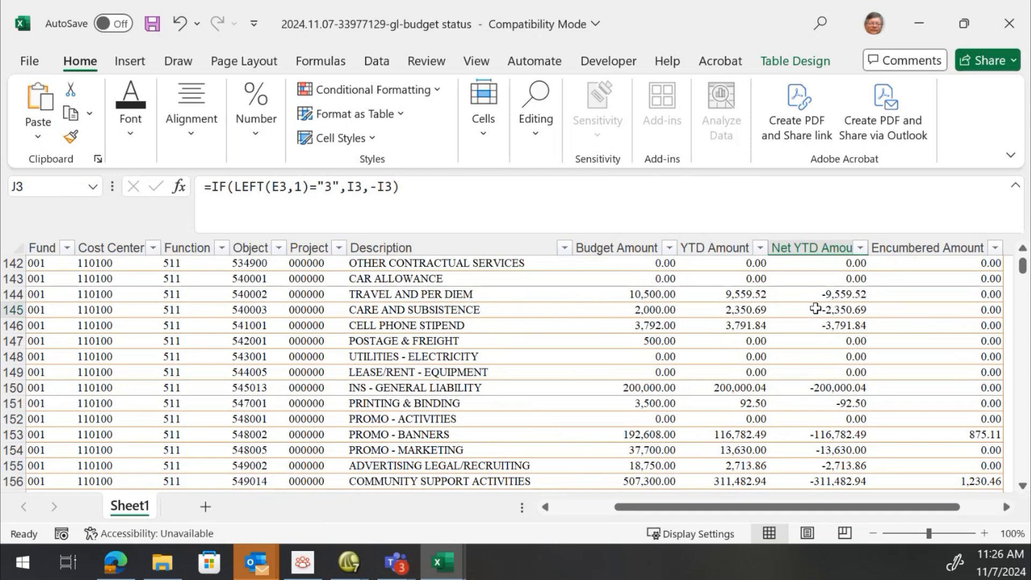
left_click(815, 308)
key("End")
key("Down")
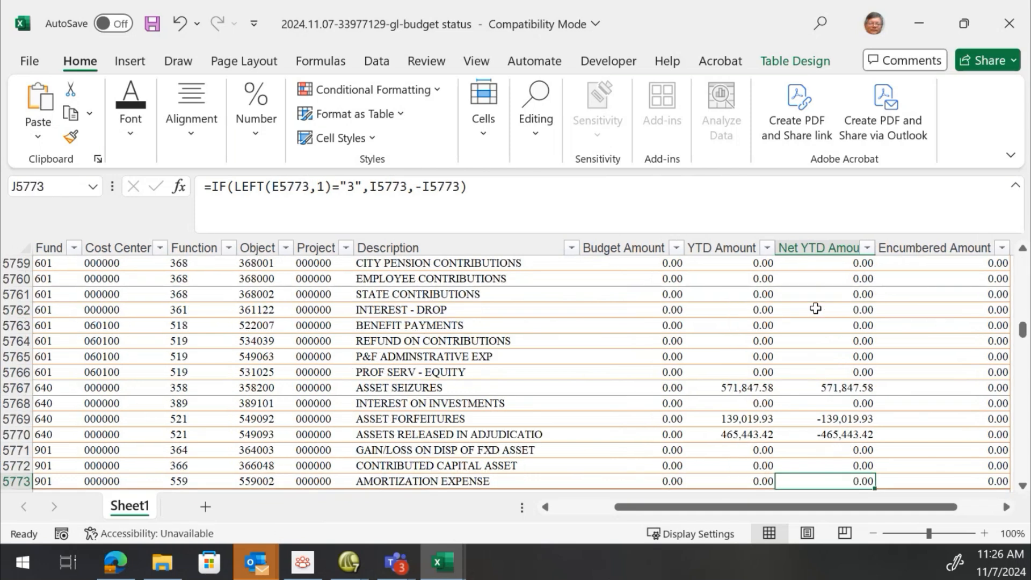
scroll(812, 376, "down", 2)
left_click(848, 404)
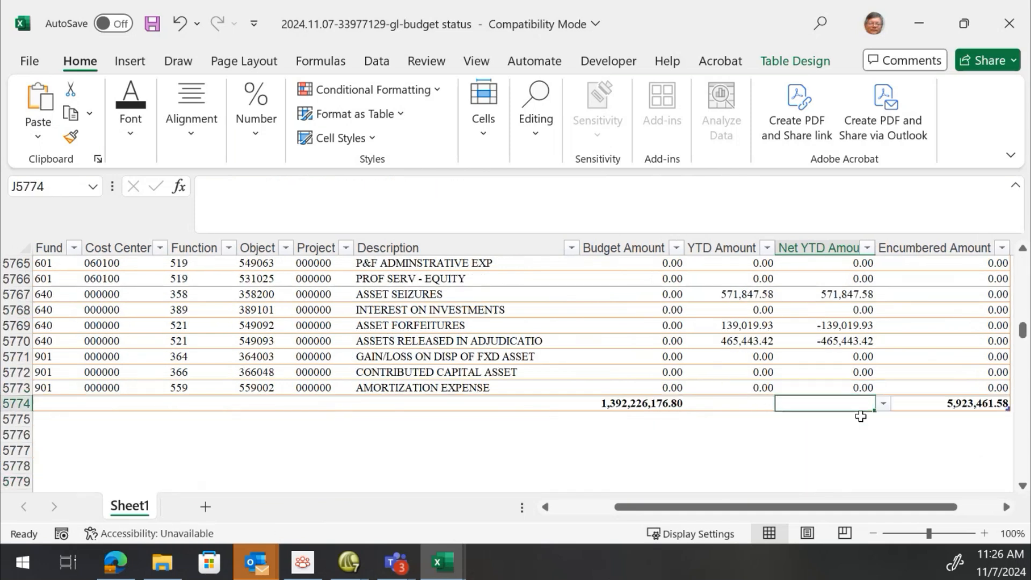
left_click(883, 404)
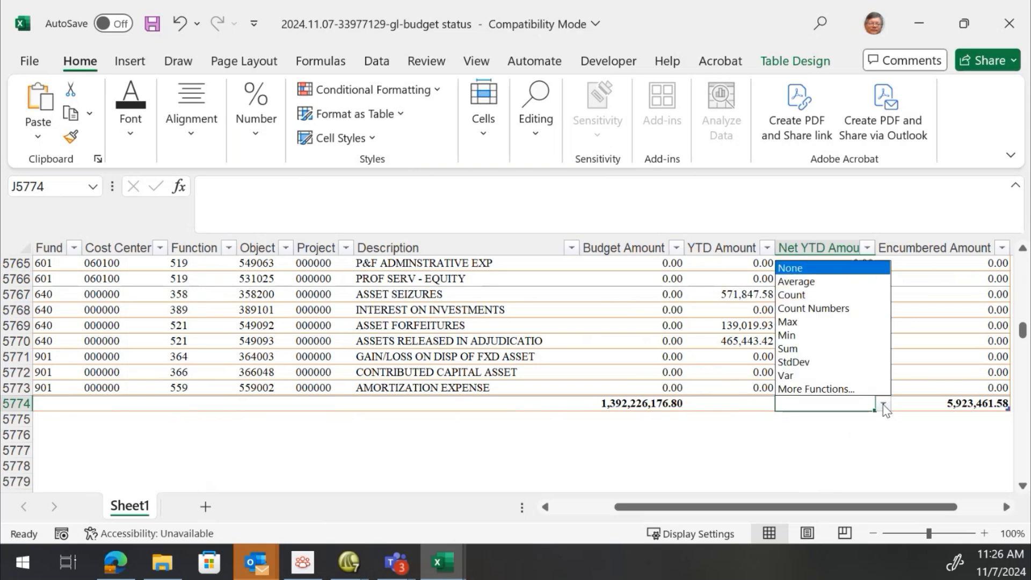
left_click(829, 348)
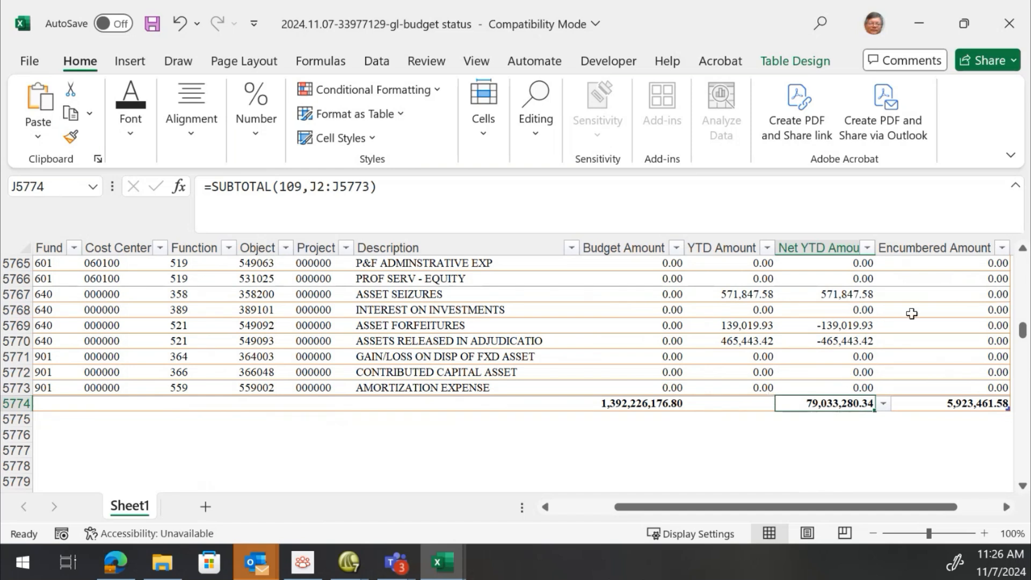
left_click(855, 325)
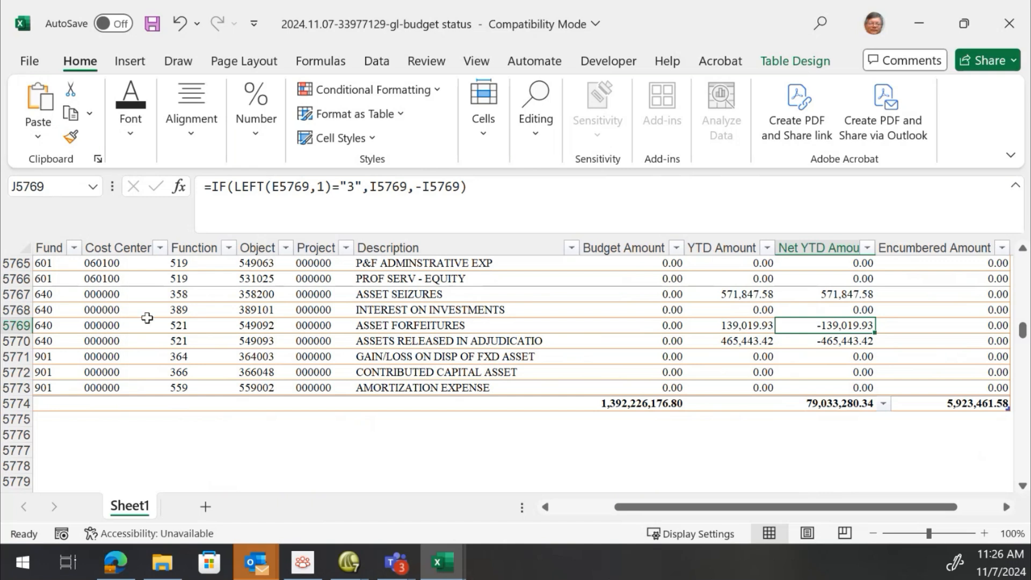
left_click(255, 325)
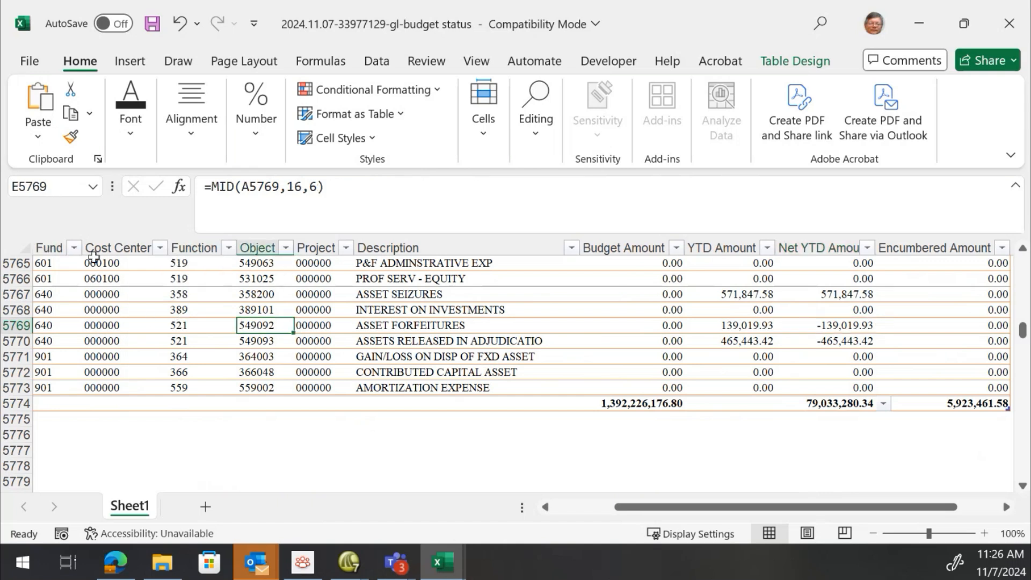
Filter the Fund column to show only fund 411
left_click(73, 249)
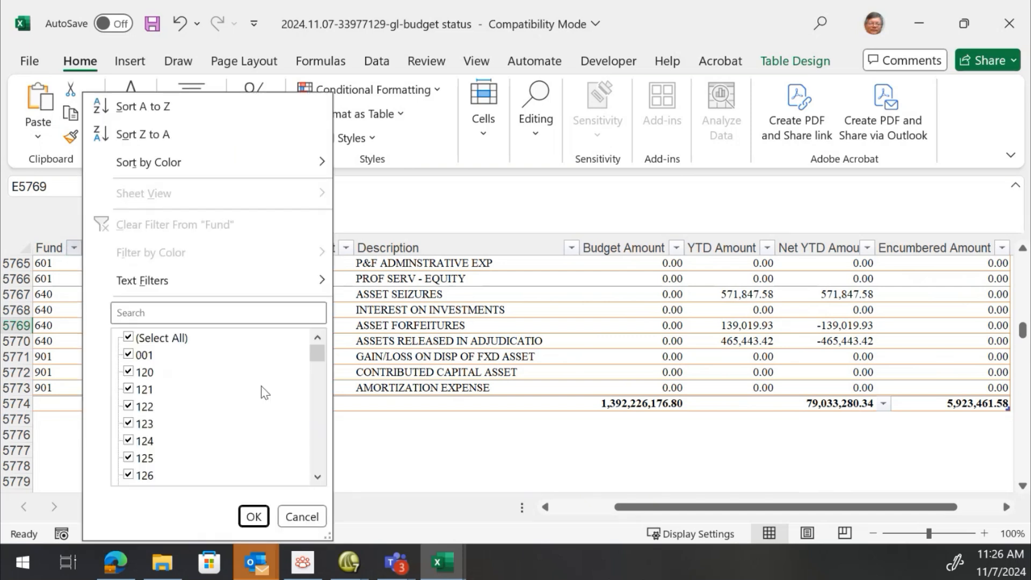
scroll(184, 410, "down", 2)
scroll(185, 410, "down", 2)
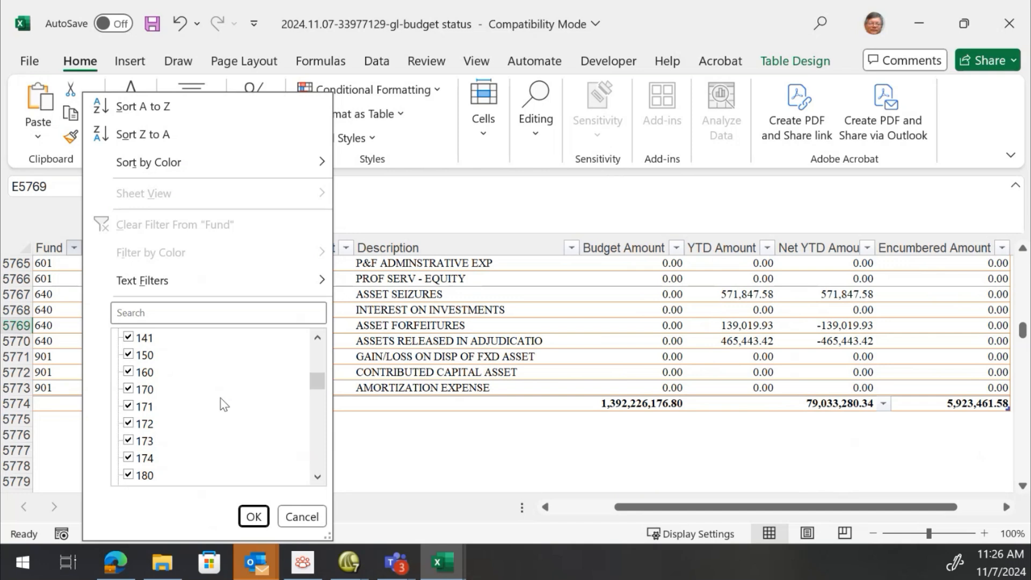
scroll(181, 380, "down", 3)
scroll(182, 382, "down", 1)
scroll(182, 381, "up", 2)
scroll(186, 386, "down", 6)
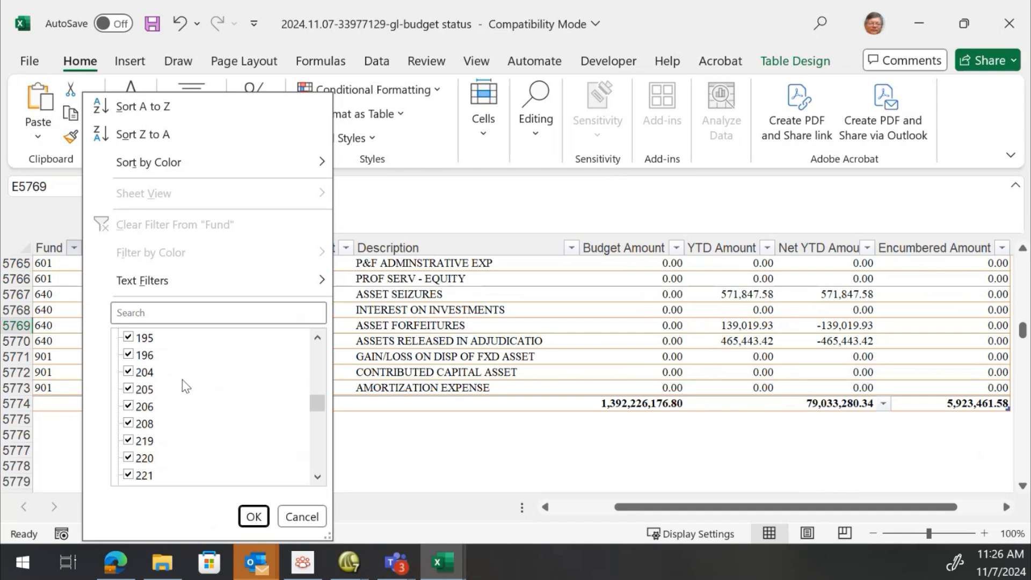
scroll(185, 385, "down", 3)
scroll(185, 385, "up", 3)
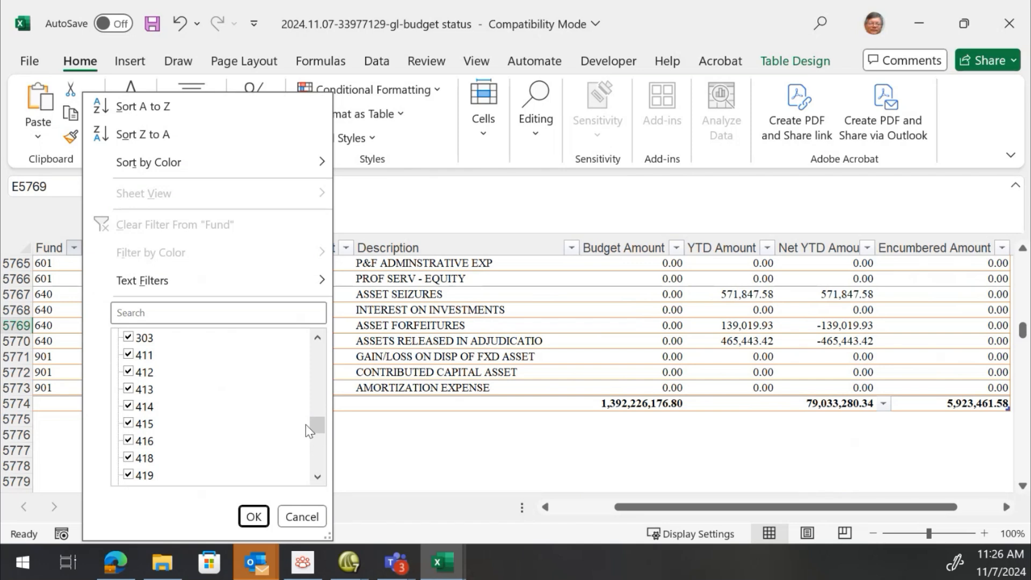
left_click_drag(320, 423, 323, 310)
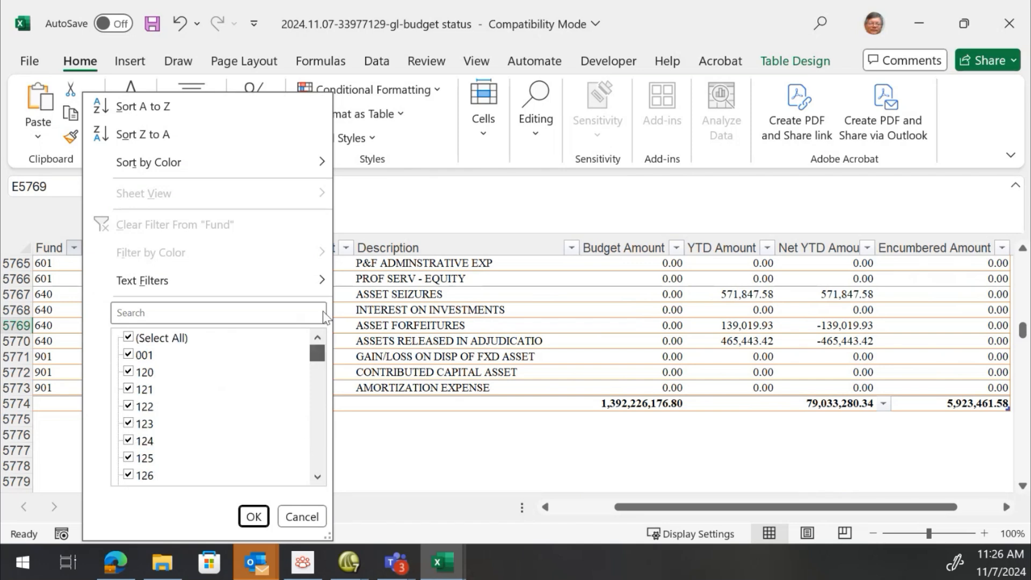
left_click(136, 342)
scroll(256, 364, "down", 10)
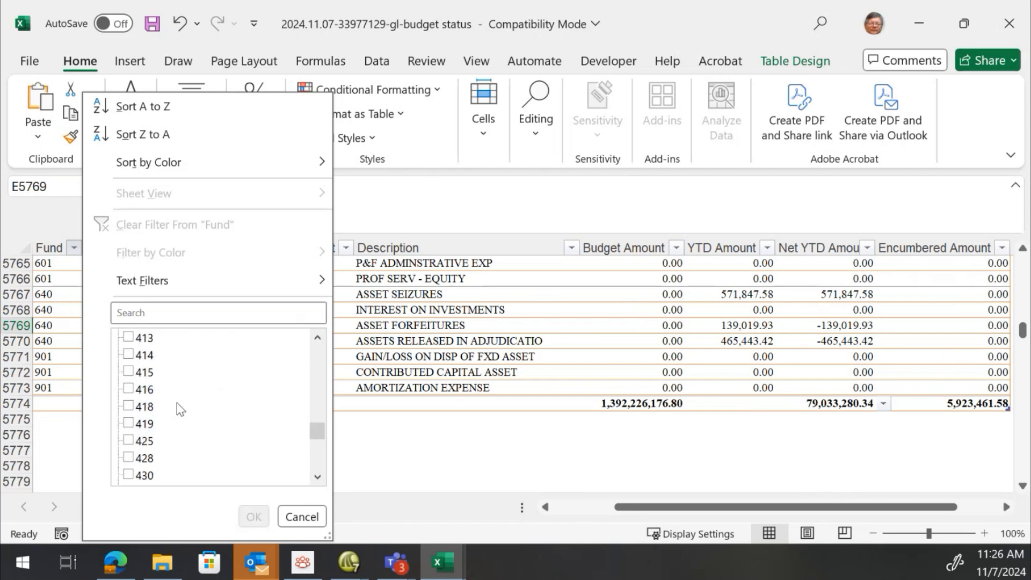
scroll(131, 339, "up", 1)
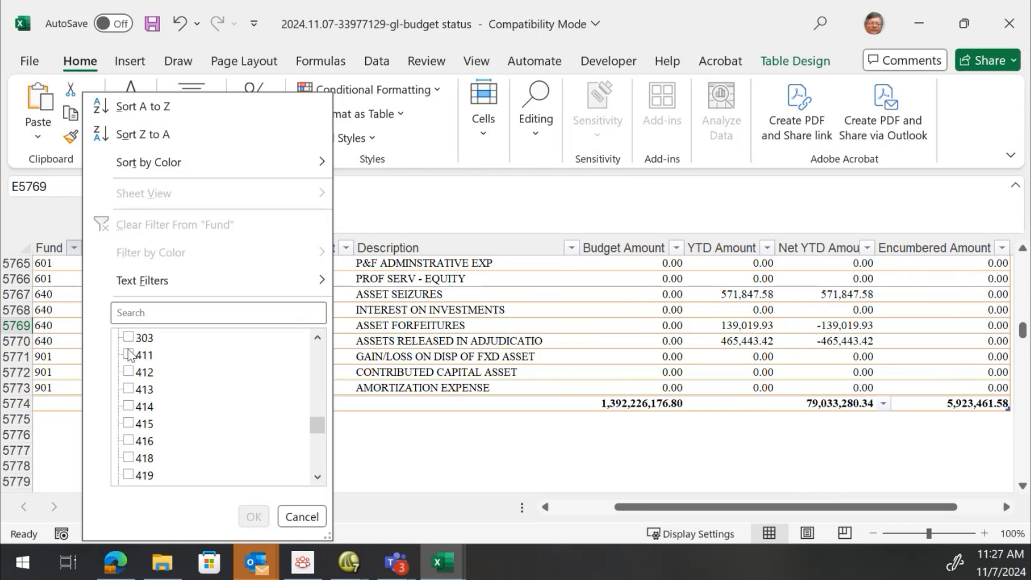
left_click(128, 354)
left_click(254, 516)
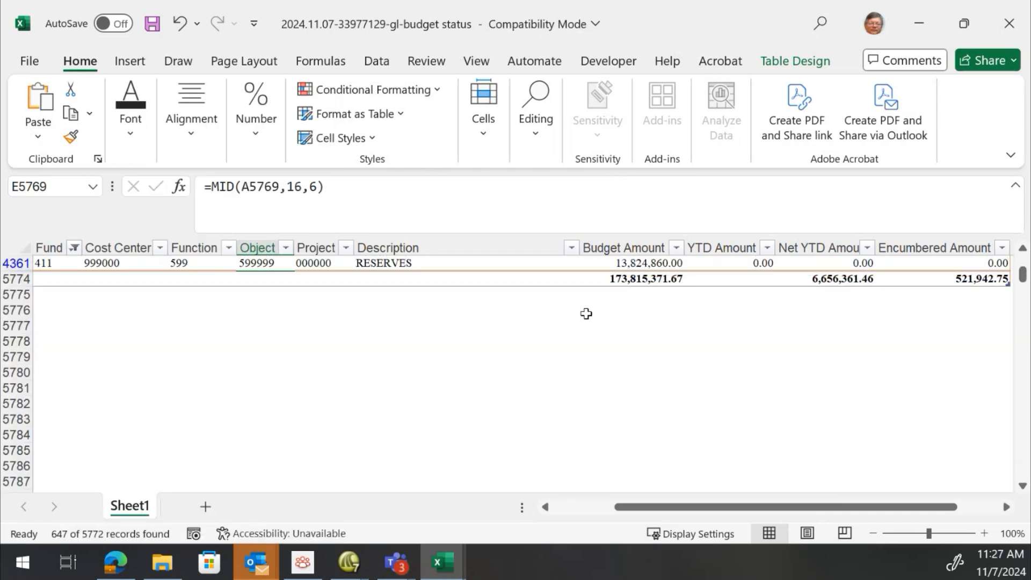
Scroll through the filtered fund 411 rows to review them
scroll(720, 331, "up", 2)
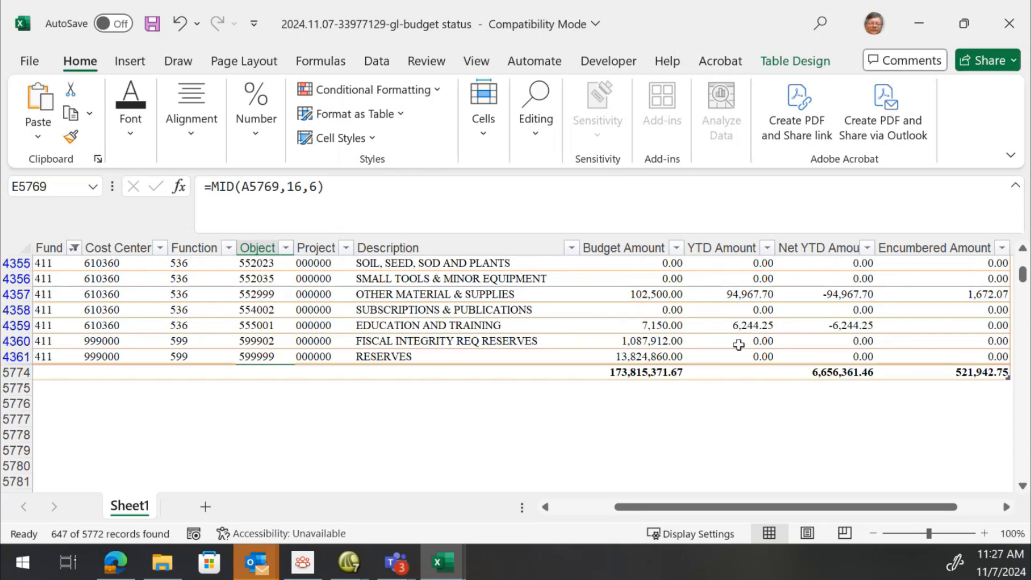
scroll(747, 366, "up", 14)
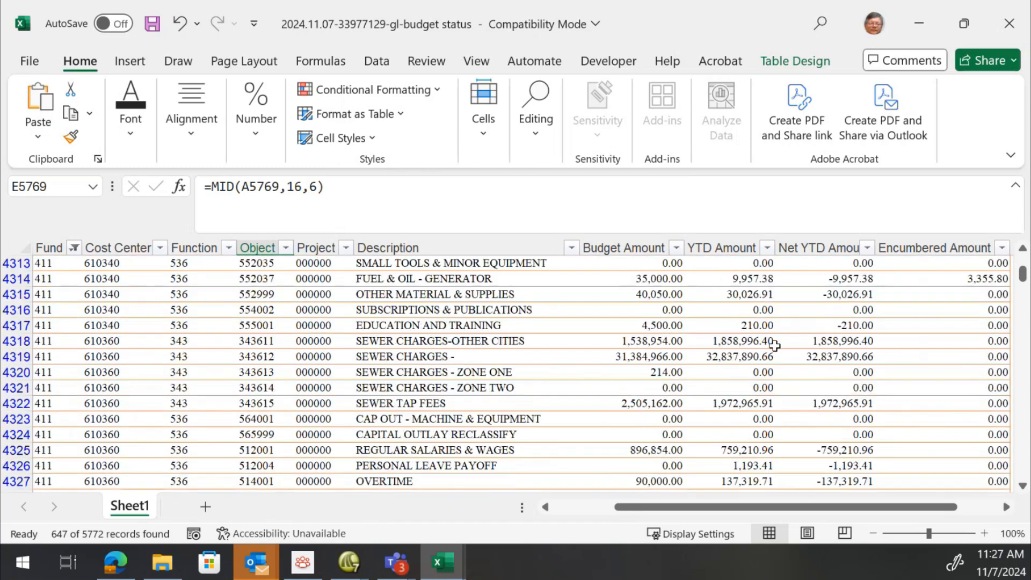
scroll(774, 344, "up", 5)
scroll(774, 344, "up", 9)
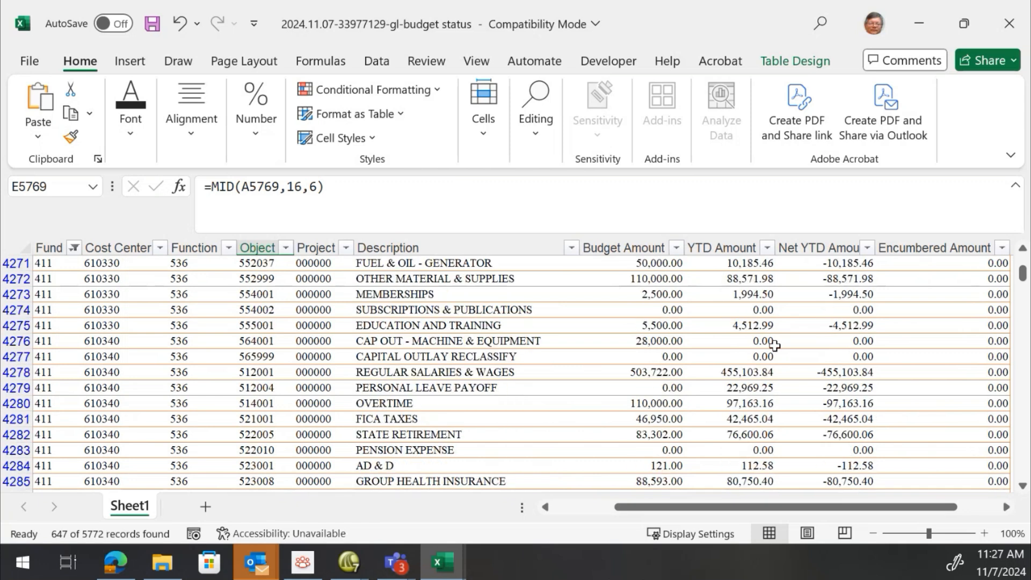
scroll(774, 345, "up", 18)
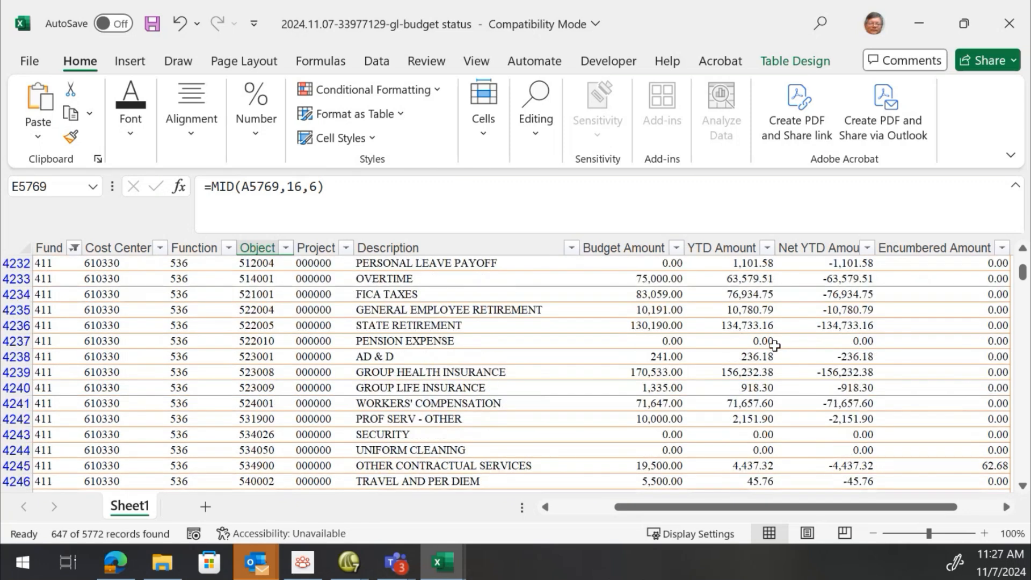
scroll(774, 344, "up", 20)
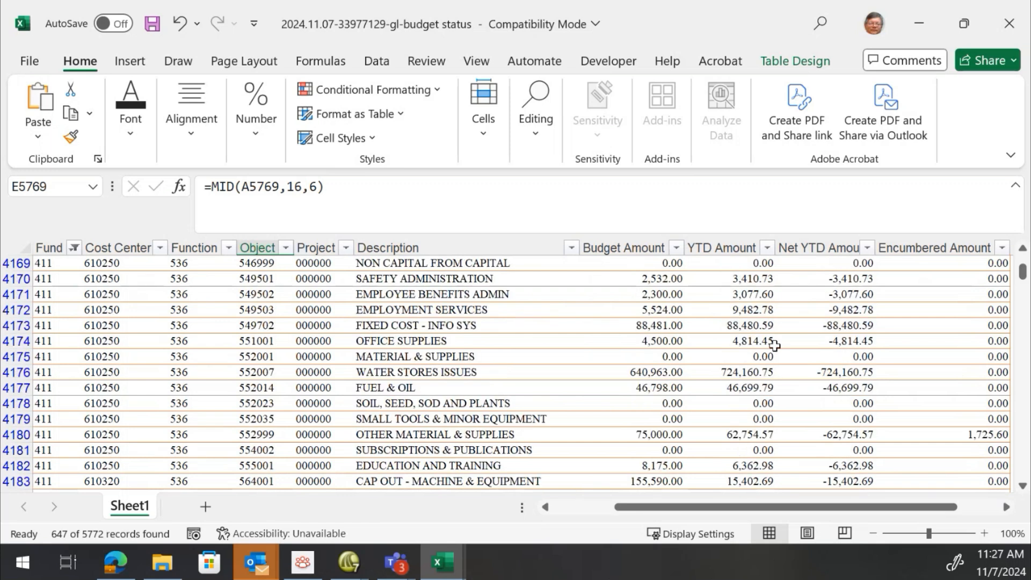
scroll(774, 344, "up", 15)
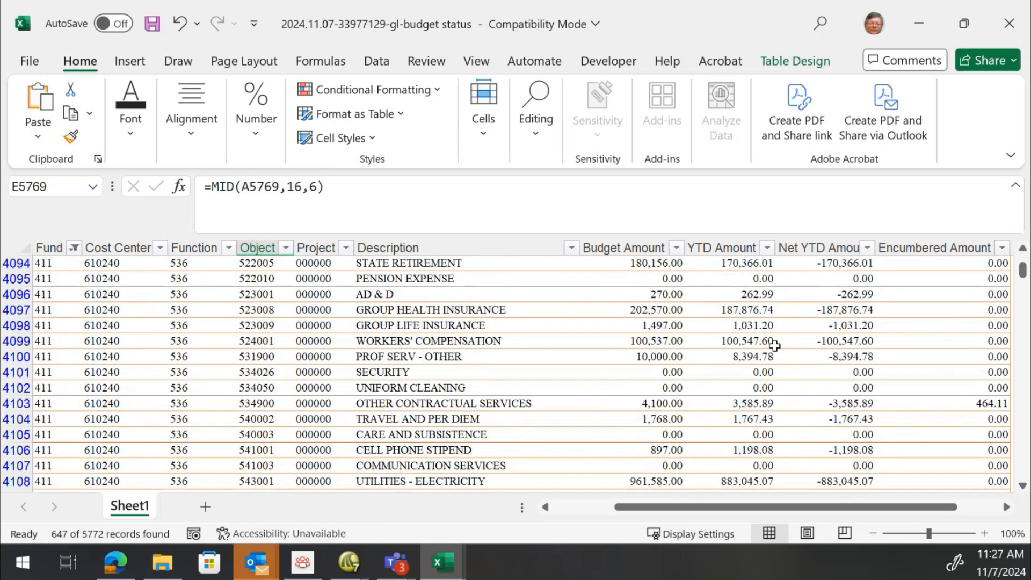
scroll(773, 344, "down", 20)
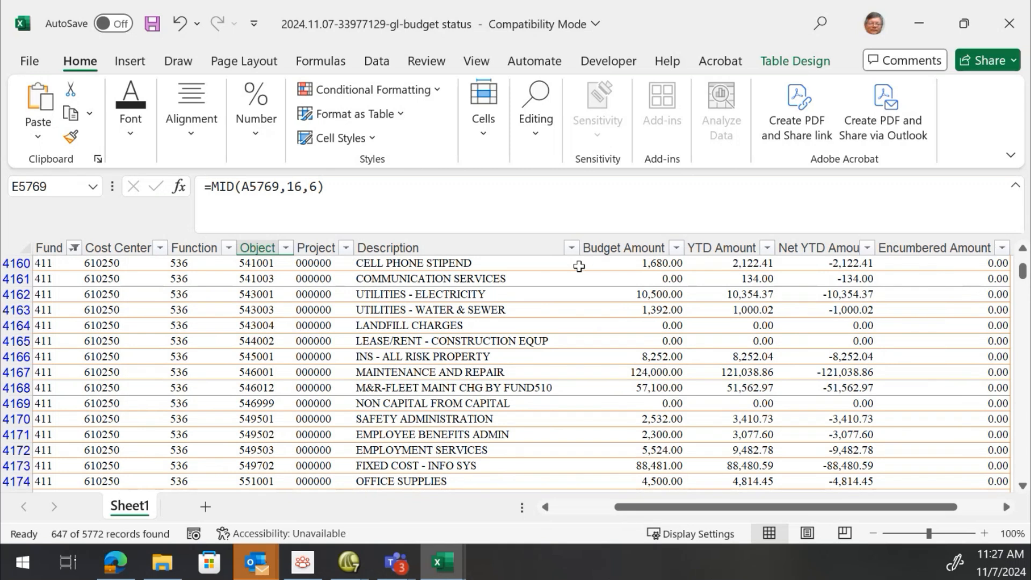
Narrow the Encumbered Amount column slightly
left_click_drag(879, 515, 915, 512)
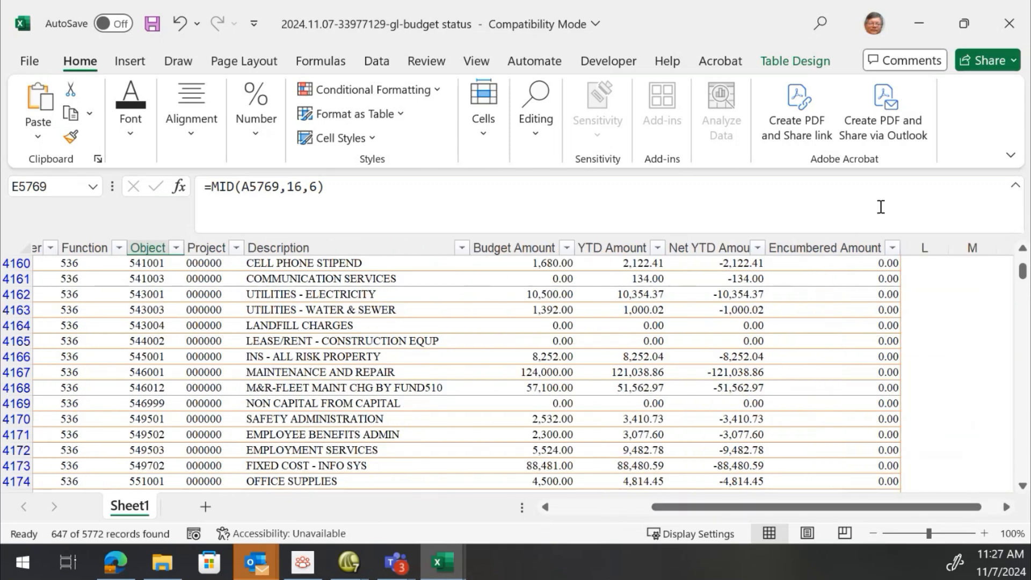
left_click_drag(900, 247, 887, 247)
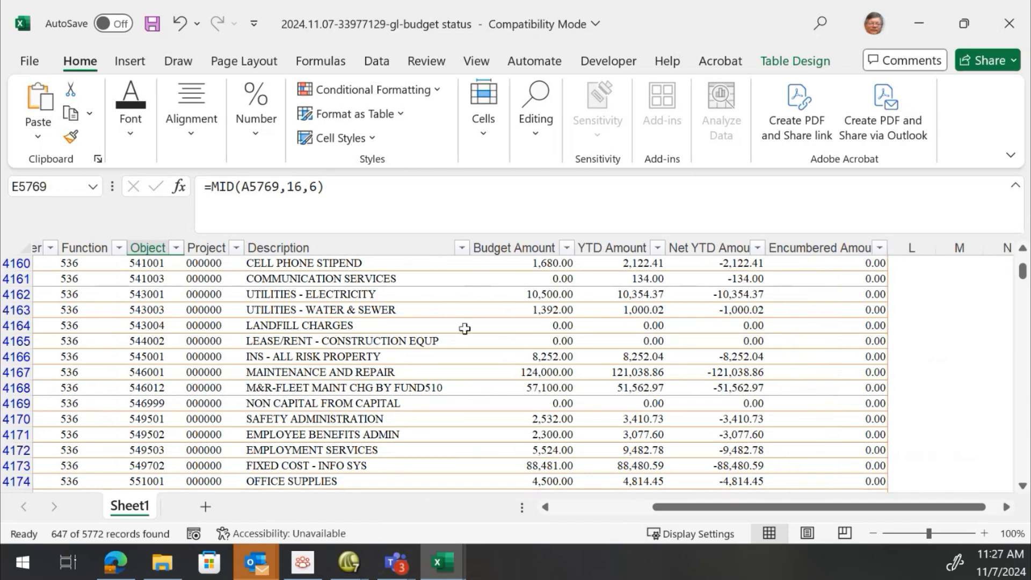
left_click(391, 288)
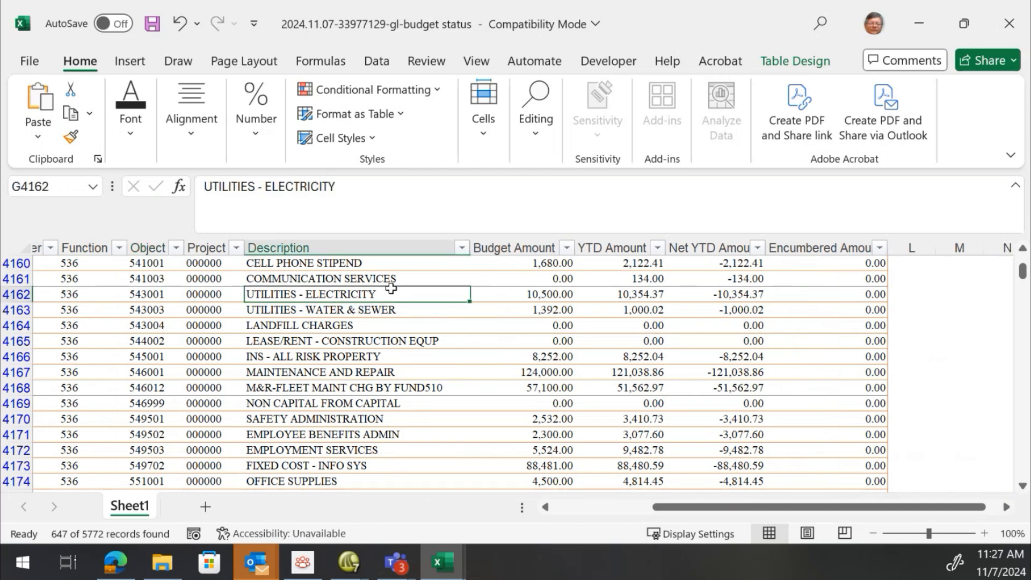
Return to the first column and inspect the formulas in the Net YTD, Cost Center and Project cells
key("Left")
key("Home")
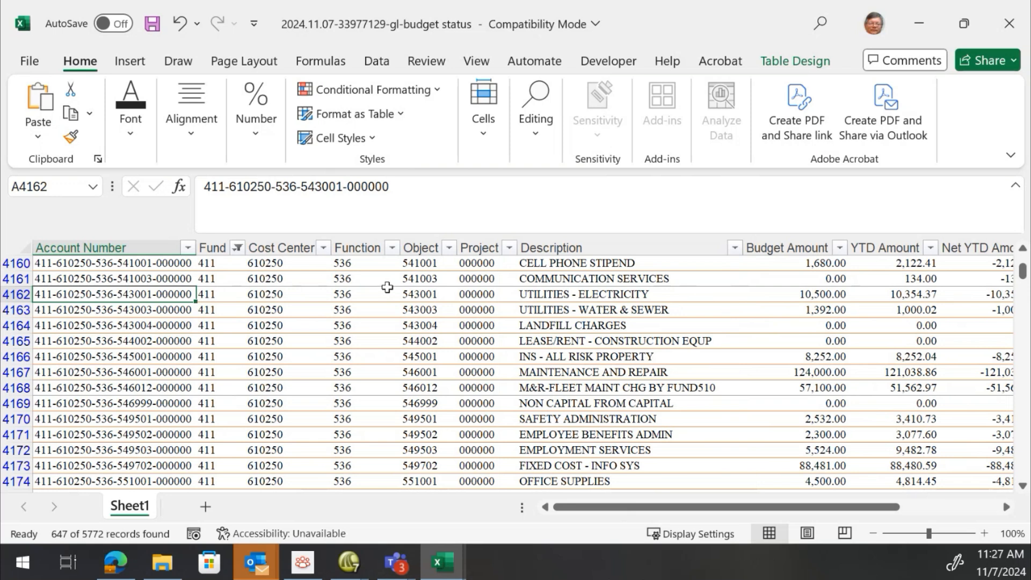
left_click(317, 280)
left_click(991, 268)
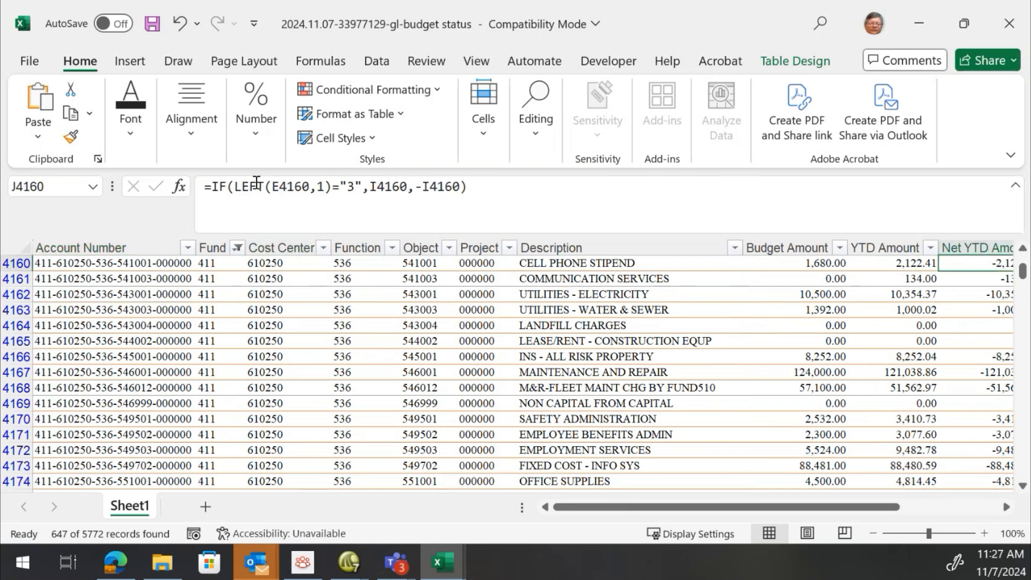
left_click(259, 263)
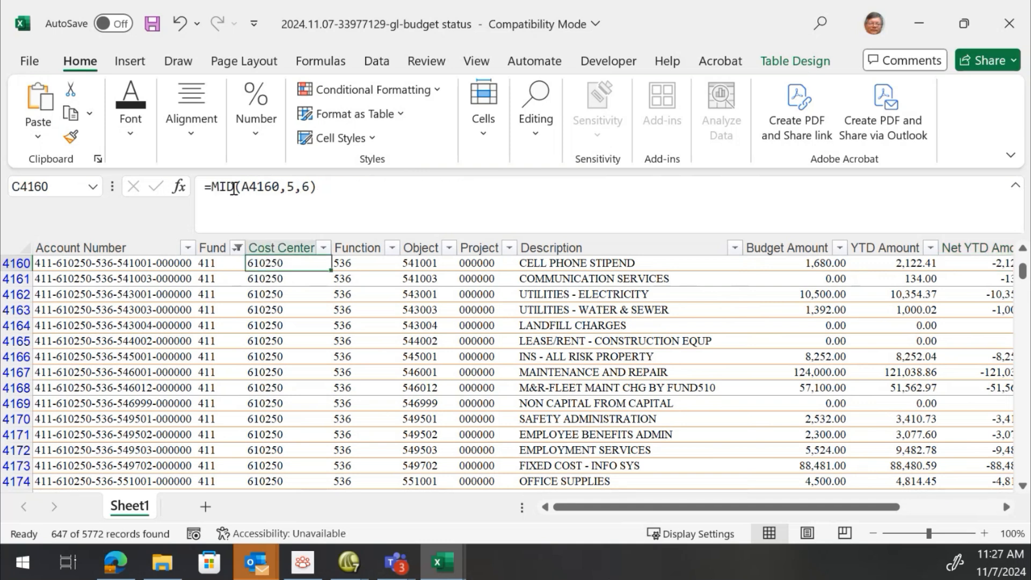
left_click(472, 261)
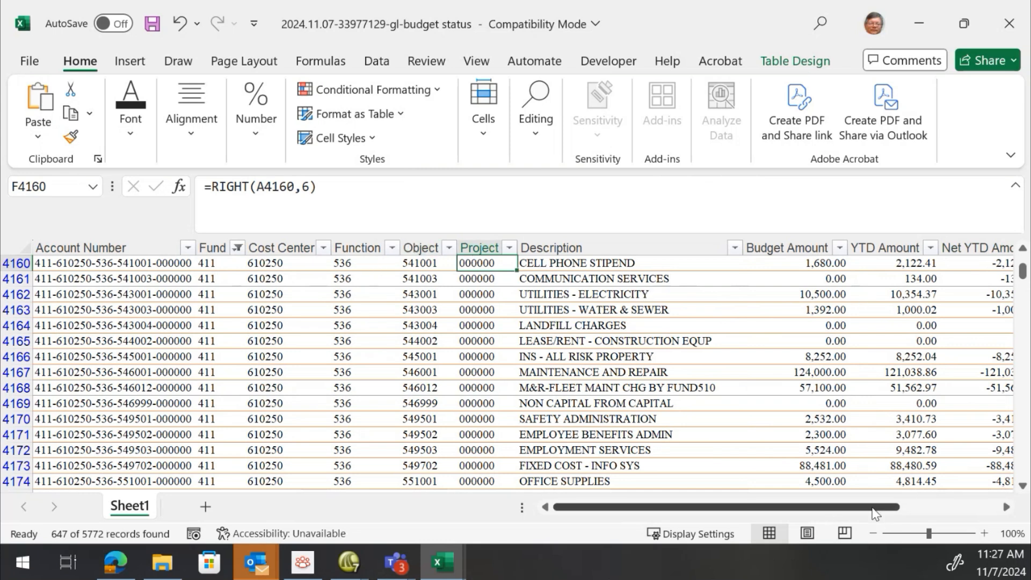
Try to filter the Project column to exclude 000000
scroll(880, 506, "right", 3)
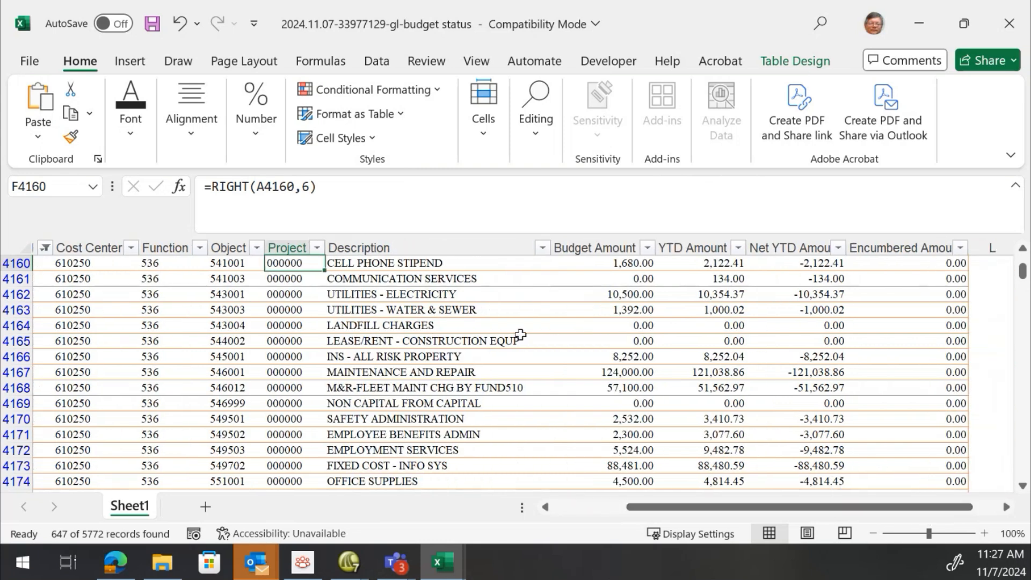
left_click(317, 247)
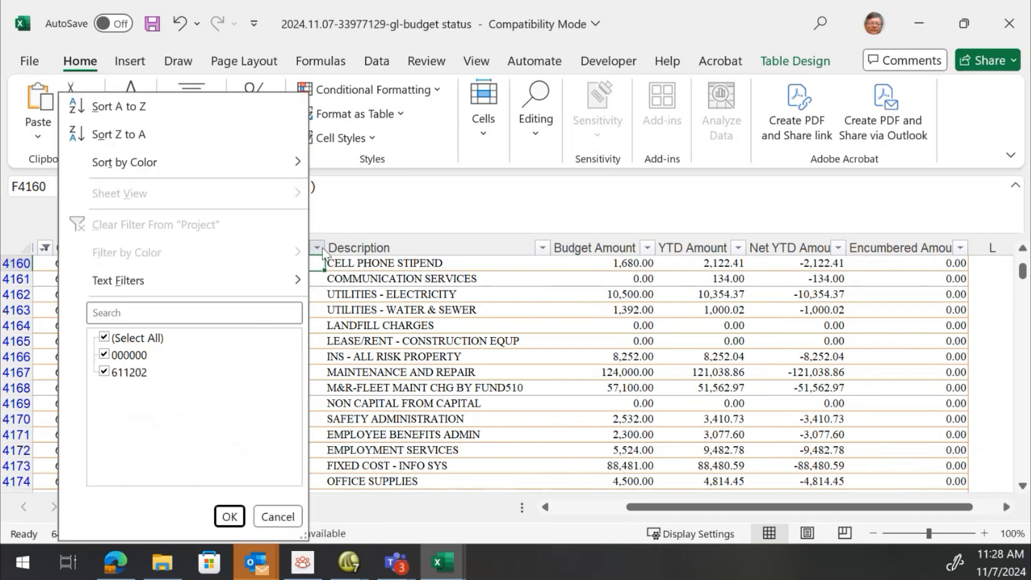
left_click(104, 354)
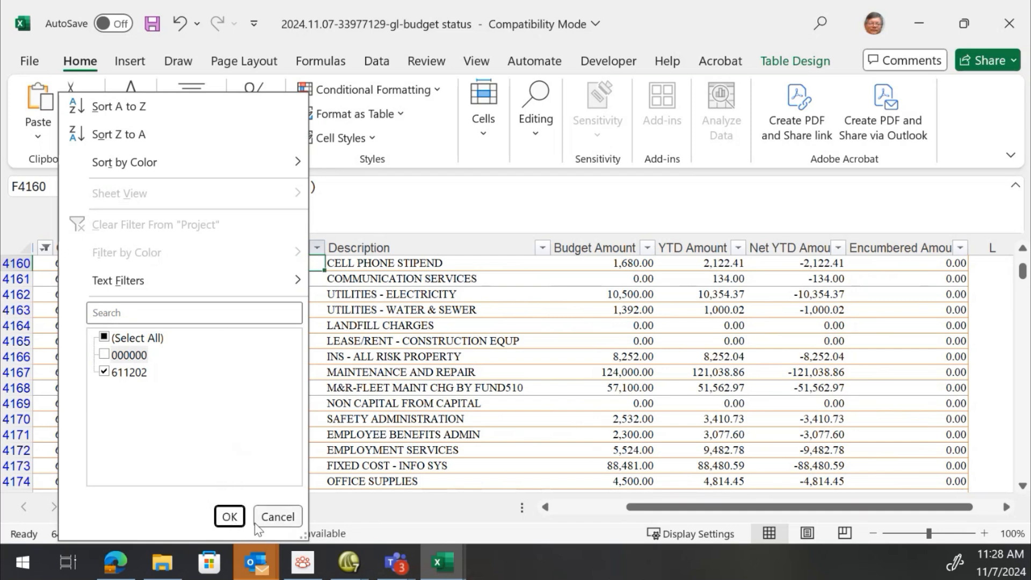
left_click(229, 517)
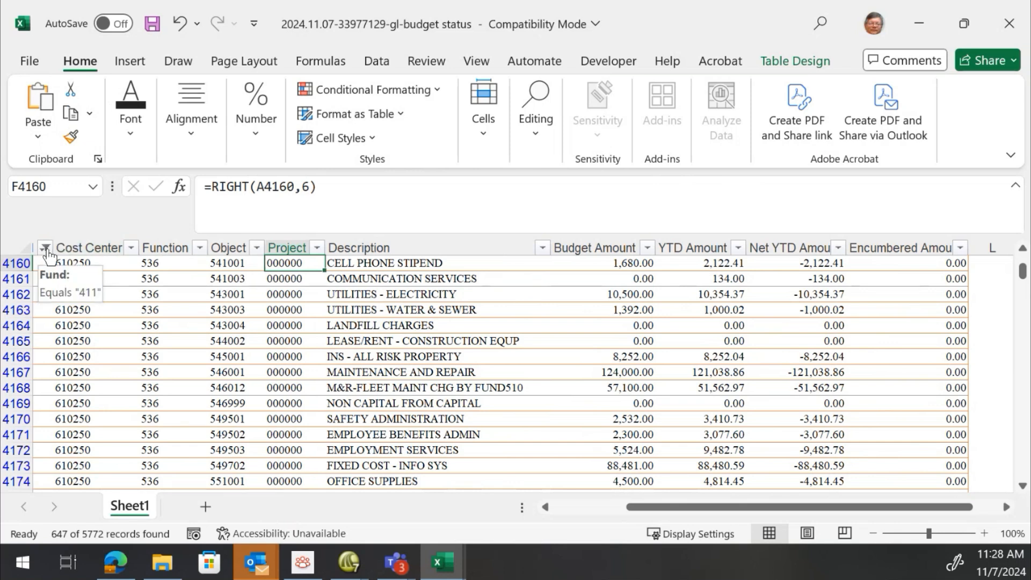
left_click(568, 507)
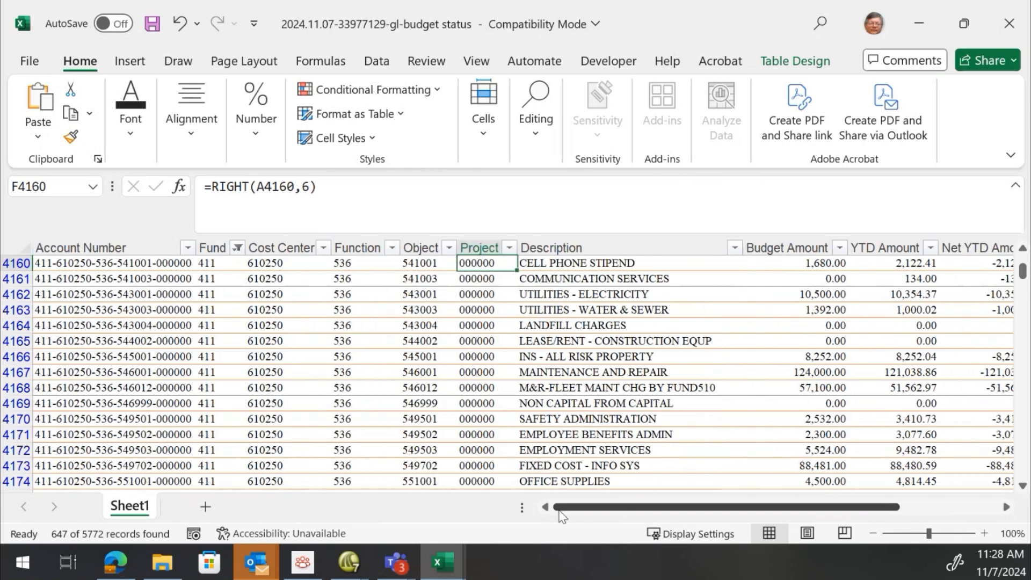
left_click(237, 248)
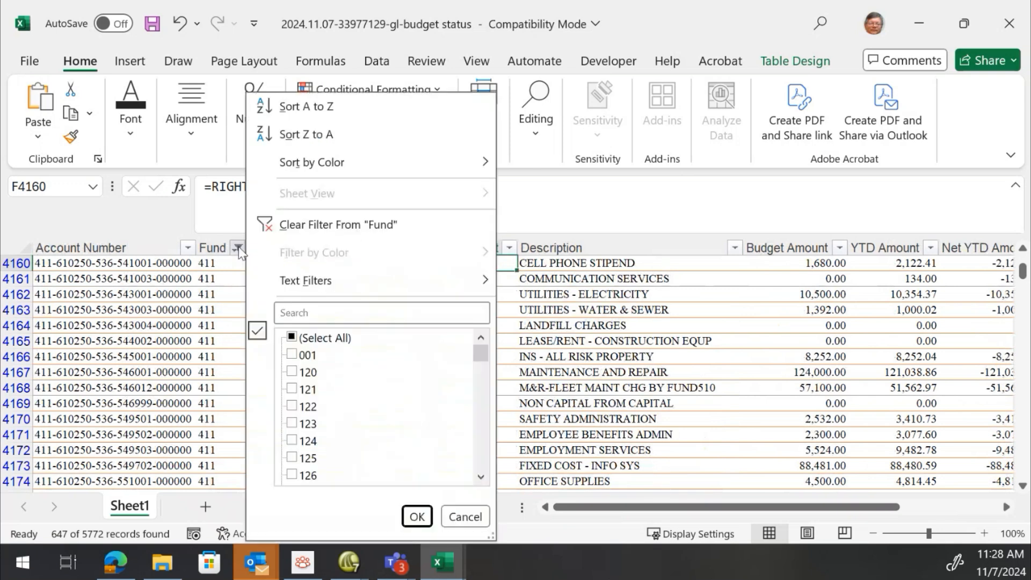
mouse_move(307, 292)
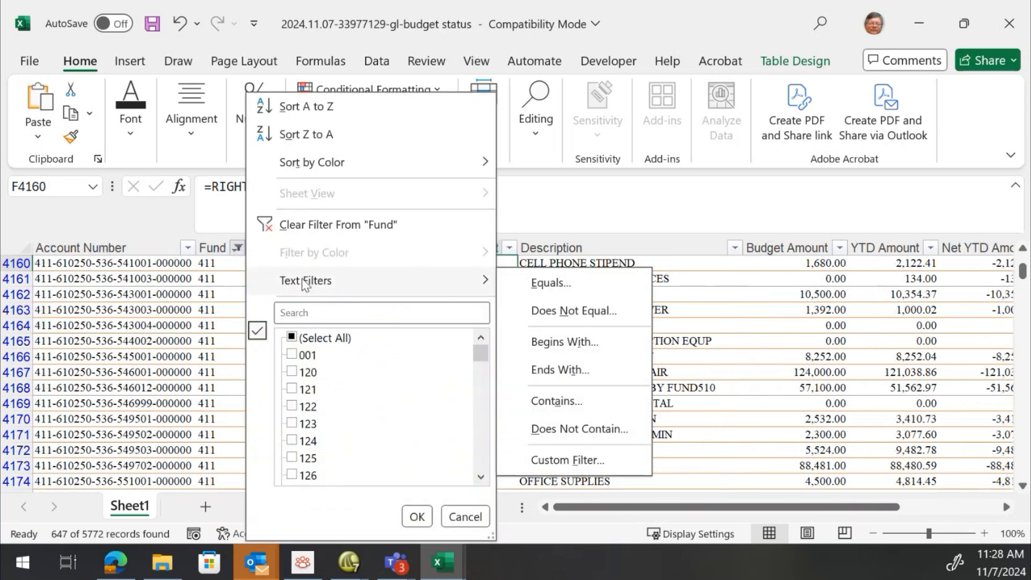
left_click(315, 291)
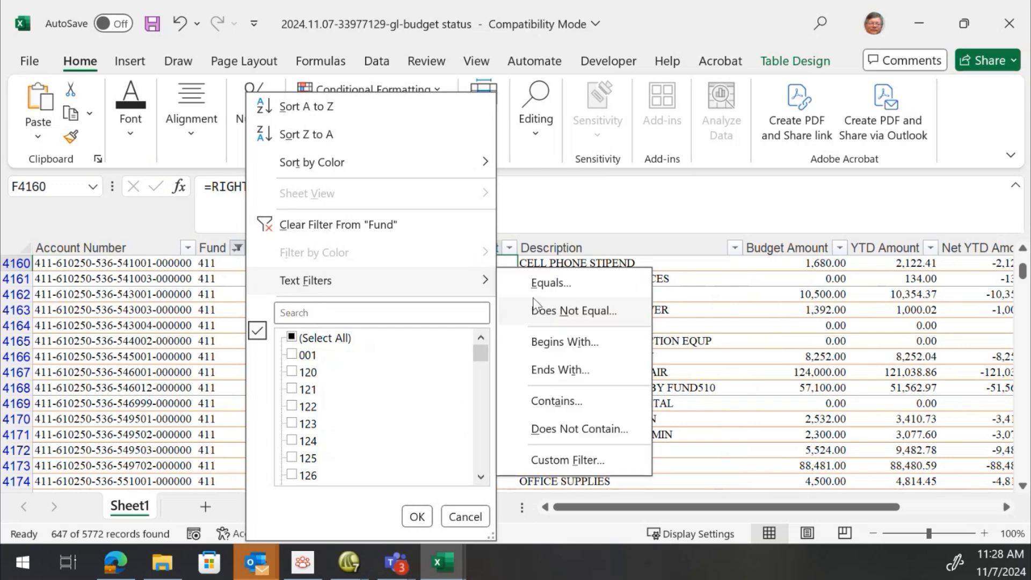
left_click(557, 345)
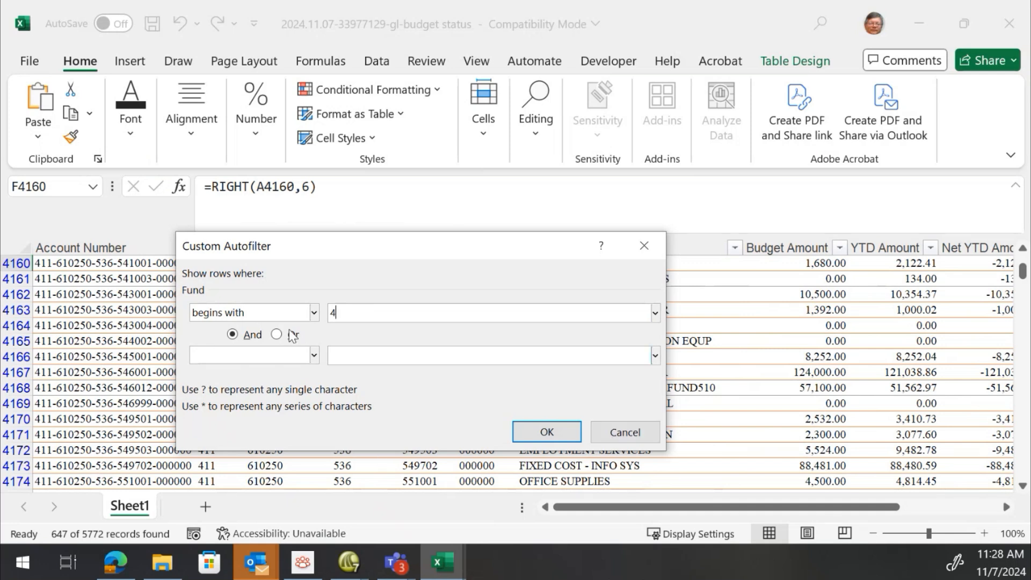
left_click(644, 247)
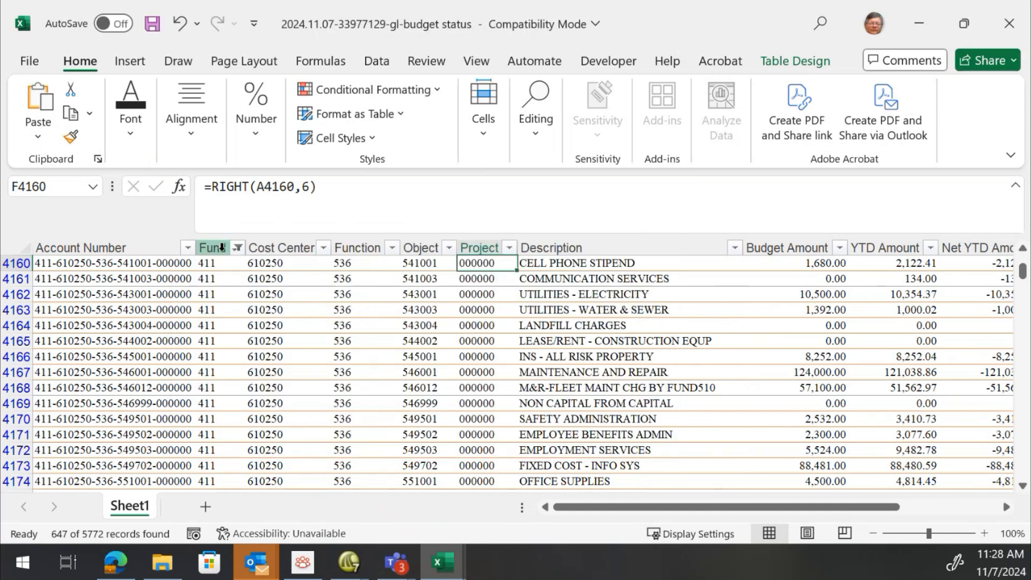
Filter the Fund column to show only funds beginning with 4
left_click(238, 247)
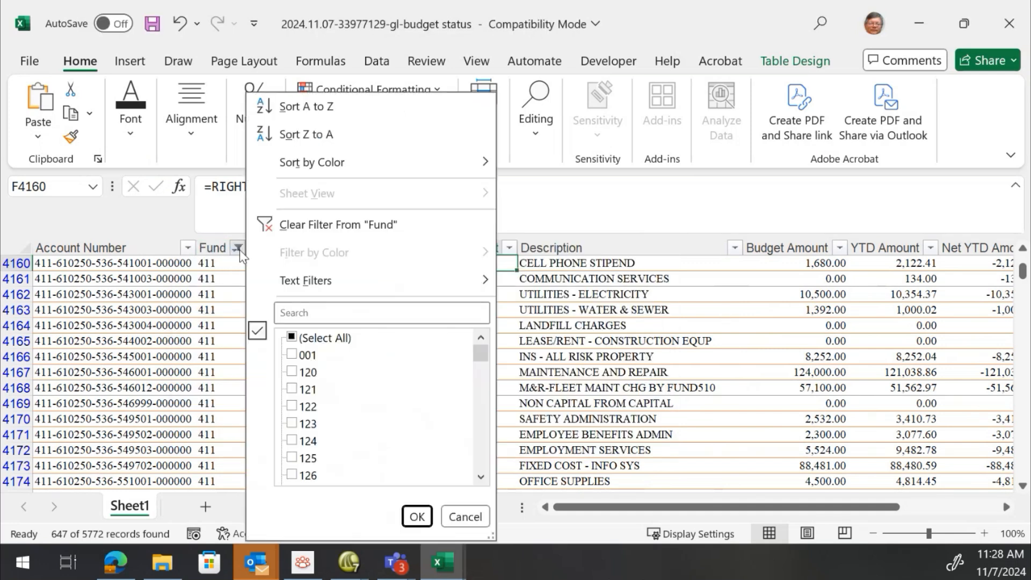
left_click(294, 337)
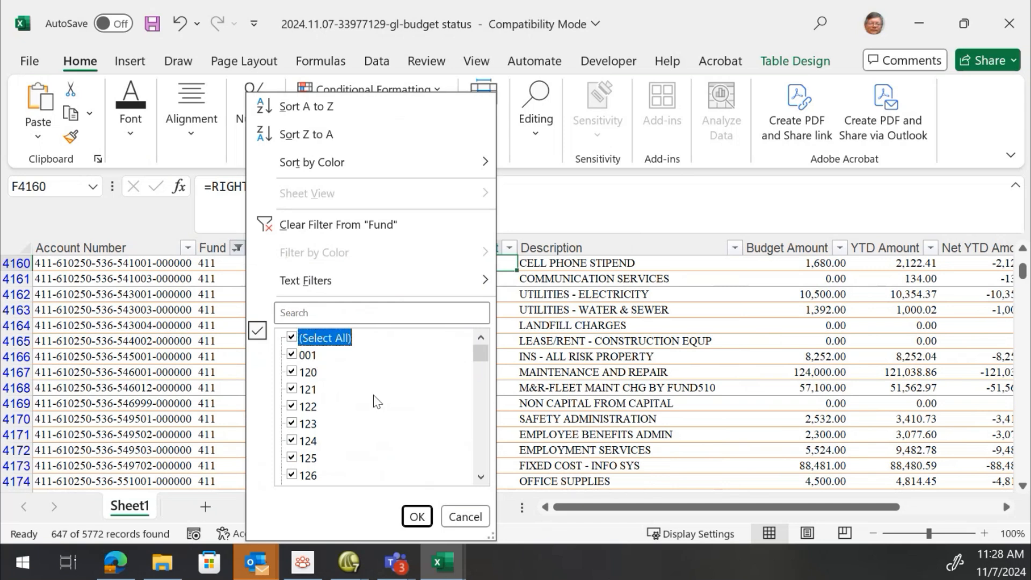
scroll(346, 398, "down", 7)
scroll(349, 399, "down", 6)
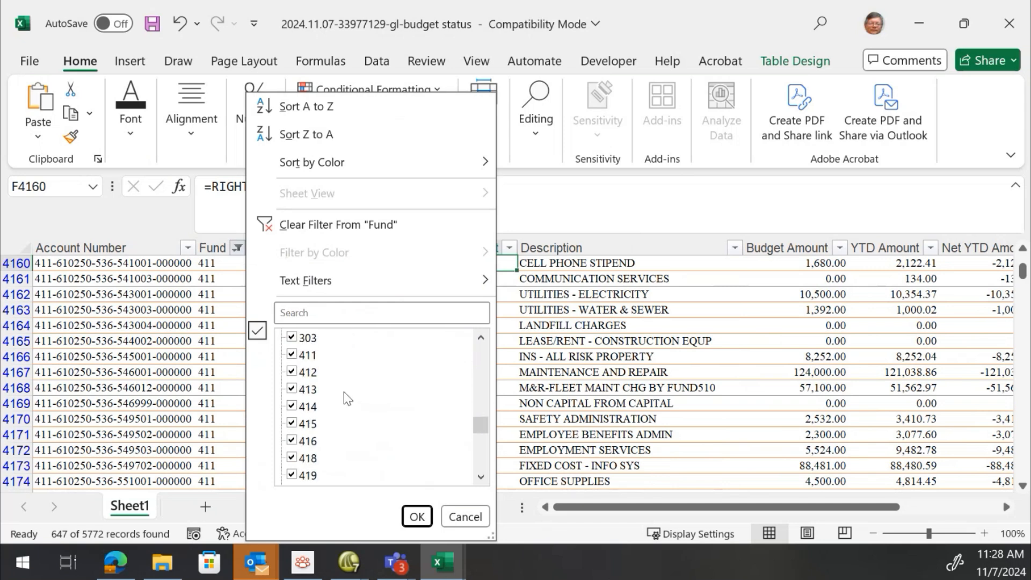
scroll(328, 370, "down", 6)
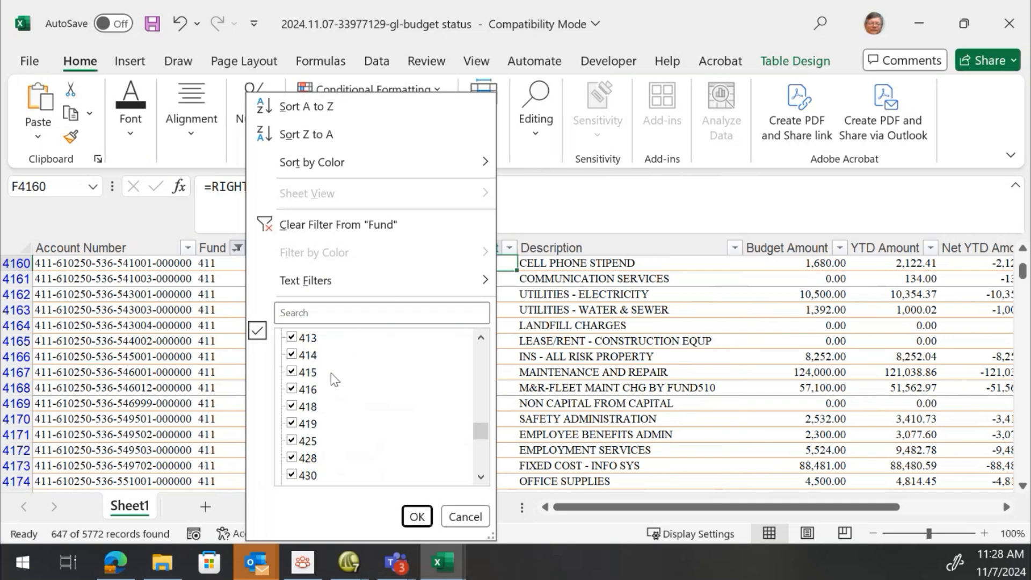
scroll(353, 385, "down", 1)
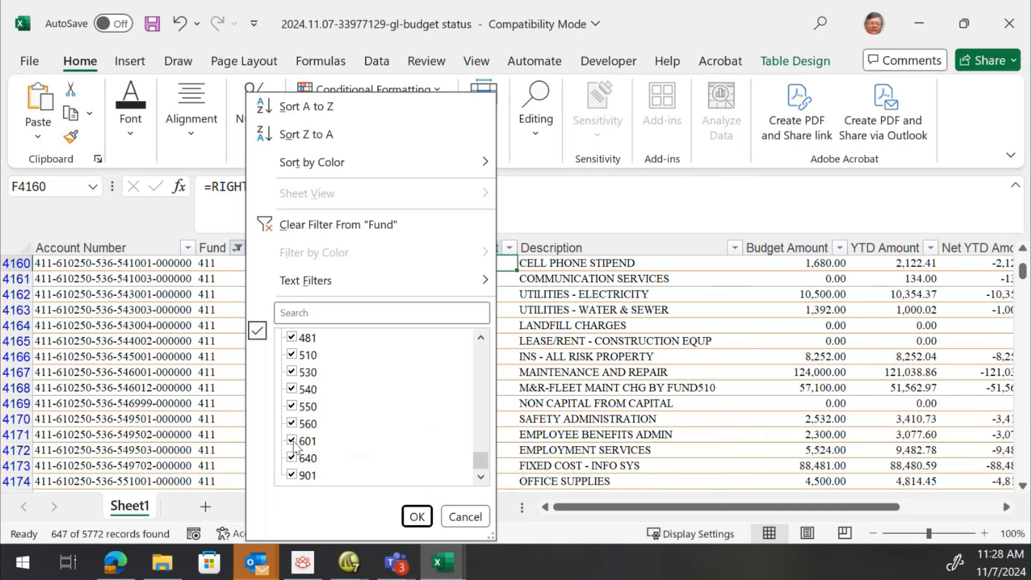
scroll(368, 424, "up", 15)
scroll(361, 414, "up", 1)
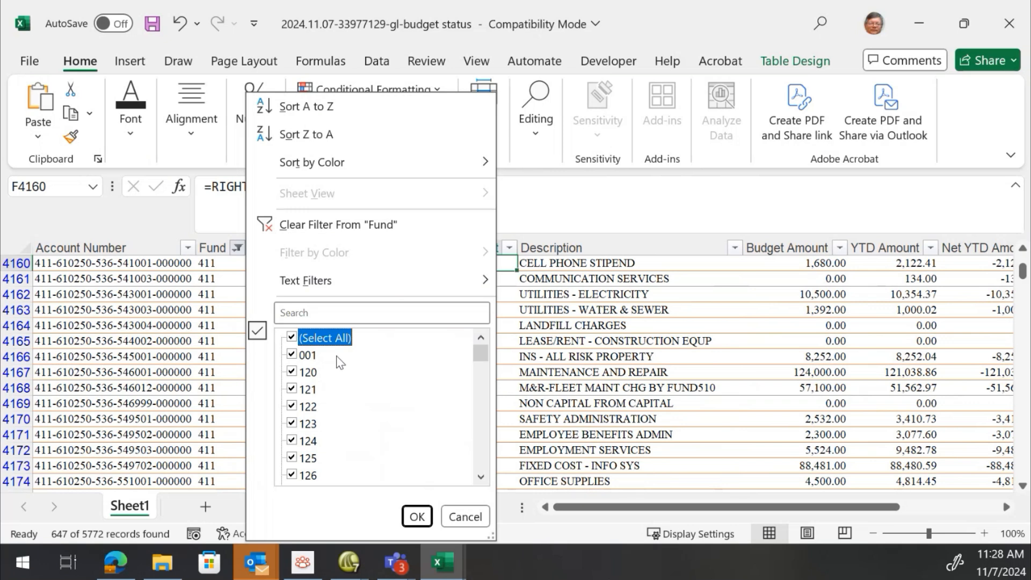
scroll(336, 382, "down", 10)
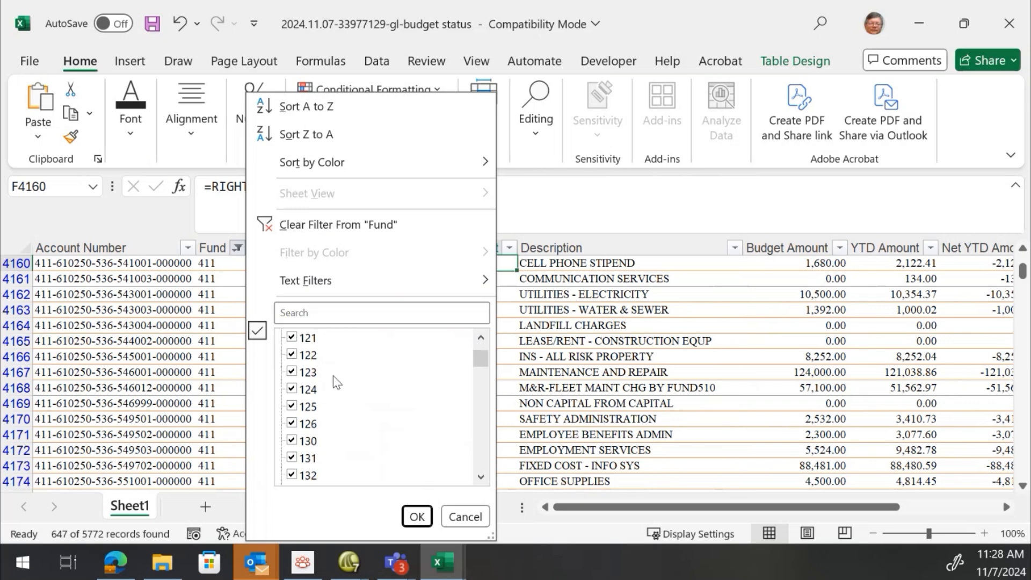
scroll(336, 382, "down", 3)
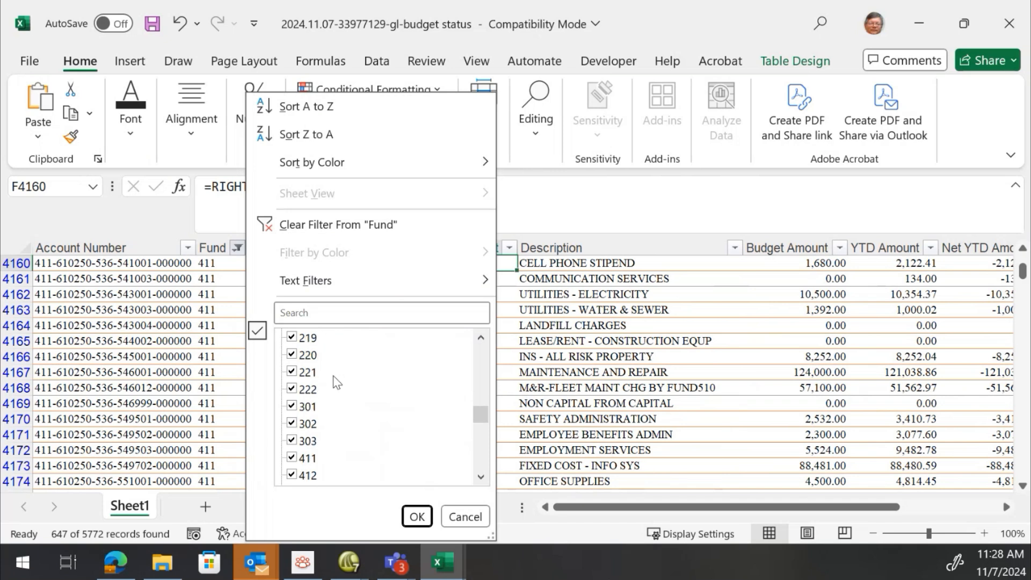
scroll(336, 383, "up", 1)
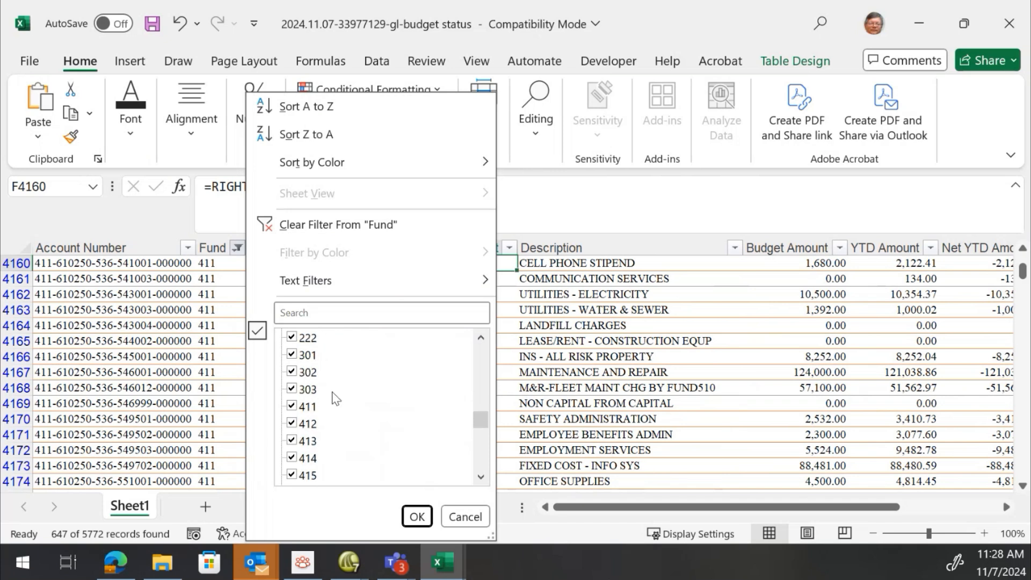
scroll(337, 398, "down", 2)
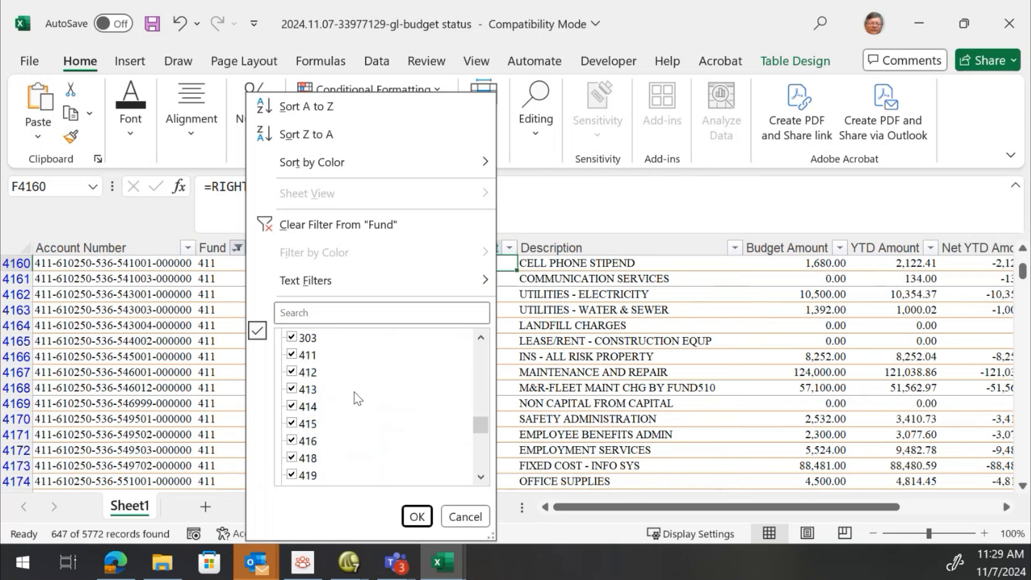
scroll(340, 392, "down", 5)
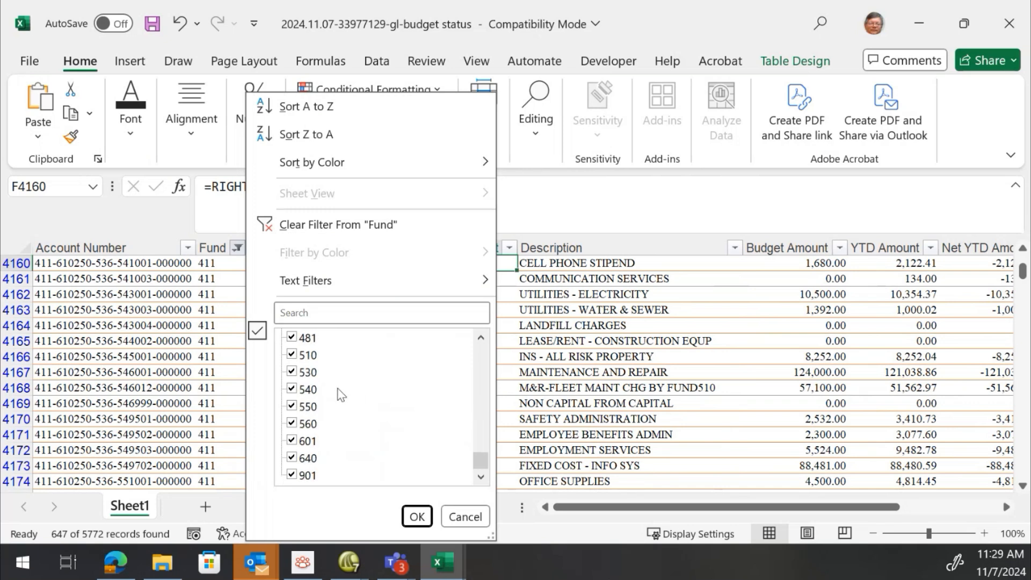
left_click_drag(481, 460, 484, 348)
mouse_move(373, 291)
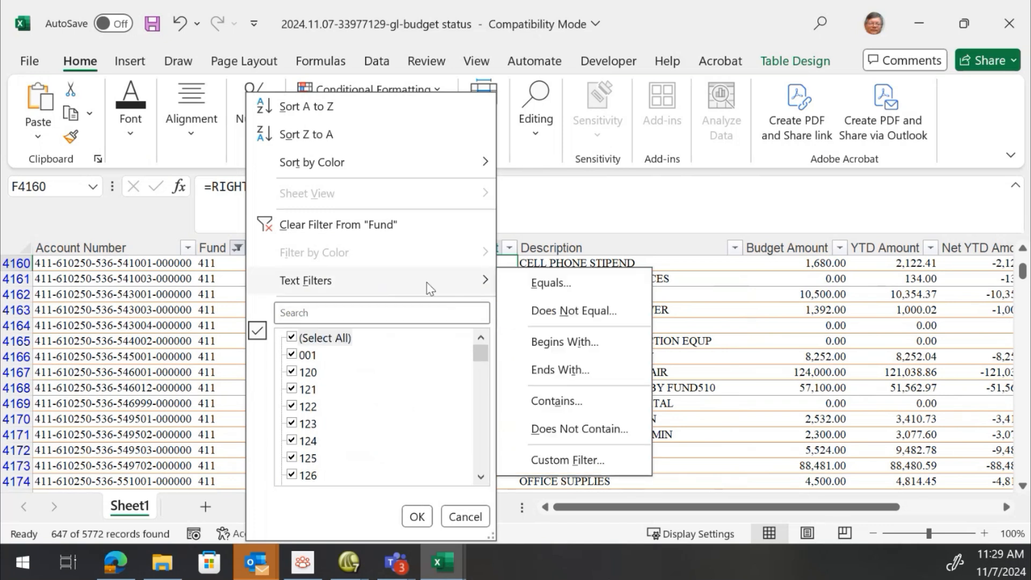
left_click(546, 346)
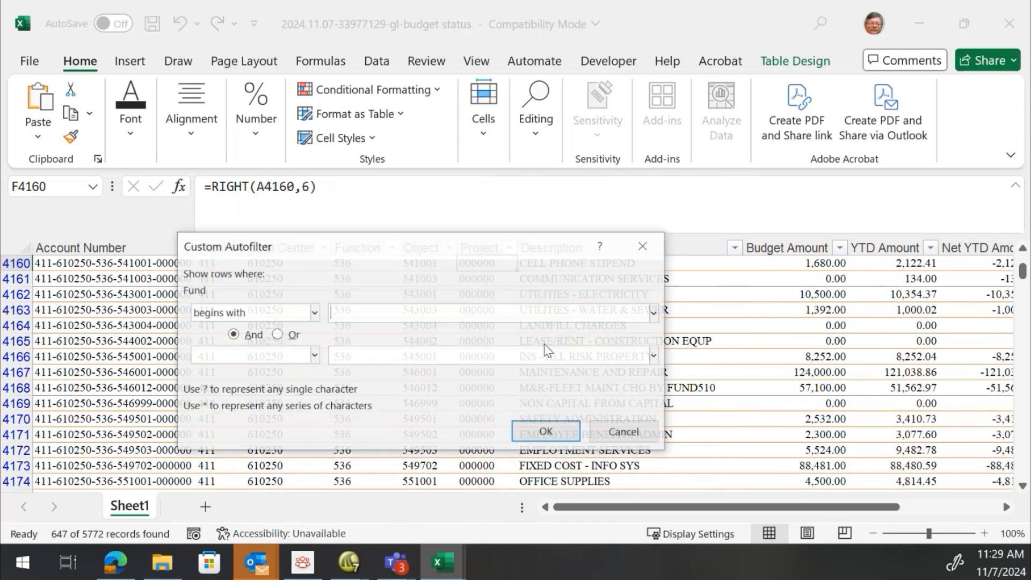
type("4")
key("Return")
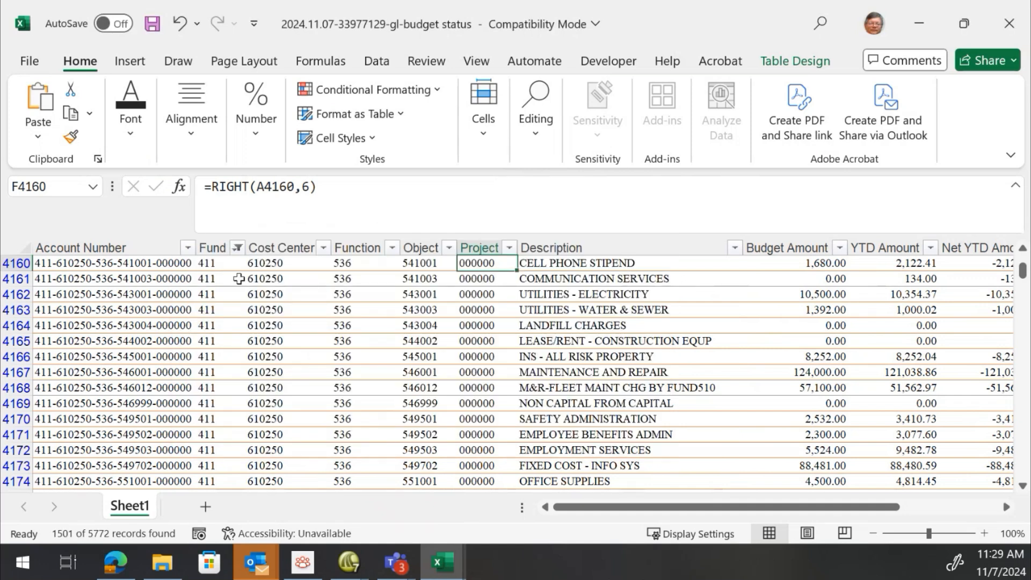
Filter the Project column to exclude project 000000
left_click(904, 319)
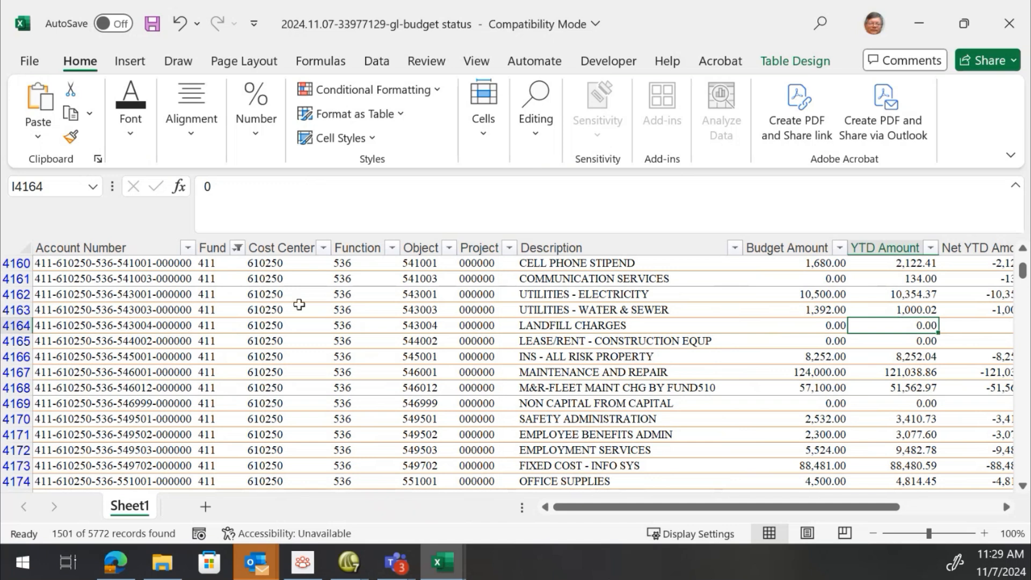
left_click(509, 248)
left_click(321, 355)
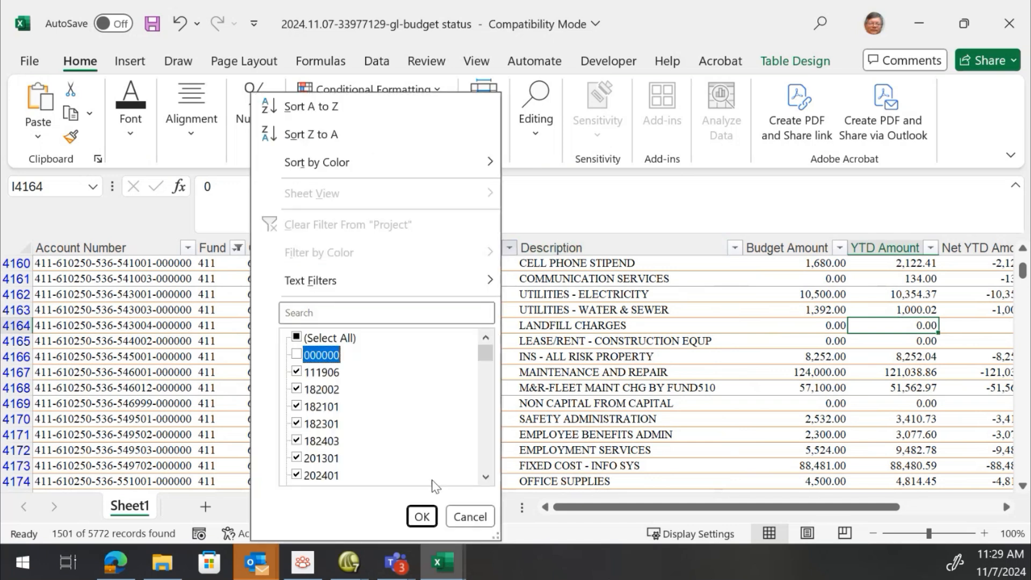
left_click(421, 517)
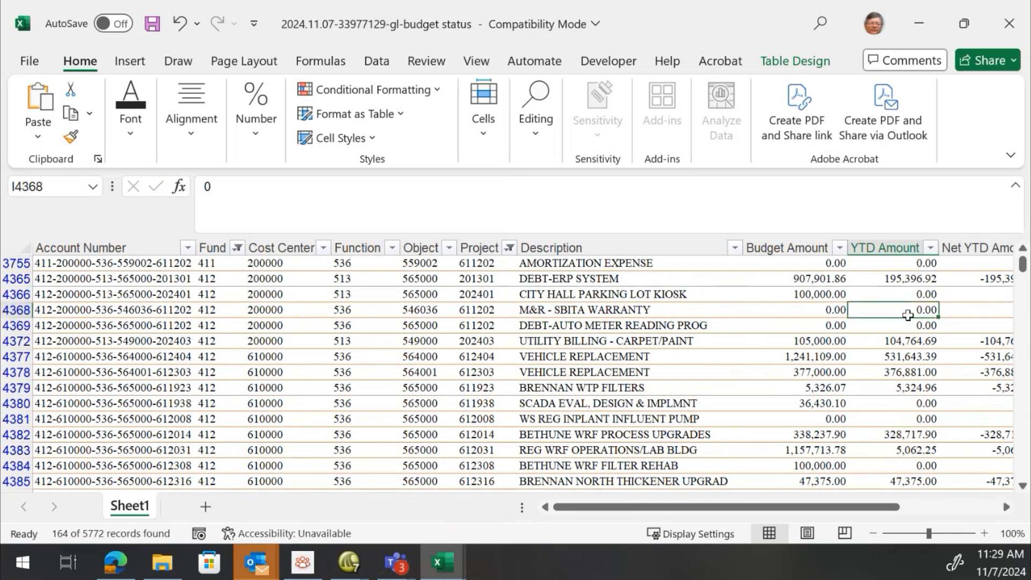
Jump between the header and the totals row to review the Net YTD subtotal for the filtered rows
key("ctrl+Down")
key("Down")
key("Down")
key("Up")
key("Right")
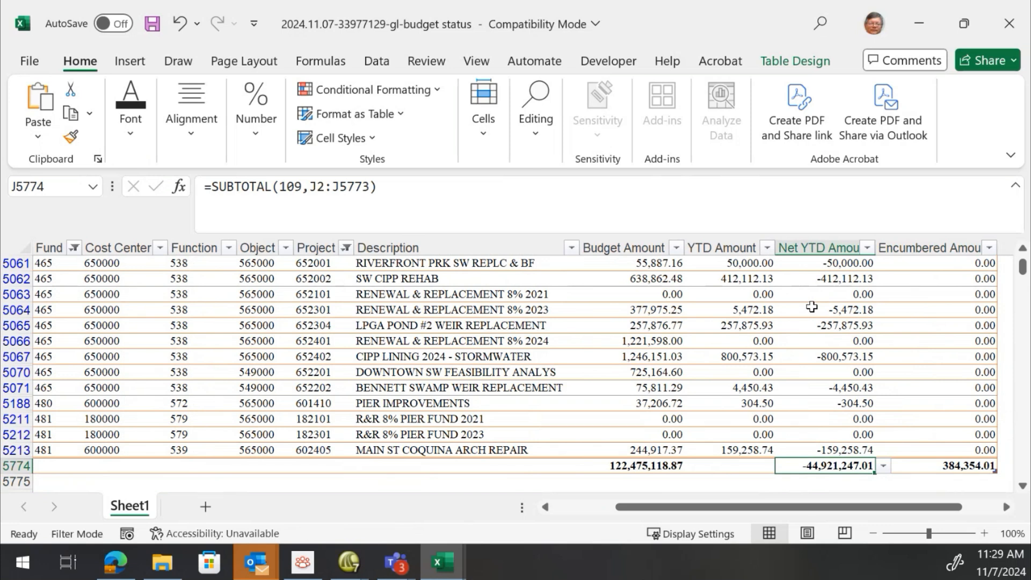
key("Up")
key("ctrl+Up")
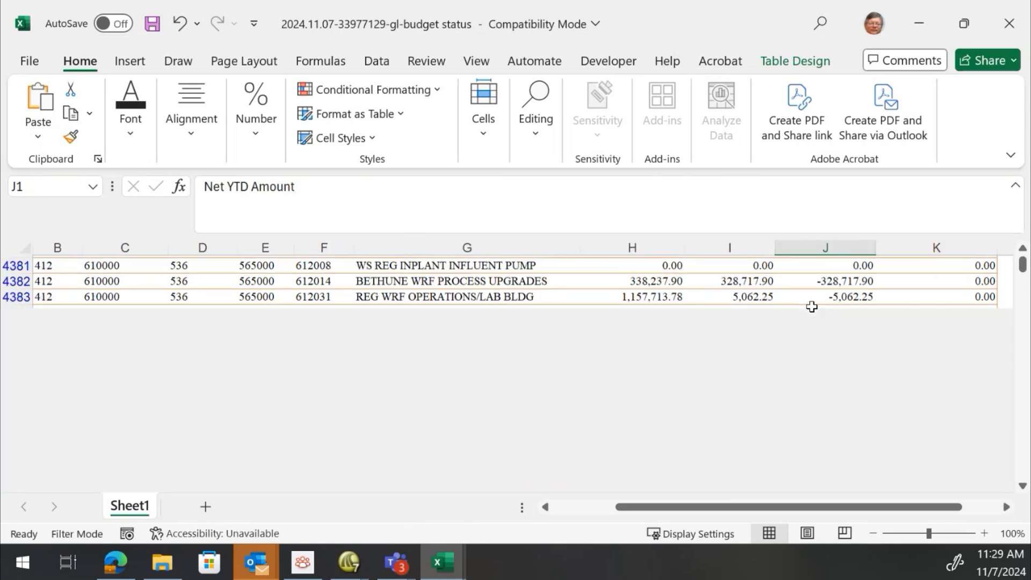
key("Down")
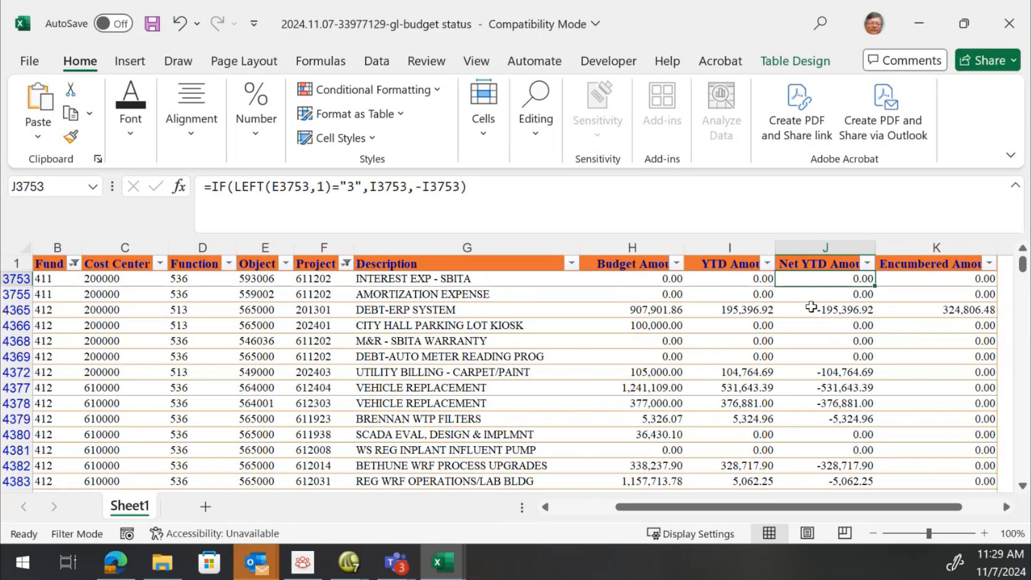
key("ctrl+Down")
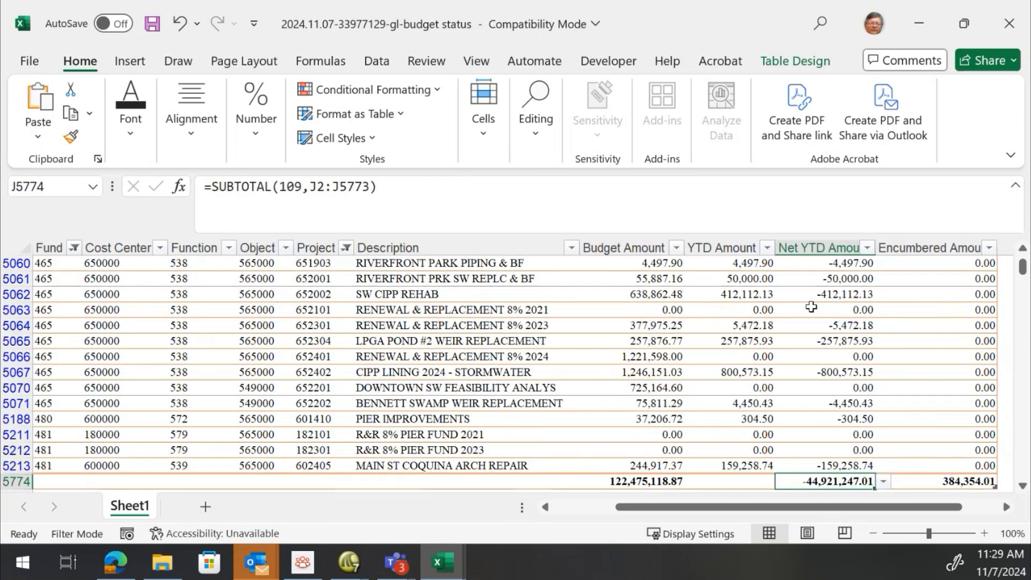
scroll(811, 306, "up", 1)
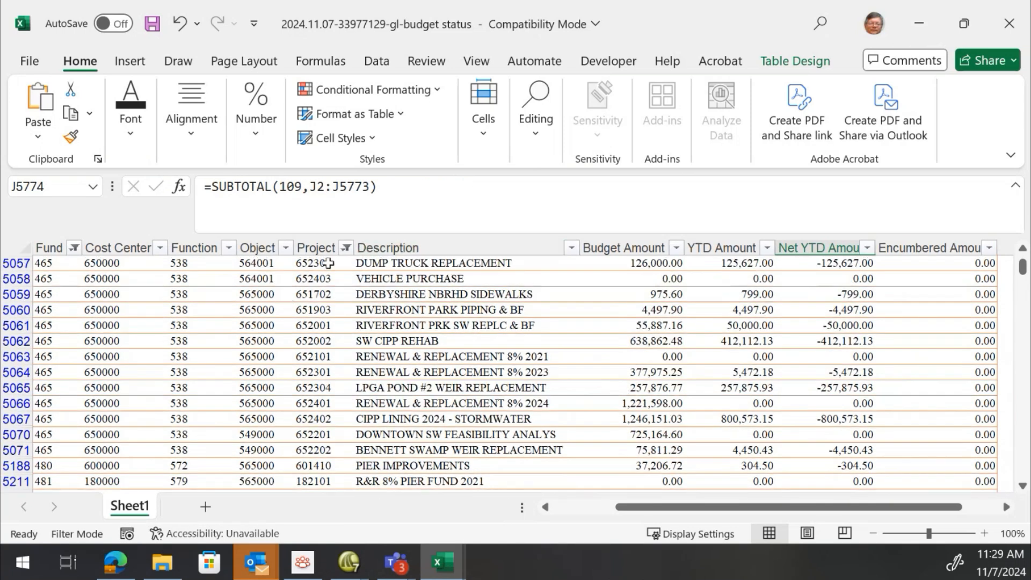
Clear the Project and Fund filters so all rows show again
left_click(346, 247)
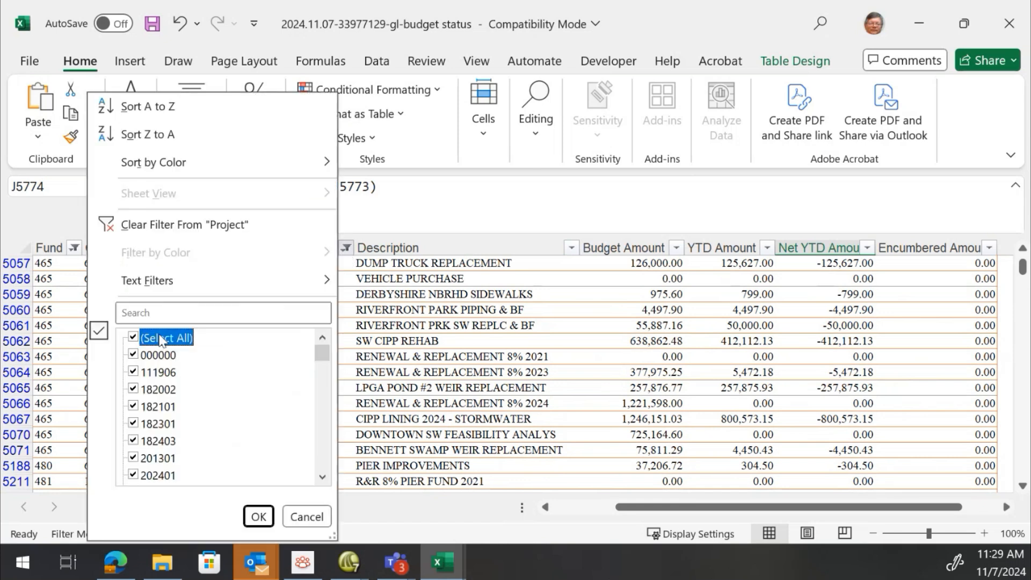
left_click(260, 516)
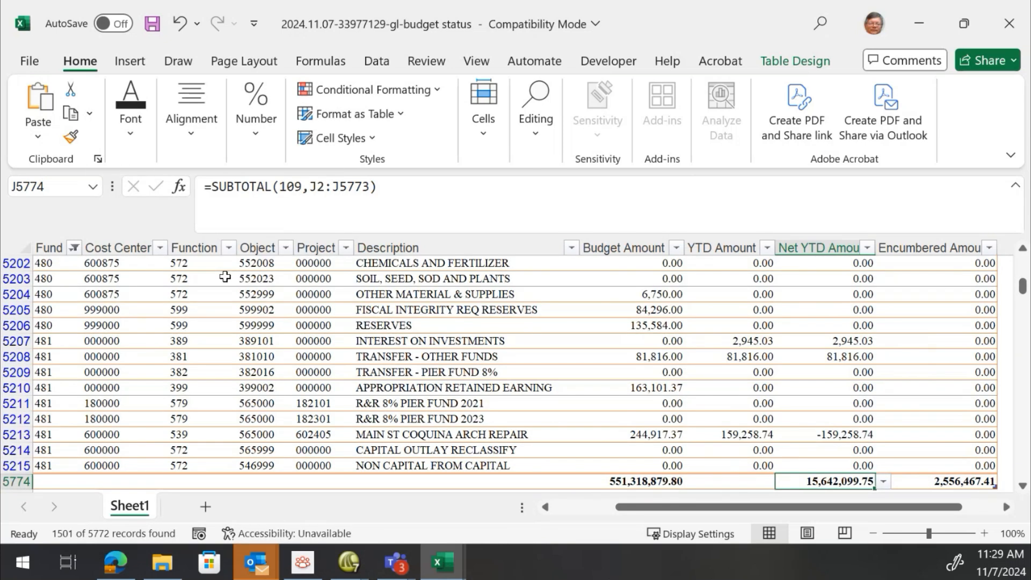
left_click(74, 248)
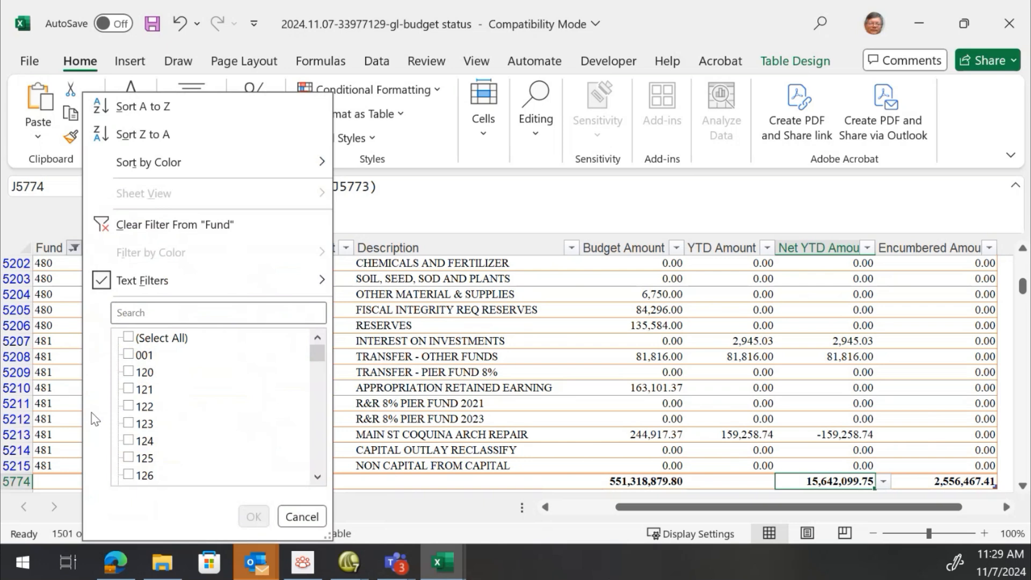
left_click(141, 338)
left_click(253, 517)
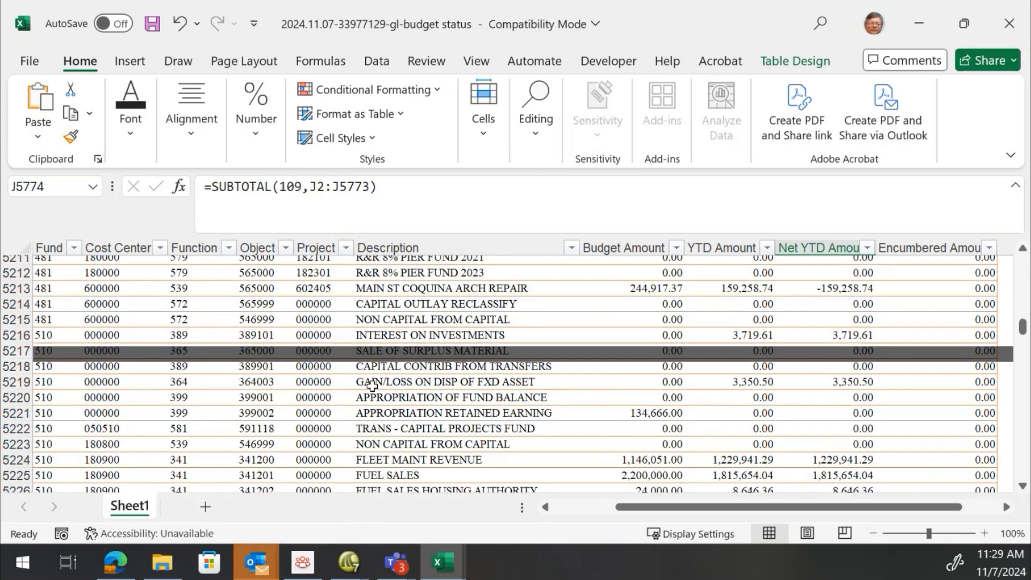
Return to the top of the sheet and review the first rows of the unfiltered table
left_click(372, 384)
scroll(372, 385, "down", 4)
scroll(370, 384, "up", 5)
scroll(370, 382, "up", 18)
left_click(404, 343)
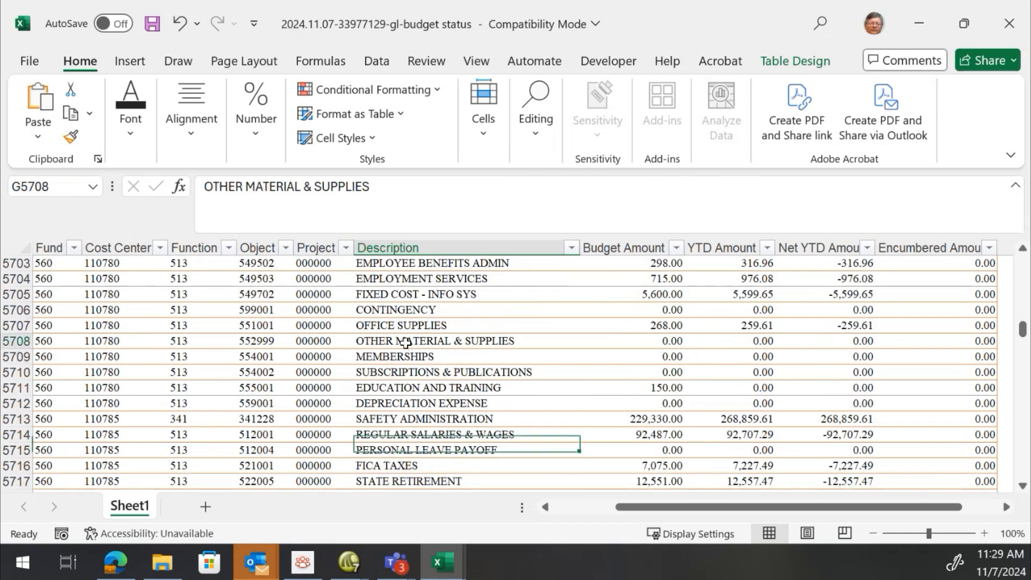
key("End")
key("Up")
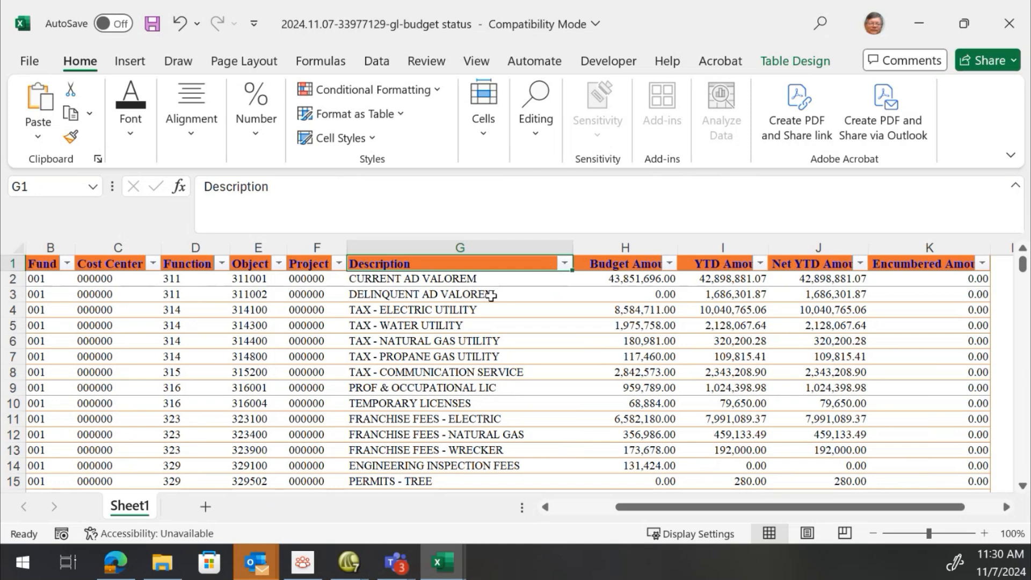
left_click(472, 326)
scroll(472, 326, "down", 5)
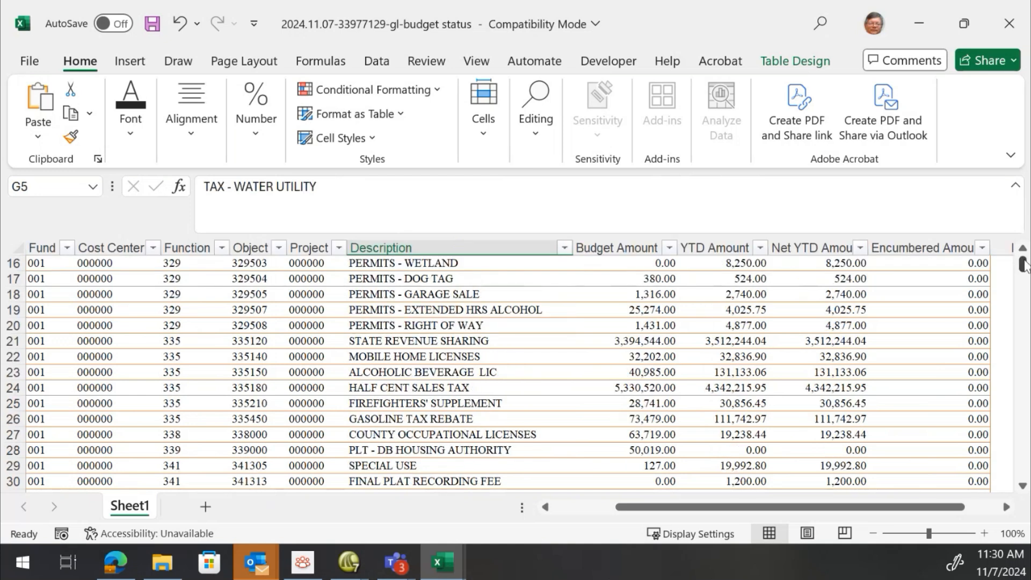
mouse_move(1023, 265)
left_mouse_down()
mouse_move(1023, 425)
mouse_move(1023, 262)
left_mouse_up()
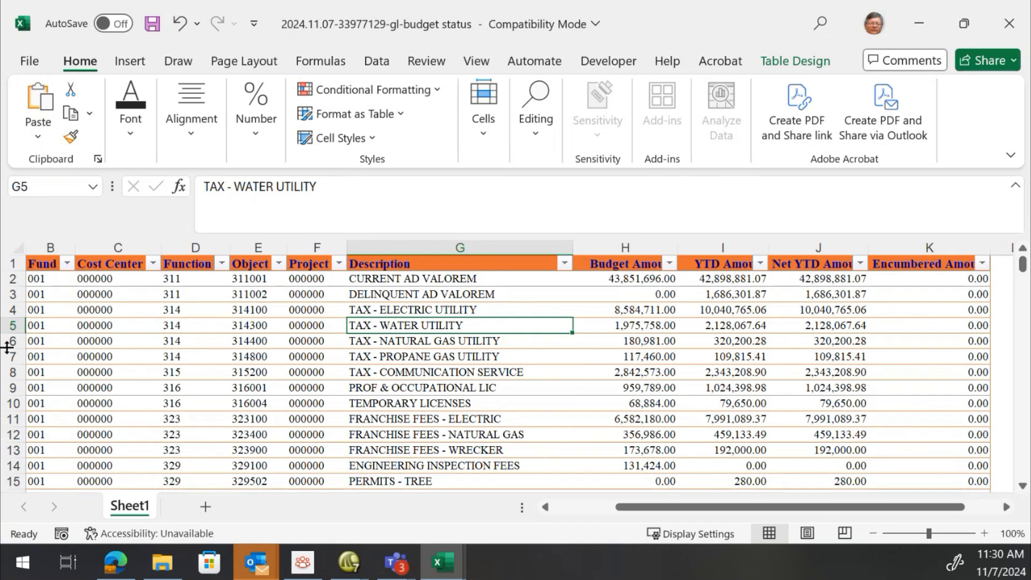
Switch to Springbrook and open the Budget Adjustment report
left_click(347, 566)
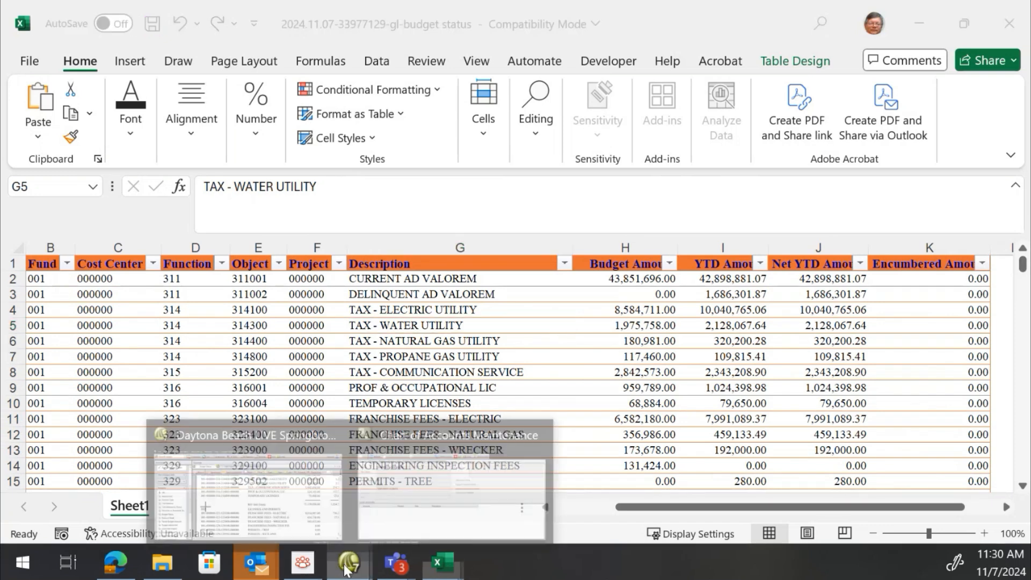
left_click(293, 497)
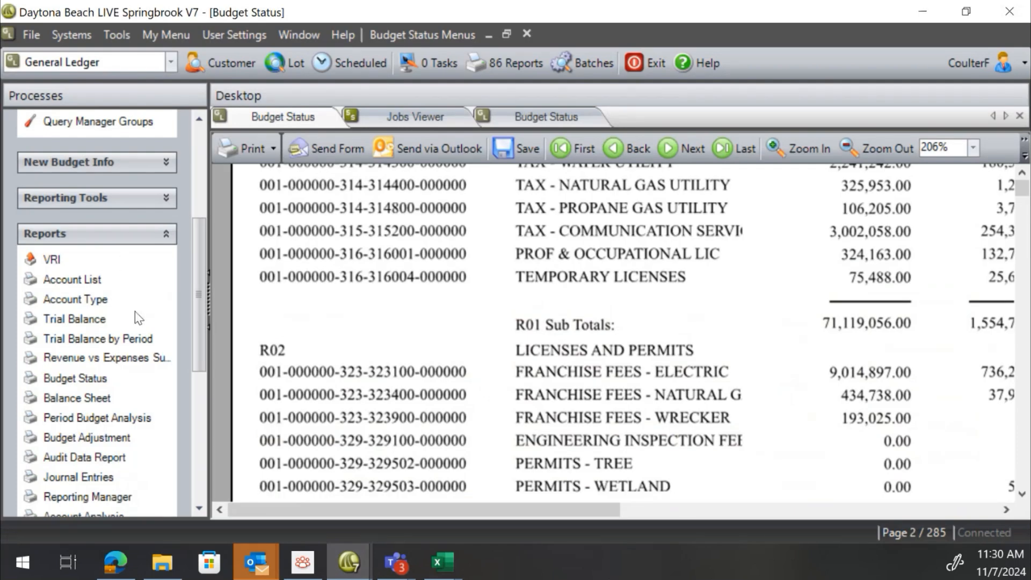
mouse_move(196, 288)
left_mouse_down()
mouse_move(195, 229)
mouse_move(207, 297)
left_mouse_up()
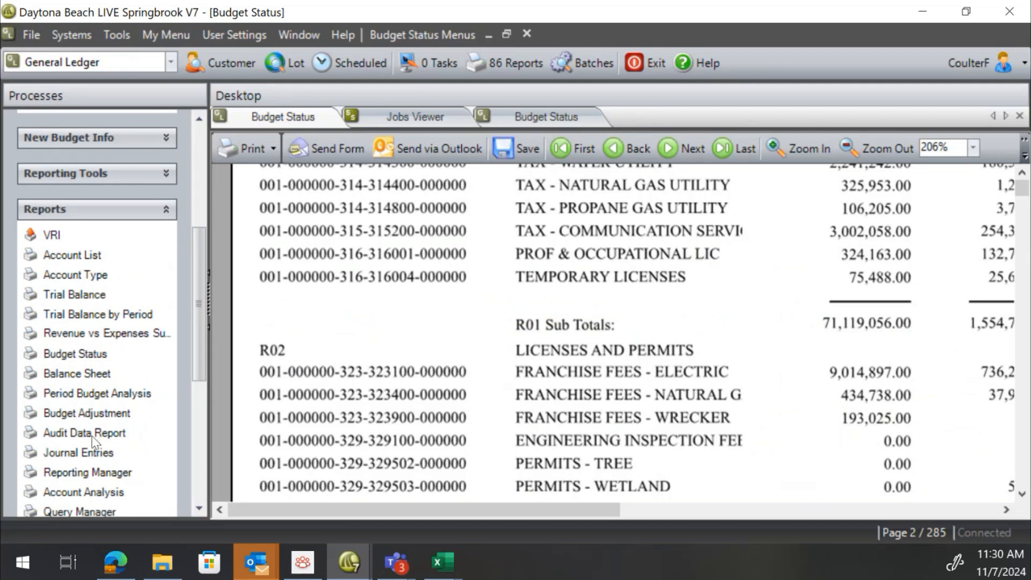
left_click(82, 413)
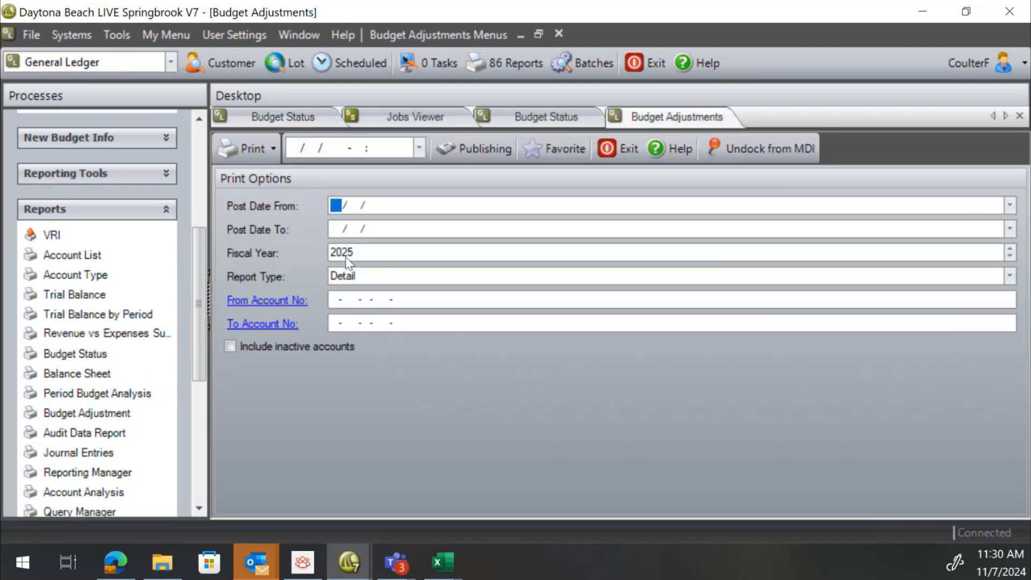
Set the Budget Adjustments fiscal year to 2024 and open the report as a print preview
key("Tab")
key("Tab")
type("202")
key("Tab")
left_click(274, 149)
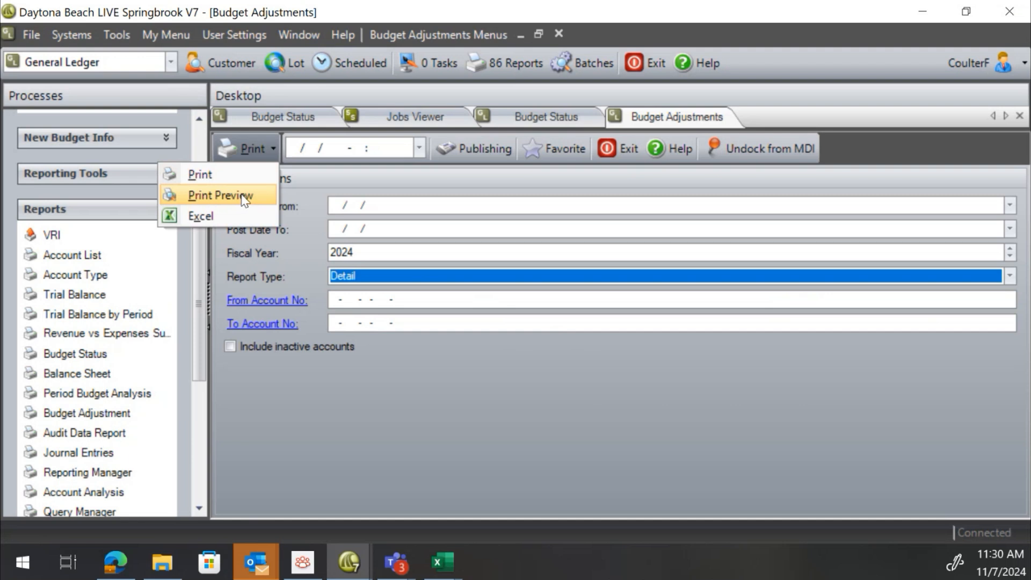
left_click(247, 197)
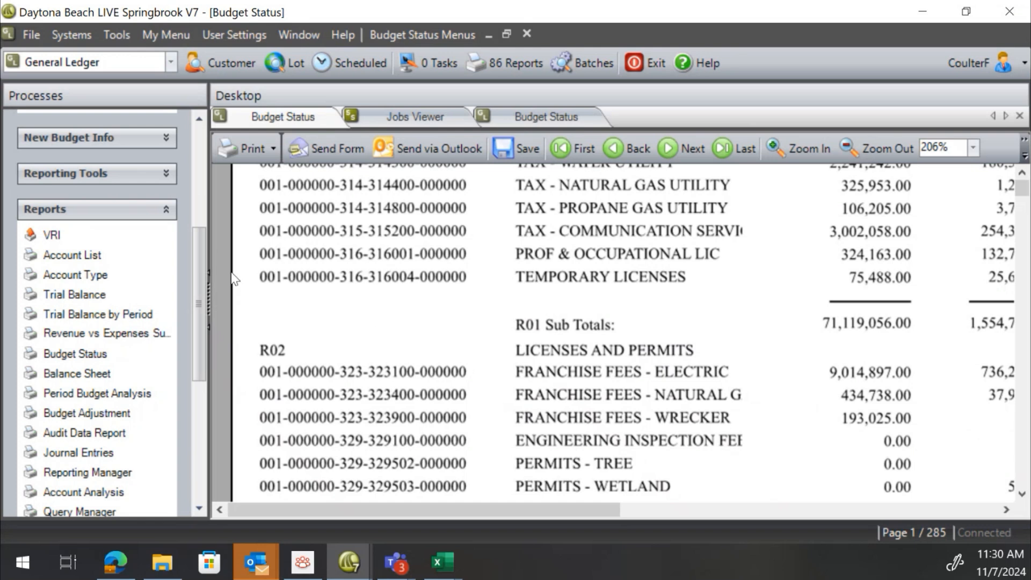
Scroll through the Budget Status report preview and check the Jobs Viewer tab
mouse_move(425, 507)
left_mouse_down()
mouse_move(561, 515)
mouse_move(426, 507)
left_mouse_up()
left_click_drag(492, 510, 516, 504)
scroll(363, 307, "up", 10)
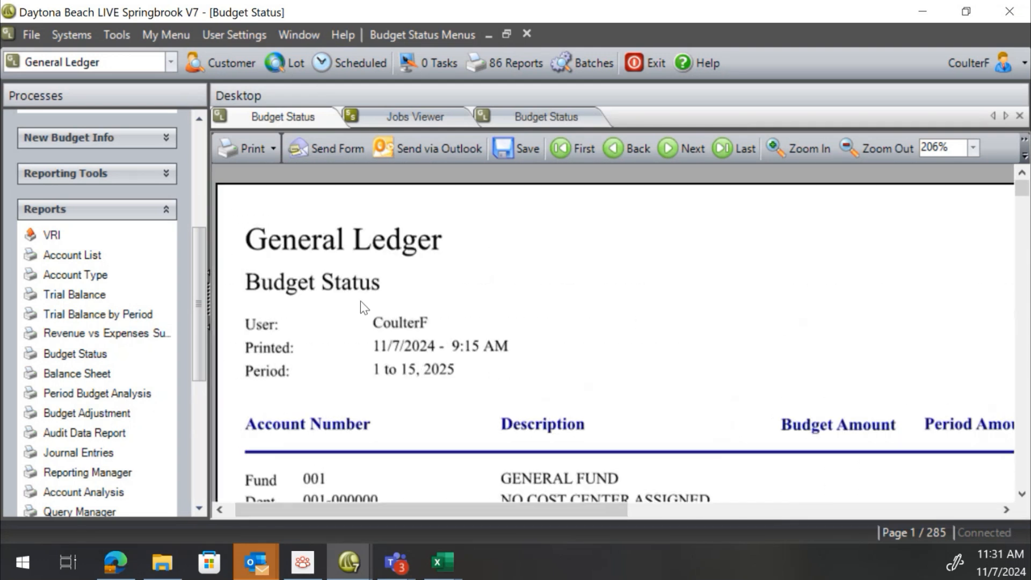
scroll(360, 302, "down", 3)
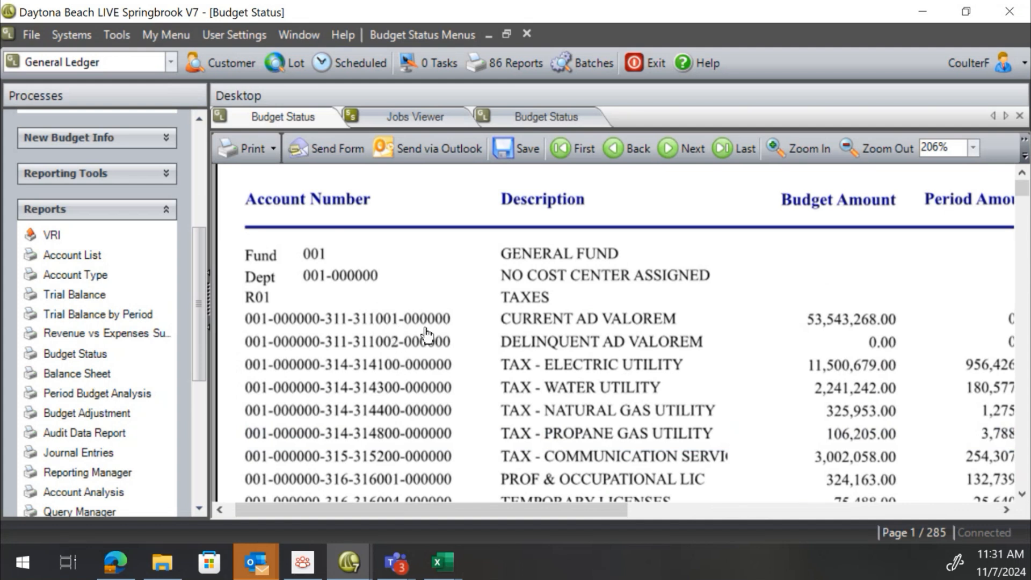
scroll(483, 334, "down", 10)
scroll(480, 328, "up", 10)
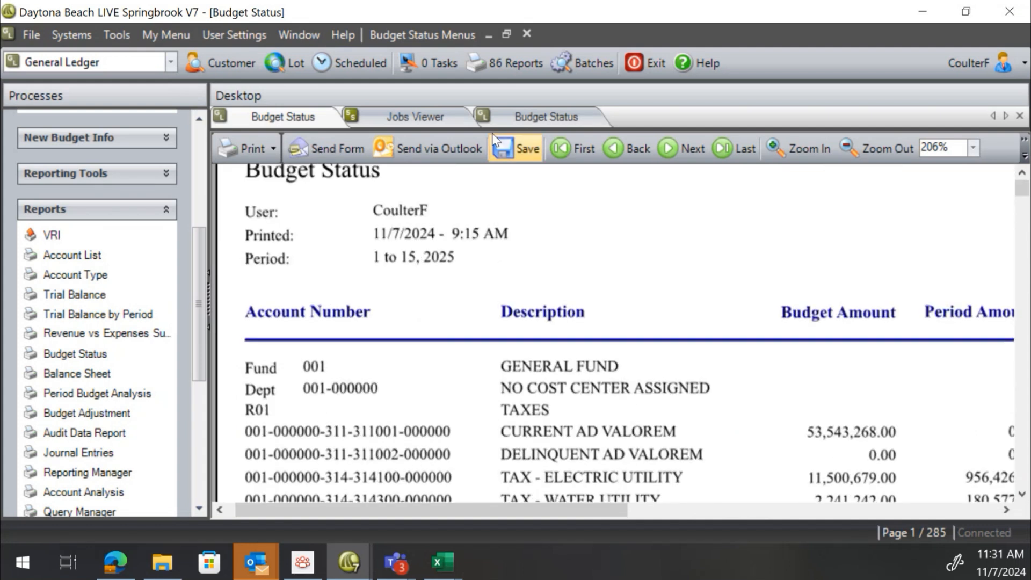
left_click(503, 118)
left_click(439, 110)
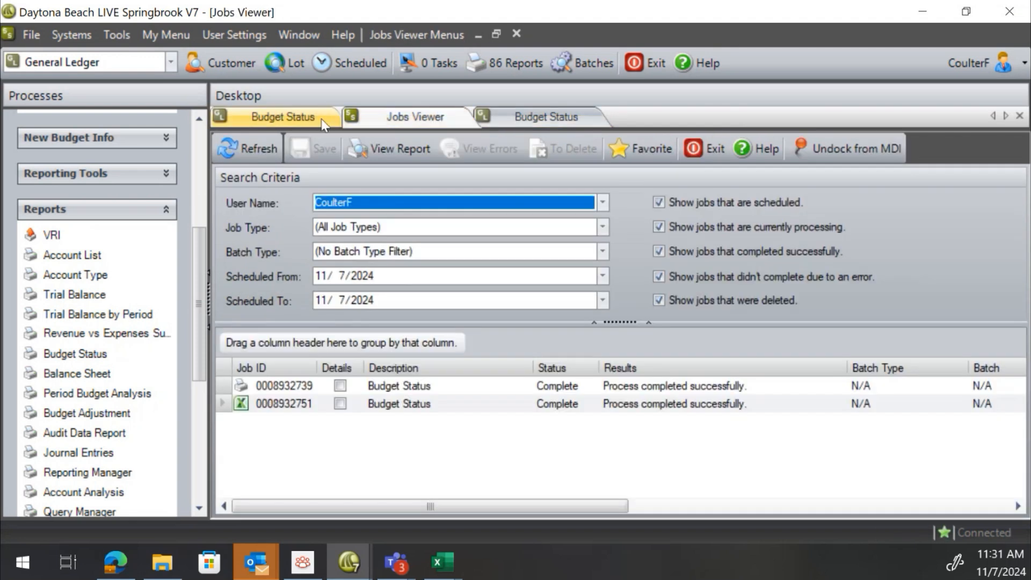
left_click(305, 121)
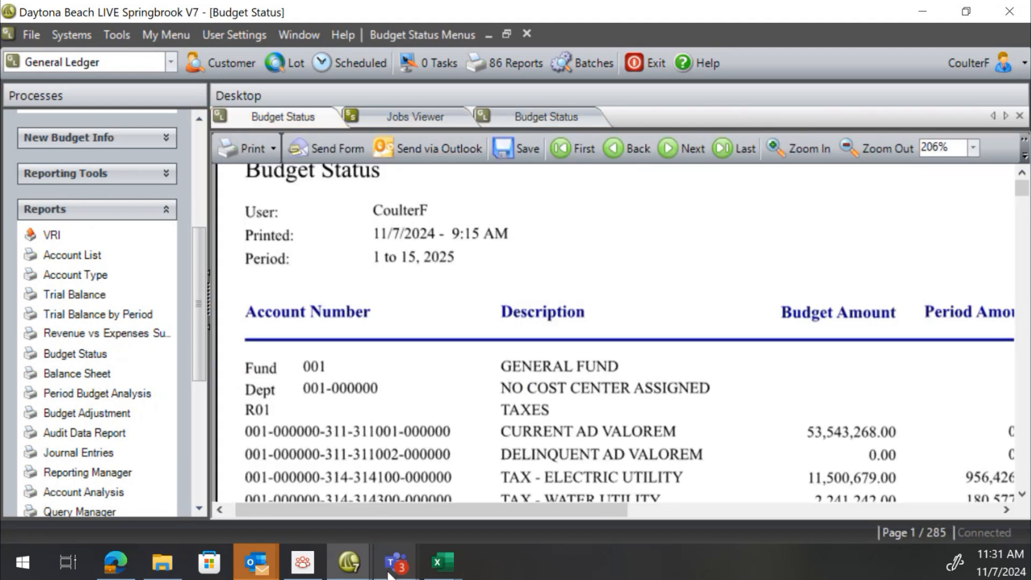
Switch to the exported budget status workbook in Excel
left_click(443, 562)
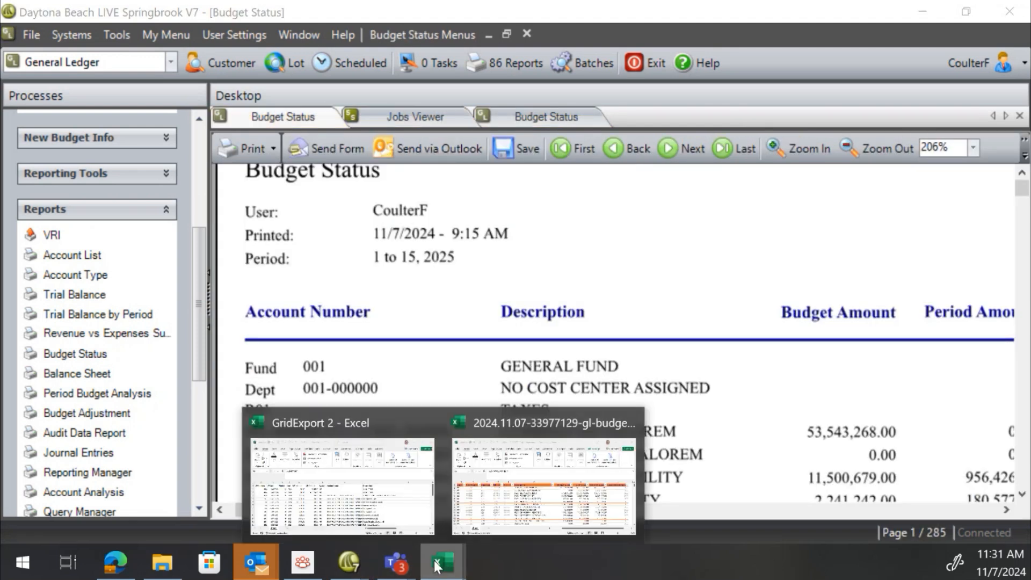
left_click(522, 489)
left_click_drag(708, 512, 738, 512)
left_click(541, 281)
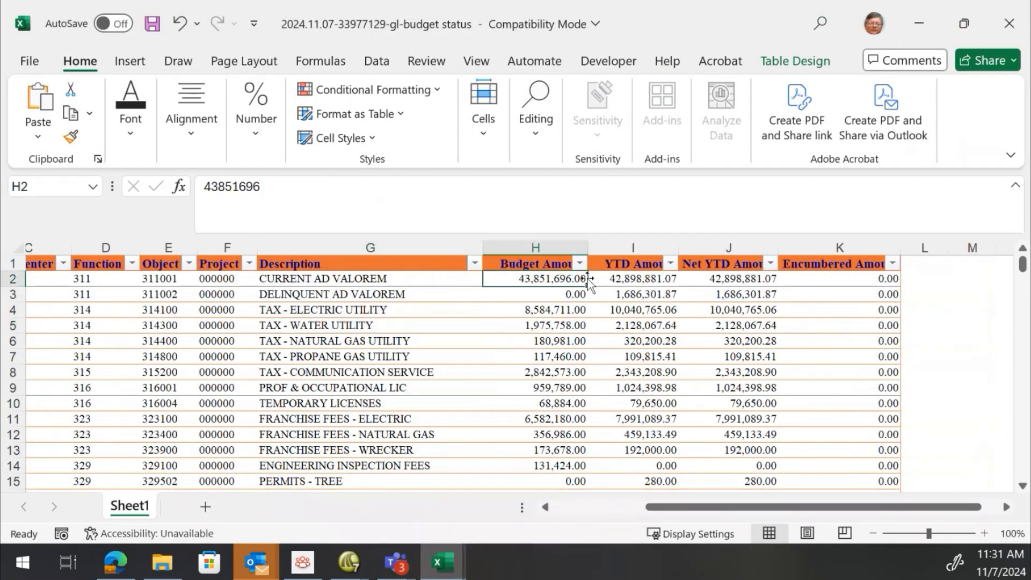
left_click(626, 278)
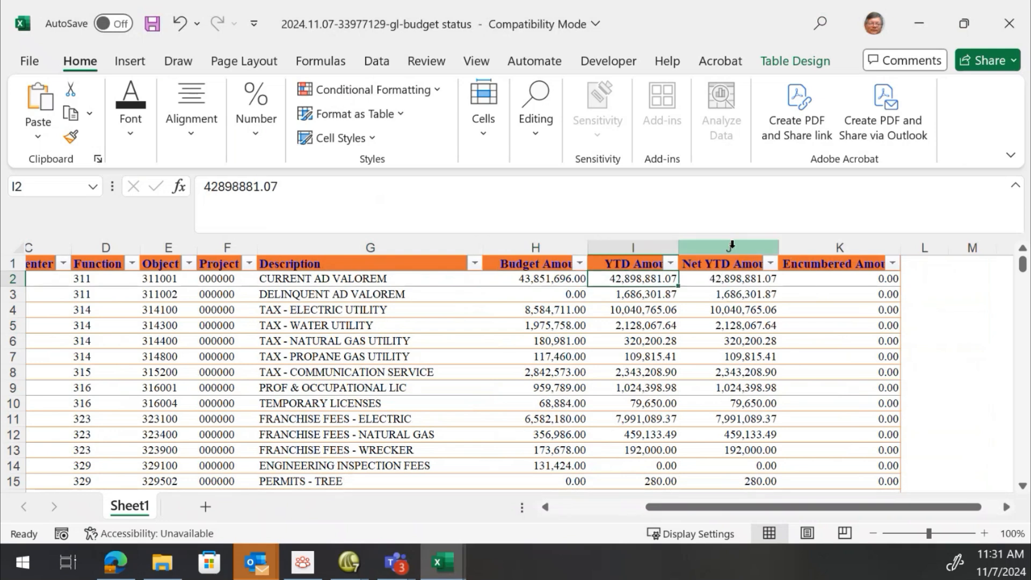
Delete the Net YTD Amount column from the table
left_click(732, 244)
right_click(732, 245)
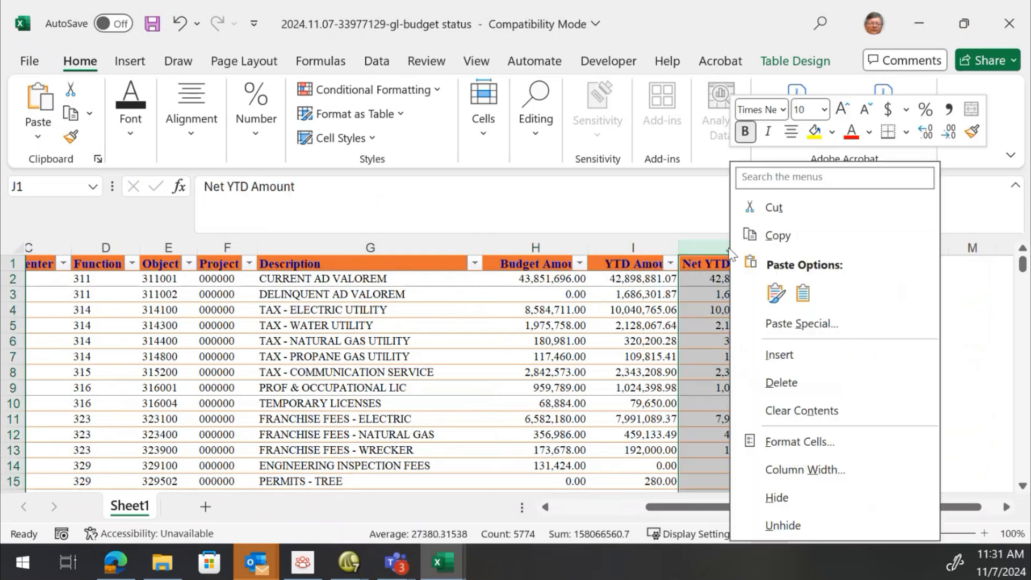
left_click(780, 383)
left_click(672, 352)
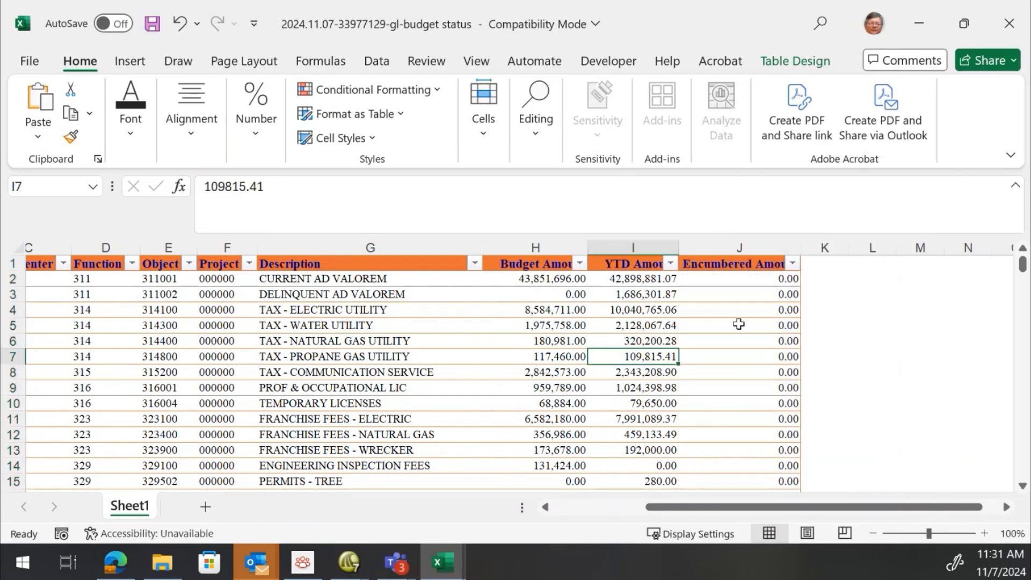
Add a new column headed Available at the end of the table
left_click(813, 265)
type("Available")
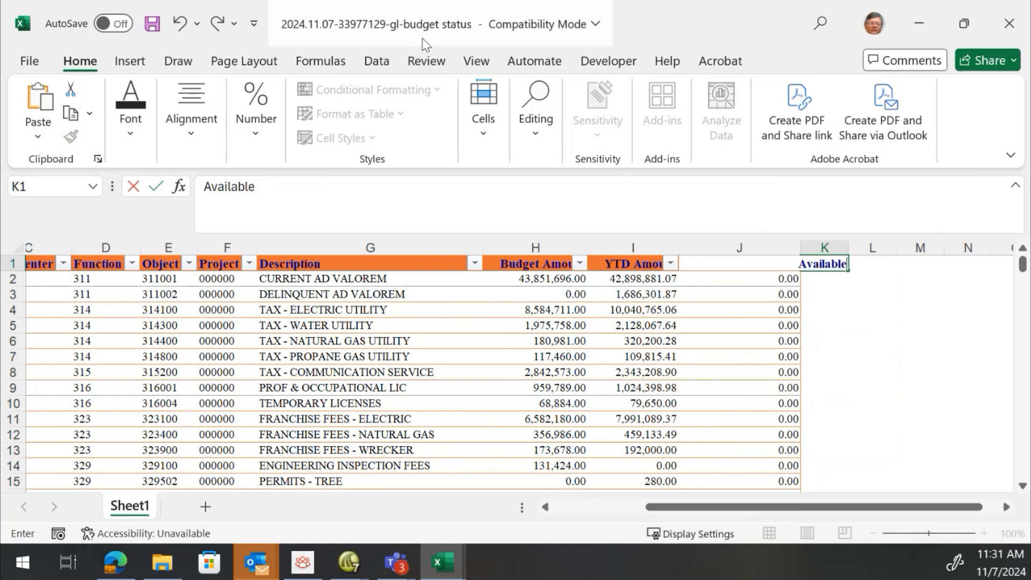
key("Return")
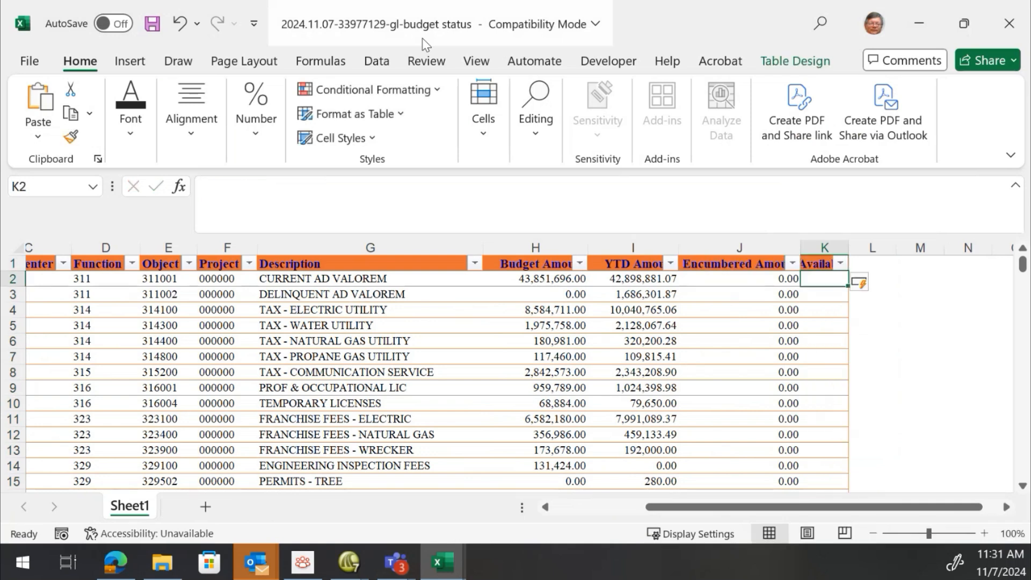
Fill the Available column with the formula =H2-SUM(I2:J2) and autofit its width
type("=")
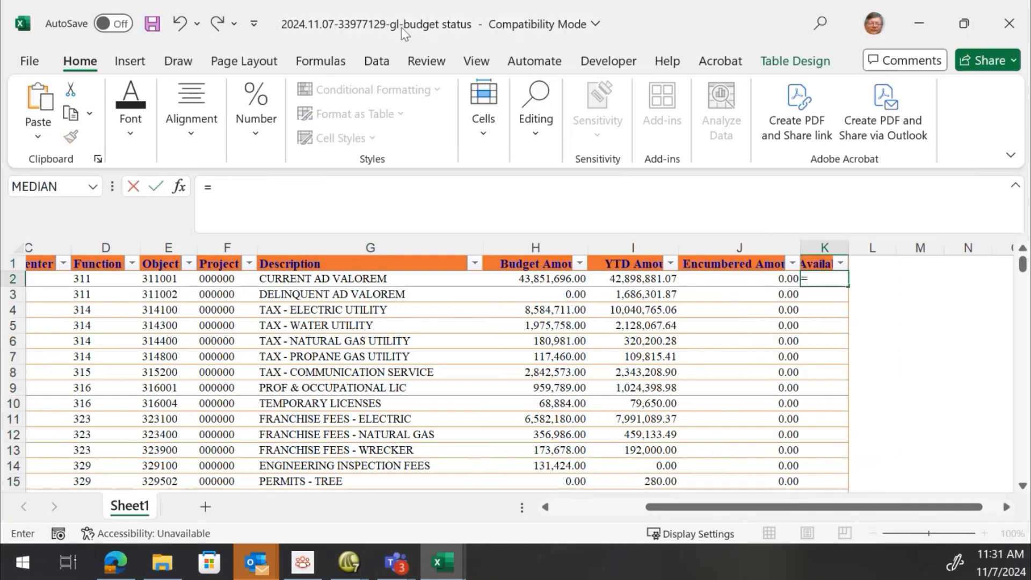
left_click(537, 277)
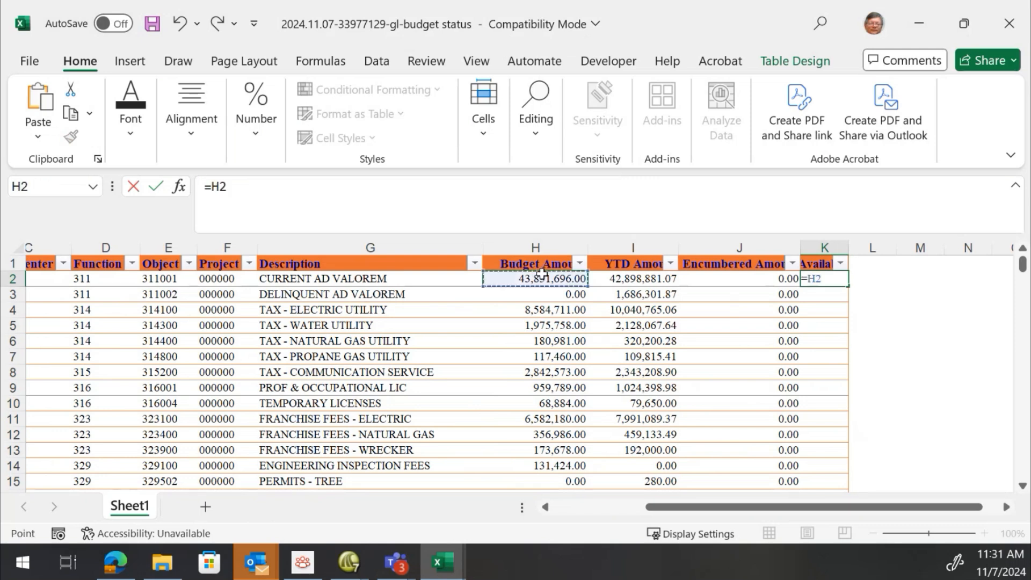
type("-sum(")
left_click_drag(636, 279, 727, 275)
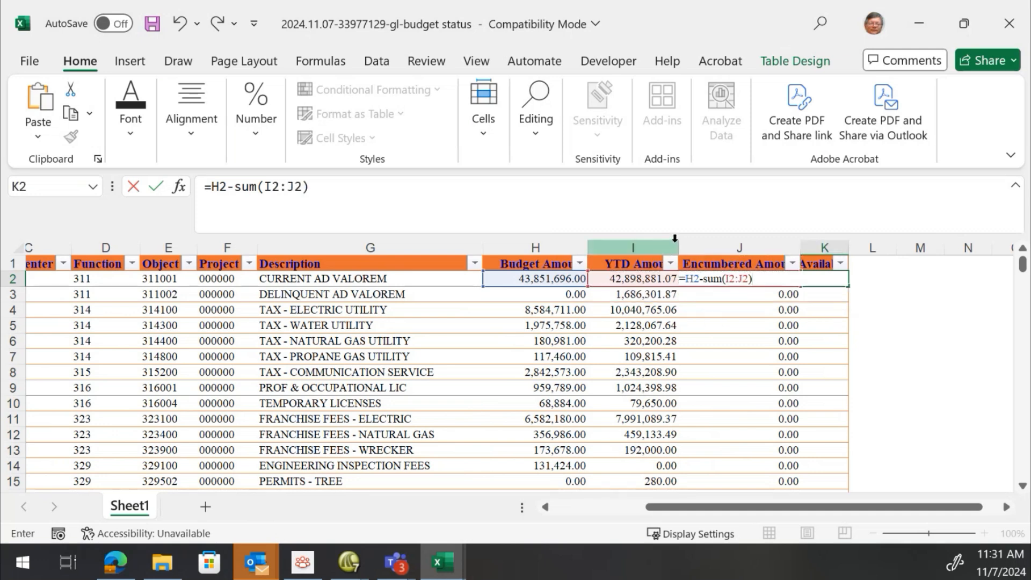
key("Return")
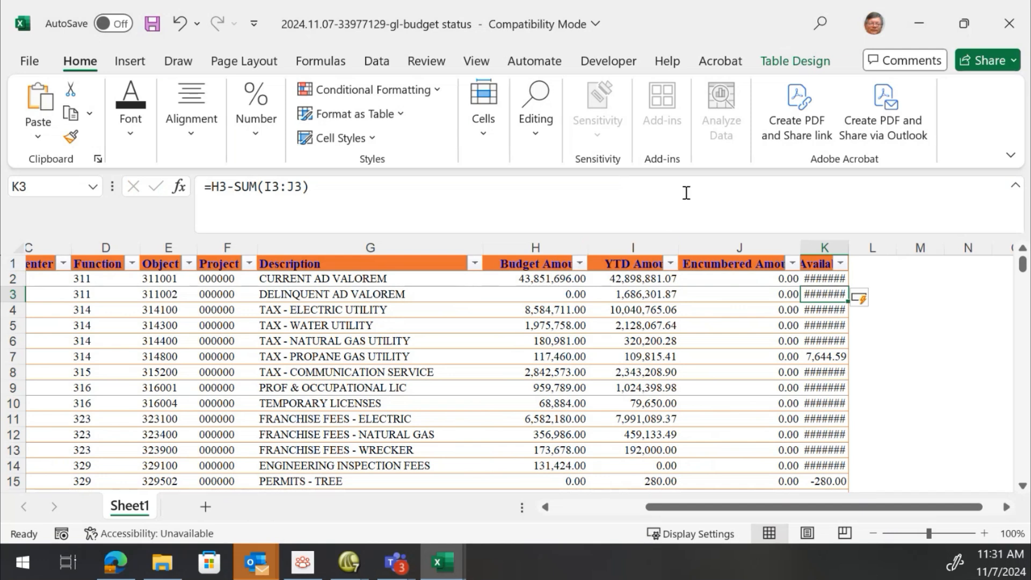
double_click(848, 247)
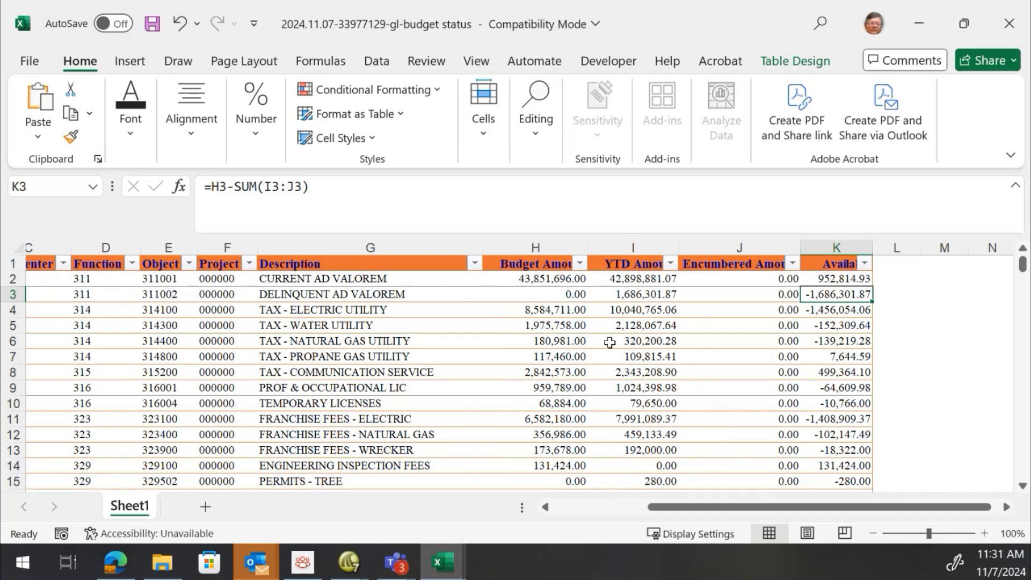
Delete the Available column from the table
left_click(821, 242)
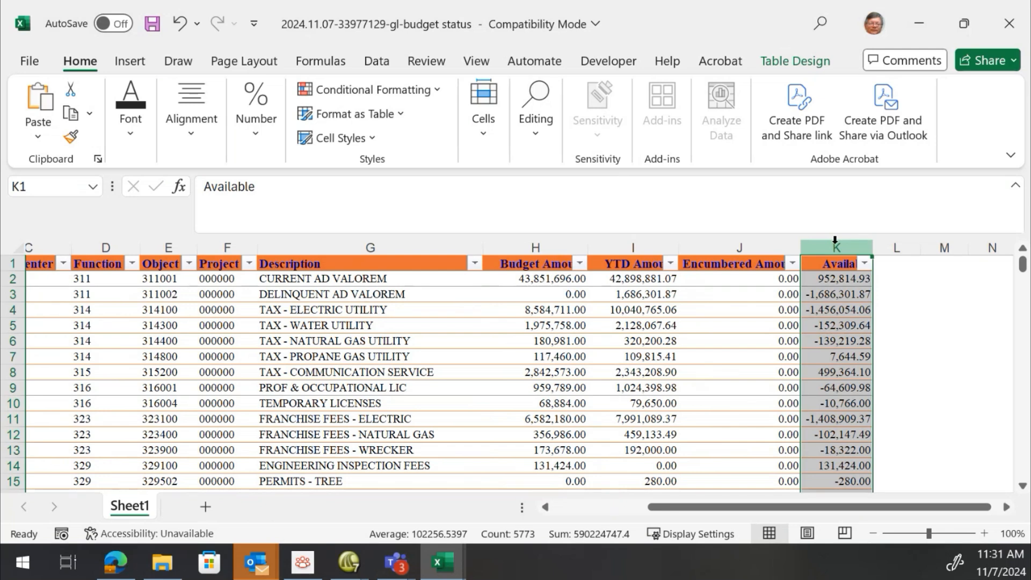
right_click(835, 242)
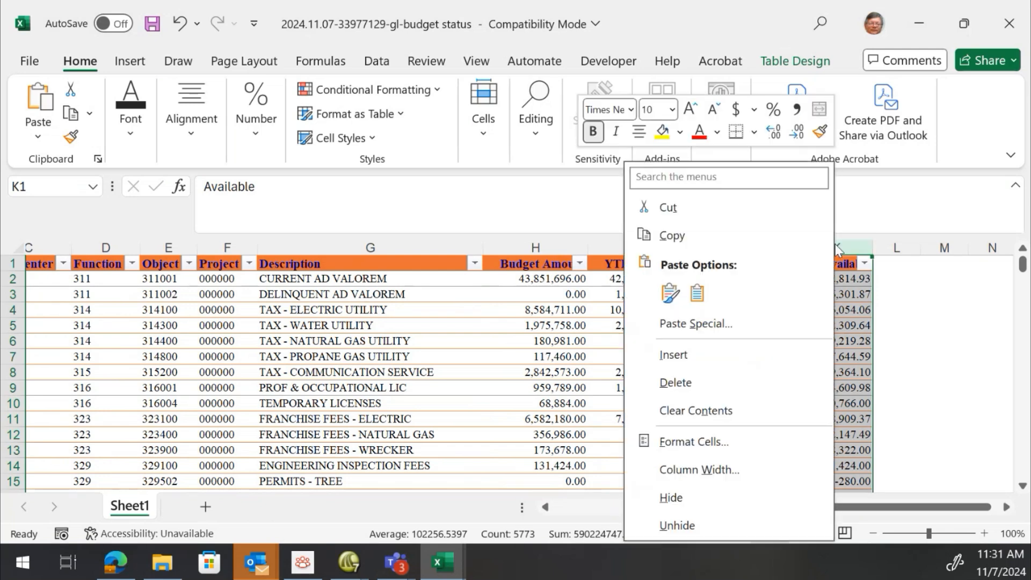
left_click(713, 390)
left_click(580, 344)
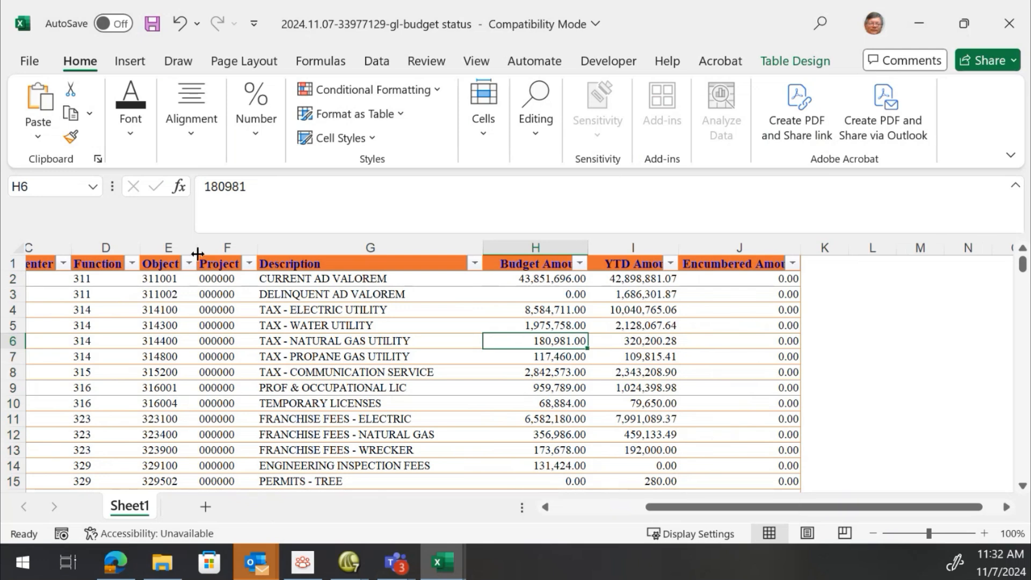
left_click(559, 506)
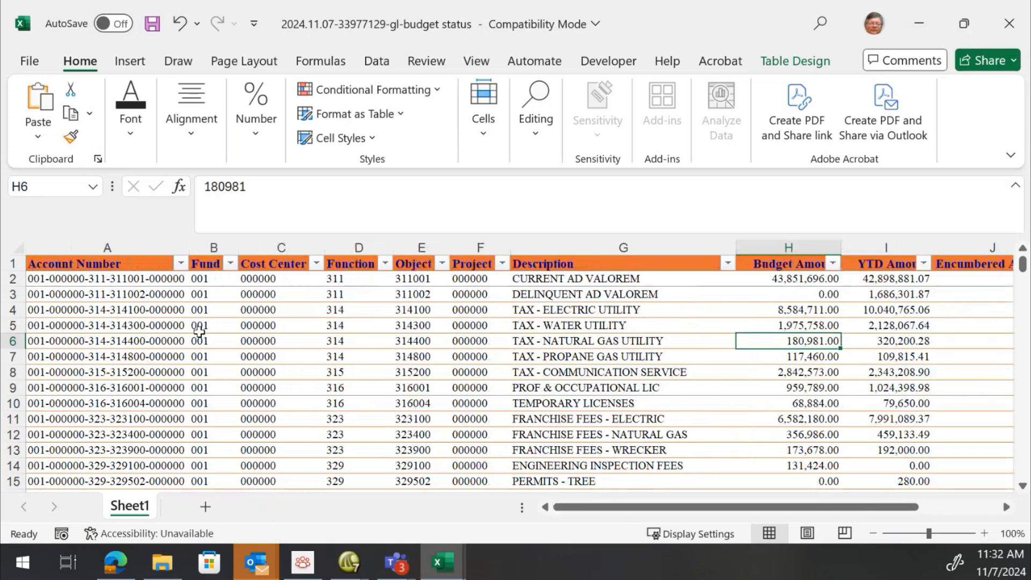